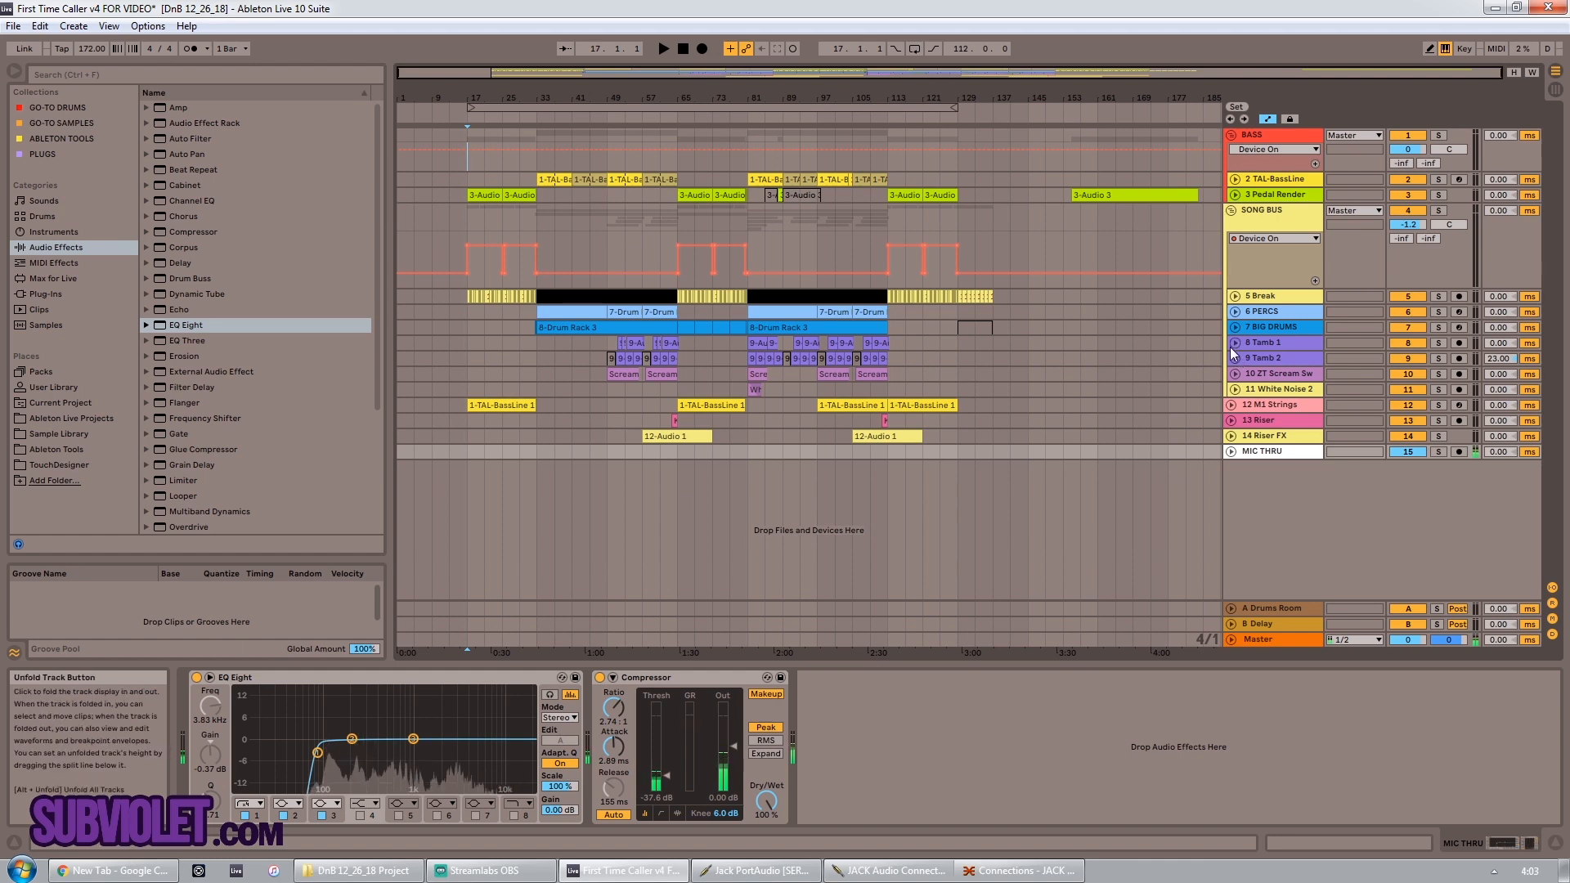
Step: Start playback and unfold the Pedal Render, Break and M1 Strings tracks, focusing the arrangement on the opening section
key("space")
left_click(1235, 194)
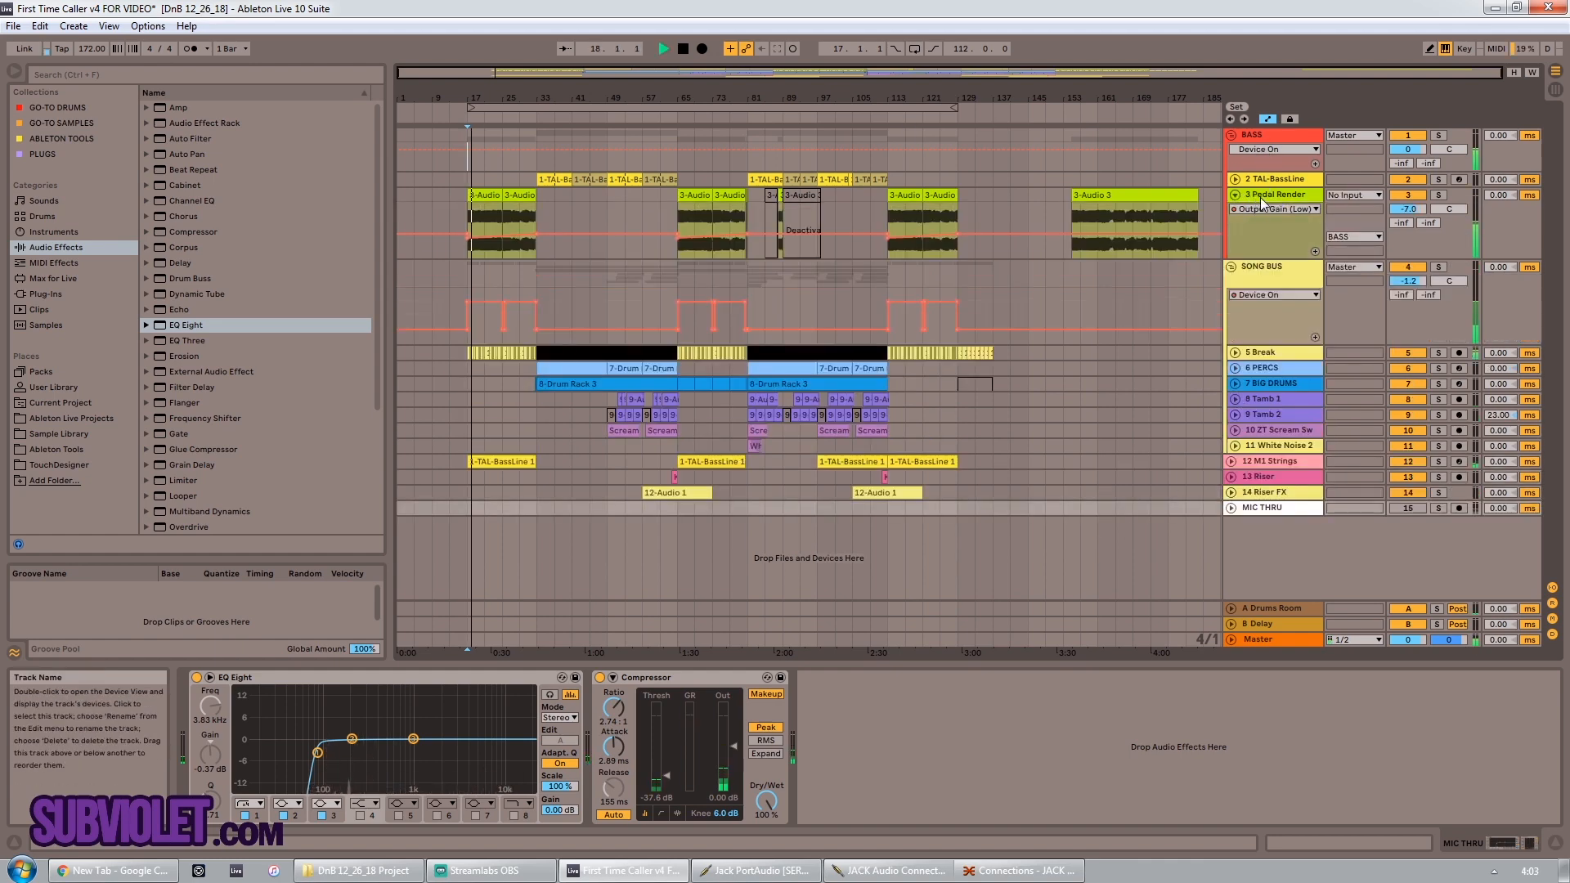
left_click(1235, 353)
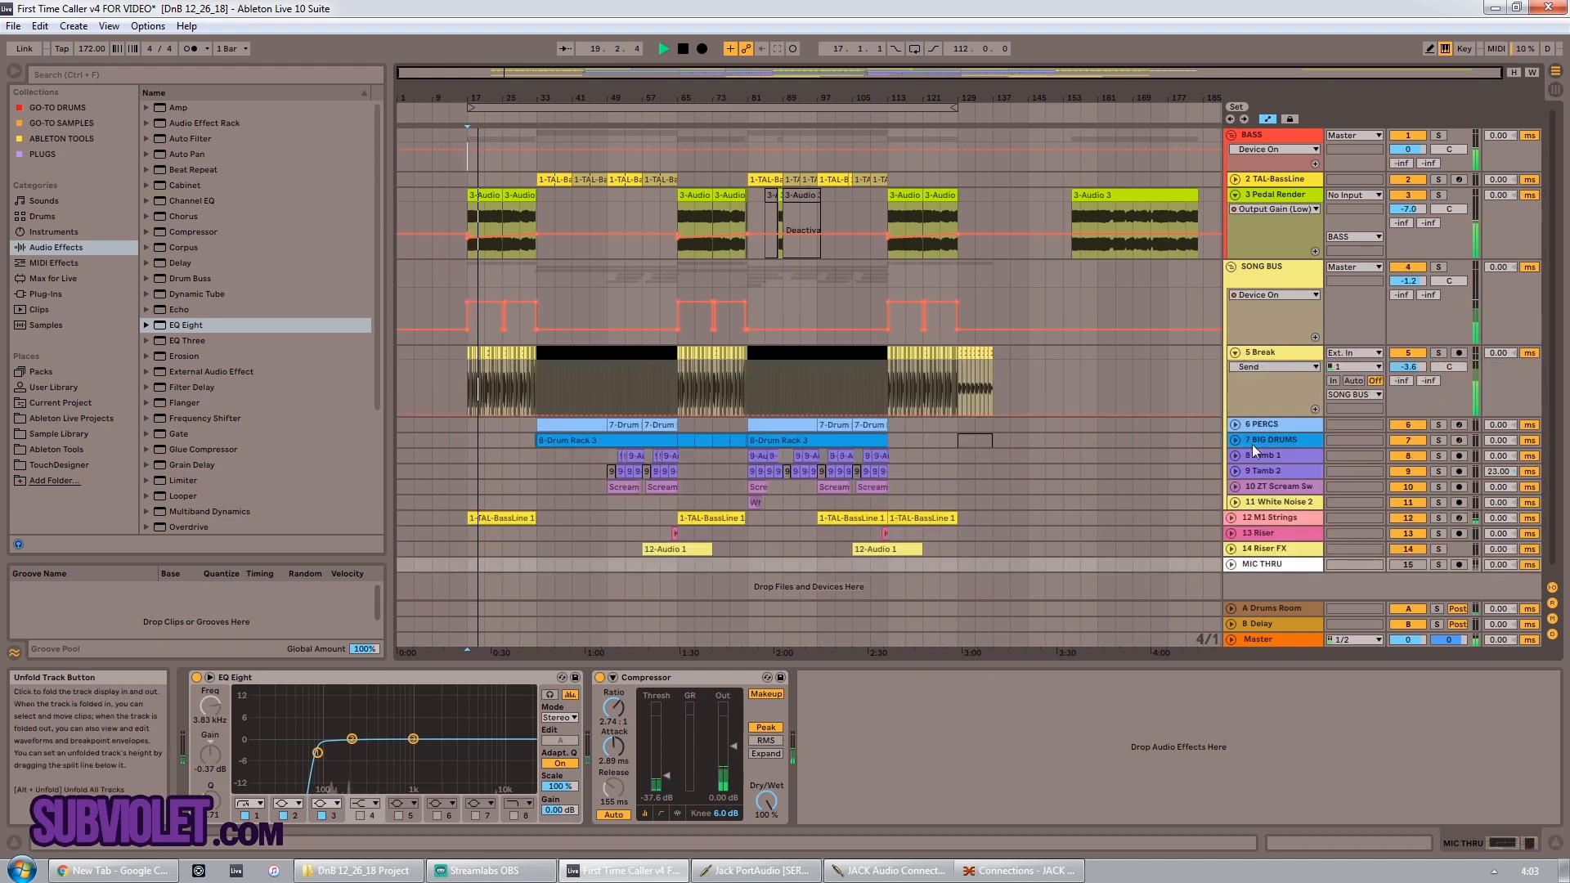
left_click(1231, 518)
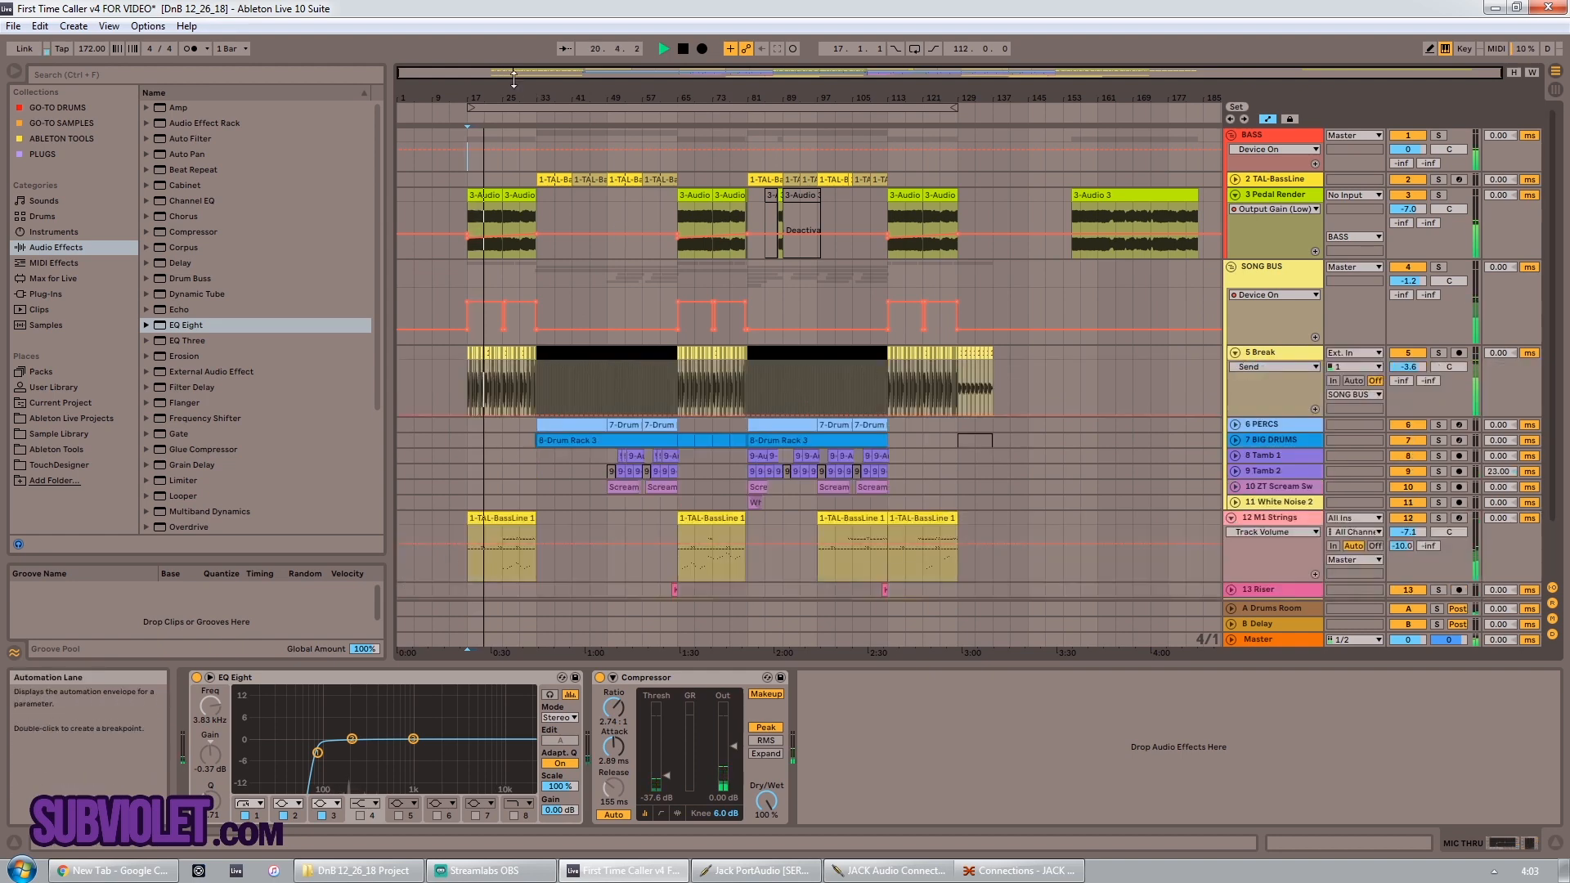
left_click_drag(513, 74, 503, 155)
Step: Inspect the effect chains of the Pedal Render, Break and SONG BUS tracks, going through the SONG BUS chain to its last device
left_click(1279, 194)
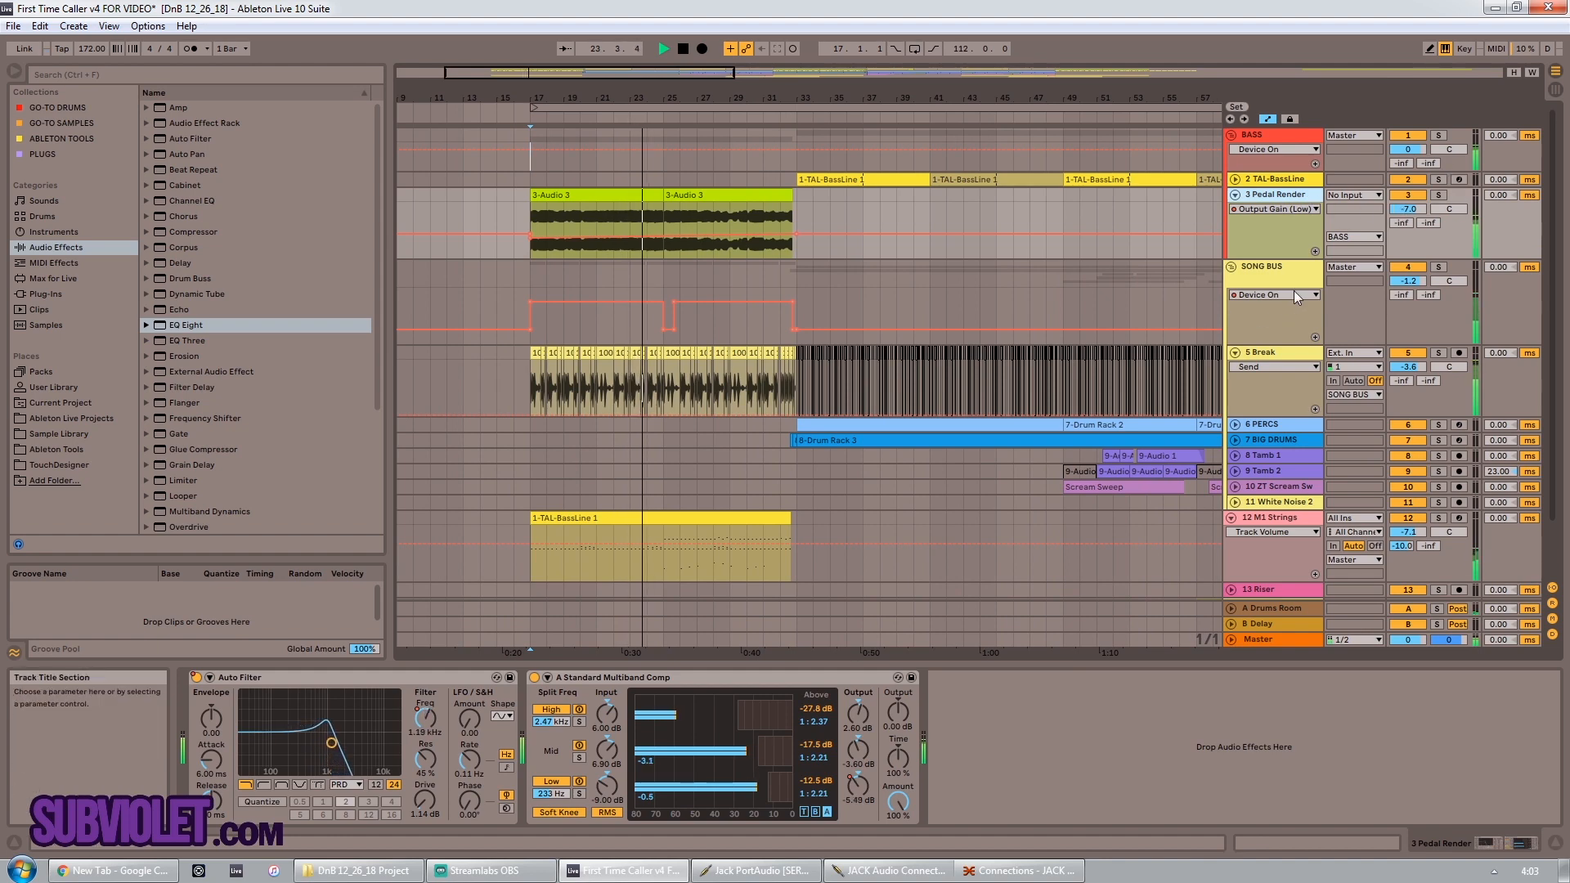
left_click(1290, 349)
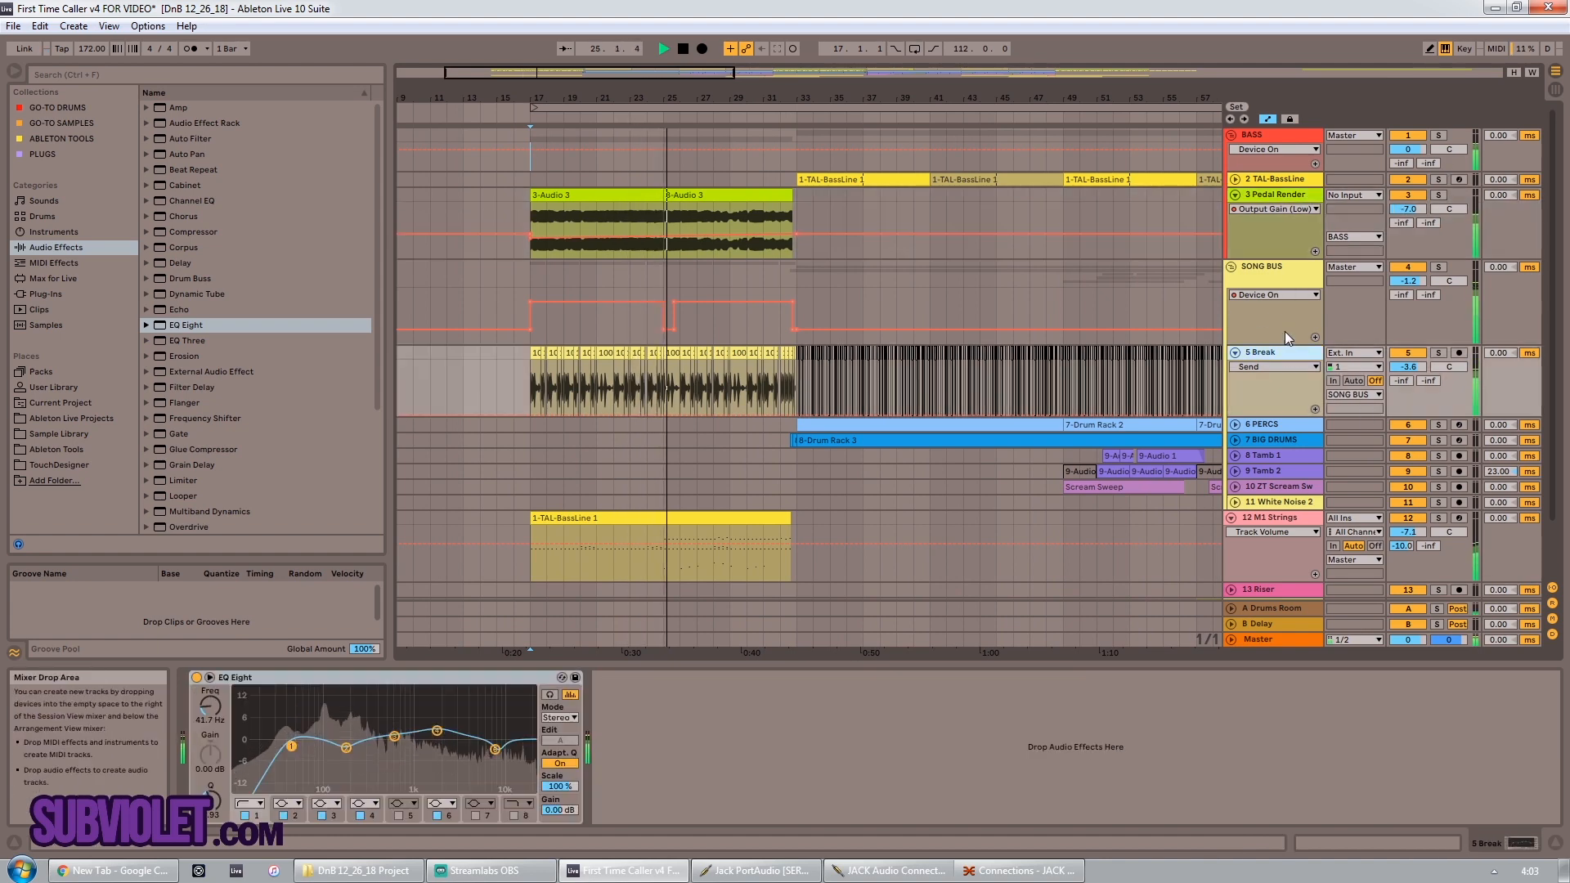
left_click(1278, 277)
left_click(1429, 837)
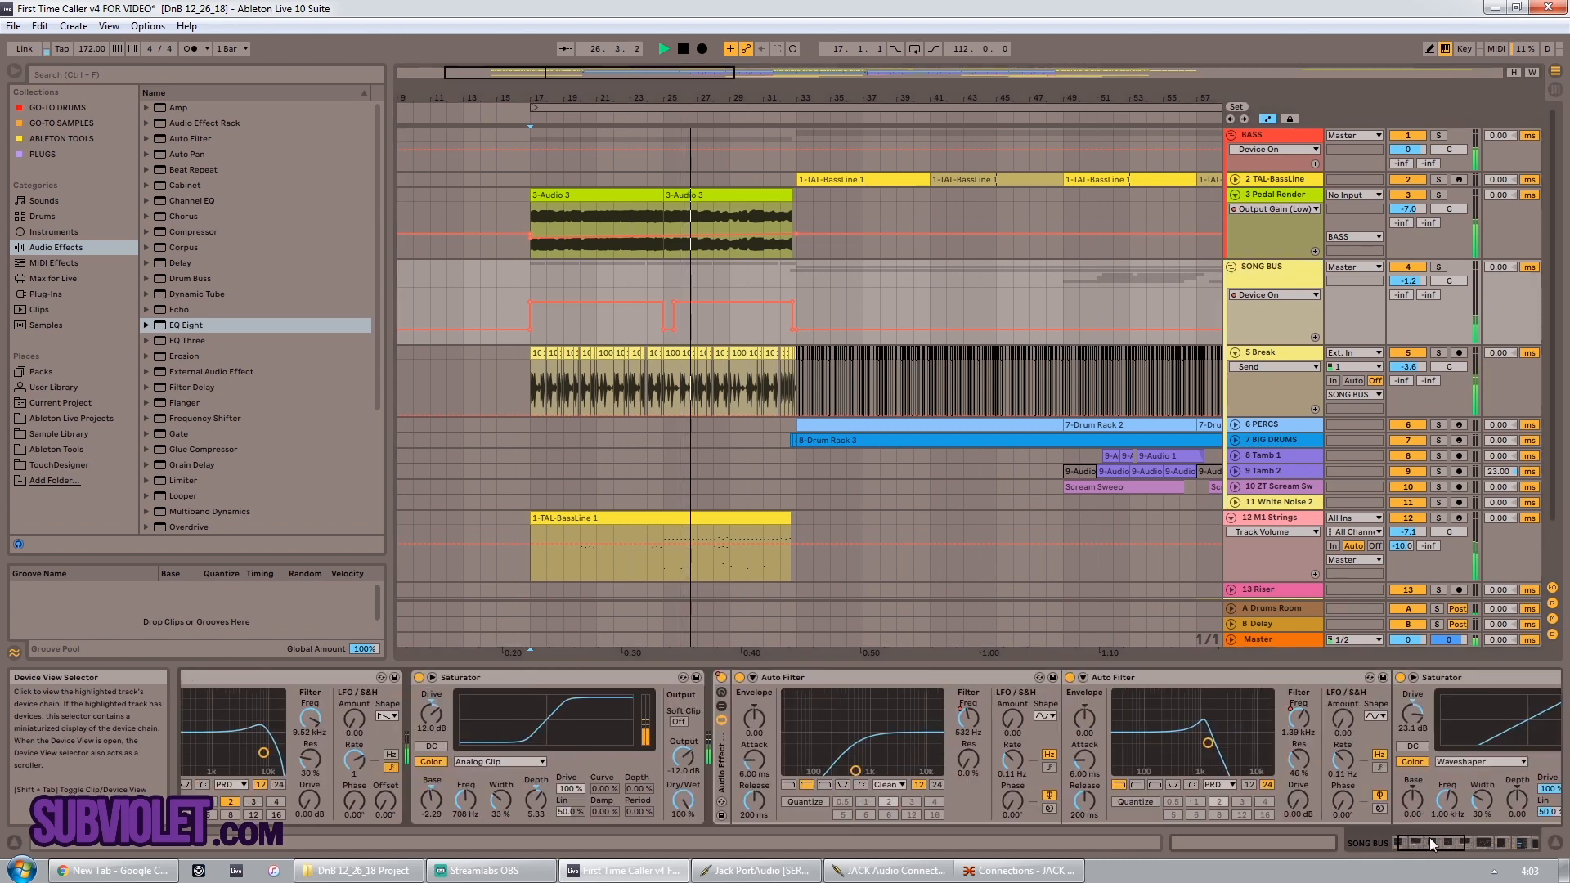
left_click_drag(1431, 837, 1457, 839)
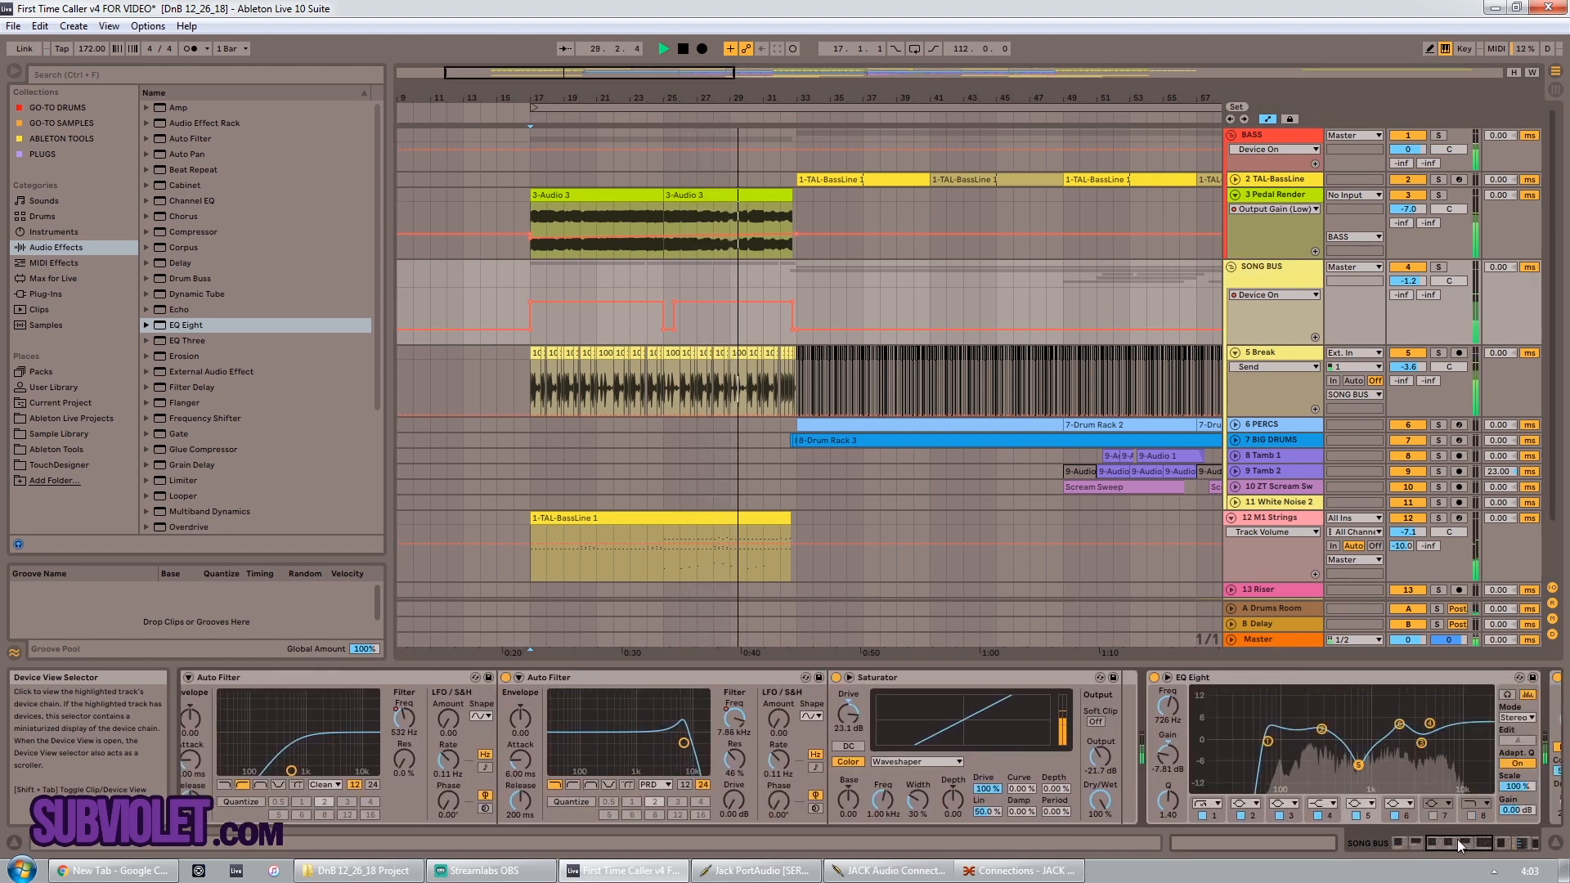
left_click_drag(1457, 839, 1512, 852)
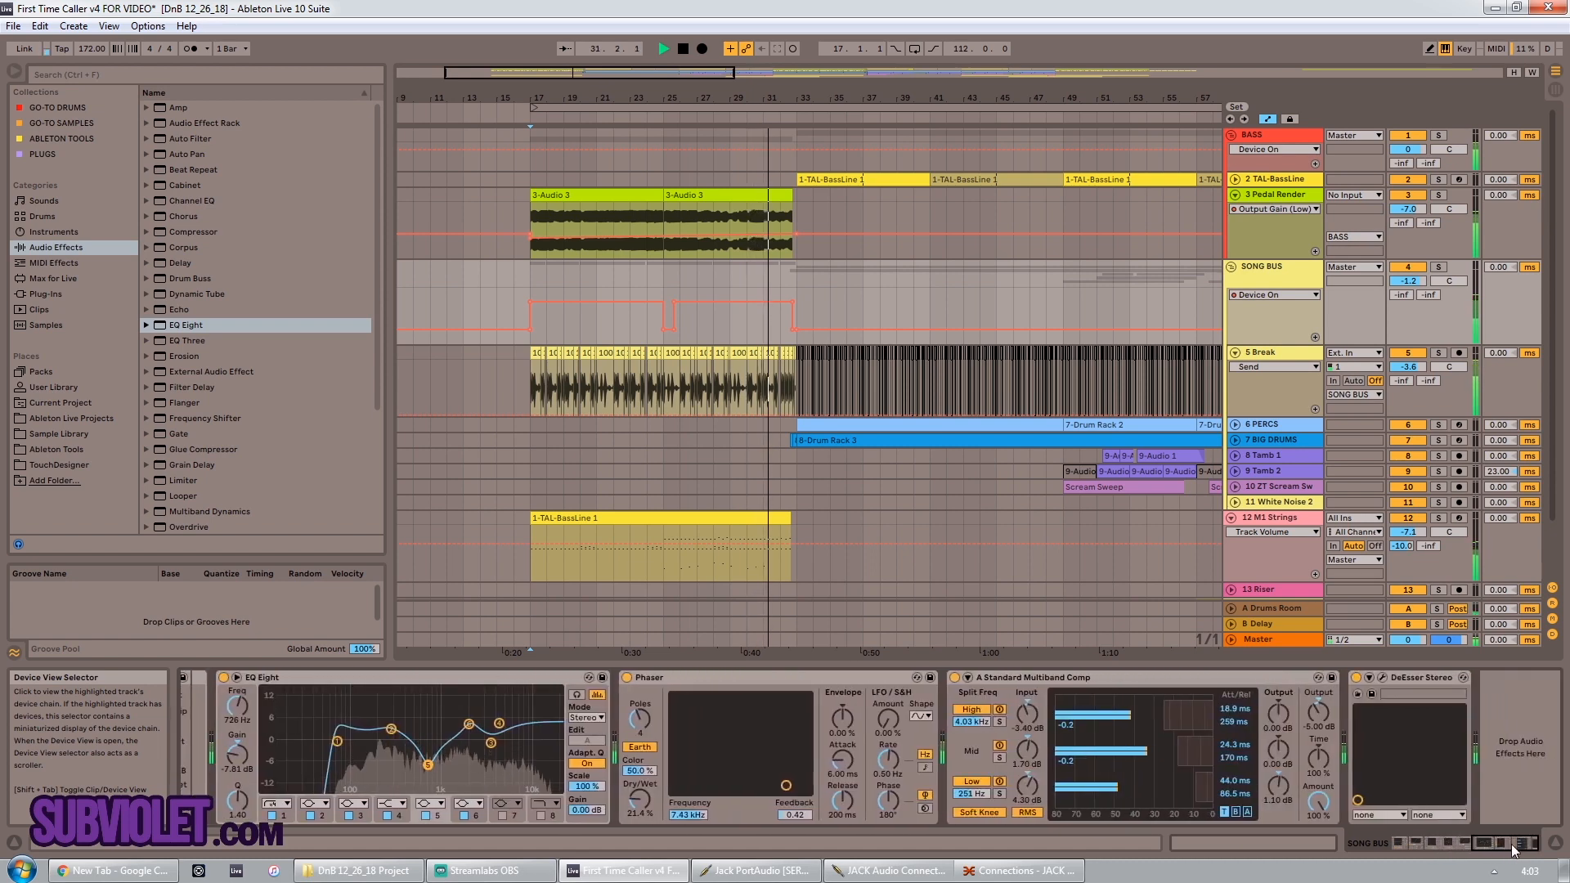
Step: Show the M1 Strings devices and go back to the first devices of the SONG BUS chain
left_click(1293, 518)
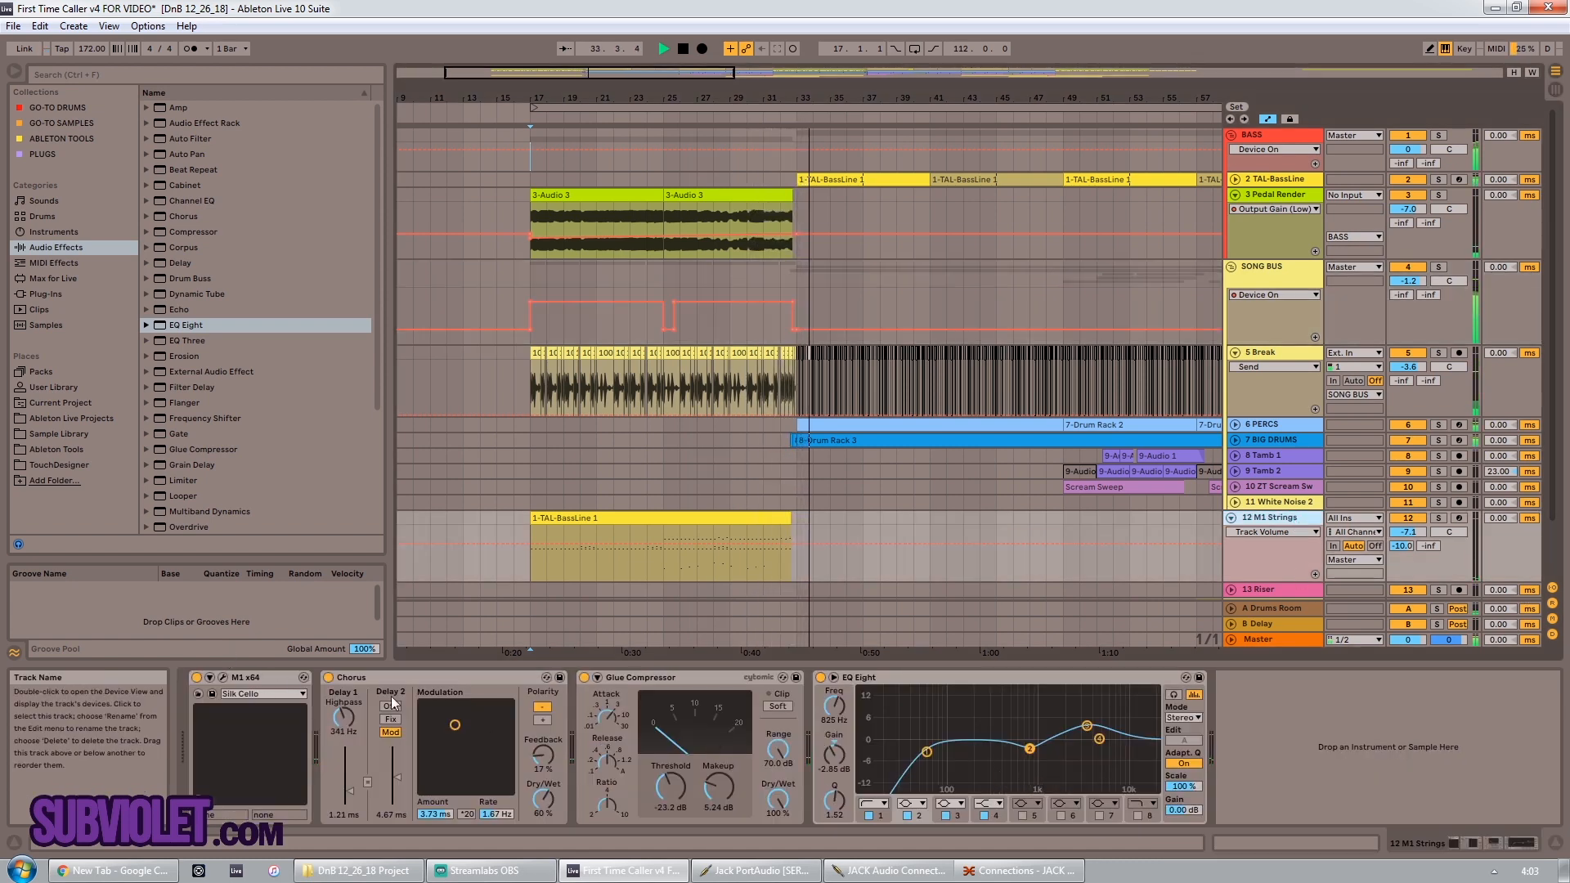
left_click(1275, 278)
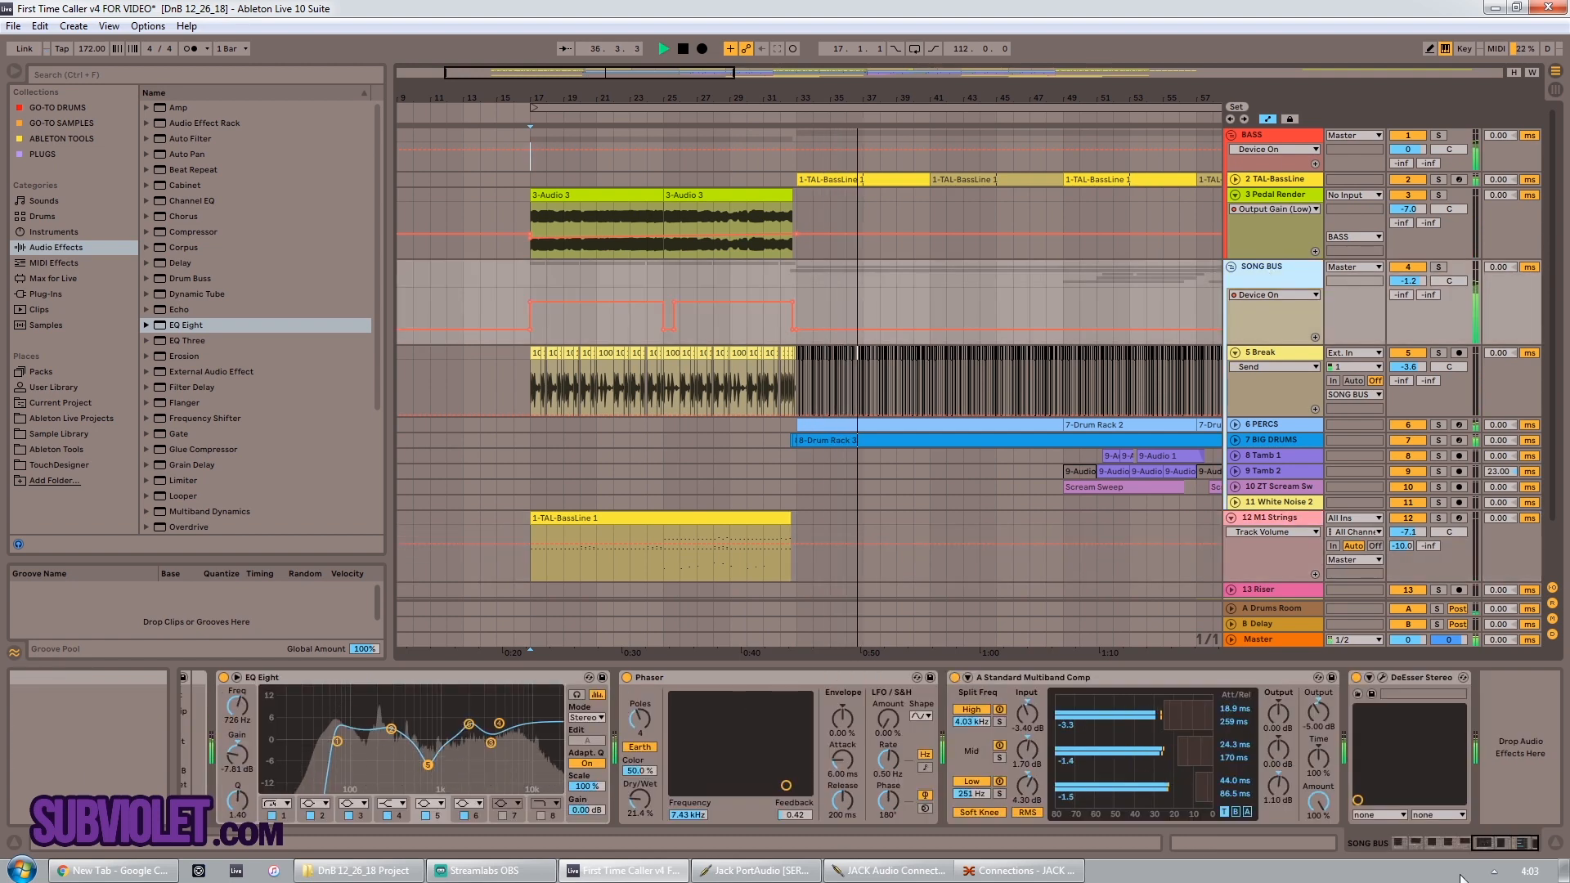
left_click_drag(1502, 843, 1022, 790)
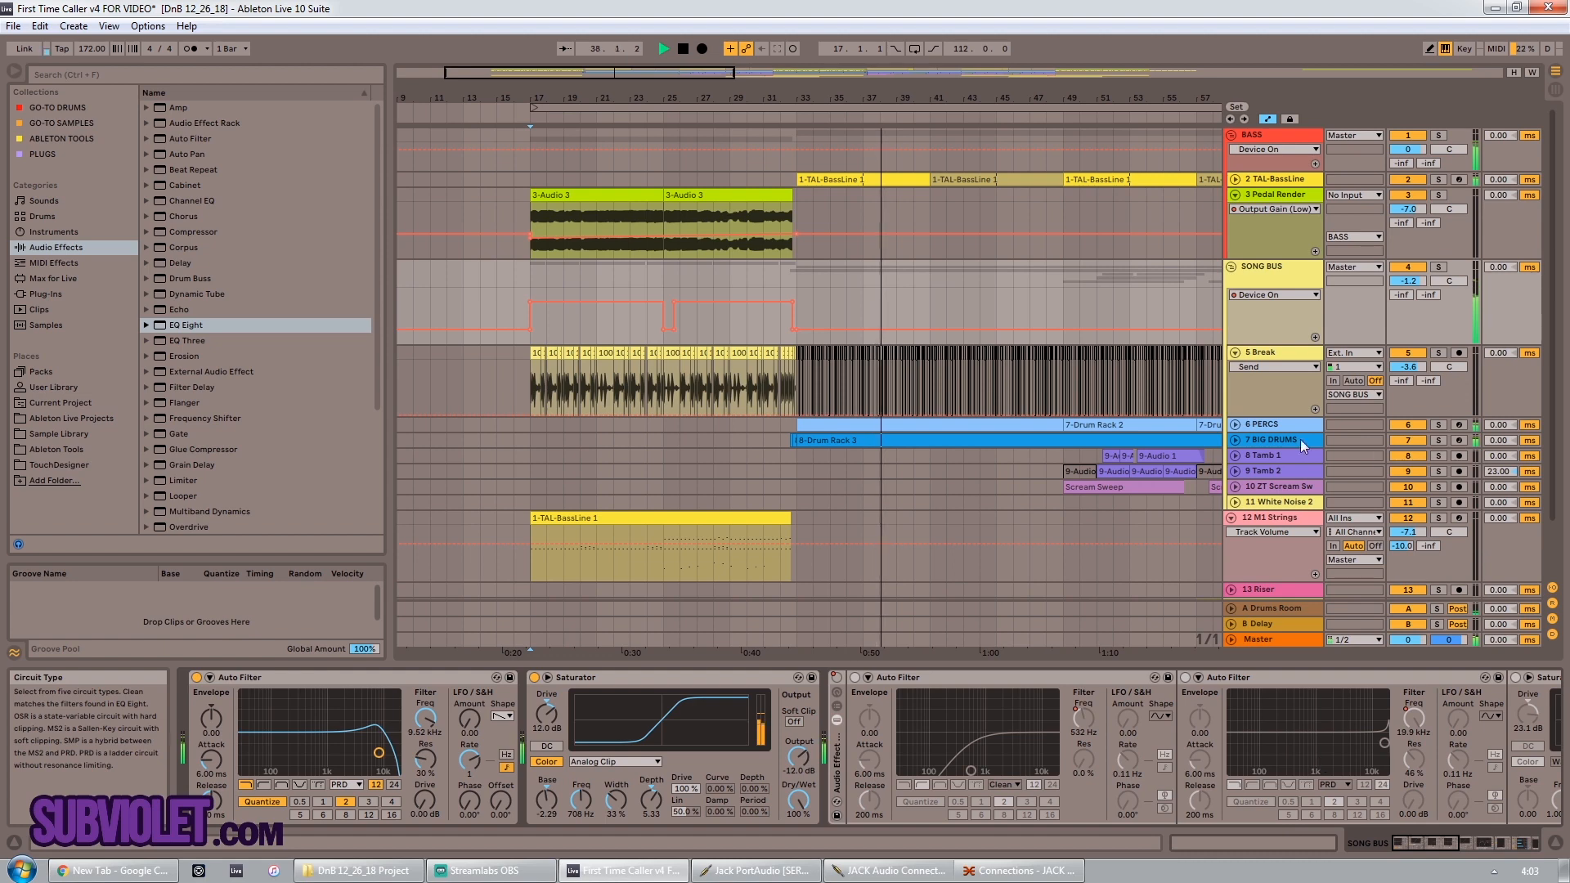
Step: Fold the Break track and look through the TAL-BassLine track's device chain from the instrument to the sidechain compressor and back
left_click(1235, 353)
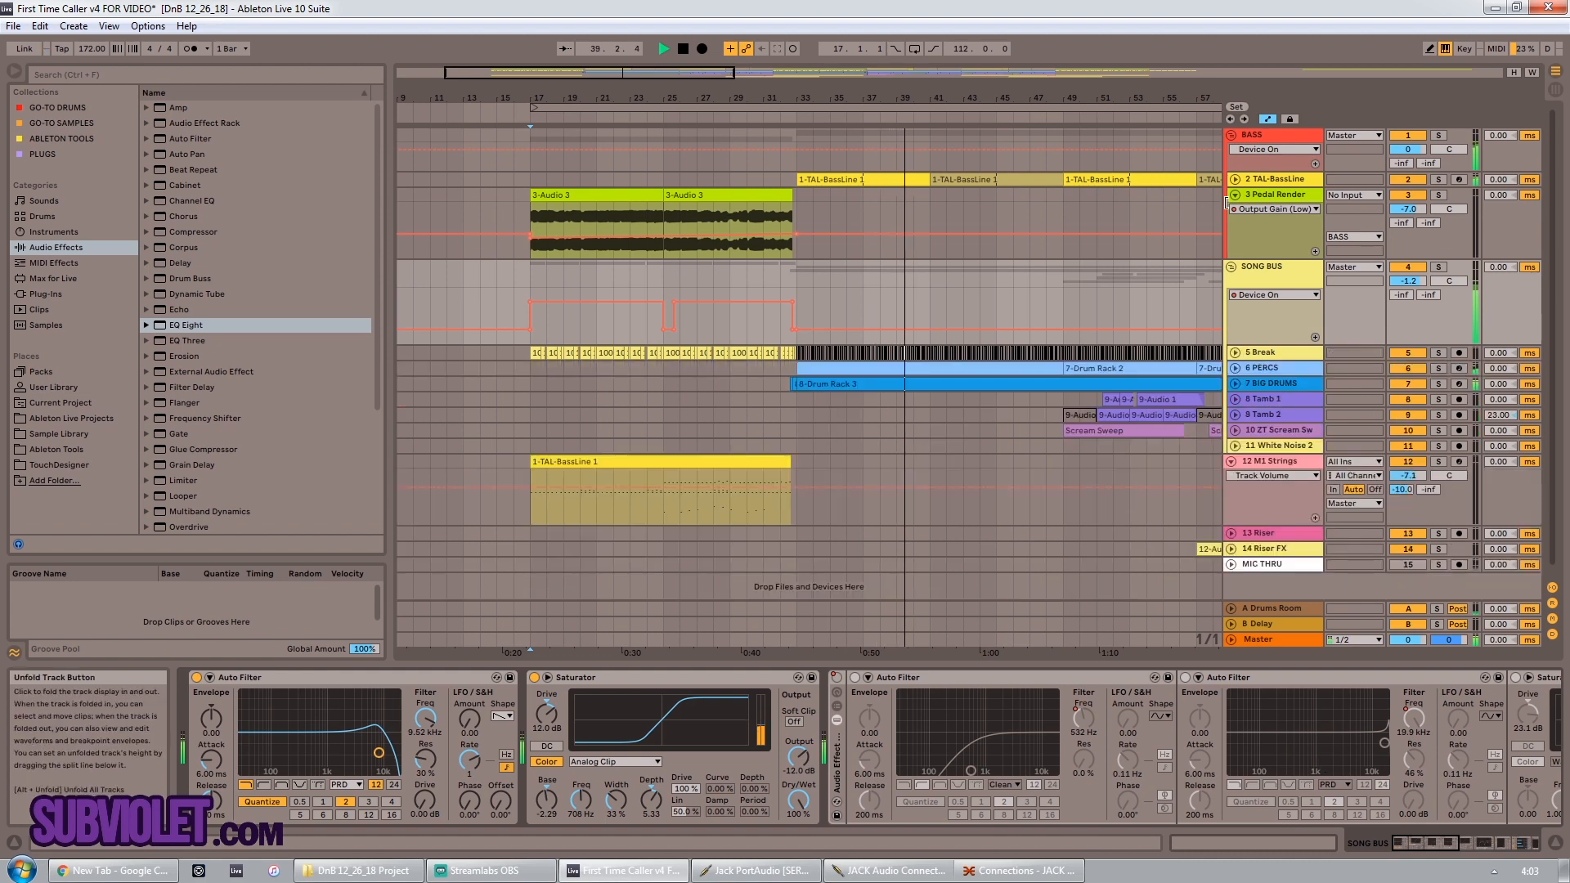
left_click(1273, 175)
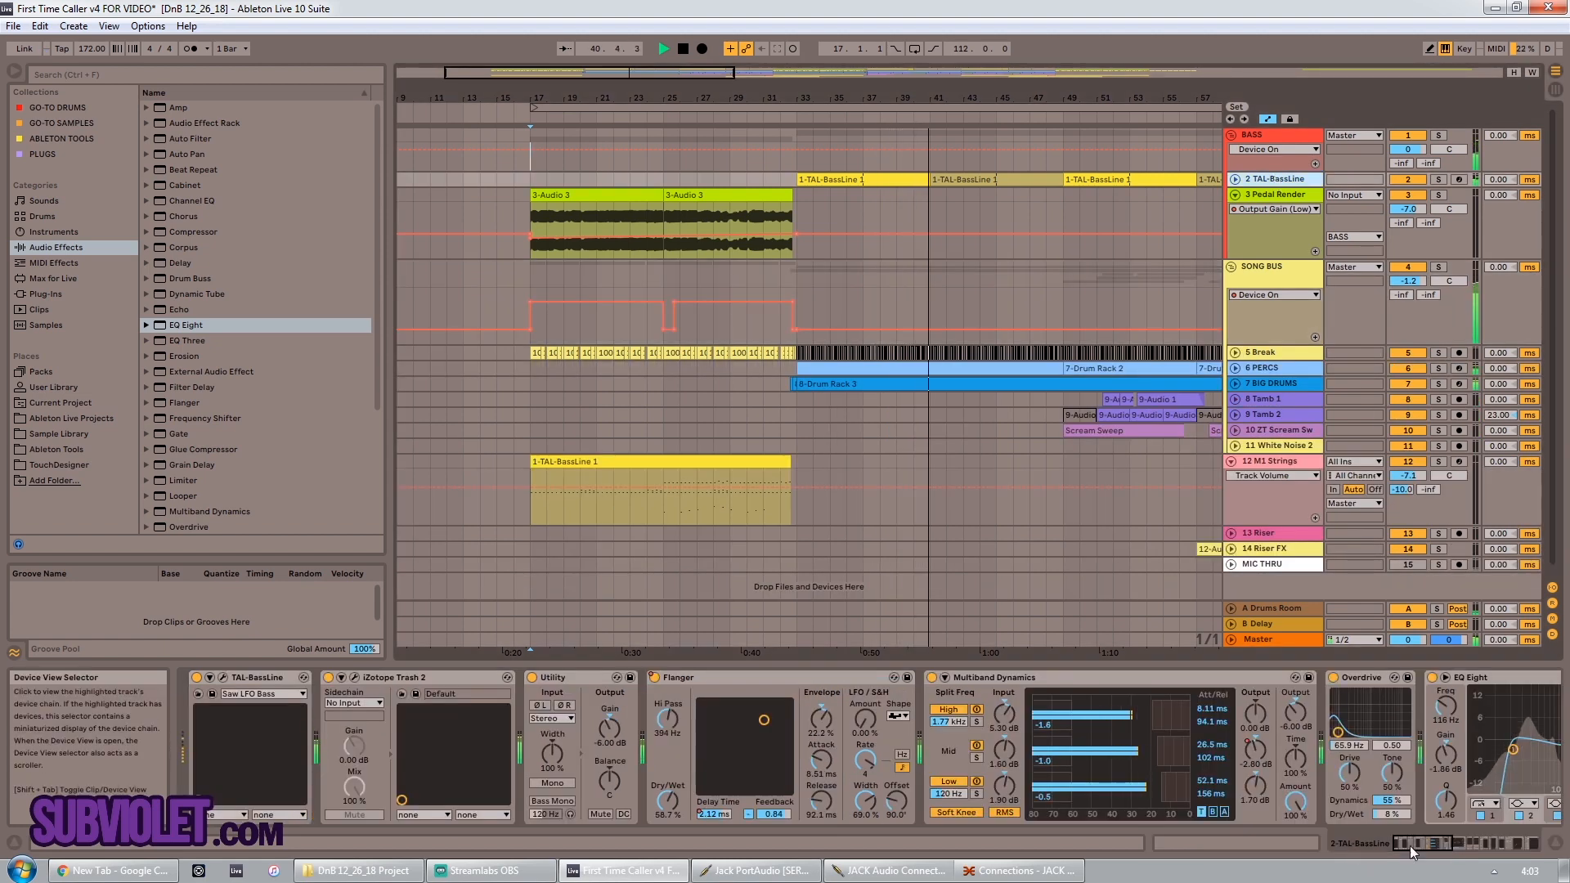
left_click_drag(1409, 846, 1478, 846)
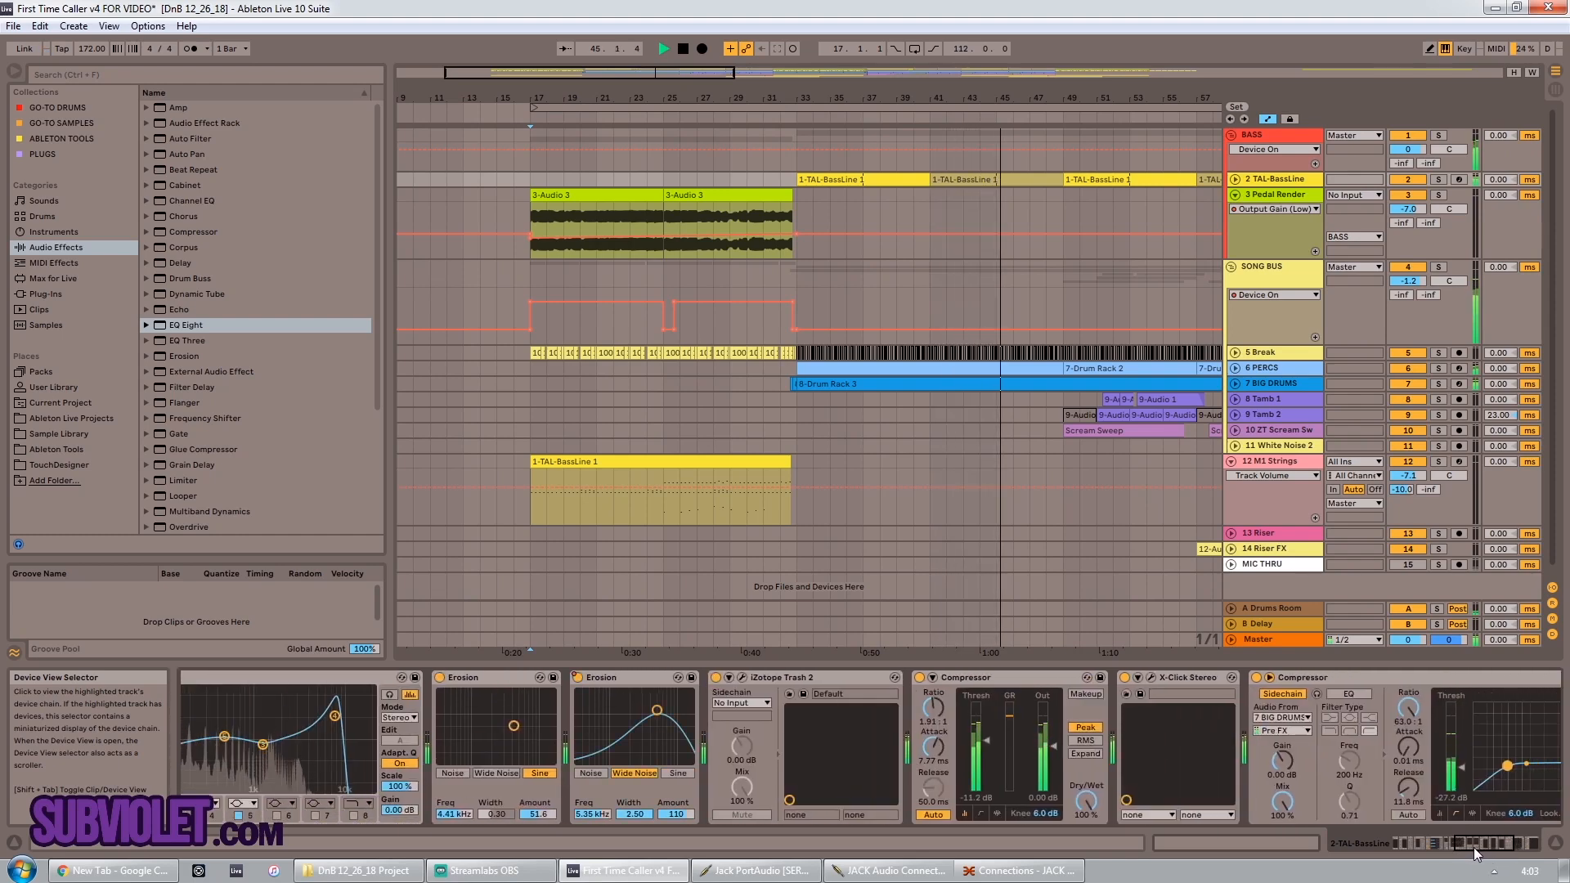
left_click_drag(1470, 847, 1421, 846)
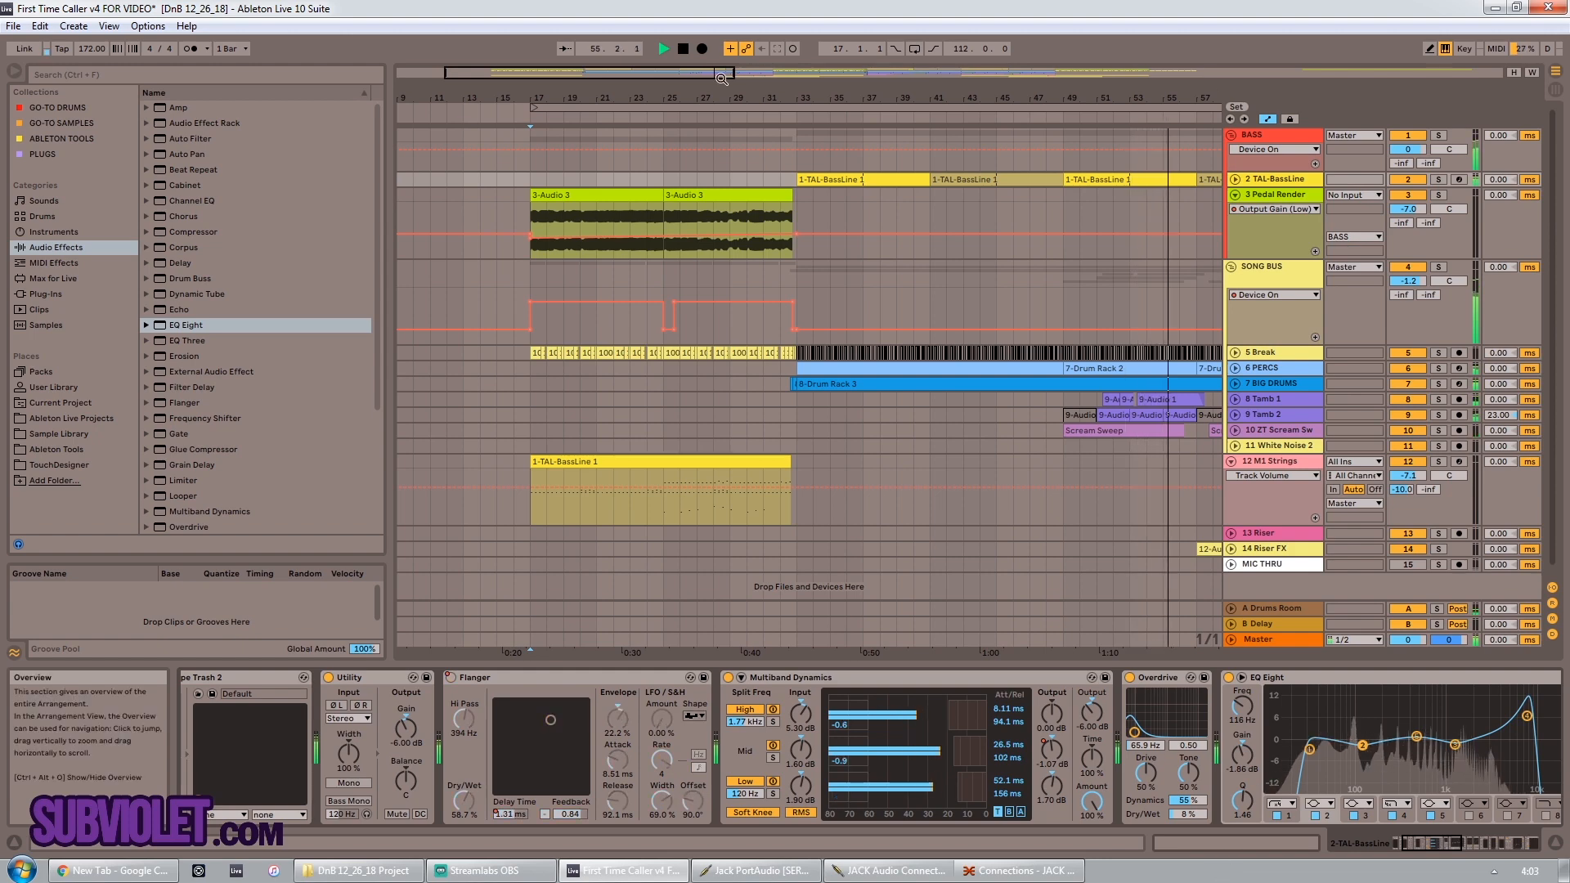
Step: Bring more of the arrangement into view and inspect the effect chains of the Tamb 1 and Tamb 2 tracks
left_click_drag(721, 79, 902, 36)
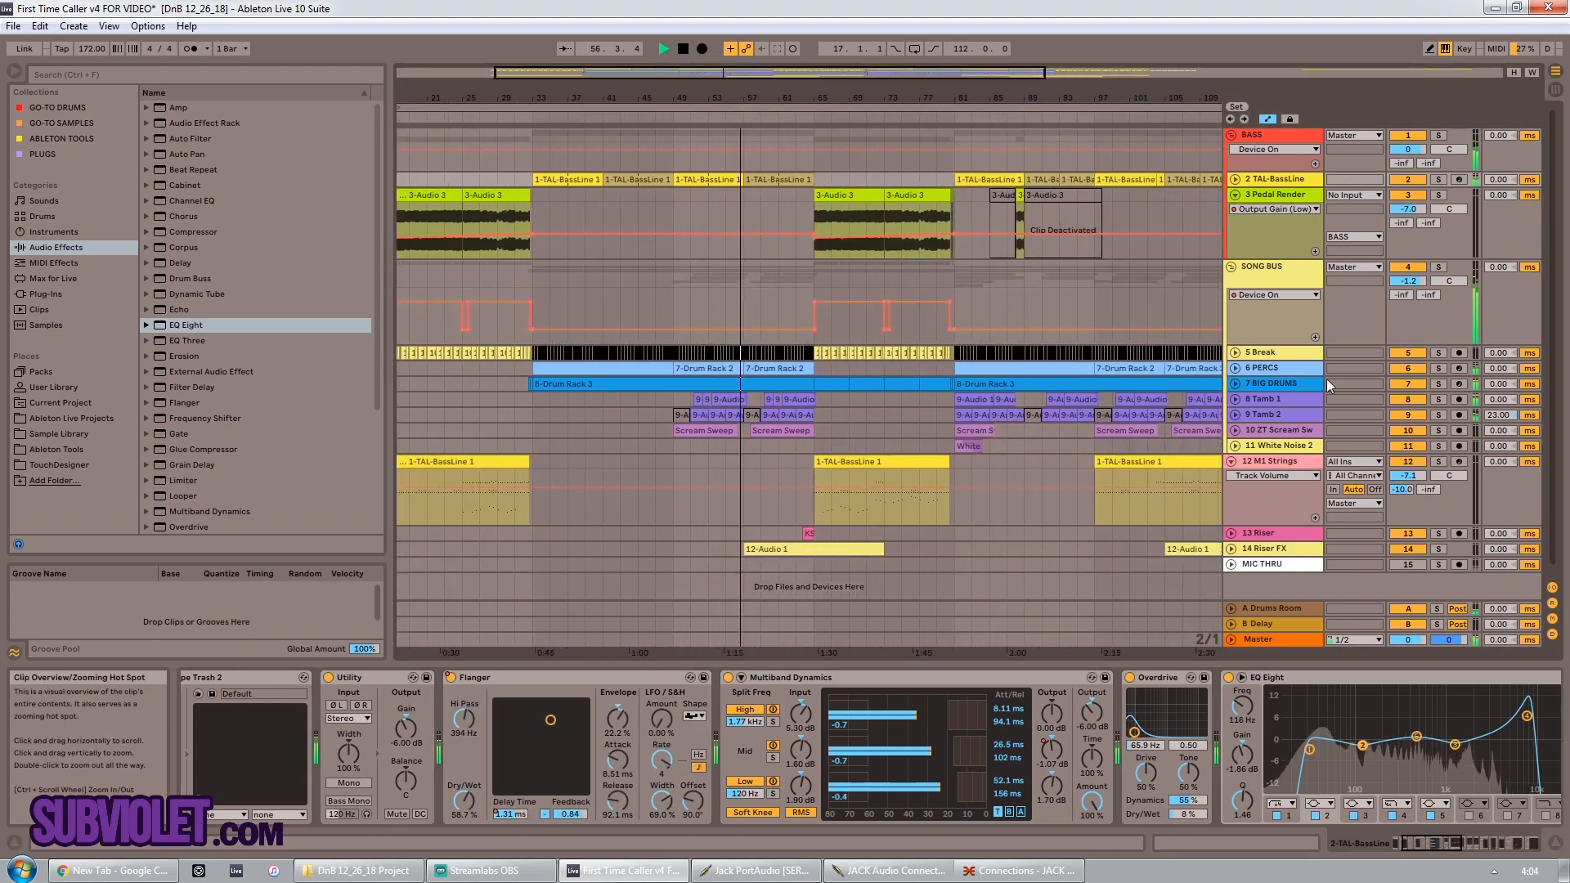
left_click(1280, 400)
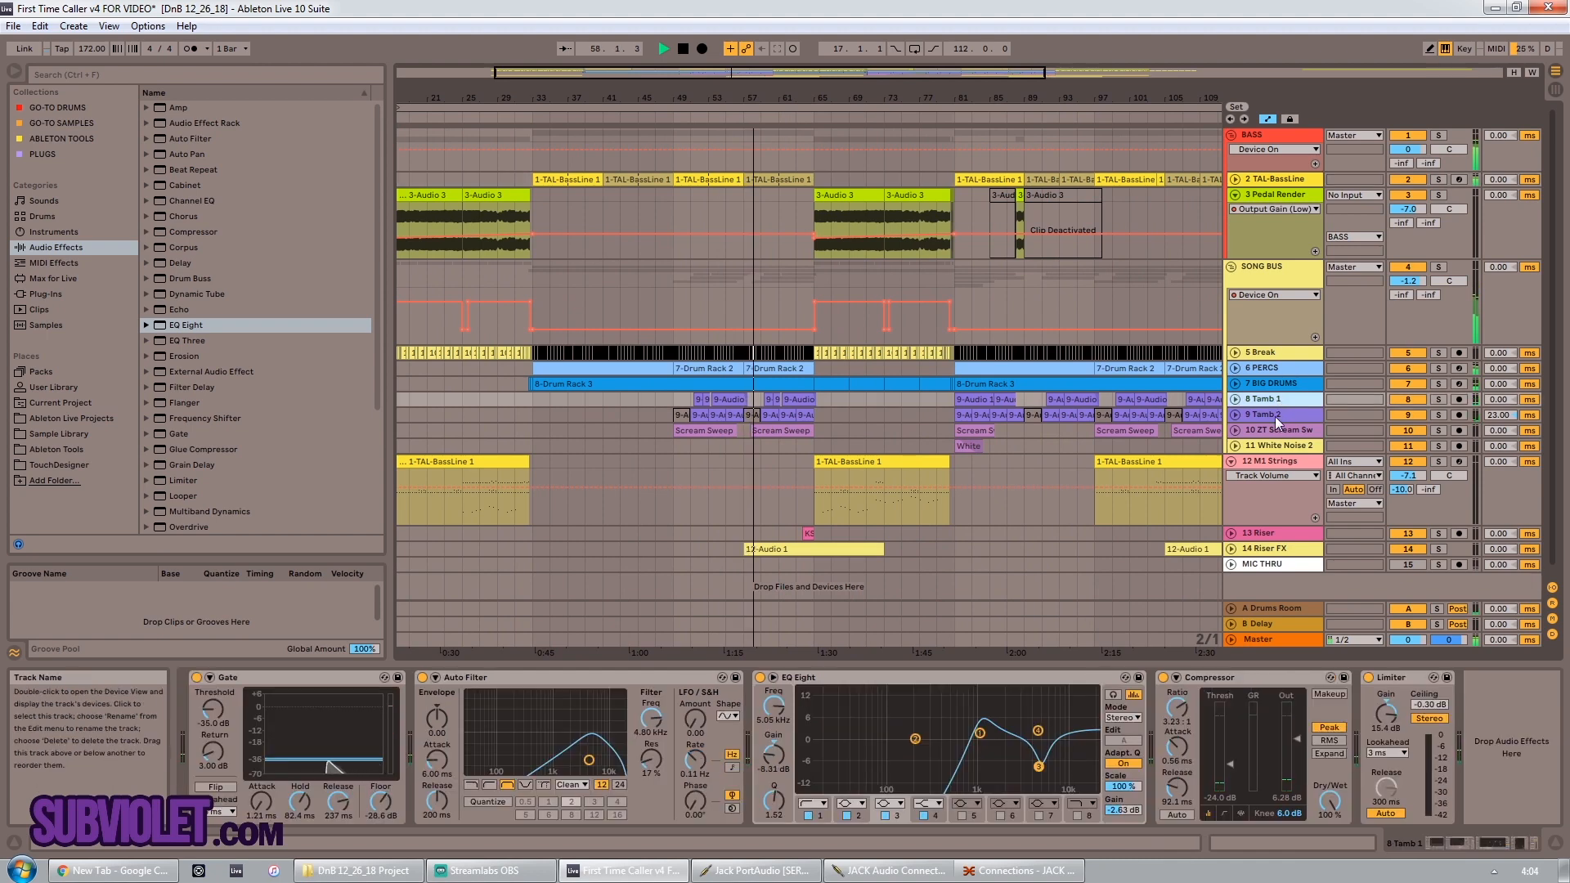
left_click(1273, 415)
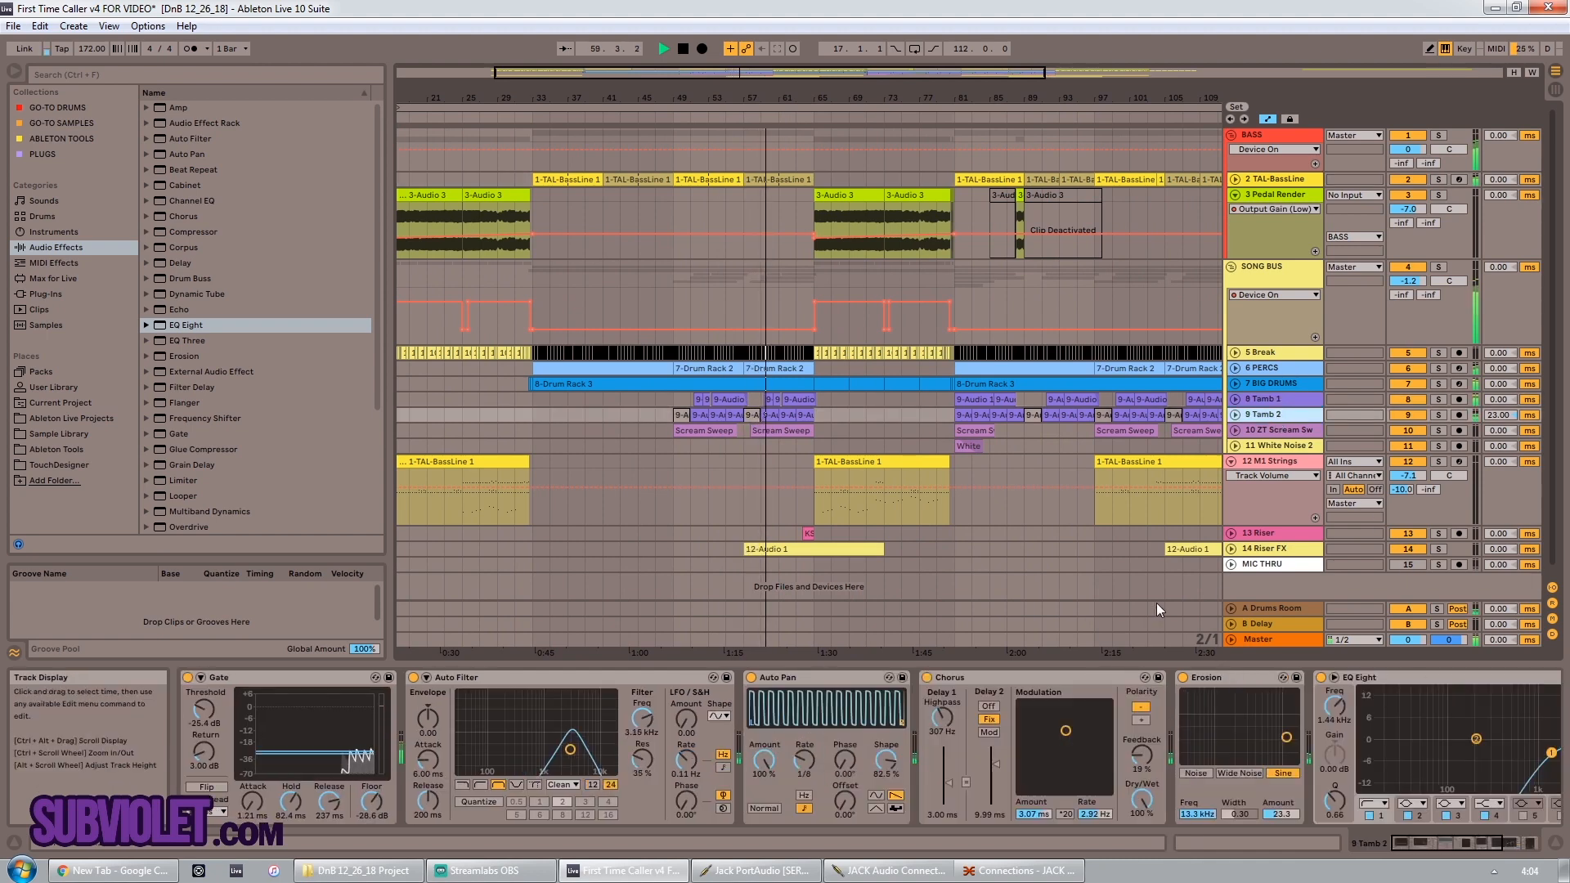
Step: Unfold the BIG DRUMS track and show its device chain from the Drum Rack at the start
left_click(1236, 382)
left_click(1283, 384)
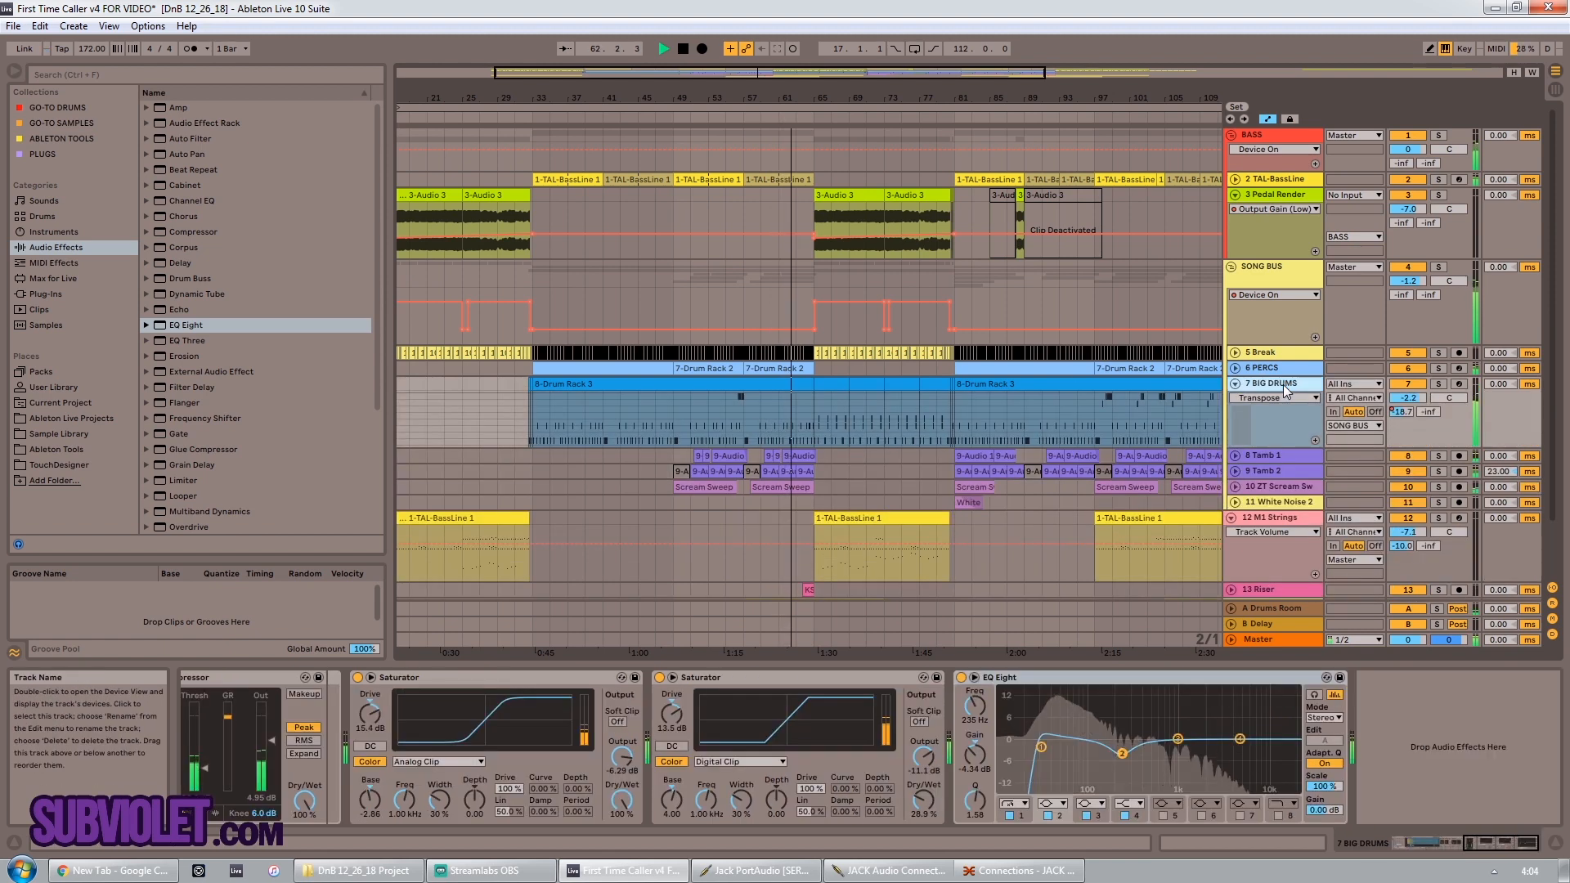
left_click_drag(1483, 844, 1406, 845)
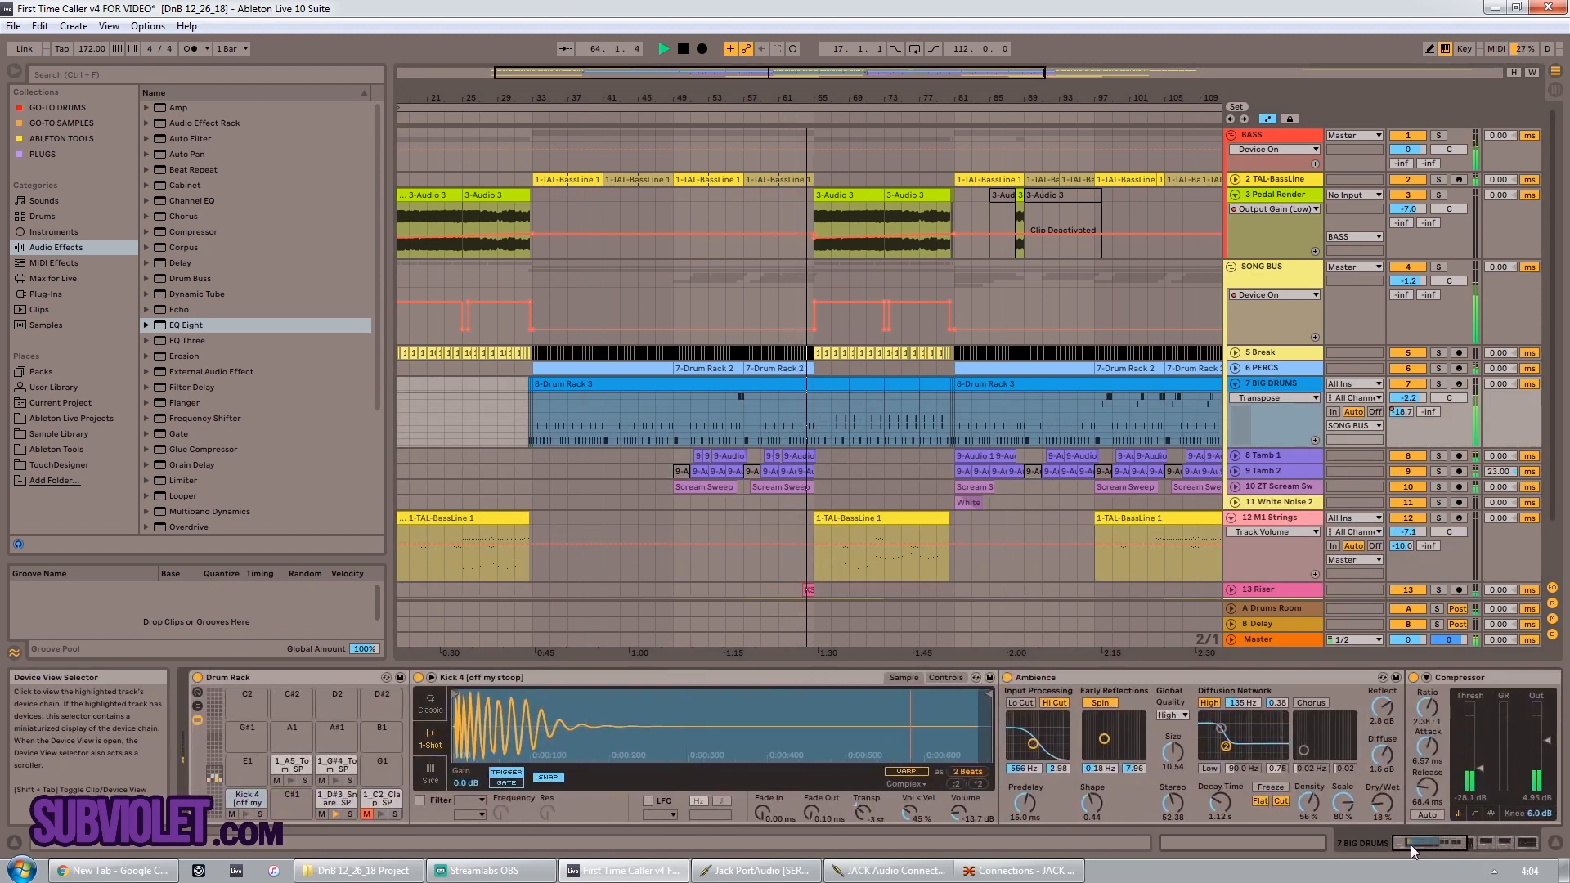
Step: Inspect the snare pad and both tom pads in the BIG DRUMS Drum Rack, and fold the track
left_click(341, 801)
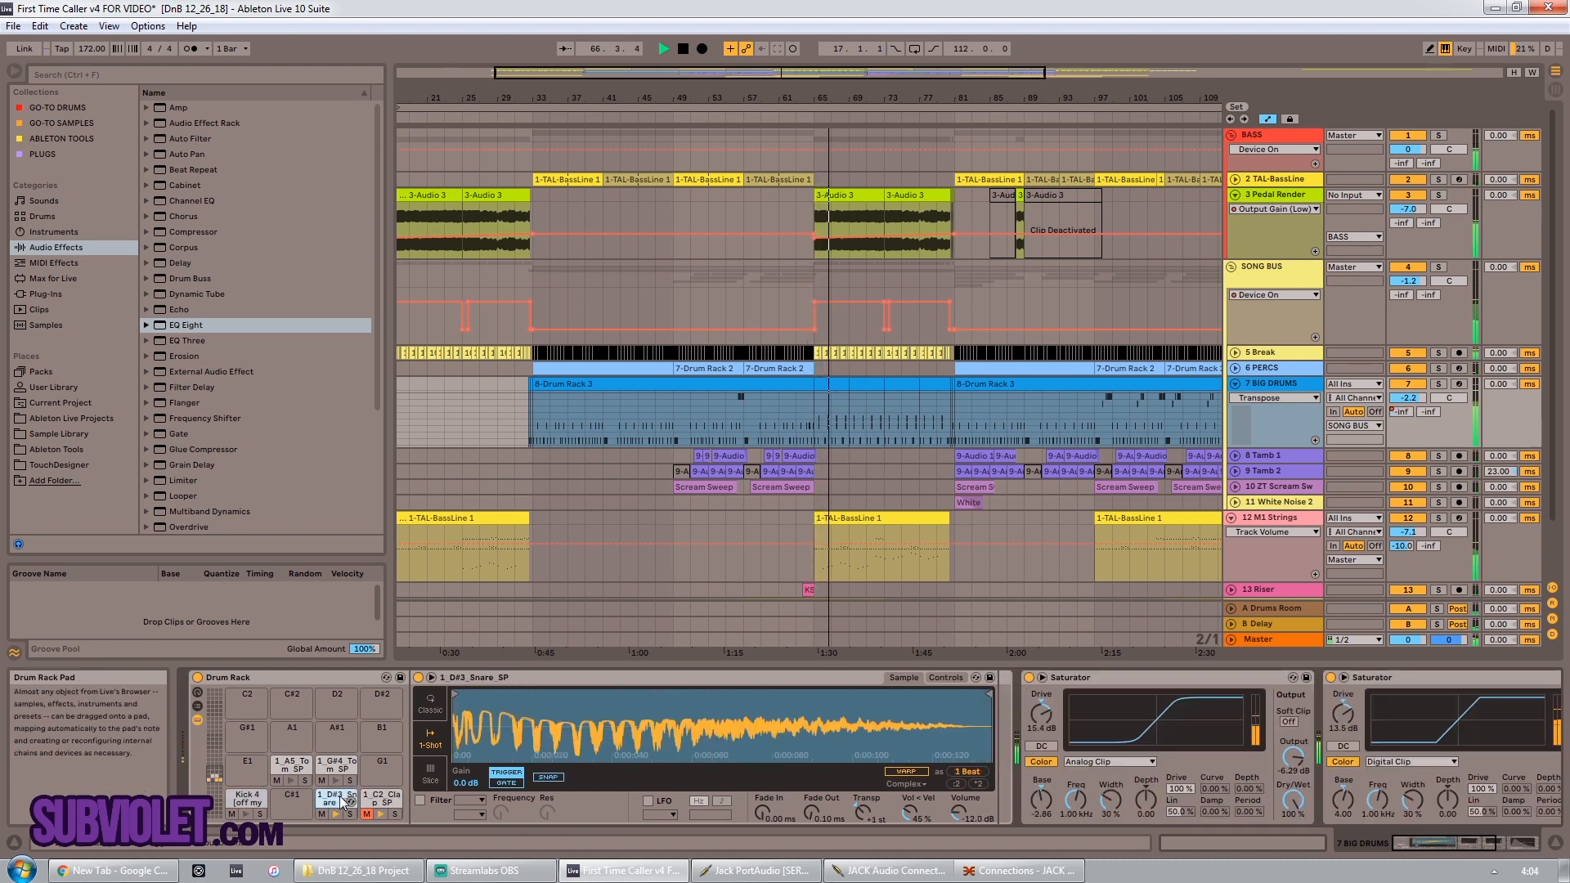
left_click(290, 766)
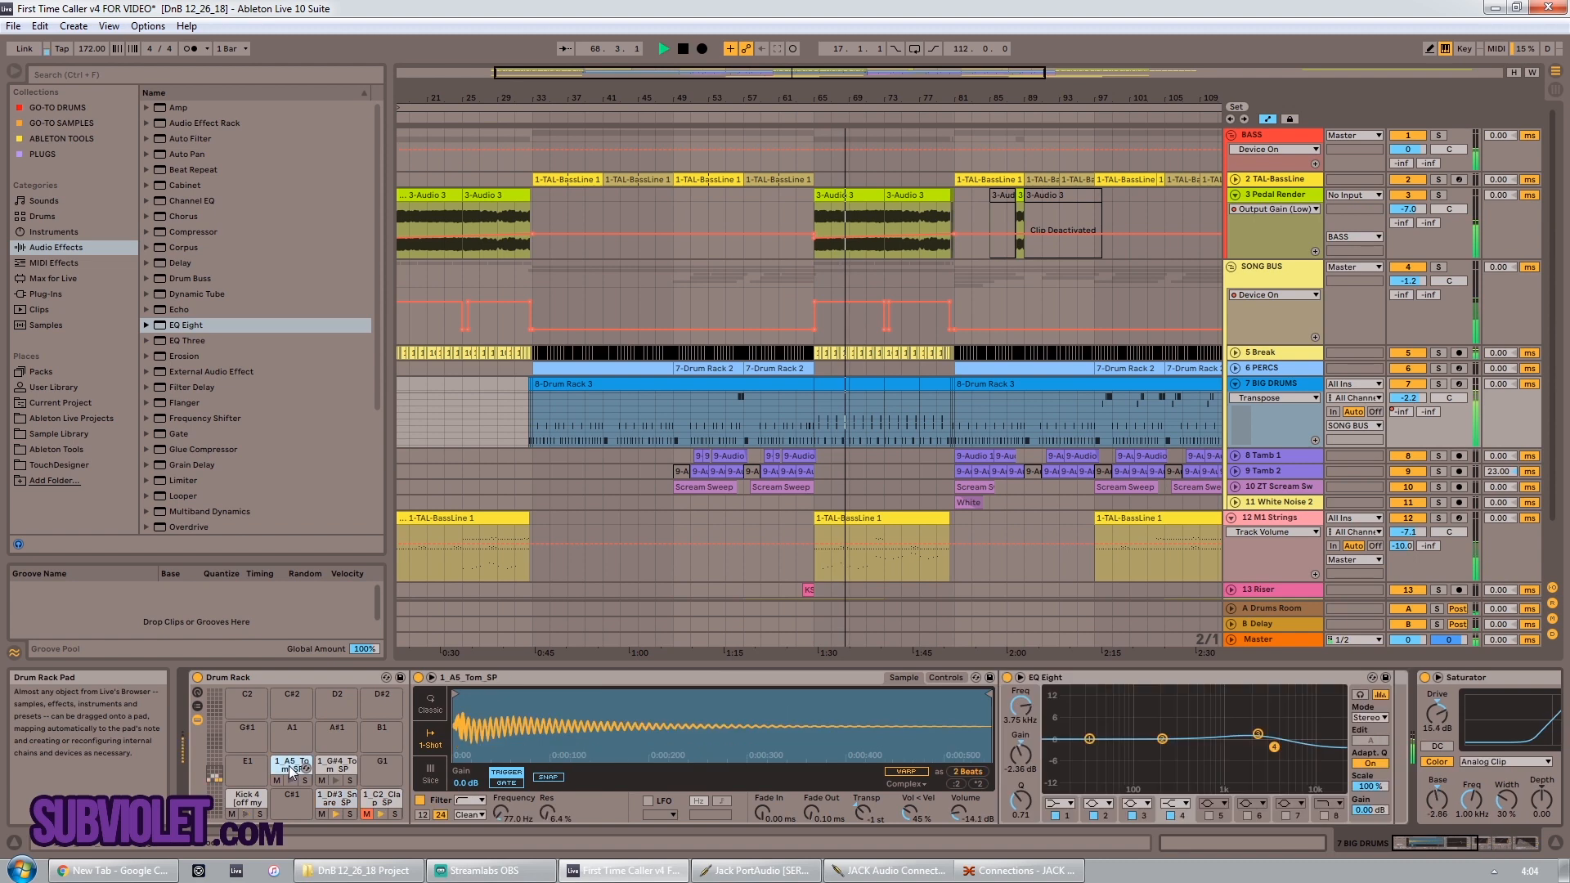
left_click(332, 767)
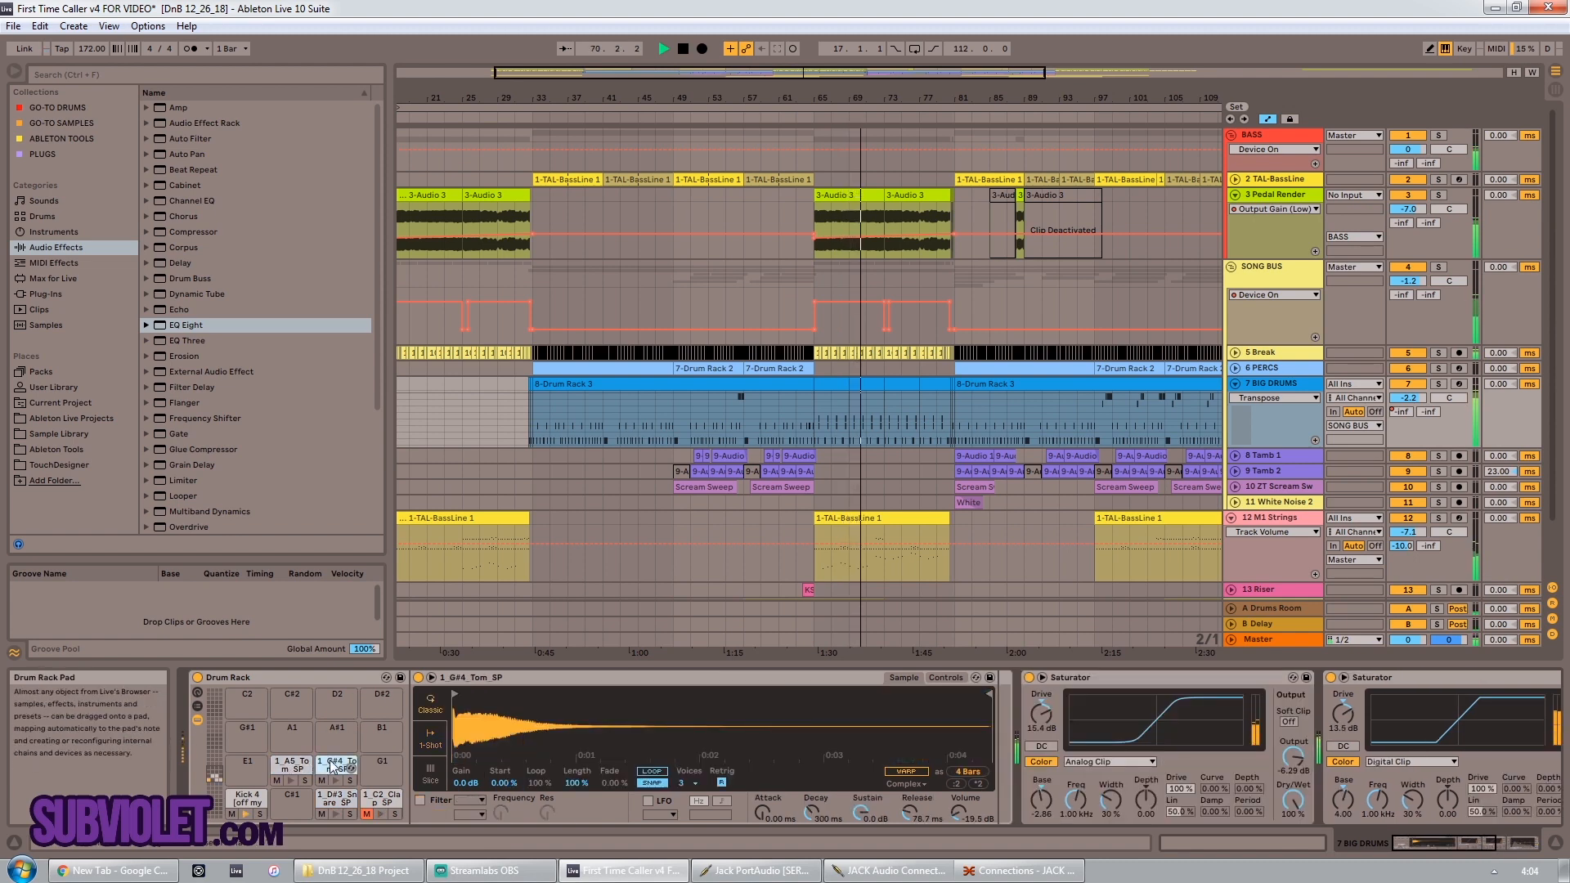
left_click(1234, 383)
Step: Review the devices on M1 Strings, the BASS group and Pedal Render, folding the M1 Strings and Pedal Render tracks
left_click(1267, 461)
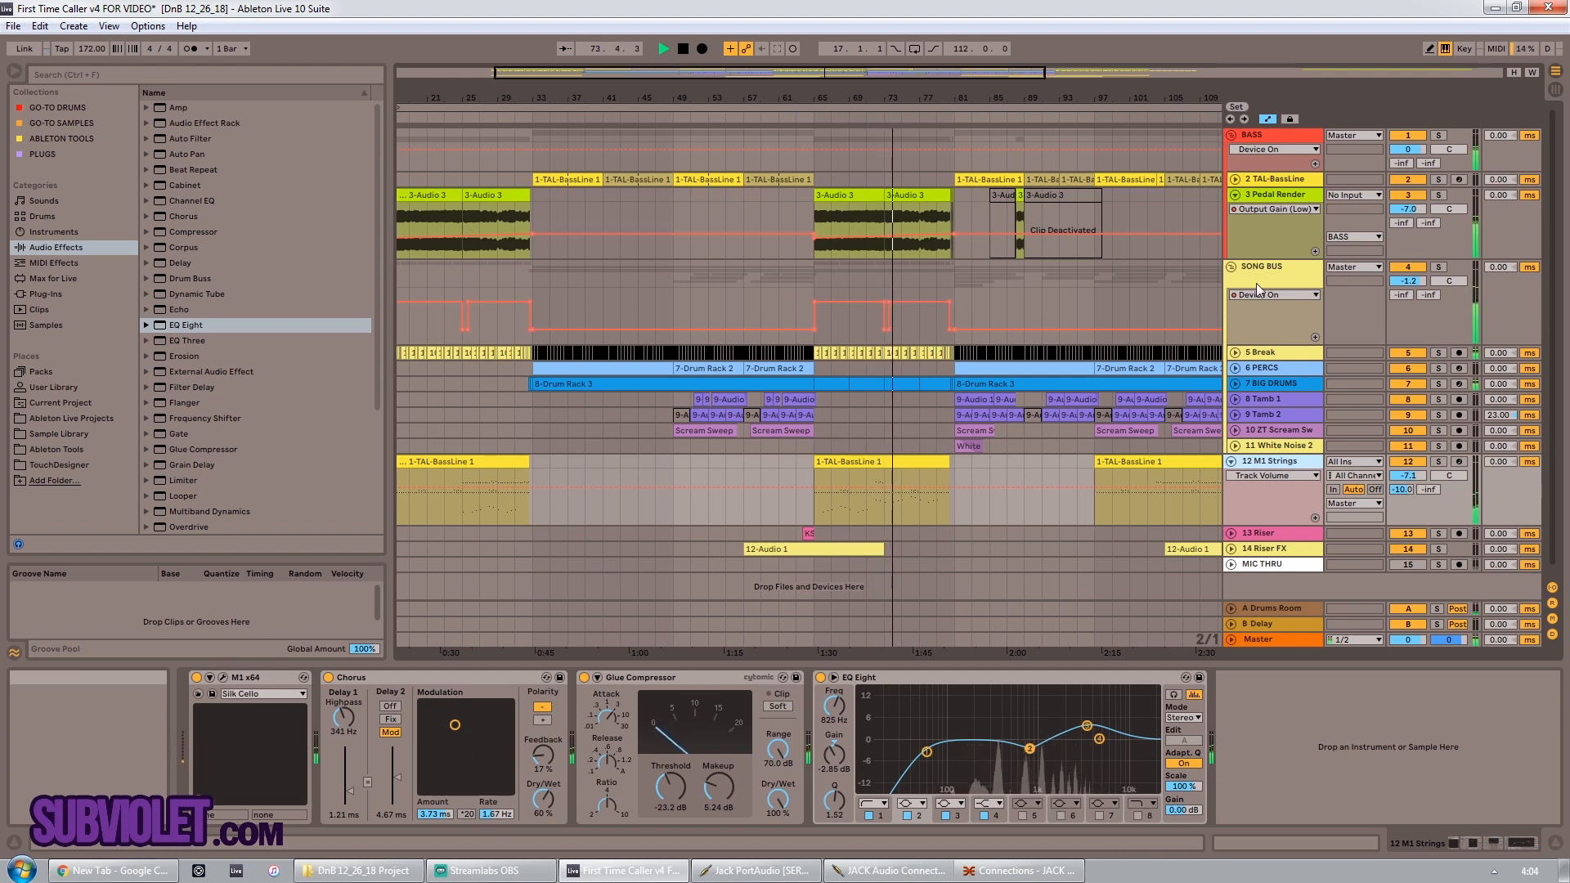
left_click(1231, 462)
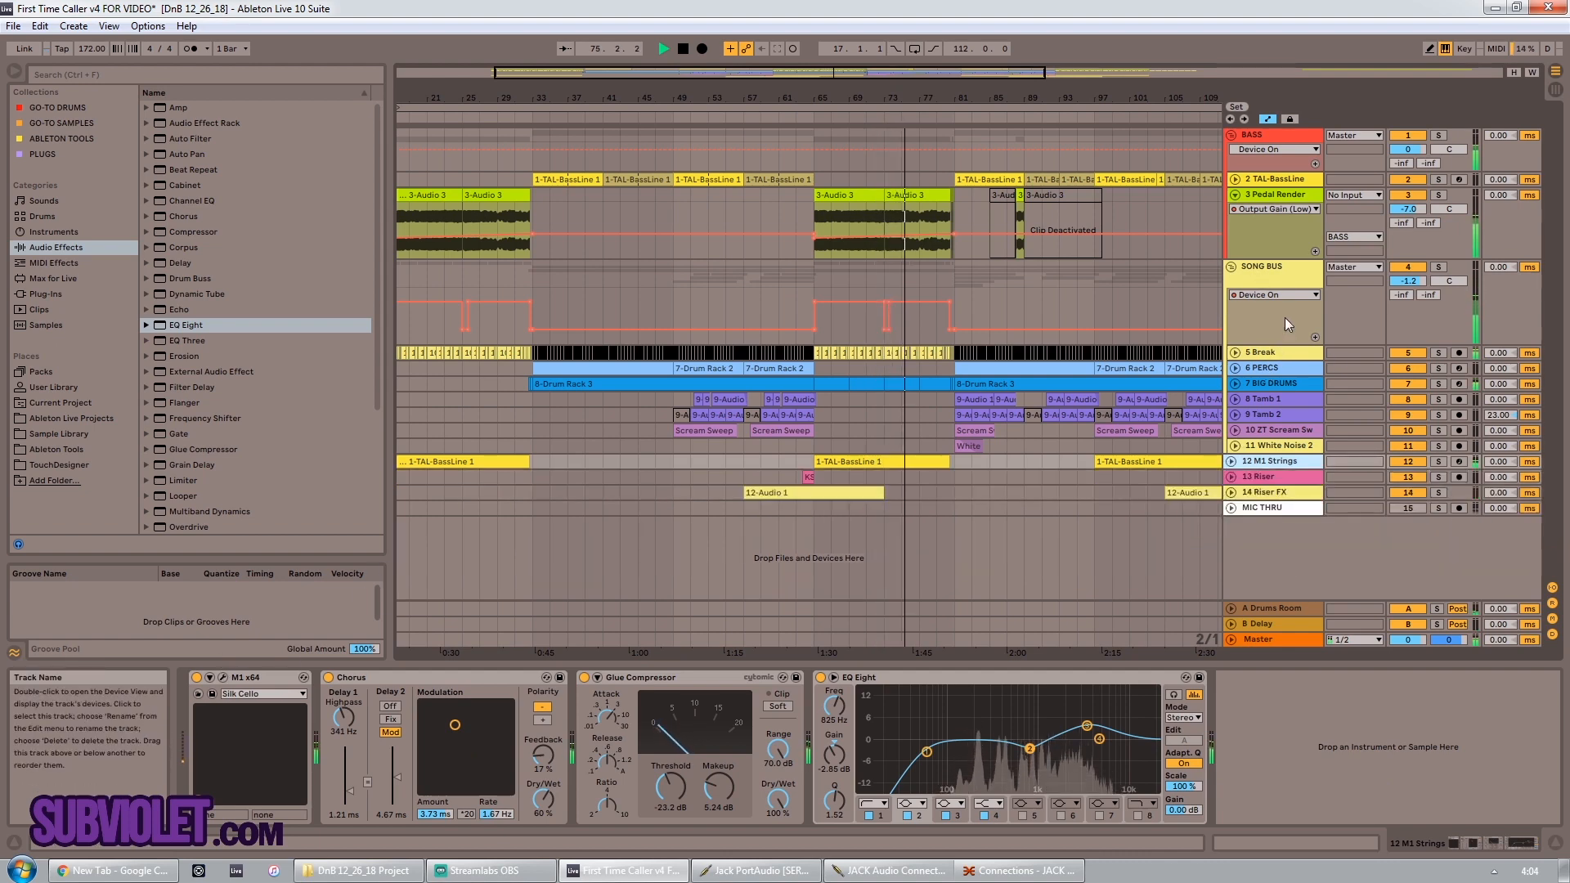
left_click(1292, 139)
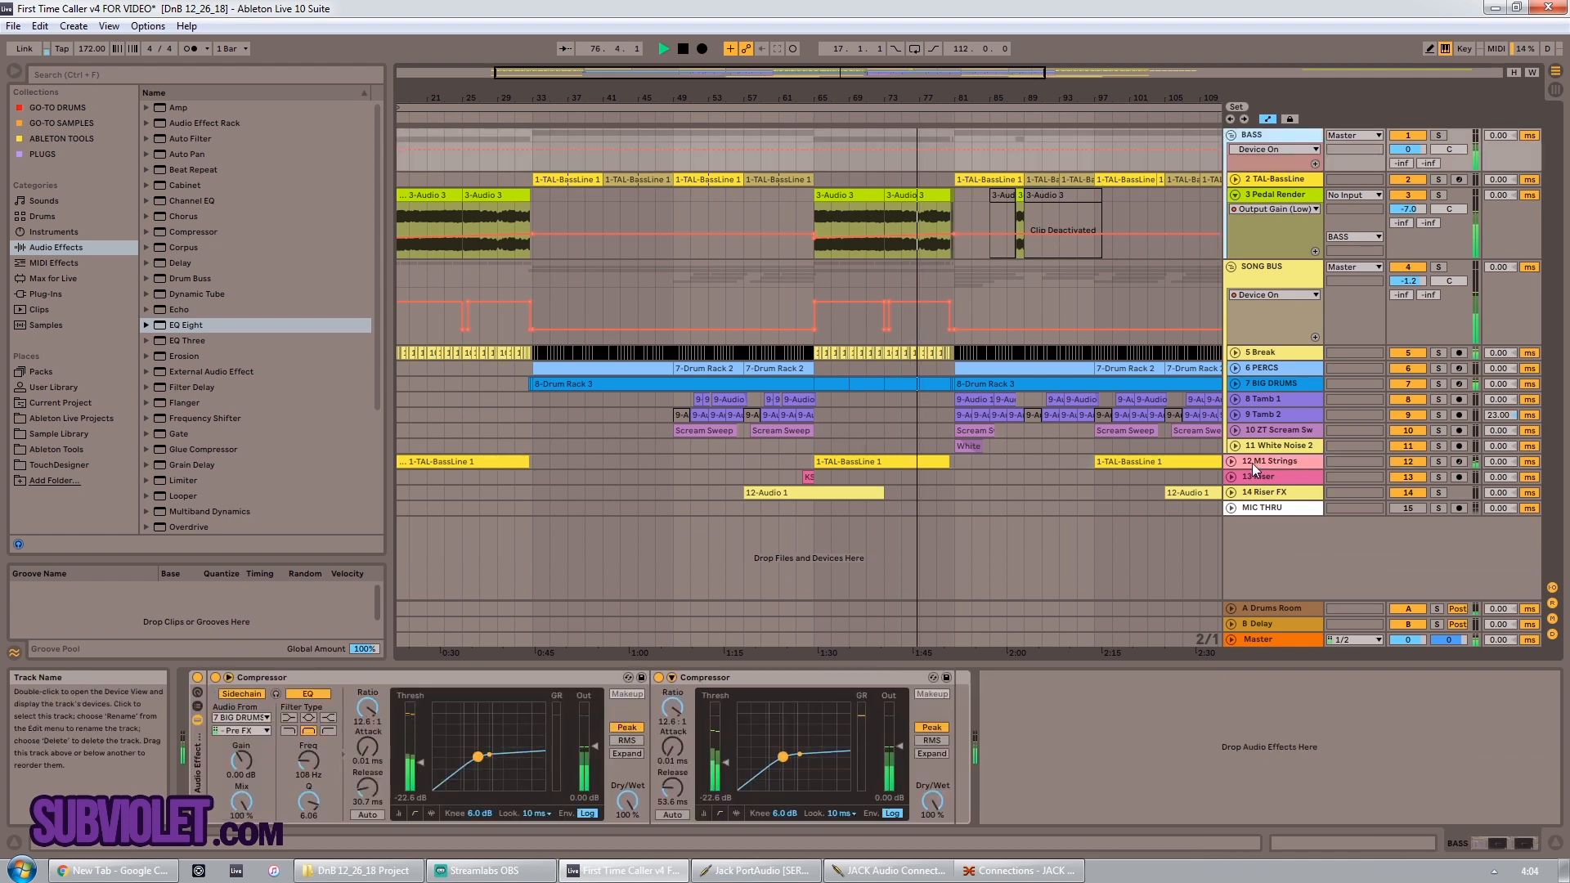
left_click(1278, 196)
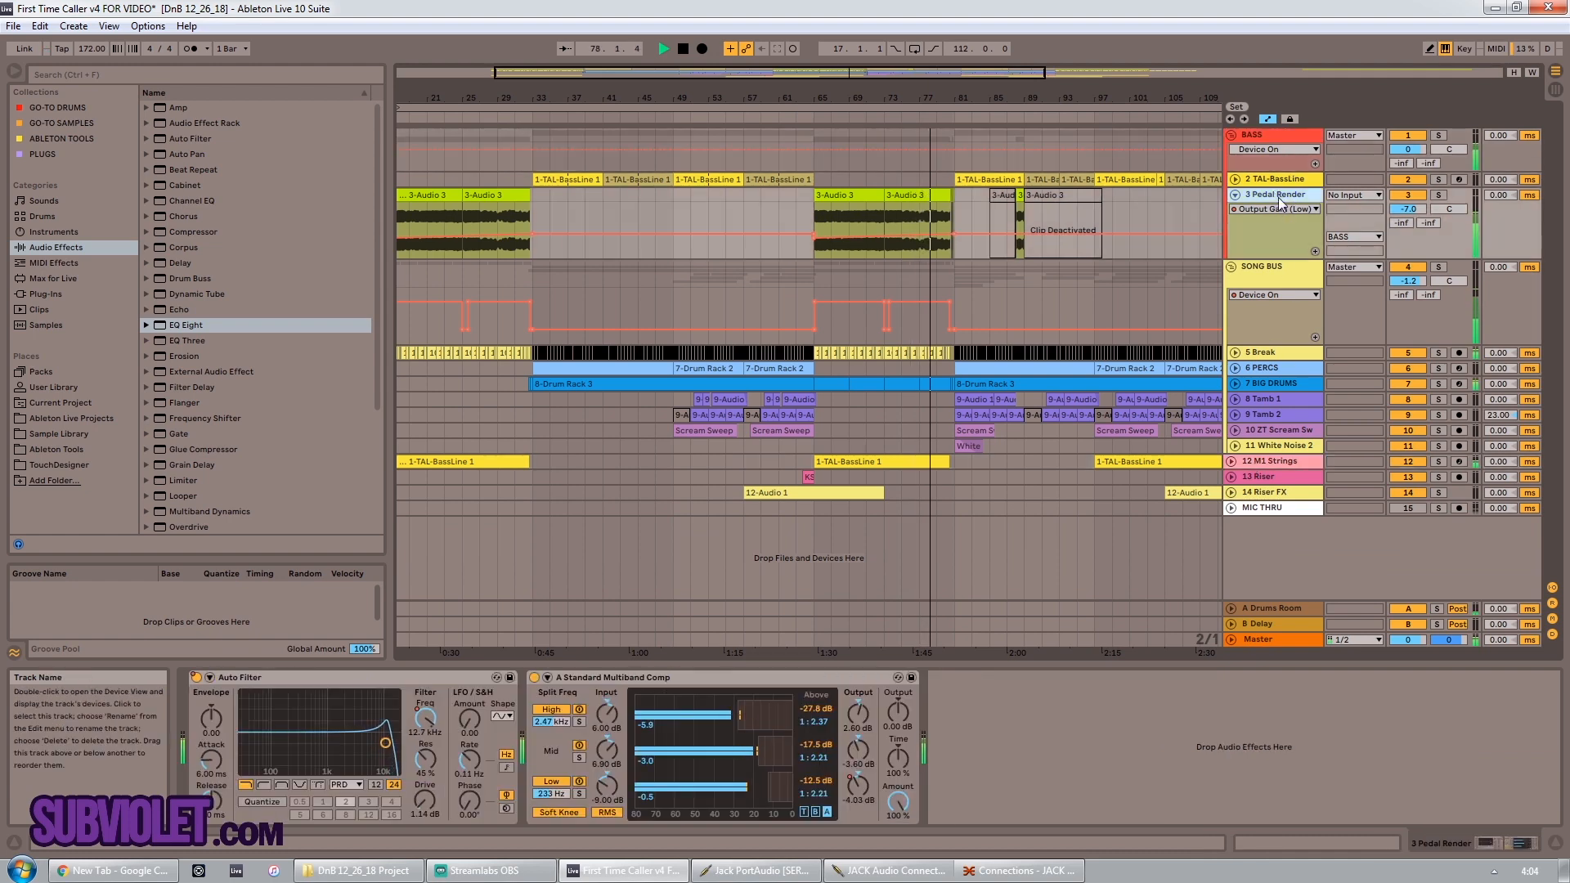
key("Left")
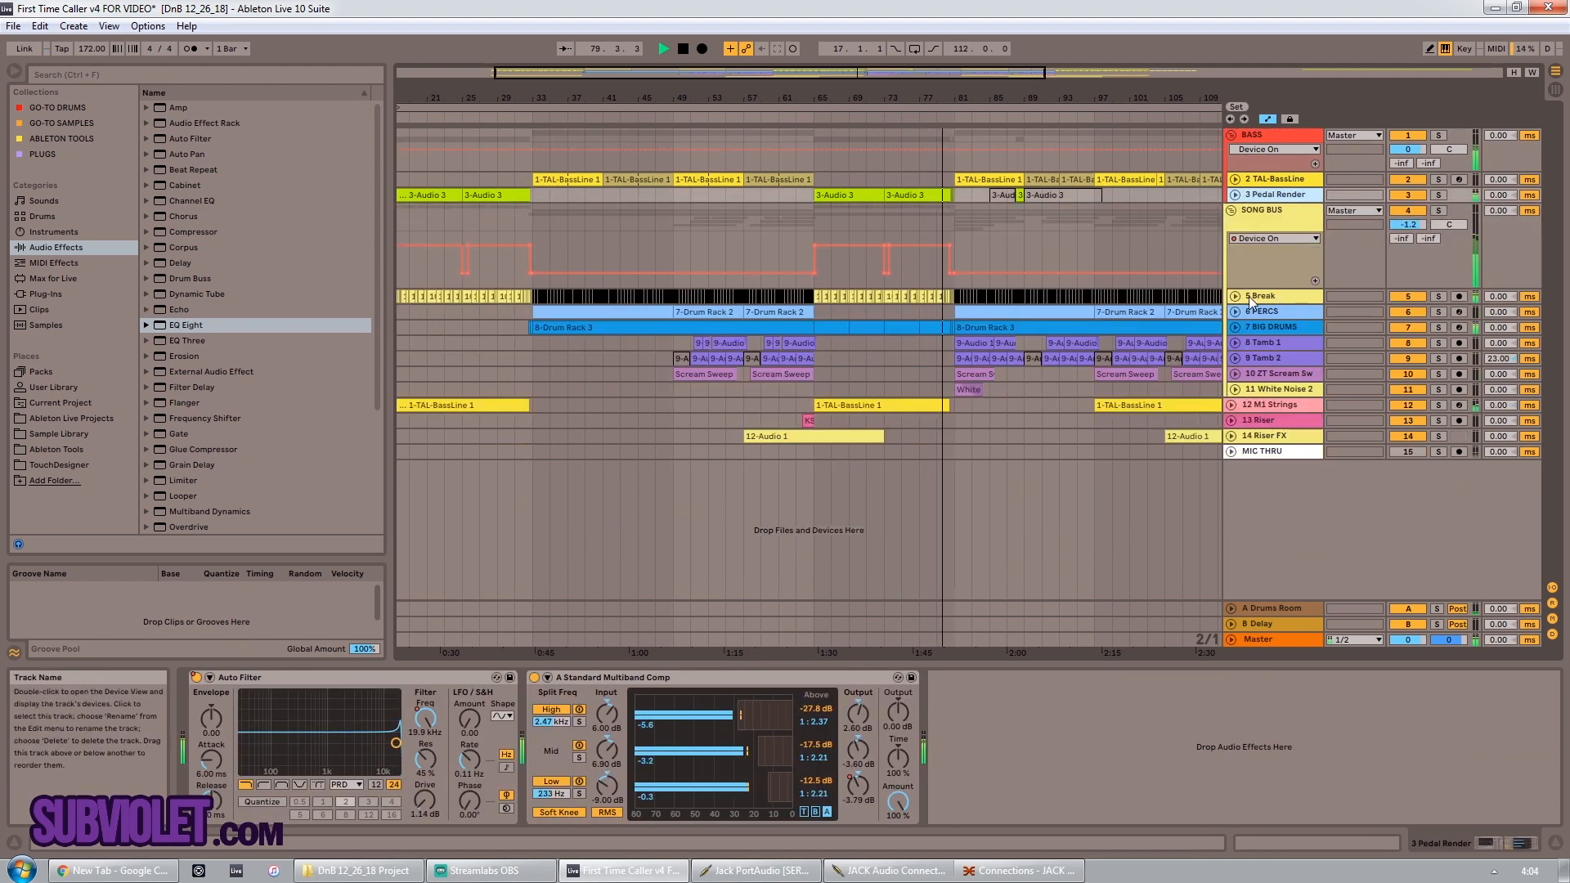
Step: Show the TAL-BassLine chain's Erosion, Trash 2 and Compressor devices, and unfold the track to reveal its MIDI clips
left_click(1264, 181)
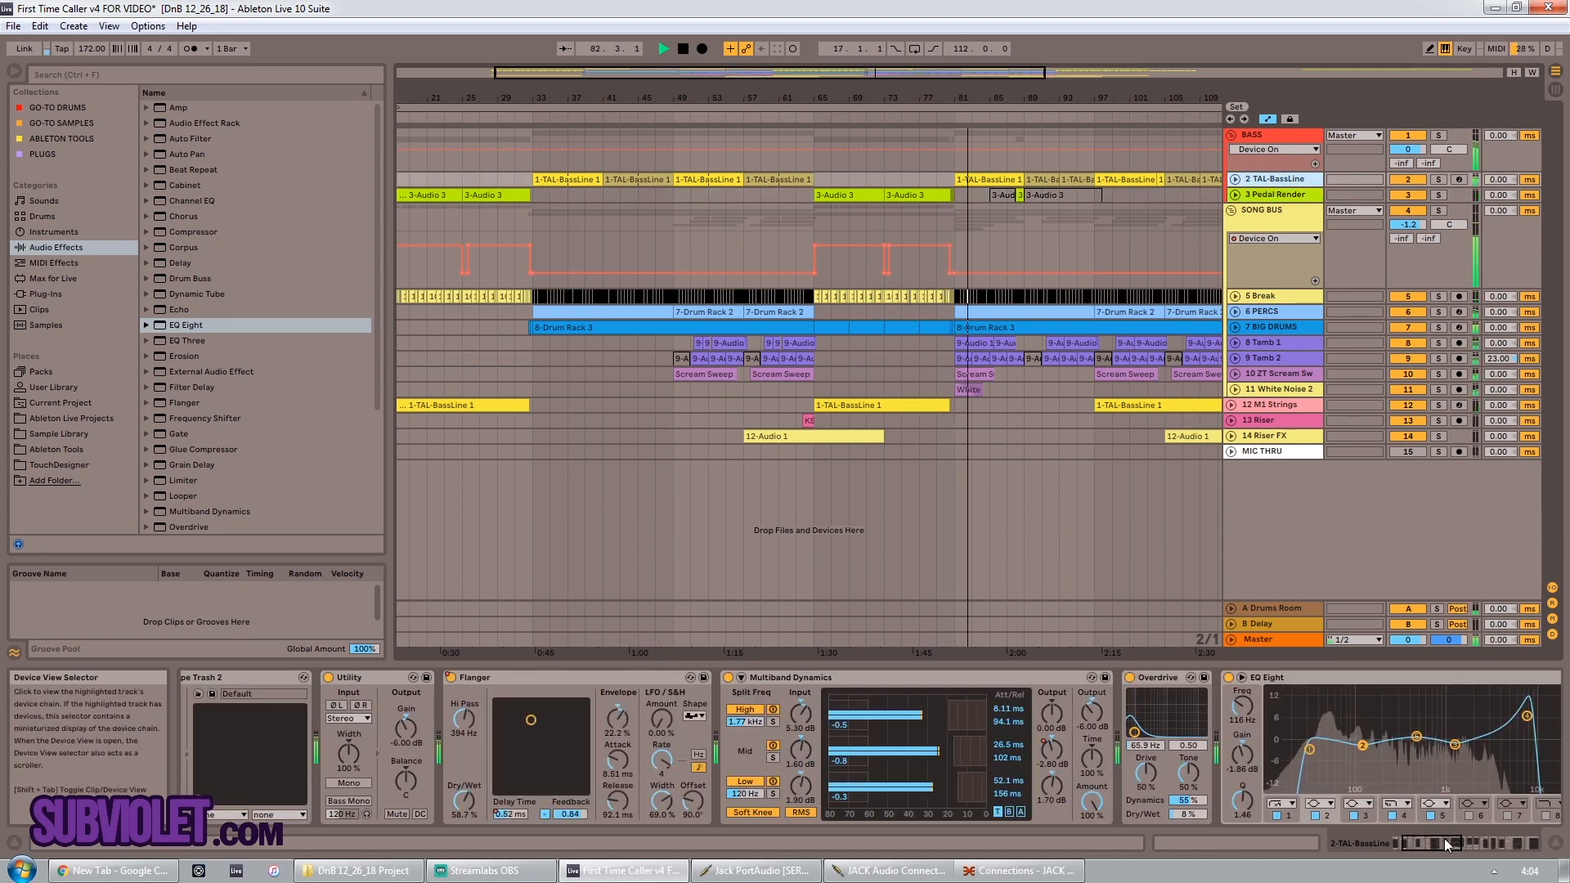
left_click_drag(1443, 837, 1483, 838)
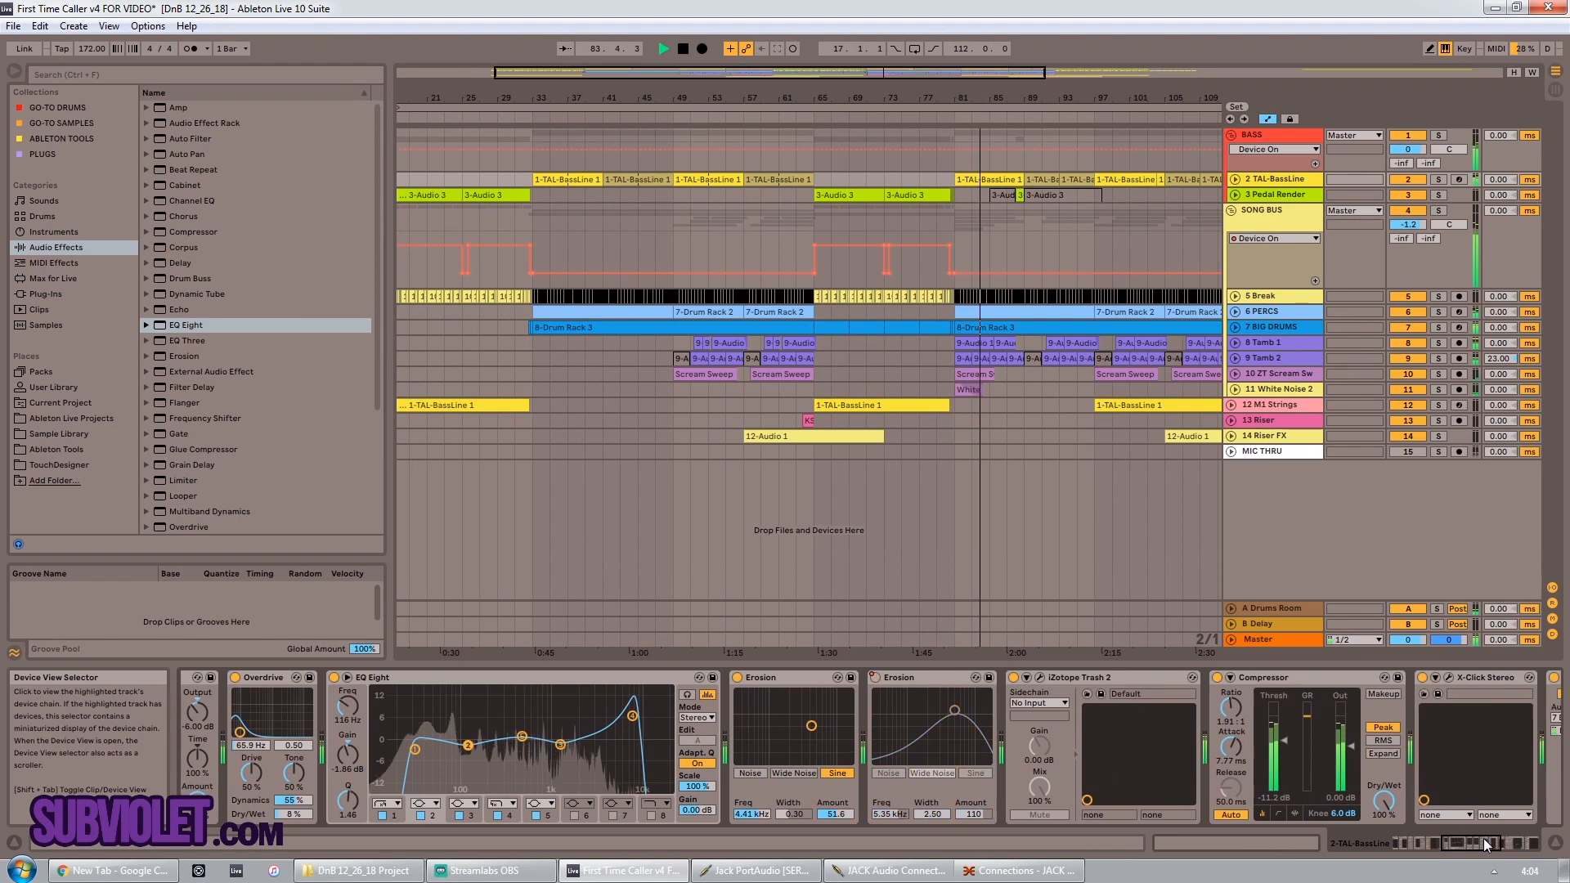
left_click(1236, 179)
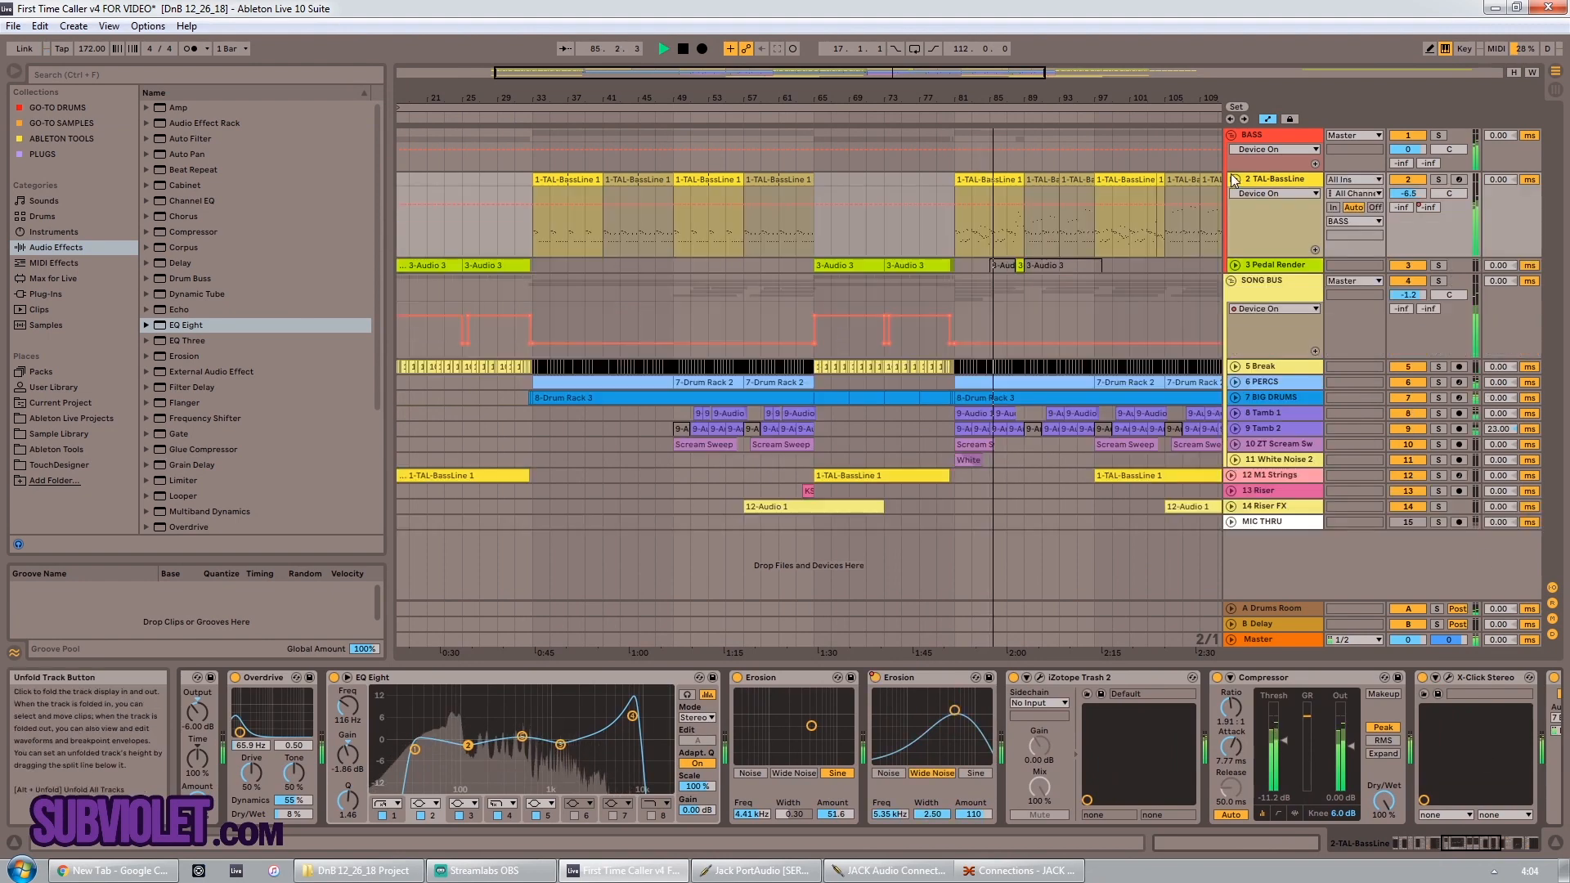
Step: Examine the TAL-BassLine clips around bars 86 to 97 up close and return to a wide view of the arrangement
left_click_drag(908, 72, 942, 150)
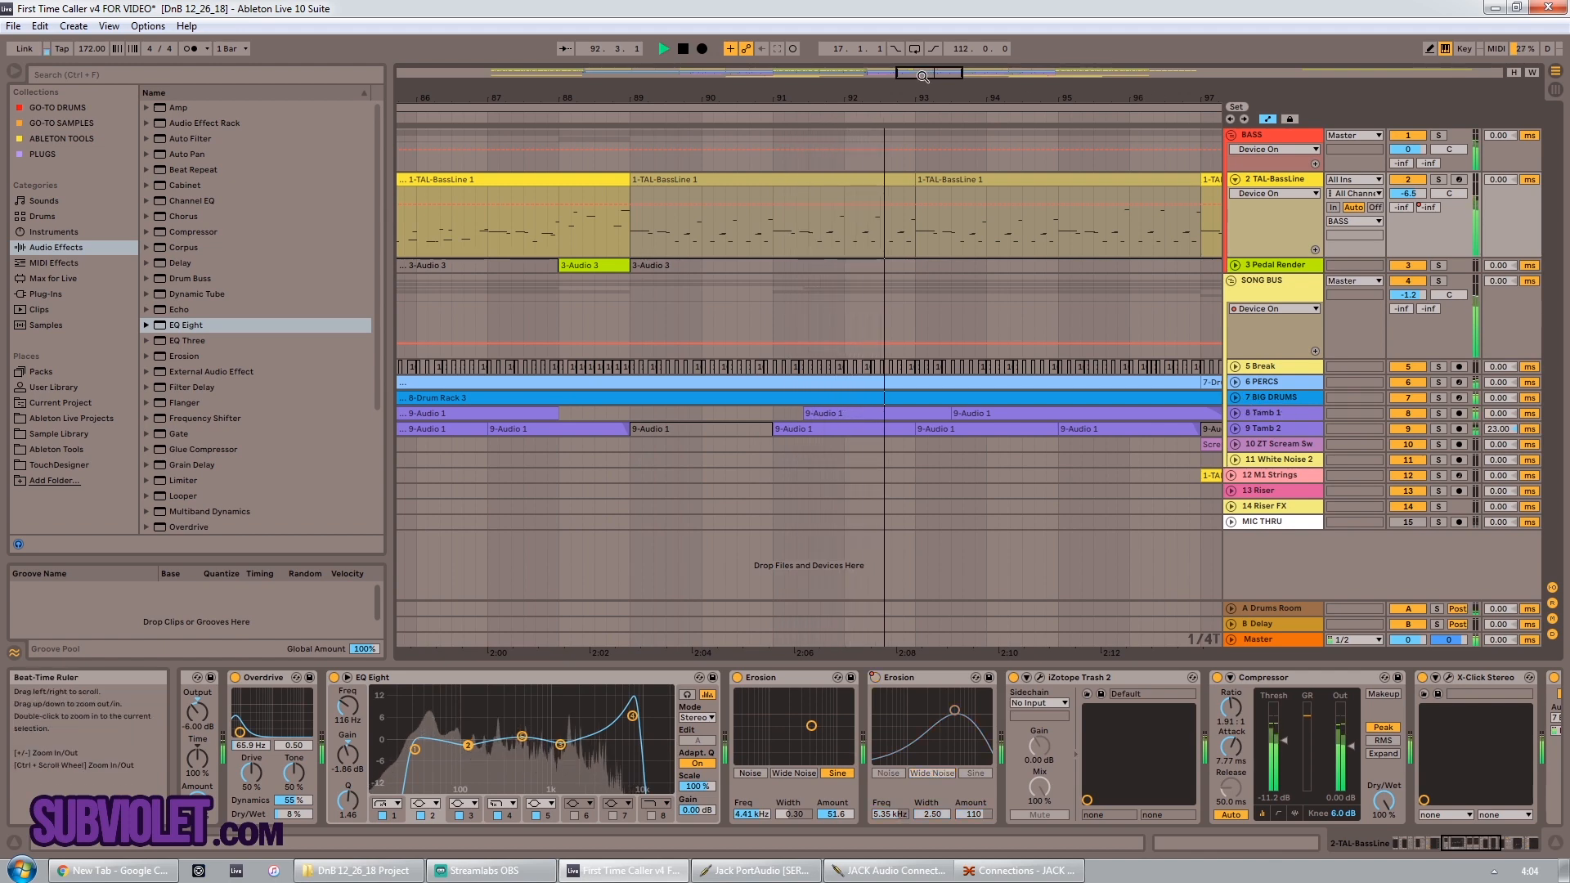
key("minus")
key("minus")
key("minus")
key("minus")
key("minus")
key("minus")
key("minus")
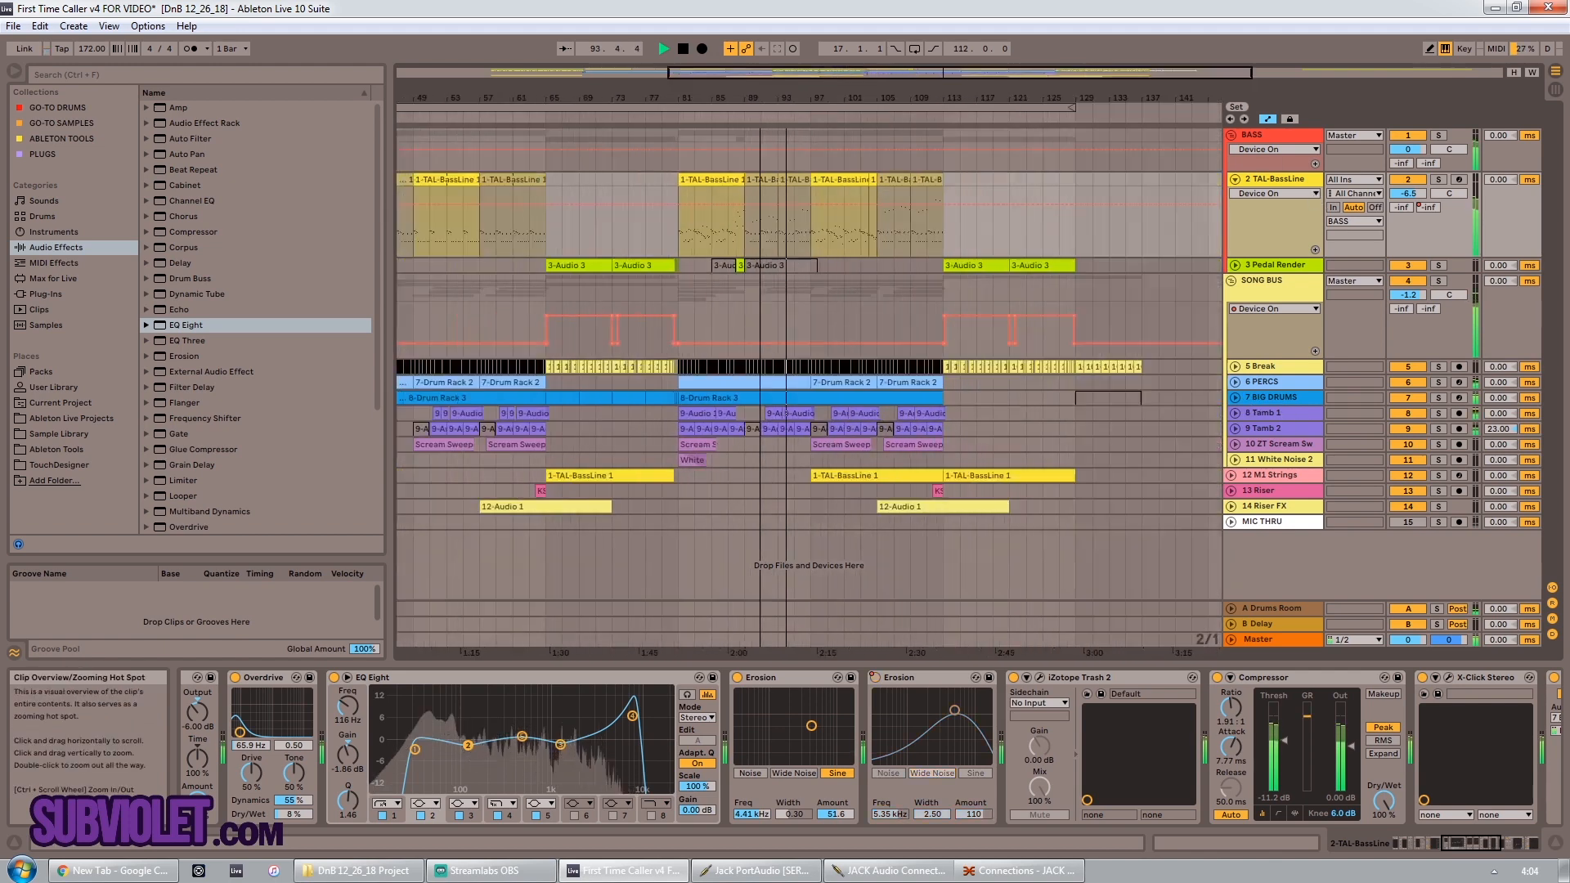
Step: Go back to the start of the TAL-BassLine chain, fold the track, and show the SONG BUS effect chain
left_click_drag(1473, 844, 1398, 839)
left_click(1235, 179)
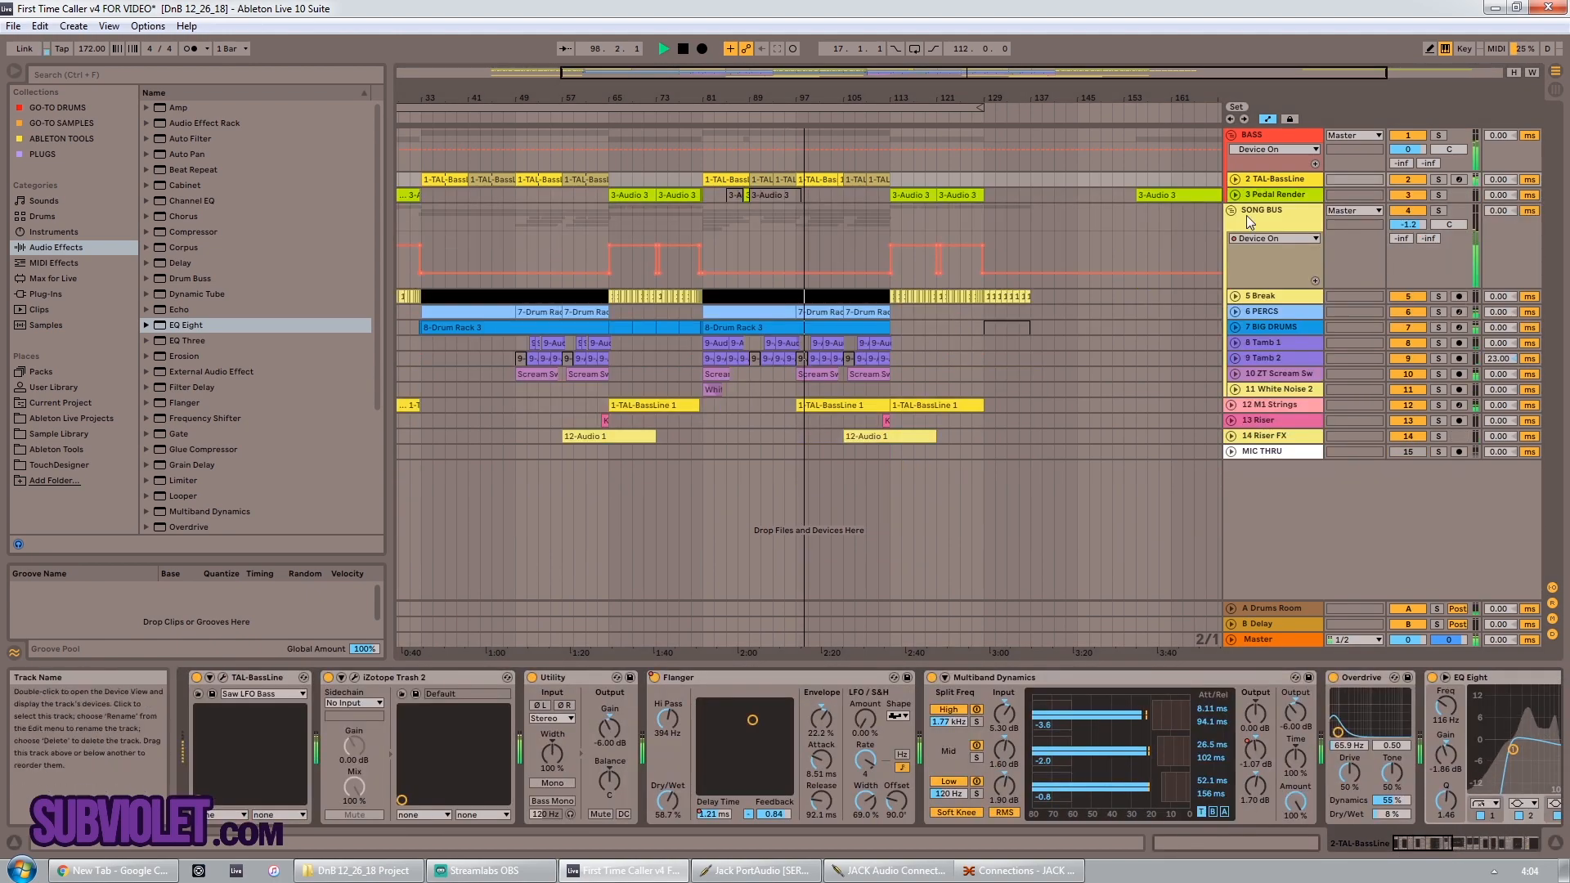
left_click(1248, 209)
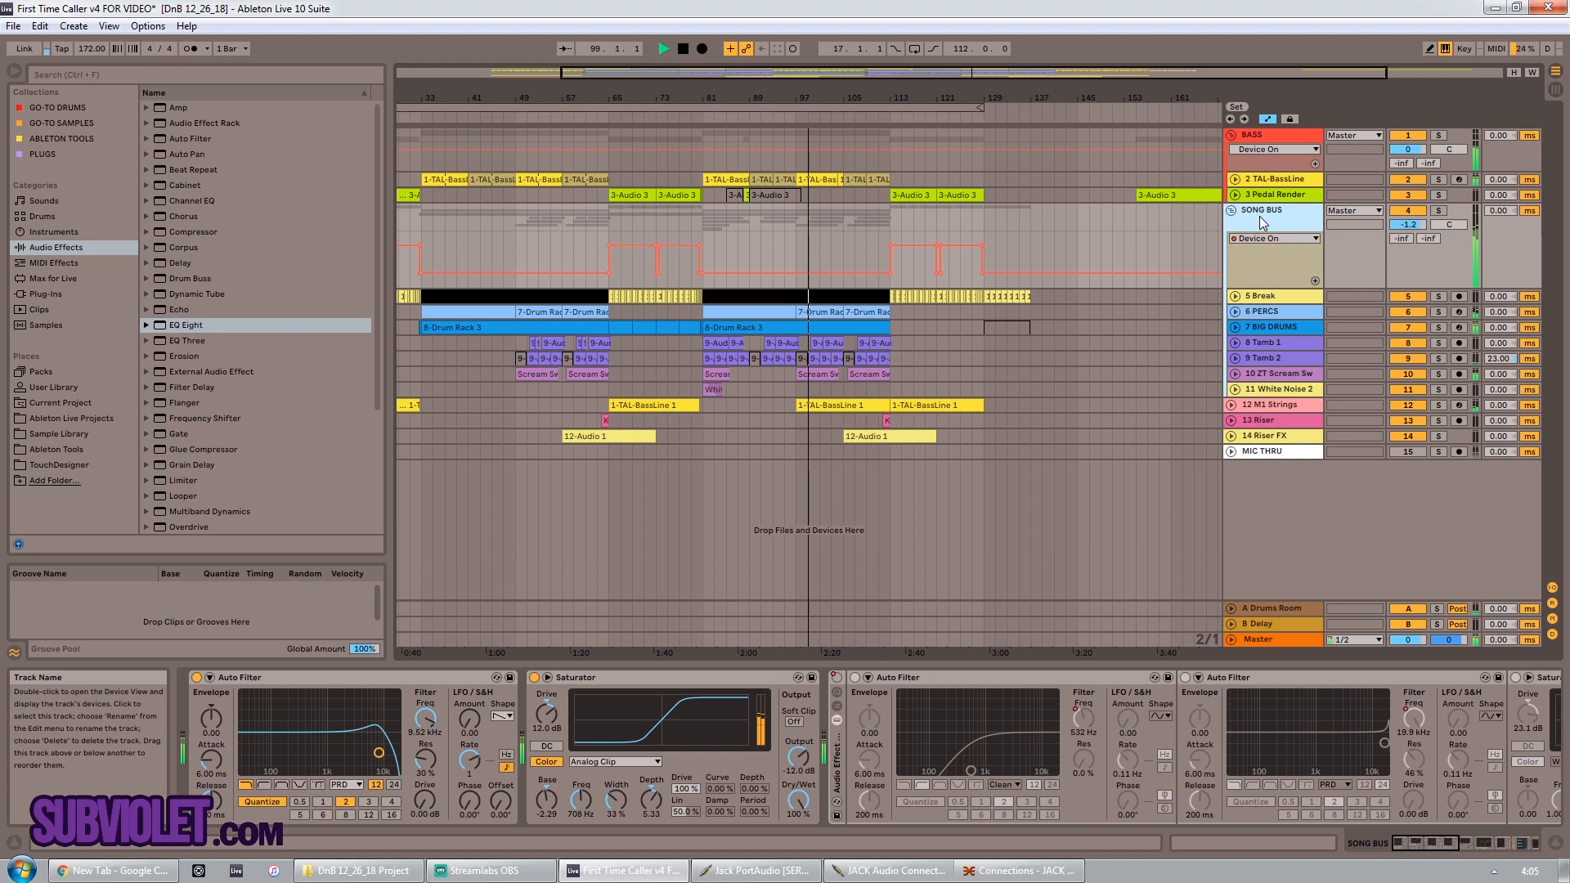
Step: Review the devices on the BIG DRUMS track, the Drums Room and Delay returns, and the ZT Scream Sweep track
left_click(1274, 326)
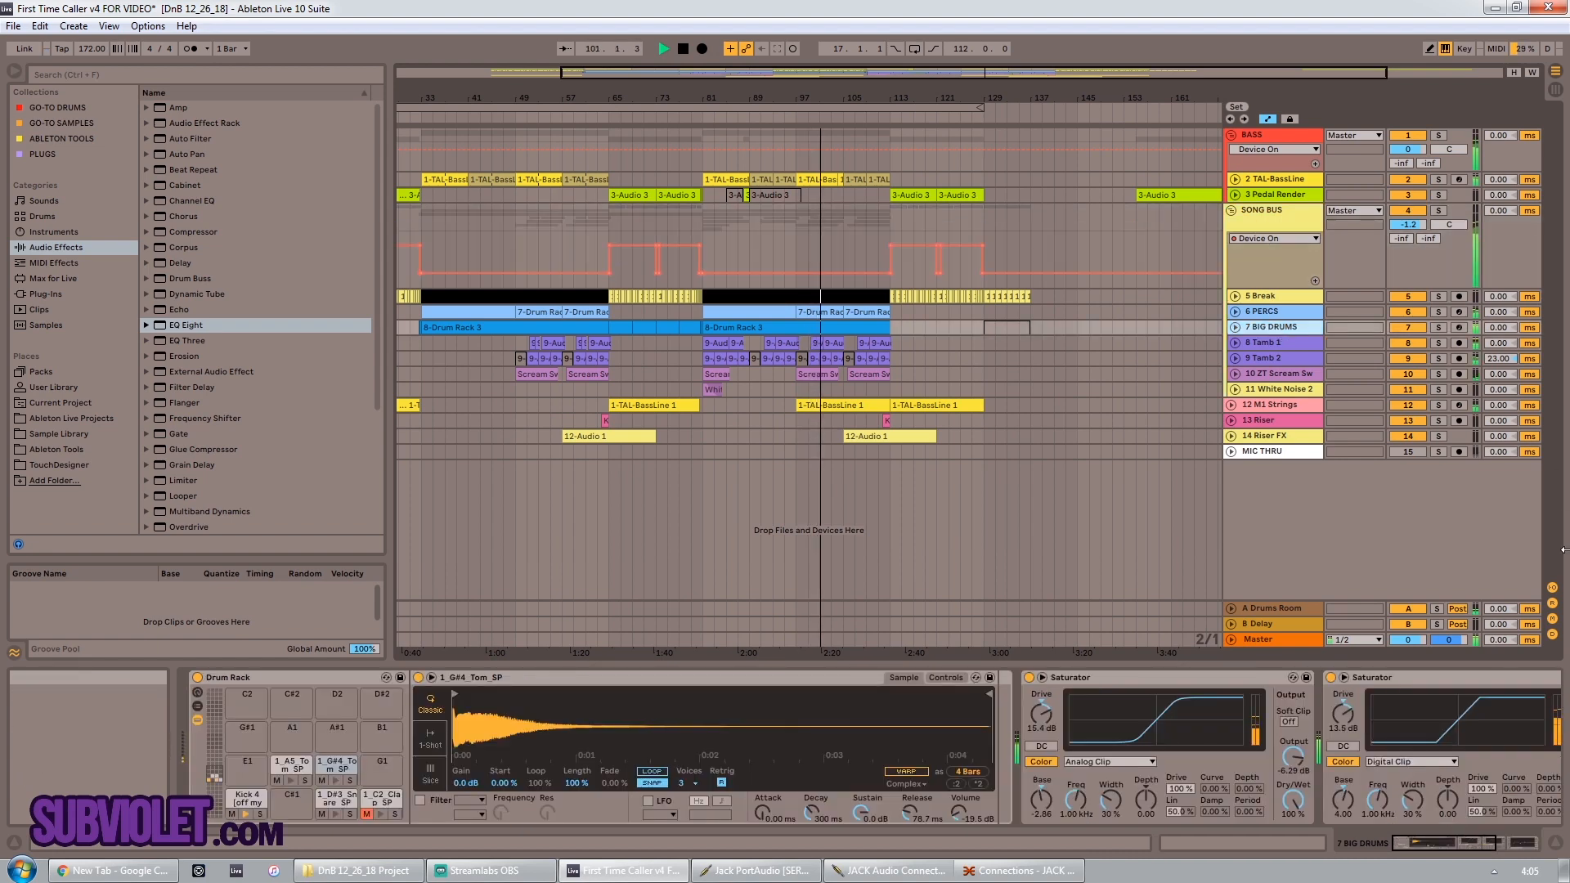
left_click(1297, 611)
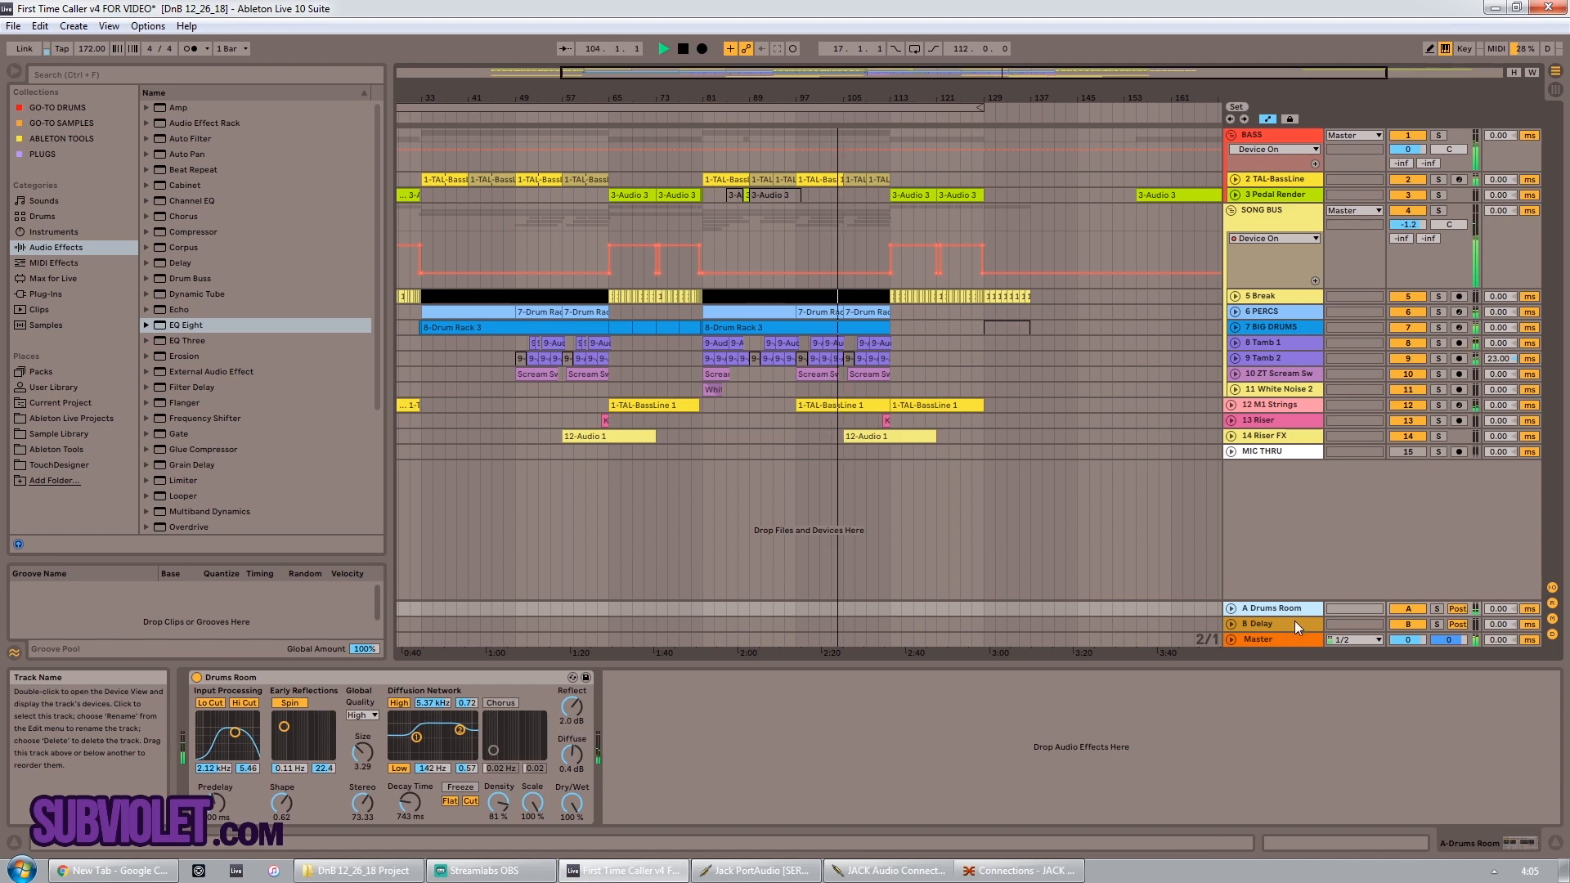
left_click(1294, 624)
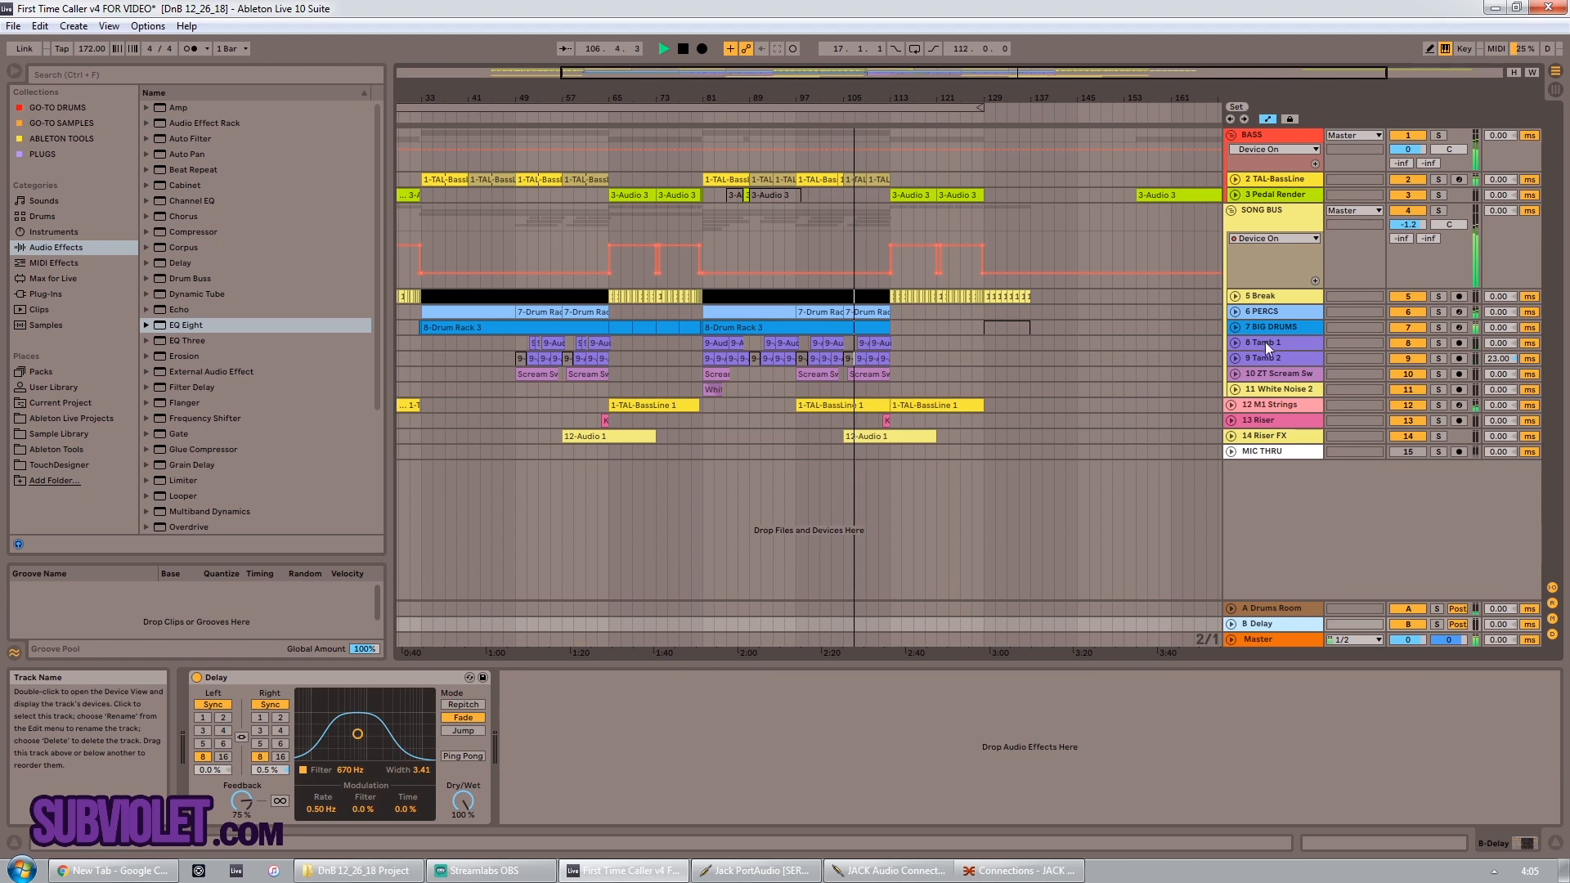
left_click(1272, 374)
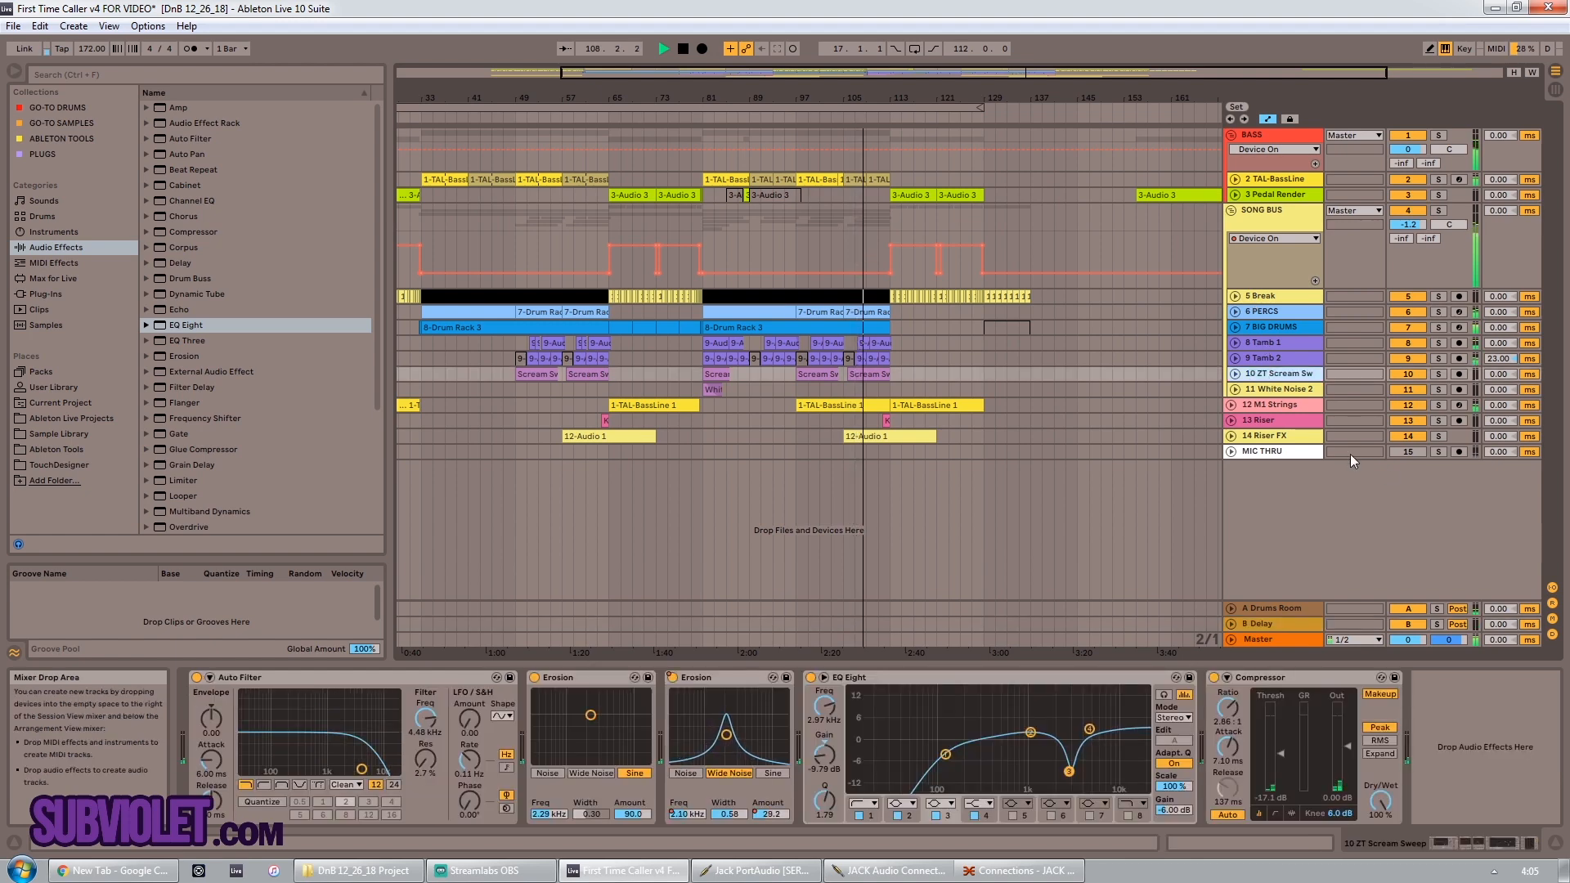
Step: Unfold the ZT Scream Sweep, M1 Strings, Riser and Riser FX tracks to show their clips around bars 83 to 129
left_click(1235, 373)
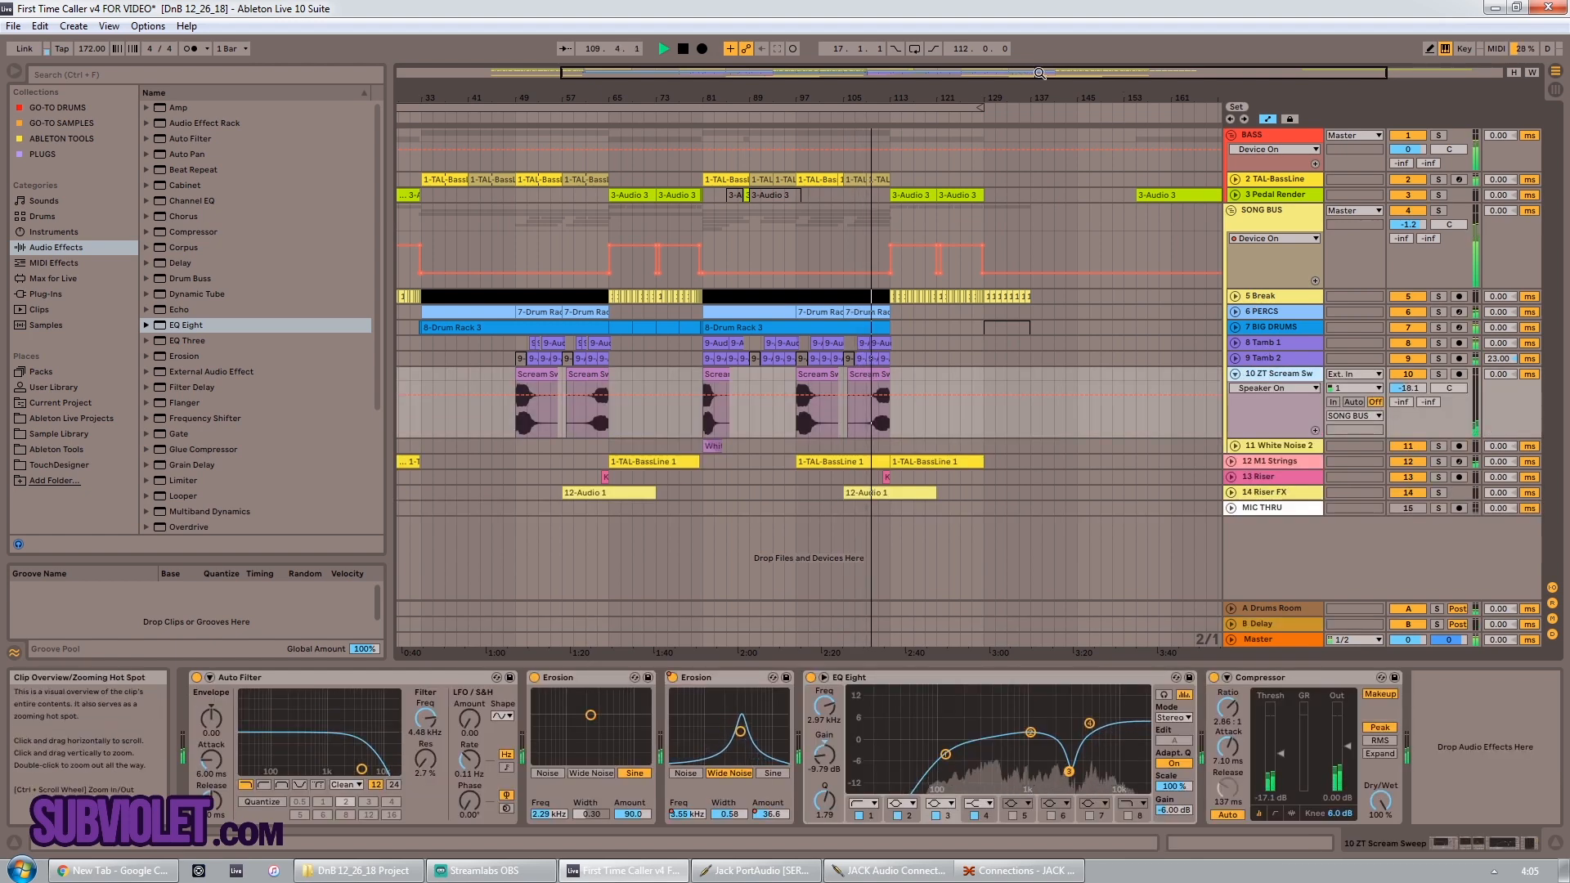
left_click_drag(1130, 92, 1128, 131)
left_click(1231, 462)
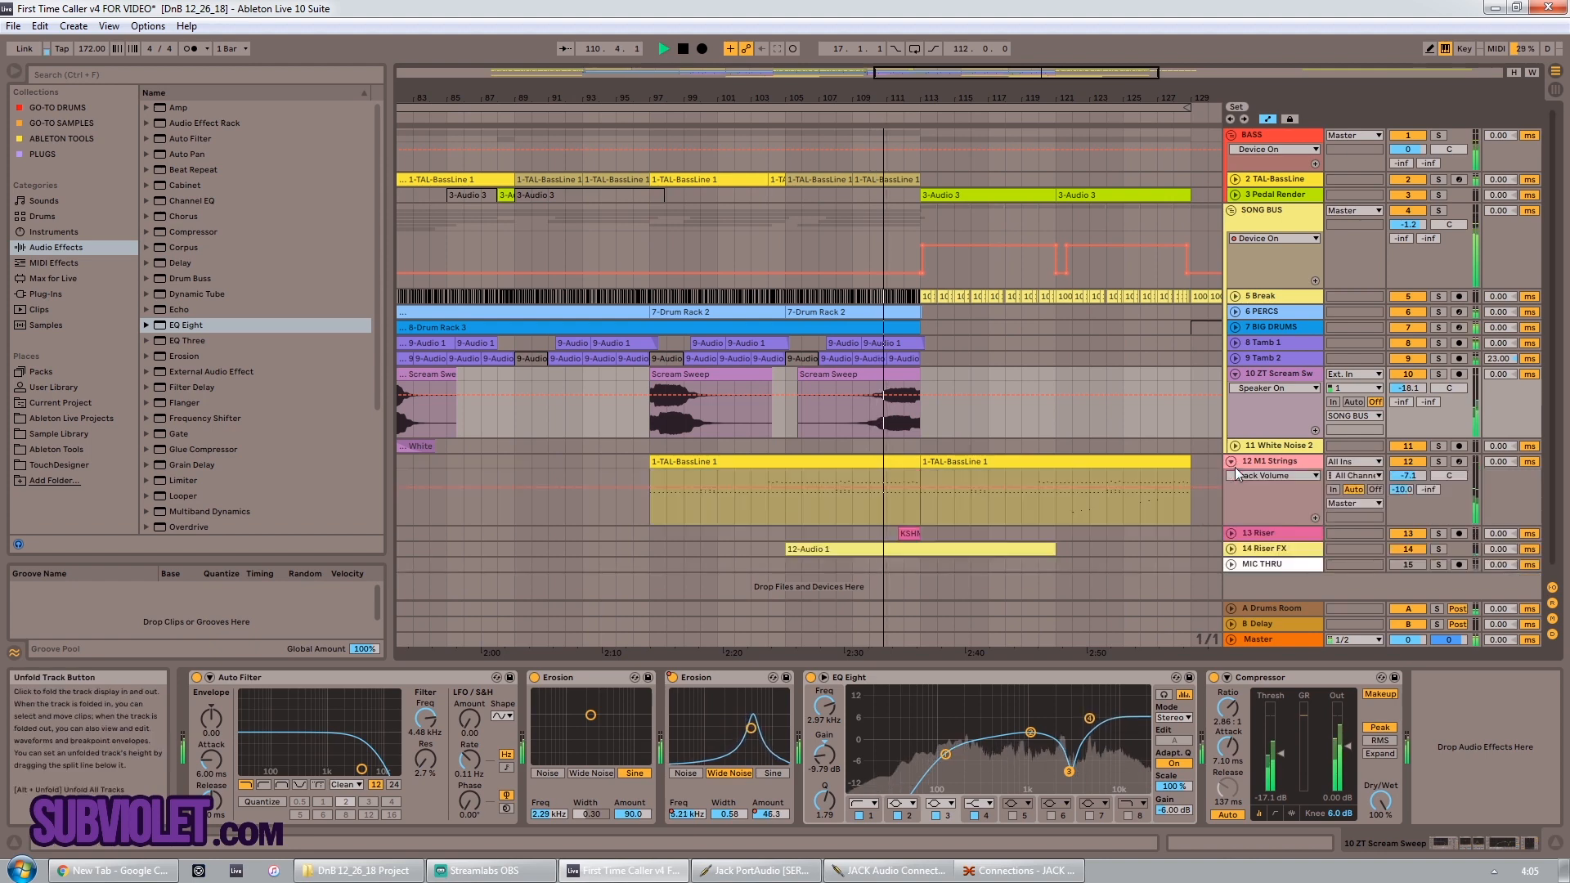
left_click(1231, 533)
scroll(1236, 561, "down", 2)
left_click(1230, 539)
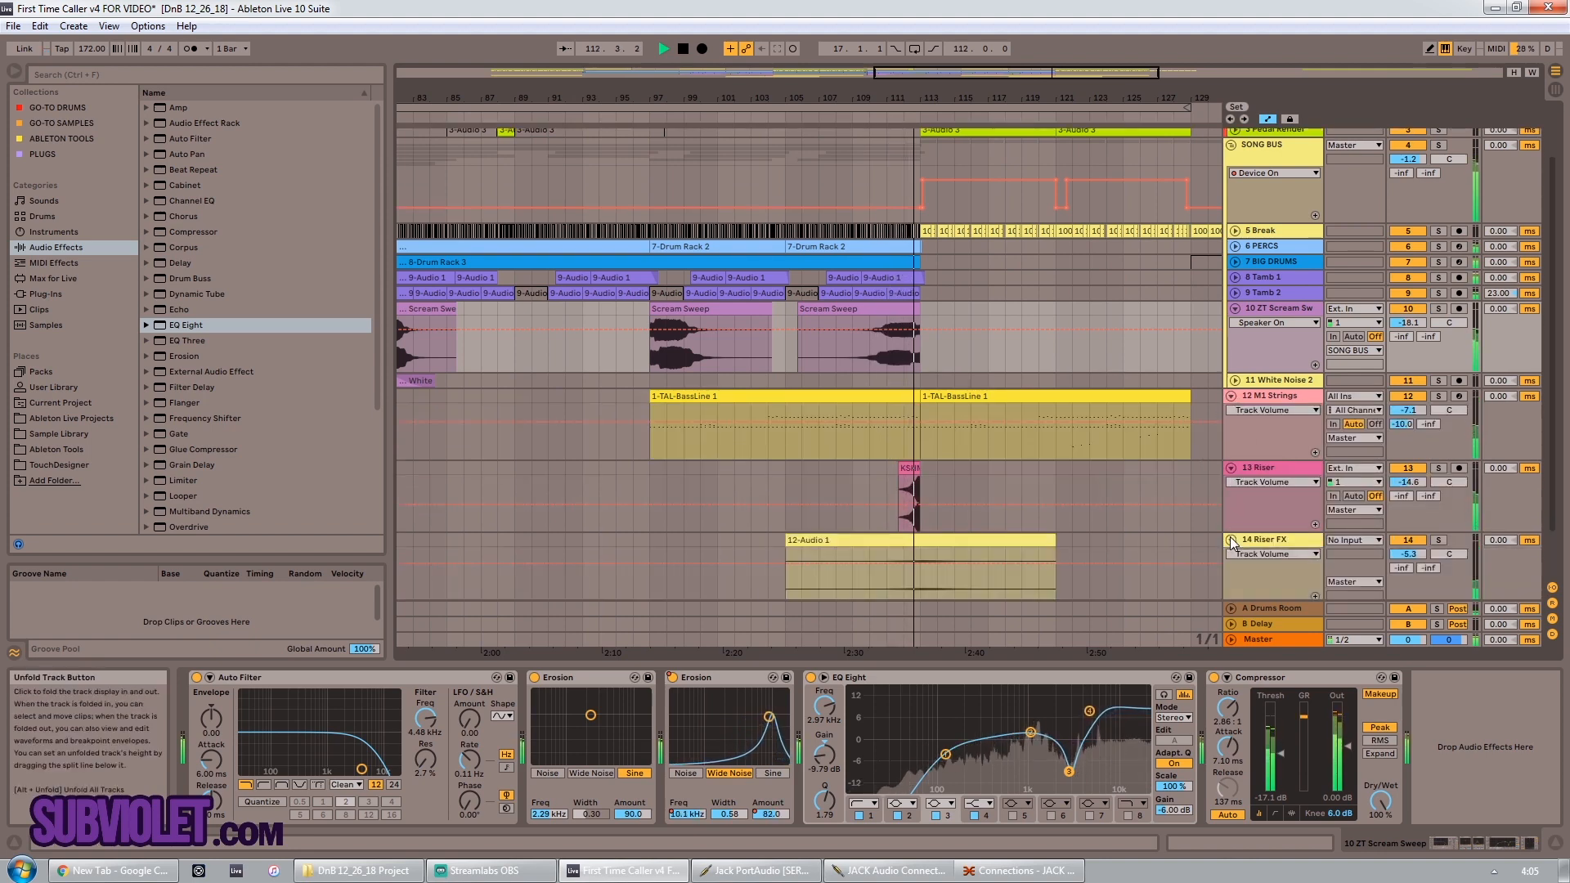
Step: Check the device chains of the Riser FX, Riser and M1 Strings tracks
left_click(1274, 540)
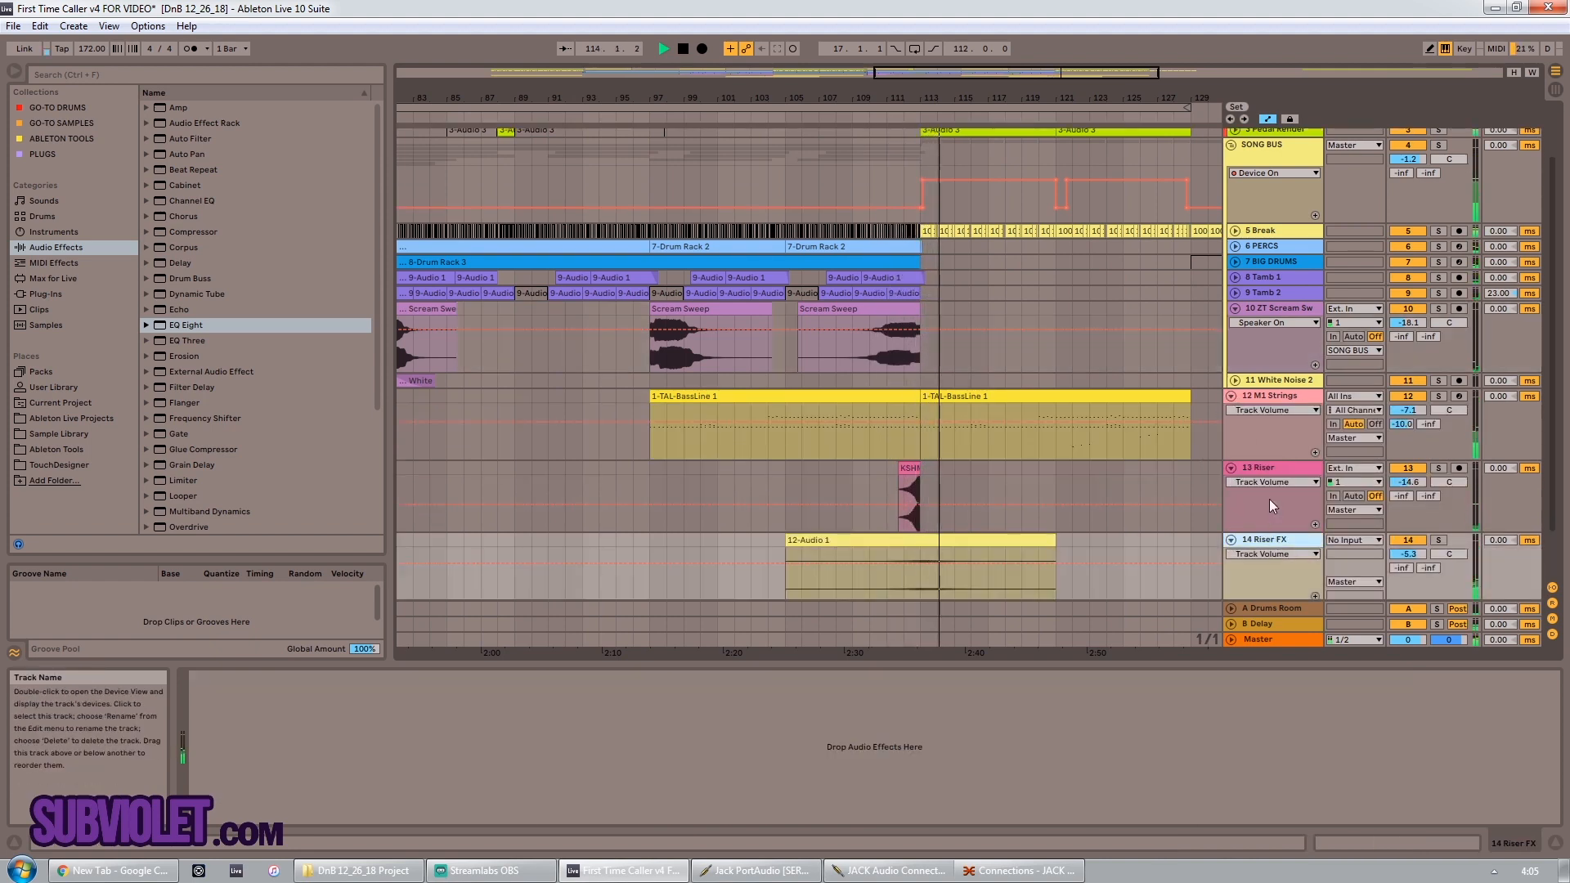
left_click(1265, 469)
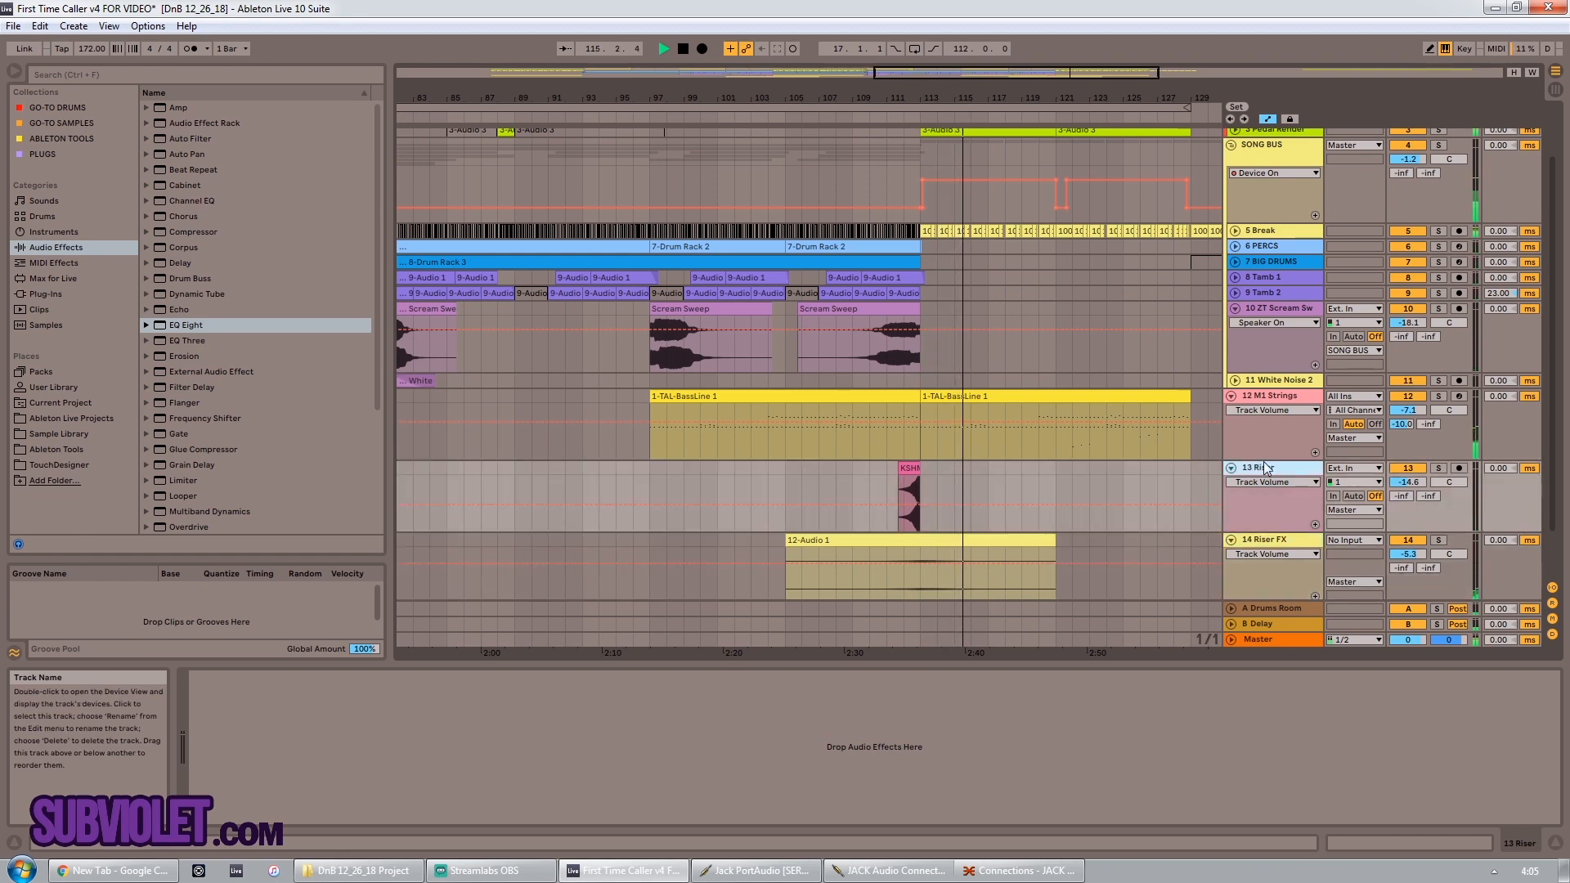
left_click(1269, 399)
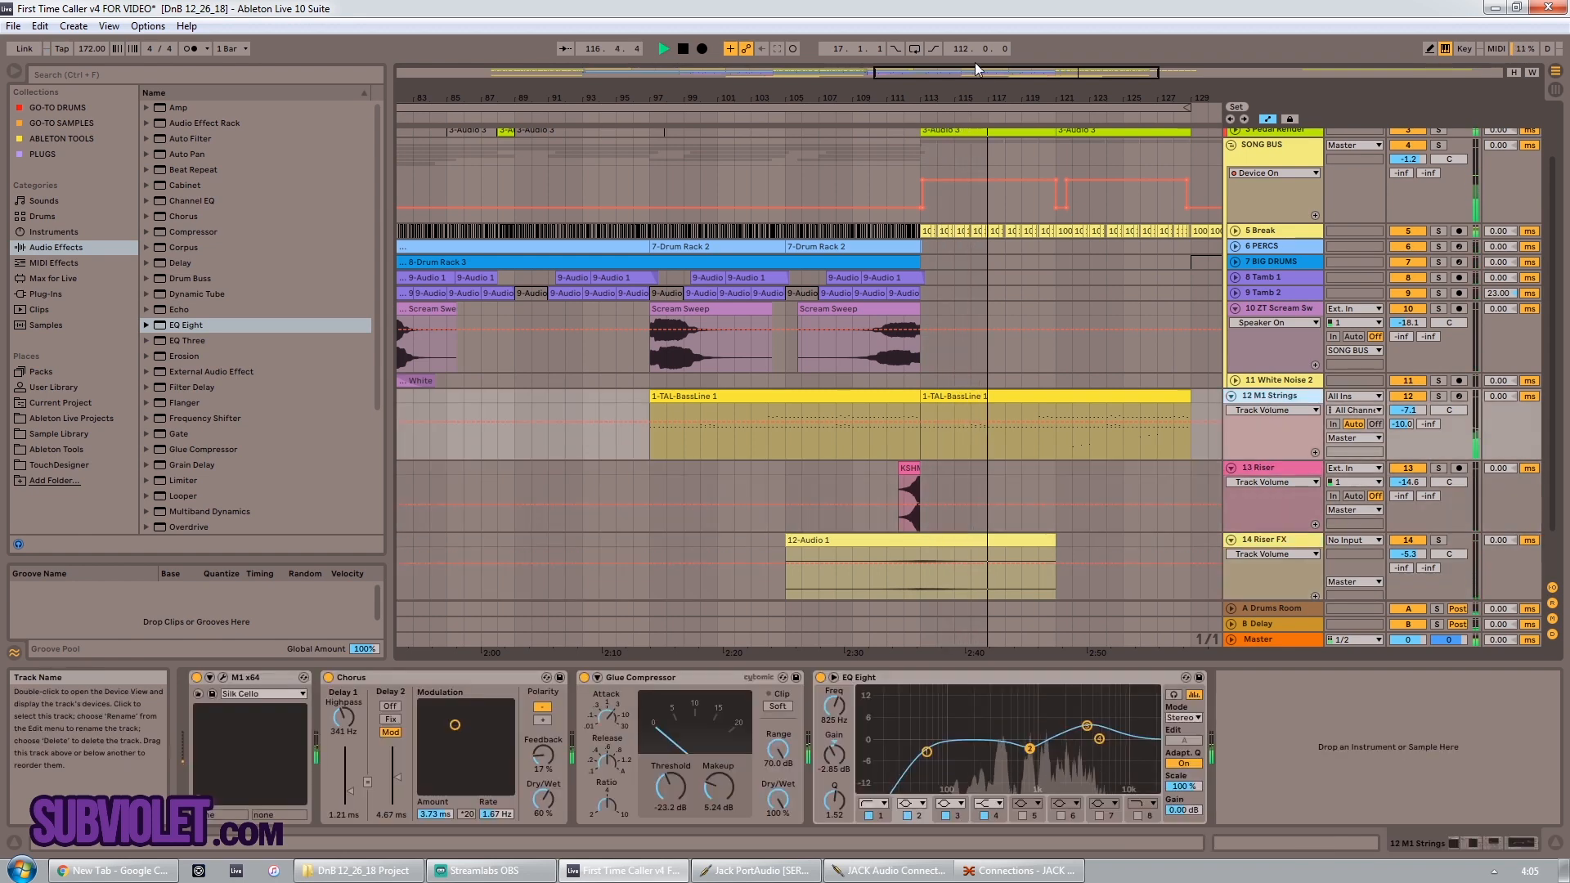
Step: Fold the M1 Strings, Riser, Riser FX and ZT Scream Sweep tracks, and show the SONG BUS effect chain over the whole song
left_click_drag(976, 73, 976, 33)
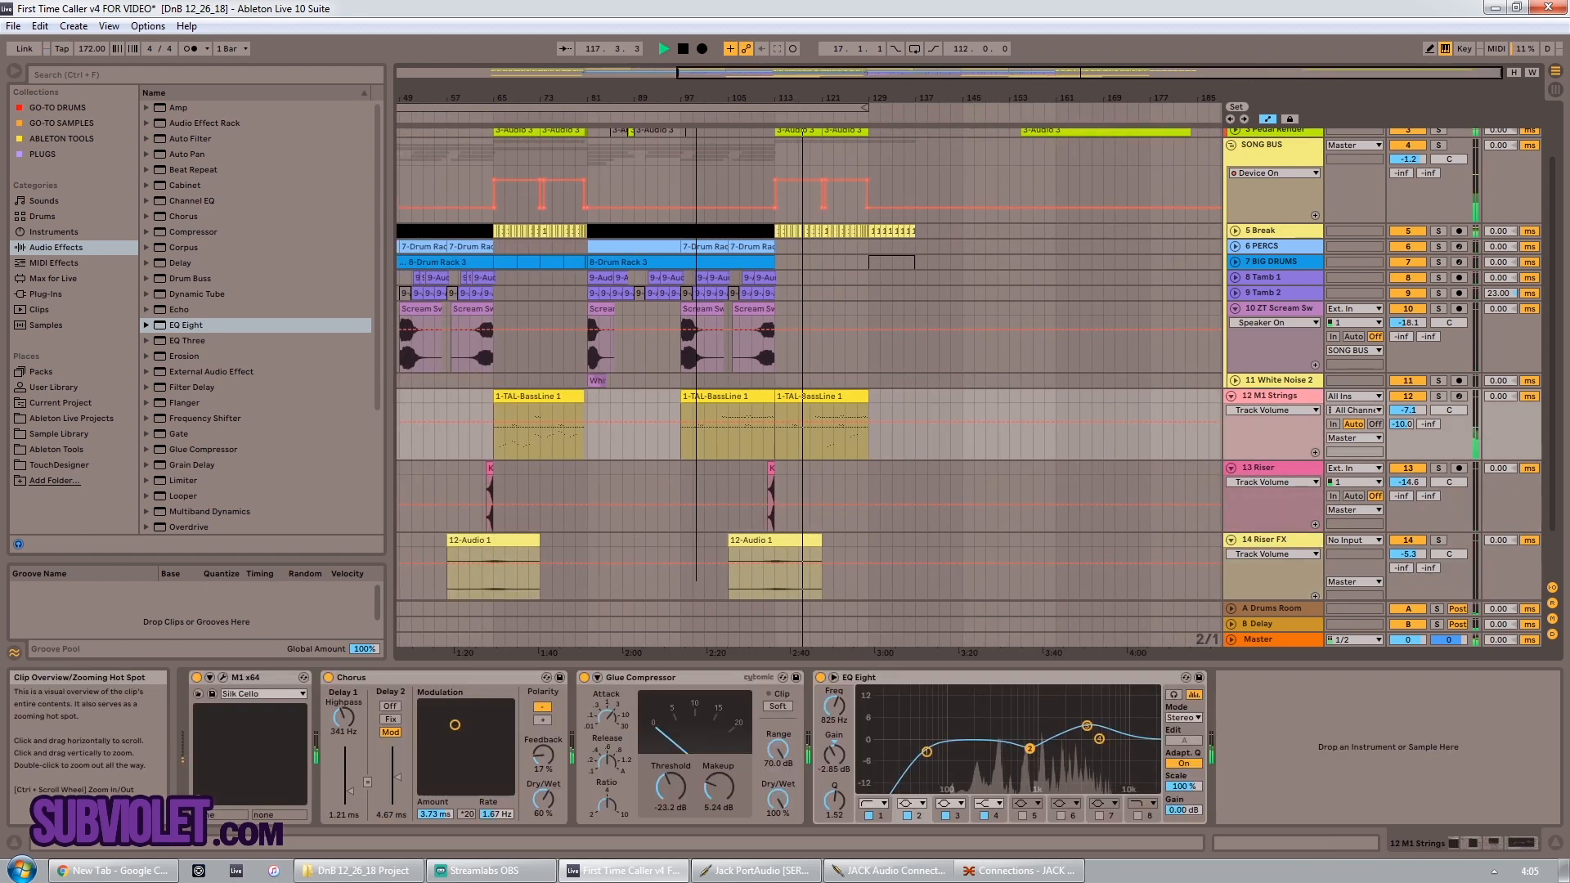
left_click(1231, 395)
left_click(1231, 411)
left_click(1231, 427)
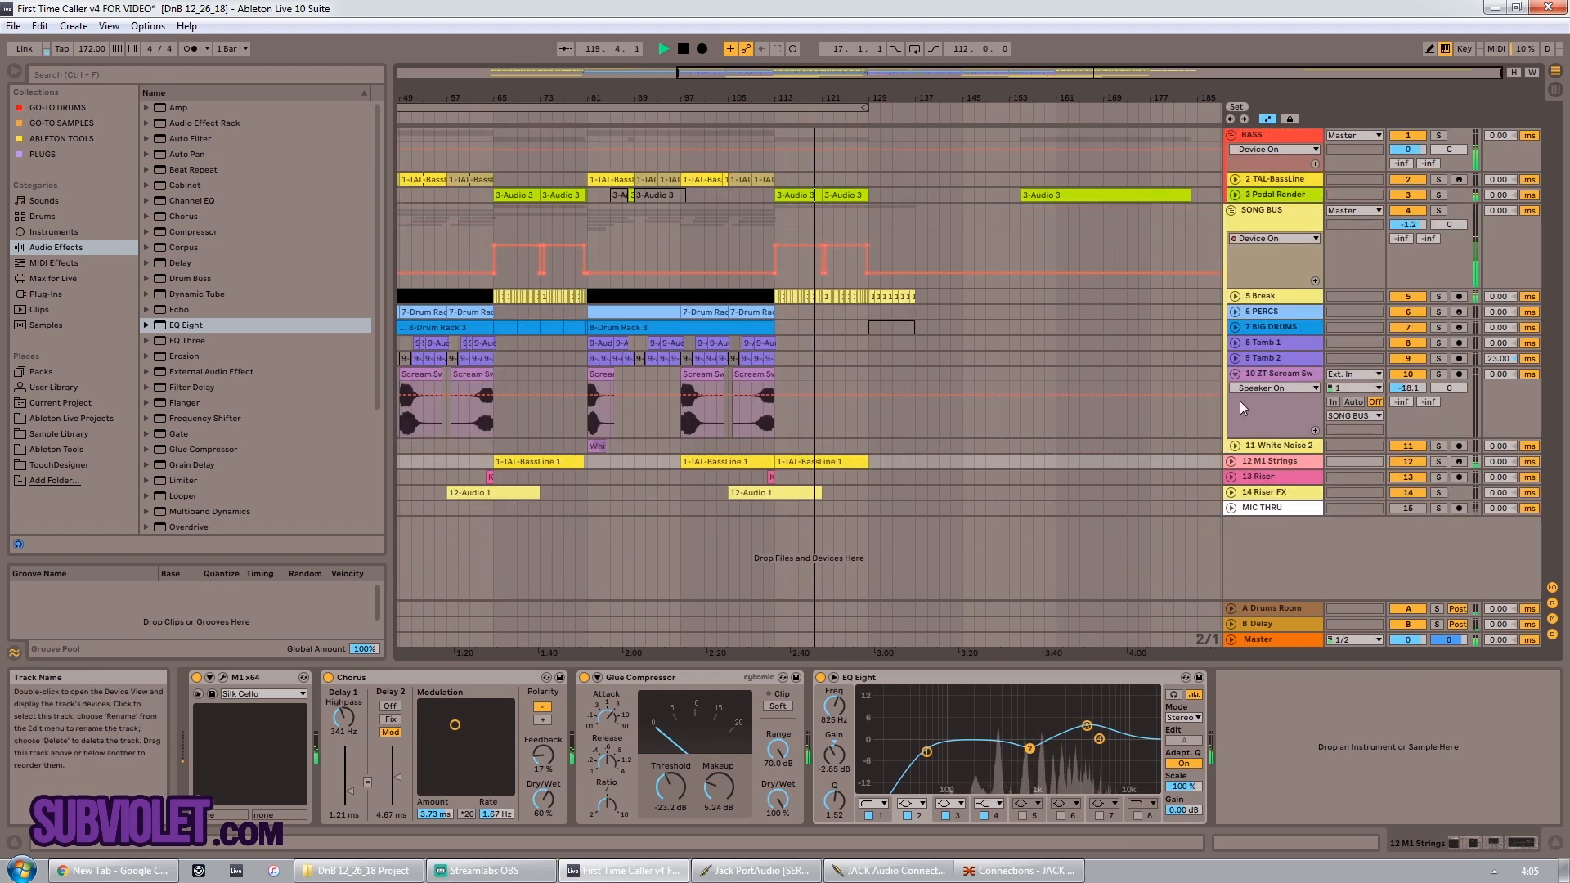
left_click(1234, 374)
left_click(1257, 214)
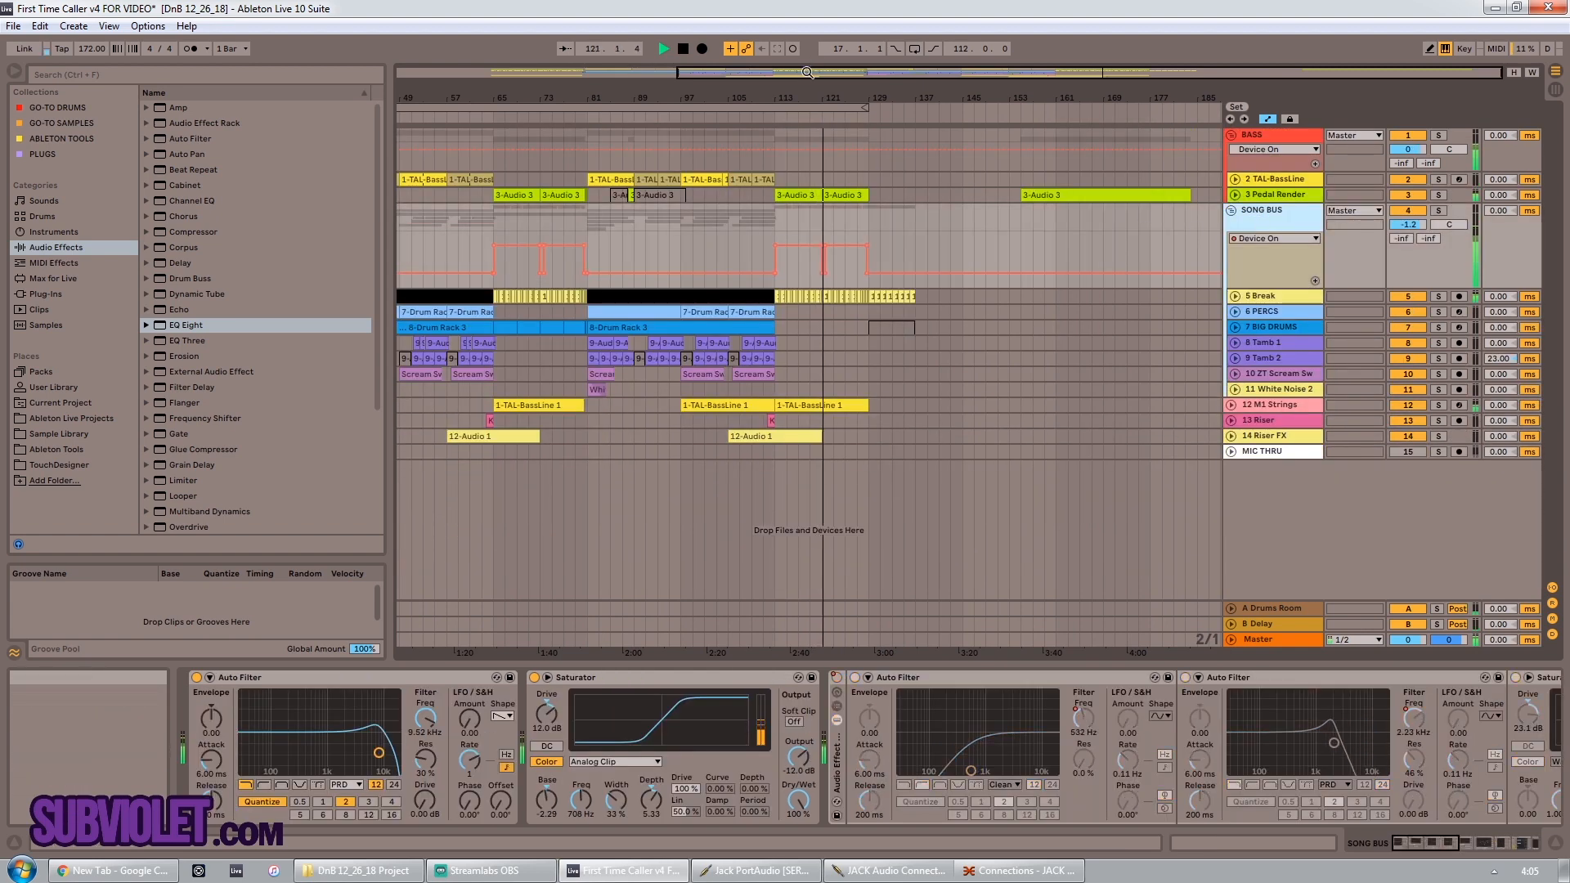
left_click_drag(803, 73, 700, 72)
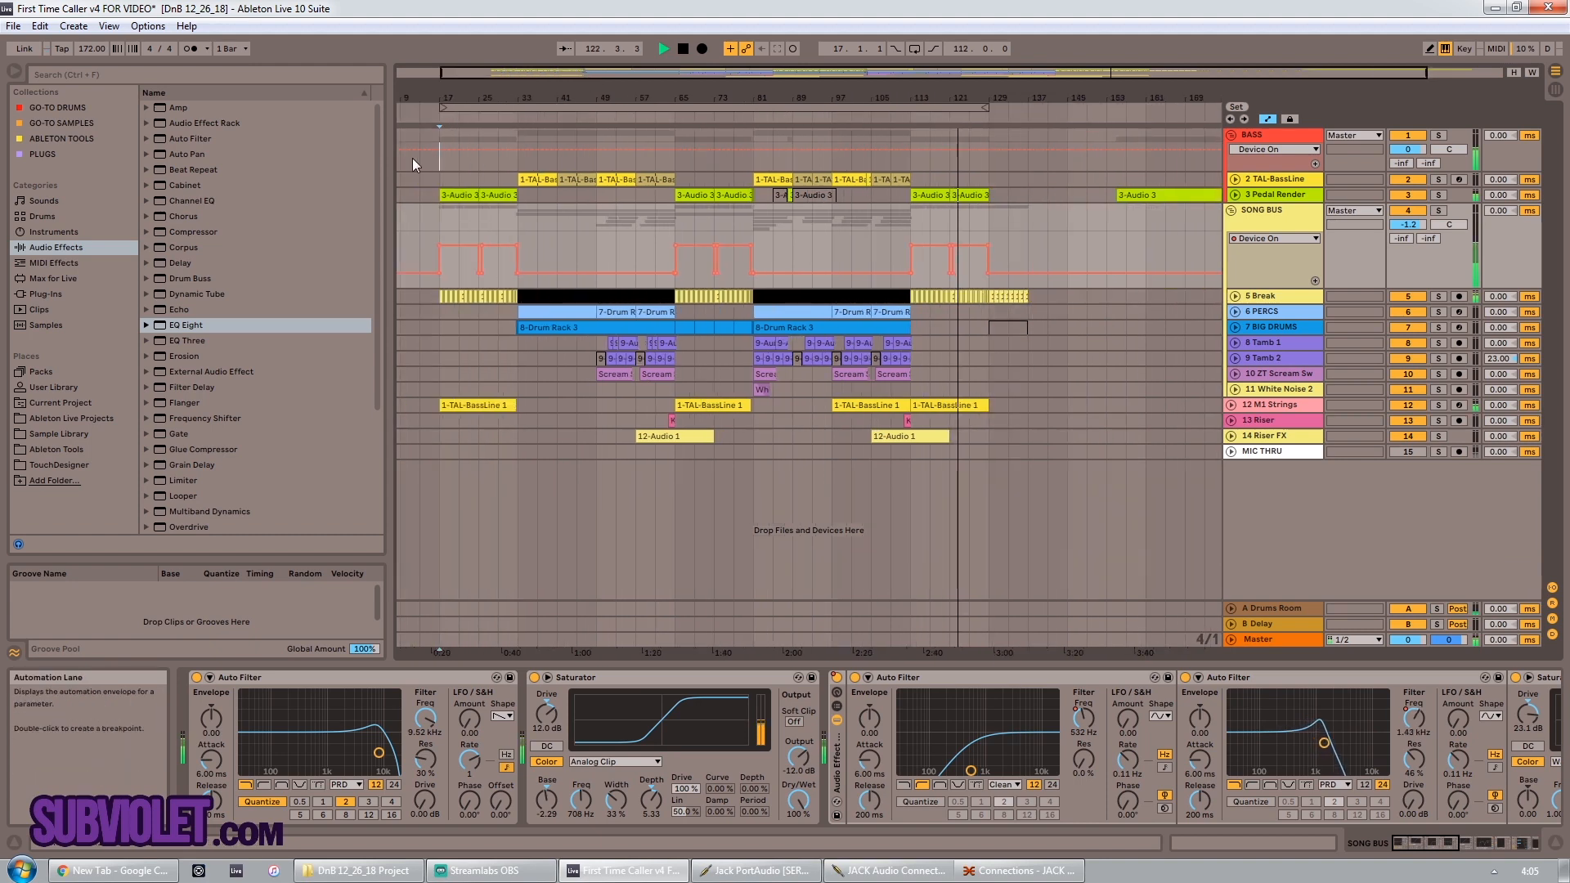
Step: Turn on the MIC THRU track and stop playback
left_click(1407, 448)
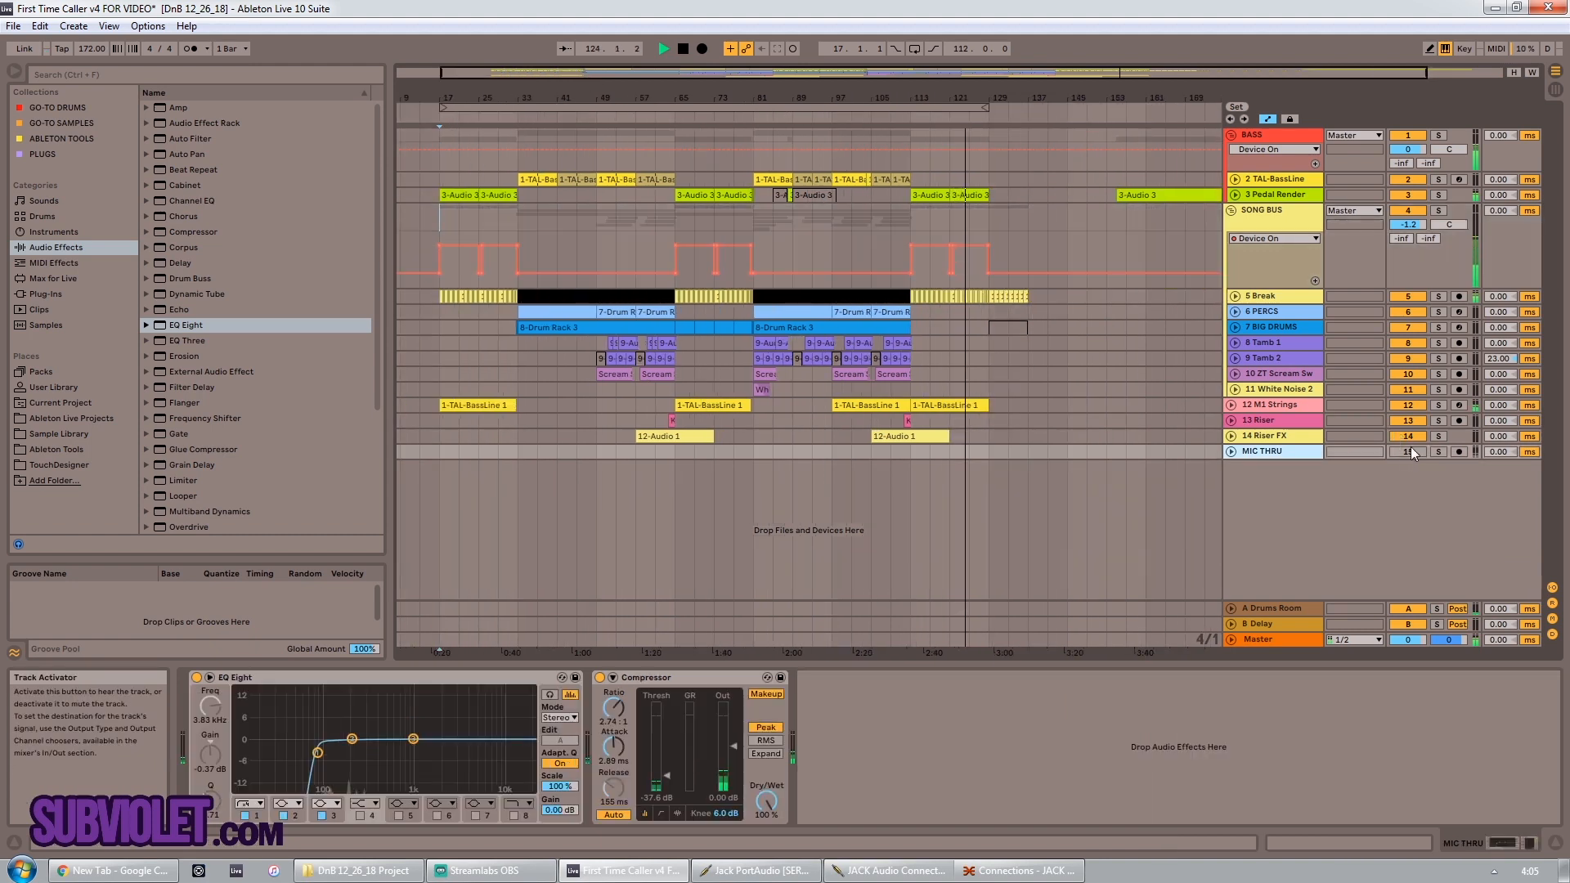
key("space")
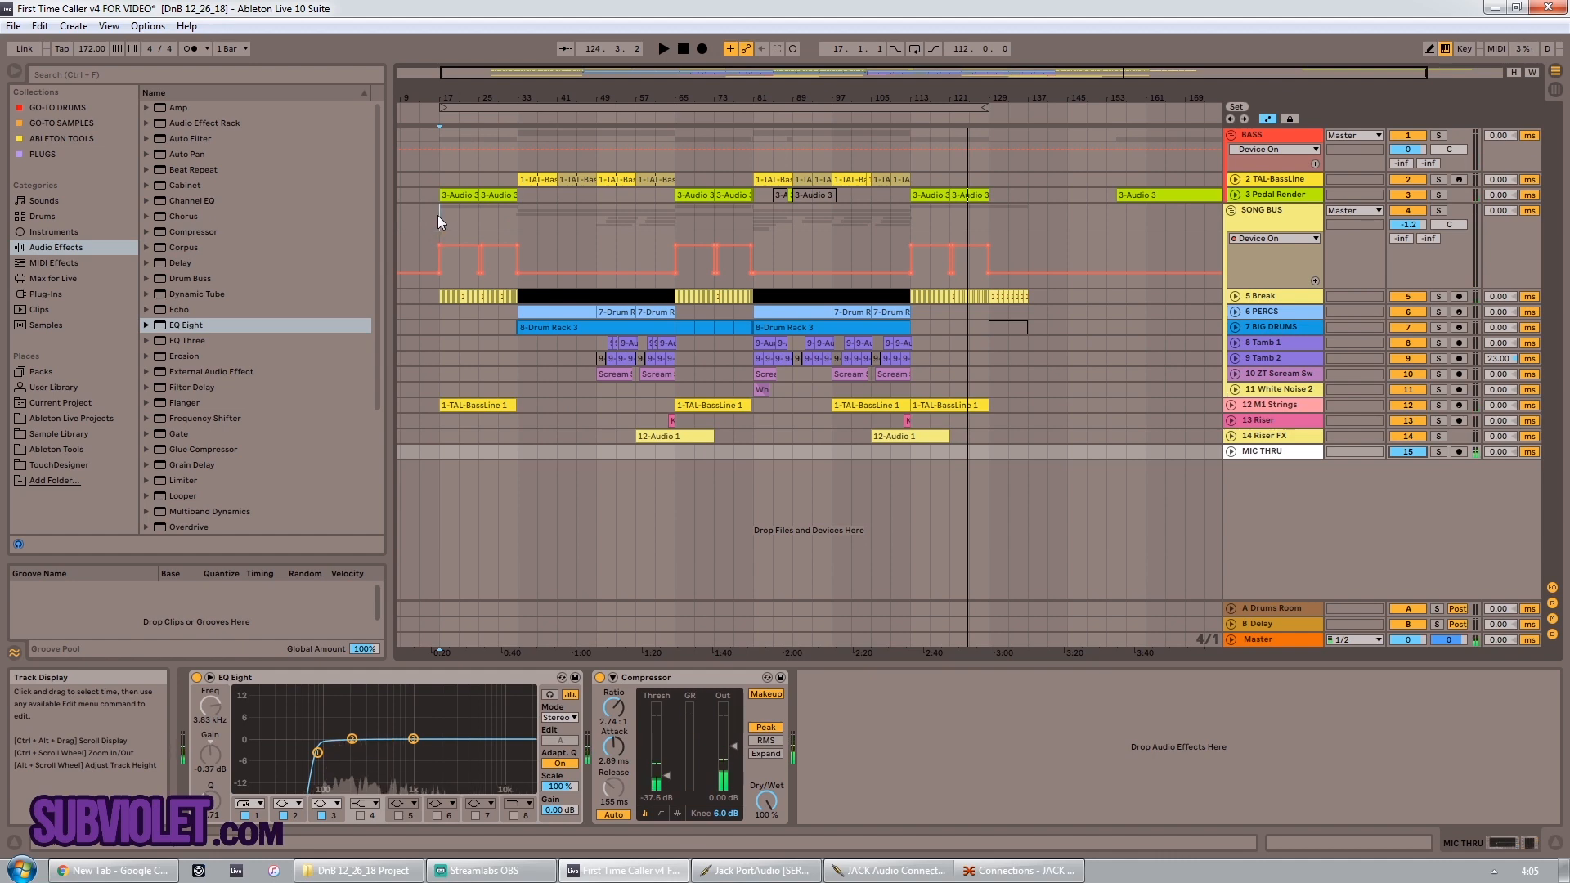
Step: Show the SONG BUS chain, unfold Pedal Render and Break over the intro, and place the insert marker at bar 17 on Break
left_click(1254, 213)
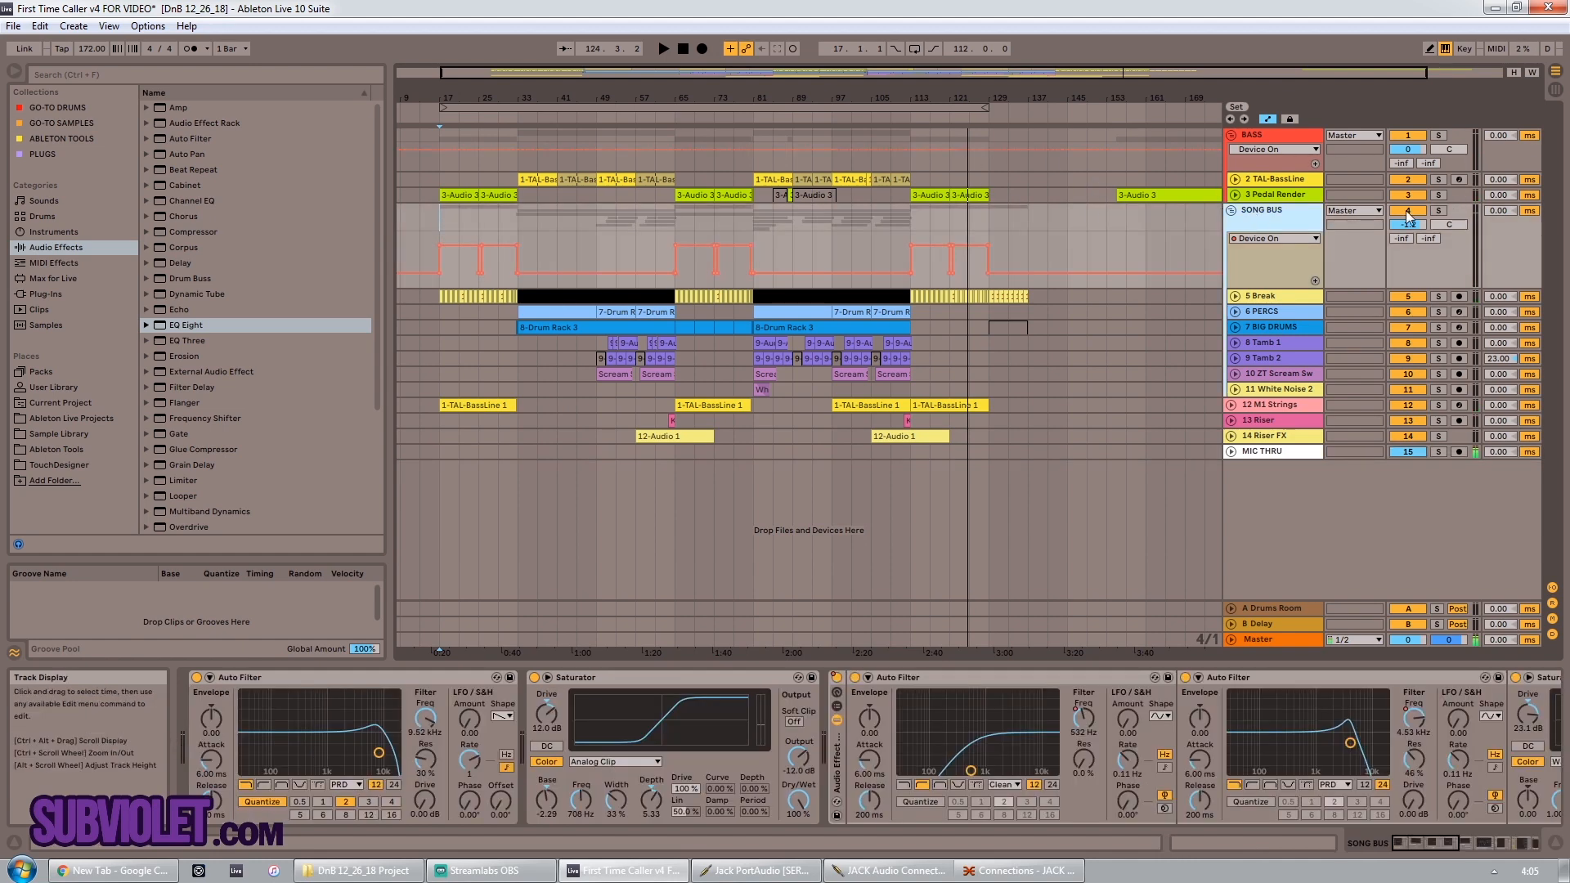
left_click(1234, 195)
left_click_drag(481, 72, 482, 174)
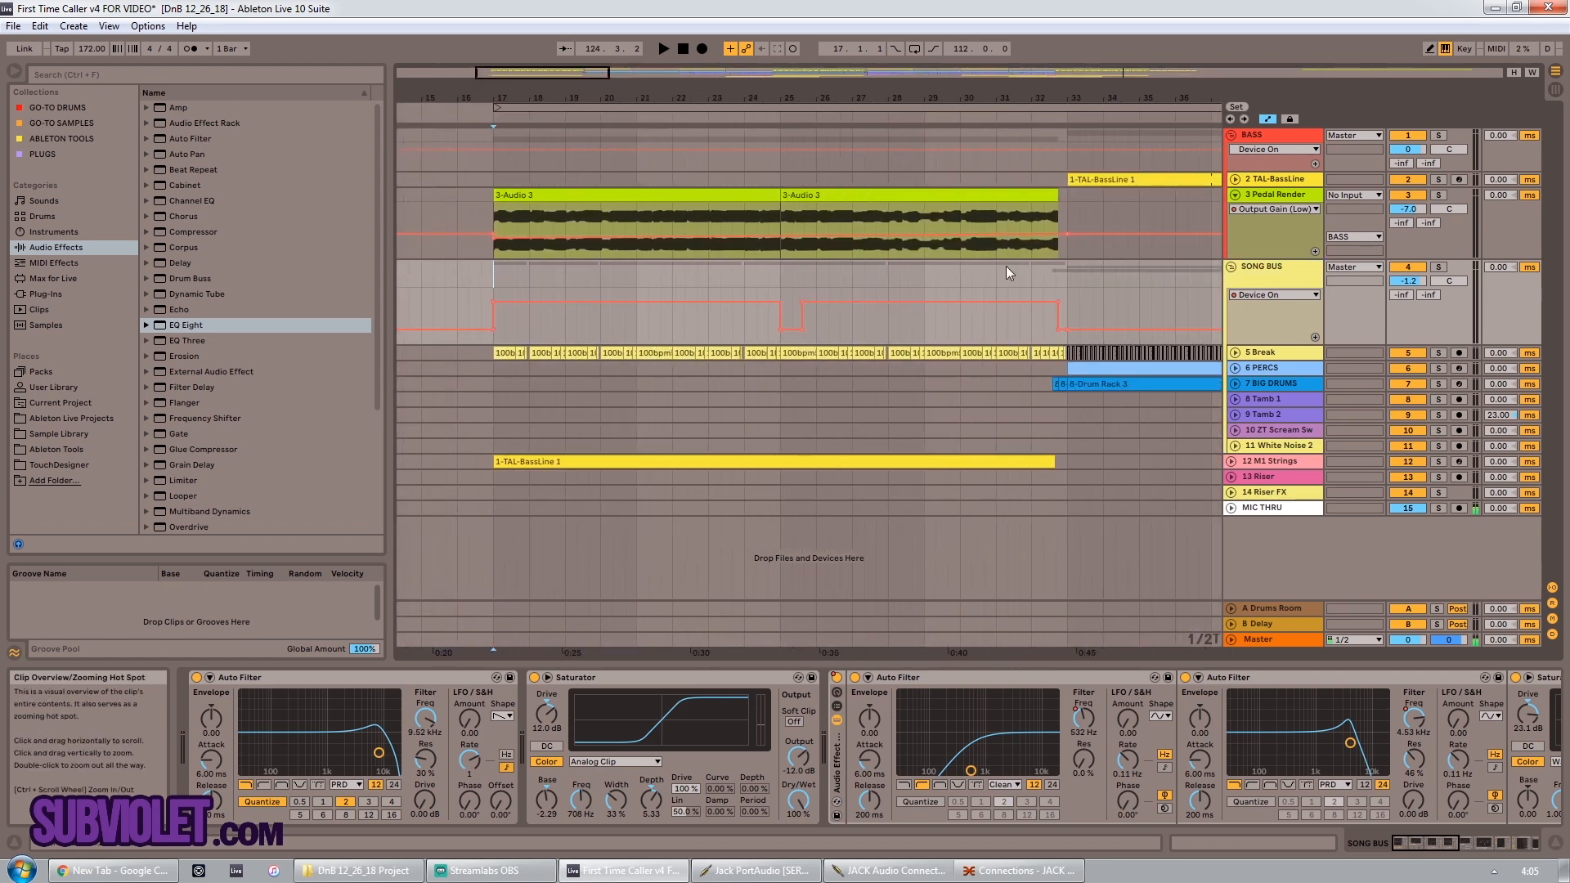
left_click(1235, 352)
left_click(496, 398)
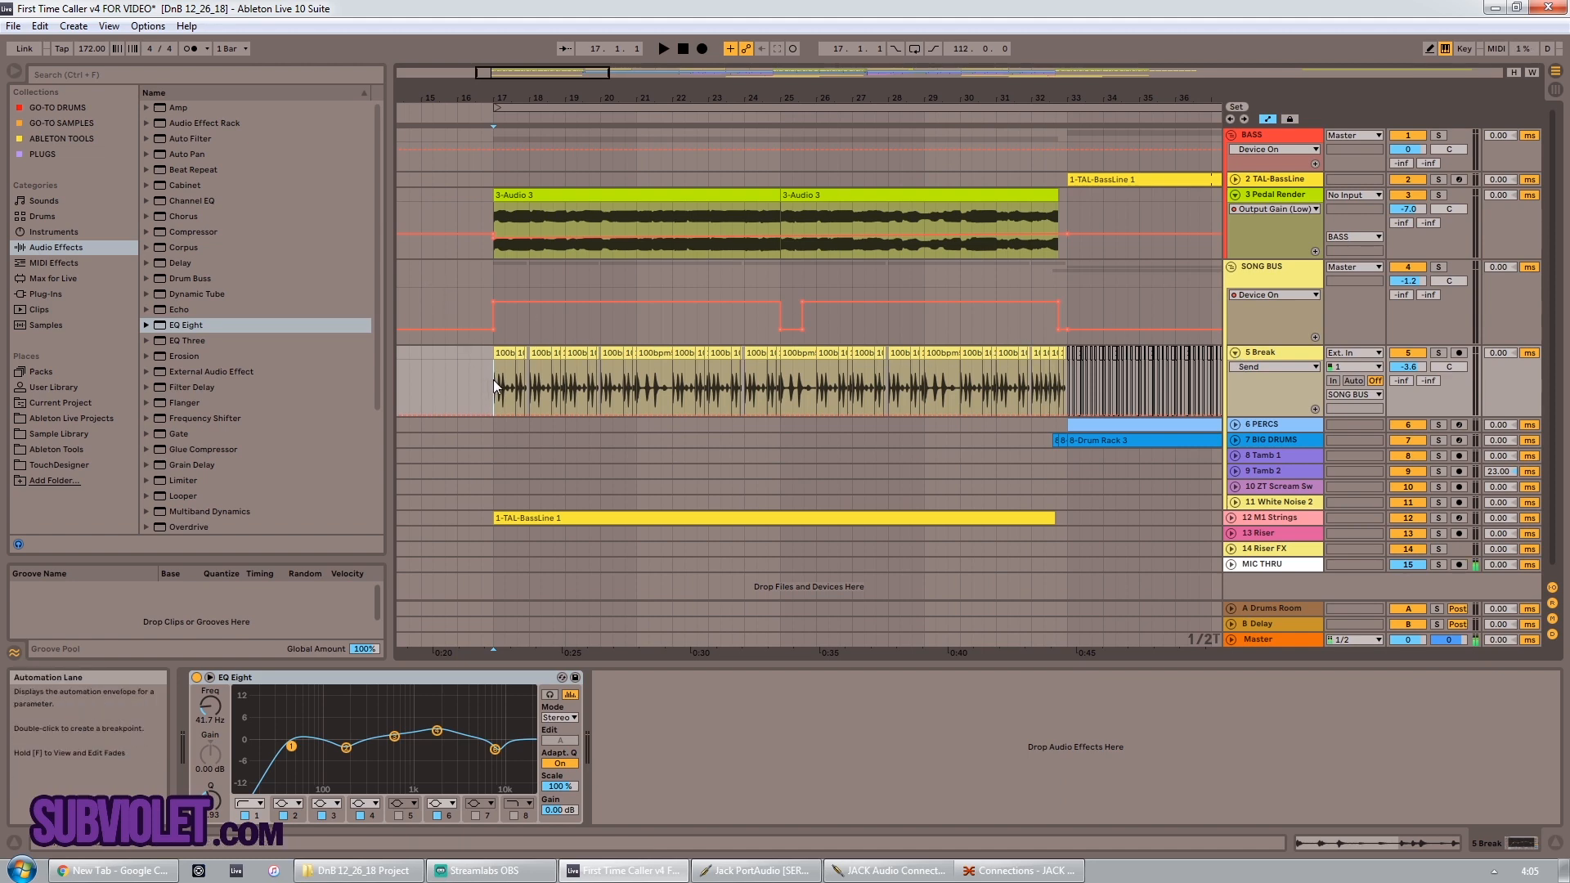
Step: Show the Pedal Render and TAL-BassLine devices, unfold TAL-BassLine, and select bars 33 to 35 of its clip
left_click(497, 214)
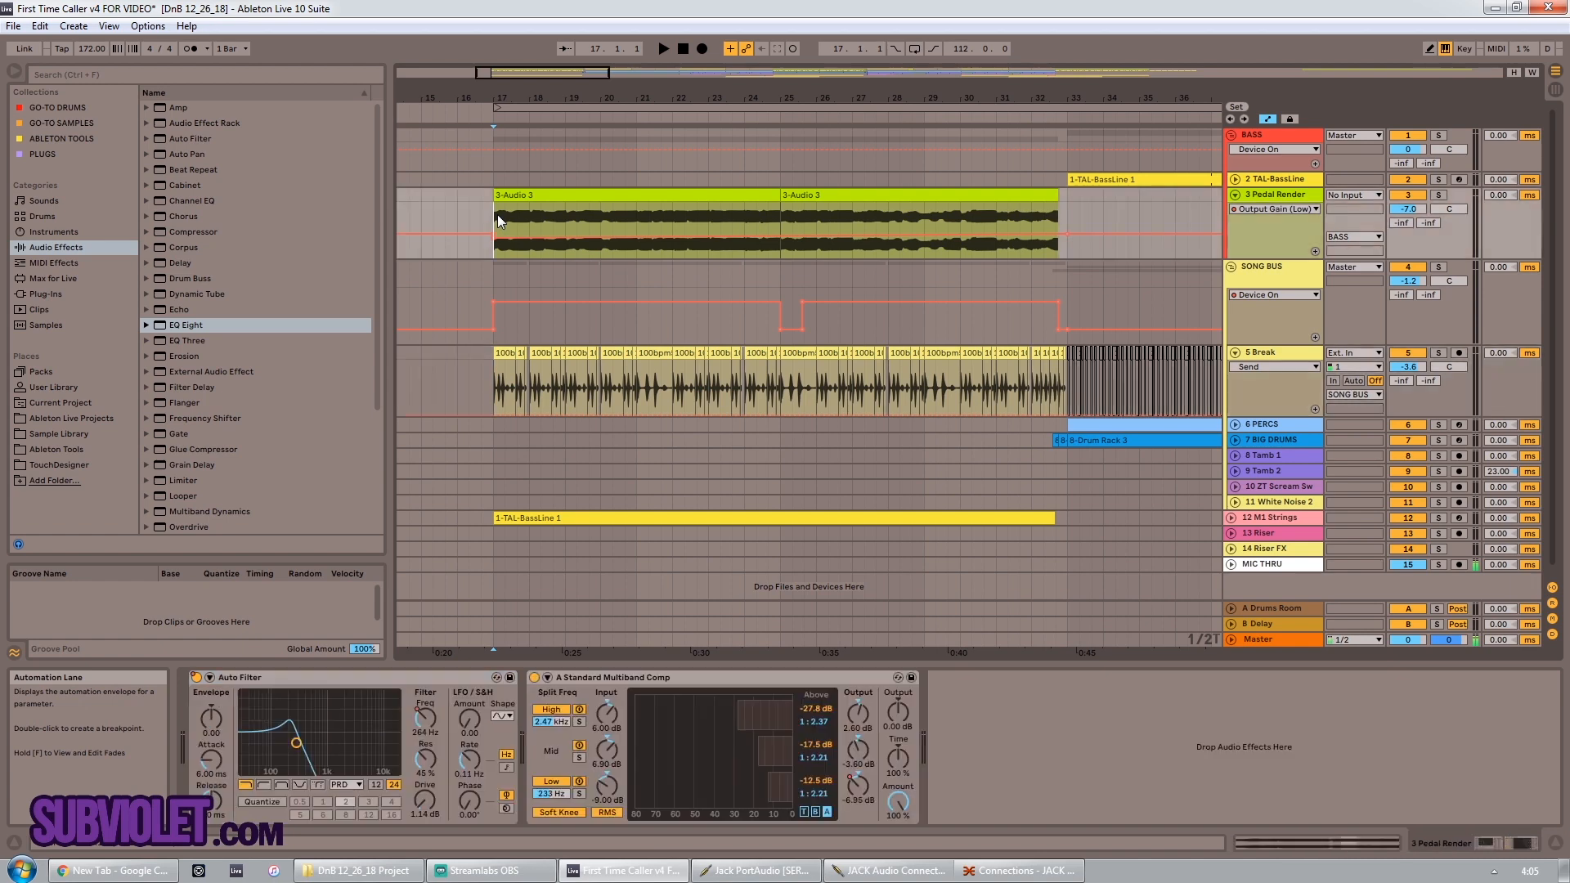
left_click(1235, 179)
left_click(1282, 180)
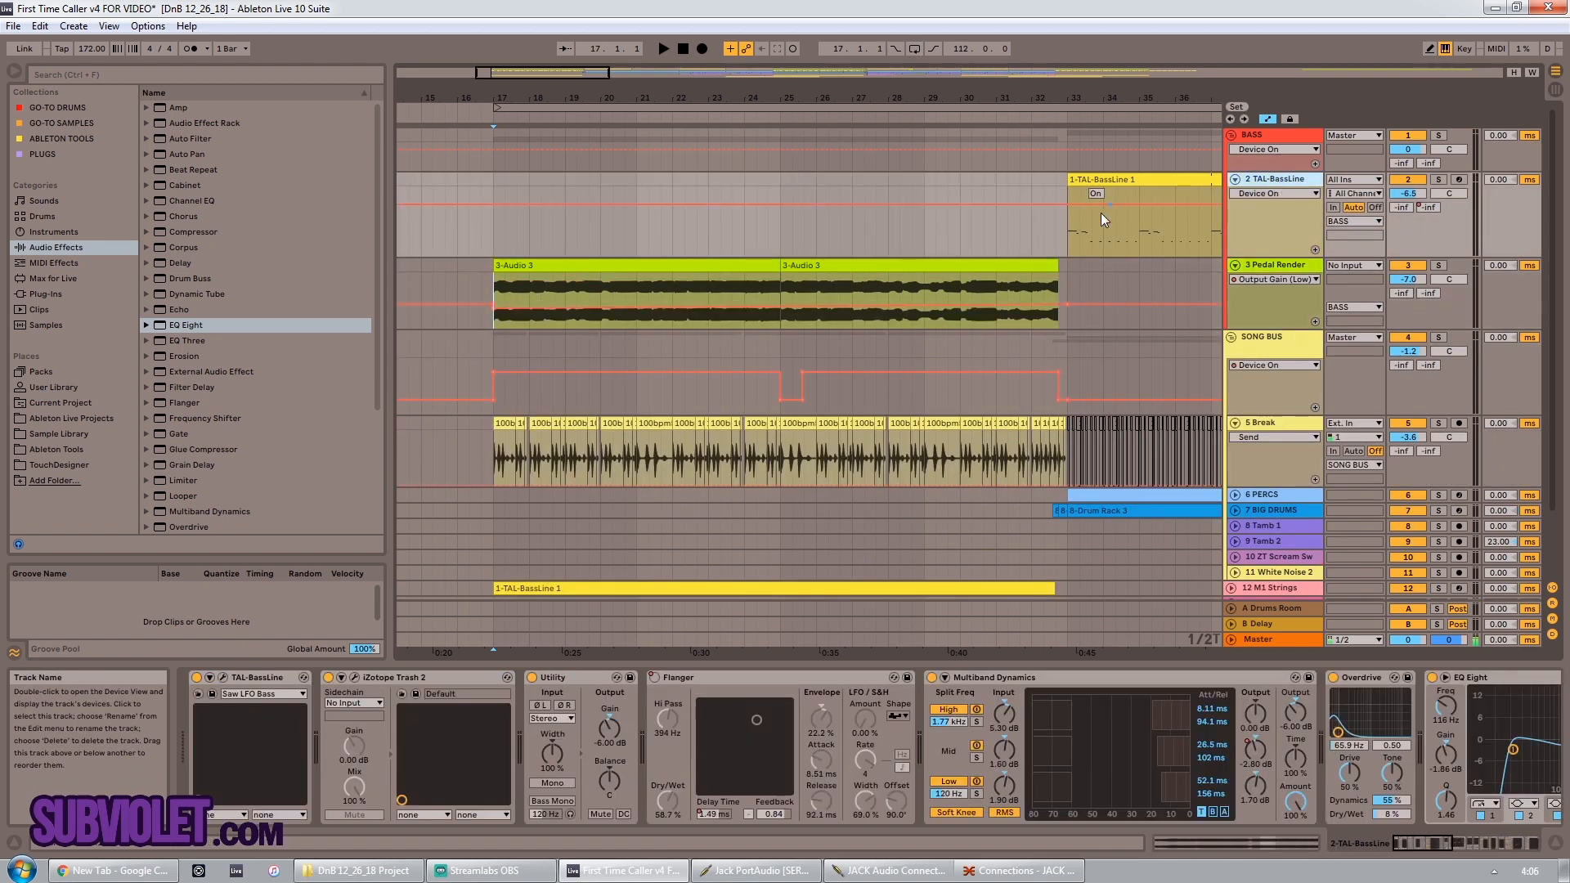
left_click_drag(1067, 230, 1136, 237)
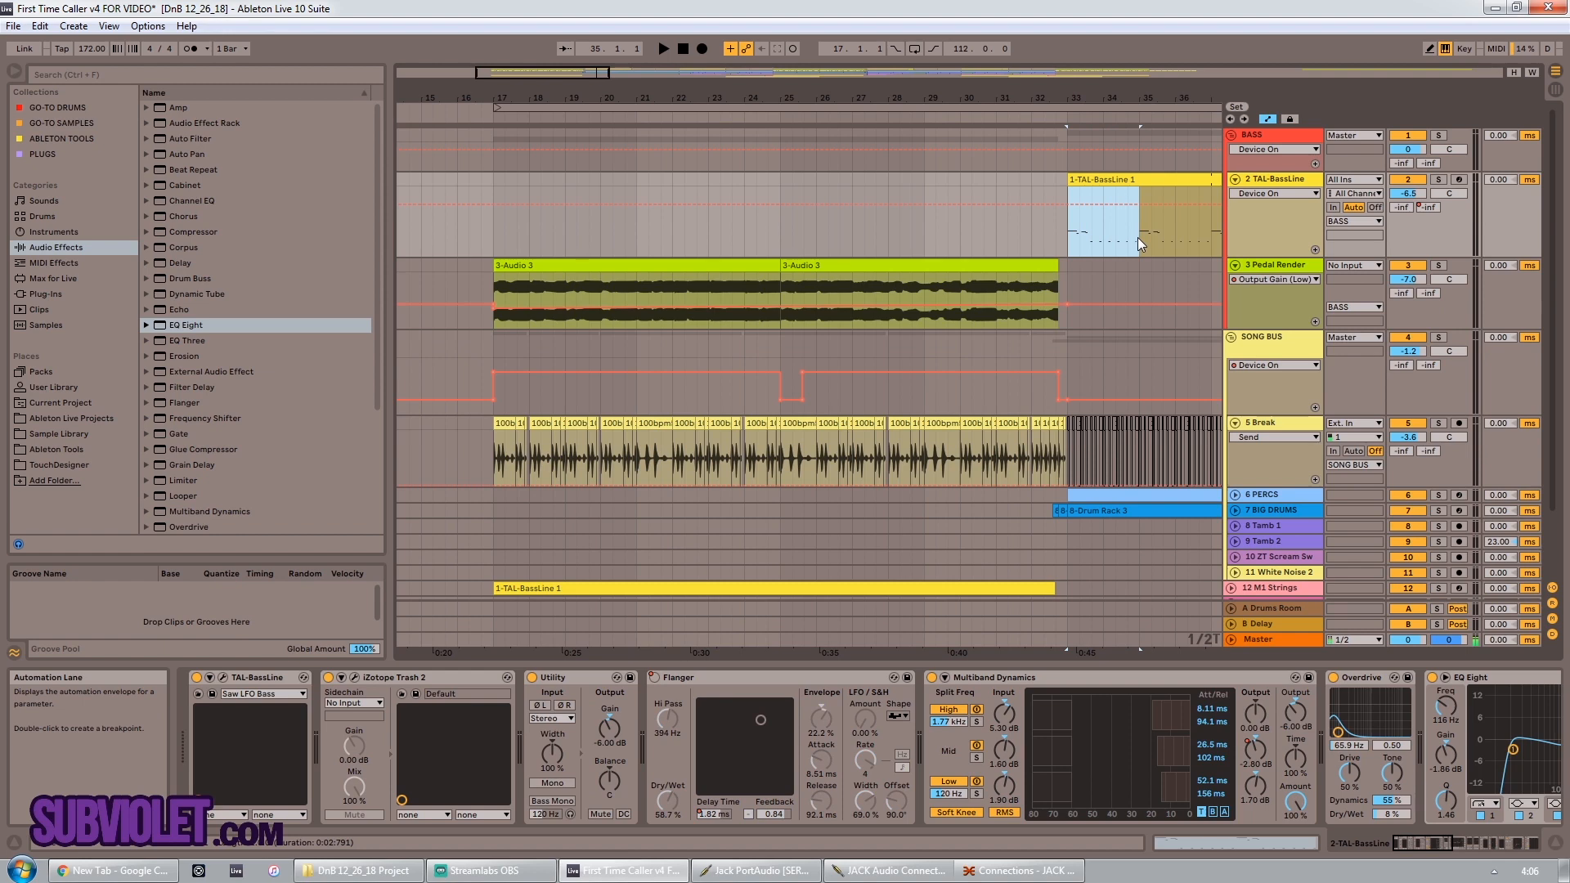
Step: Show Pedal Render's devices and highlight its intro audio from bar 17 to 31, ending with only the first clip selected
left_click(1295, 269)
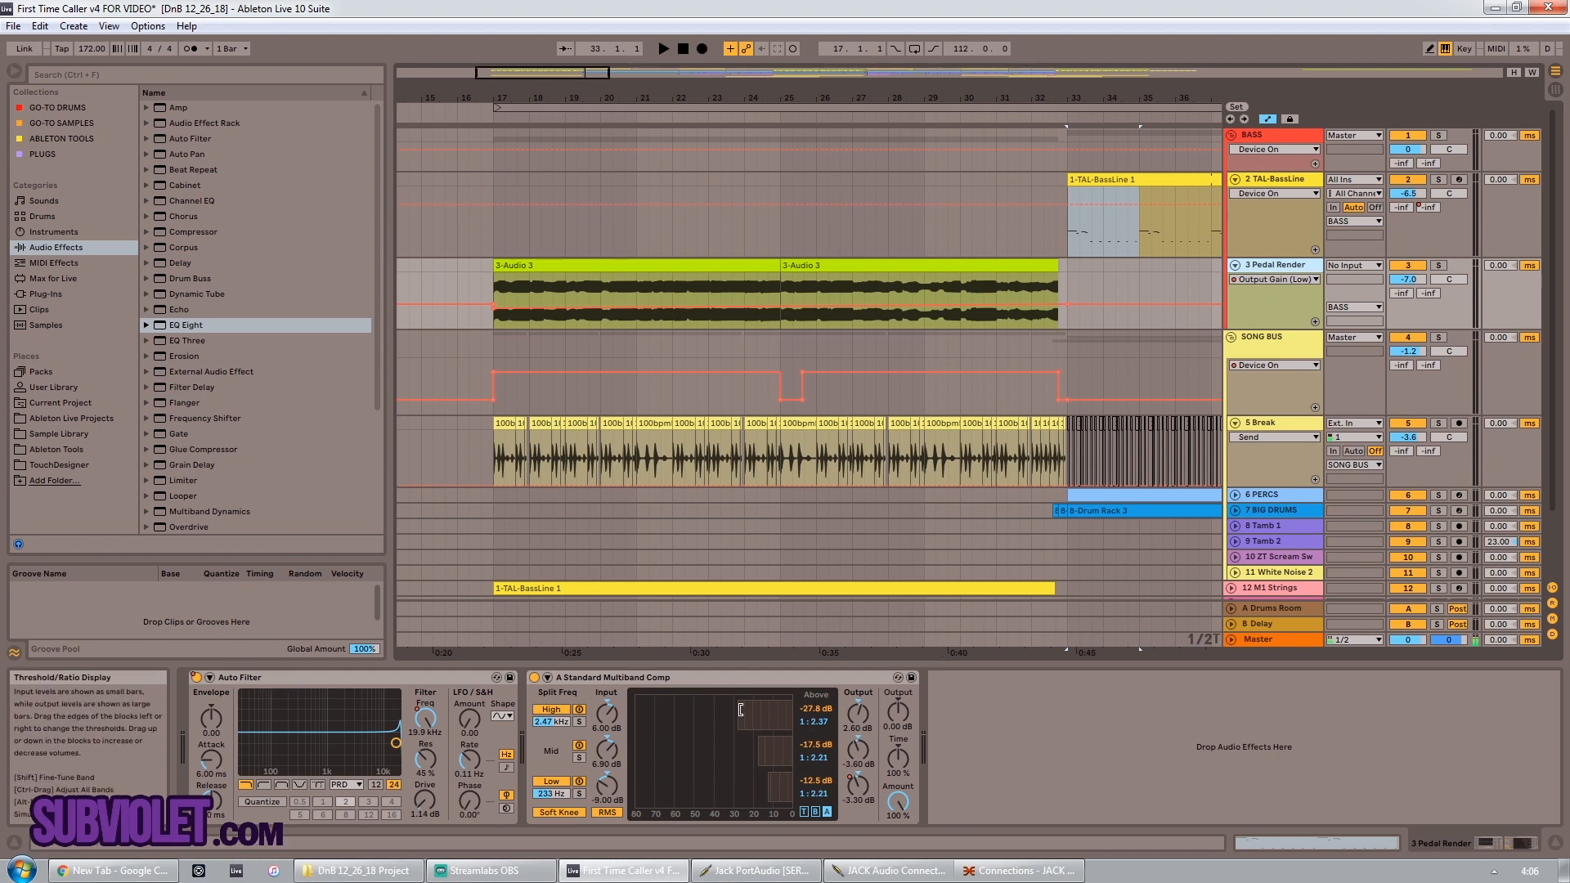
left_click_drag(492, 278, 998, 301)
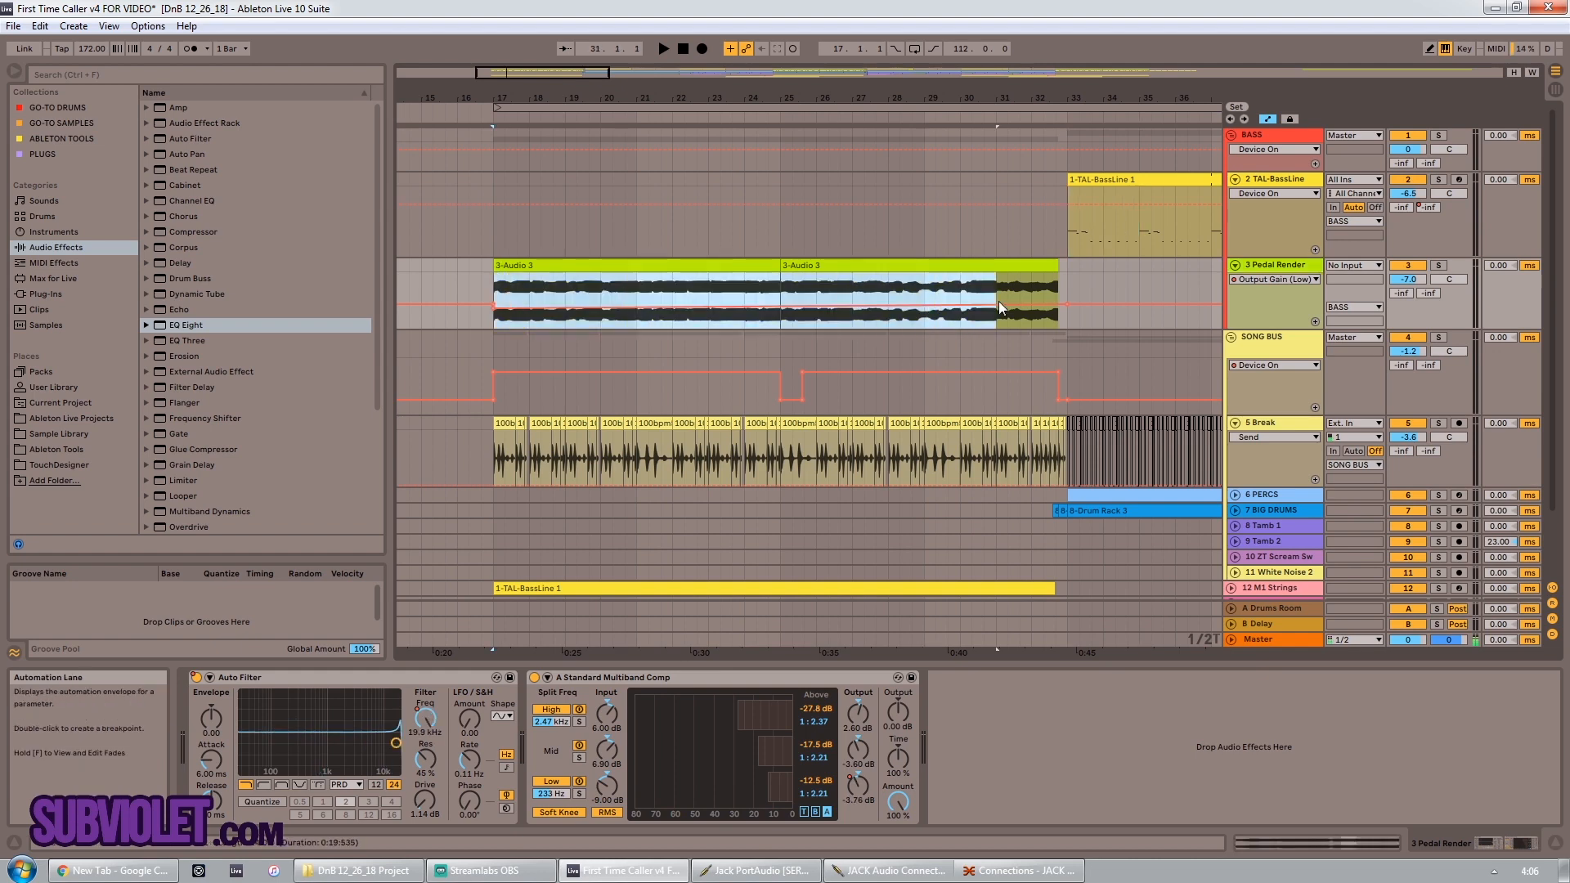
left_click(612, 262)
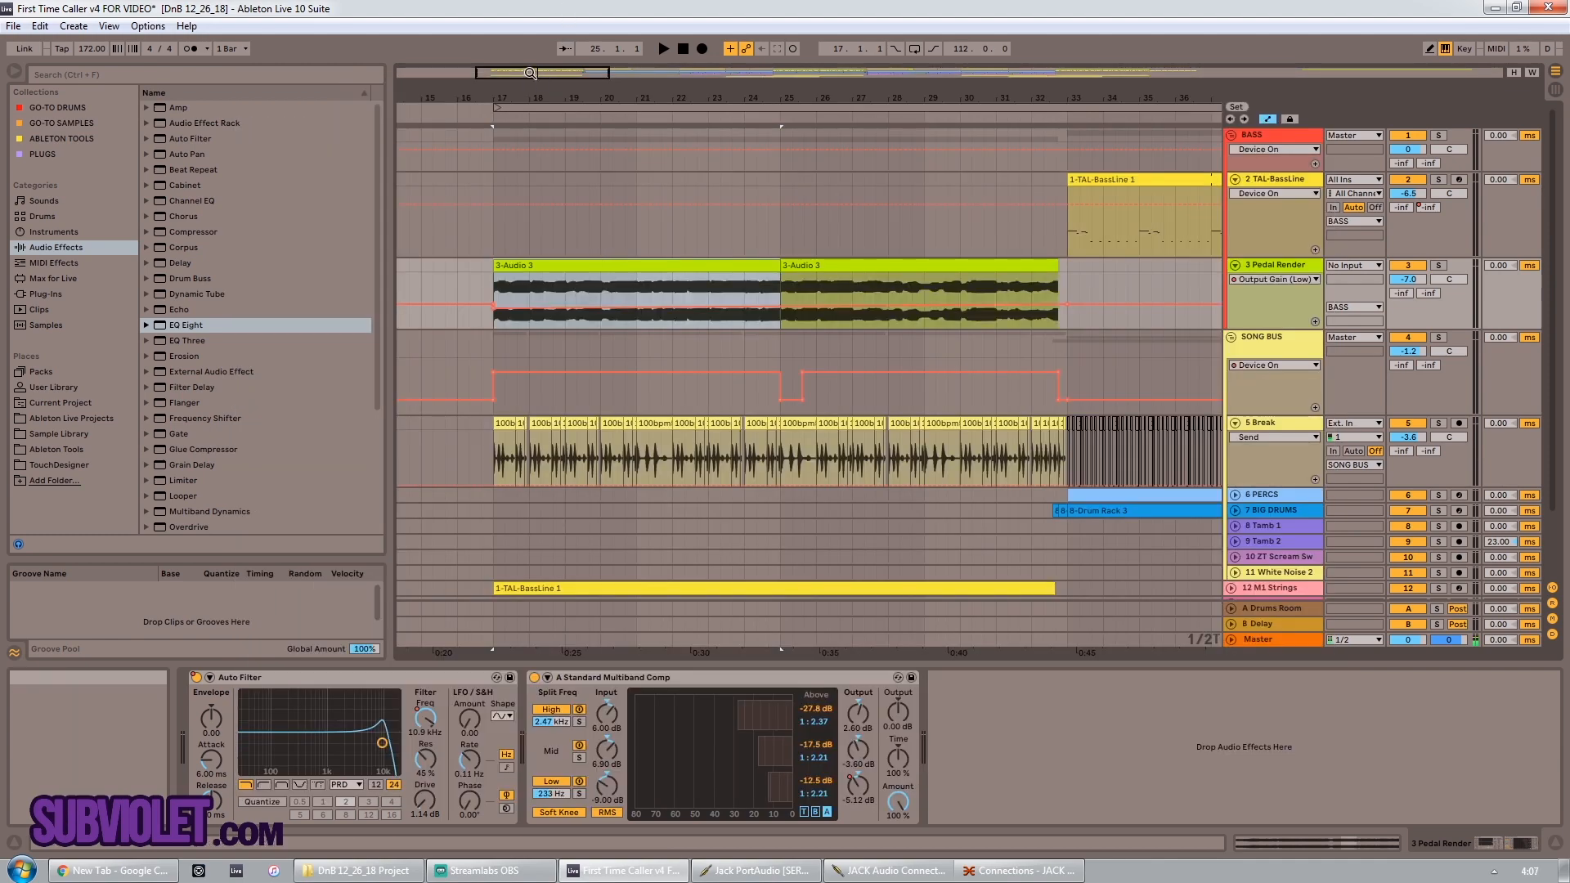
Step: Locate the lone Pedal Render clip past the end of the arrangement and play it from its start
left_click_drag(530, 72, 1323, 75)
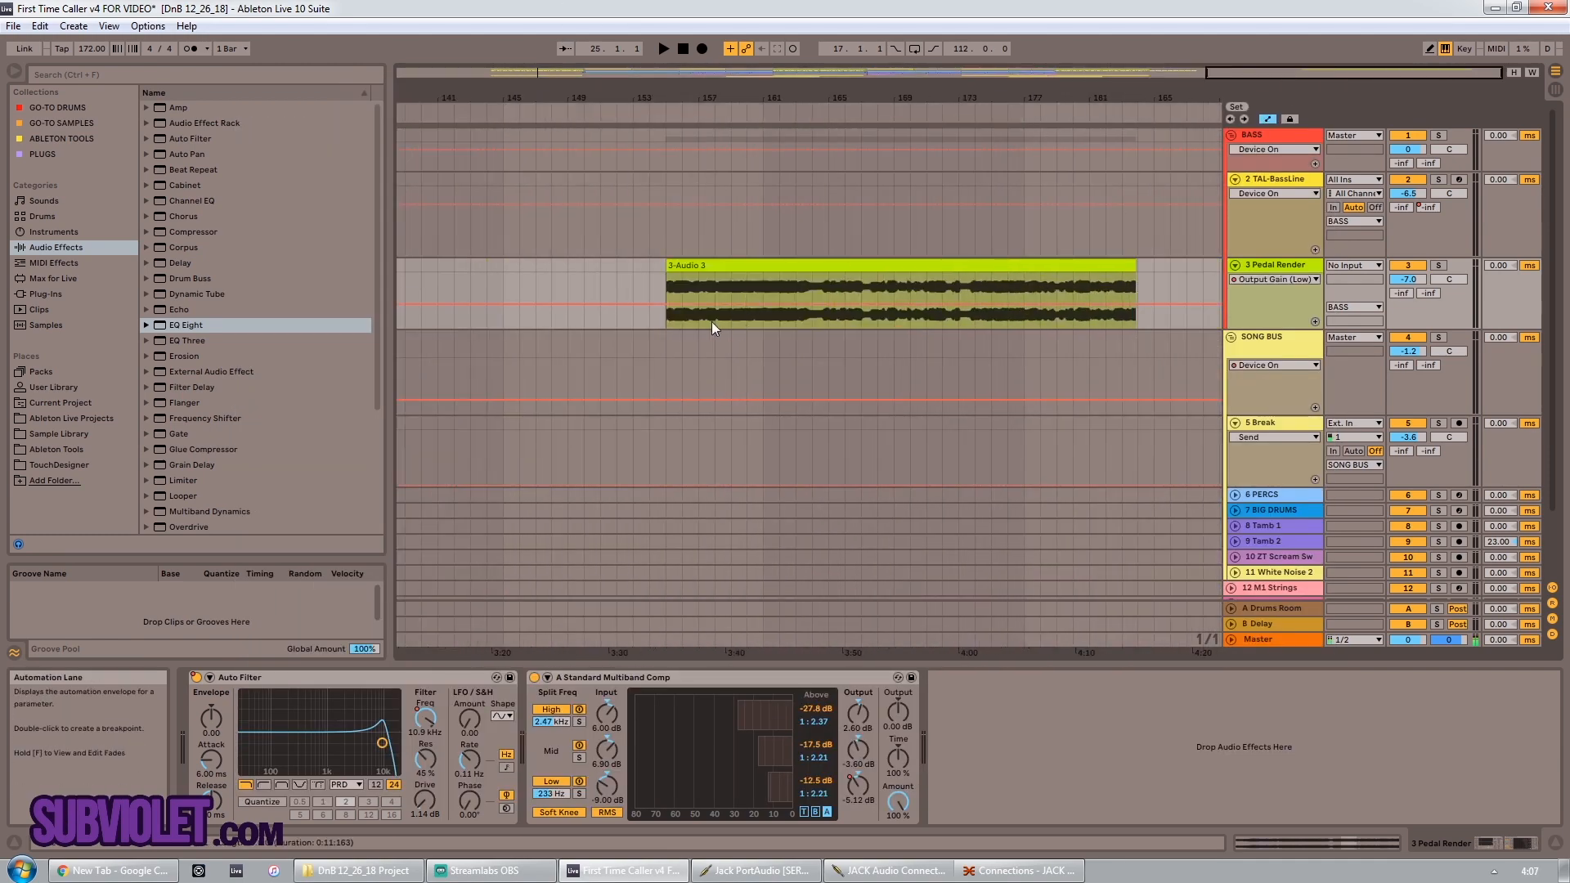
left_click(668, 322)
key("space")
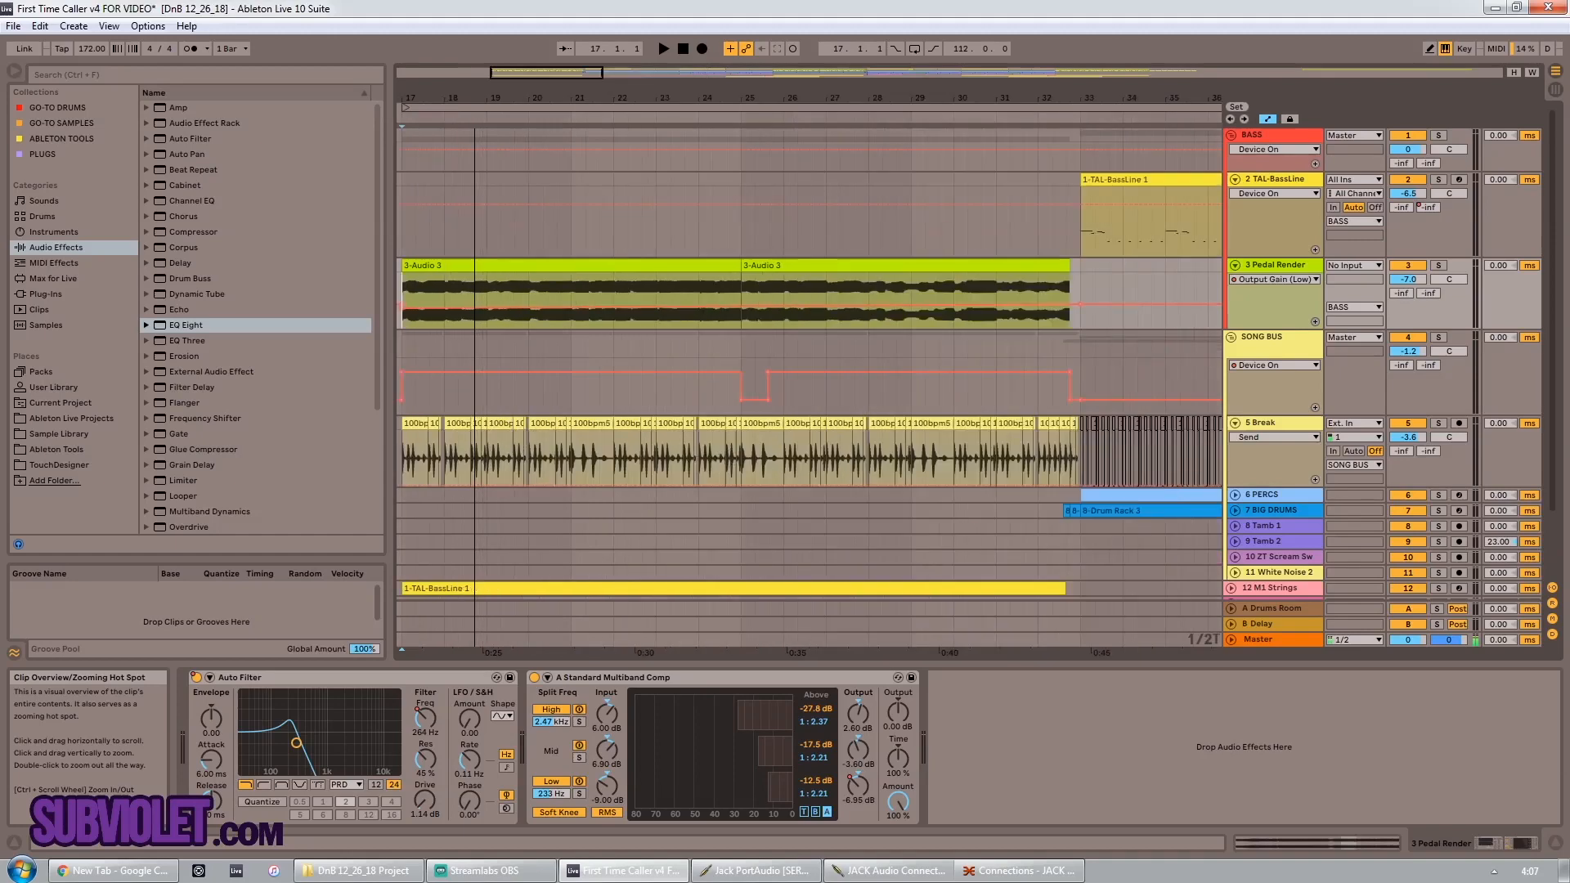
Step: Focus on the intro from bar 17, show the M1 Strings device chain, and open the Korg M1 plug-in window
left_click_drag(506, 74, 488, 73)
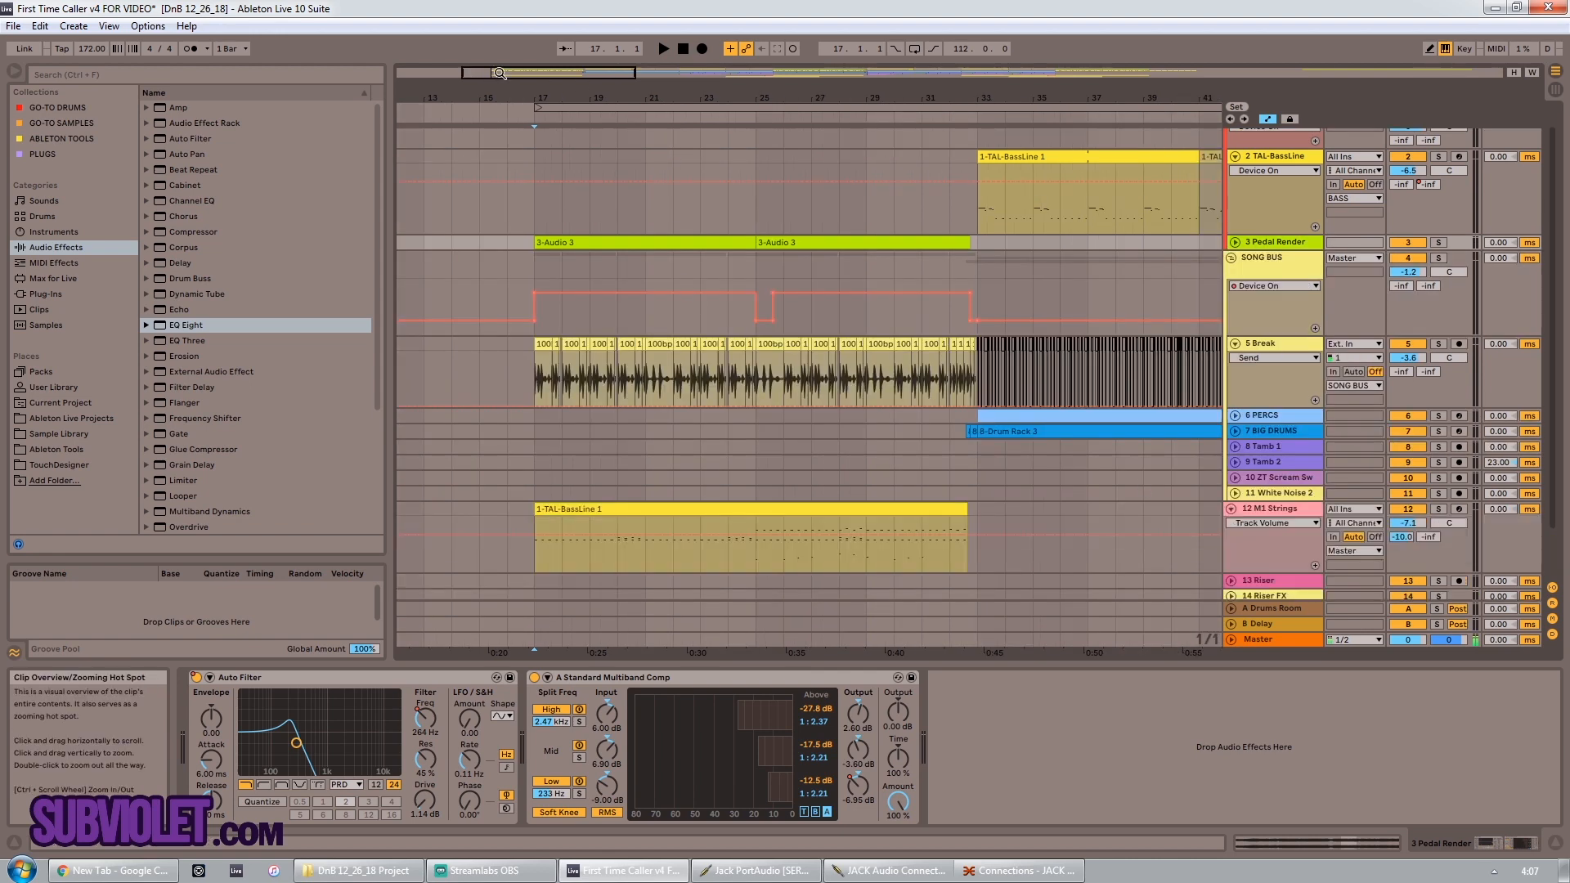
left_click_drag(498, 73, 500, 92)
left_click(1289, 512)
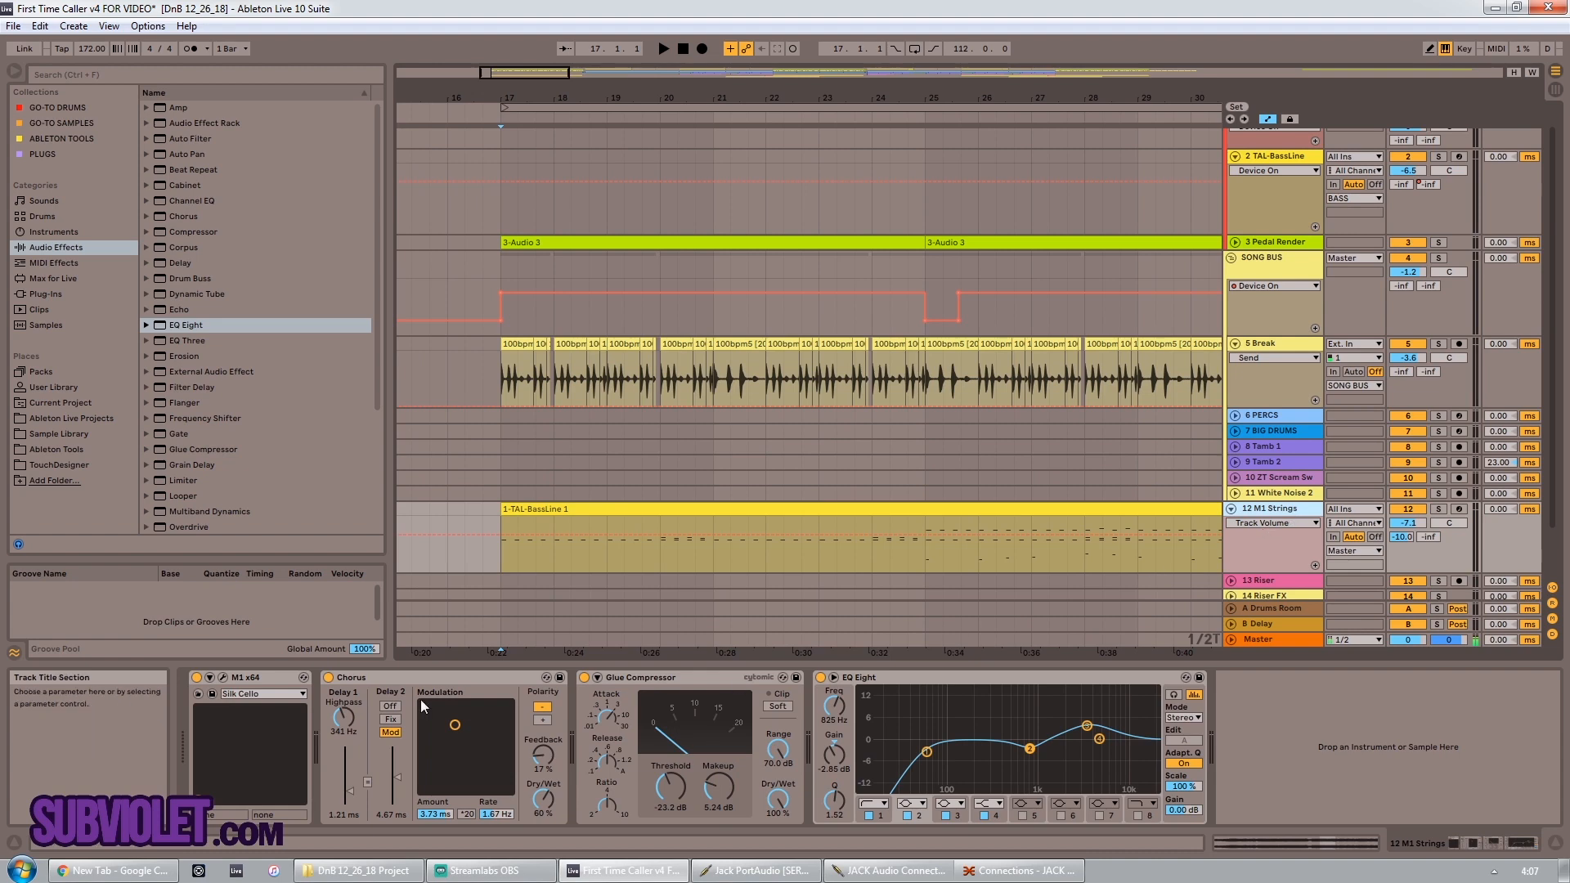
left_click(224, 679)
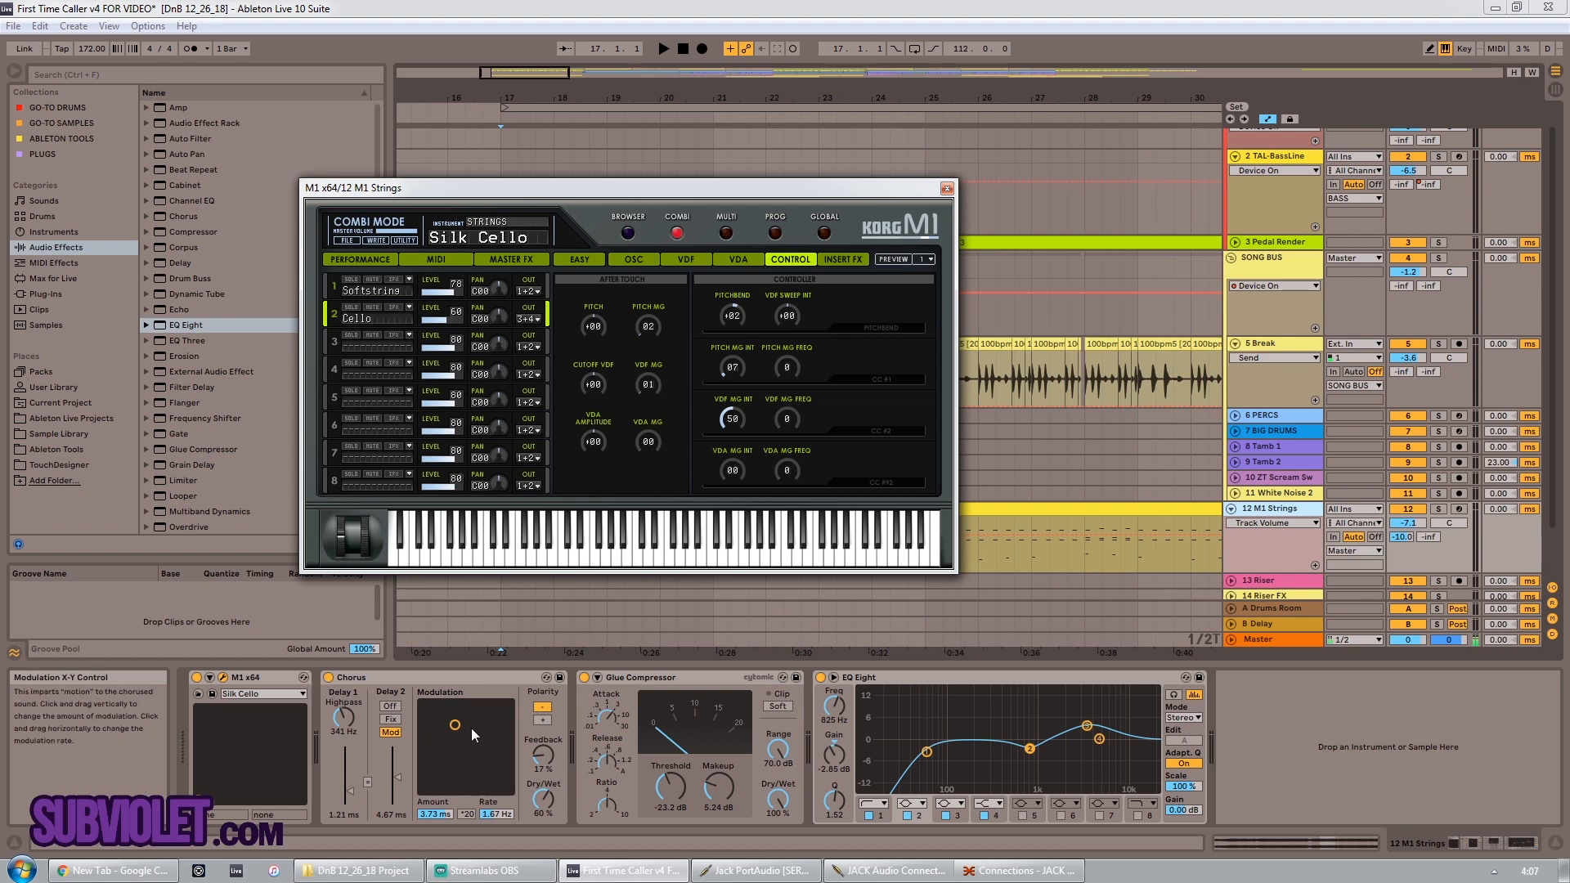
Step: Audition notes on the Korg M1 Silk Cello patch with the Chorus bypassed, and again with the Chorus re-enabled
left_click(329, 678)
left_click(672, 559)
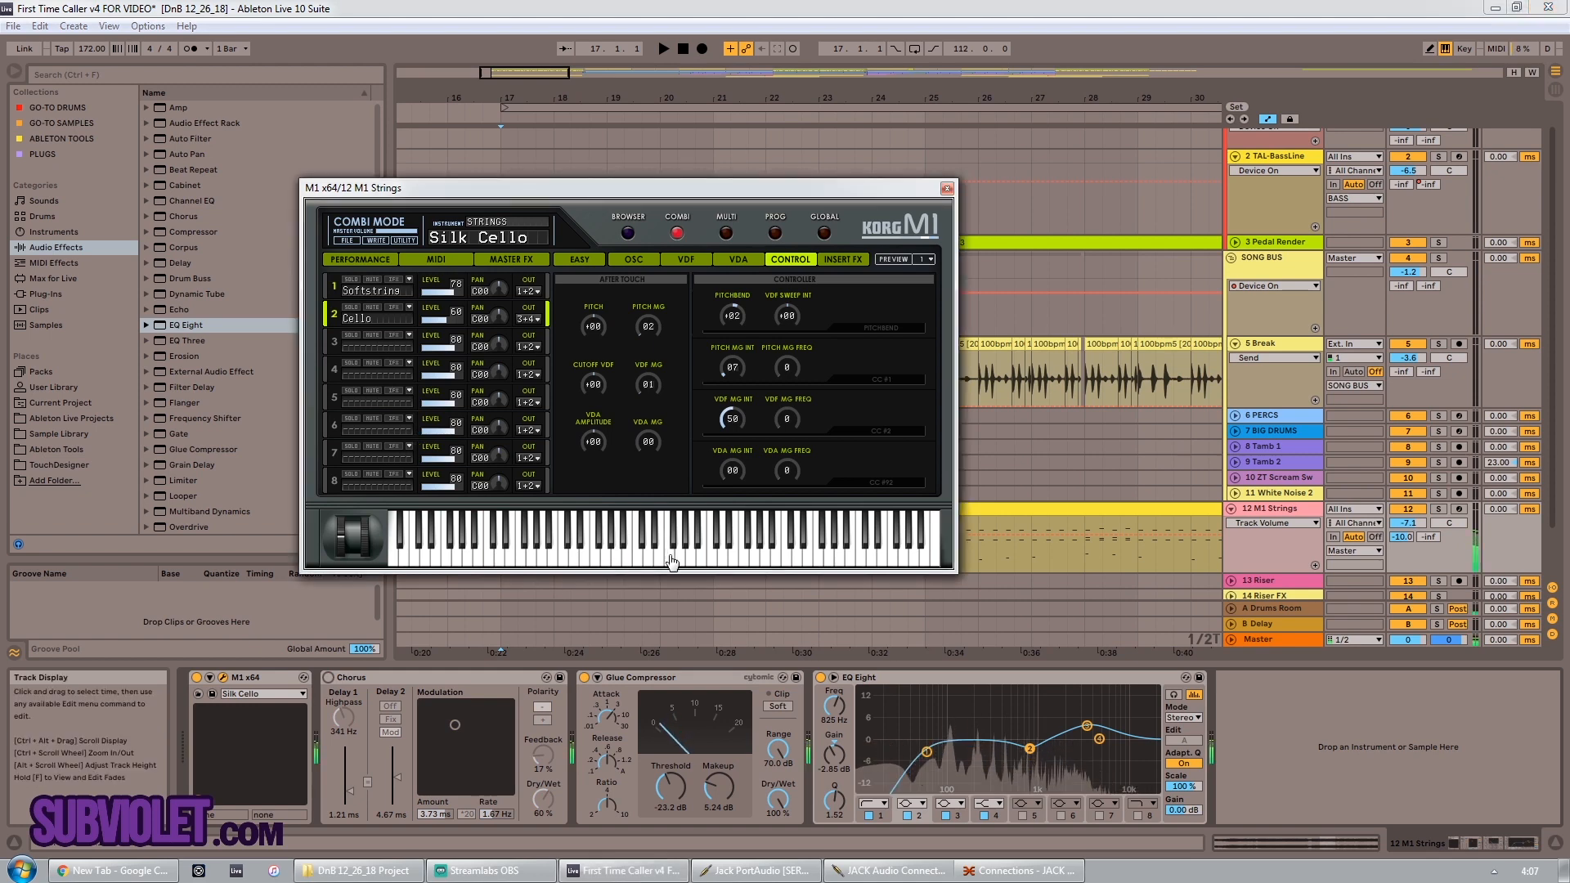
left_click(628, 557)
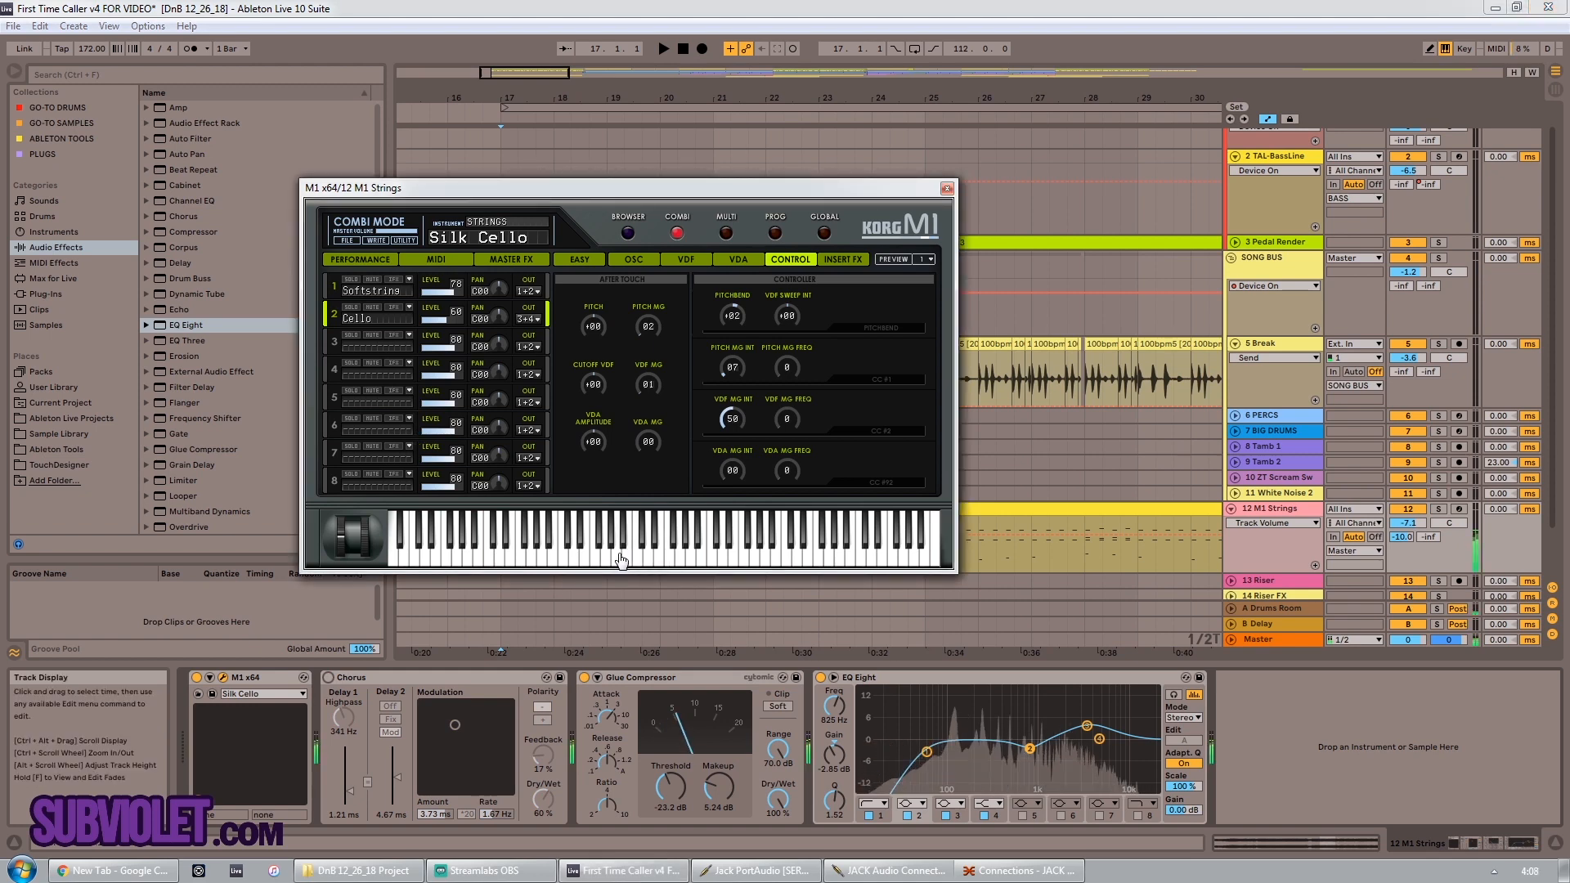
left_click(329, 677)
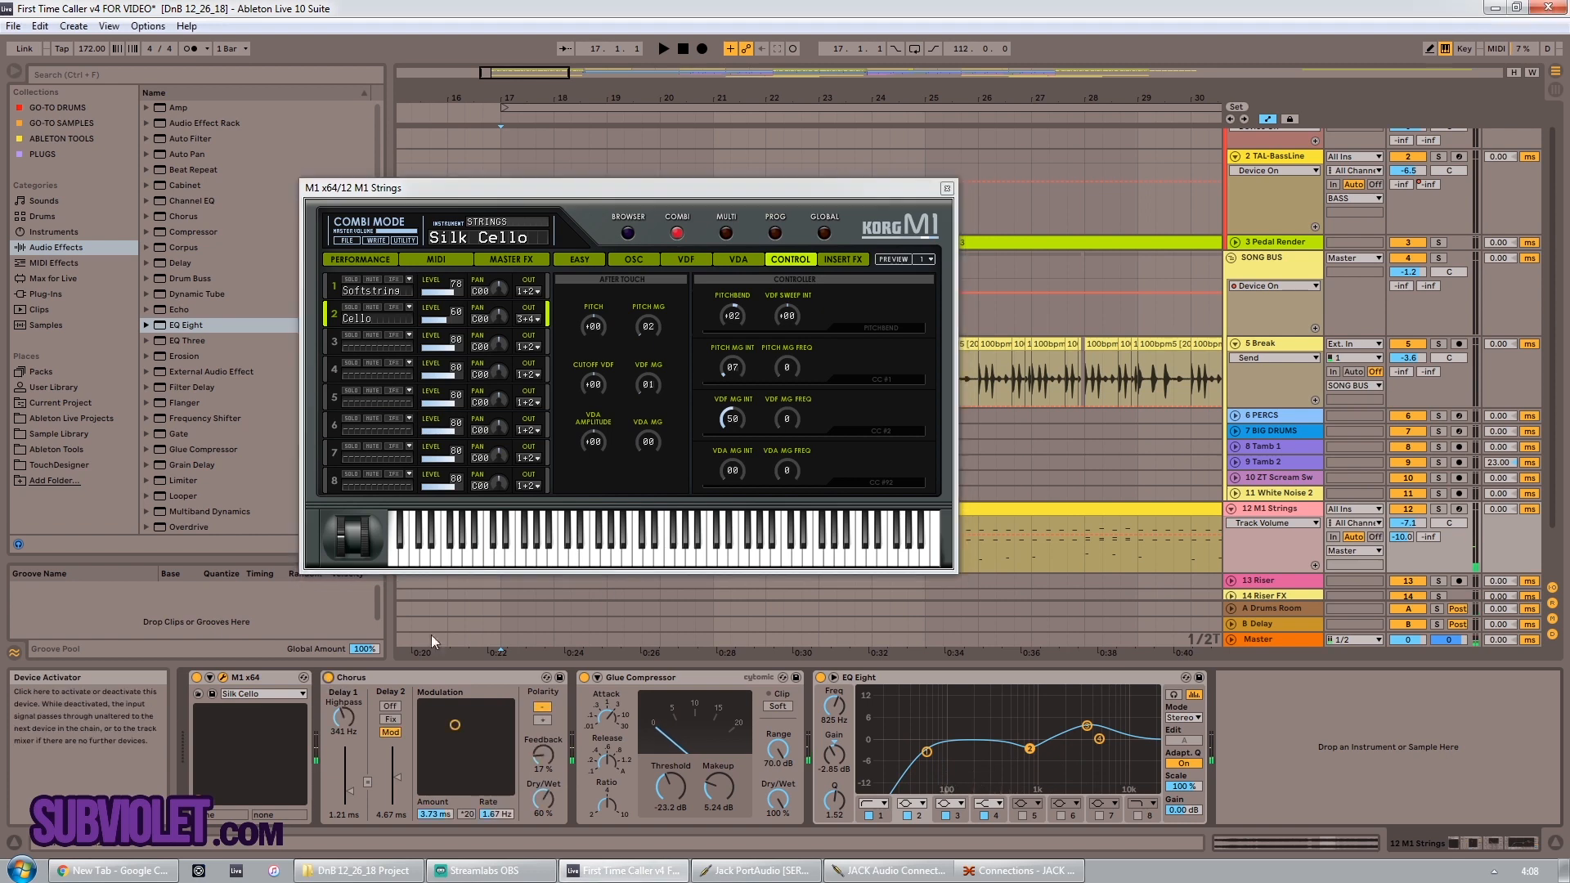
left_click(659, 555)
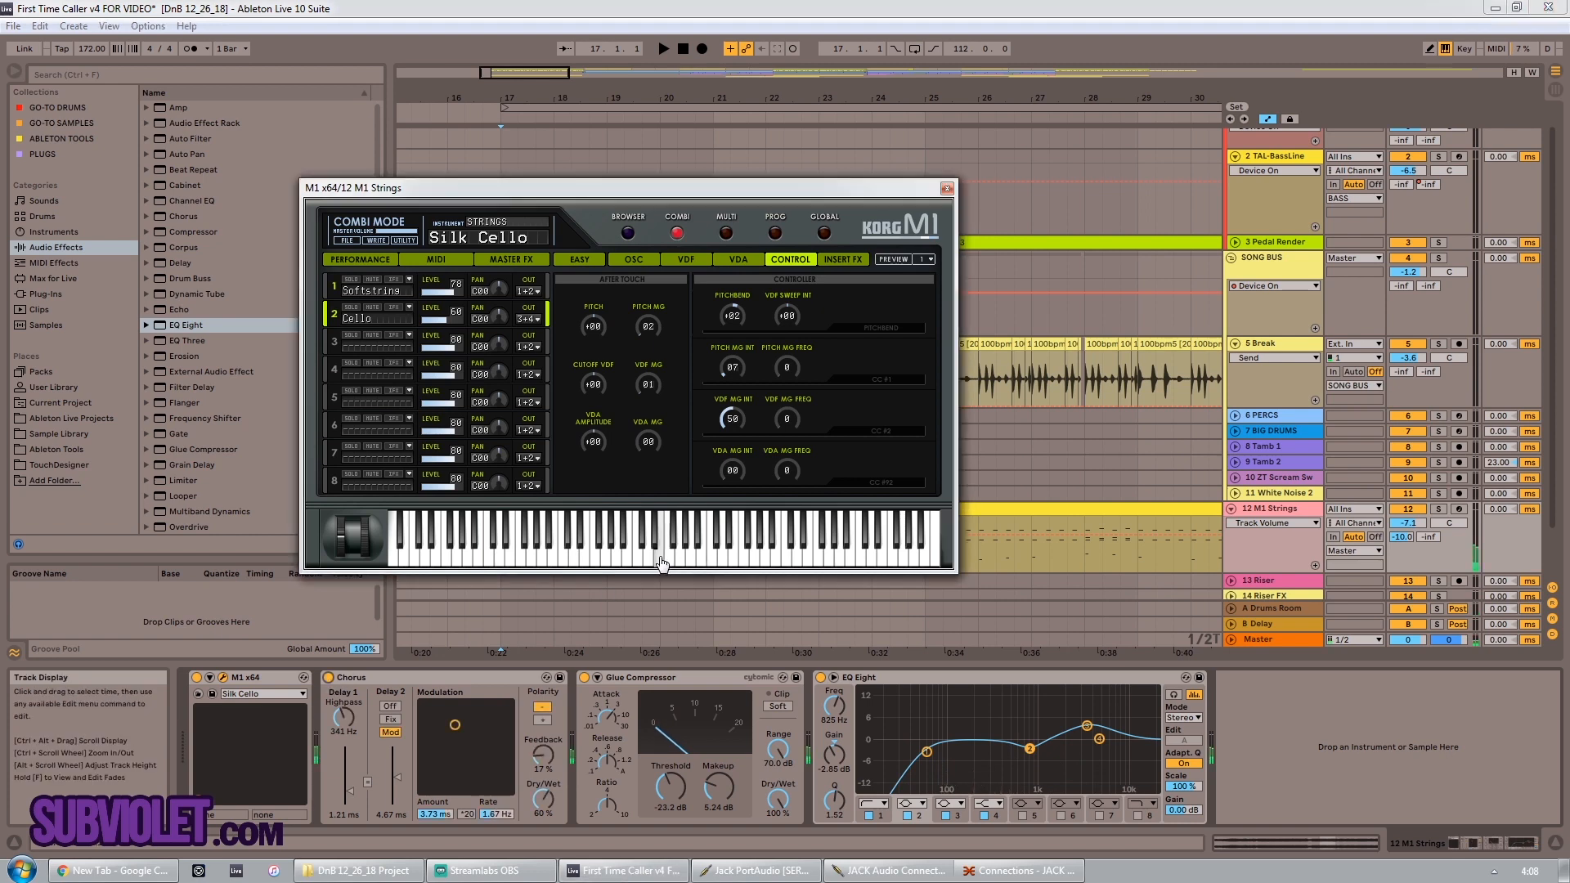
left_click(611, 564)
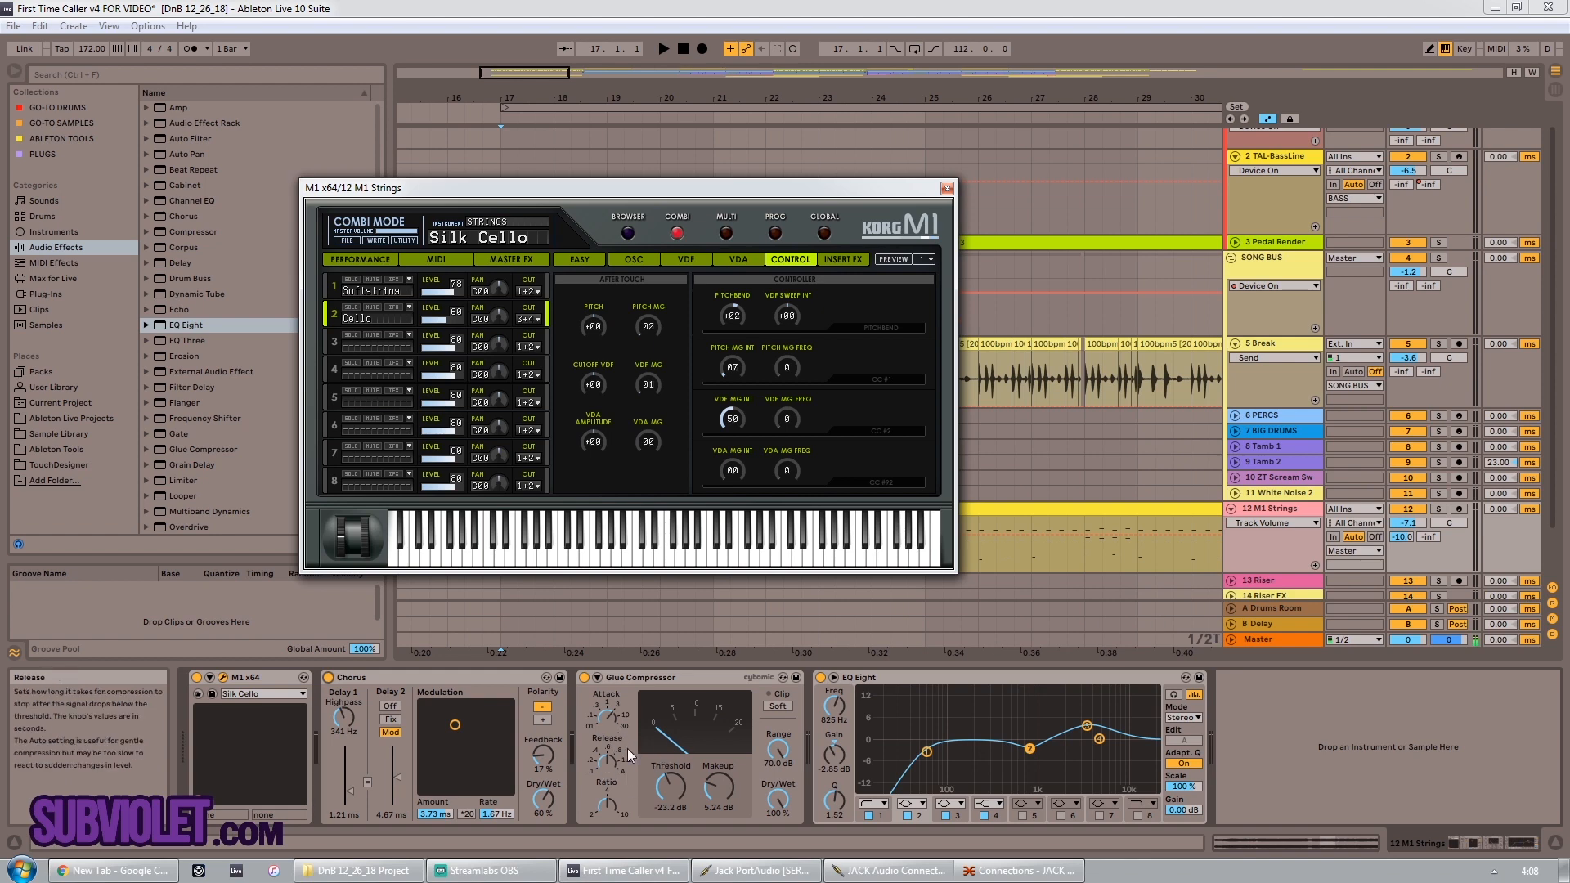
Step: Close the Korg M1 window, play the M1 Strings track soloed from bar 25, and stop with the solo off
left_click(947, 188)
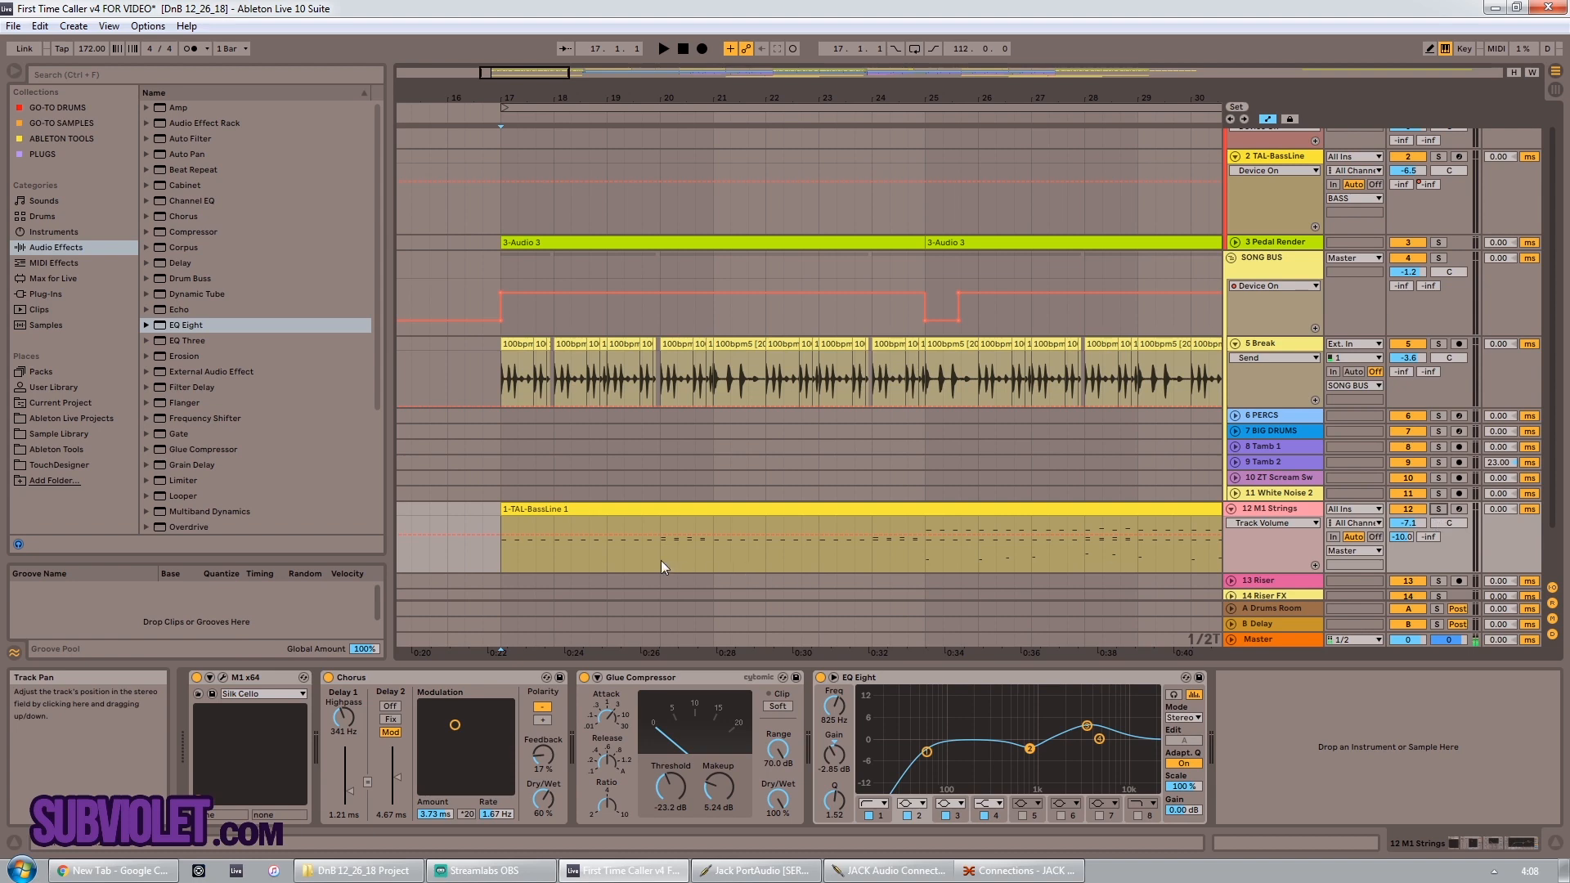
left_click(926, 553)
left_click(1438, 509)
key("space")
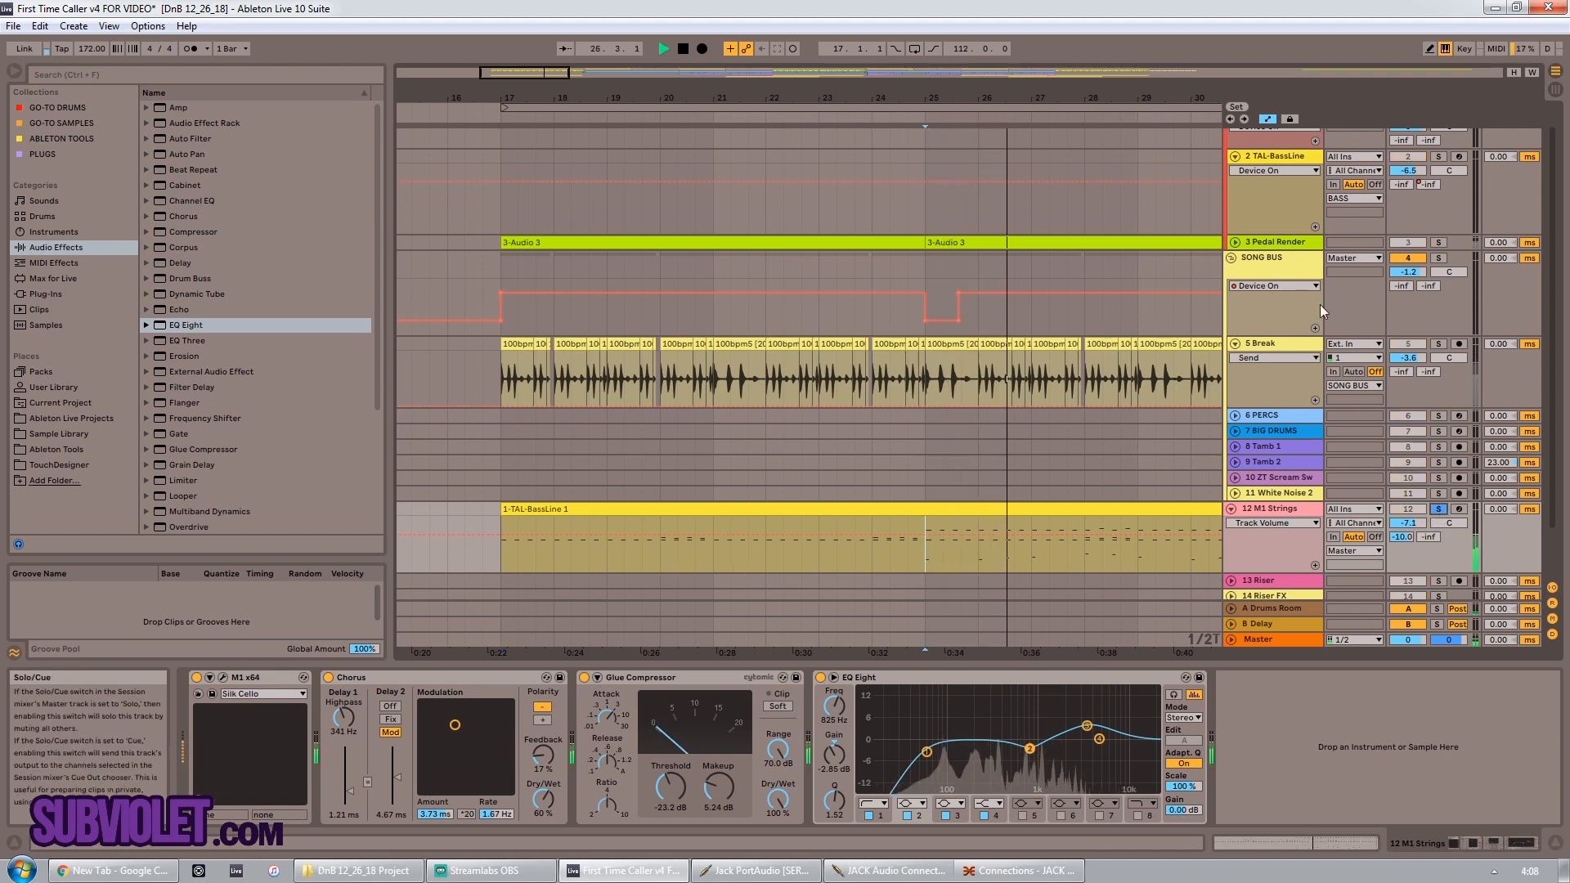
left_click_drag(891, 98, 891, 29)
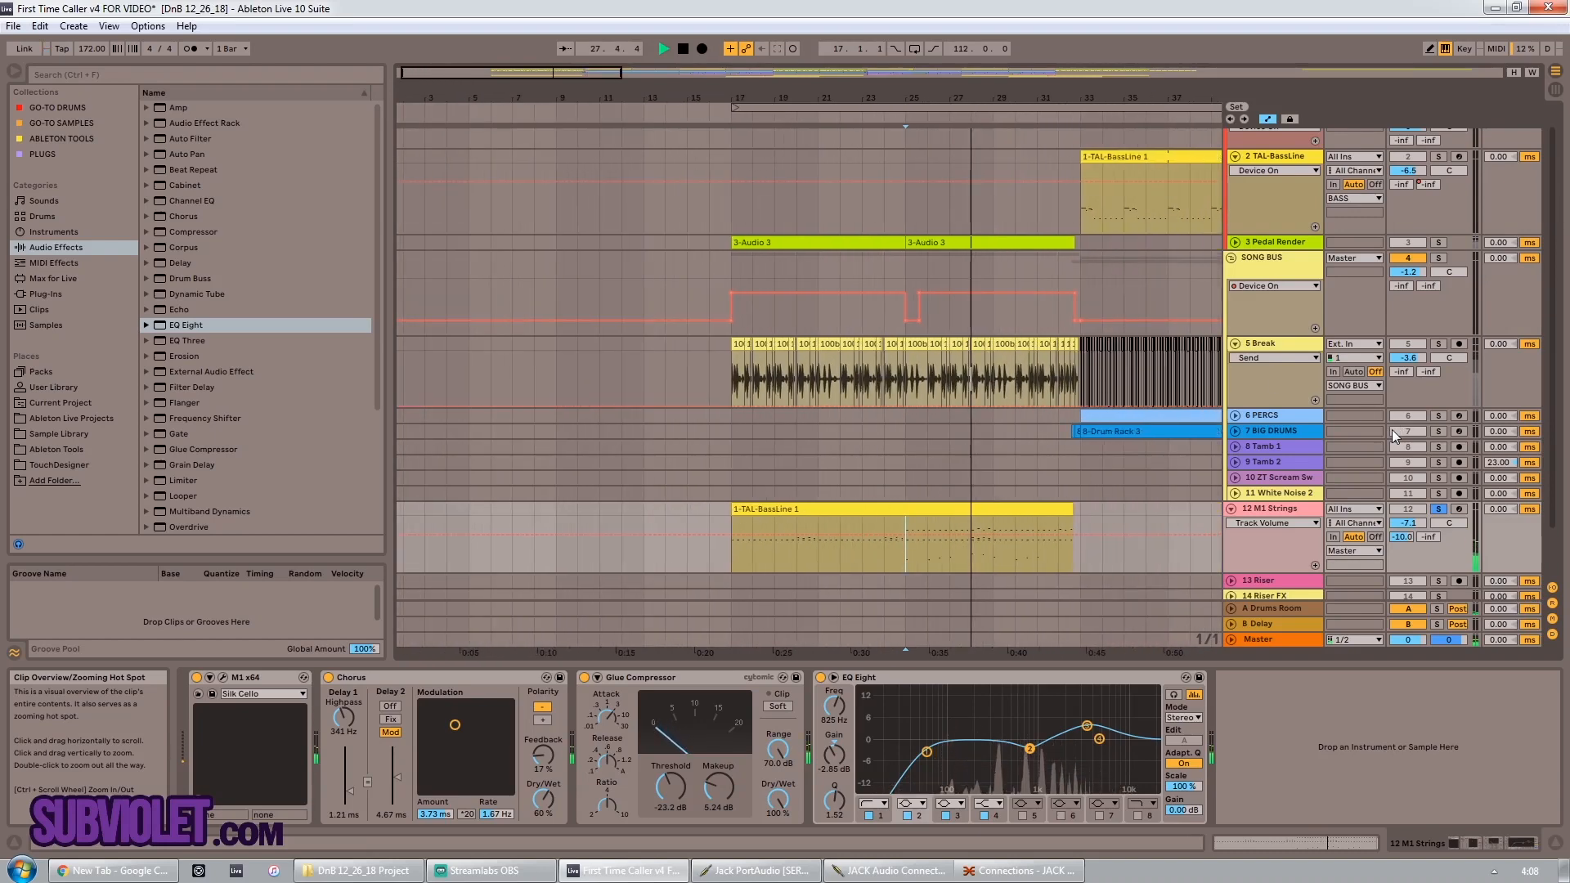
left_click(1439, 507)
key("space")
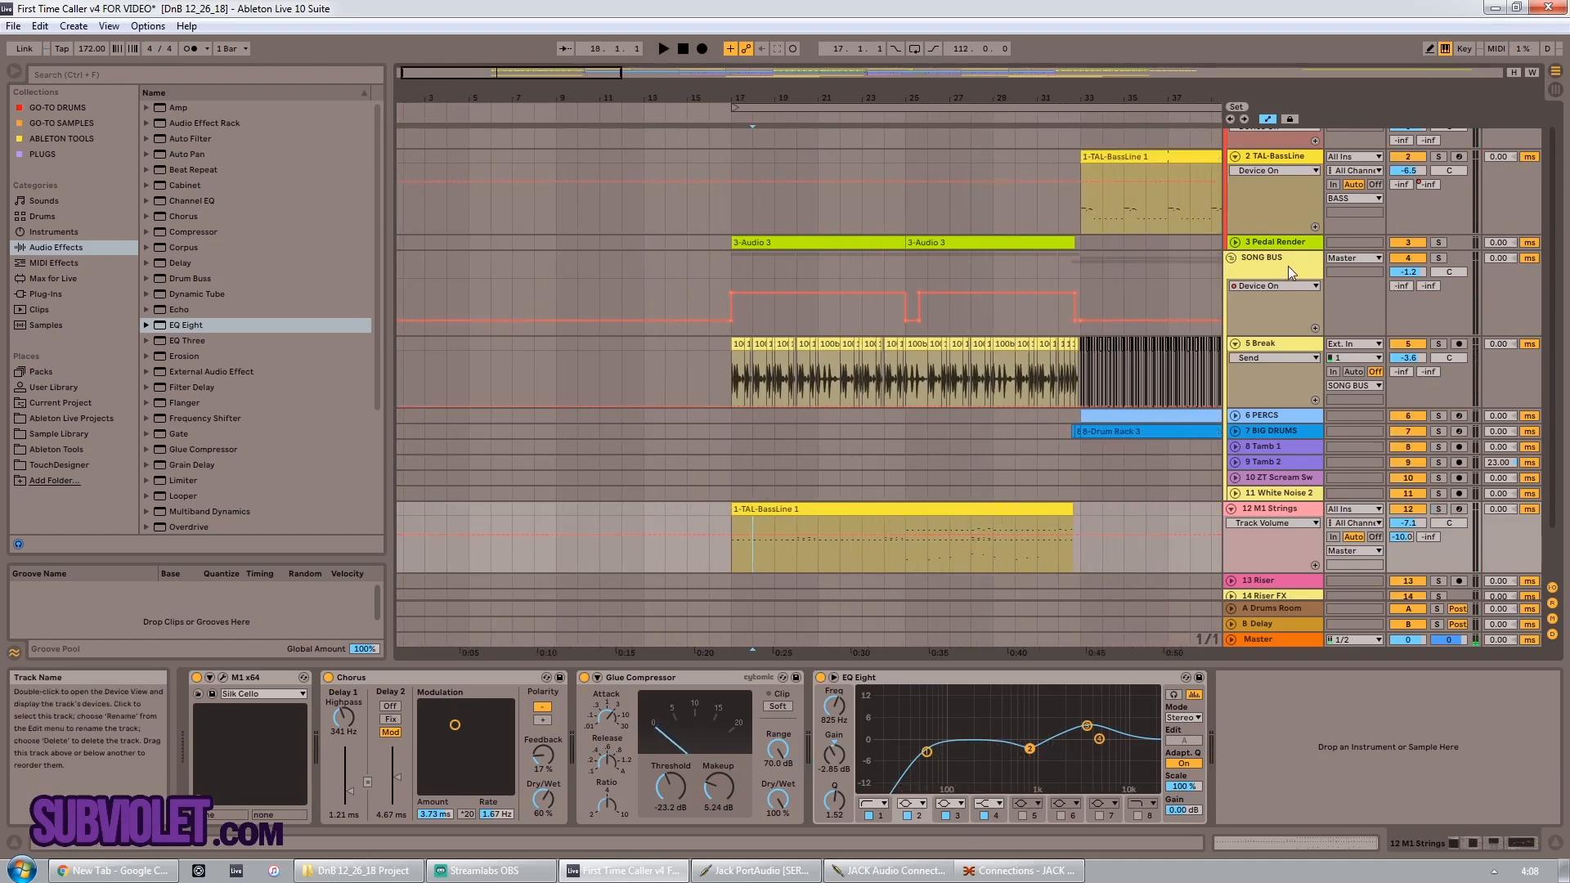
Step: Show the SONG BUS device chain from Auto Filter through to the DeEsser, and view its list of automated parameters
left_click(1288, 267)
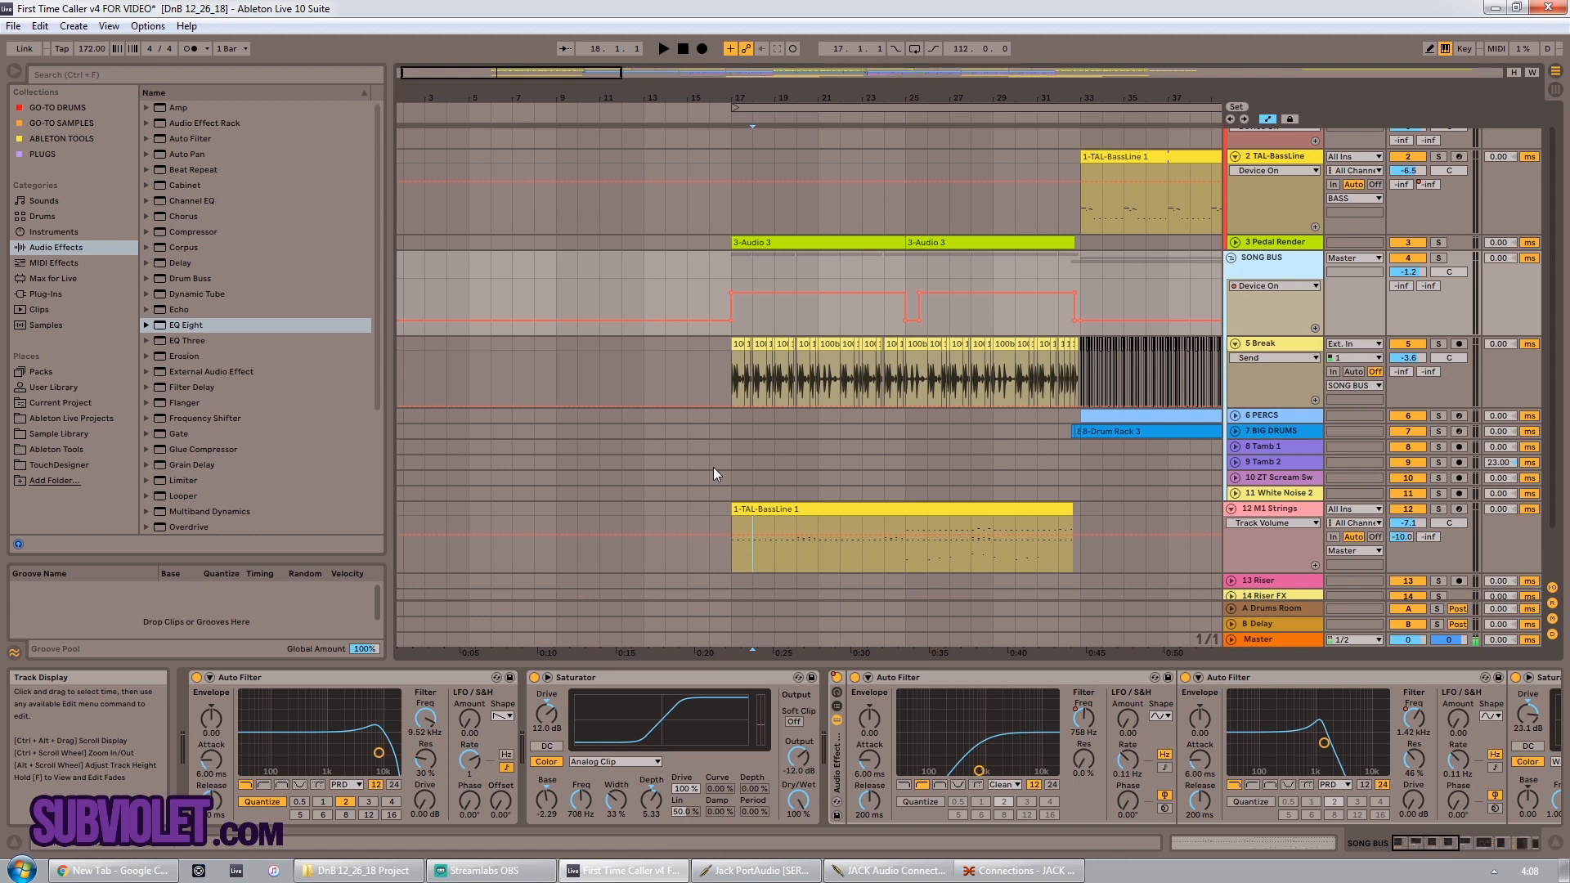
left_click_drag(578, 78, 651, 68)
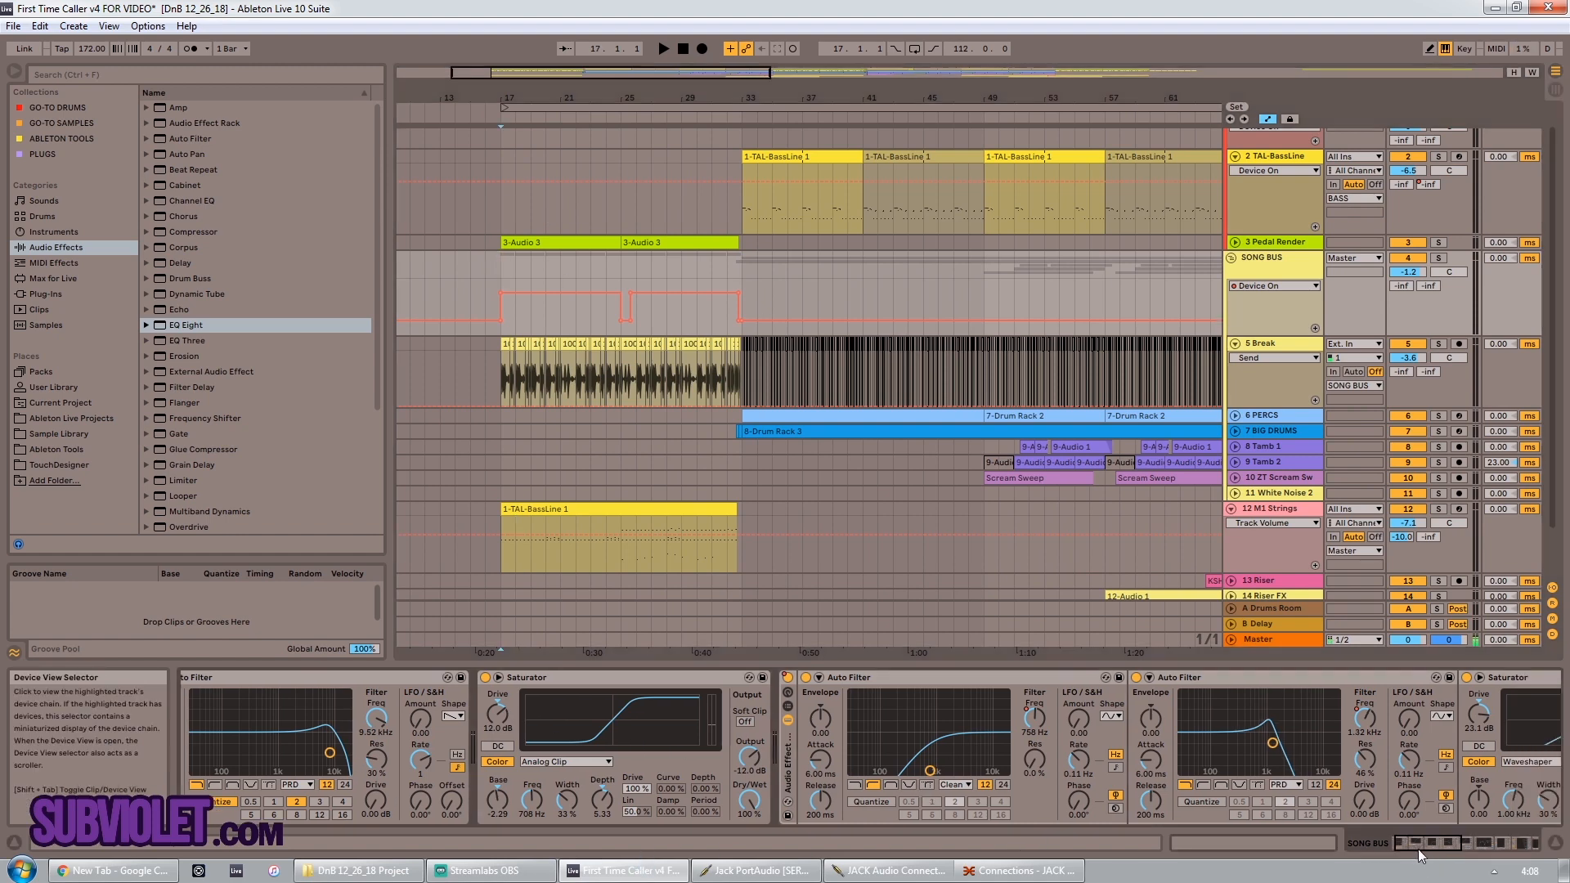
left_click_drag(1418, 848, 1495, 841)
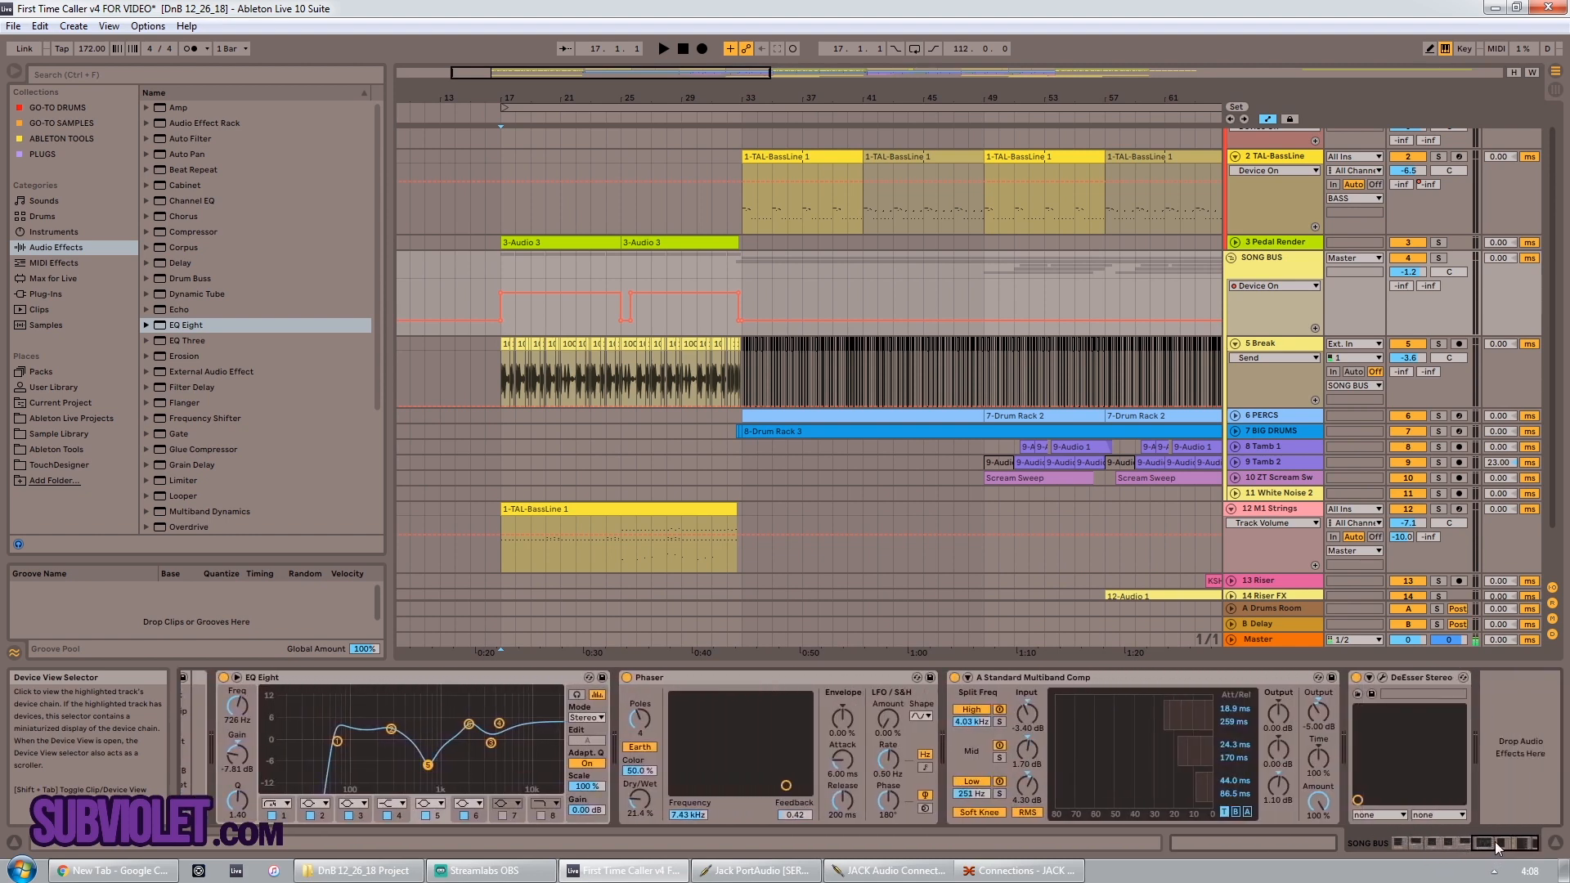
left_click(1269, 285)
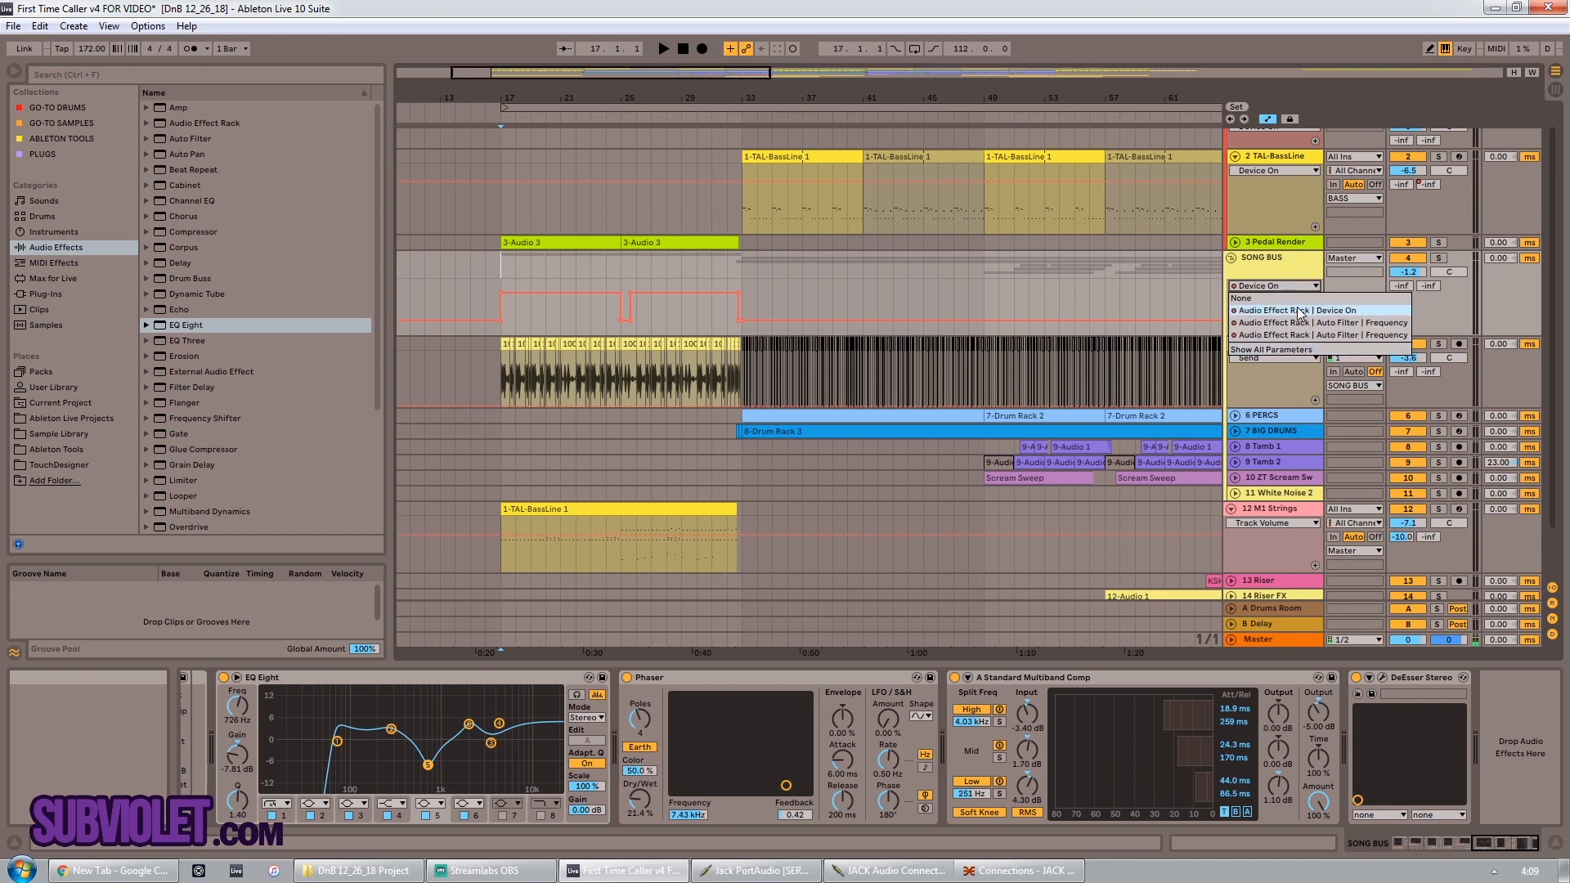
left_click(1272, 258)
Step: Unfold the Pedal Render and M1 Strings tracks and show the device chain of each one
scroll(1273, 258, "up", 1)
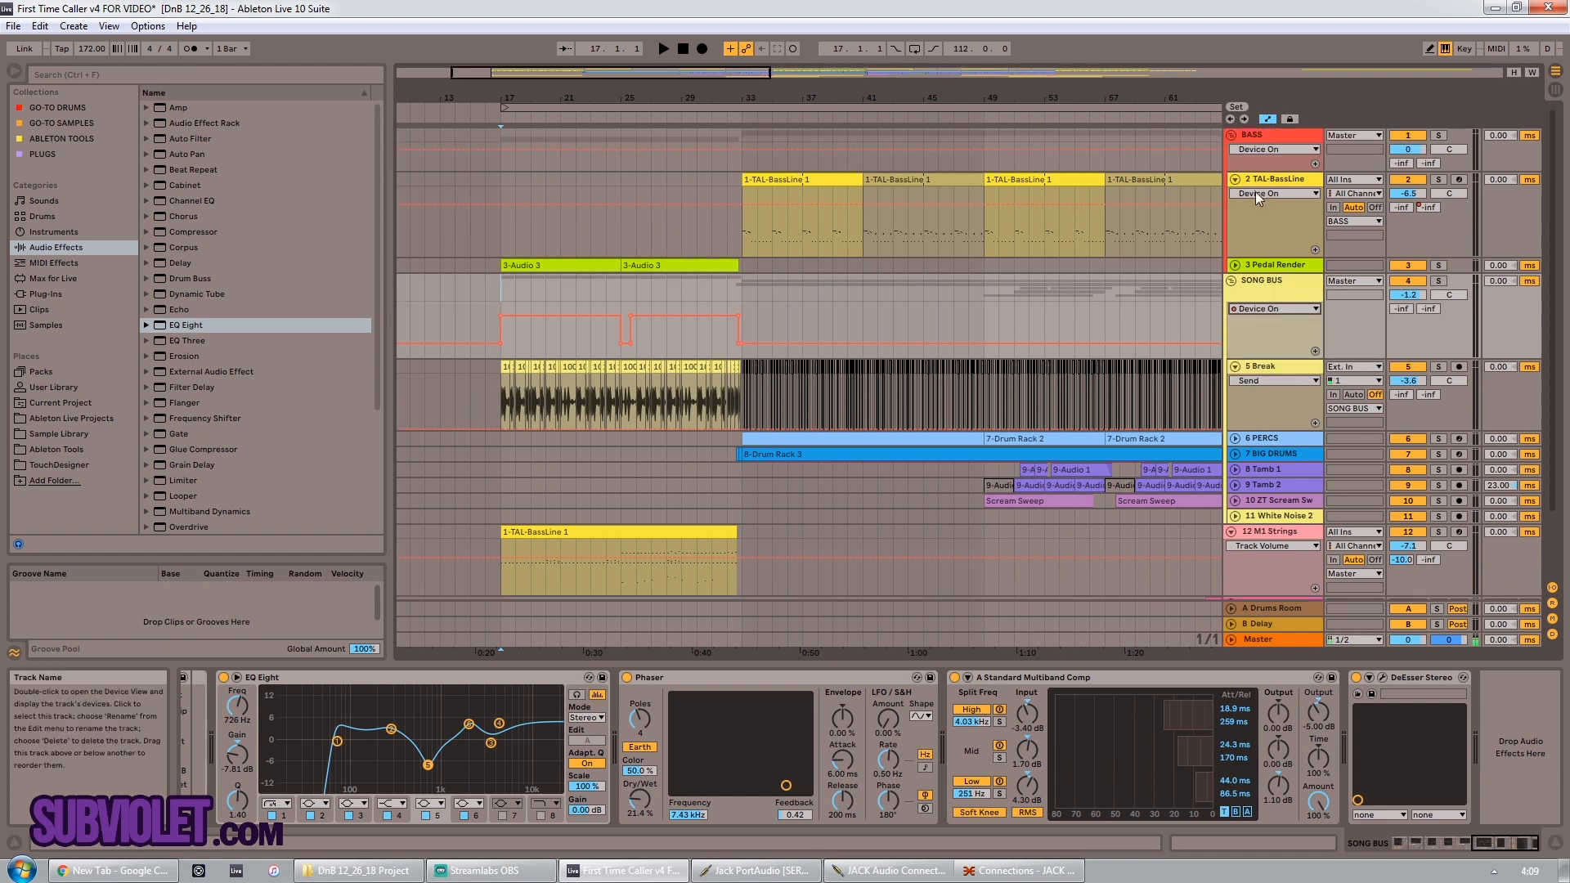
left_click(1275, 264)
left_click(1234, 264)
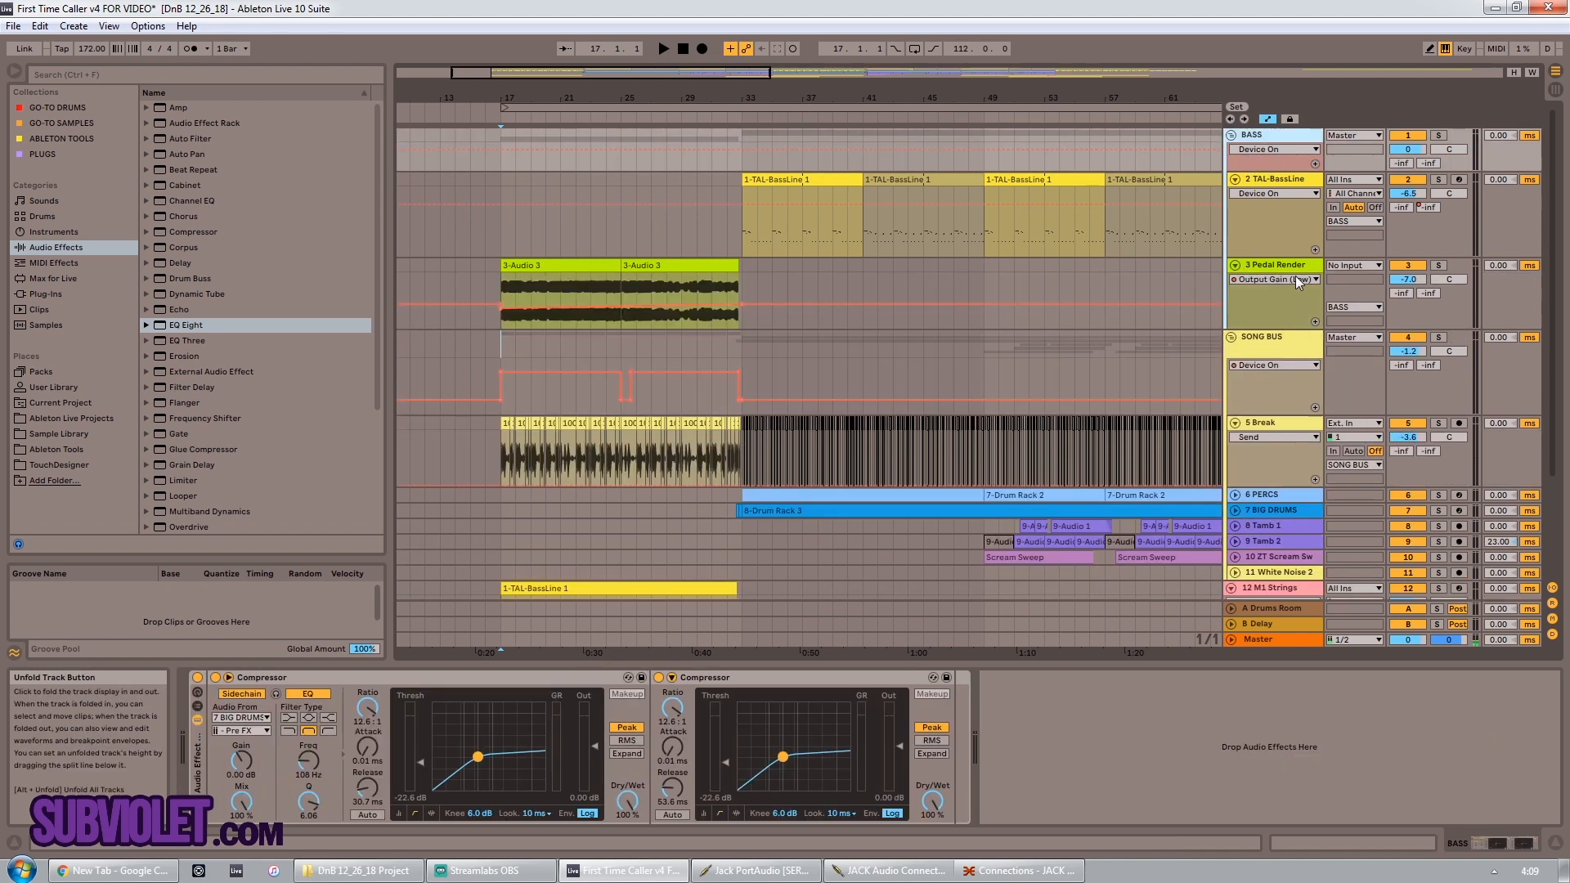
left_click(1290, 269)
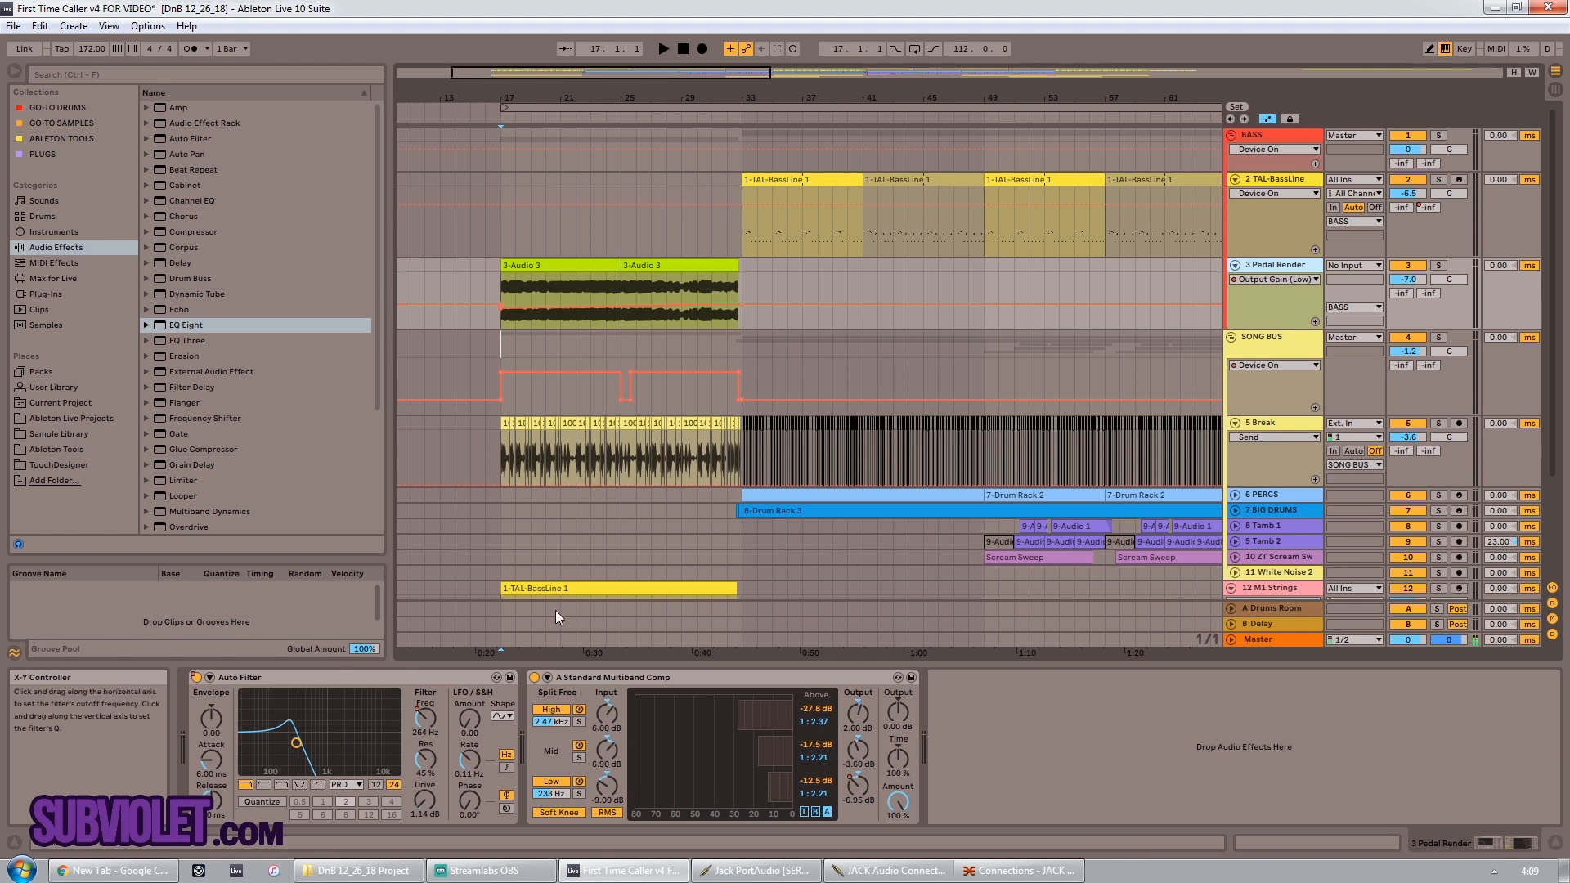
scroll(556, 615, "down", 3)
left_click(1231, 490)
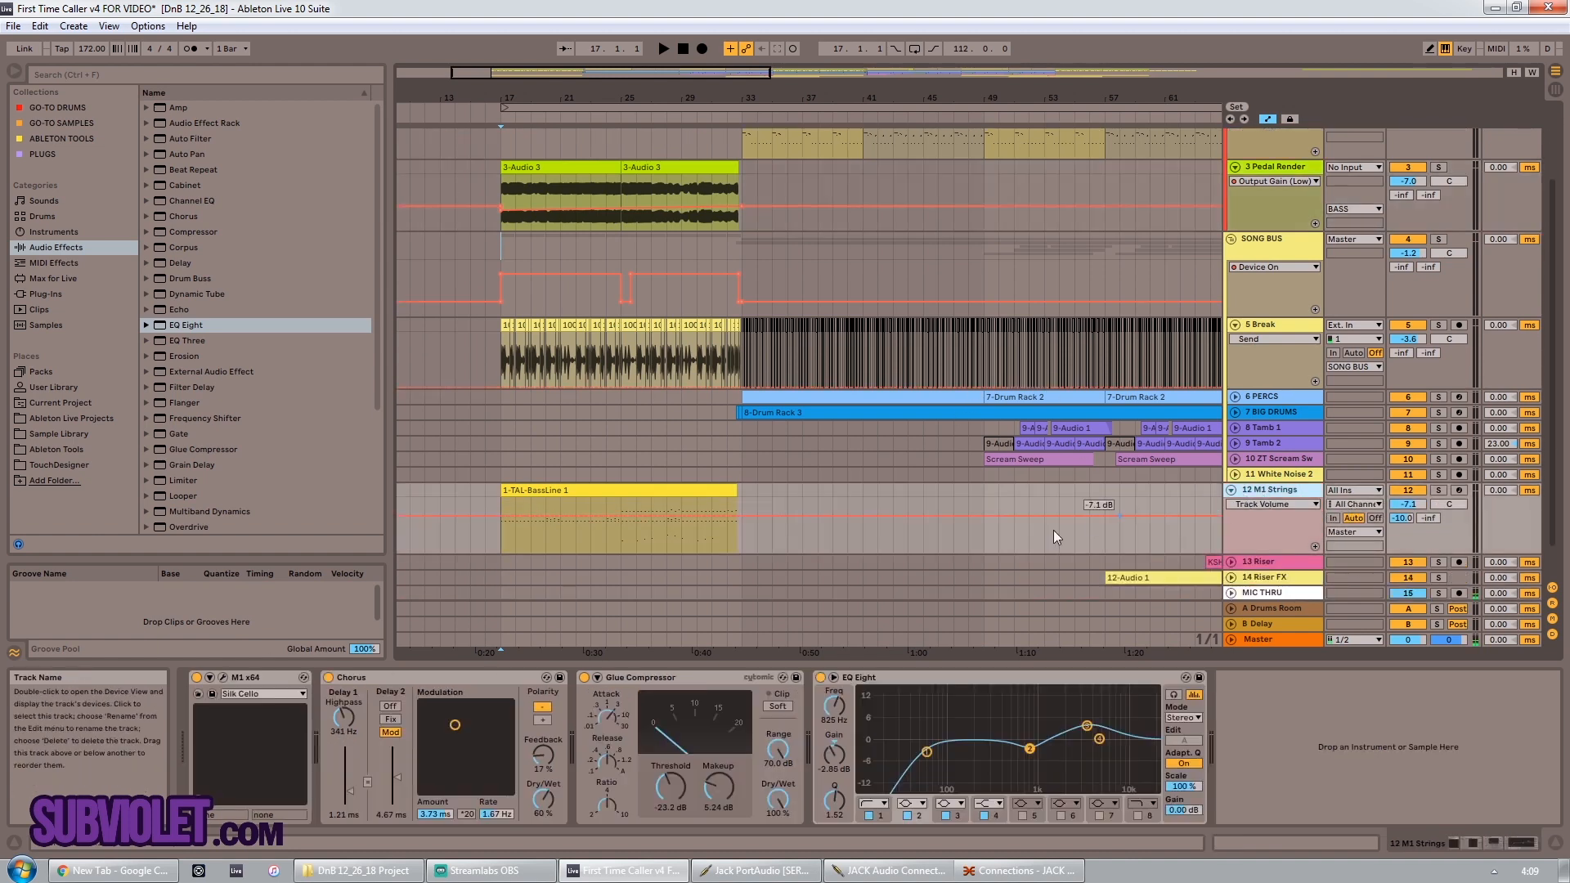
Step: Fold the Break, Pedal Render, M1 Strings and TAL-BassLine tracks, and mark the empty TAL-BassLine intro before its first clip
scroll(1053, 536, "up", 2)
left_click(1234, 374)
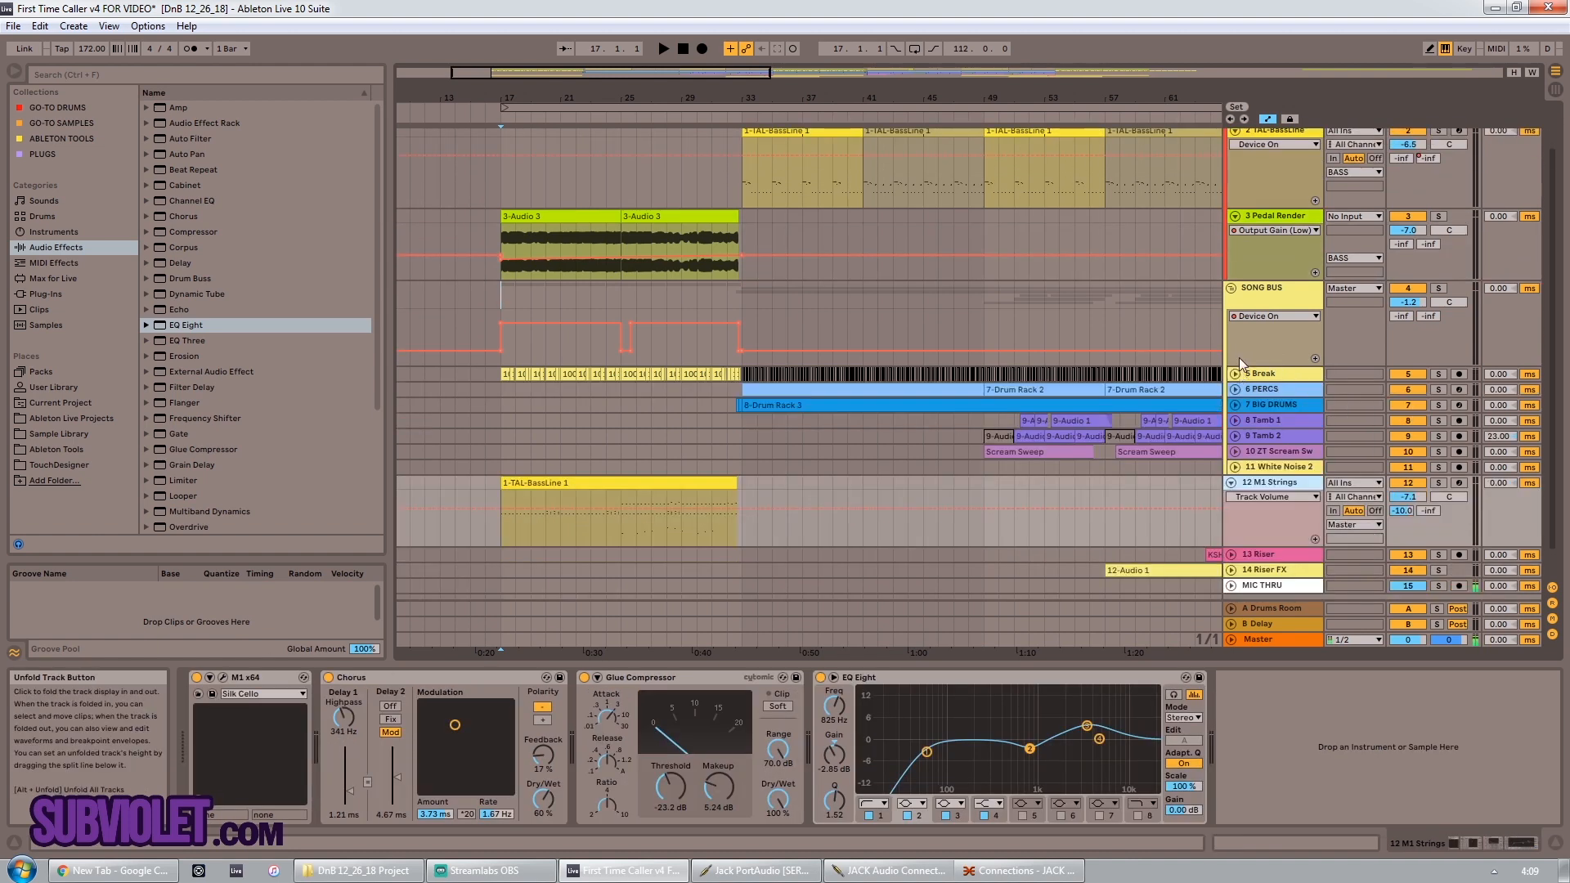
left_click(1234, 216)
left_click(1233, 427)
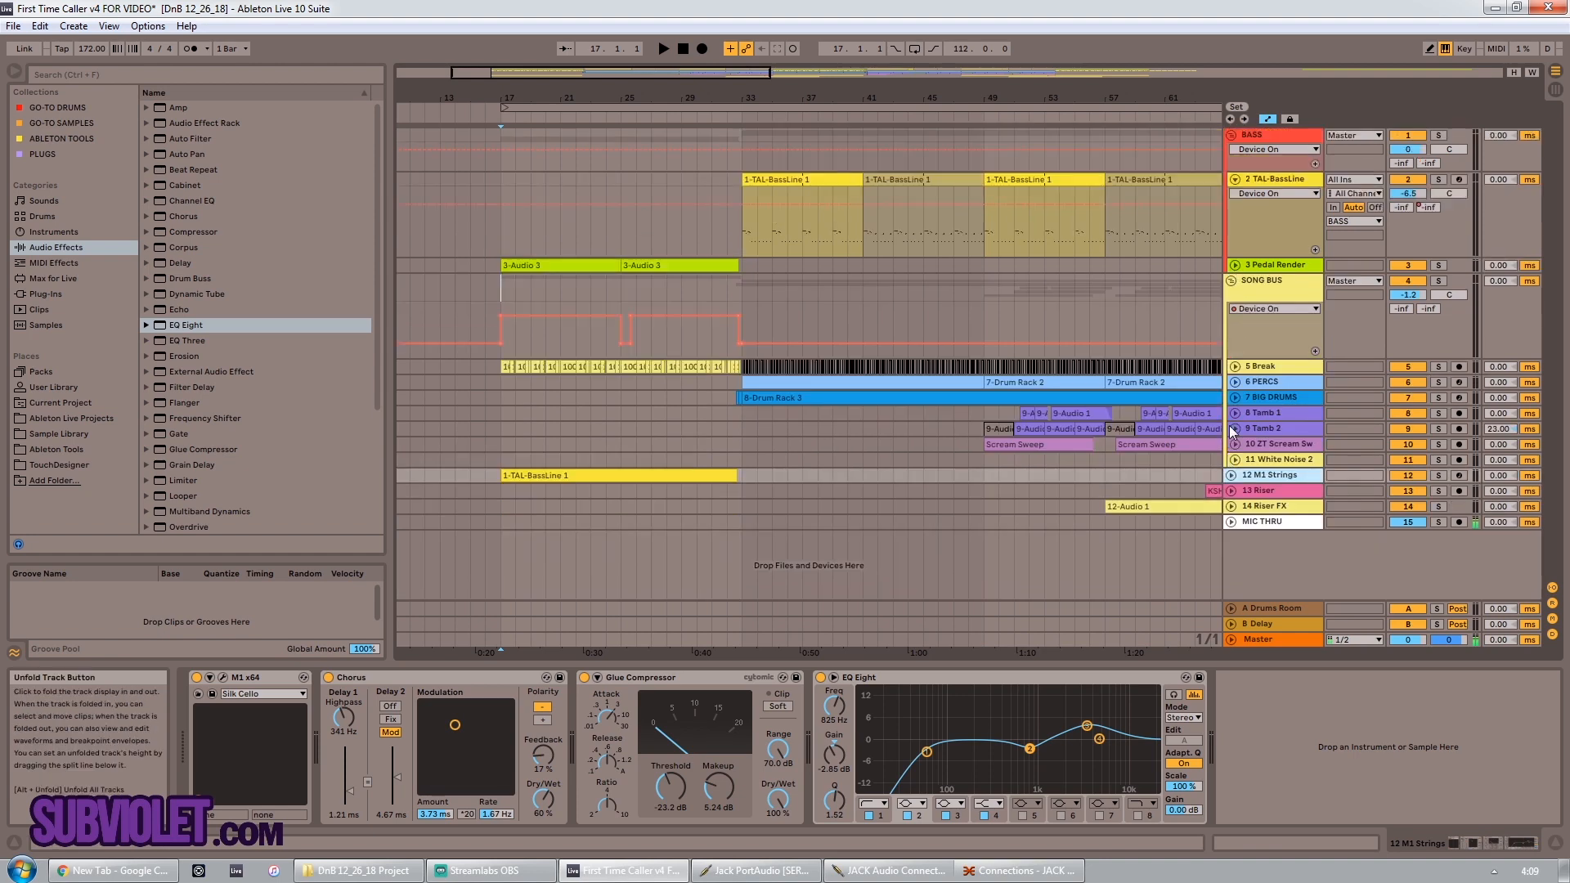
left_click(1234, 178)
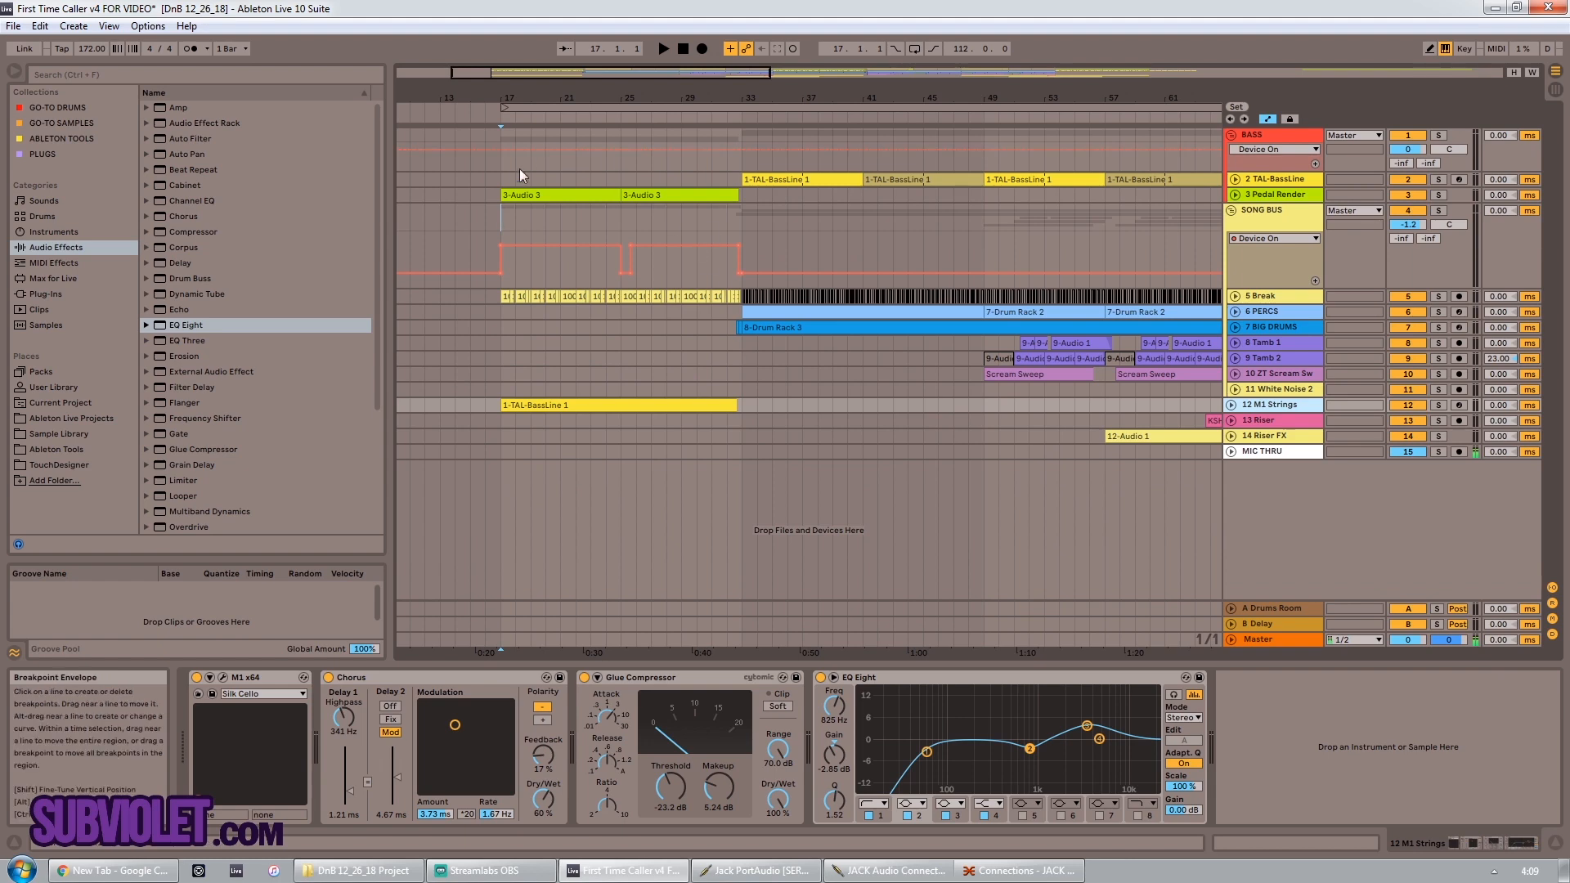
left_click_drag(500, 174, 709, 173)
left_click(737, 175)
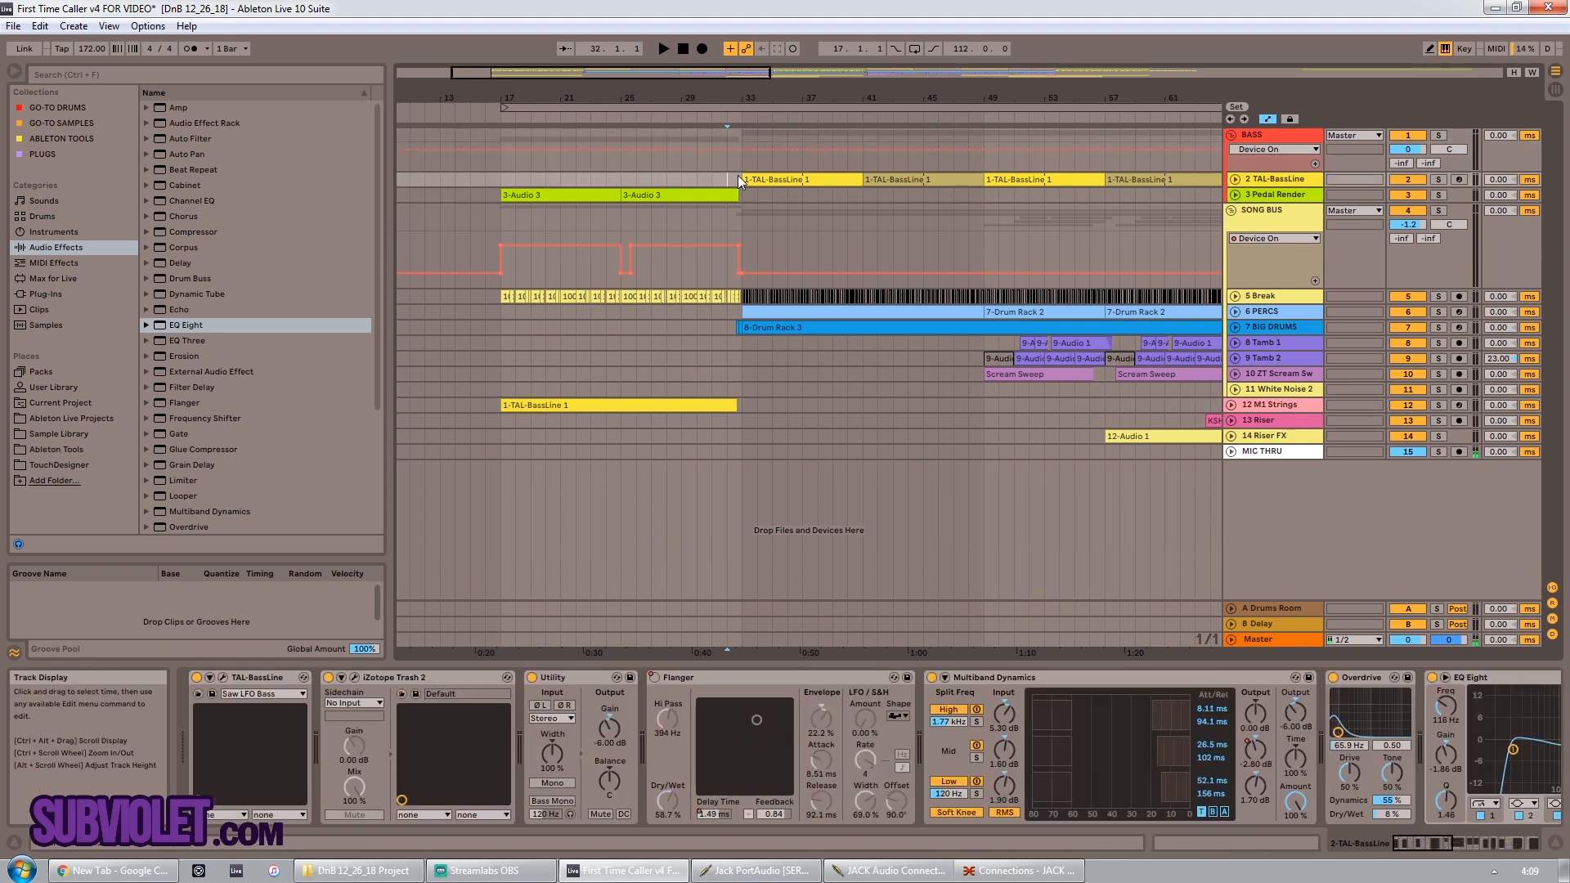
Step: Unfold BIG DRUMS after the intro and open its drum rack clip from bar 33 in the note editor
left_click_drag(531, 67, 620, 78)
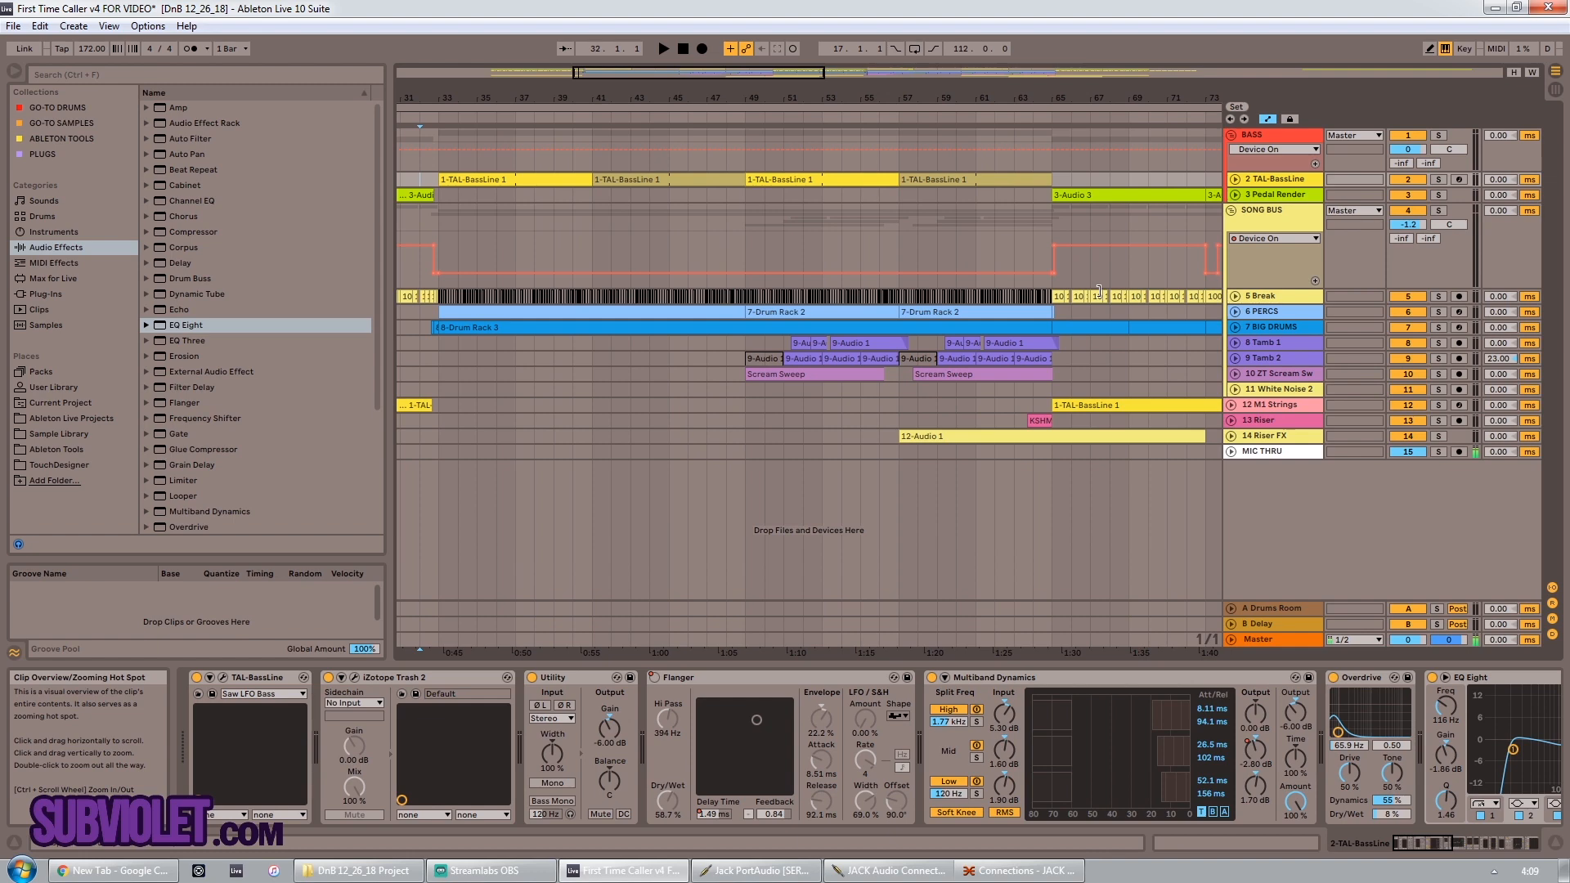
left_click(1236, 327)
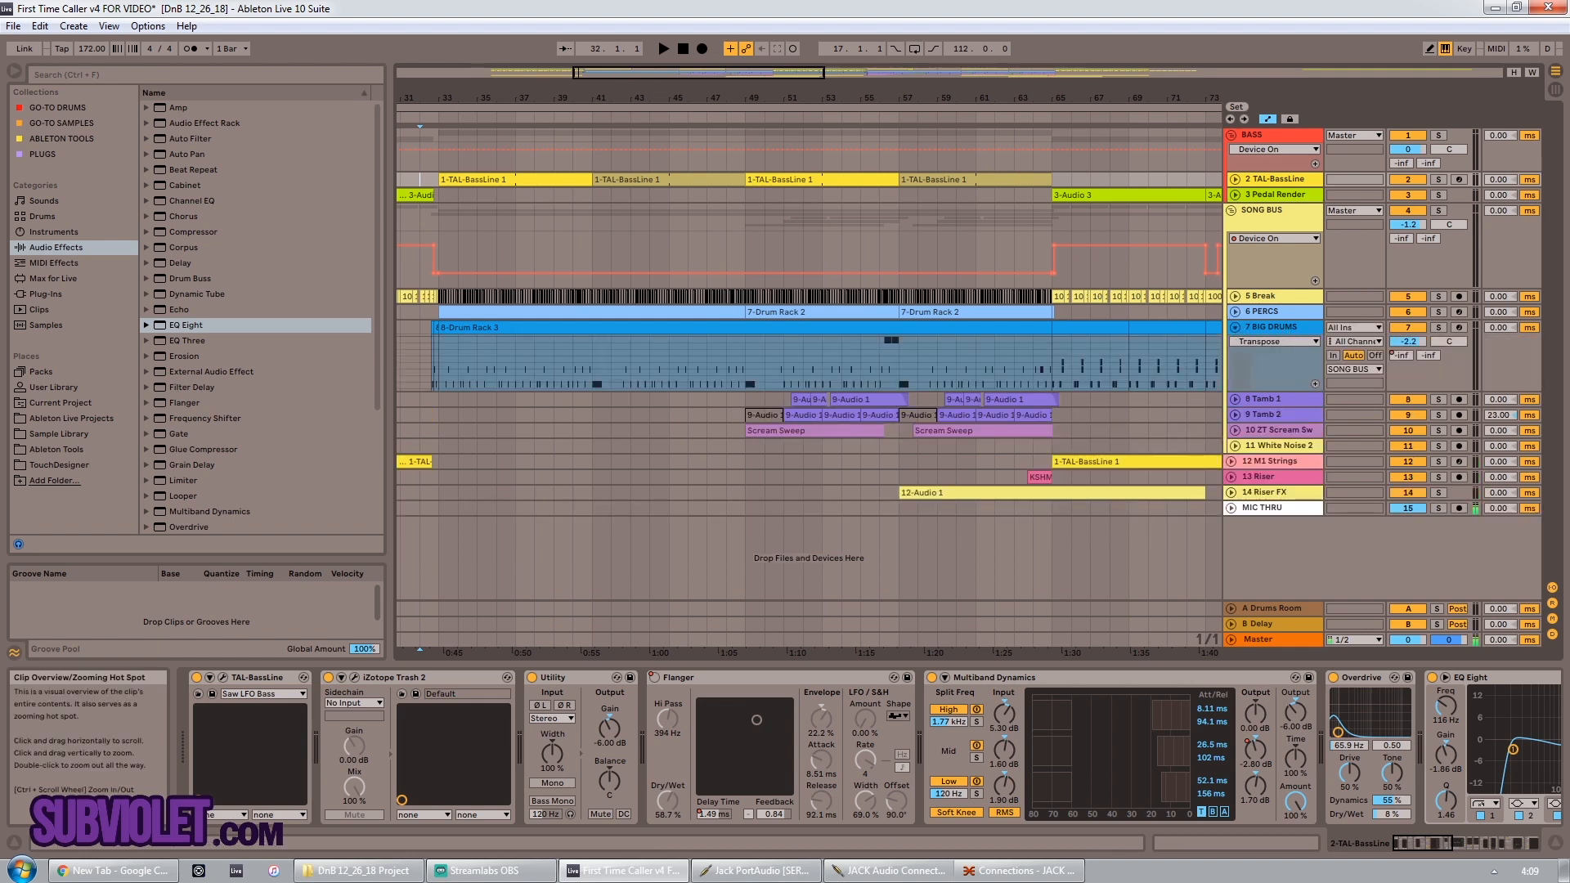
left_click_drag(611, 72, 655, 91)
left_click(657, 329)
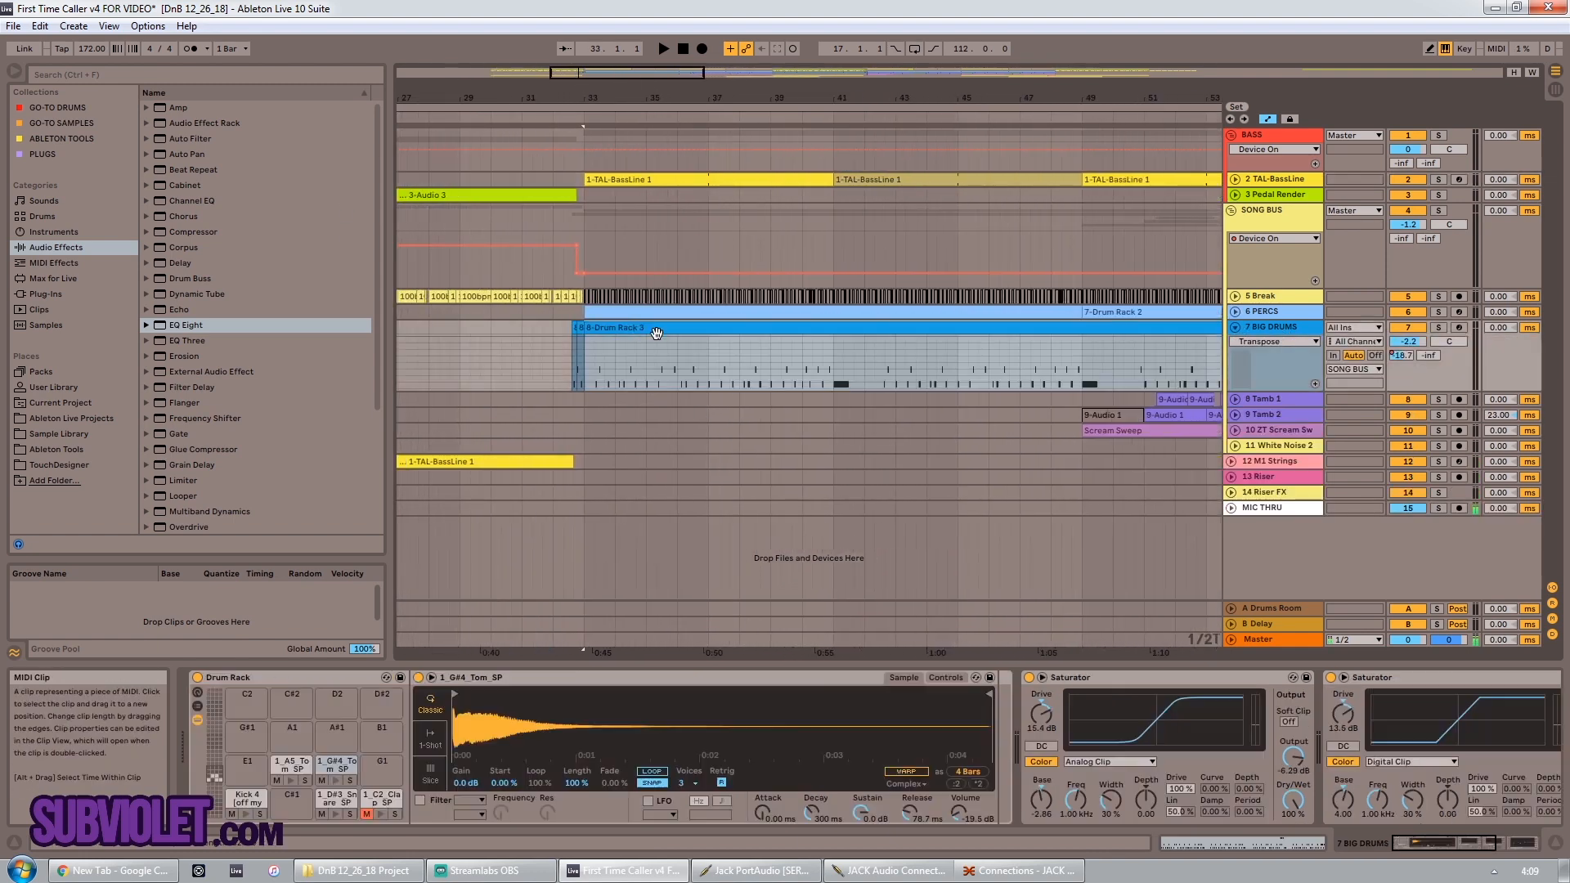
left_click(1269, 838)
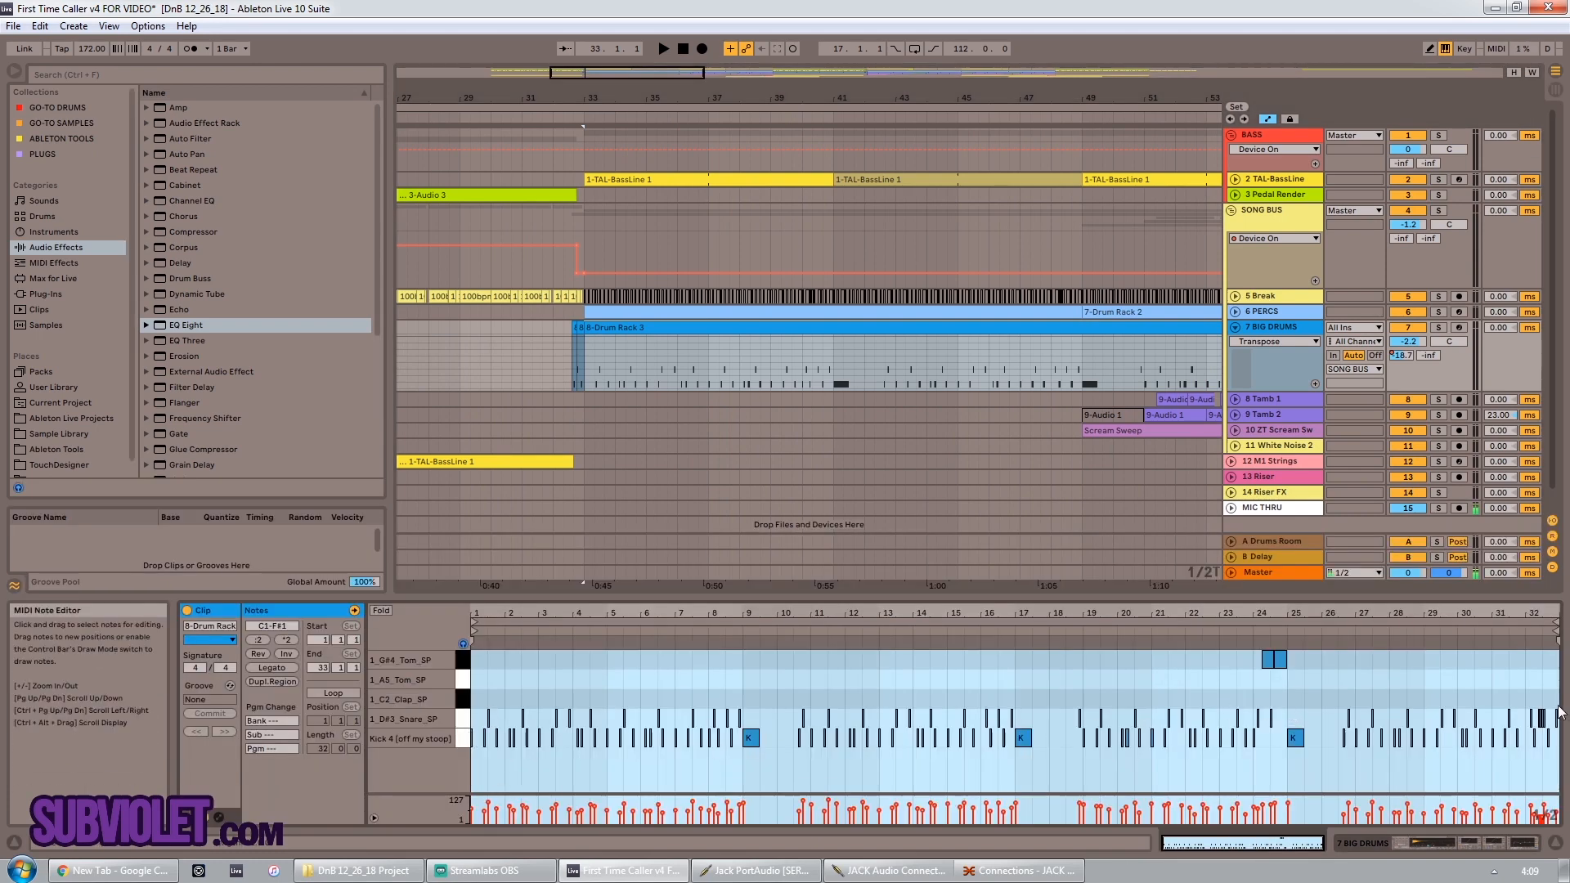
Step: Try compressing the clip's 1_D#3_Snare_SP notes into half their time span, play the result, and undo it
left_click_drag(1560, 711, 468, 715)
left_click(259, 639)
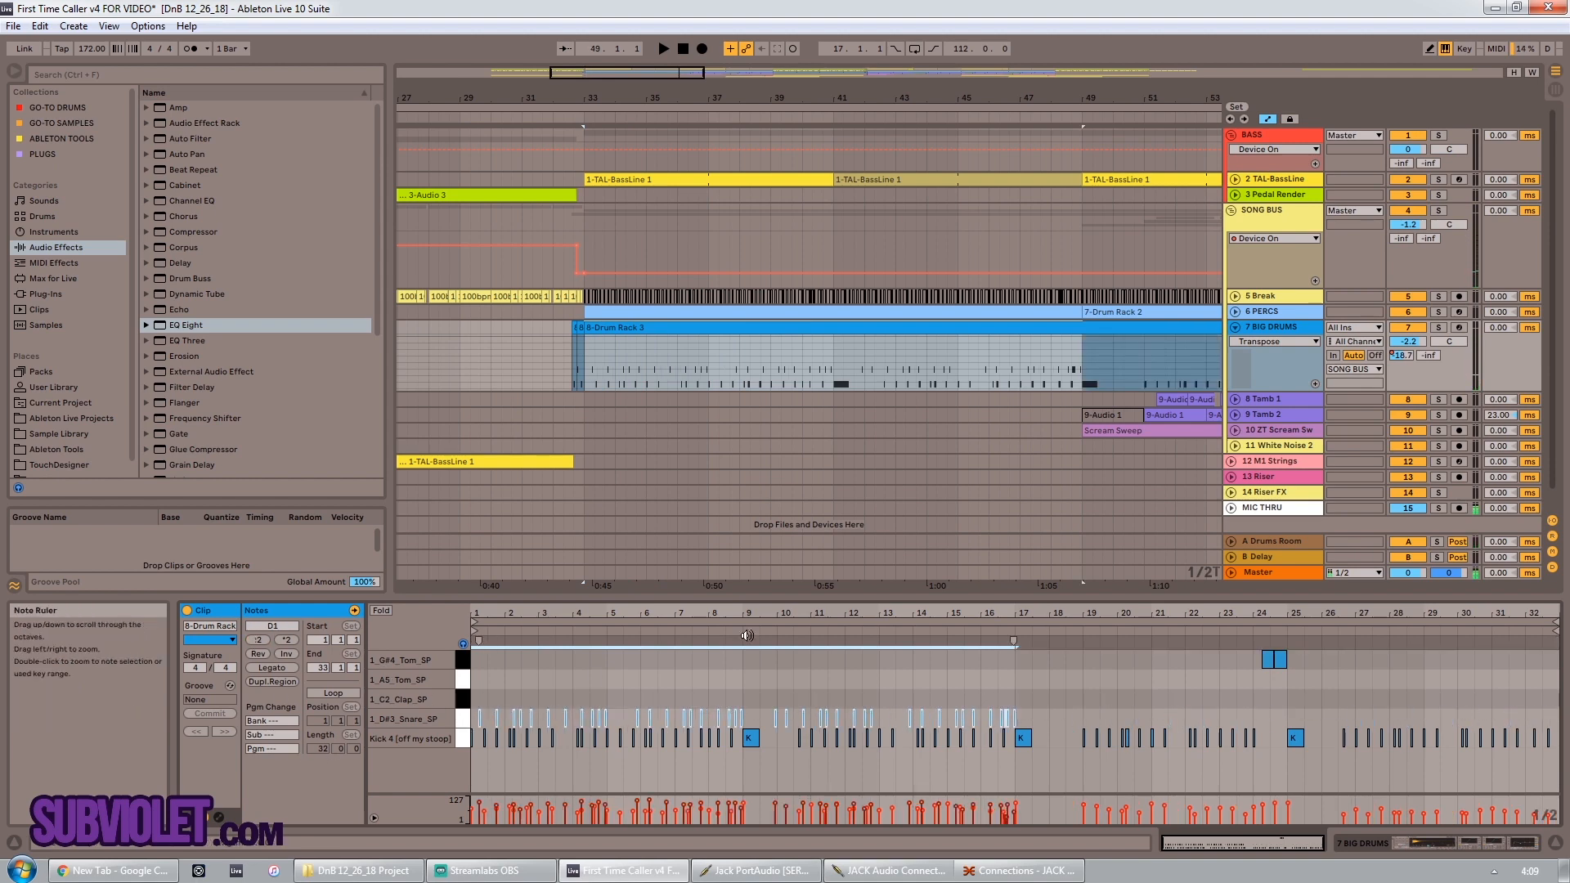
key("space")
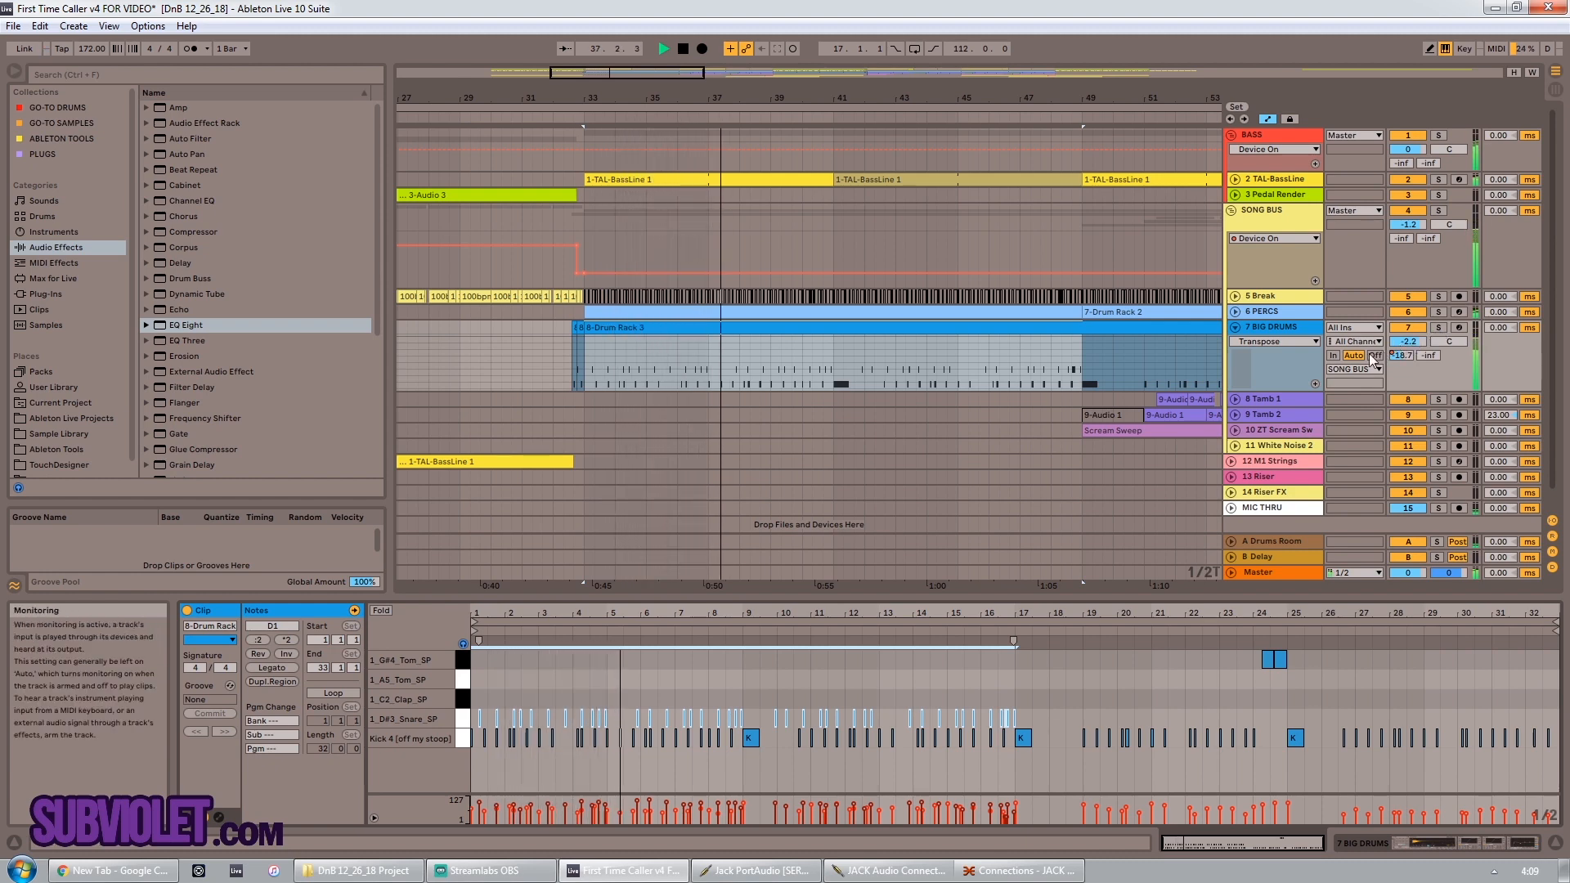
key("space")
key("ctrl+z")
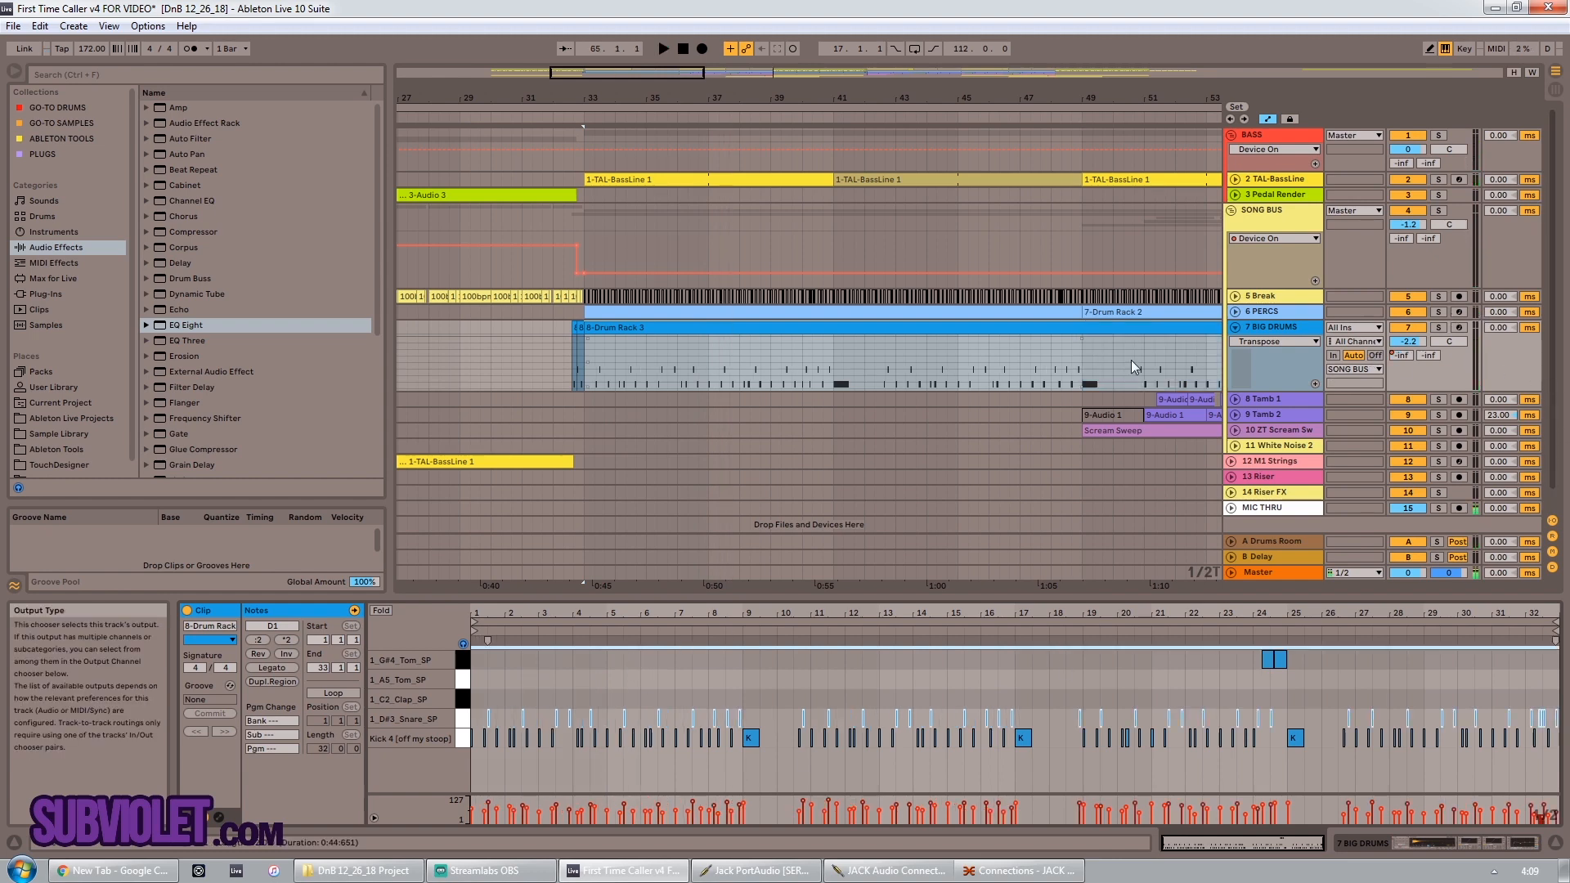
Step: Unfold the PERCS track and show the BIG DRUMS device chain through its two Saturators to the EQ Eight
left_click(1234, 311)
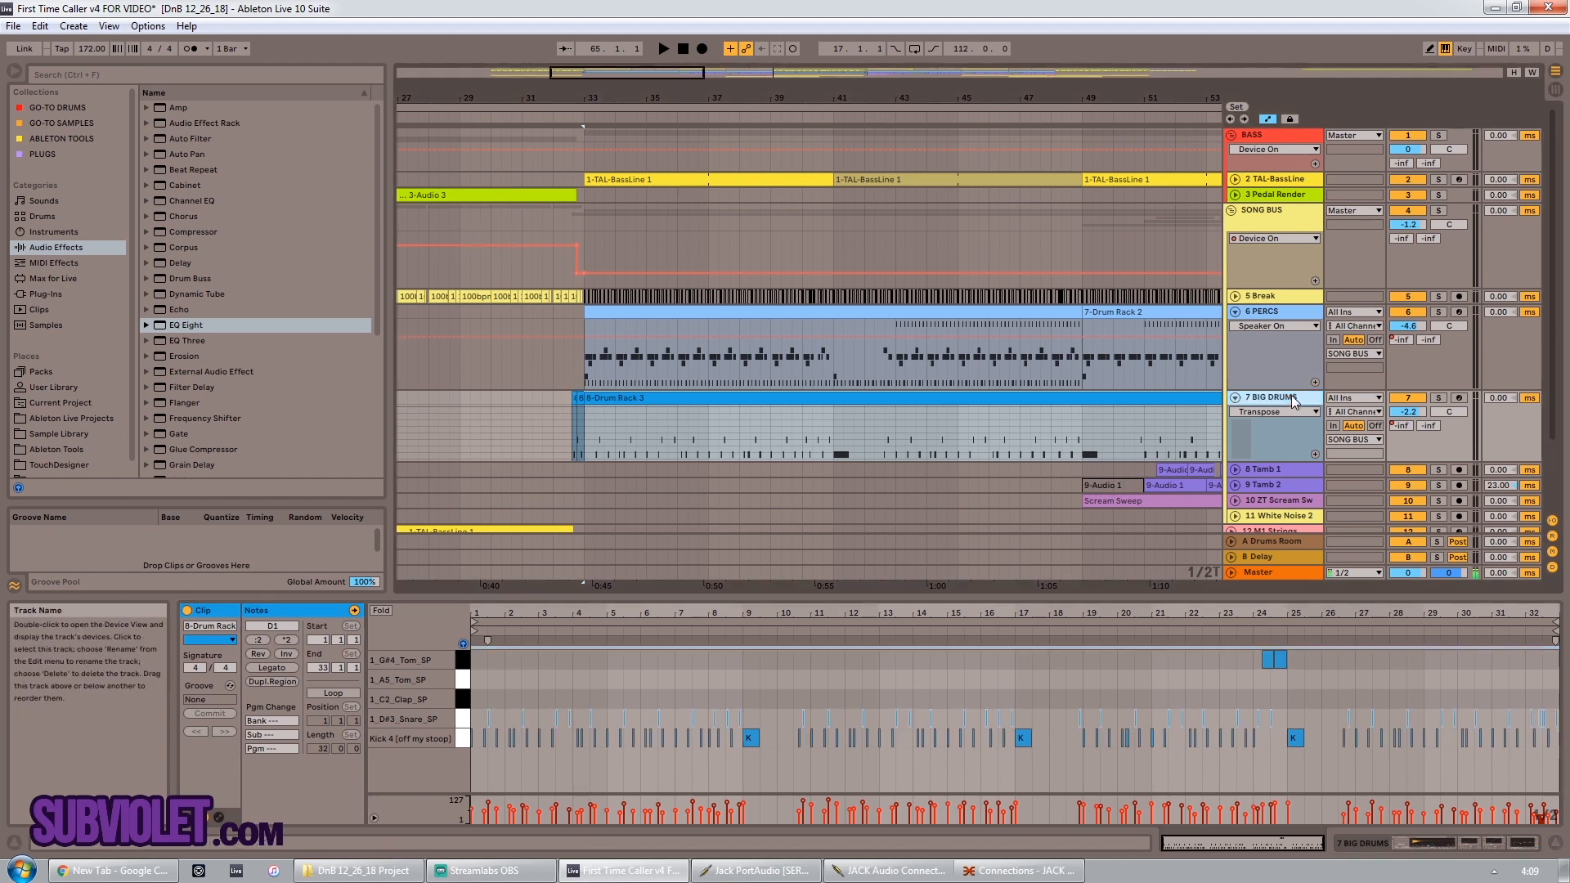
left_click(1472, 842)
left_click_drag(1472, 842, 1512, 846)
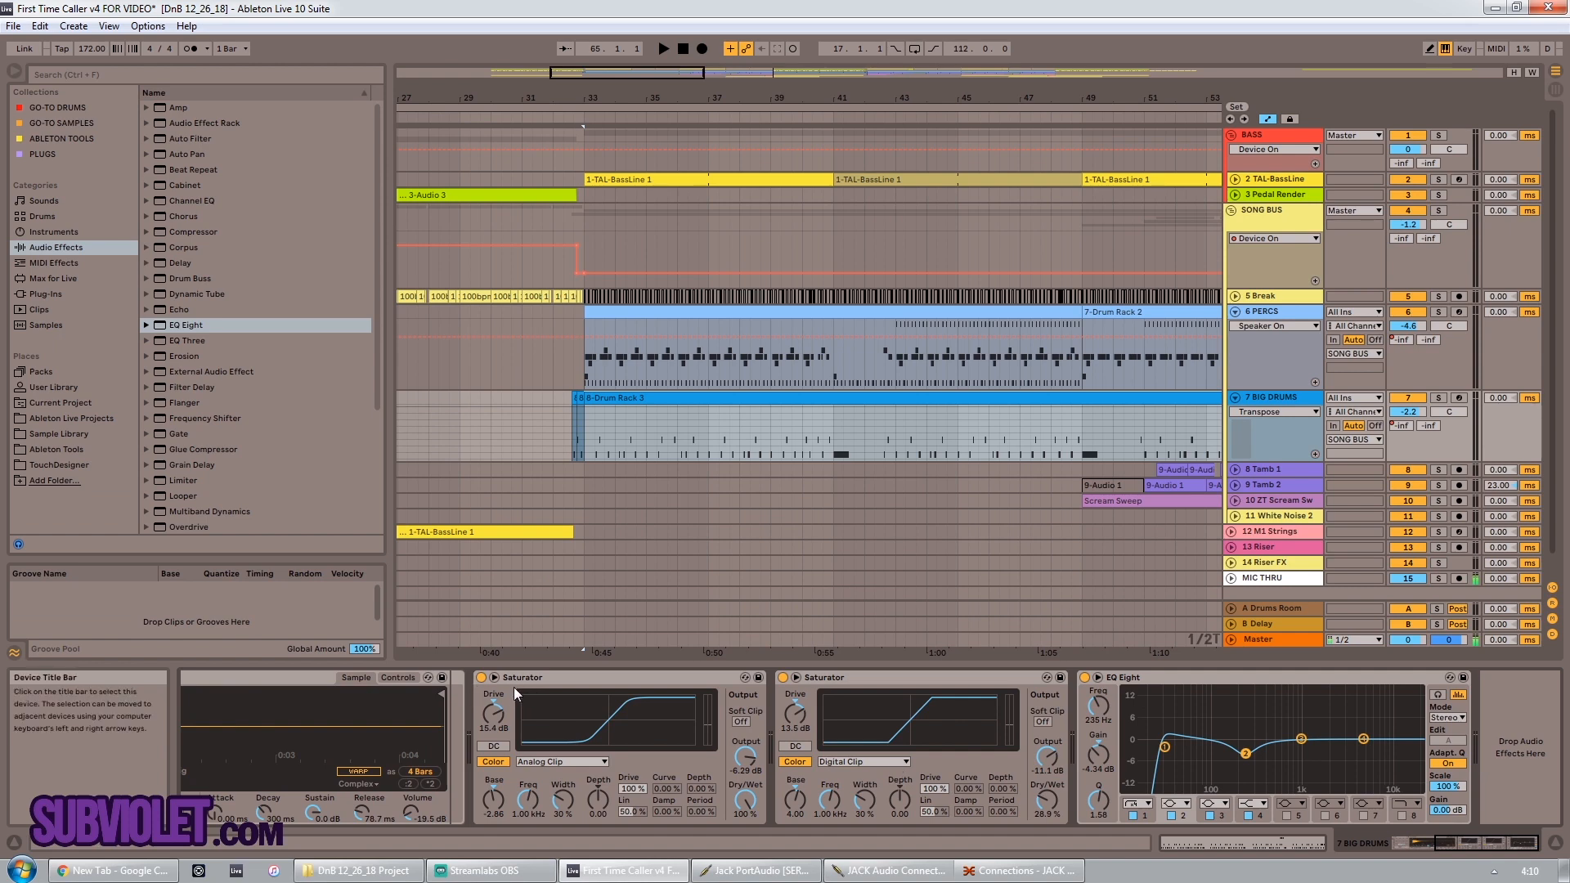
Step: Show the TAL-BassLine devices, and the PERCS device chain from its final Utility back to the Velocity device
left_click(1277, 178)
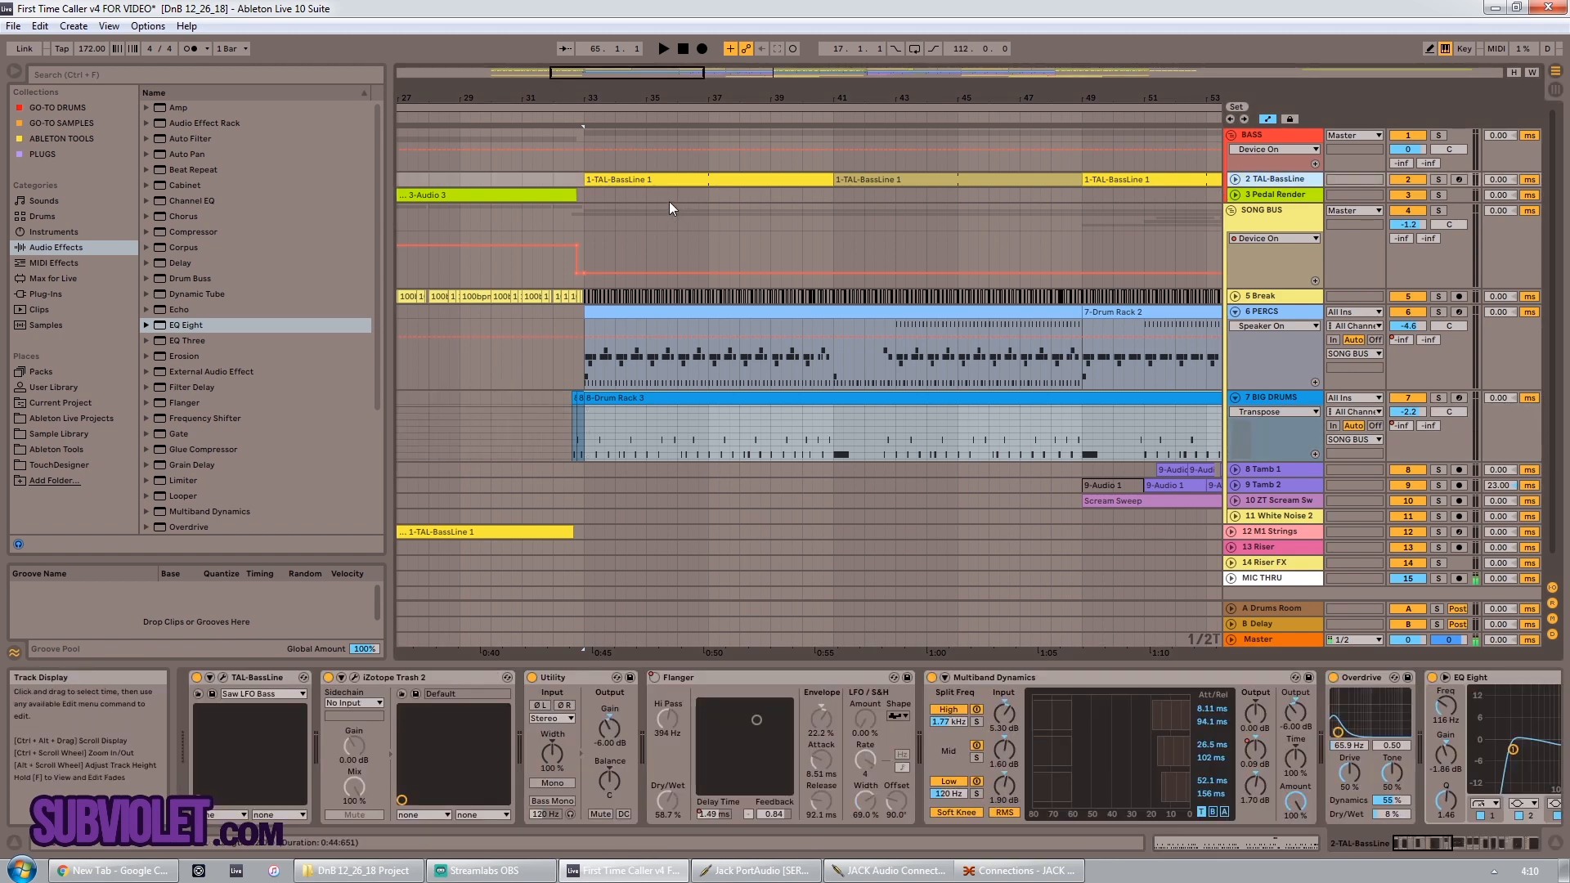
left_click(1272, 312)
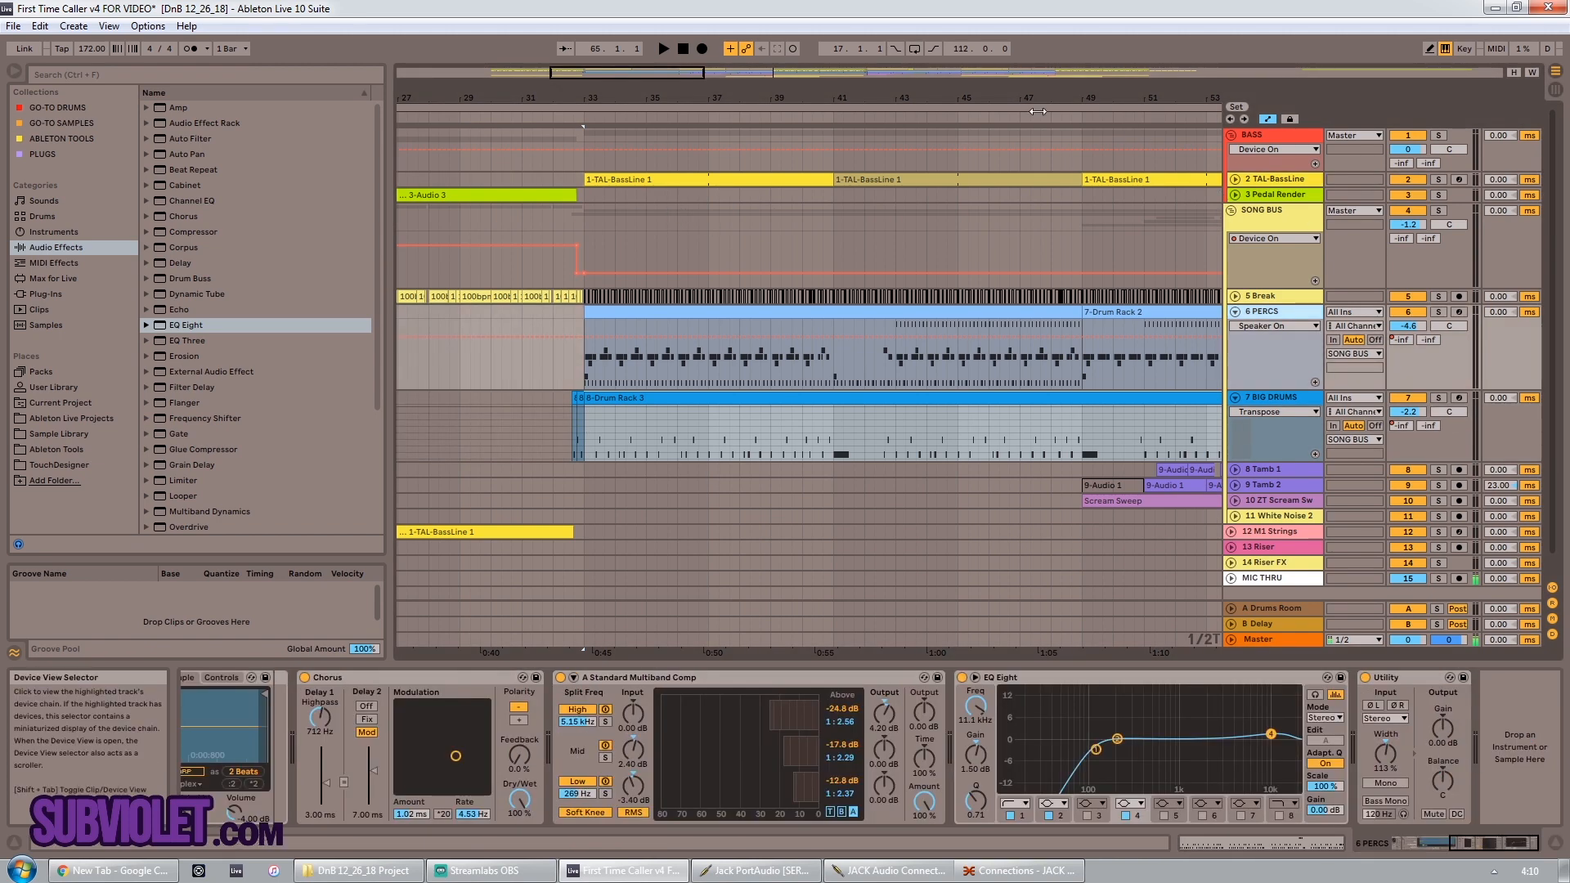
left_click_drag(651, 76, 683, 76)
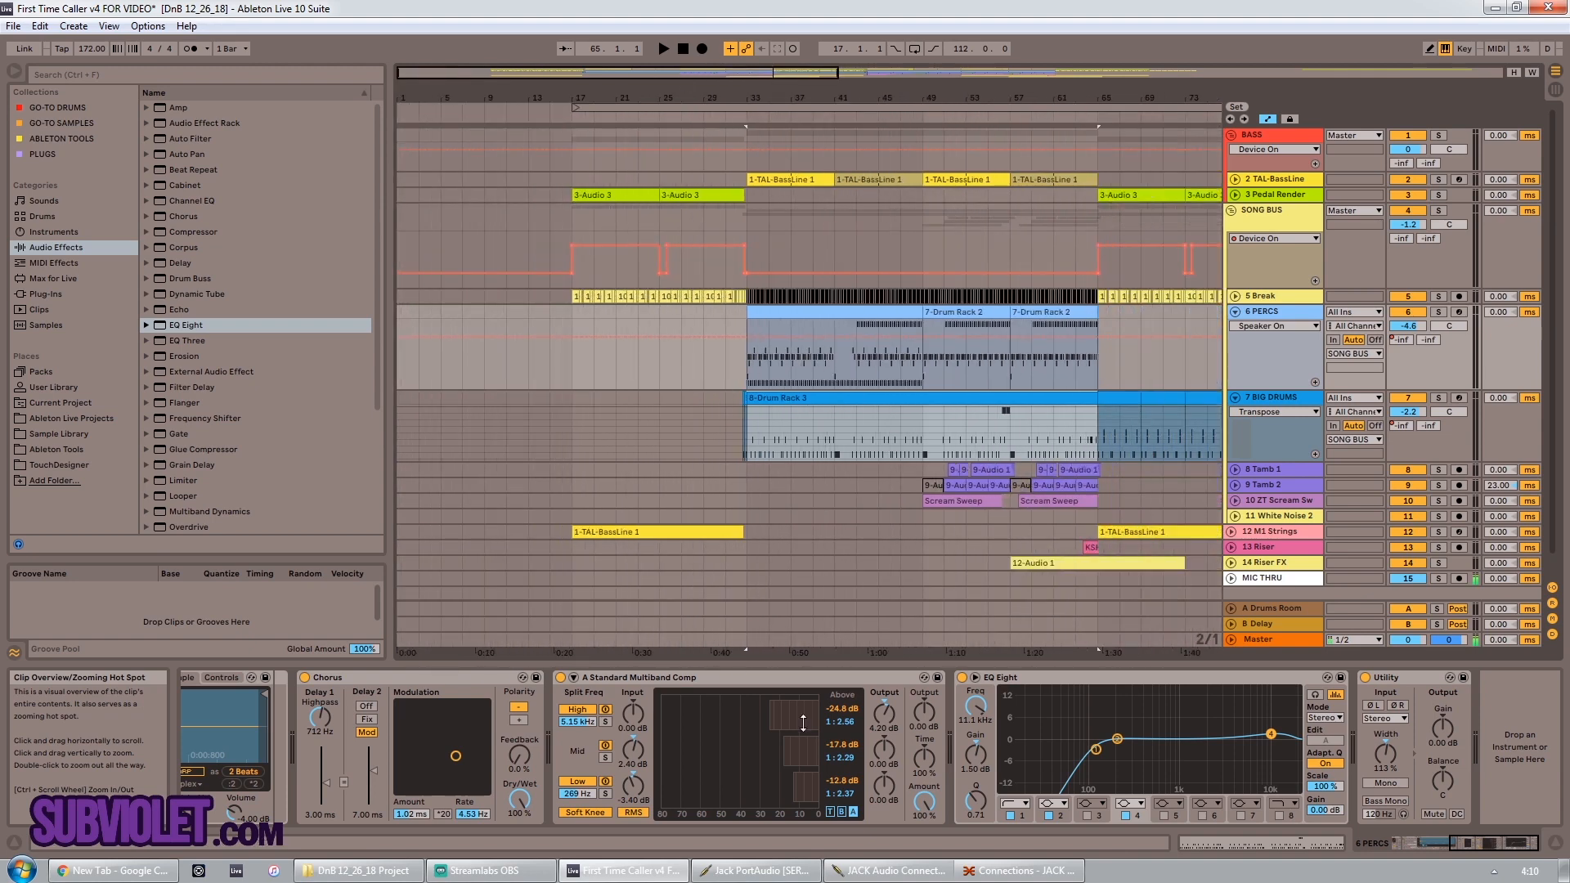
left_click_drag(1469, 845, 1410, 845)
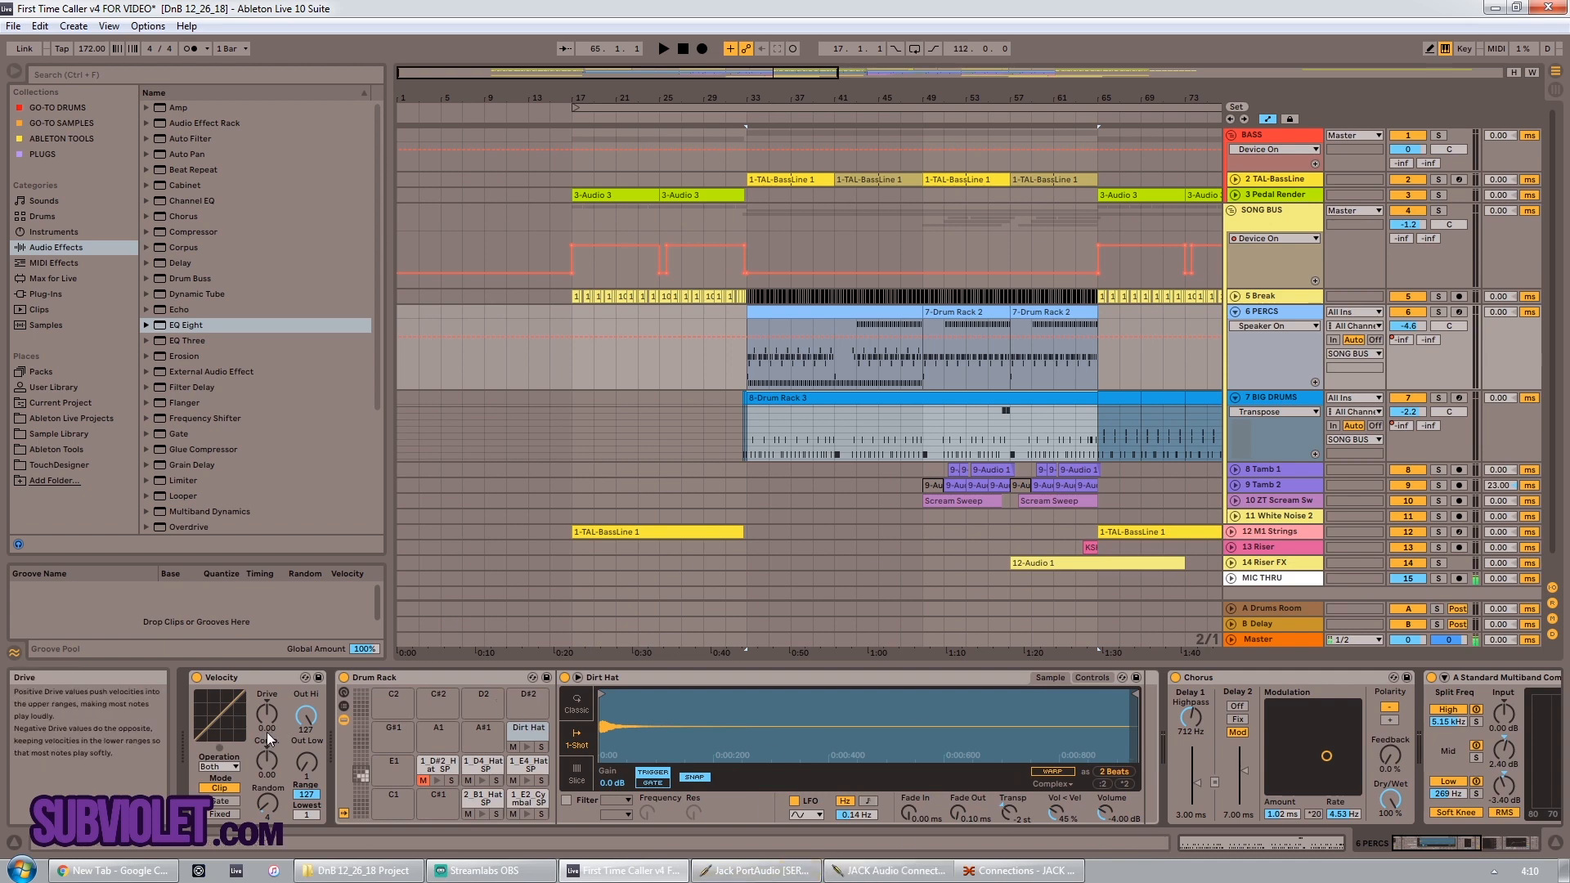
Step: Inspect the PERCS Drum Rack's hat and cymbal pads, including 1_E2_Cymbal_SP, 1_E4_Hat_SP, 1_D4_Hat_SP and Dirt Hat
left_click(479, 798)
left_click(523, 799)
left_click(530, 766)
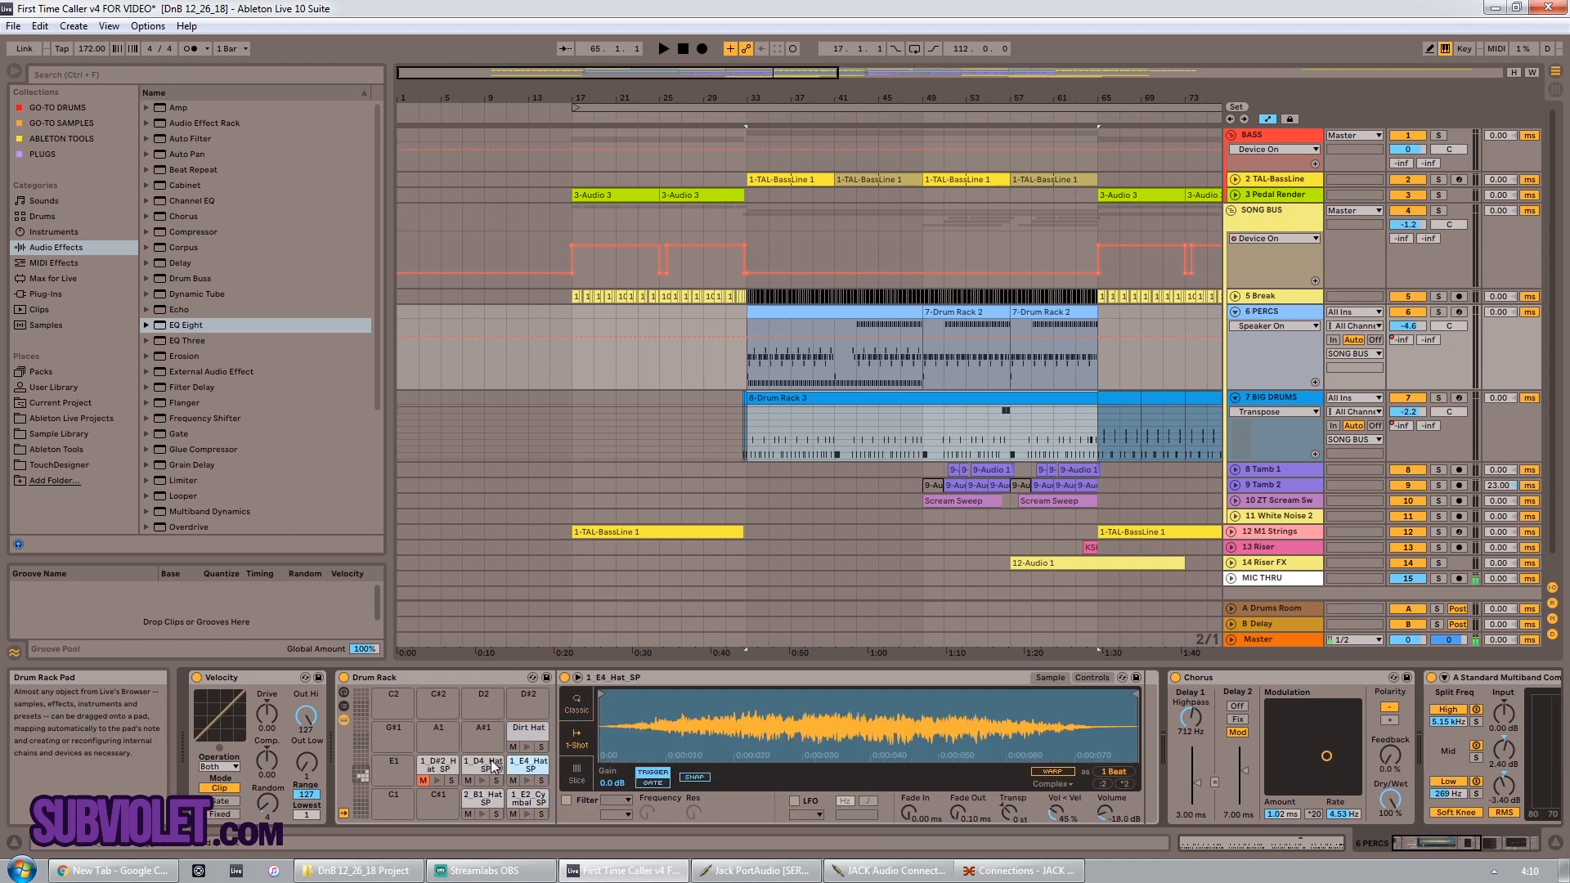
left_click(488, 765)
left_click(520, 731)
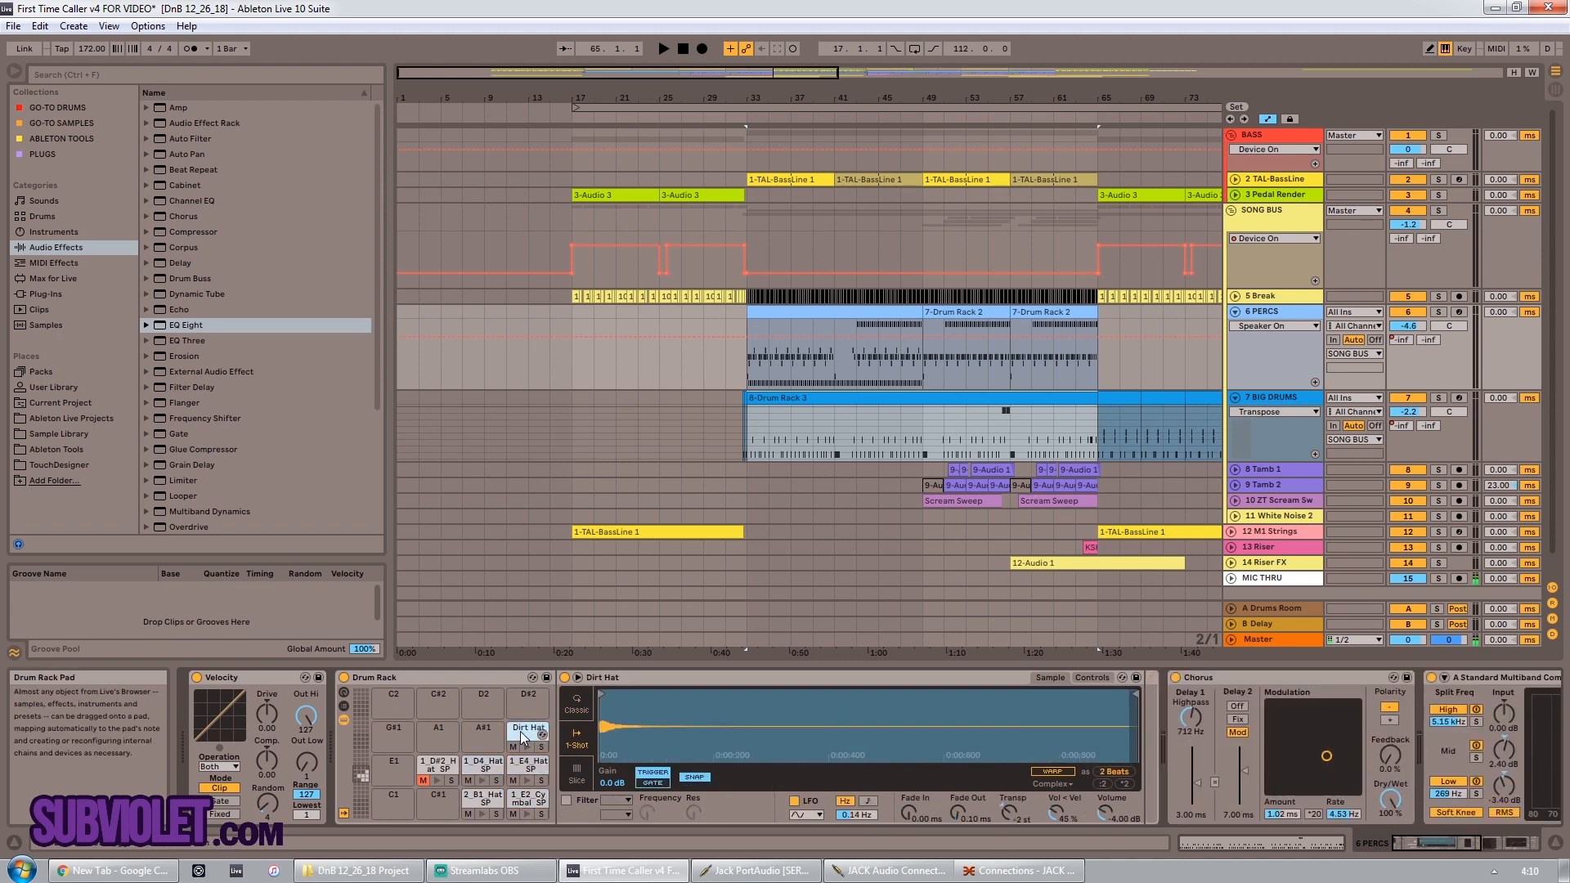
left_click(520, 767)
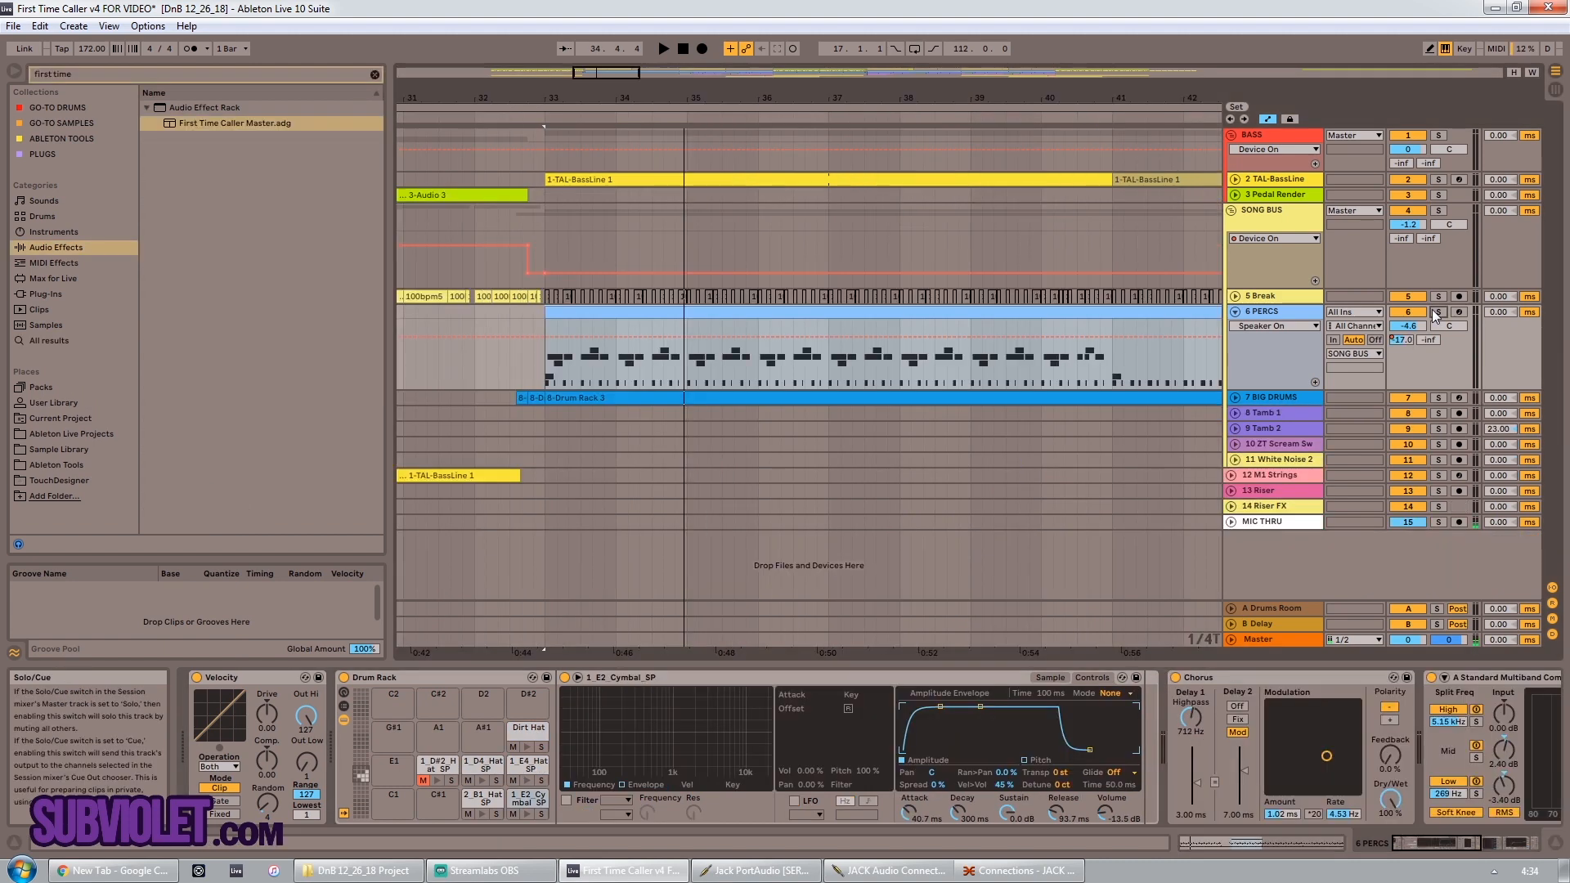
Step: Play the section from bar 33, solo the PERCS track during playback, and stop
key("space")
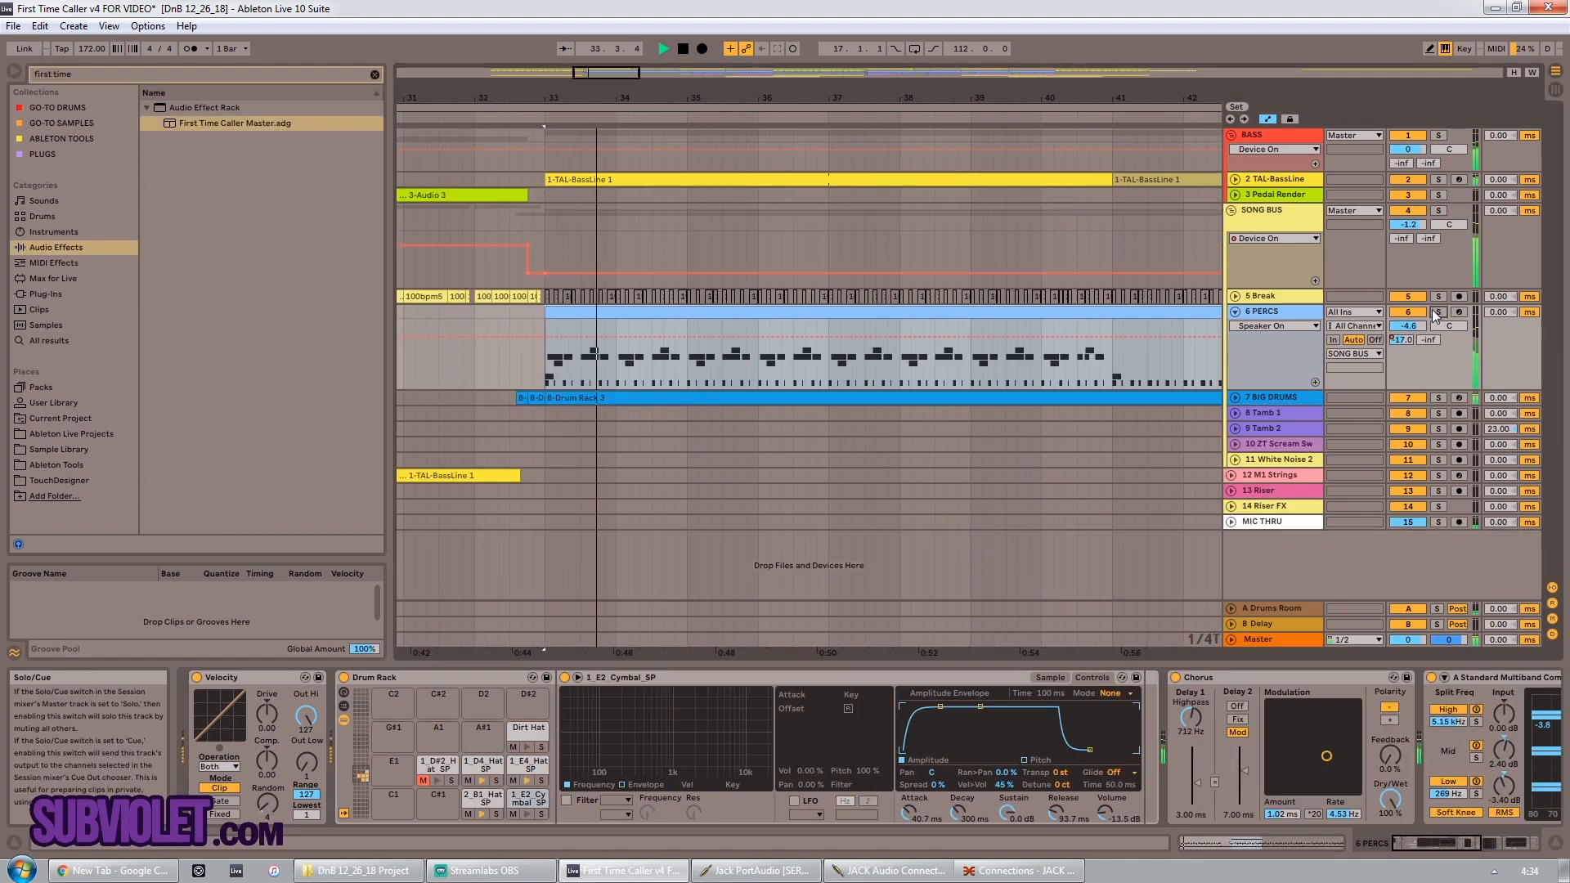
left_click(1436, 311)
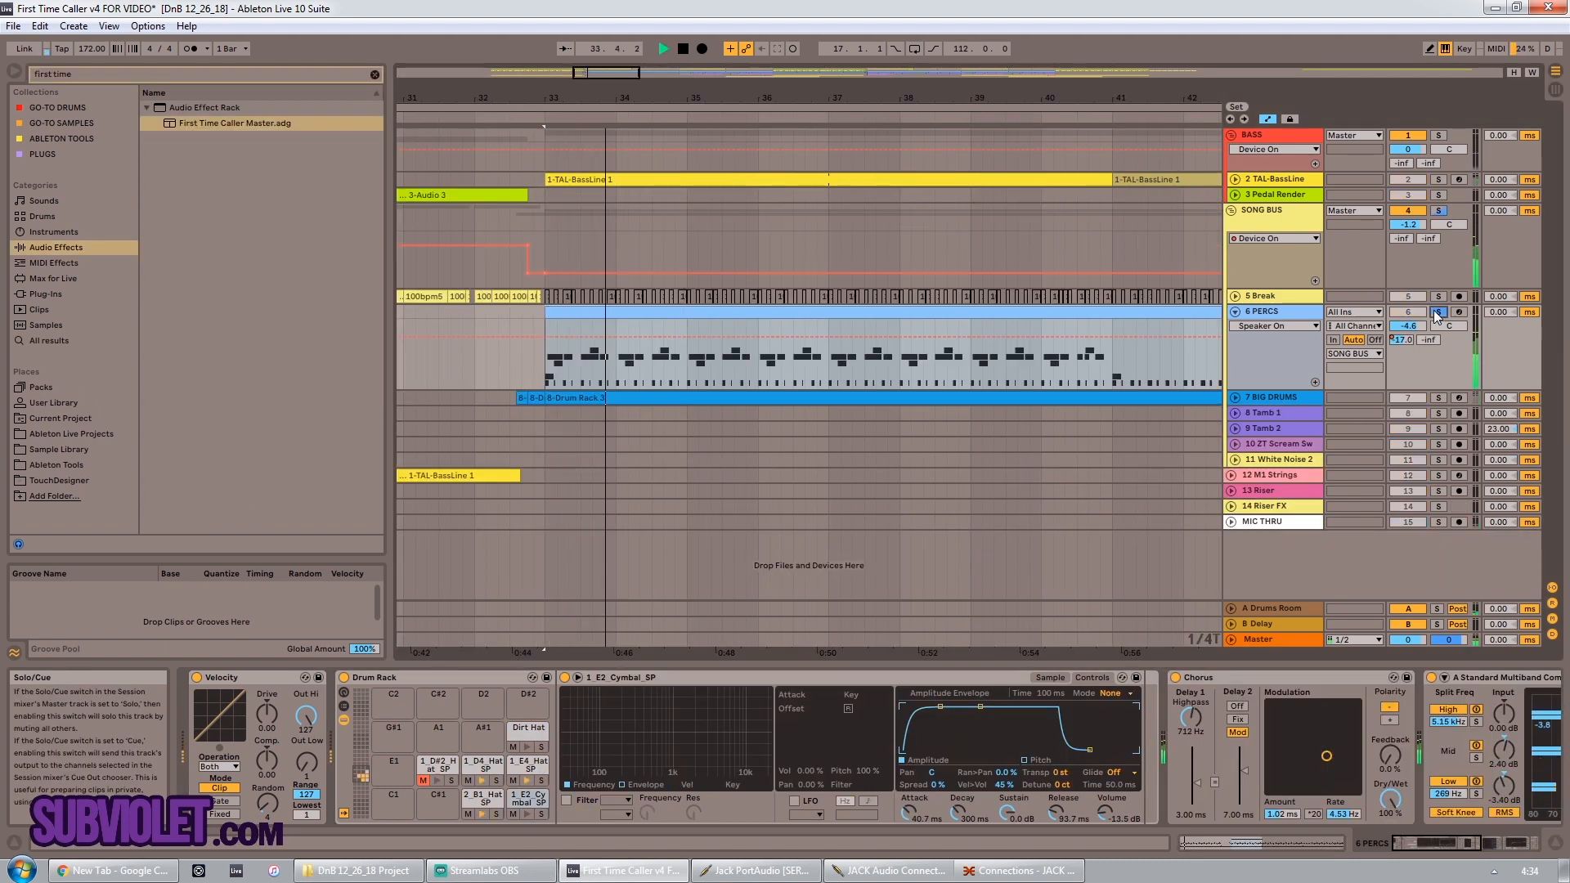
key("space")
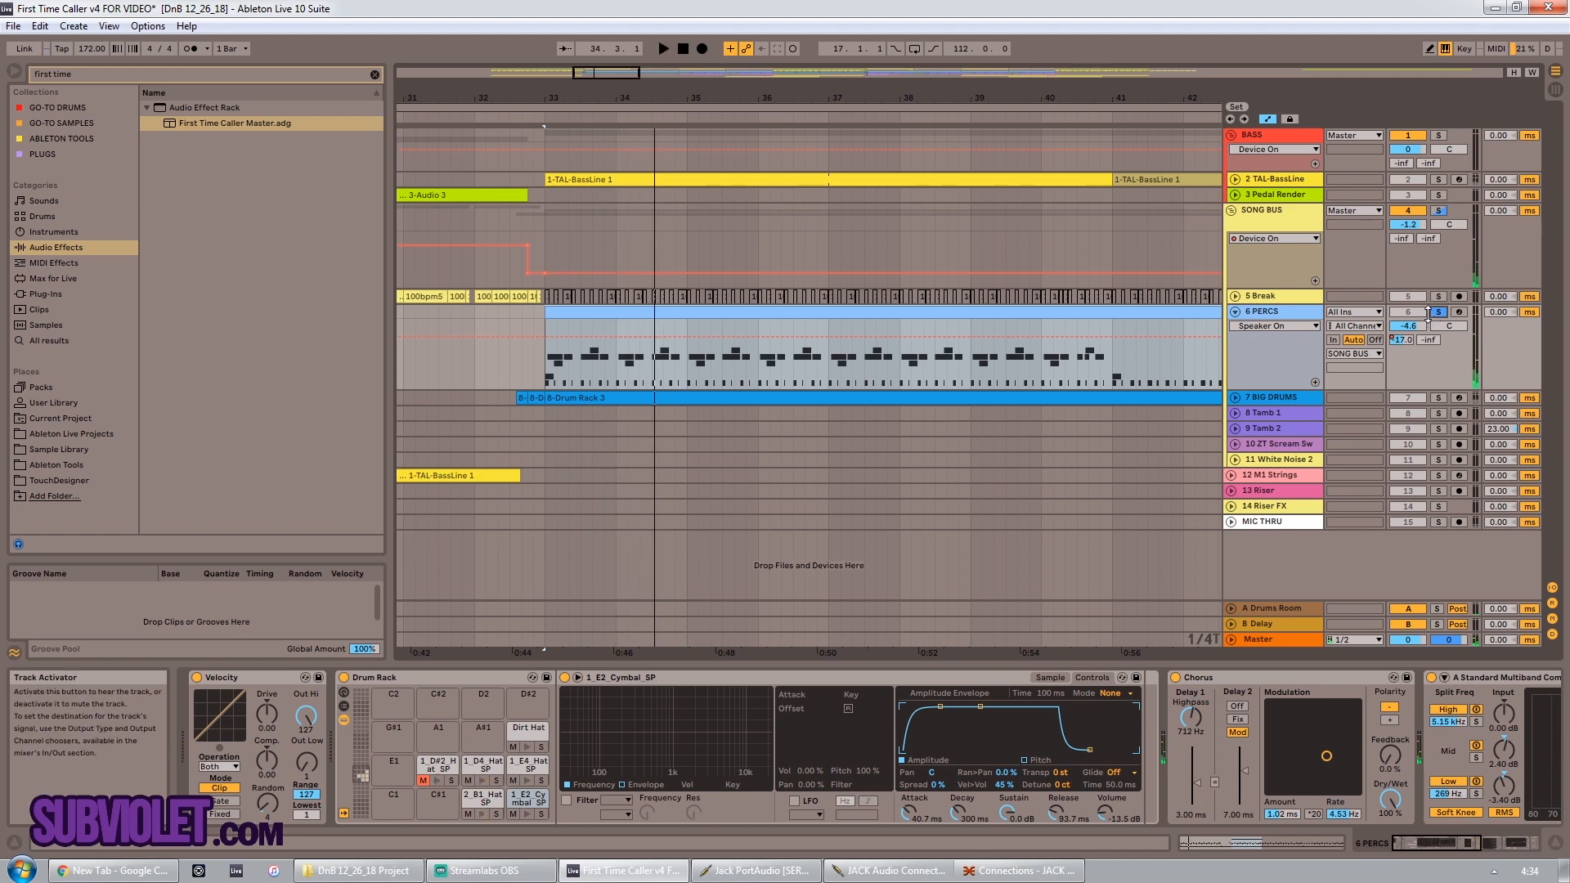
Step: Play the PERCS track in solo from bar 33, stop, and clear its solo
left_click(1437, 312)
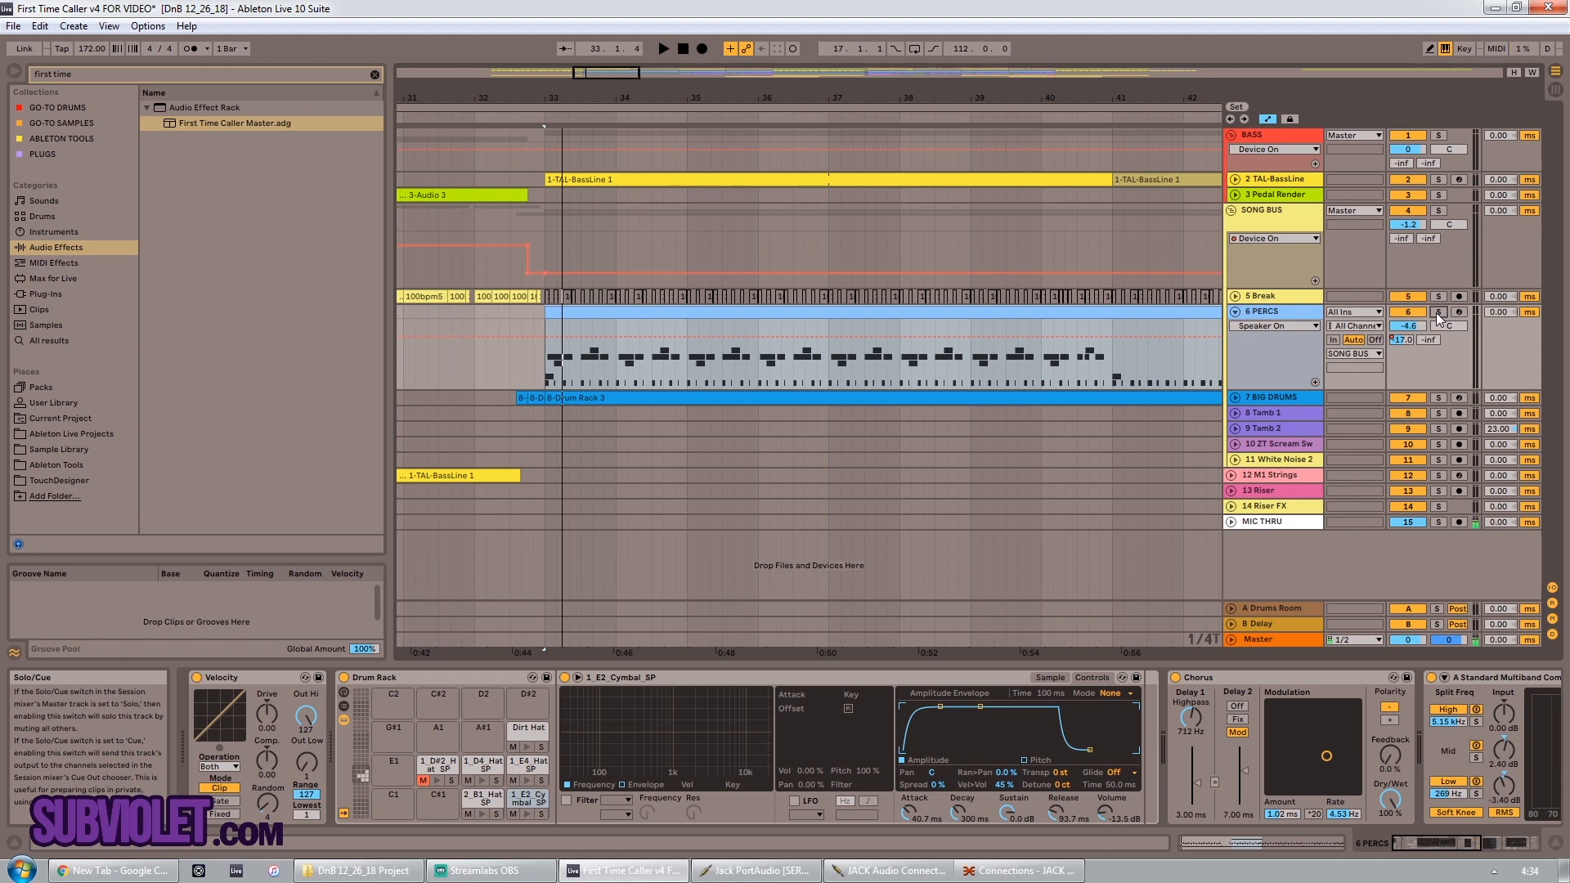
left_click(1437, 313)
key("space")
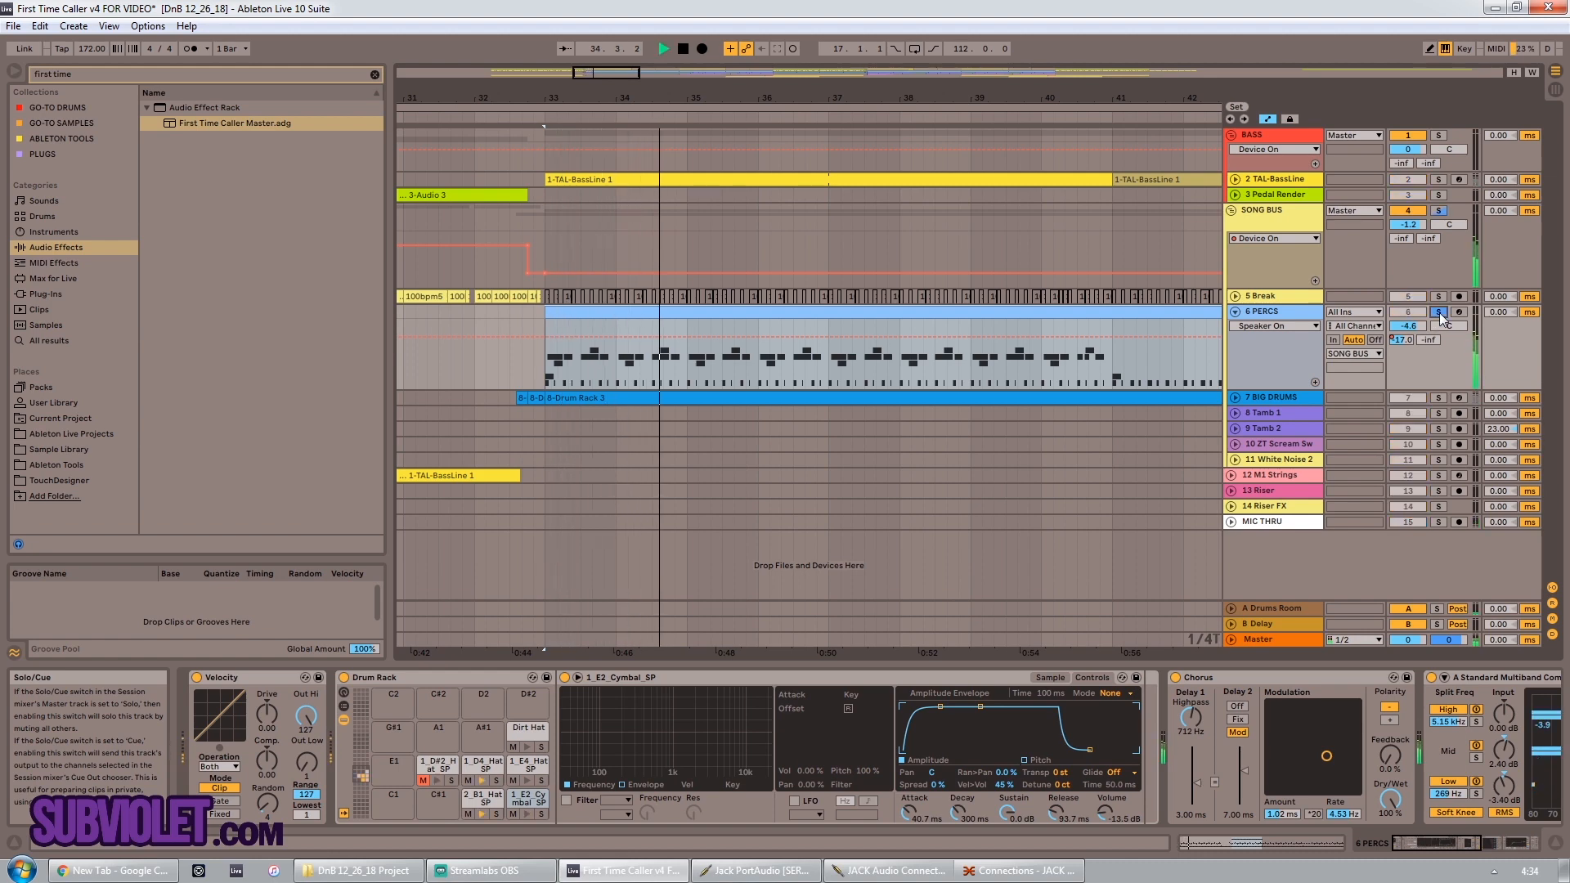
key("space")
left_click(1438, 313)
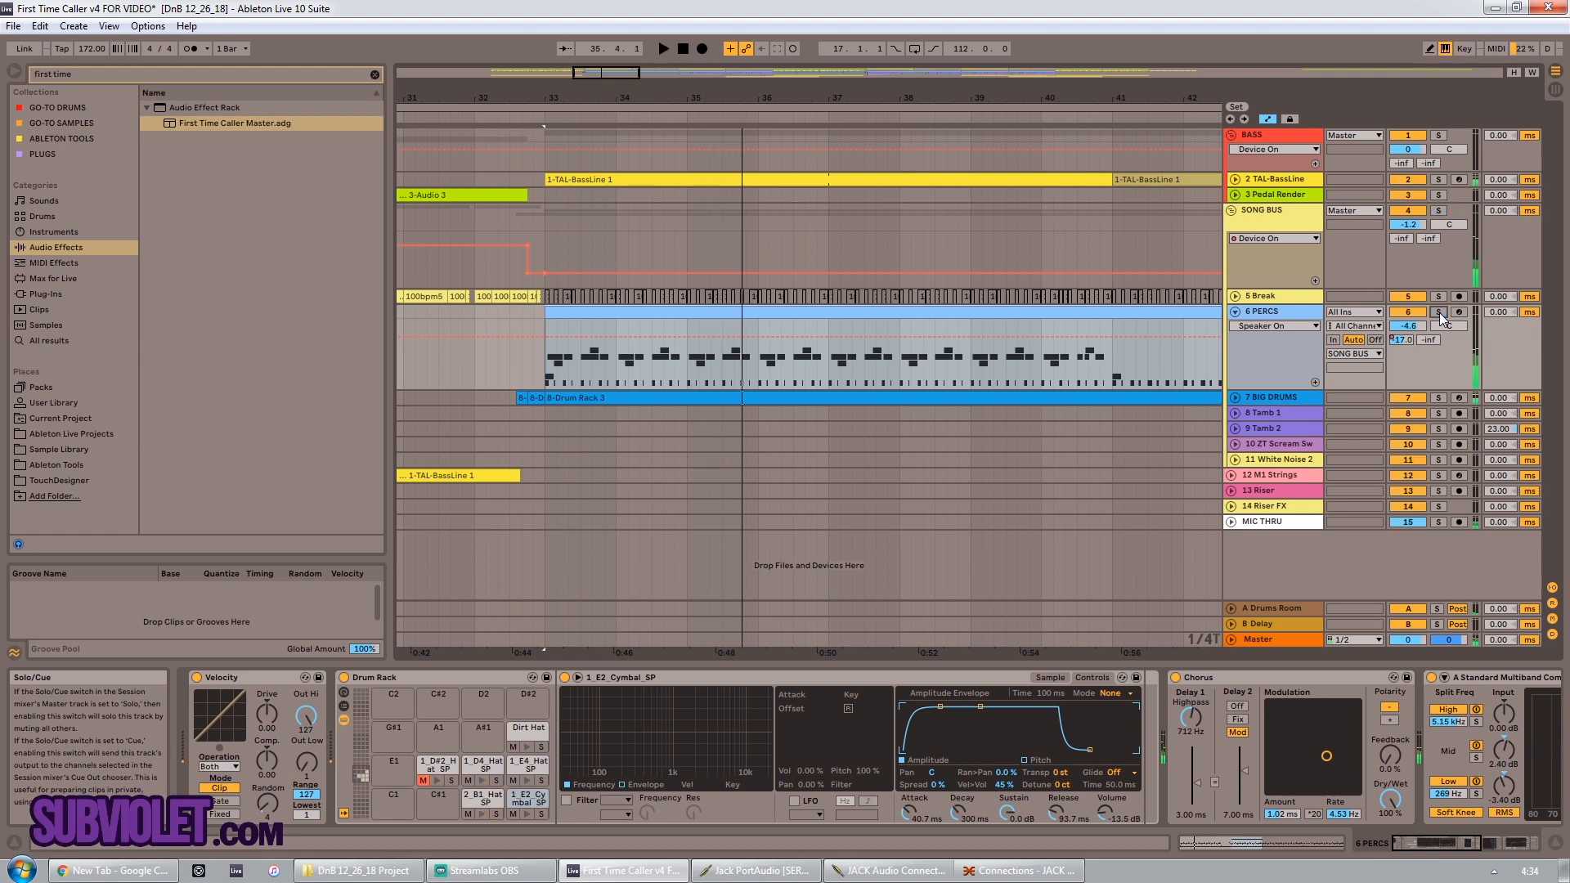
Step: Solo BIG DRUMS, unfold its track, and play it from bar 33 and from about bar 56, then clear the solo
left_click(1438, 398)
key("space")
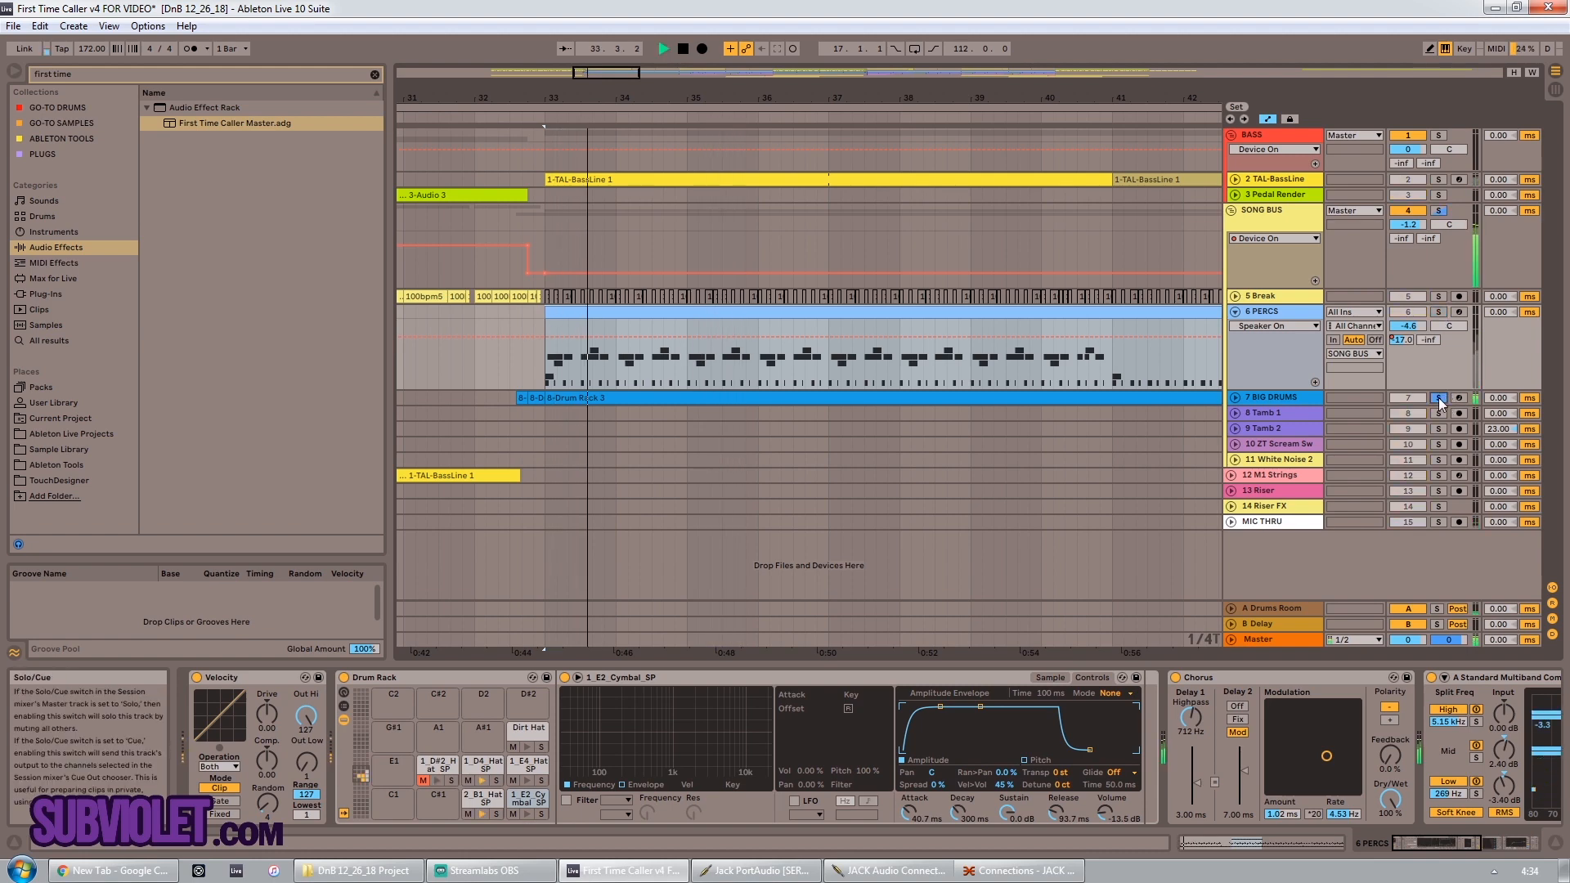
left_click(1235, 397)
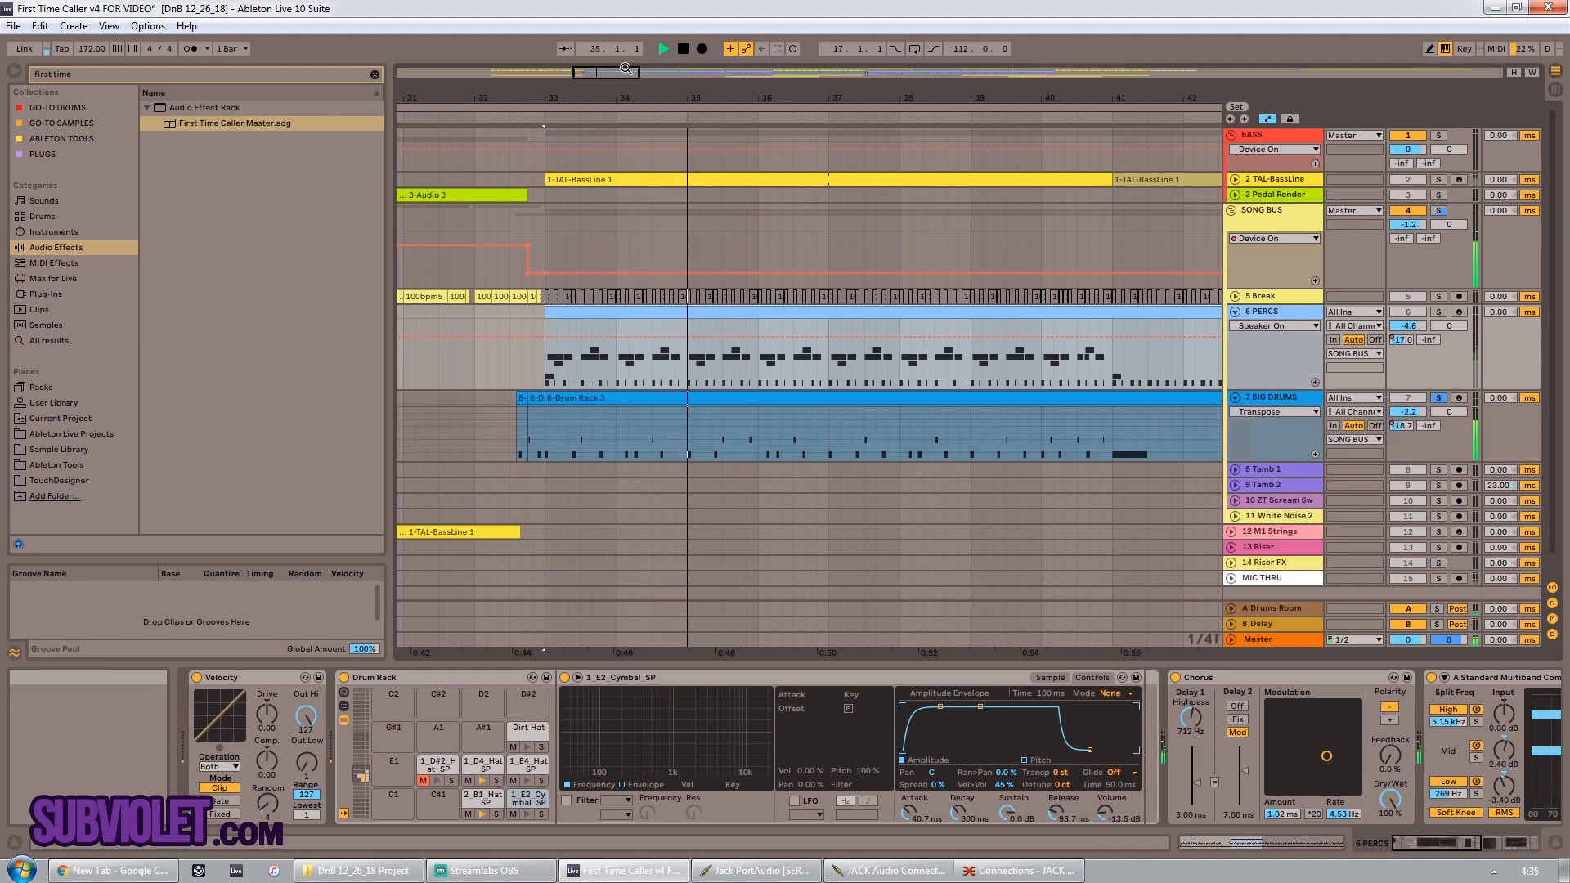
left_click_drag(948, 97, 581, 73)
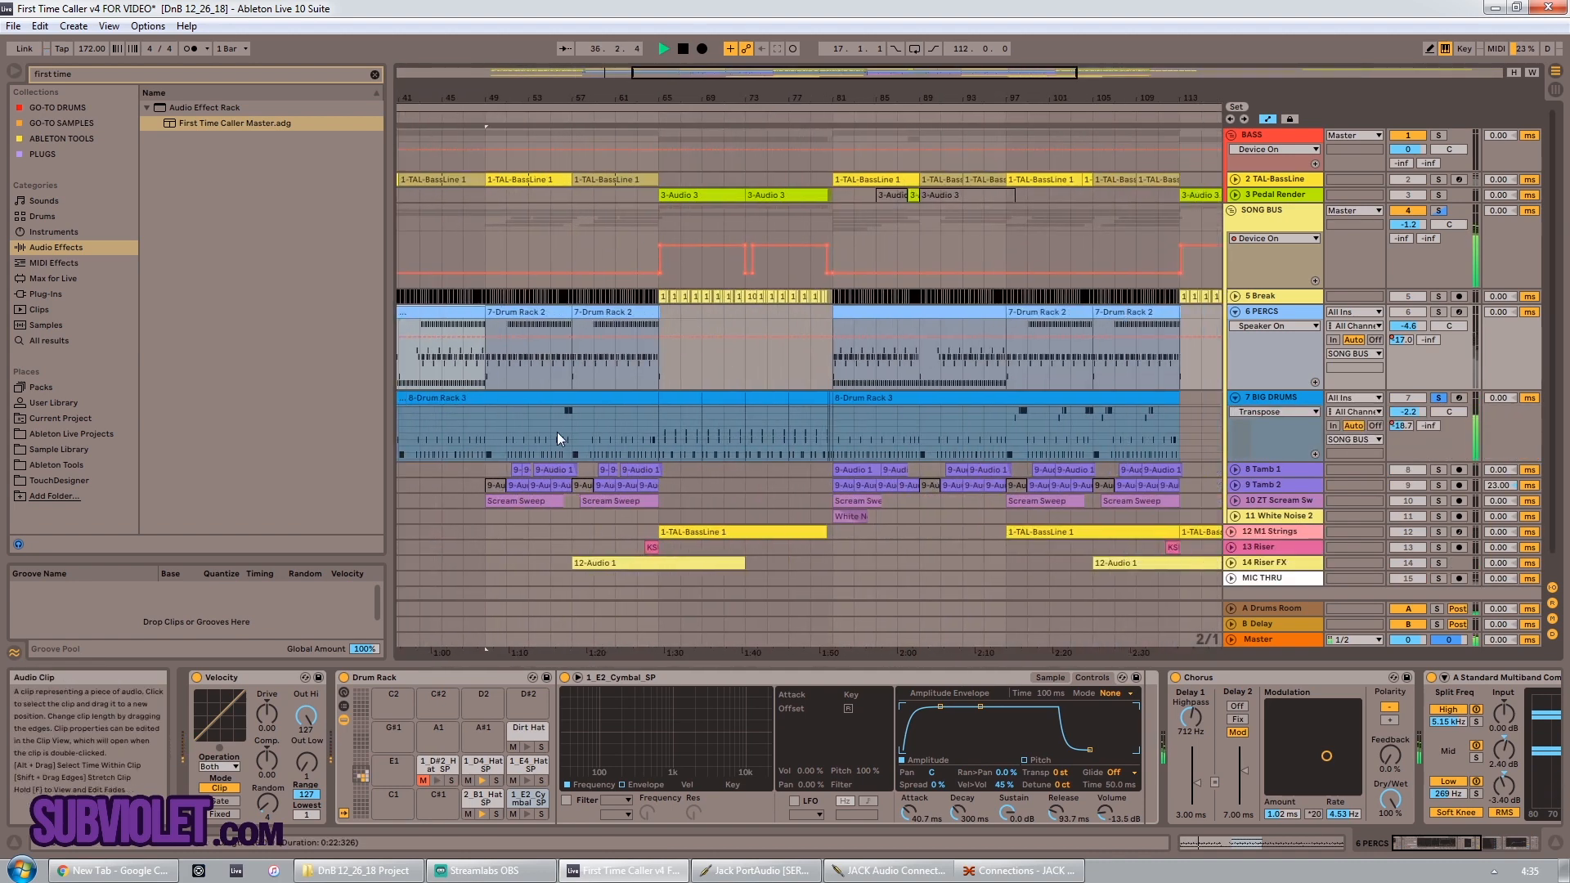
key("space")
left_click(559, 118)
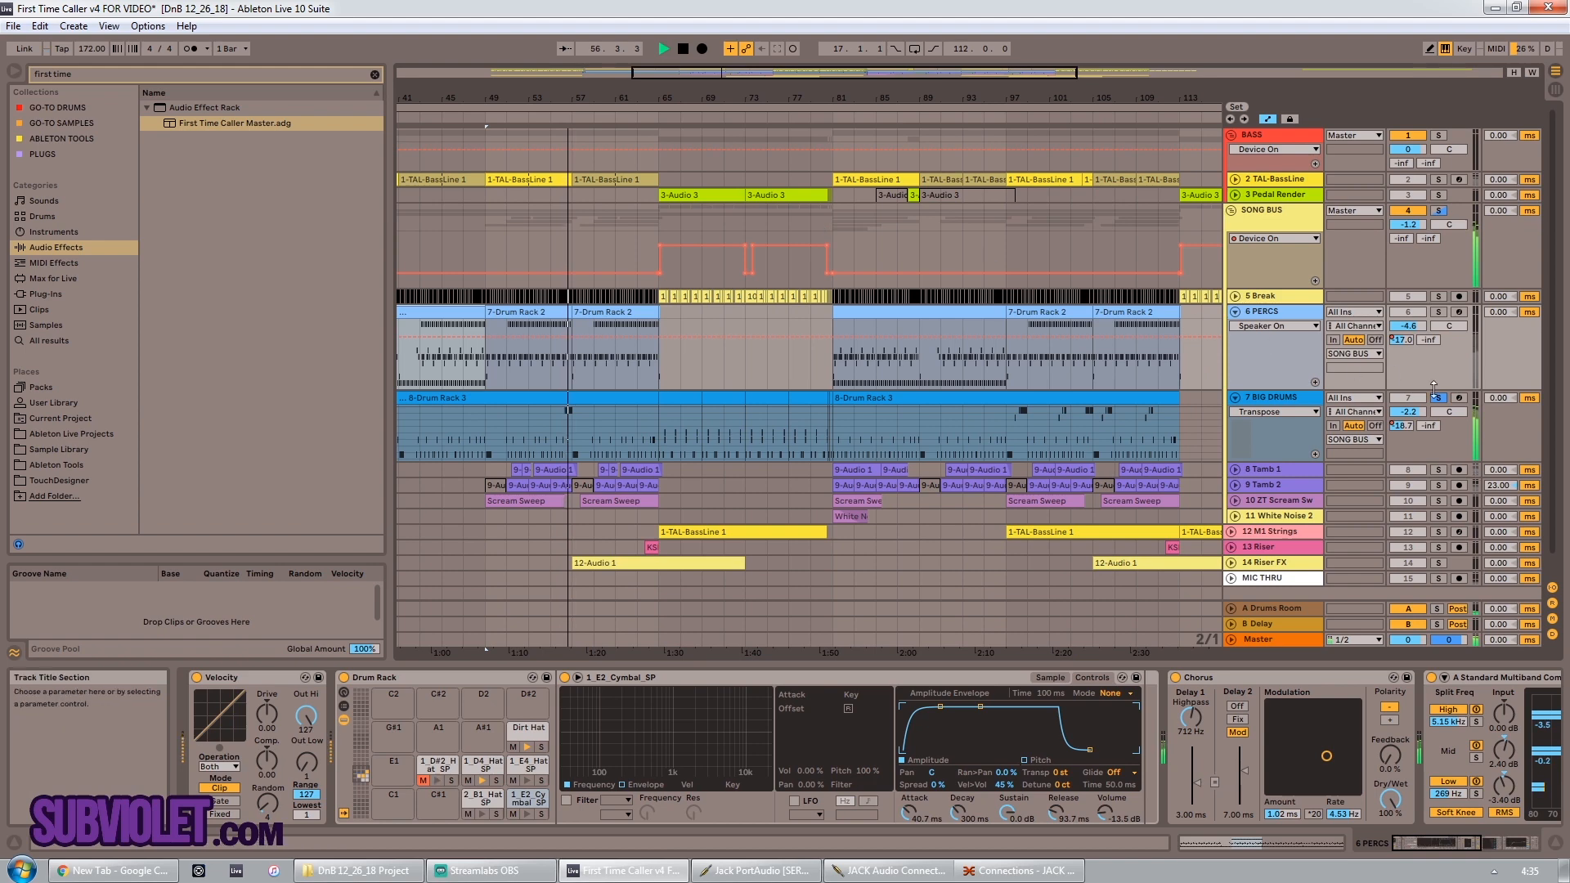
key("space")
left_click(1440, 398)
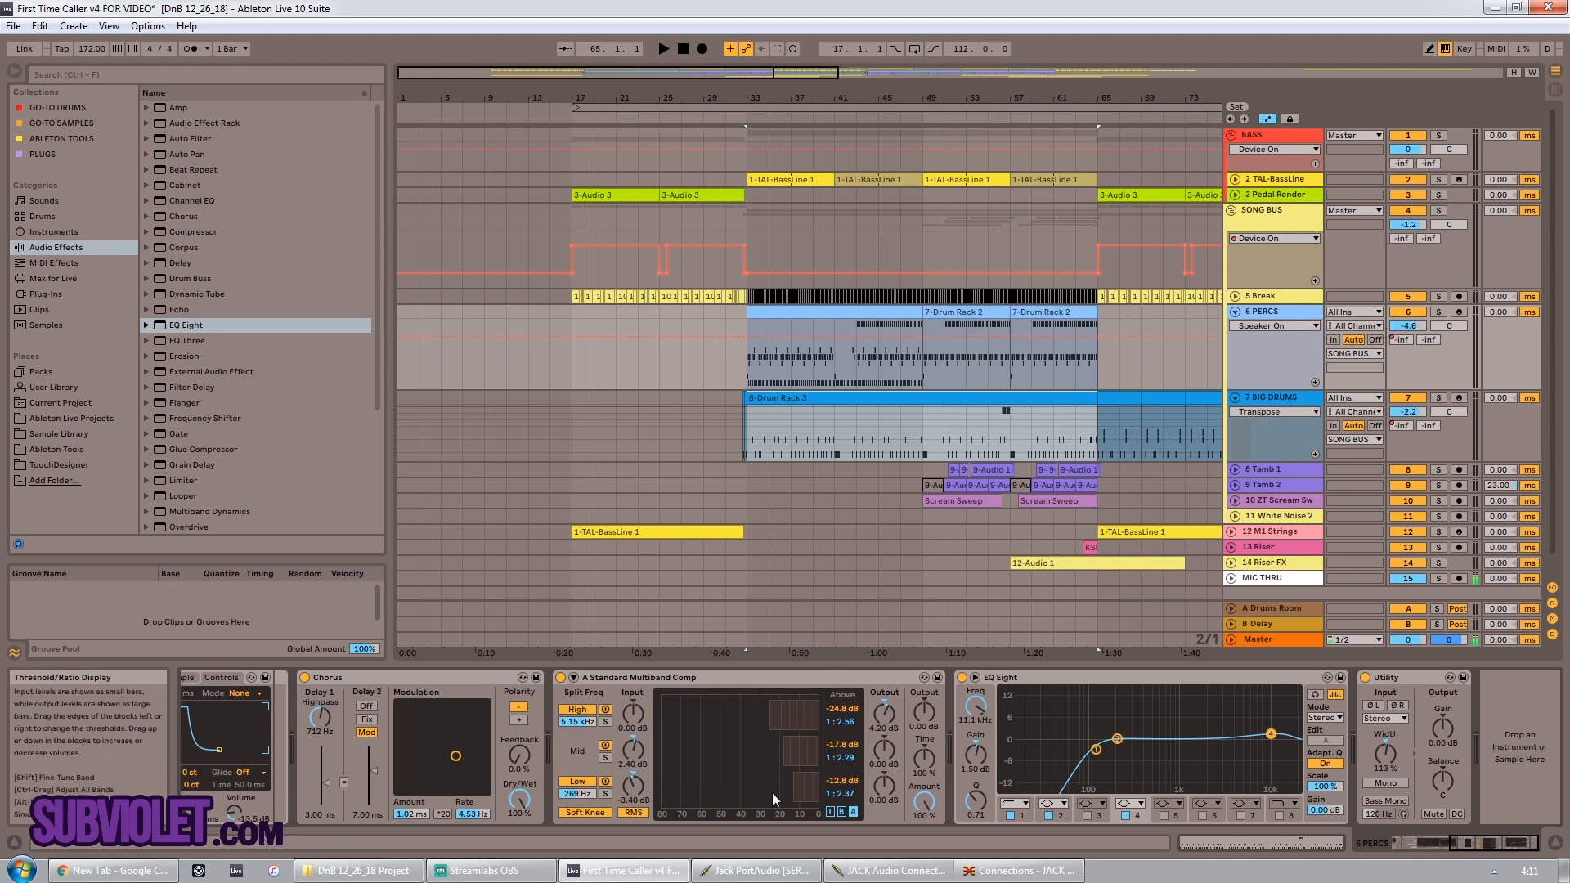
Step: Show the attack and release times of the PERCS multiband compressor, and fold the PERCS track
left_click(830, 811)
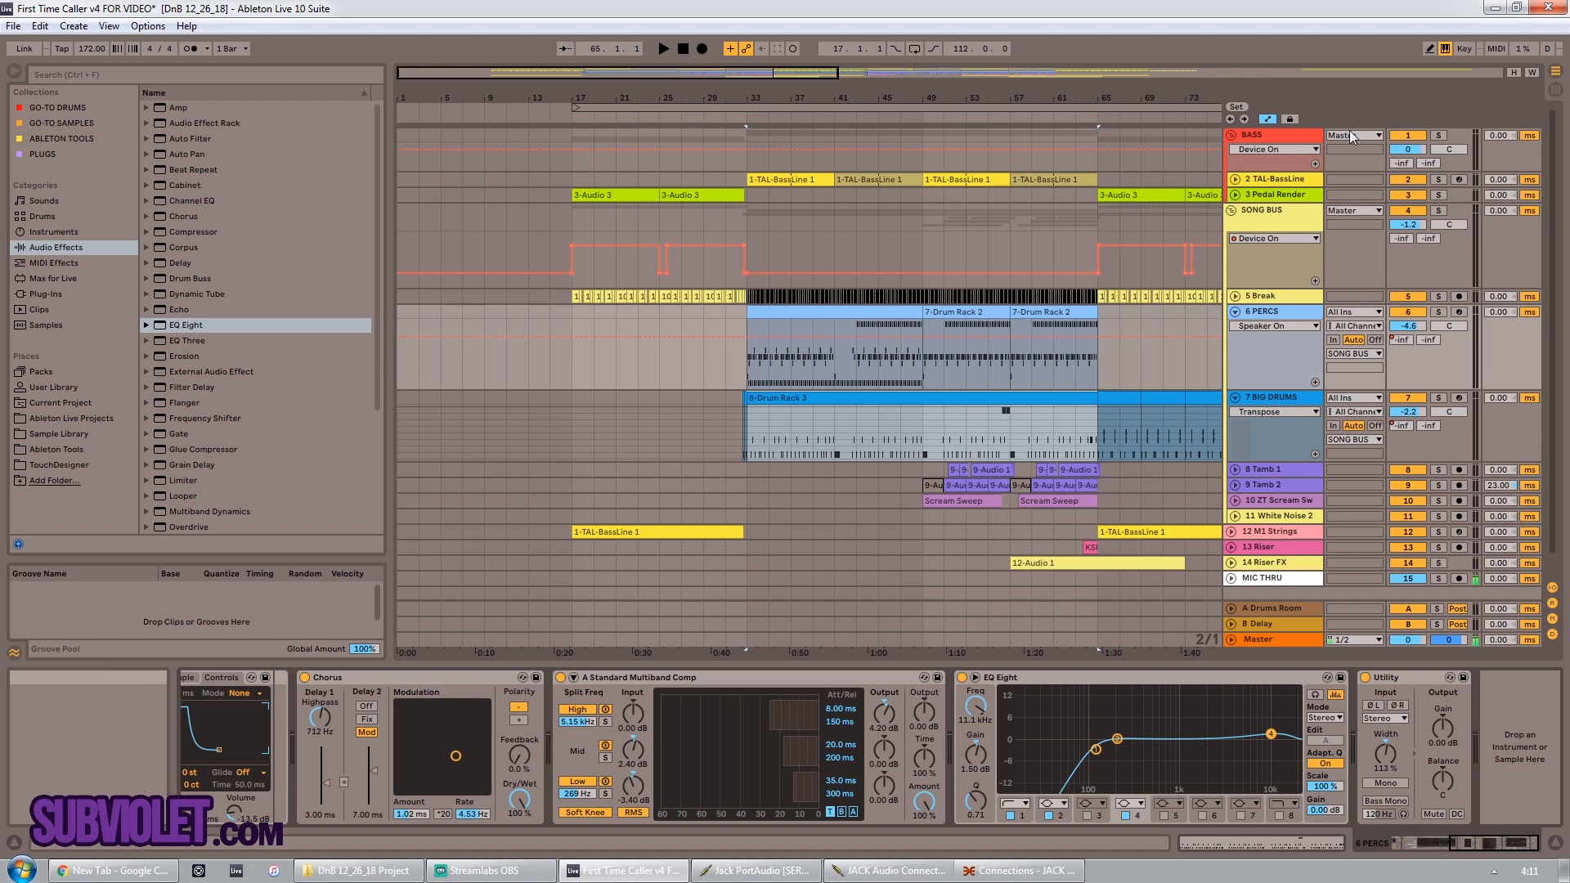
left_click(1236, 314)
Step: Play BIG DRUMS in solo from bar 33 with both Saturators off, switch both back on to compare, and clear the solo
left_click(1282, 375)
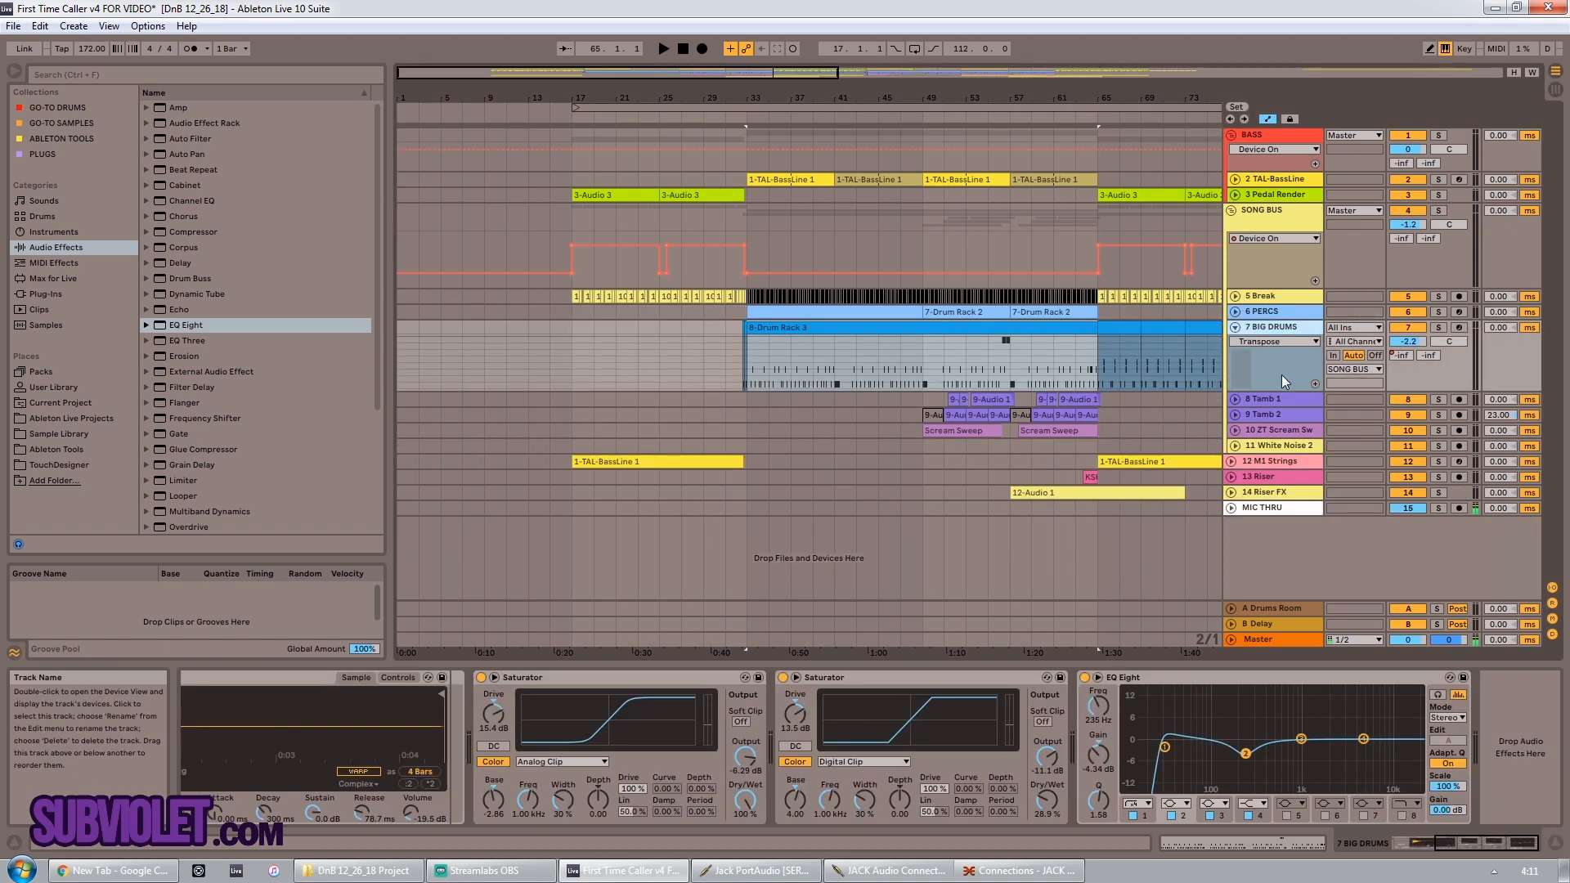
left_click_drag(1469, 841, 1439, 844)
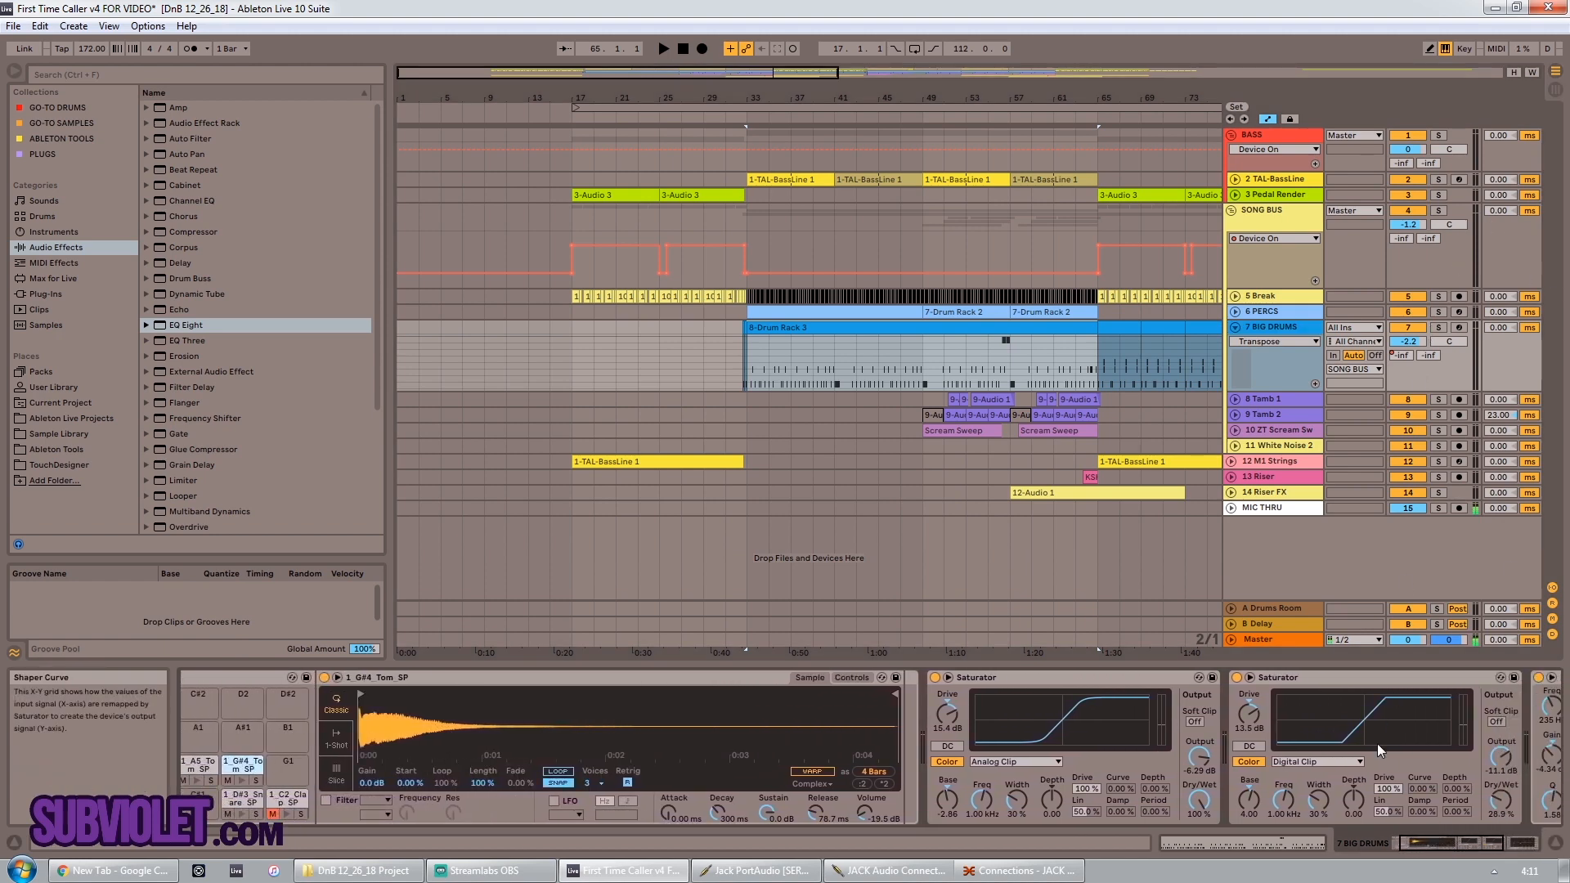
left_click(1438, 327)
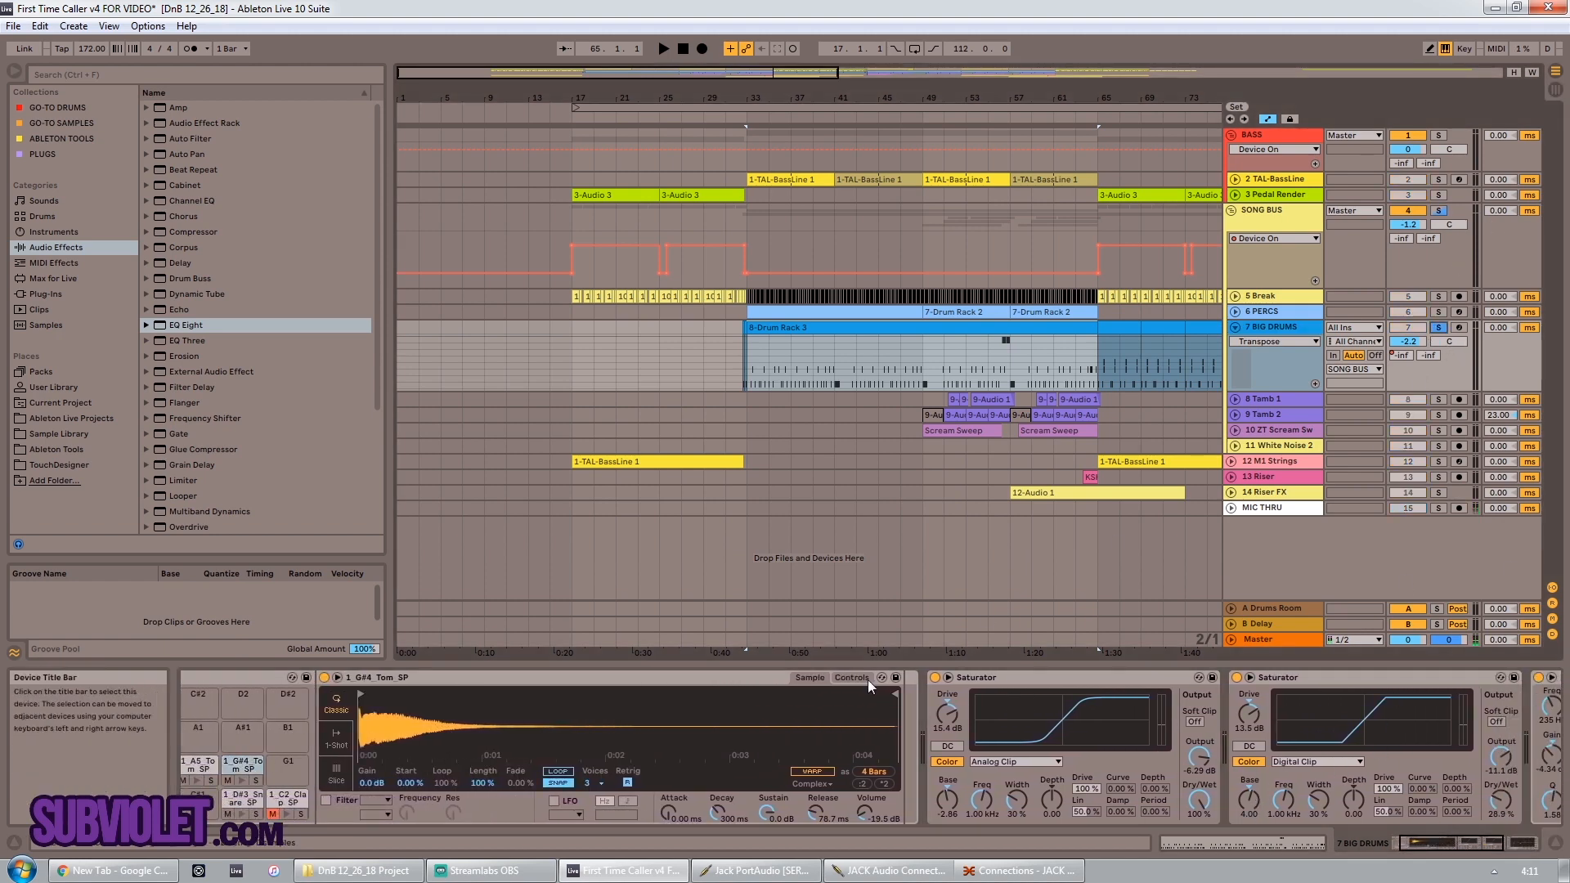
left_click(1236, 678)
key("space")
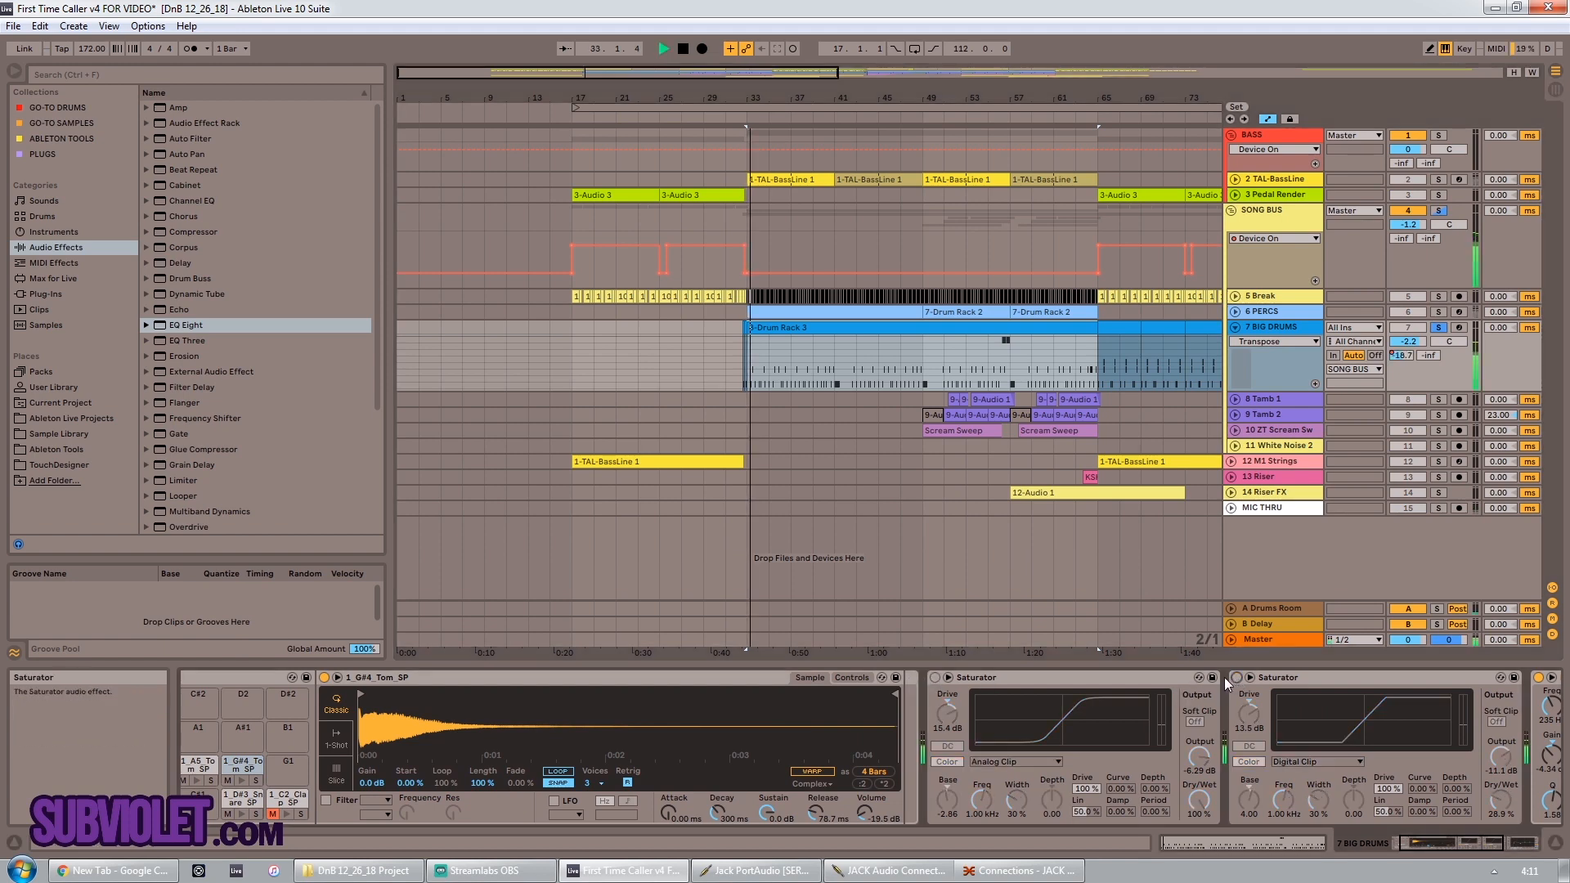
left_click(935, 678)
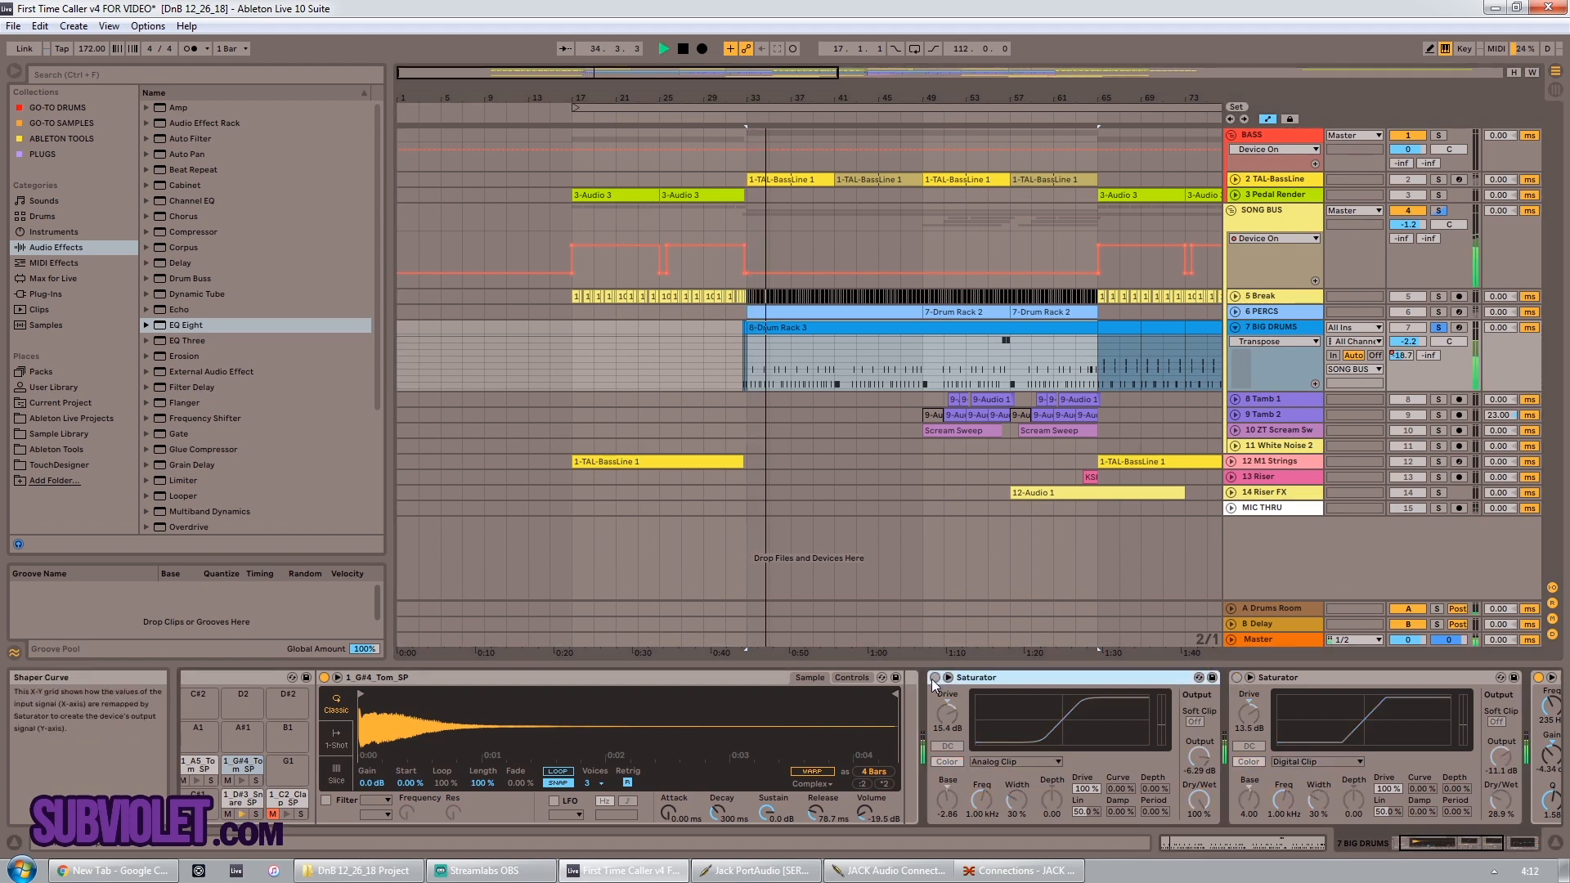
left_click(1236, 677)
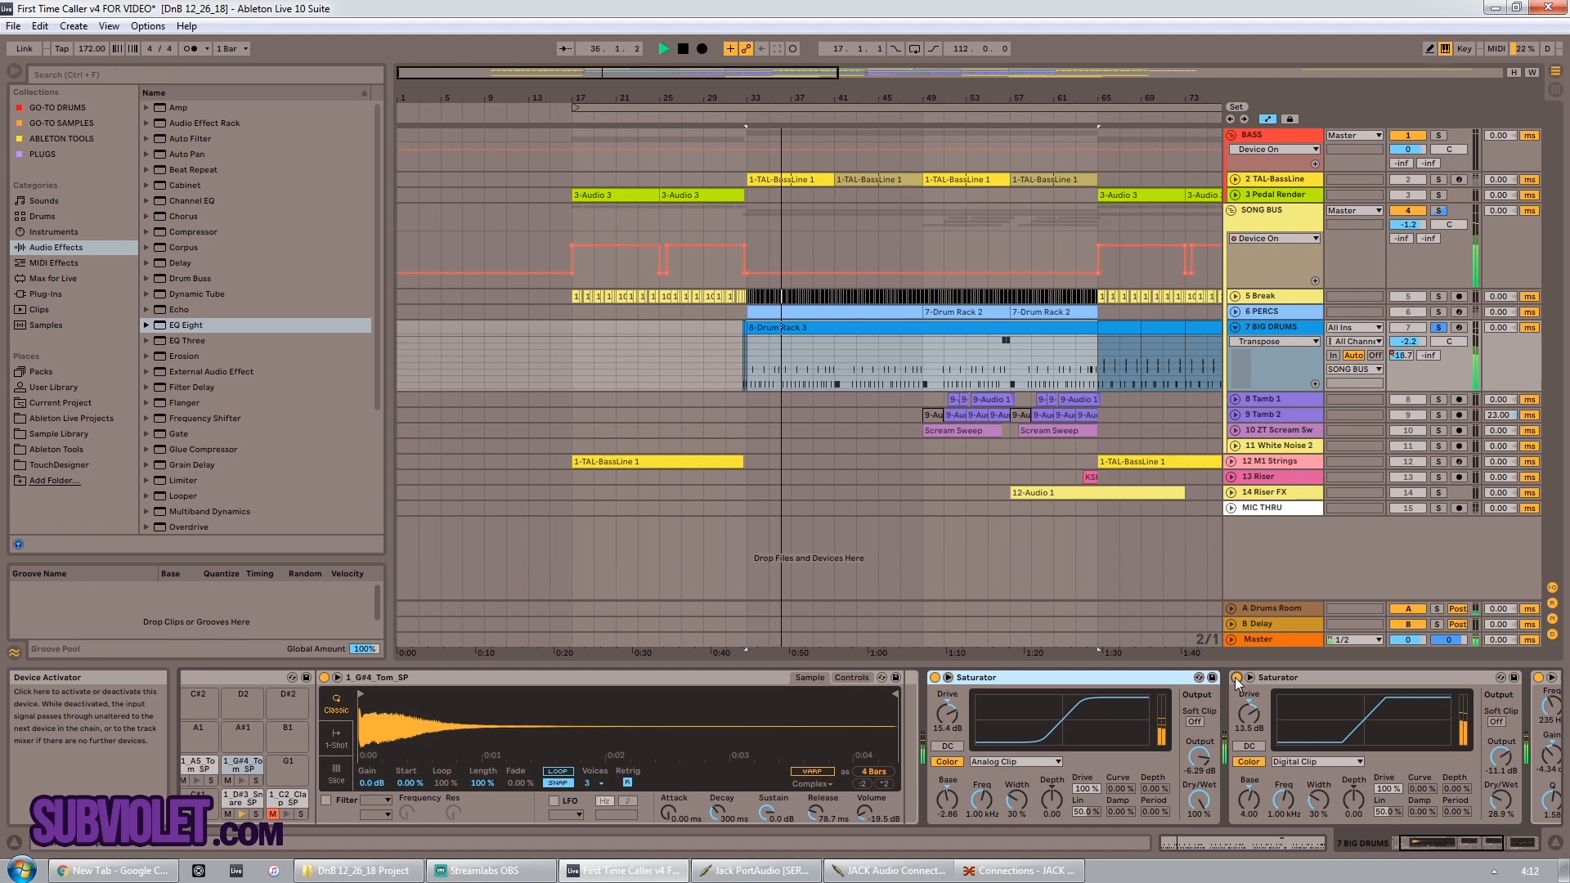
left_click(1438, 327)
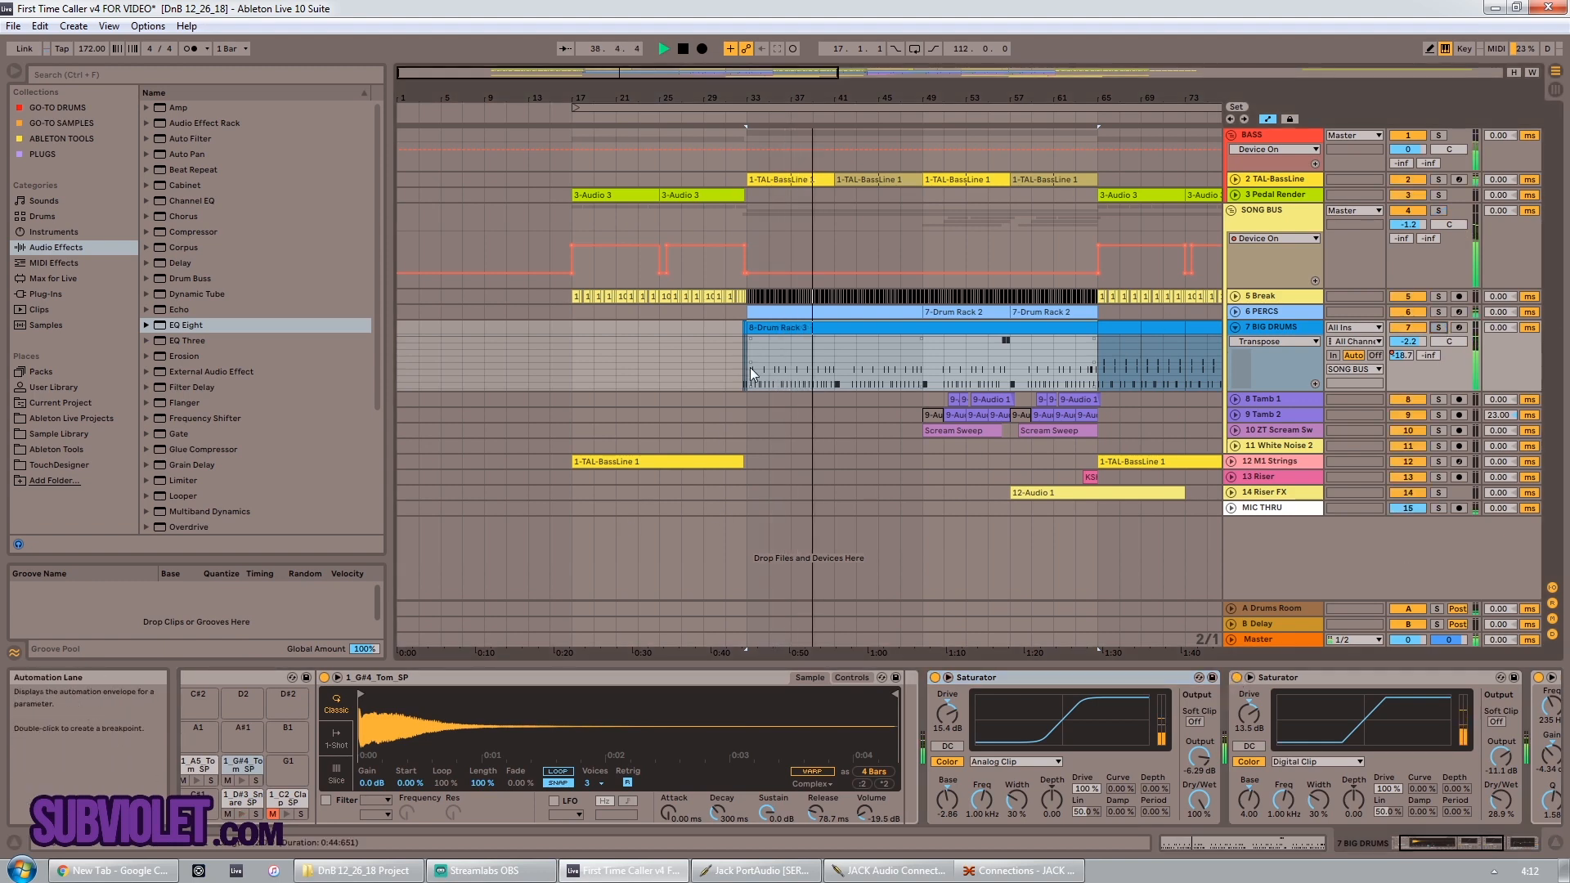
Step: Show the BIG DRUMS device chain from the Drum Rack to the EQ Eight, and select the Drums Room return
left_click(1421, 842)
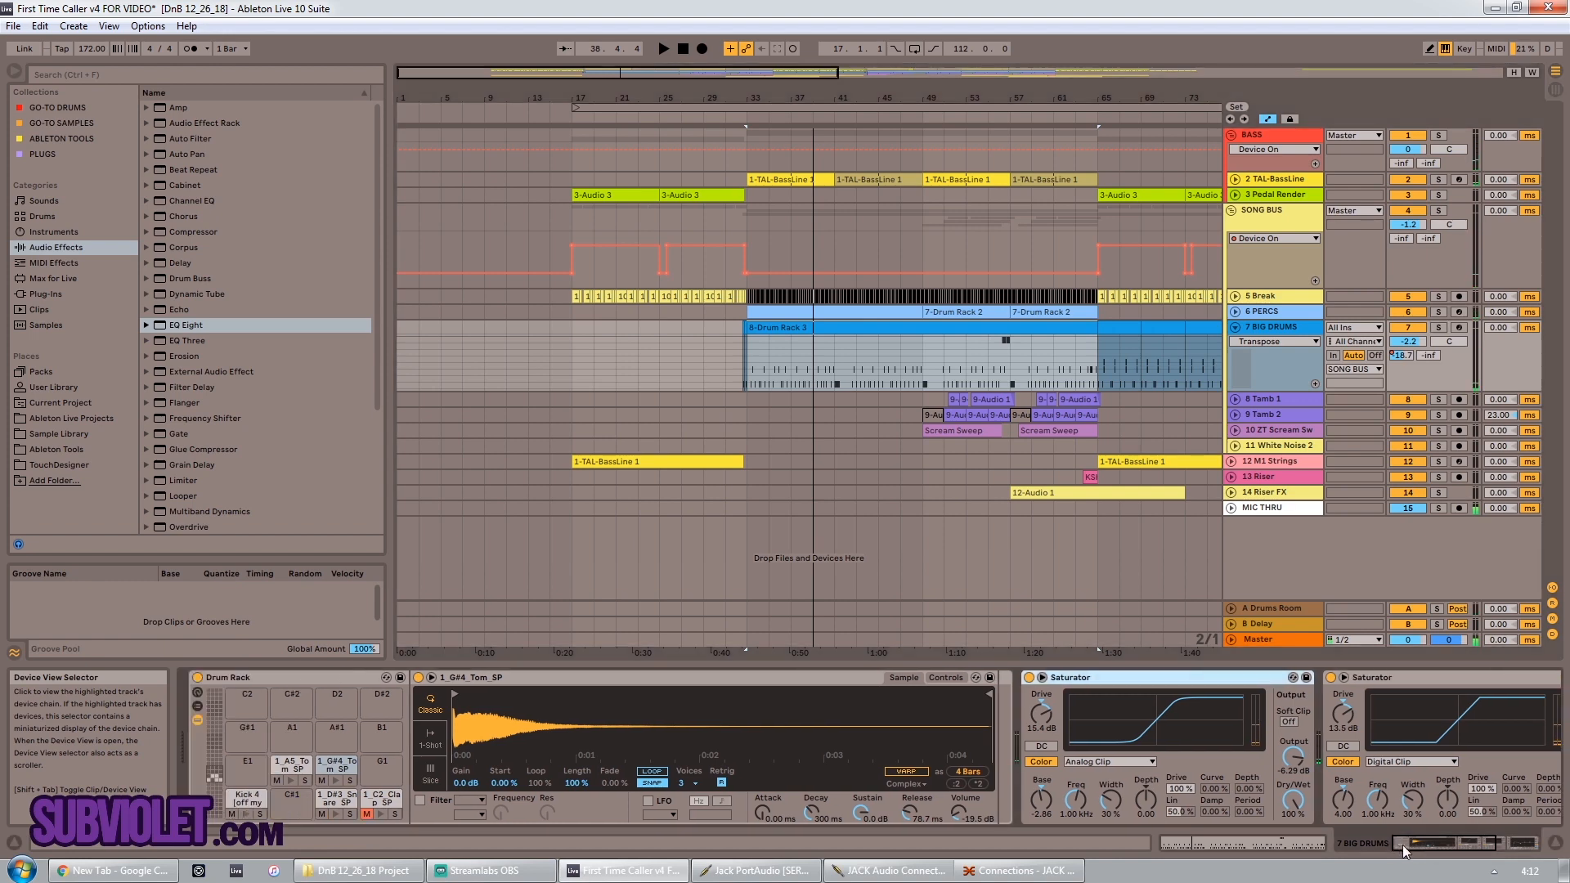
left_click(1495, 847)
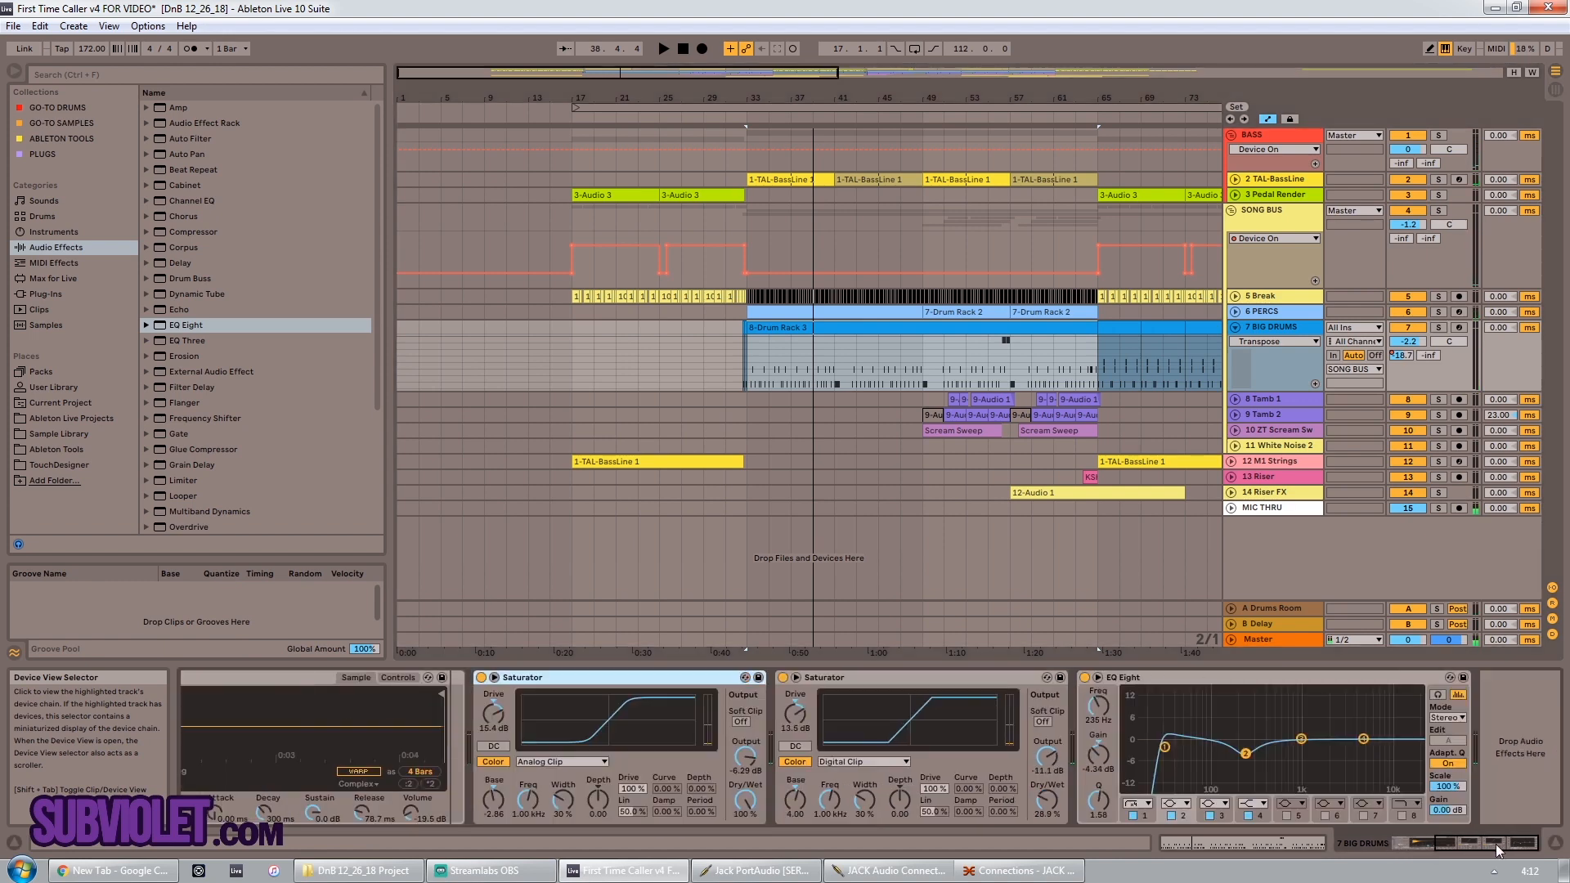
left_click(1276, 612)
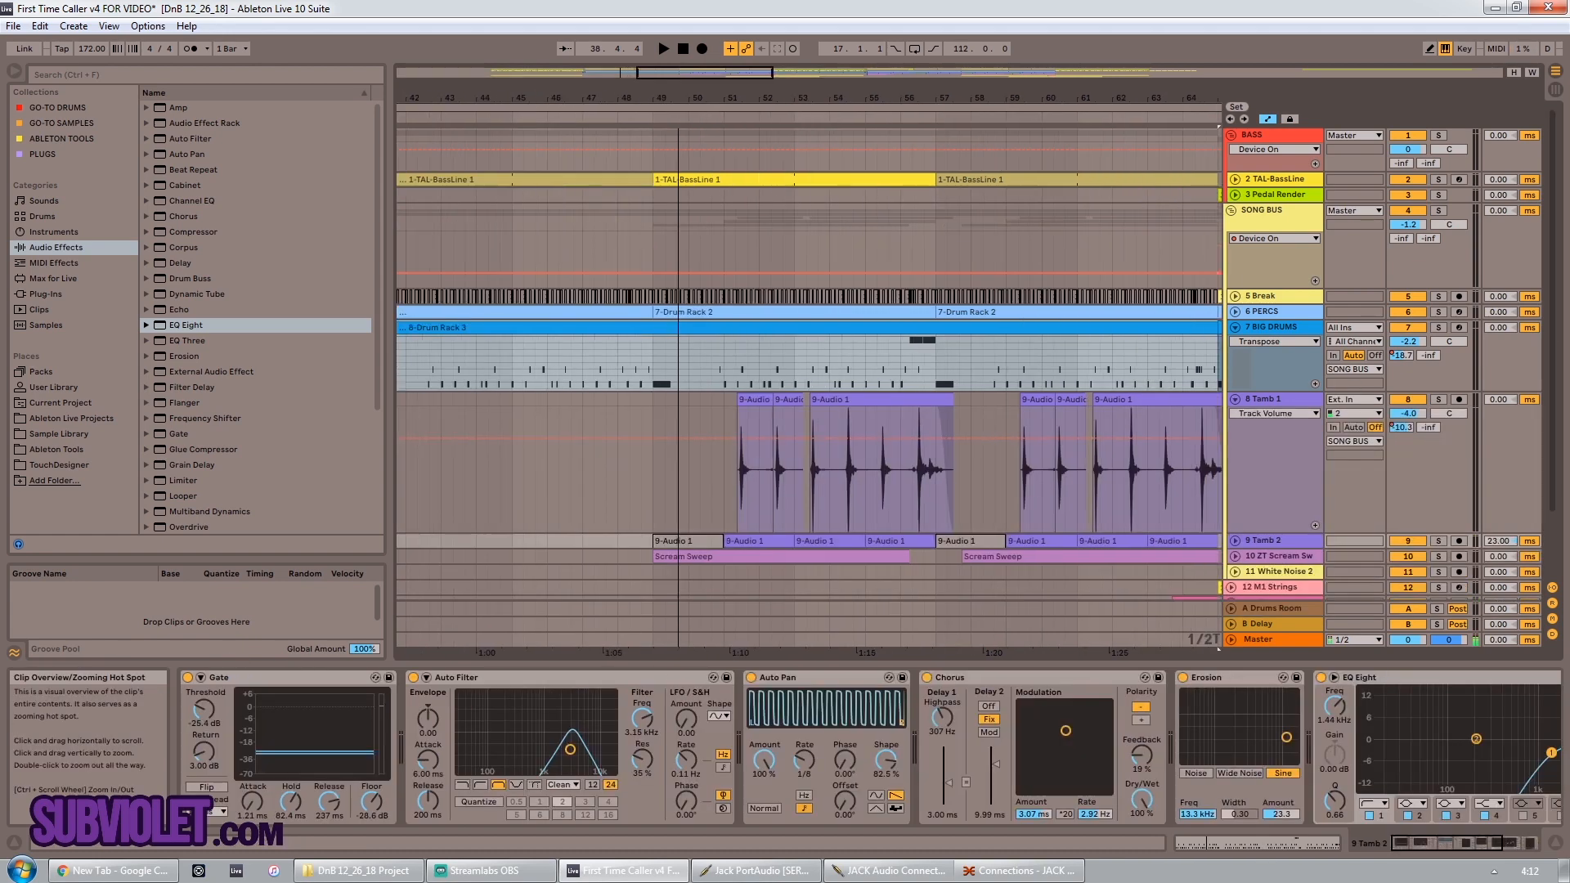
Step: Unfold the Tamb 2 track and show both tambourine tracks' clips around bars 49 to 65
left_click_drag(1177, 98, 1154, 98)
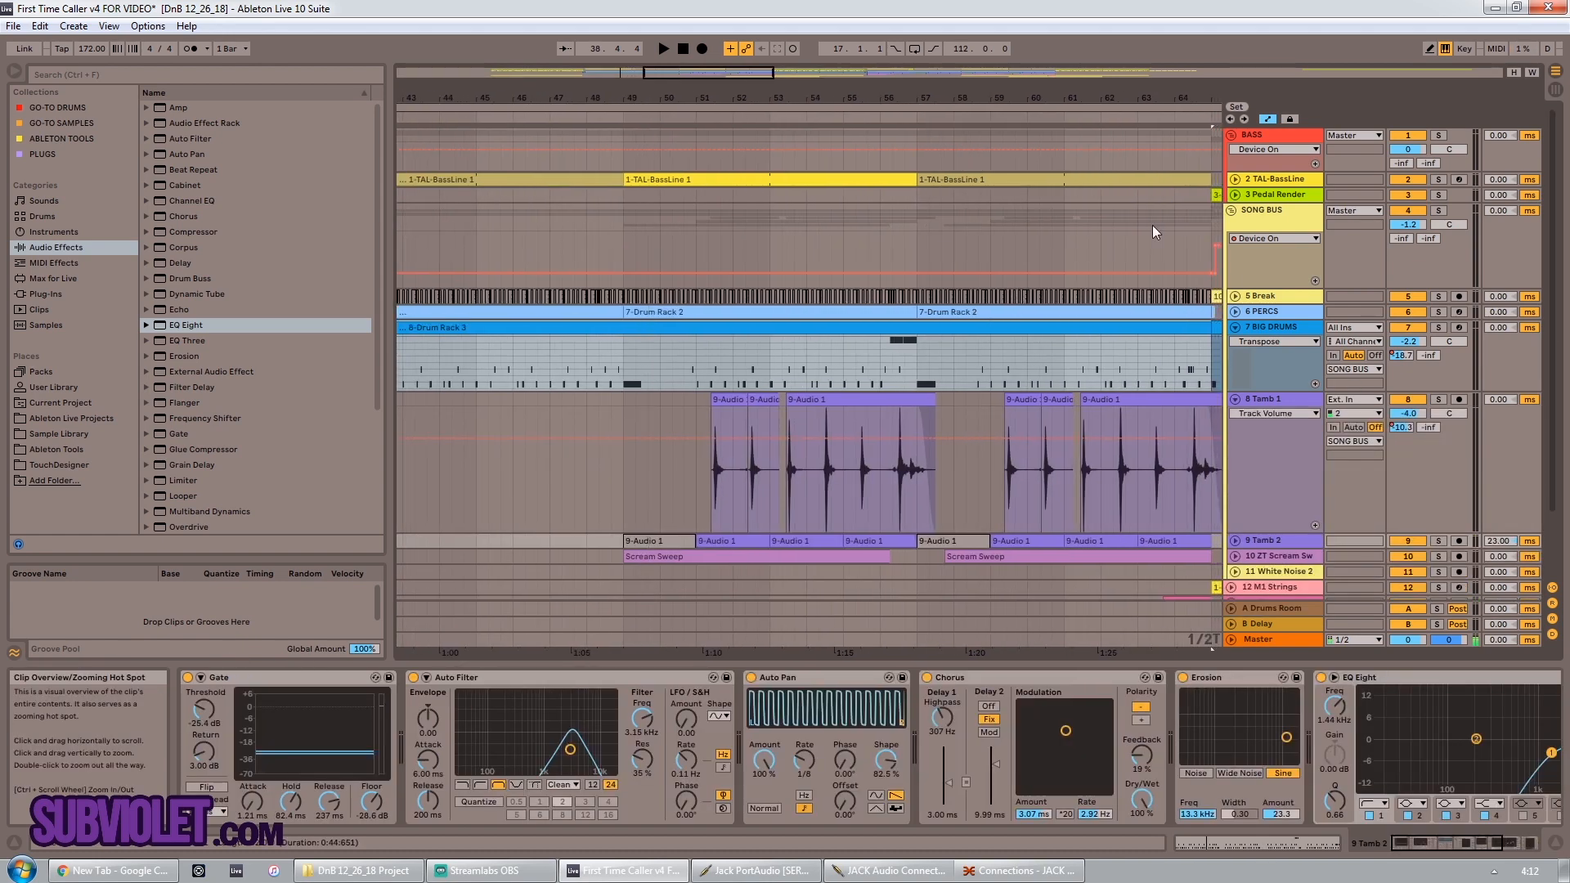
left_click(1235, 540)
left_click_drag(709, 72, 726, 81)
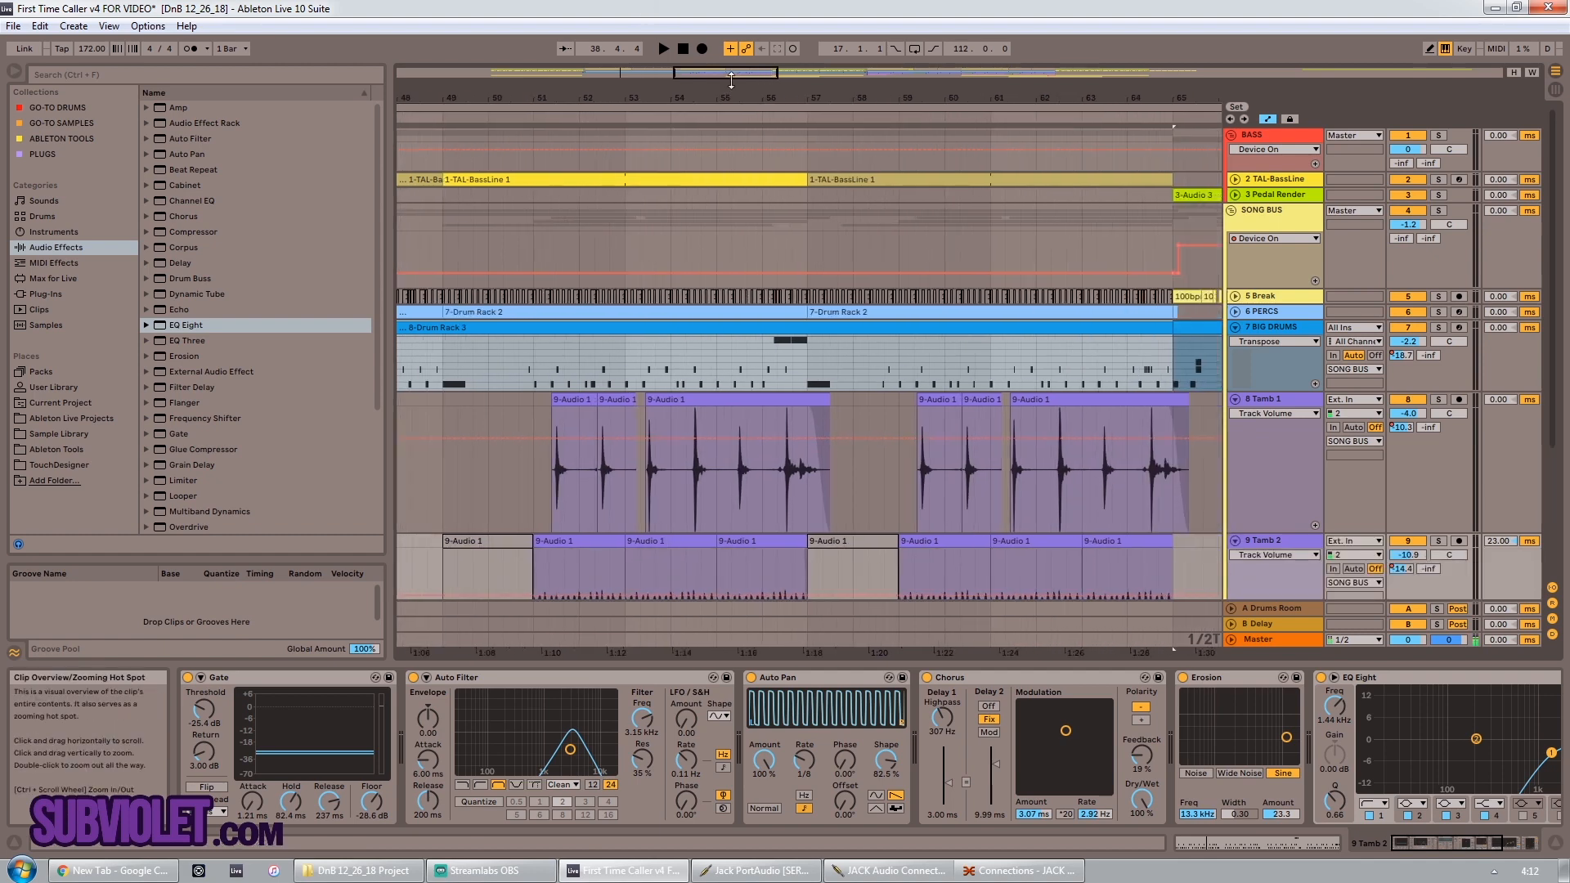
scroll(532, 491, "down", 2)
Step: Highlight the Tamb 1 clips, play them in solo from the first clip in bar 51, and play the passage without solo
left_click(550, 431)
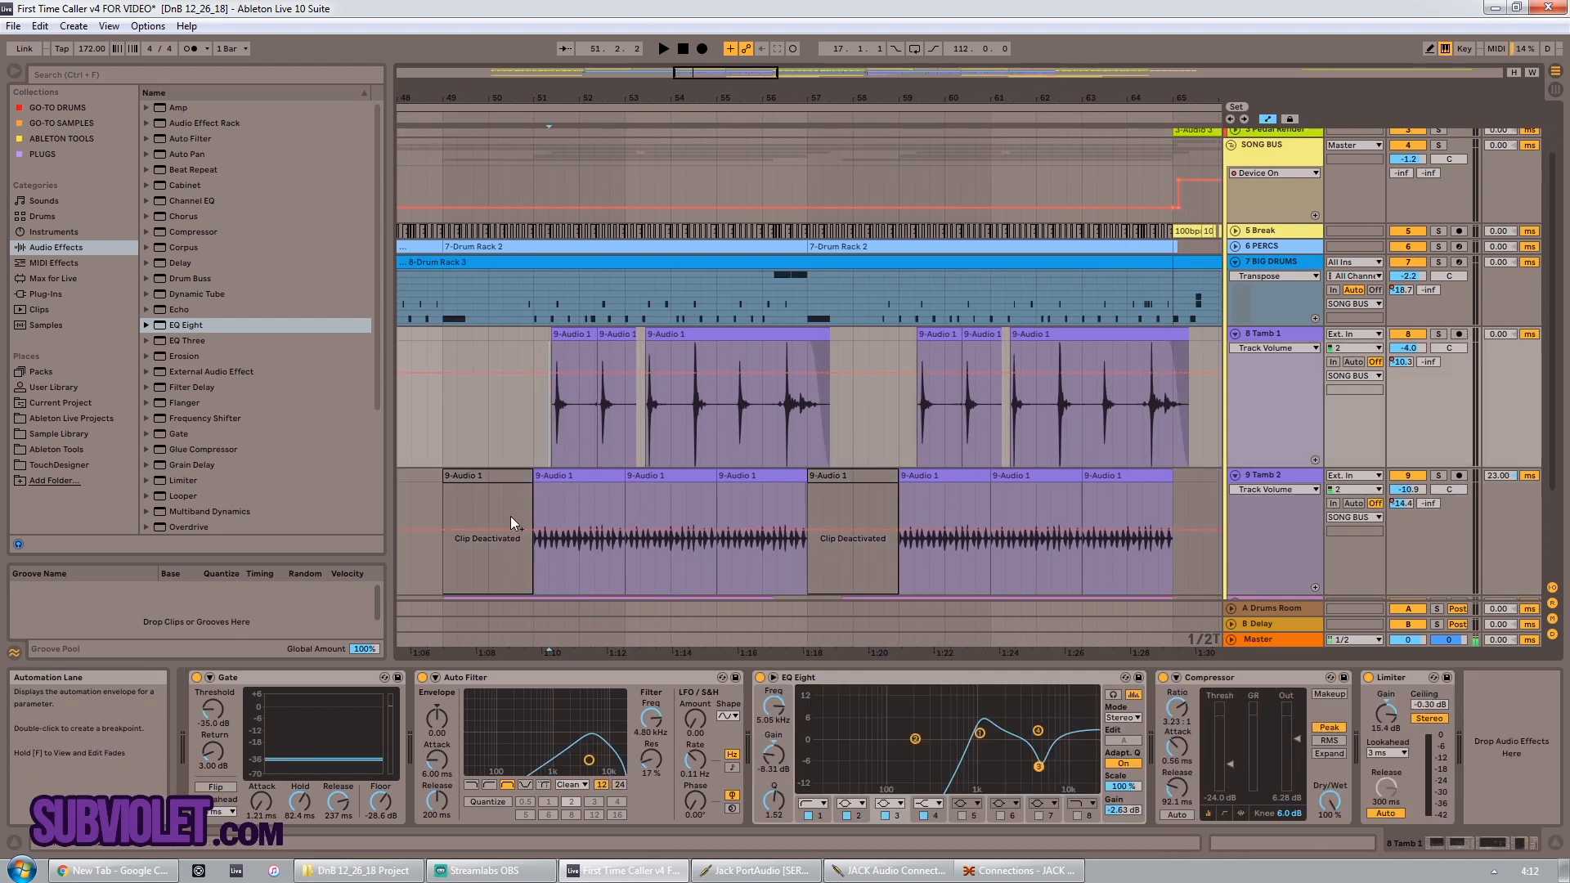
left_click_drag(551, 419, 1184, 415)
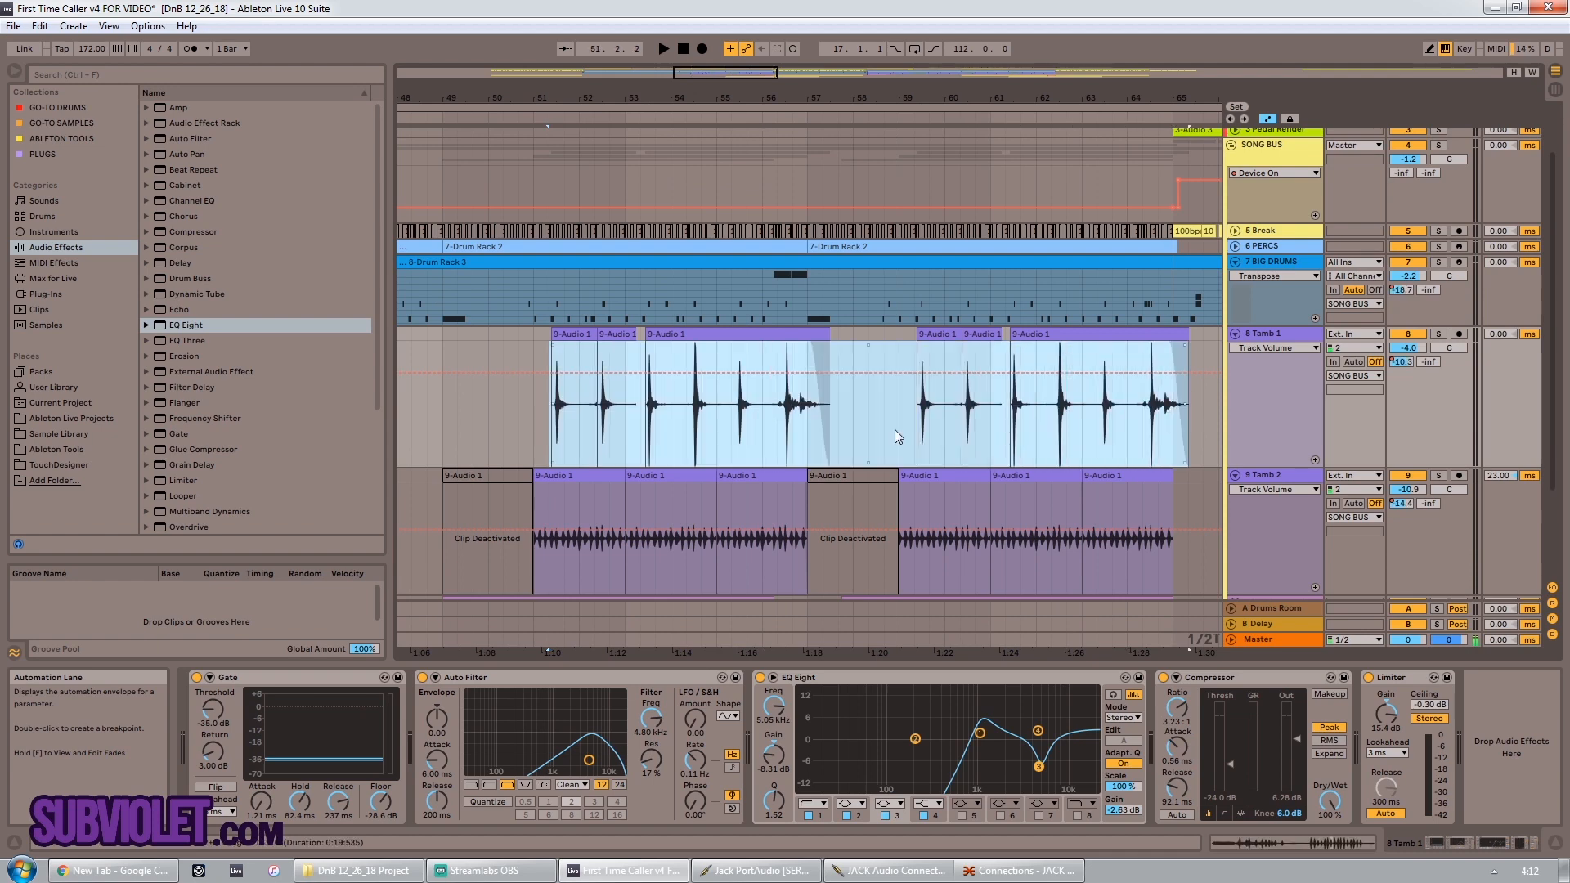
left_click(556, 428)
left_click(1438, 334)
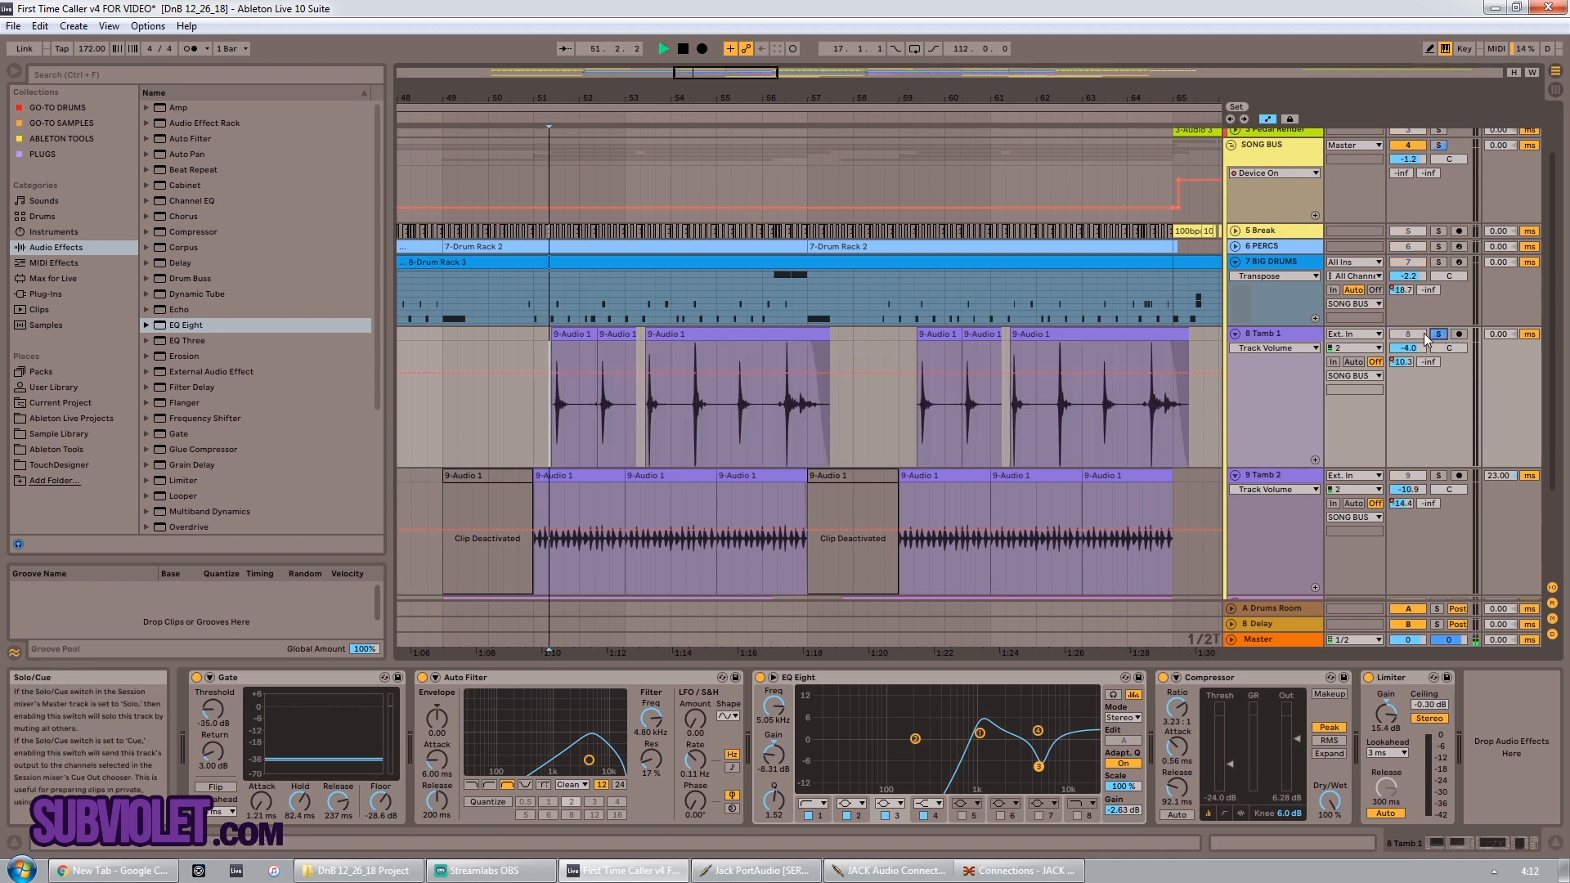
key("space")
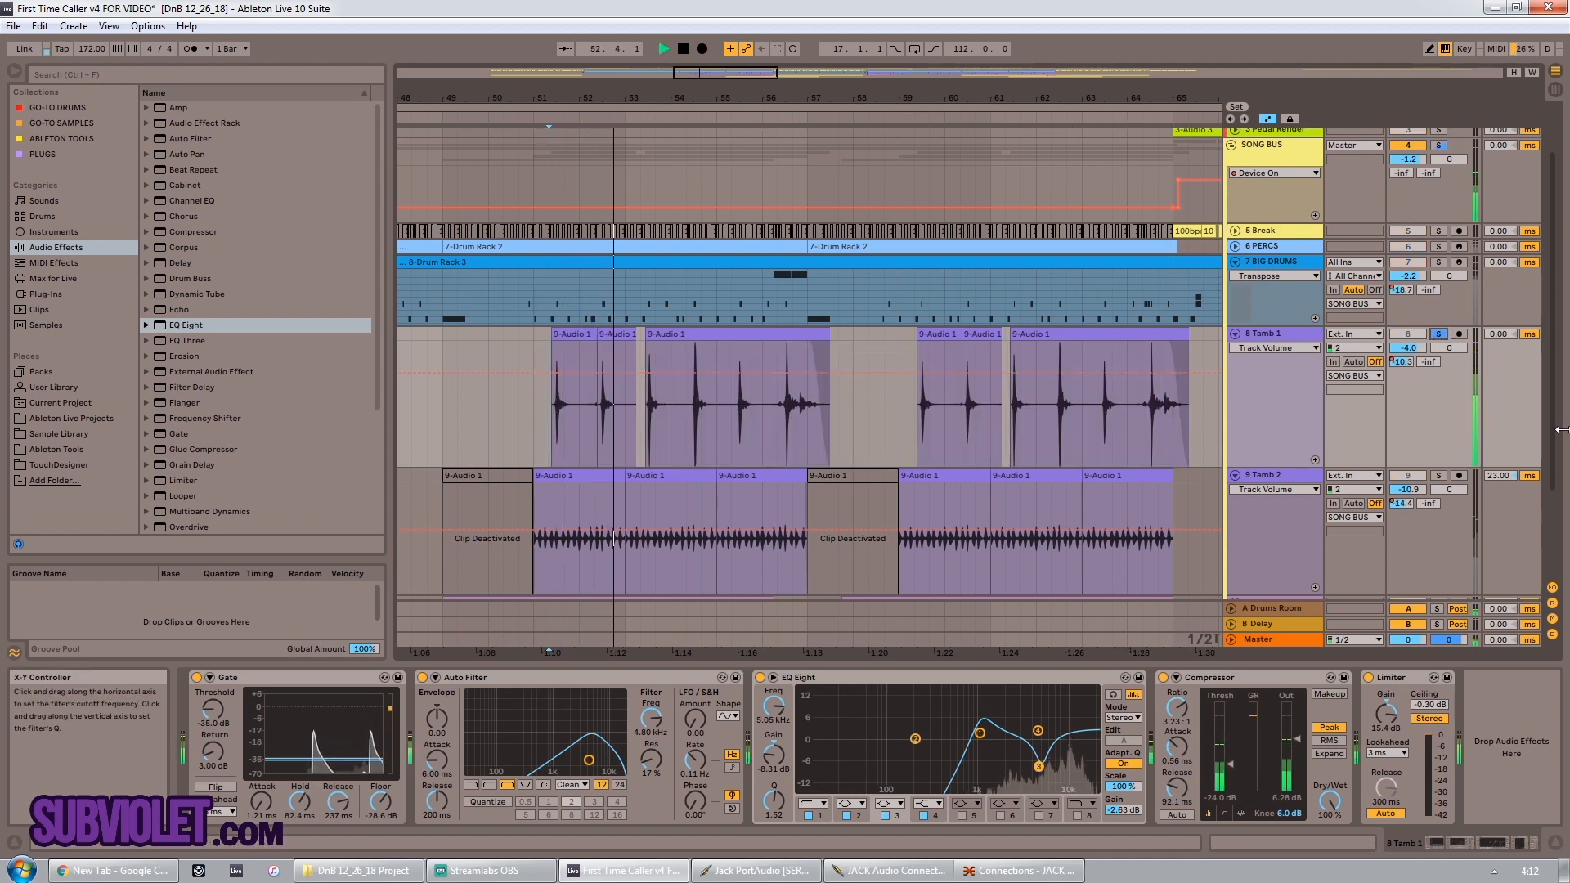
left_click(1438, 334)
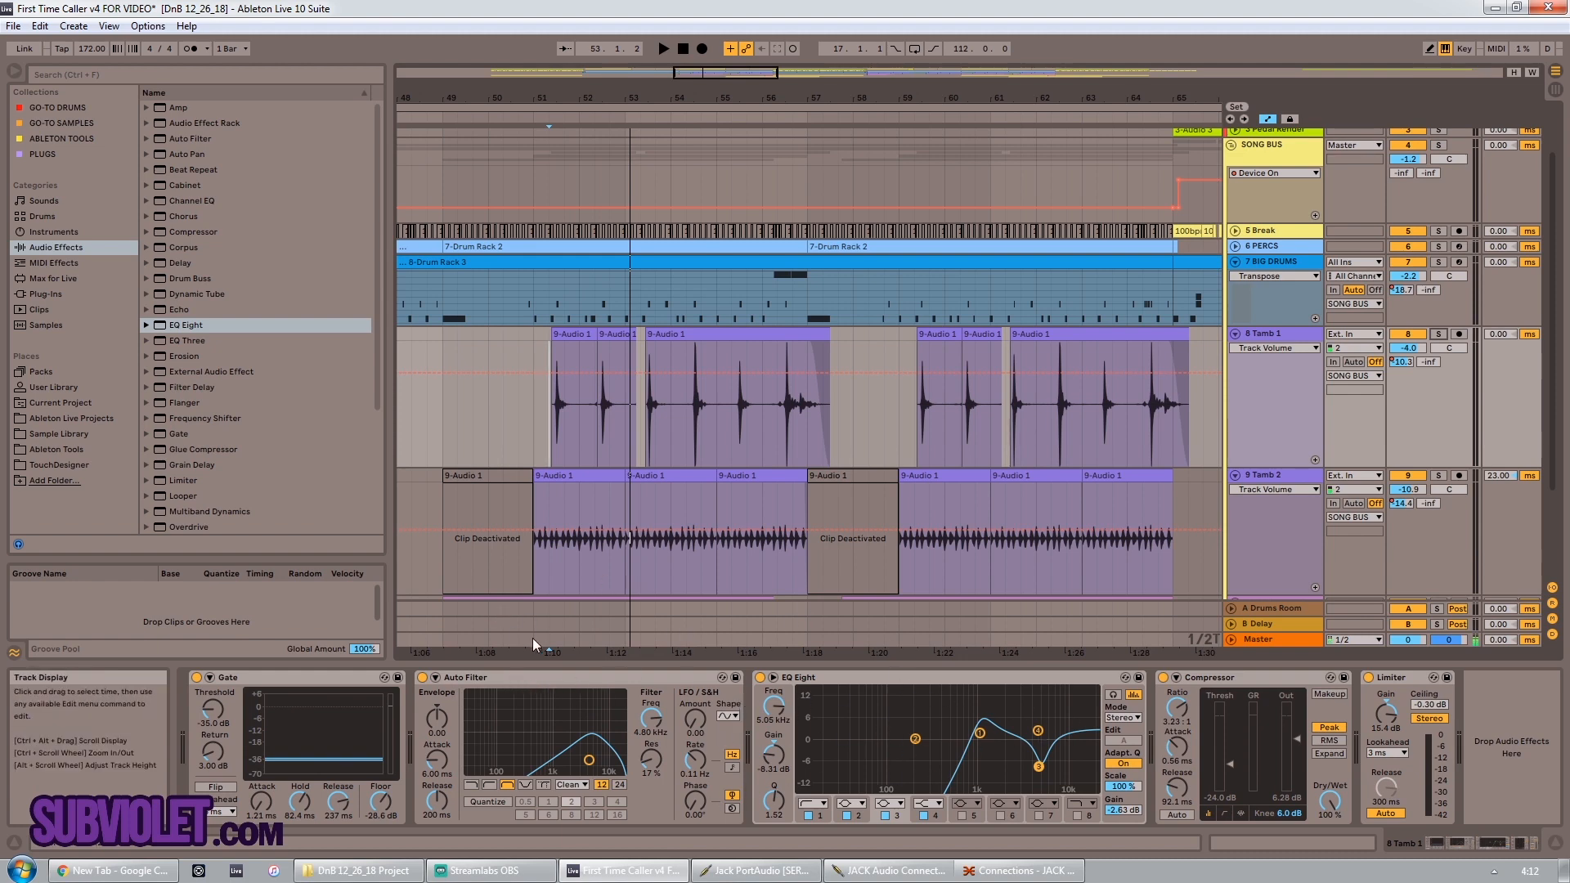
key("space")
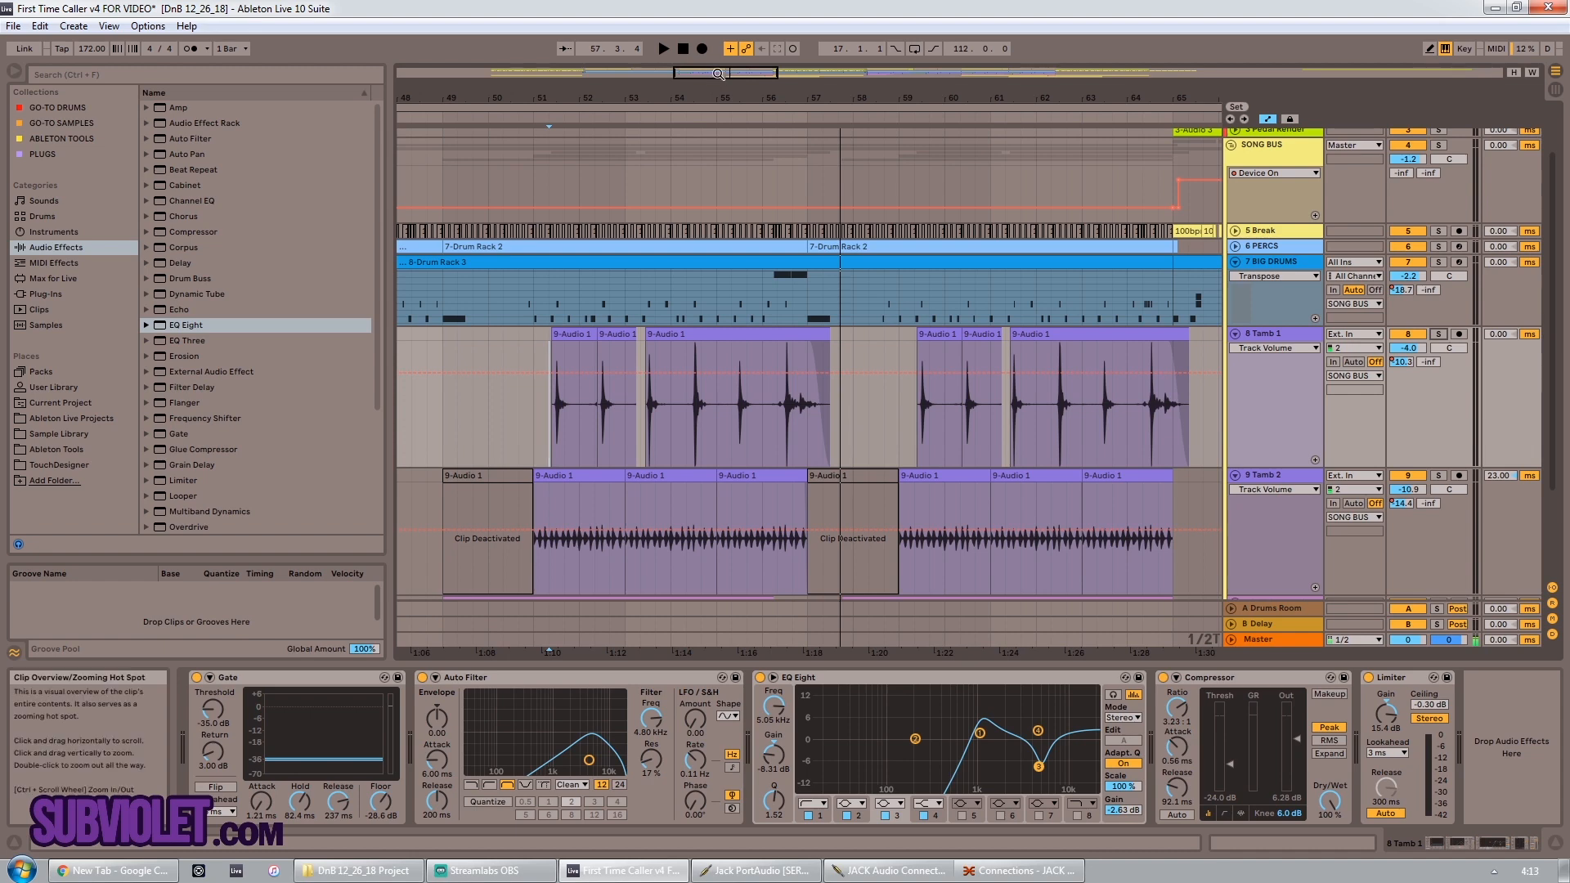
Step: Play the PERCS track in solo from bar 51, stop, and clear its solo
left_click_drag(719, 75, 719, 72)
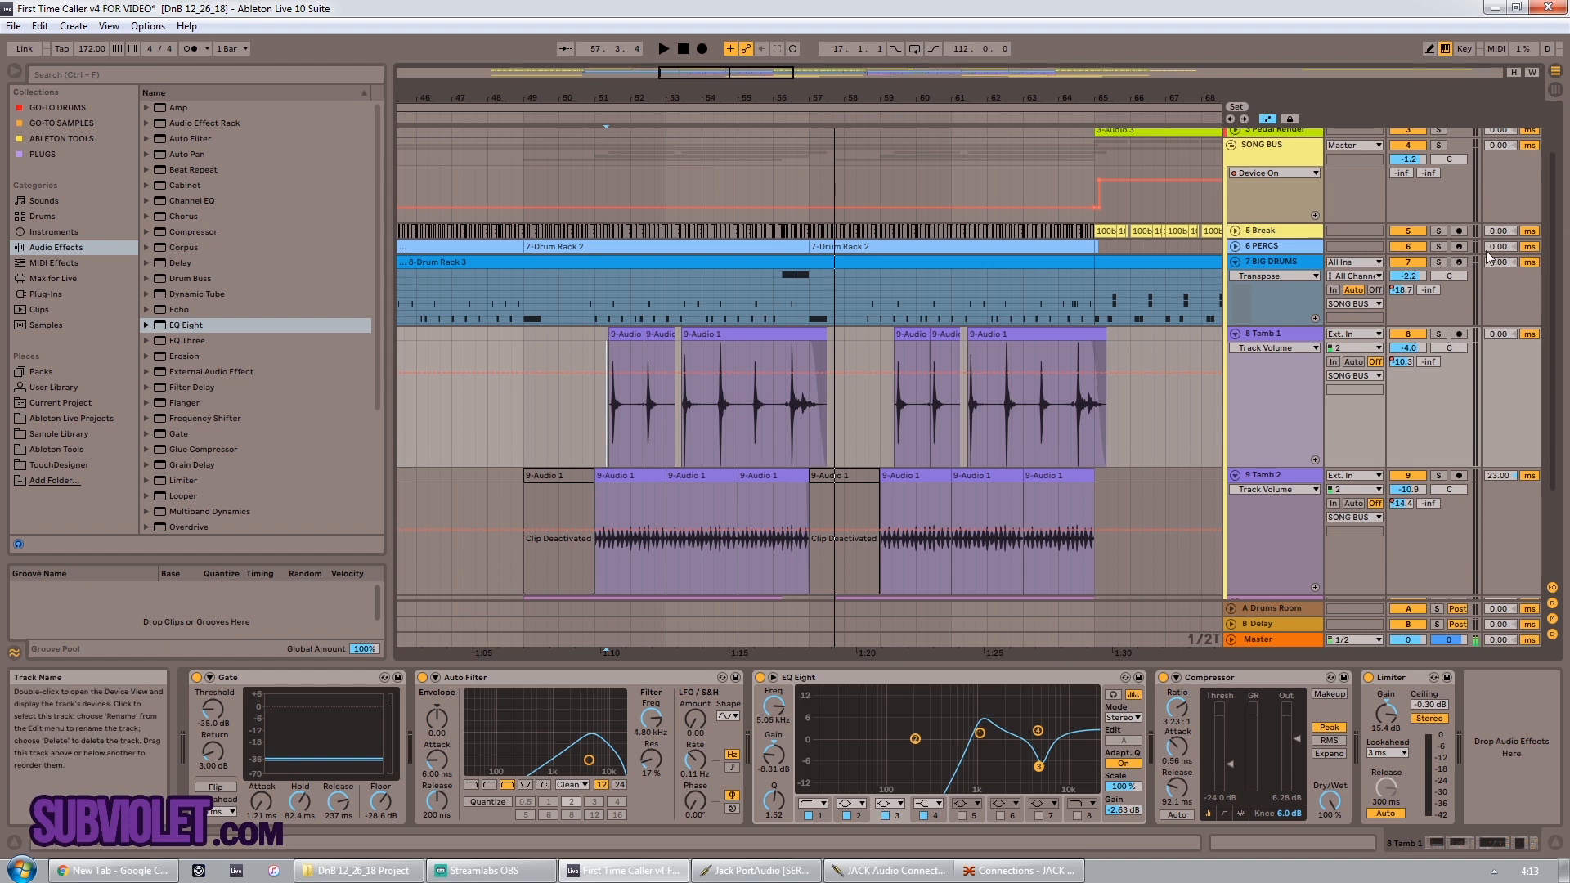
left_click(1439, 247)
key("space")
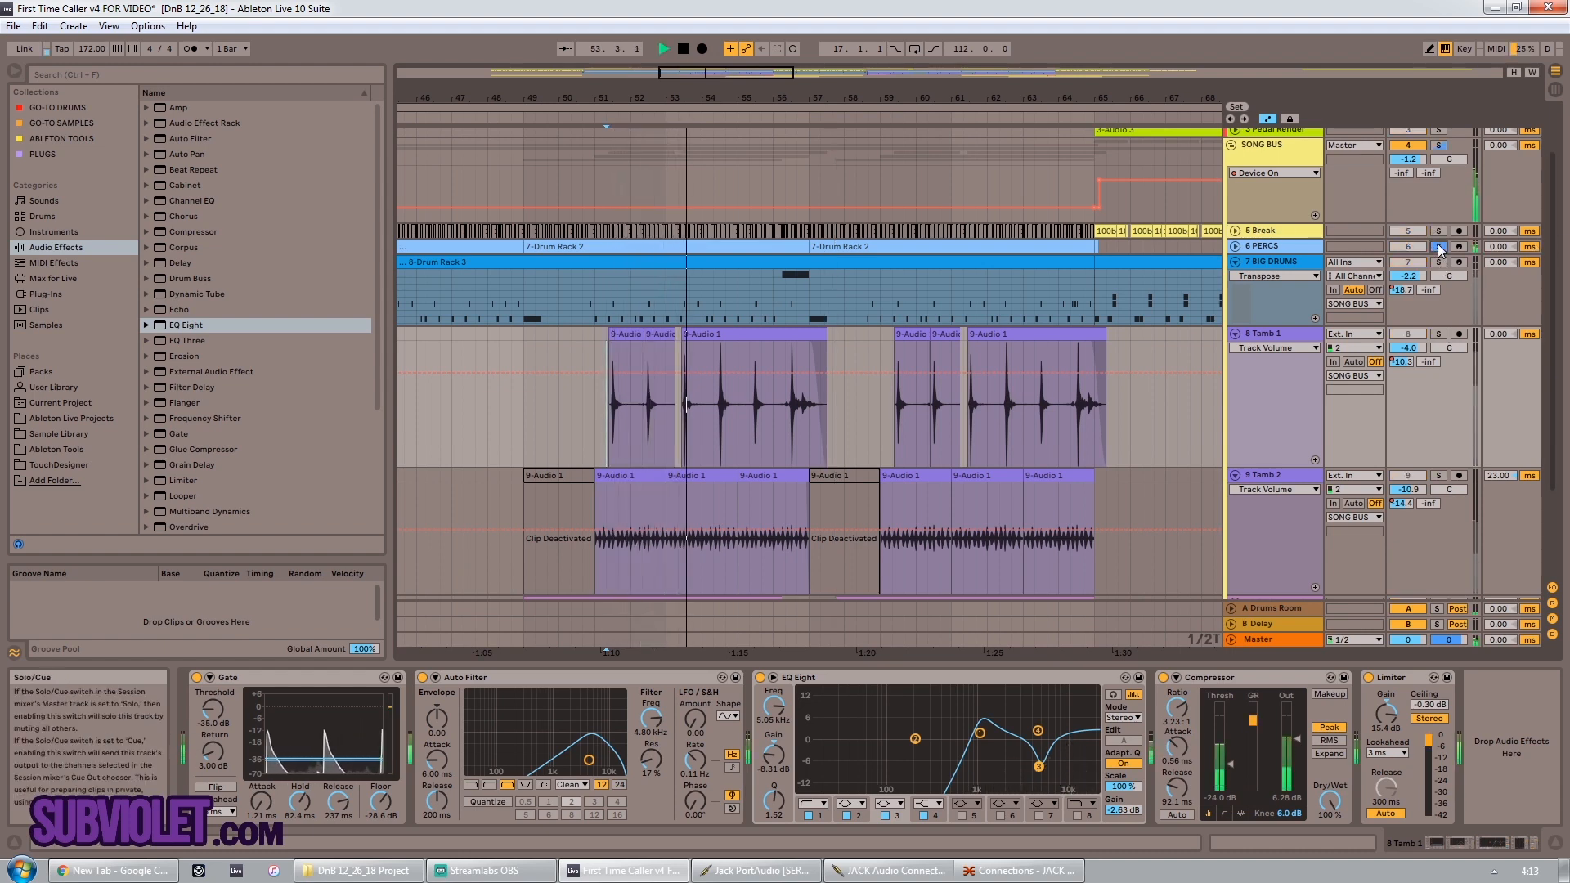
left_click(1439, 247)
key("space")
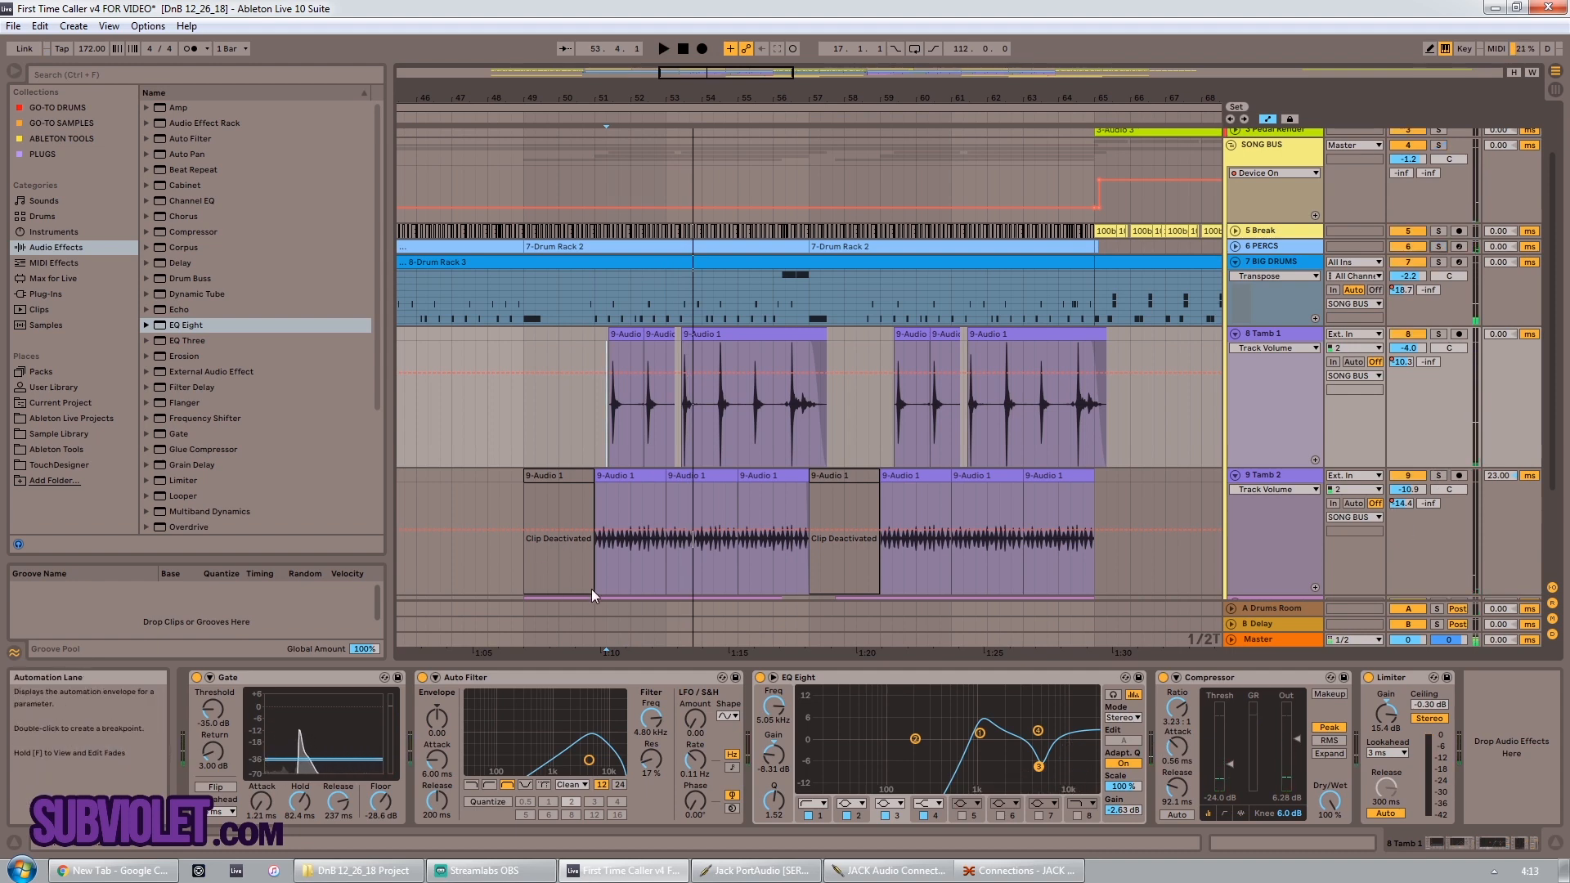
Step: Group the Tamb 2 devices, from the Gate onward, into an Audio Effect Rack and switch the rack off
left_click(593, 583)
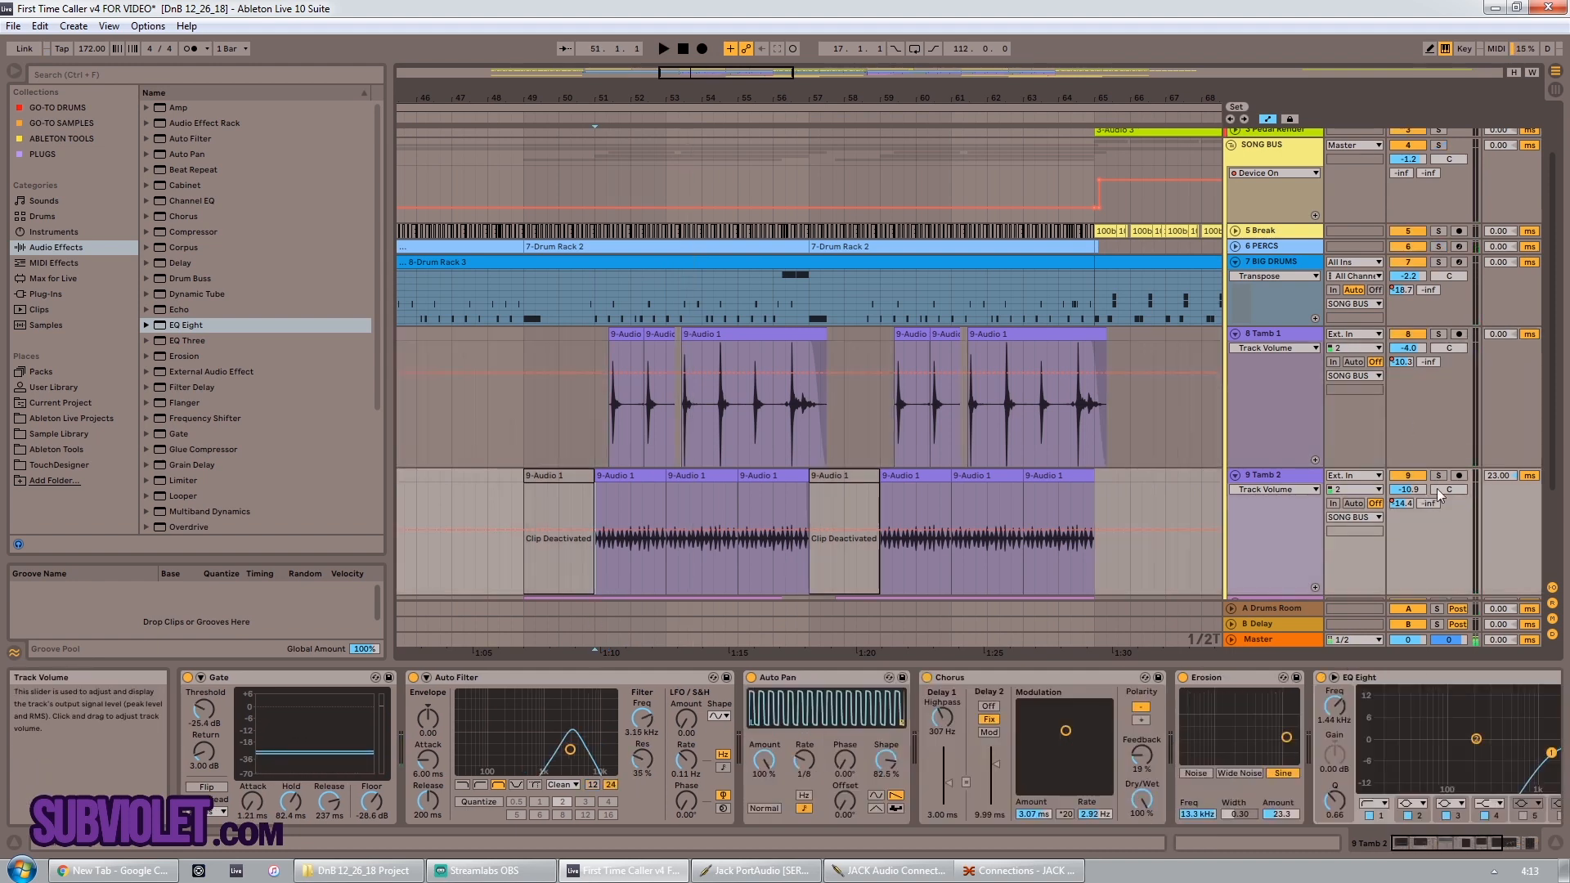
left_click(248, 675)
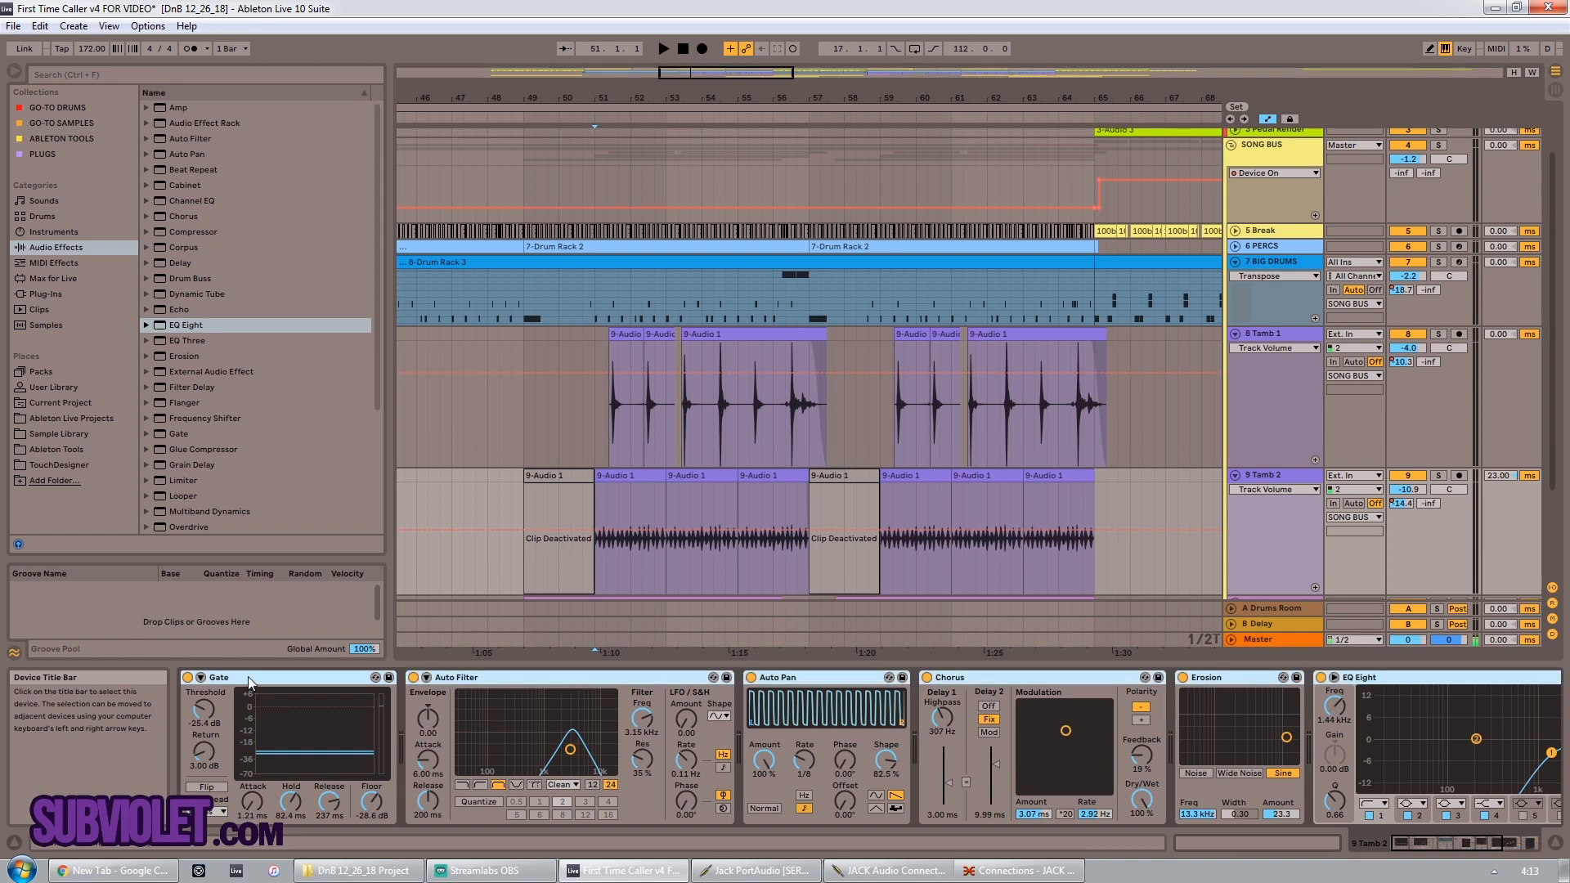
left_click_drag(1427, 842, 1389, 841)
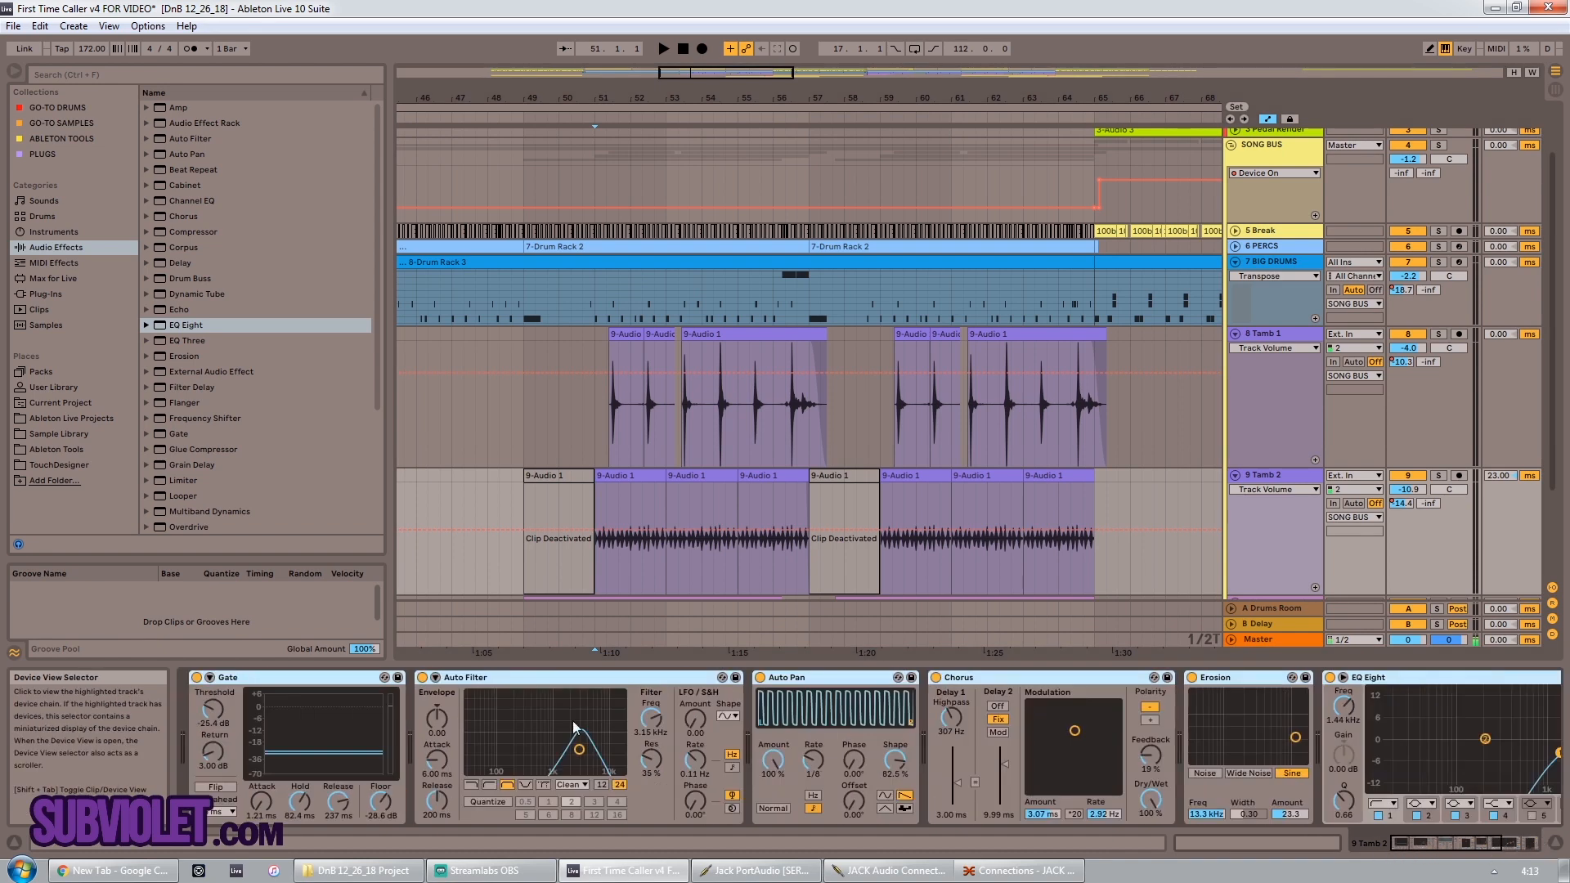
key("ctrl+g")
left_click(197, 678)
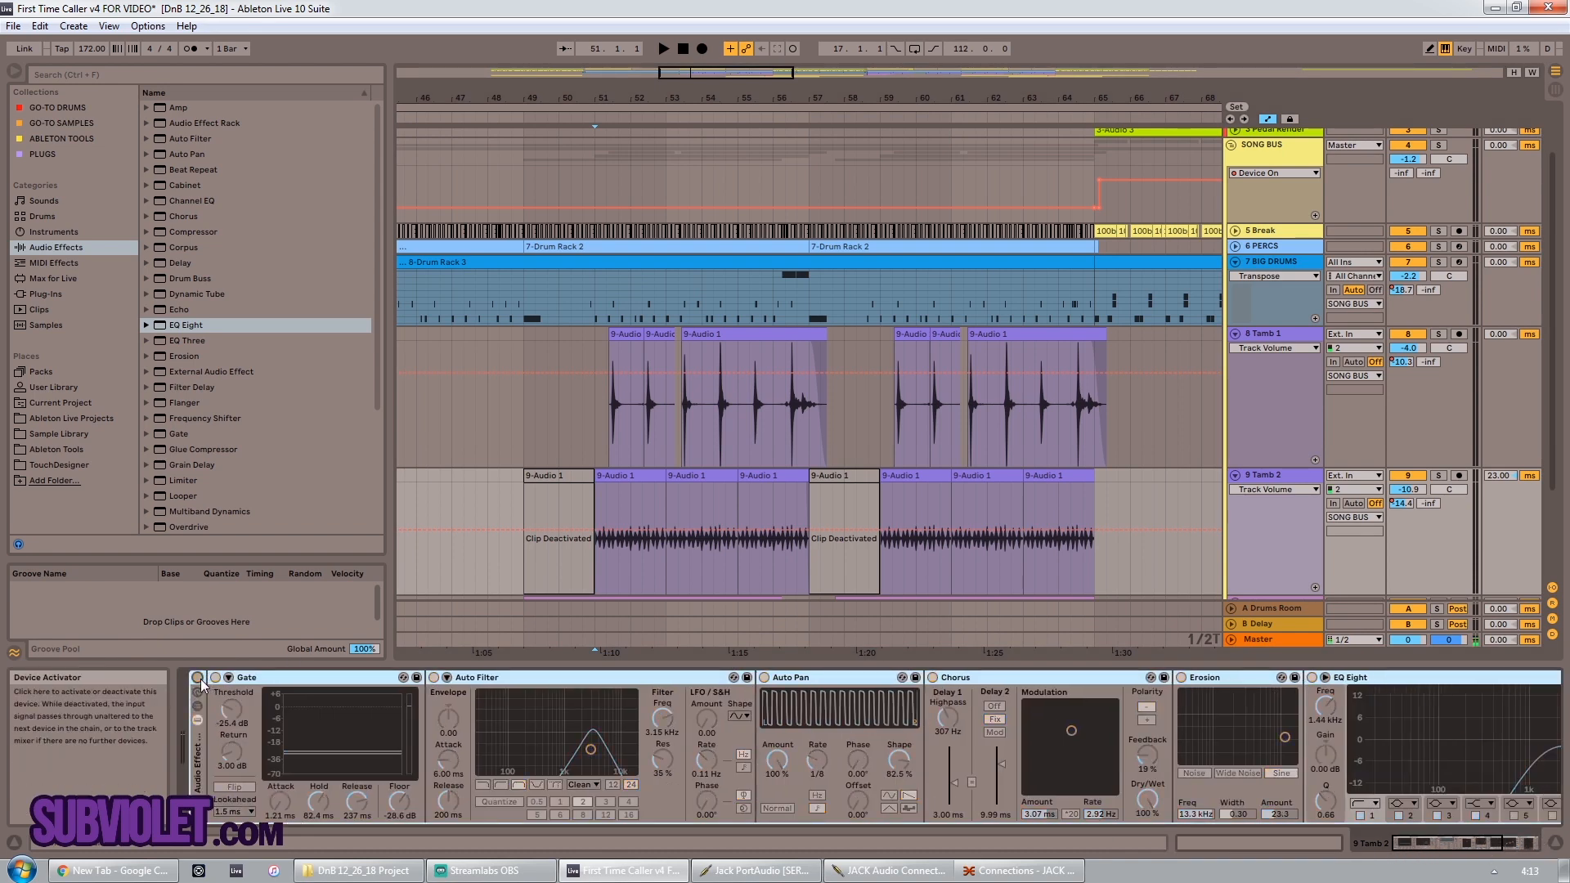
Step: Solo the Tamb 2 track and play it from bar 51 with its effect rack bypassed
left_click(1438, 475)
key("space")
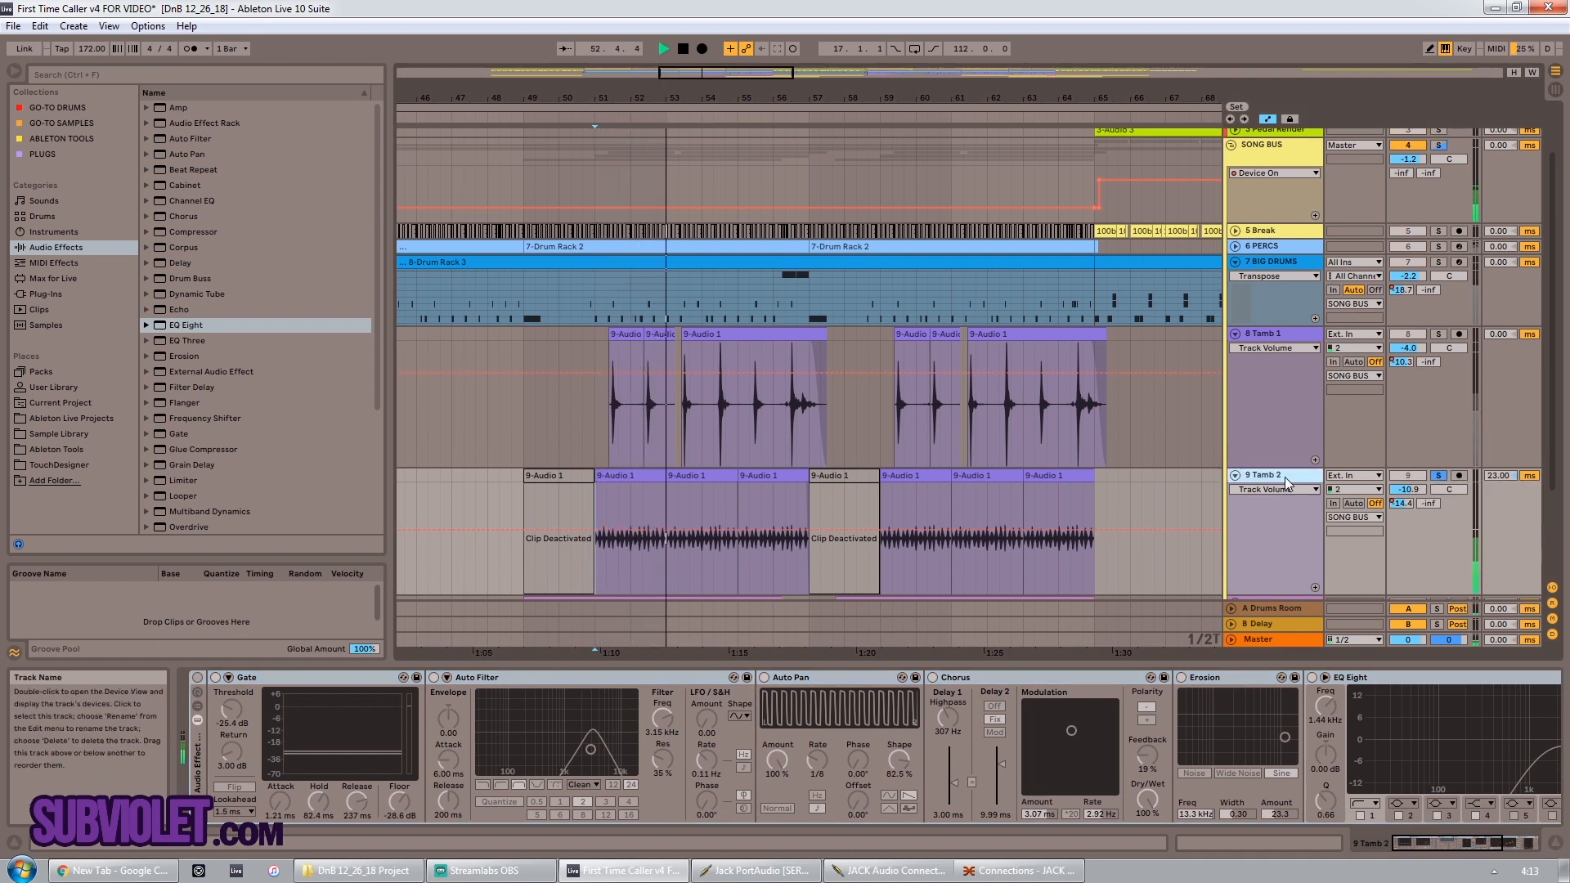
Step: Switch the Tamb 2 effect rack back on, play the track in solo from bar 51, and clear its solo during playback
left_click(1438, 477)
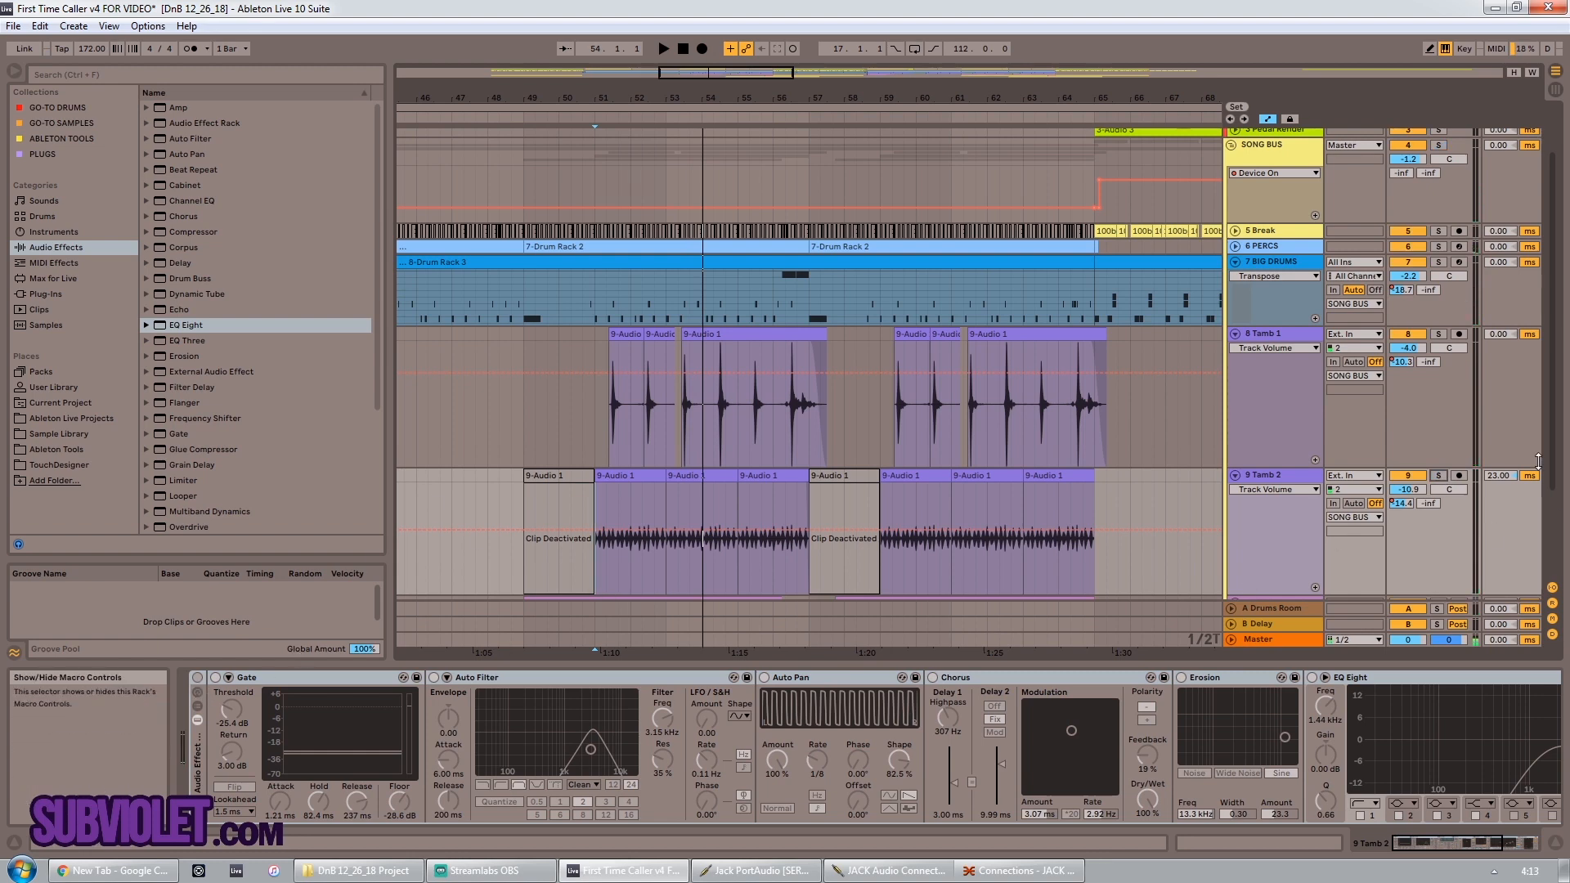
left_click(197, 677)
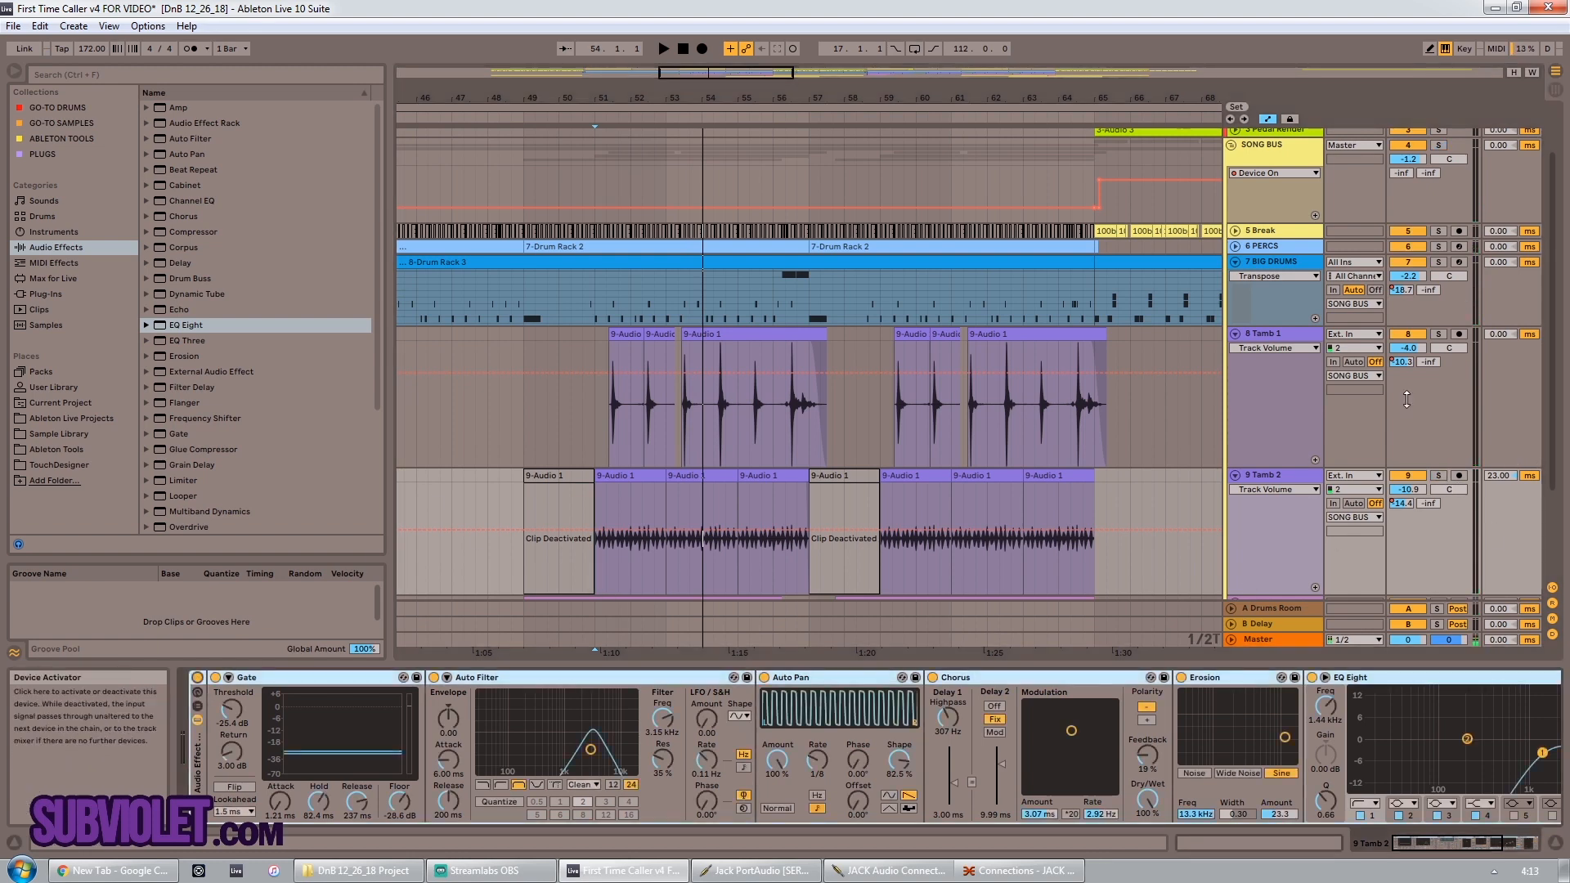
left_click(1439, 477)
key("space")
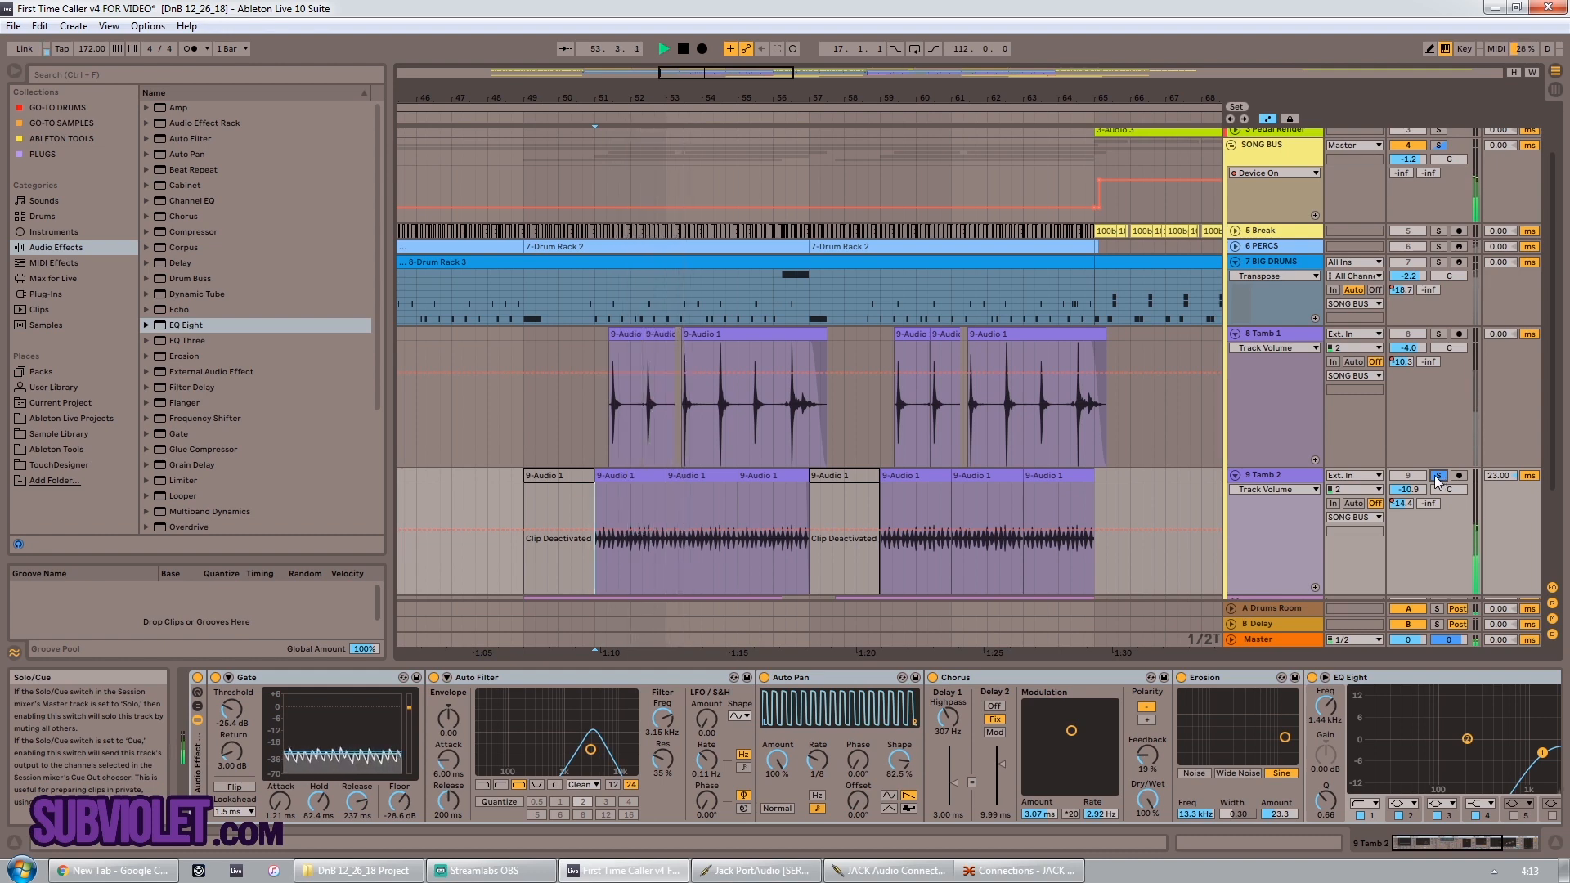
left_click(1438, 476)
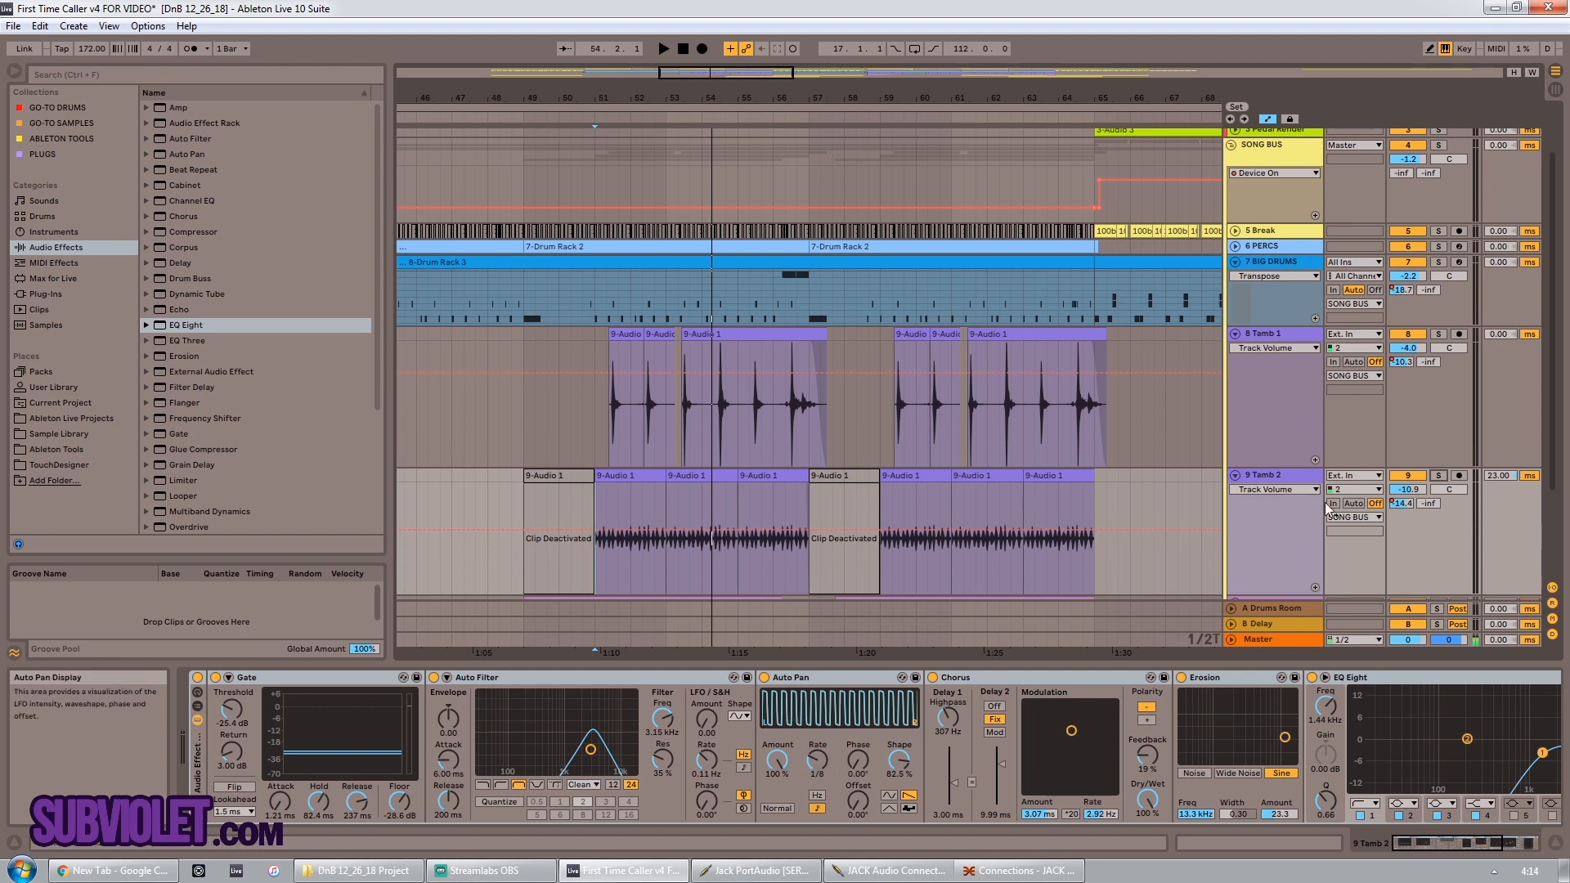
Step: Play Tamb 2 in solo to hear its Auto Pan amount, clear the solo, stop, and highlight the passage from bar 51 to 57
left_click(1438, 476)
key("space")
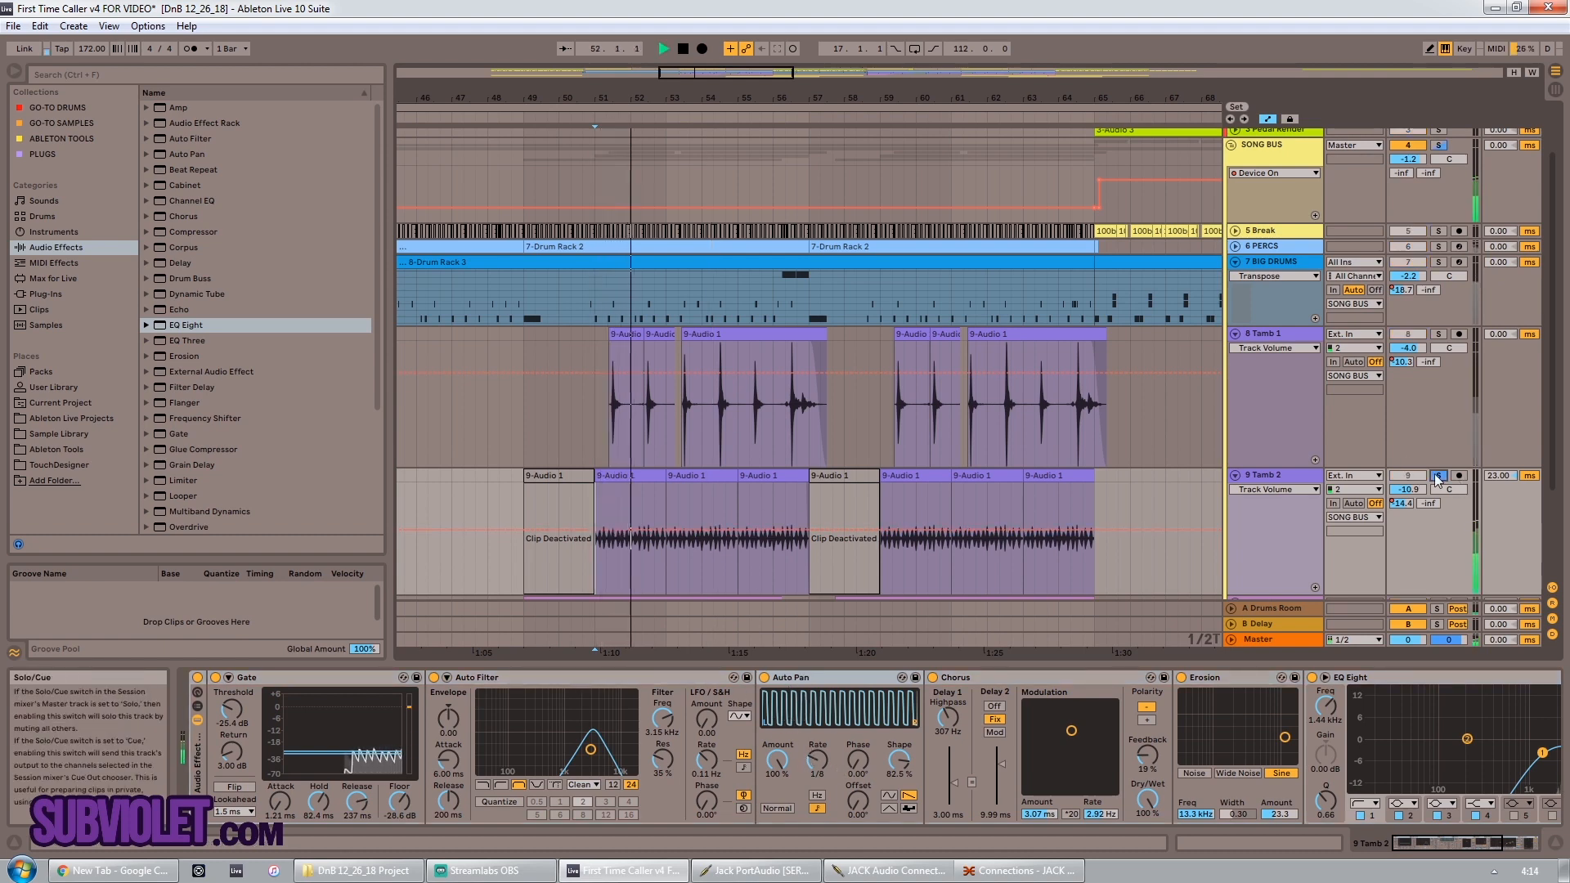
mouse_move(777, 760)
left_mouse_down()
mouse_move(777, 874)
mouse_move(777, 760)
left_mouse_up()
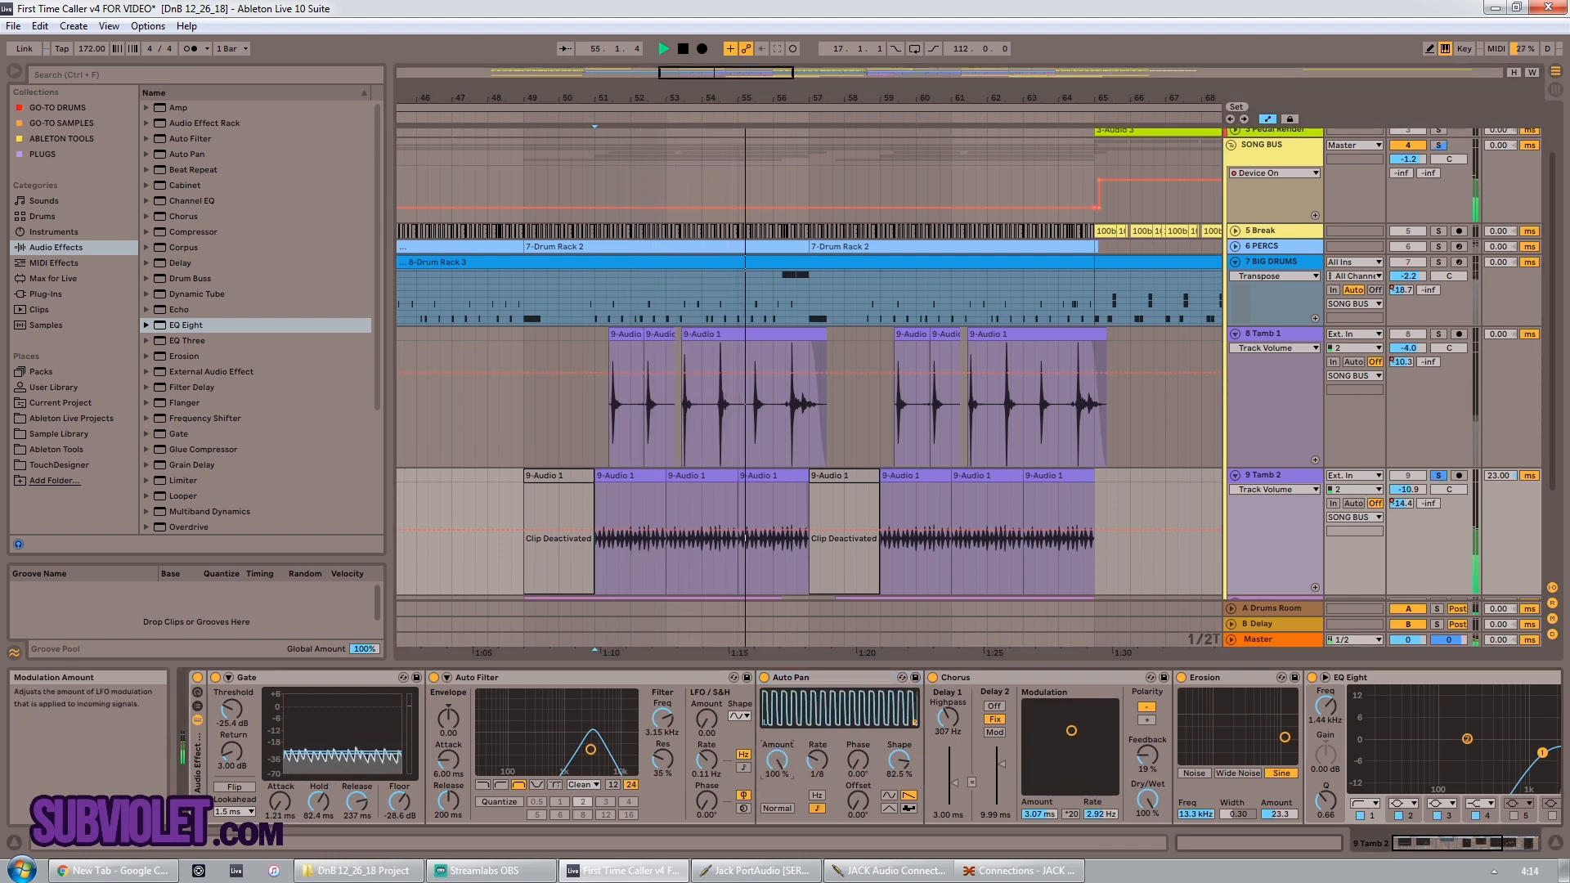
left_click(1440, 476)
key("space")
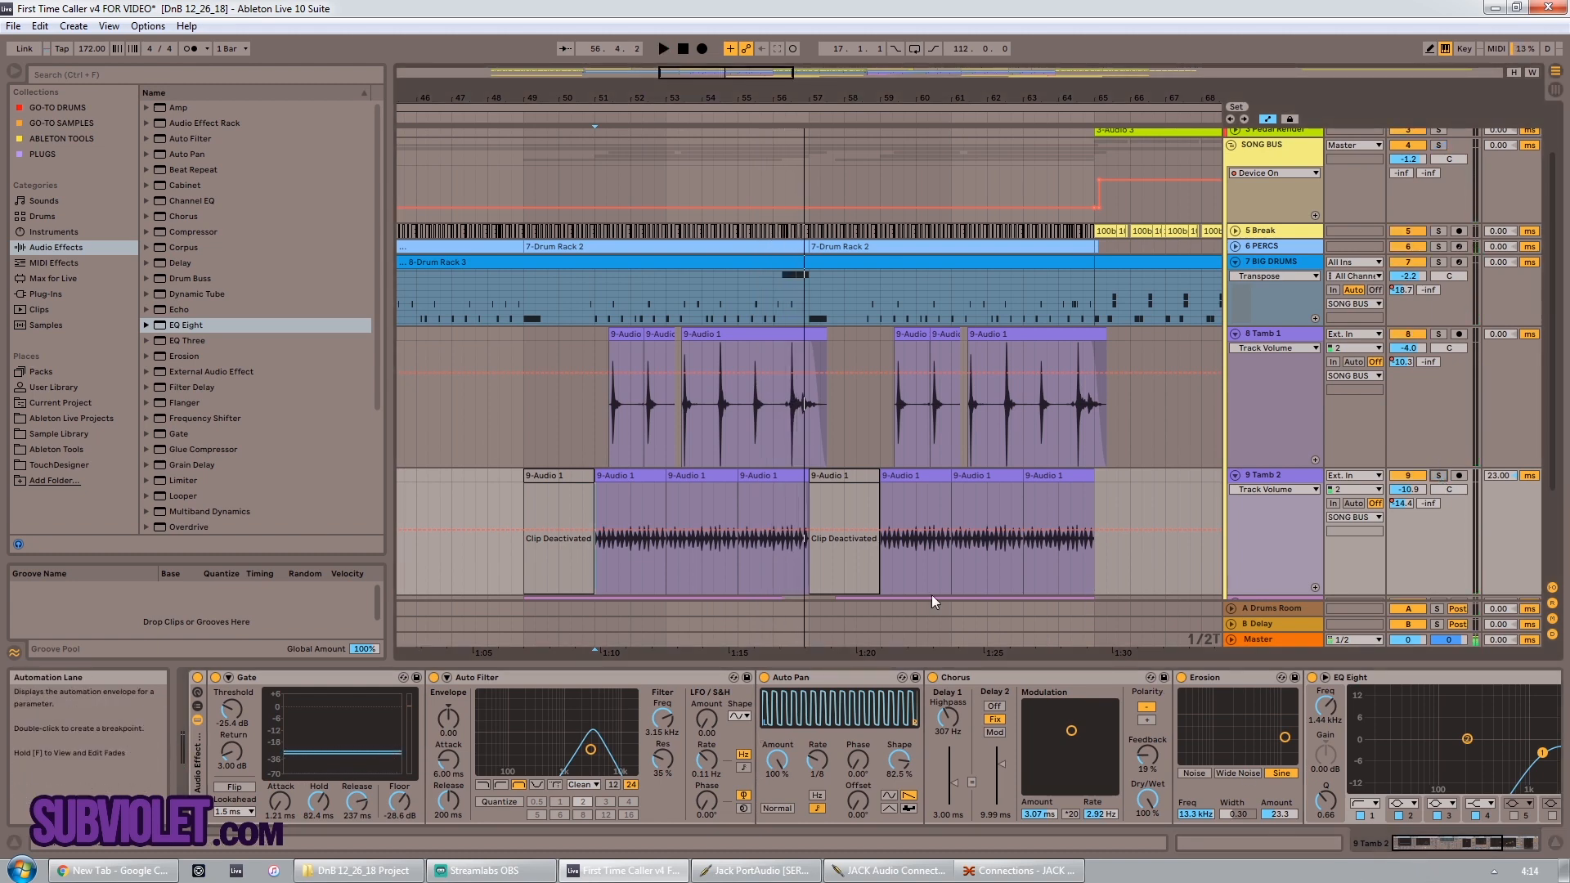
left_click_drag(599, 568, 811, 570)
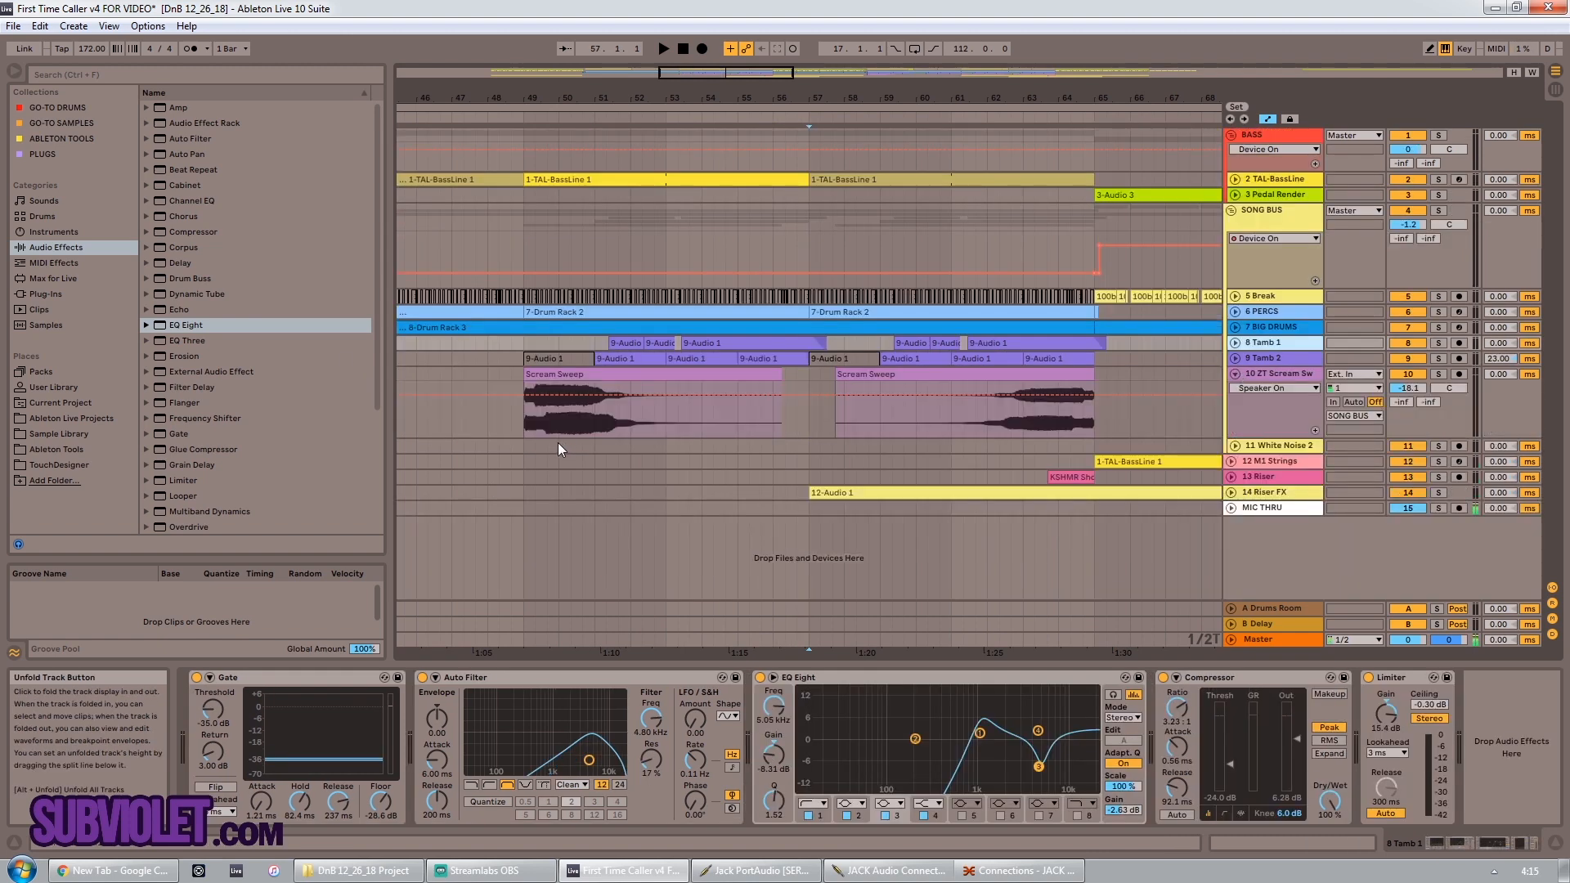
Step: Play the ZT Scream Sweep track in solo from the start of its clip in bar 49, stop, and clear its solo
left_click(528, 429)
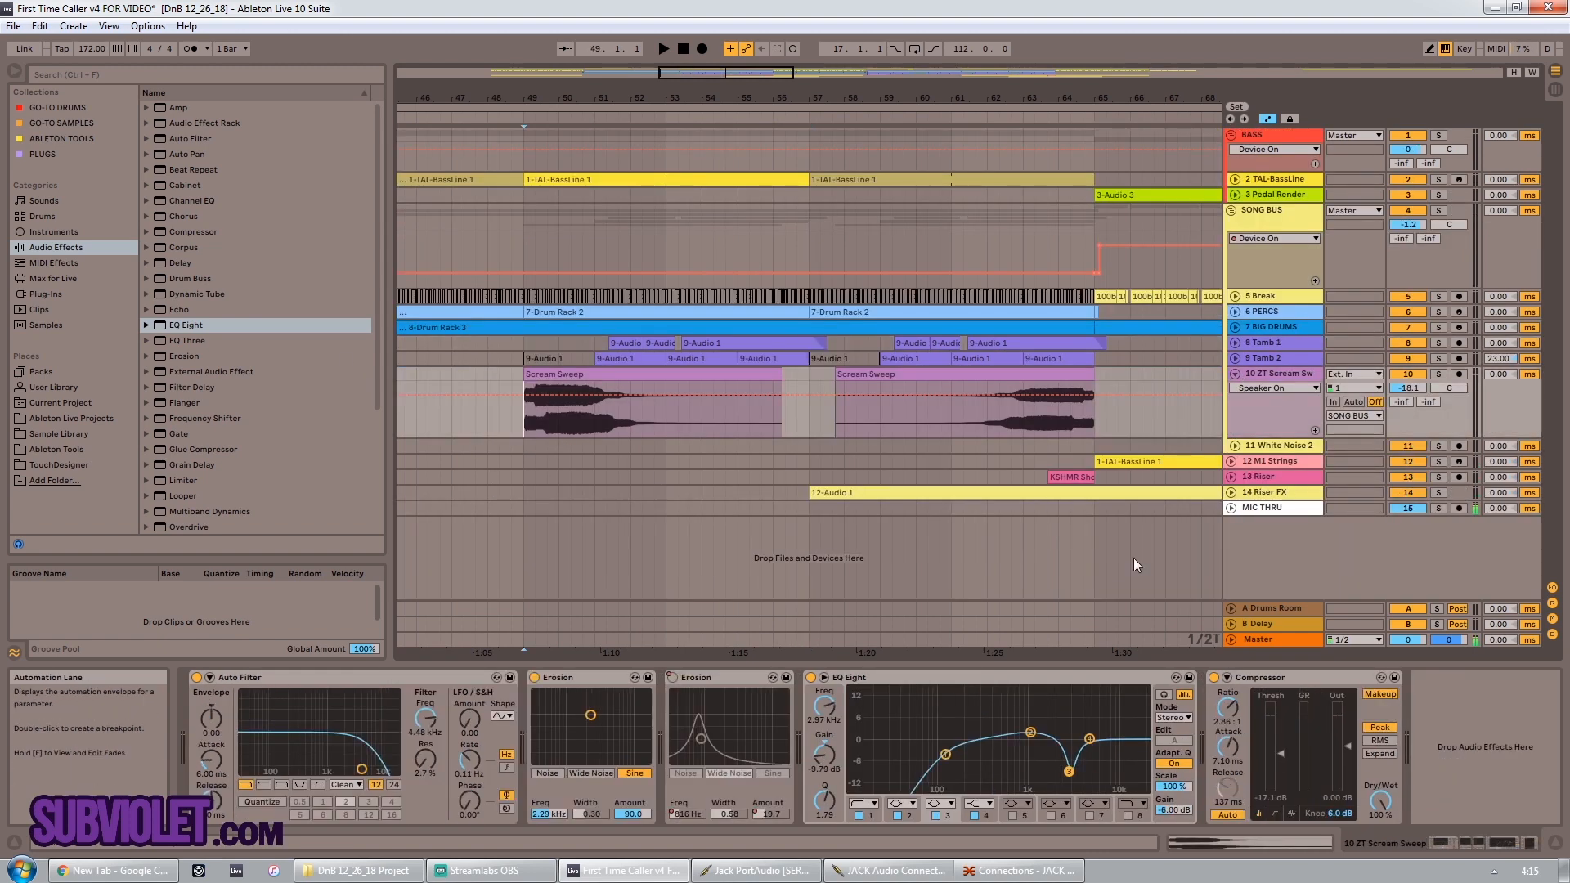
left_click_drag(694, 68, 687, 69)
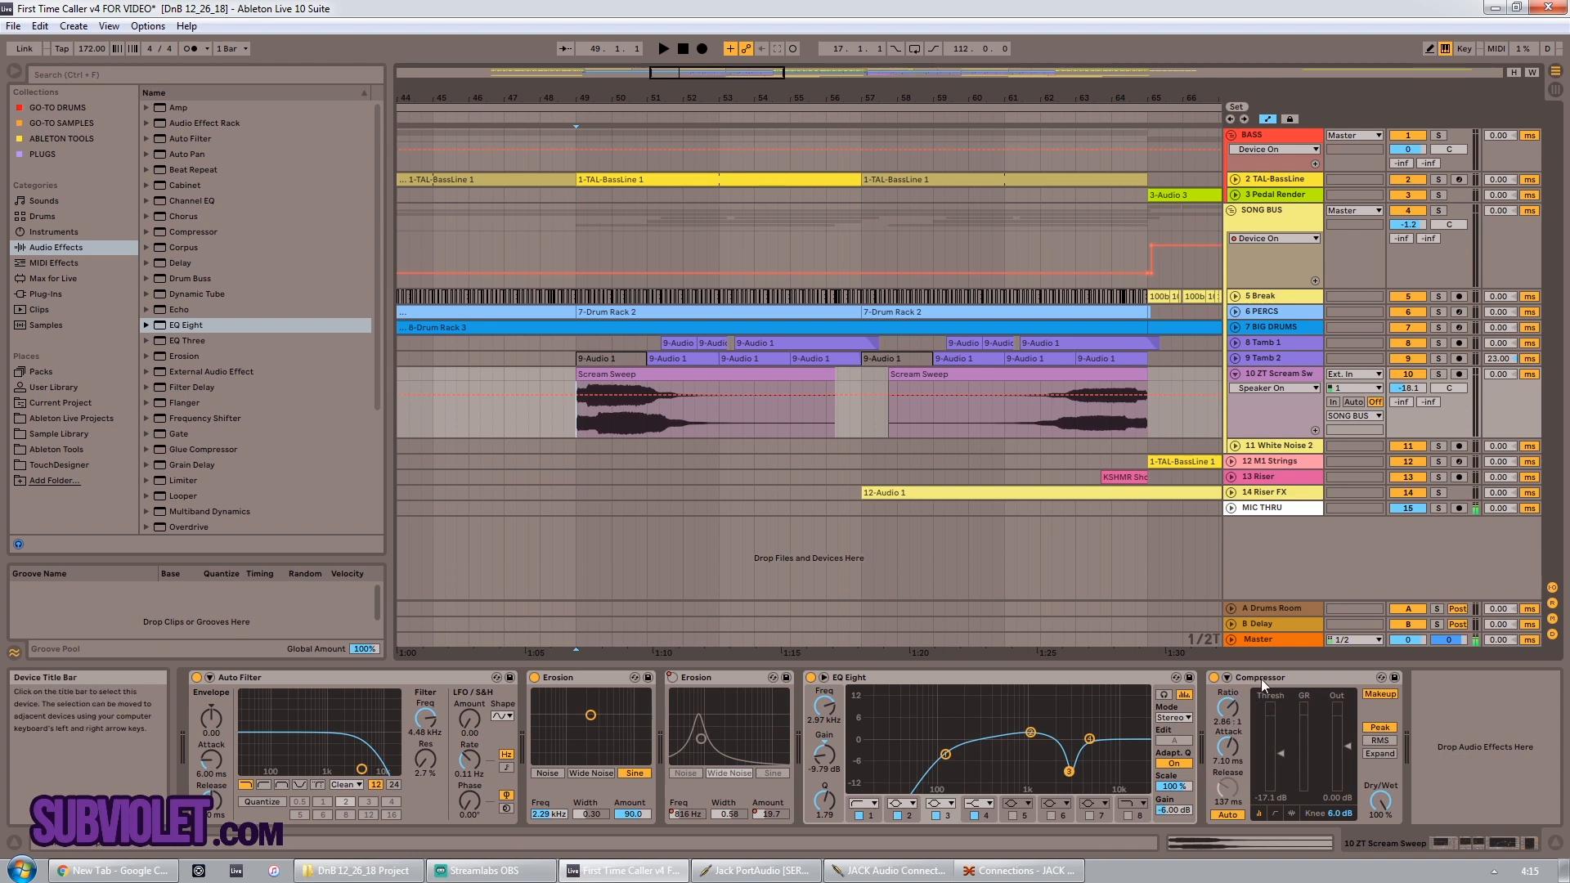
left_click(1438, 374)
key("space")
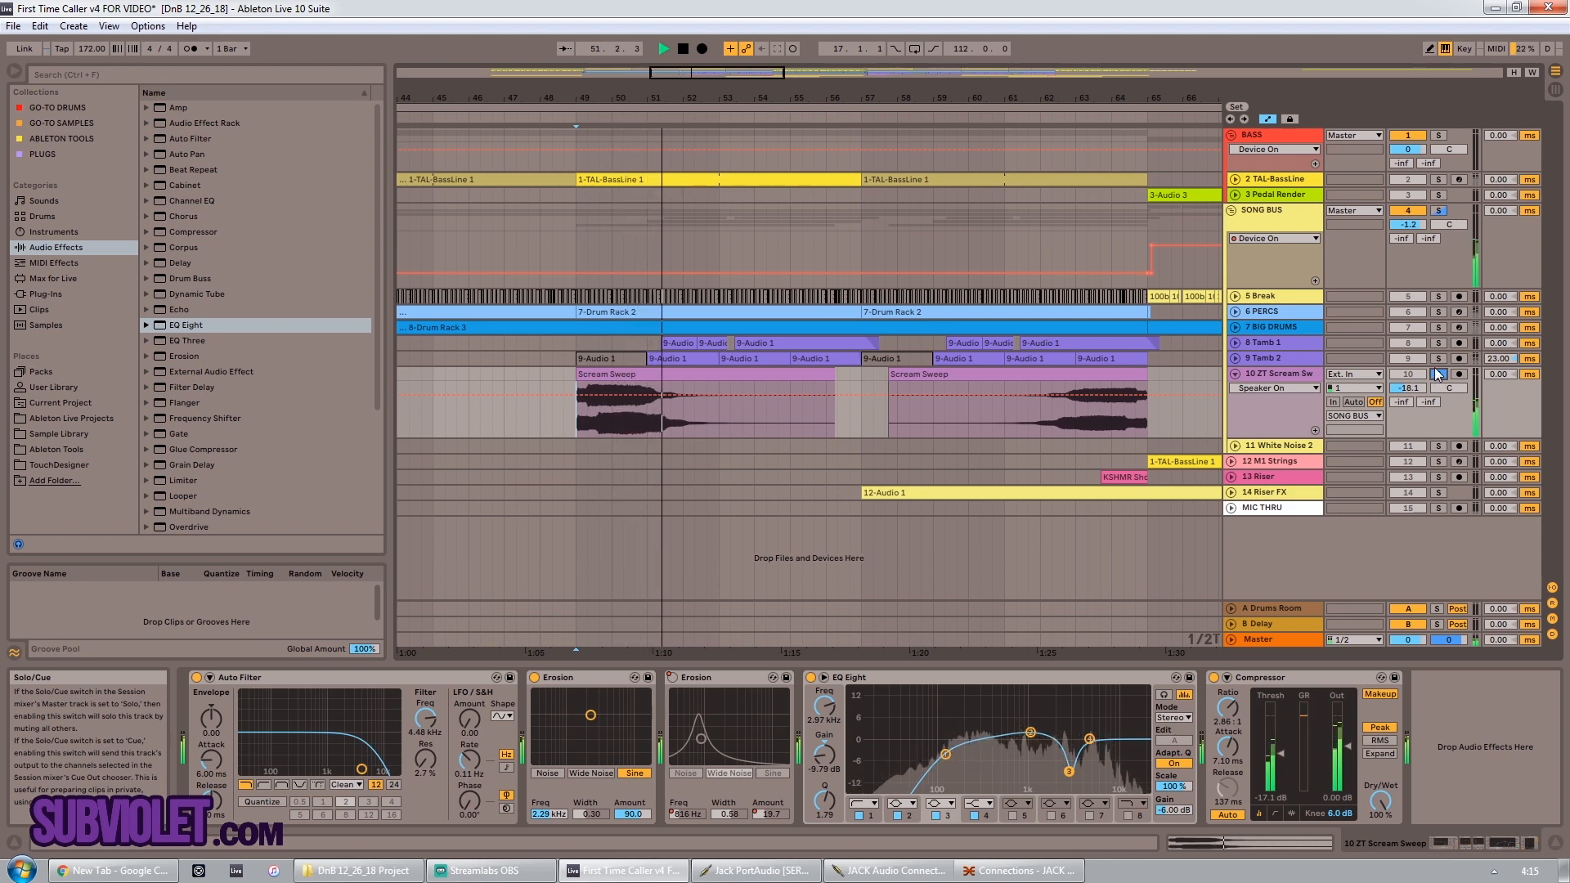
key("space")
left_click(1436, 374)
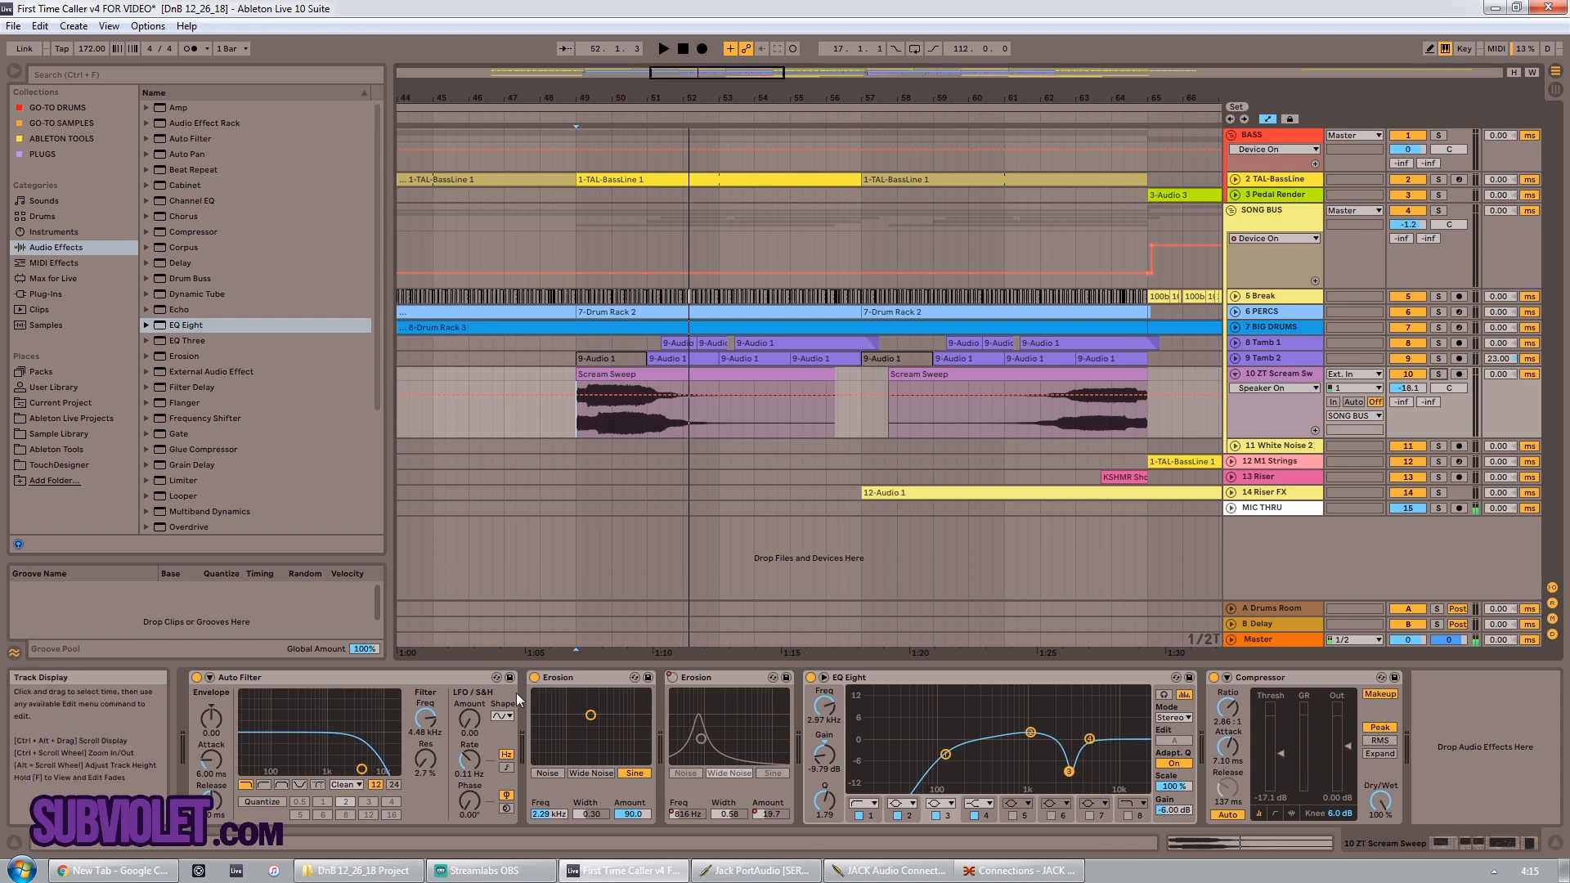
Step: Bypass the first Erosion on ZT Scream Sweep, play the track in solo from bar 49, and clear the solo during playback
left_click(536, 677)
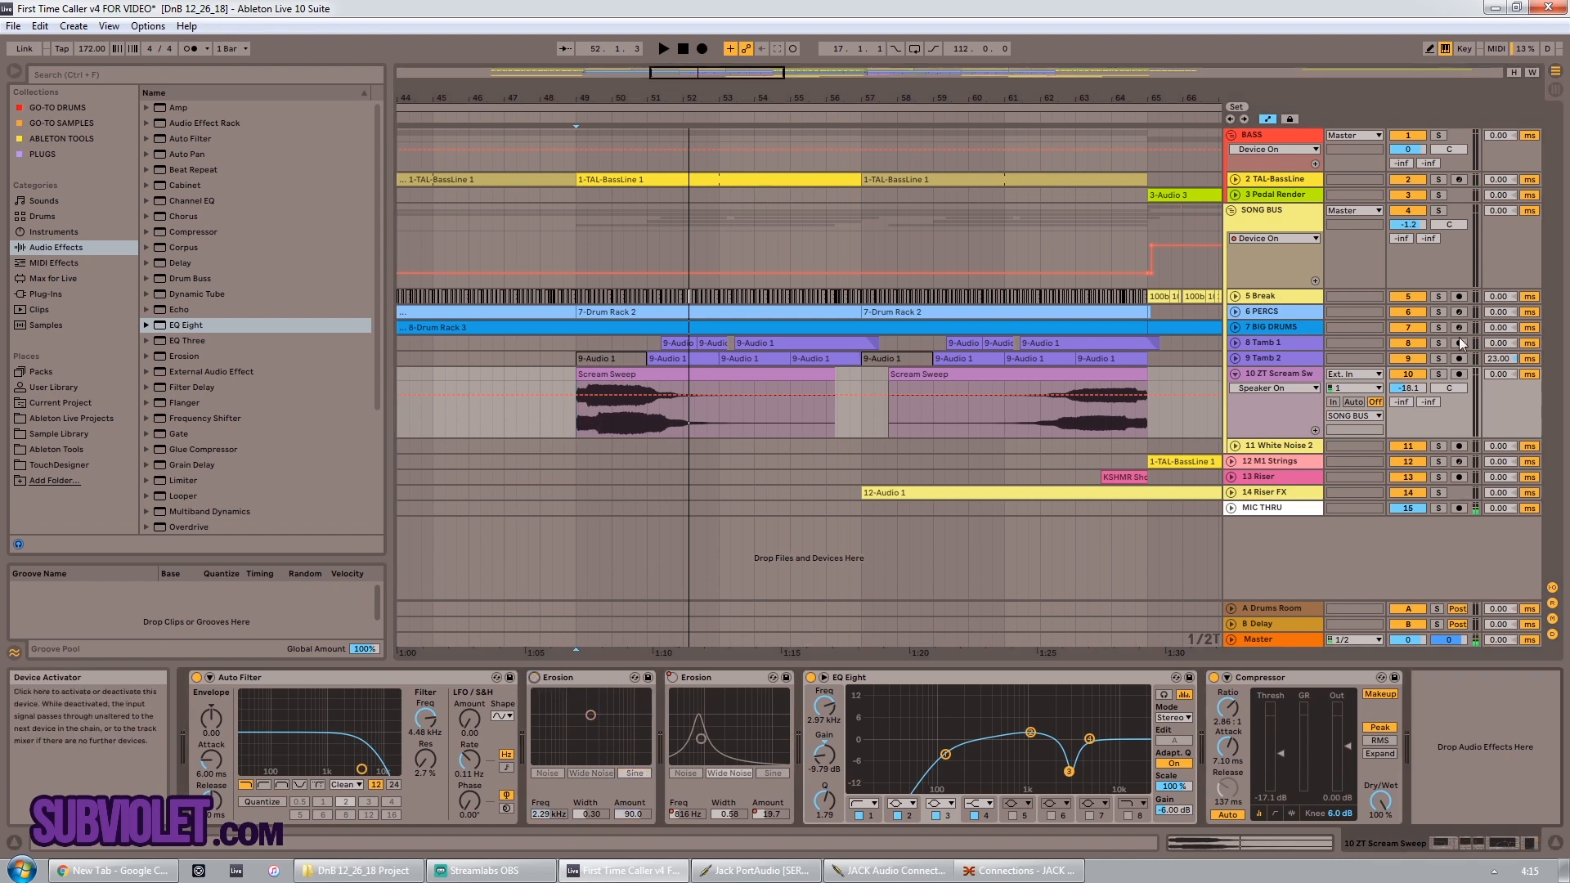
left_click(1439, 374)
key("space")
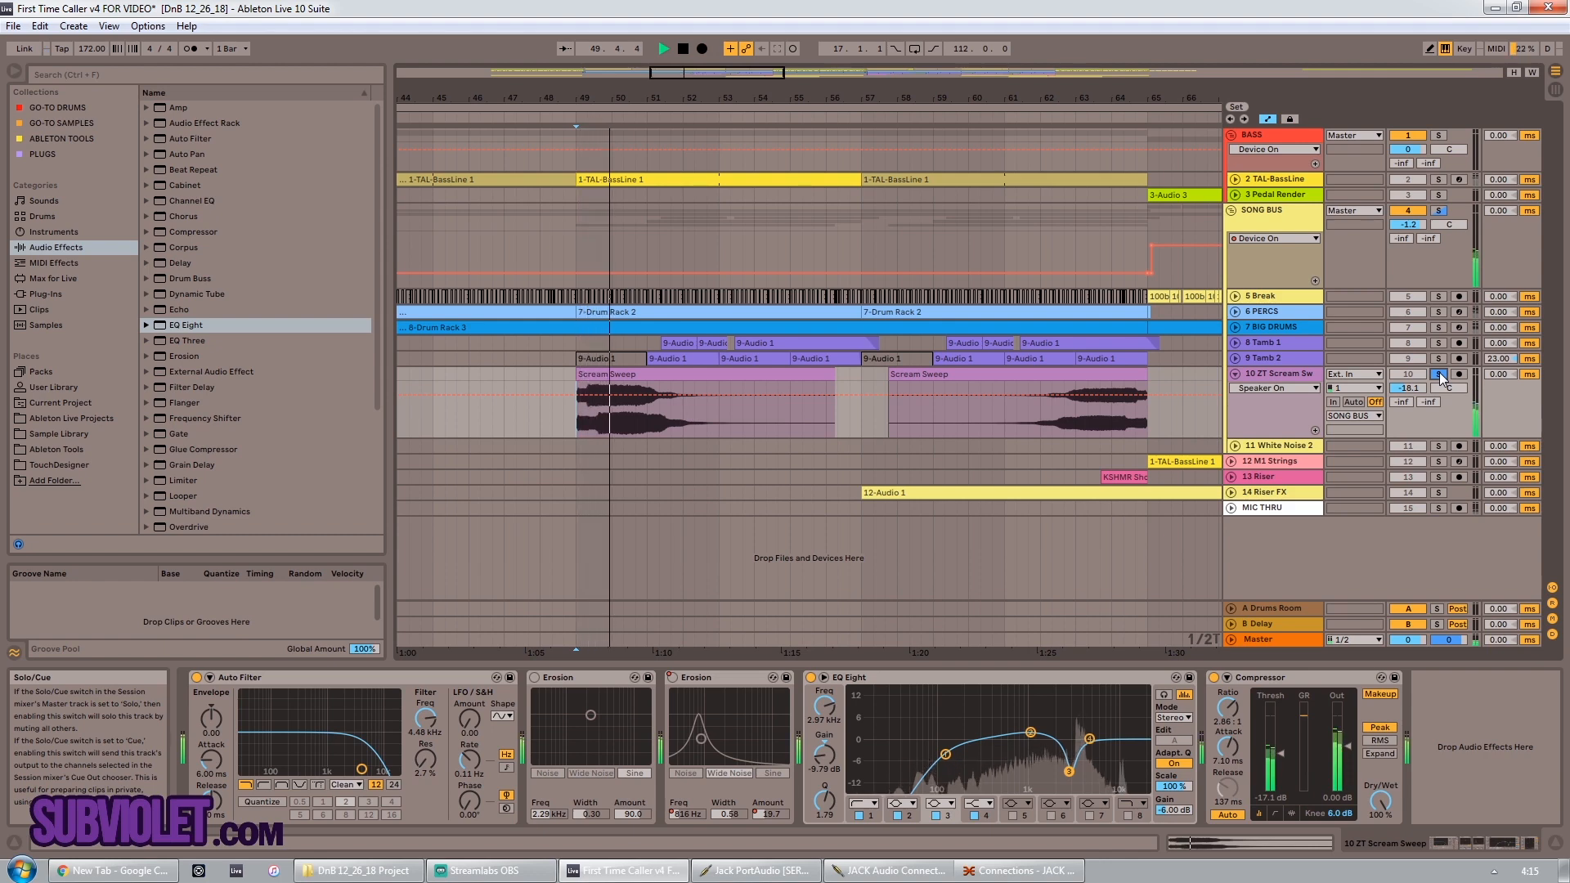
left_click(1439, 374)
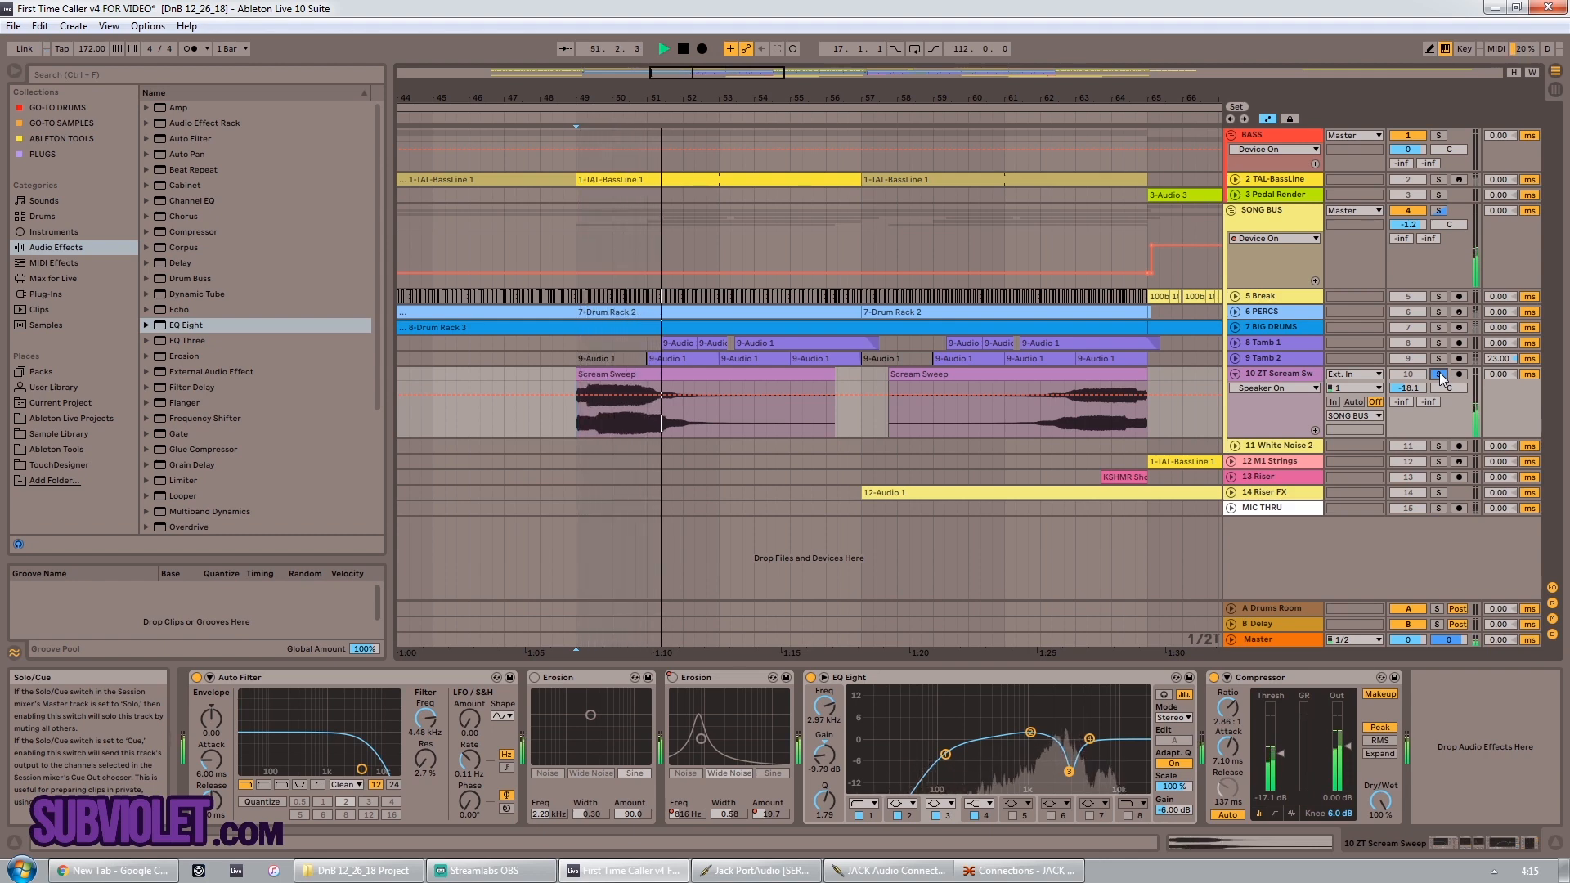
Step: Reactivate the first Erosion, play ZT Scream Sweep in solo from bar 49 again, clear its solo, and stop
left_click(535, 677)
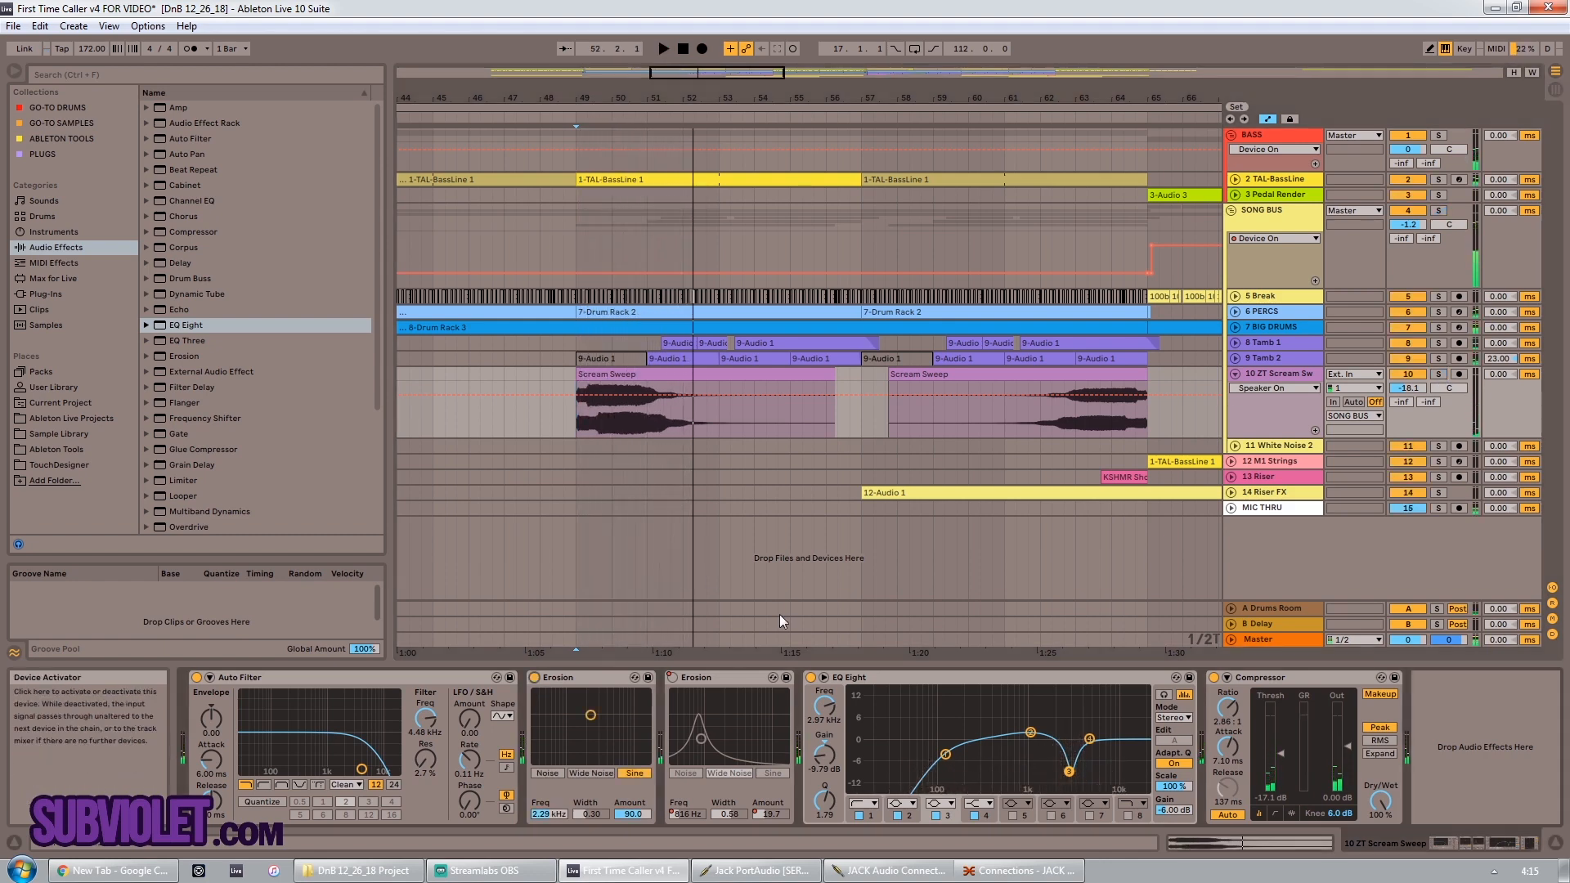
left_click(1439, 373)
key("space")
key("space")
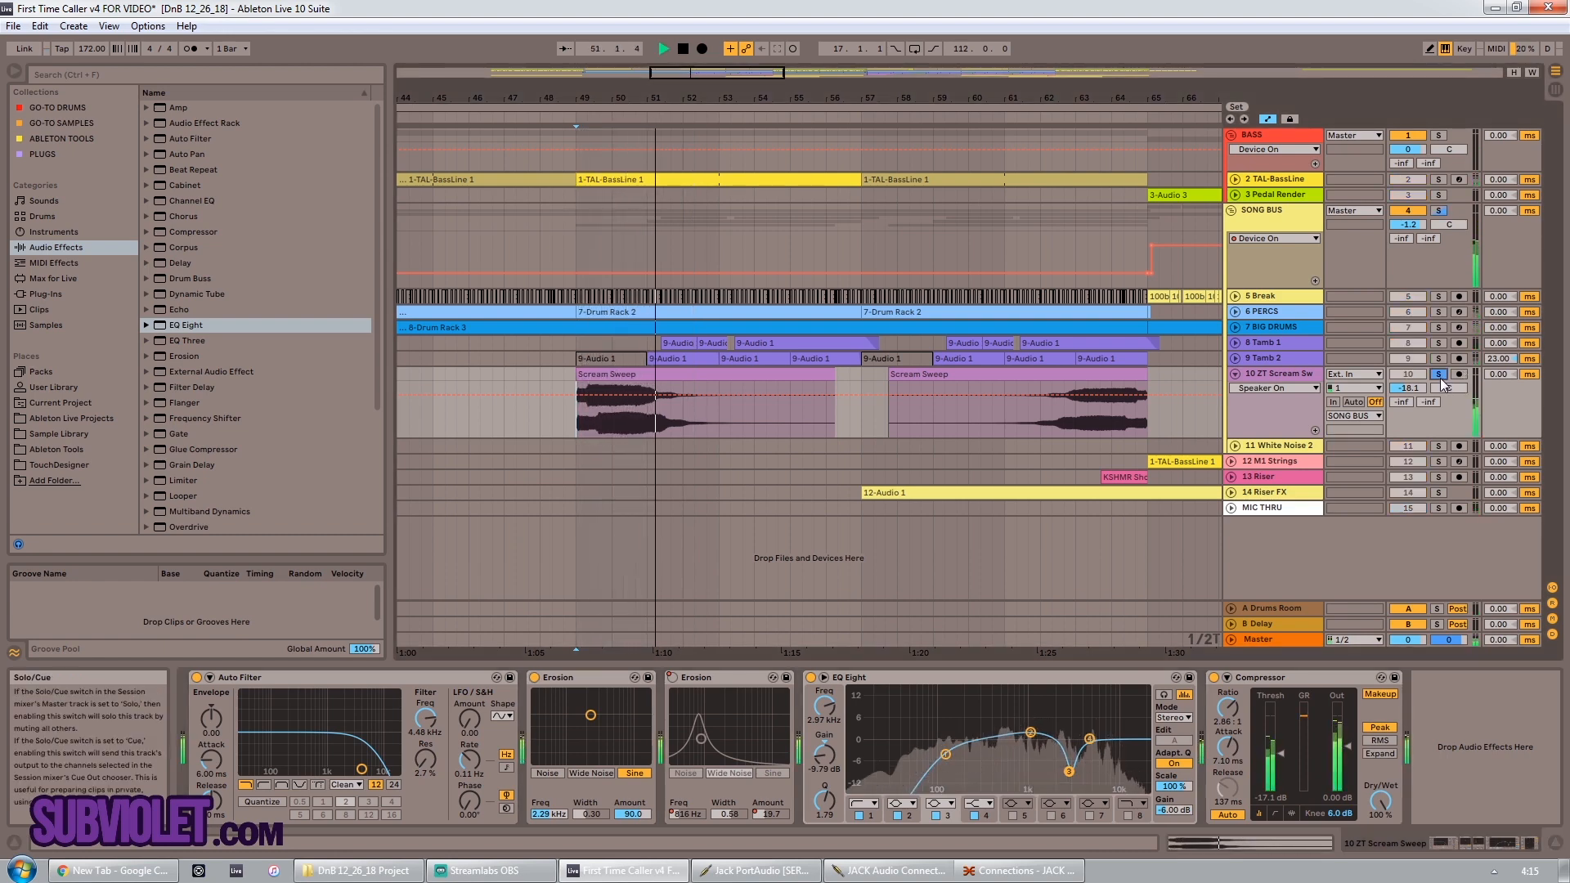
left_click(1439, 373)
key("space")
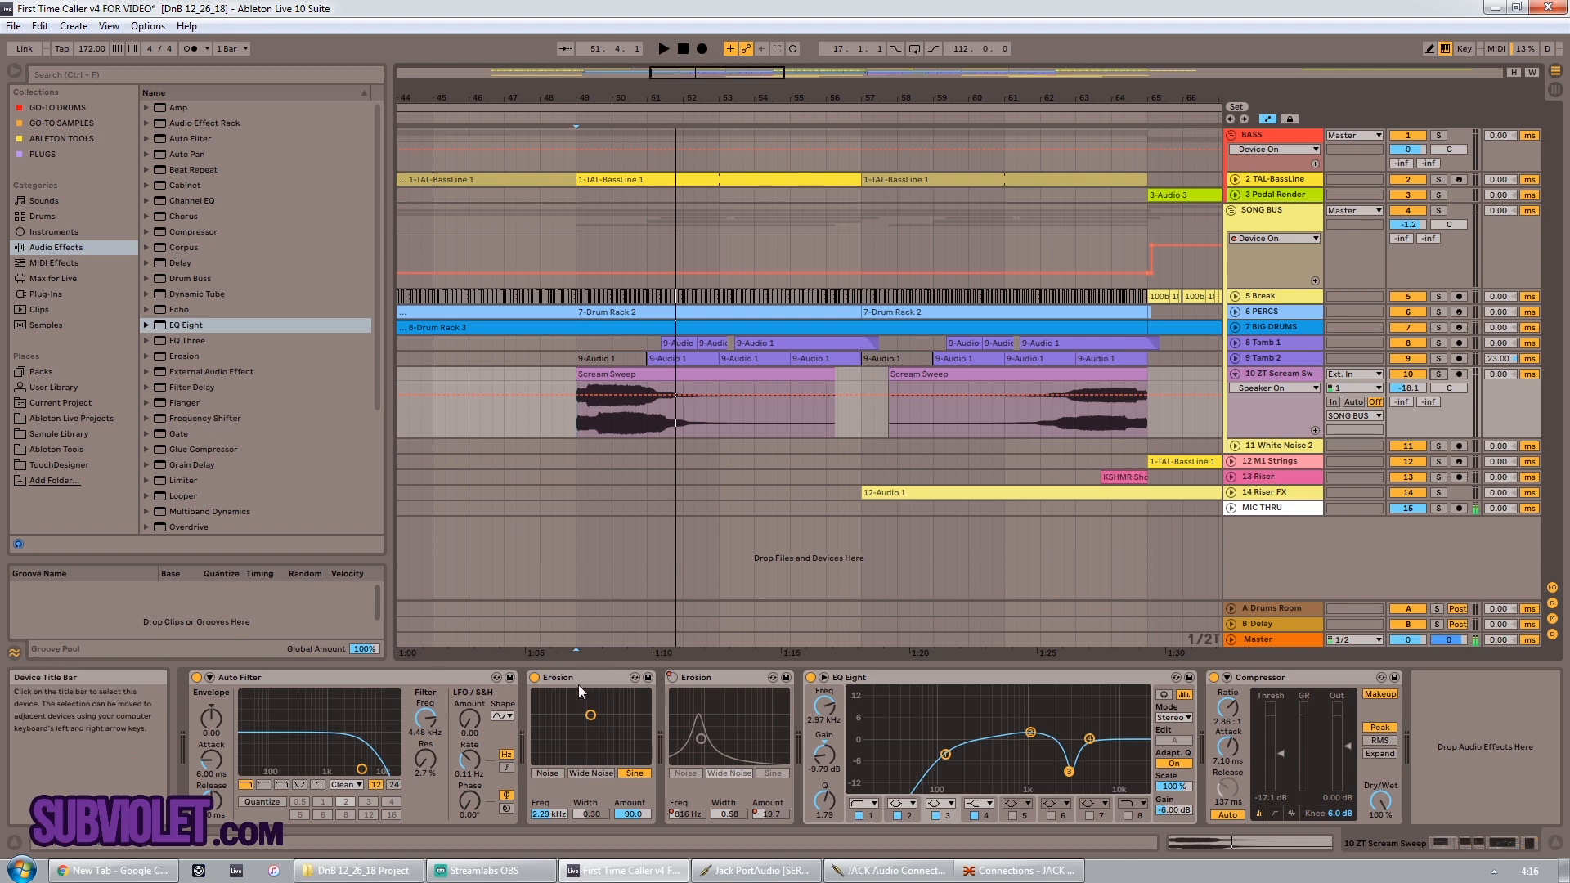
Step: Collapse the ZT Scream Sweep track, select and expand the TAL-BassLine track, and bring its clips from bar 33 into view
left_click(1233, 375)
key("w")
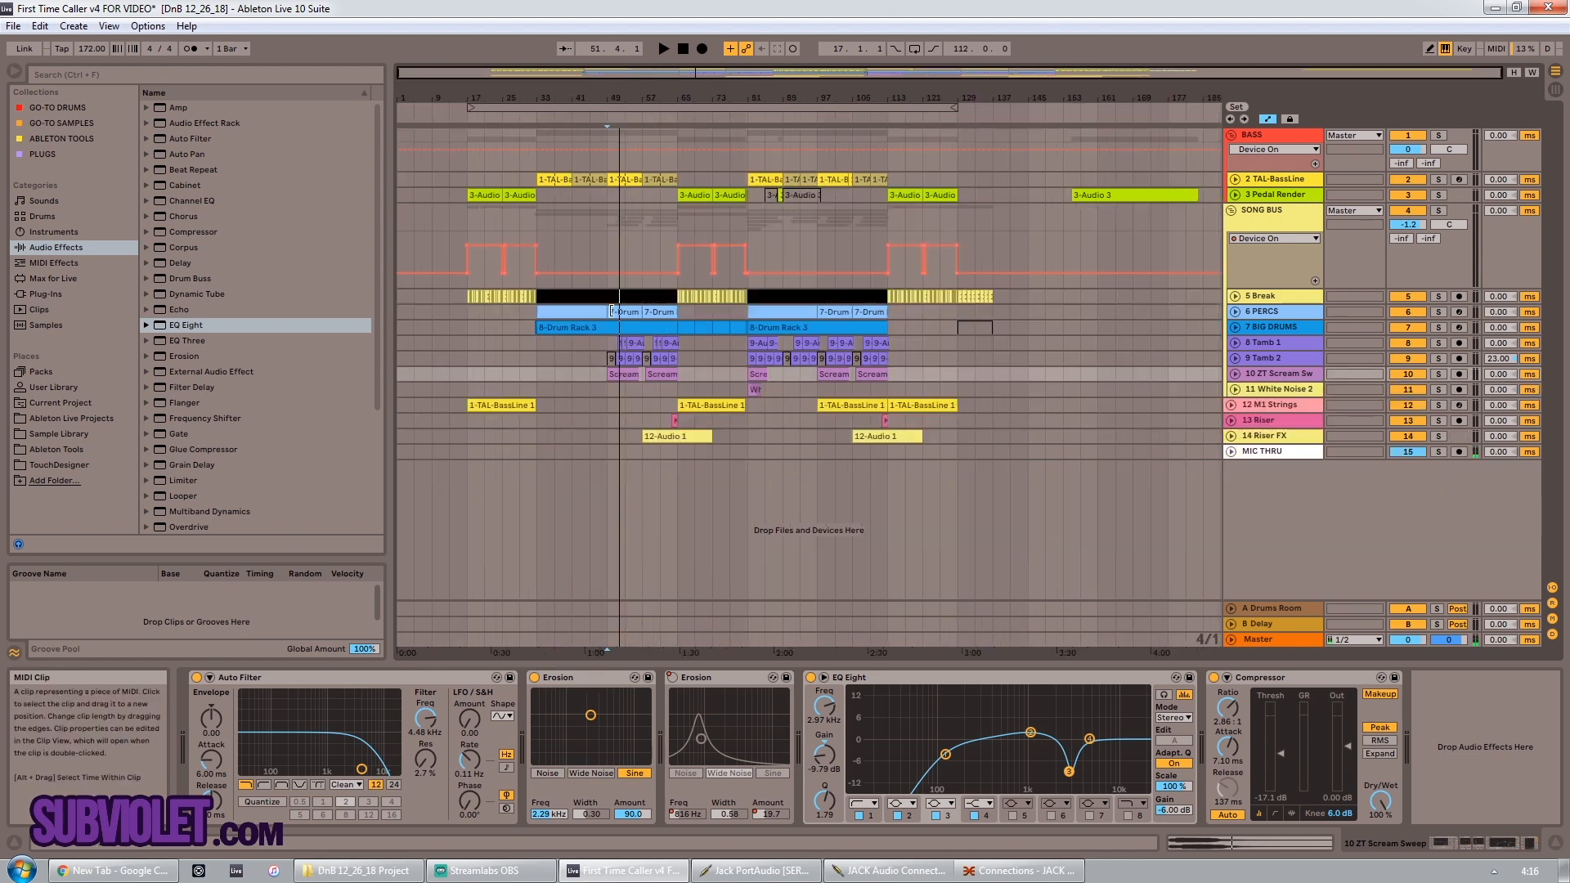
left_click(1252, 181)
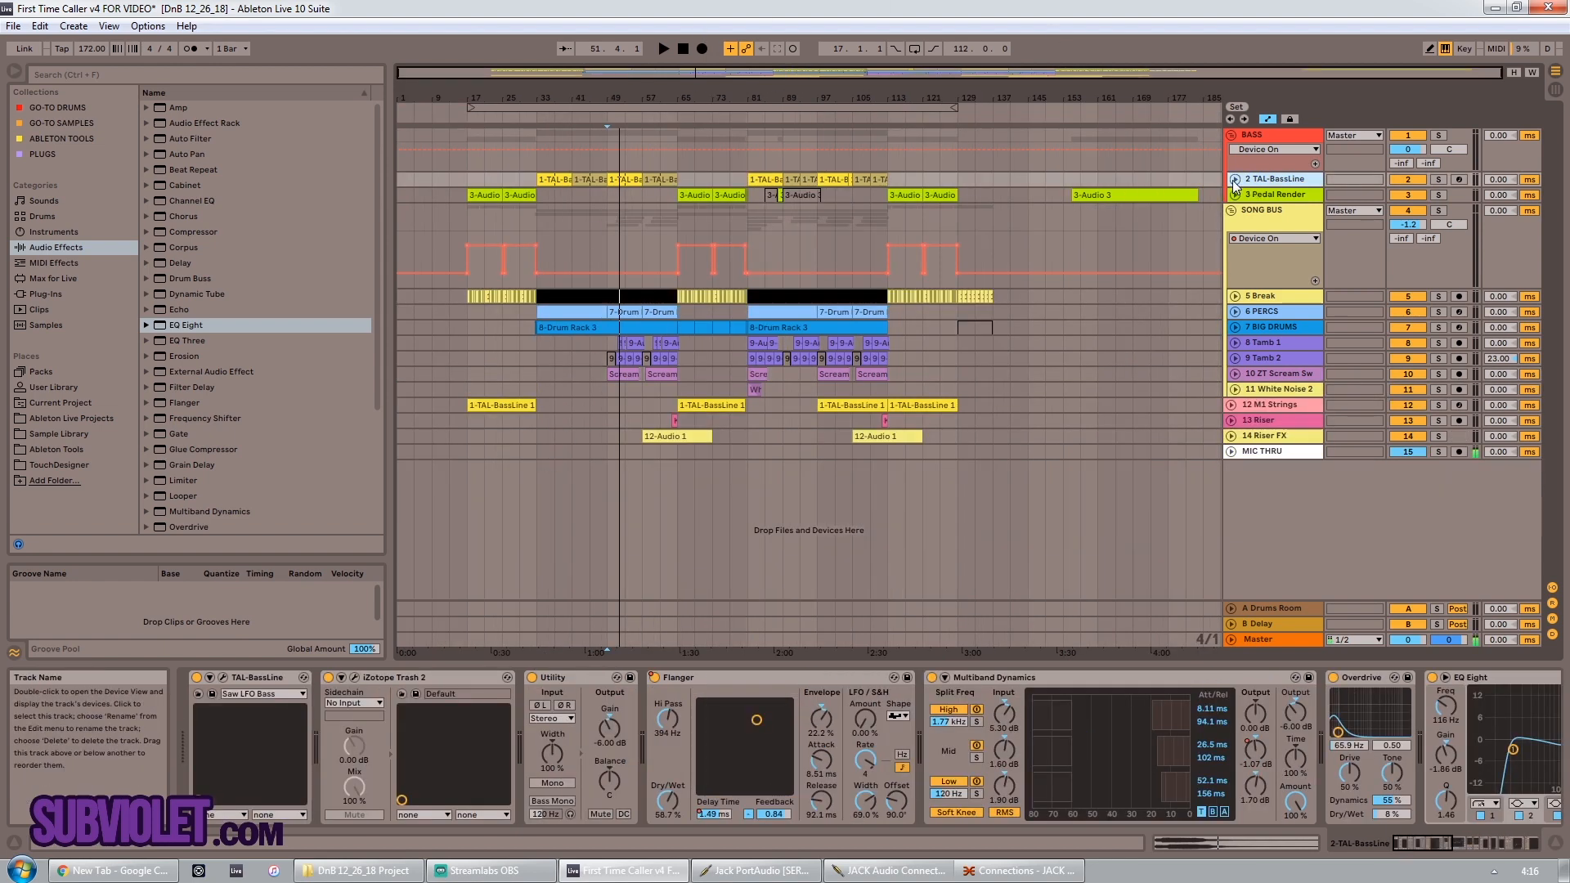
left_click(1235, 179)
left_click_drag(614, 72, 600, 229)
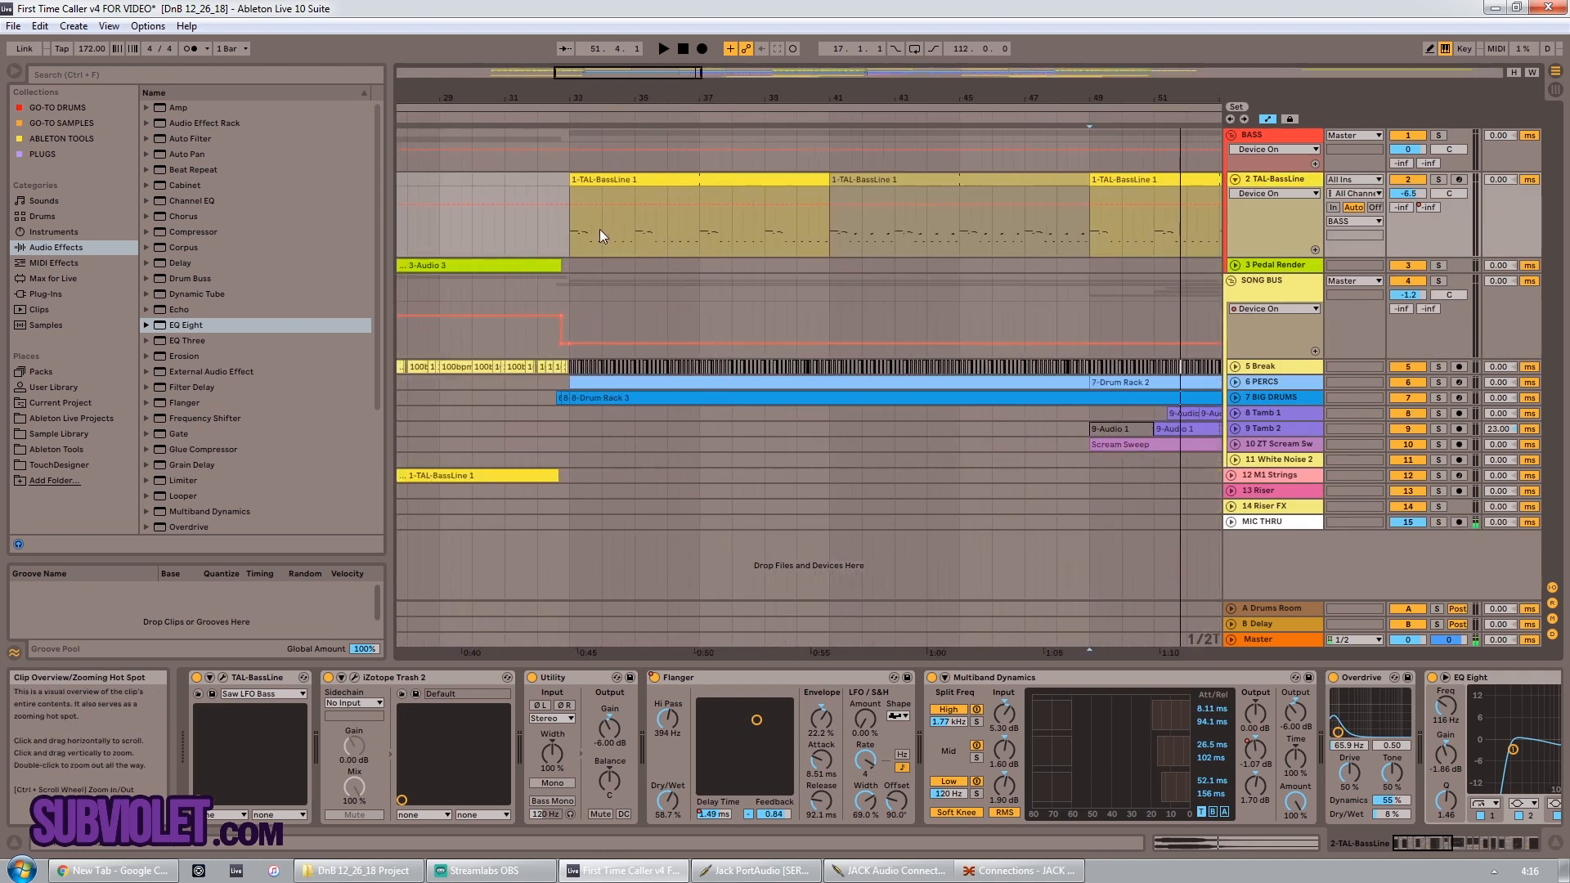
Step: Open the TAL-BassLine synth's plug-in window and place it clear of the track's first clip
left_click(223, 677)
left_click_drag(710, 270, 311, 214)
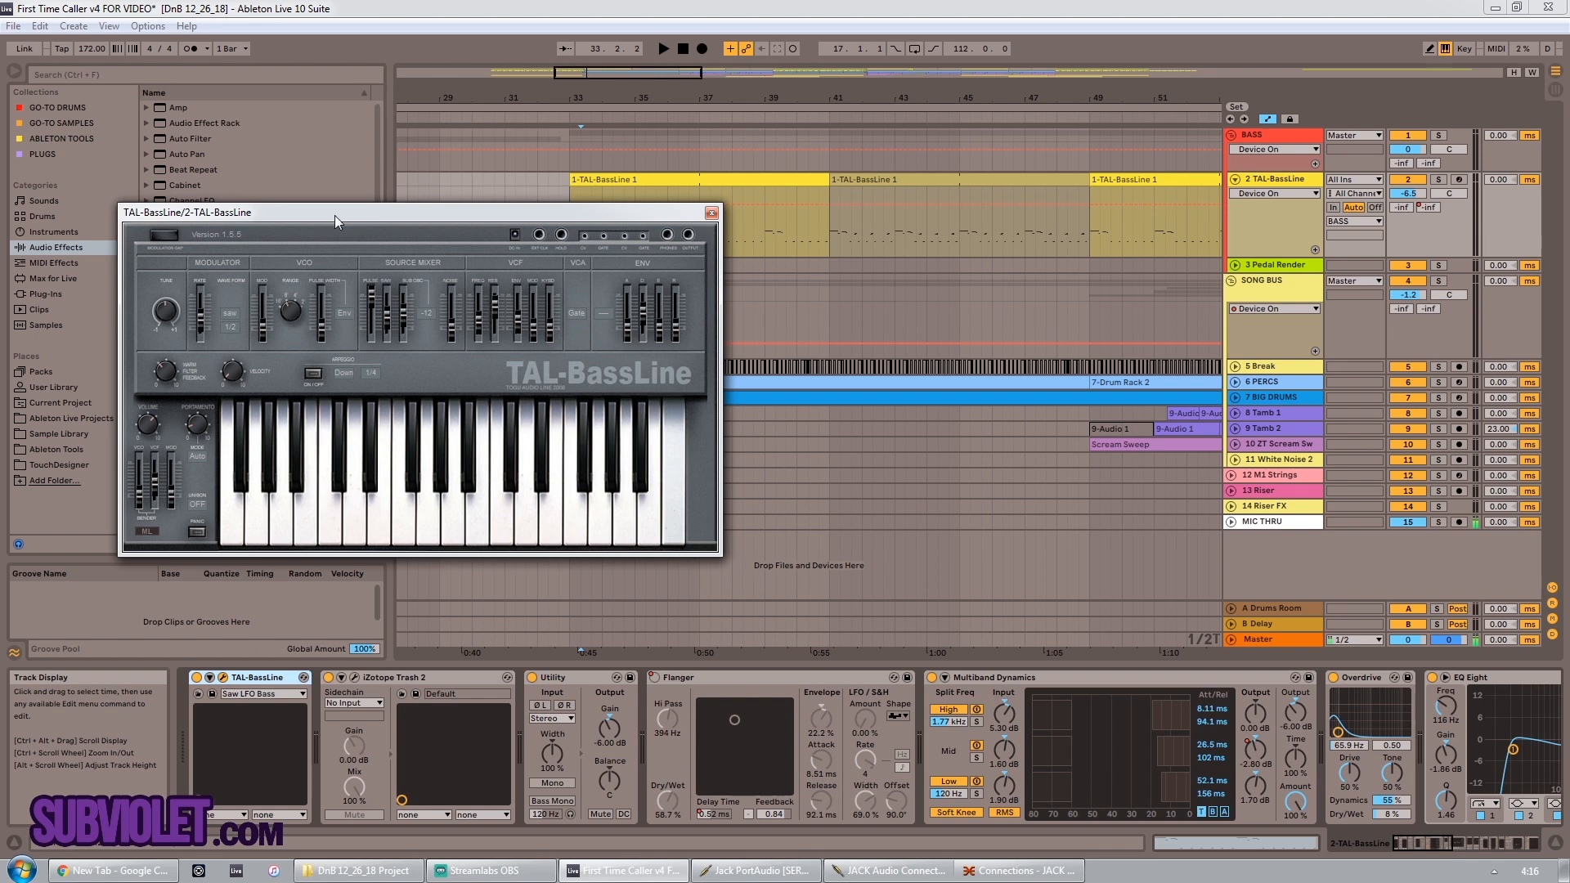
left_click_drag(341, 213, 249, 247)
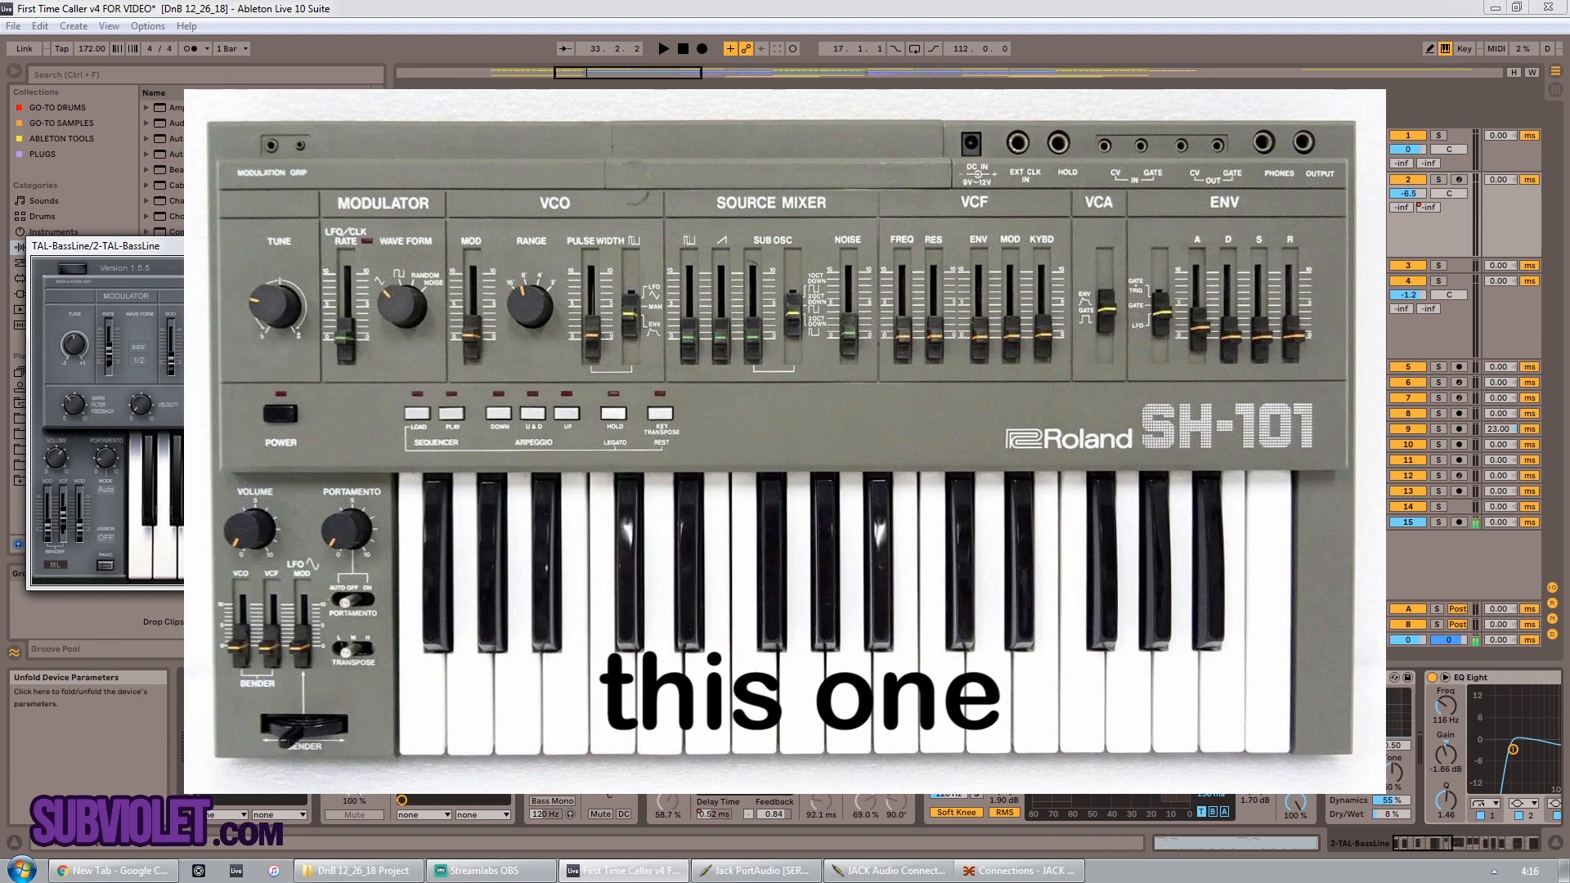
Step: Show each automated parameter of the TAL-BassLine track in its own lane and close the synth's plug-in window
left_click(1278, 193)
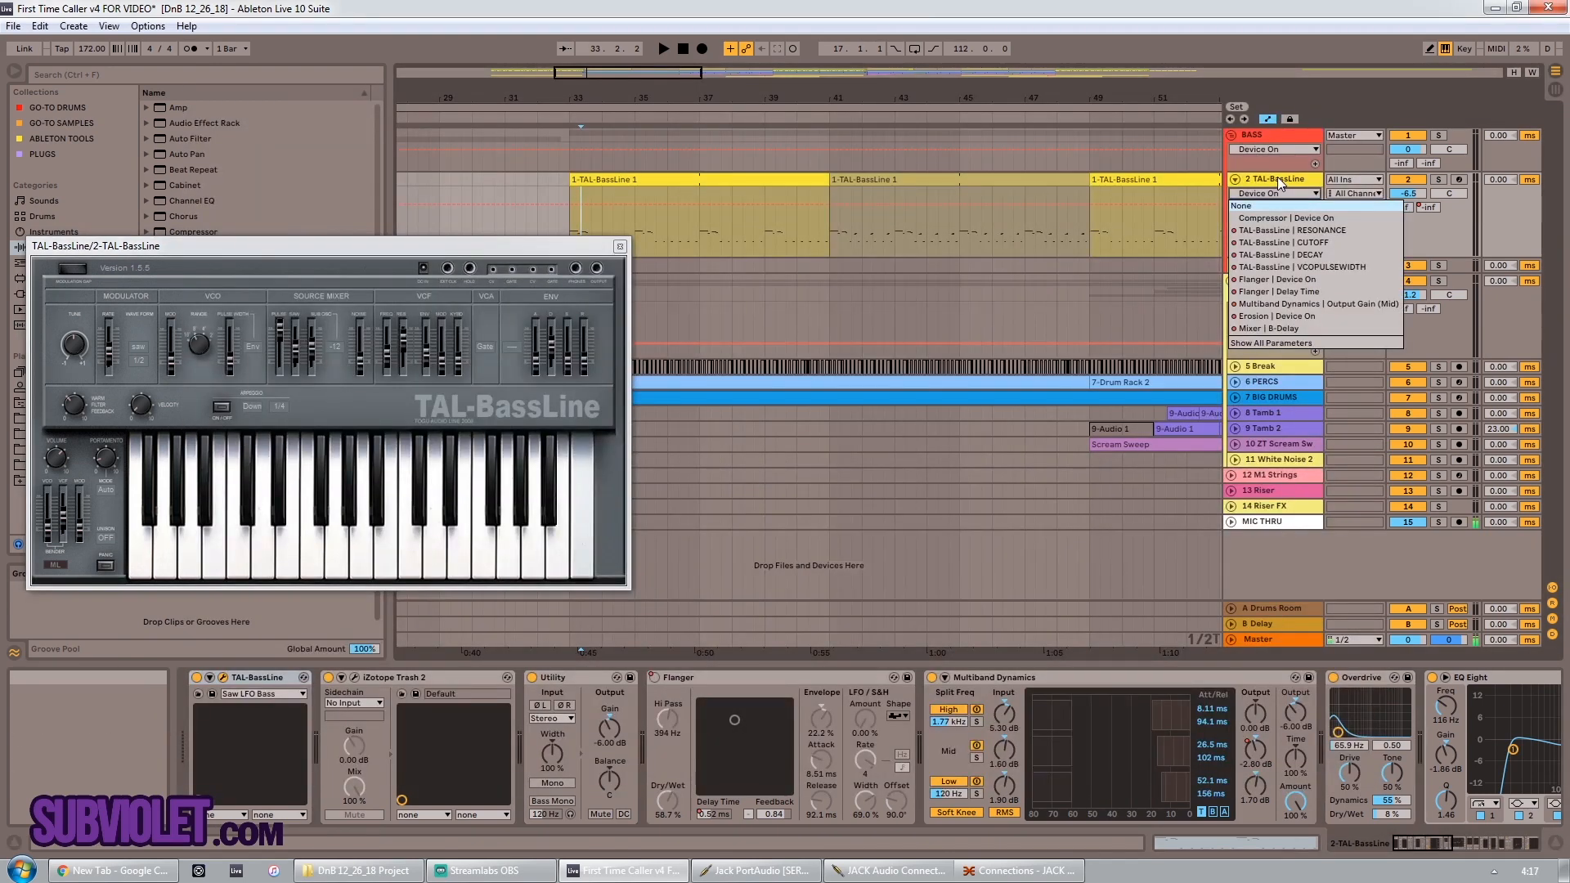
right_click(1275, 195)
left_click(1313, 223)
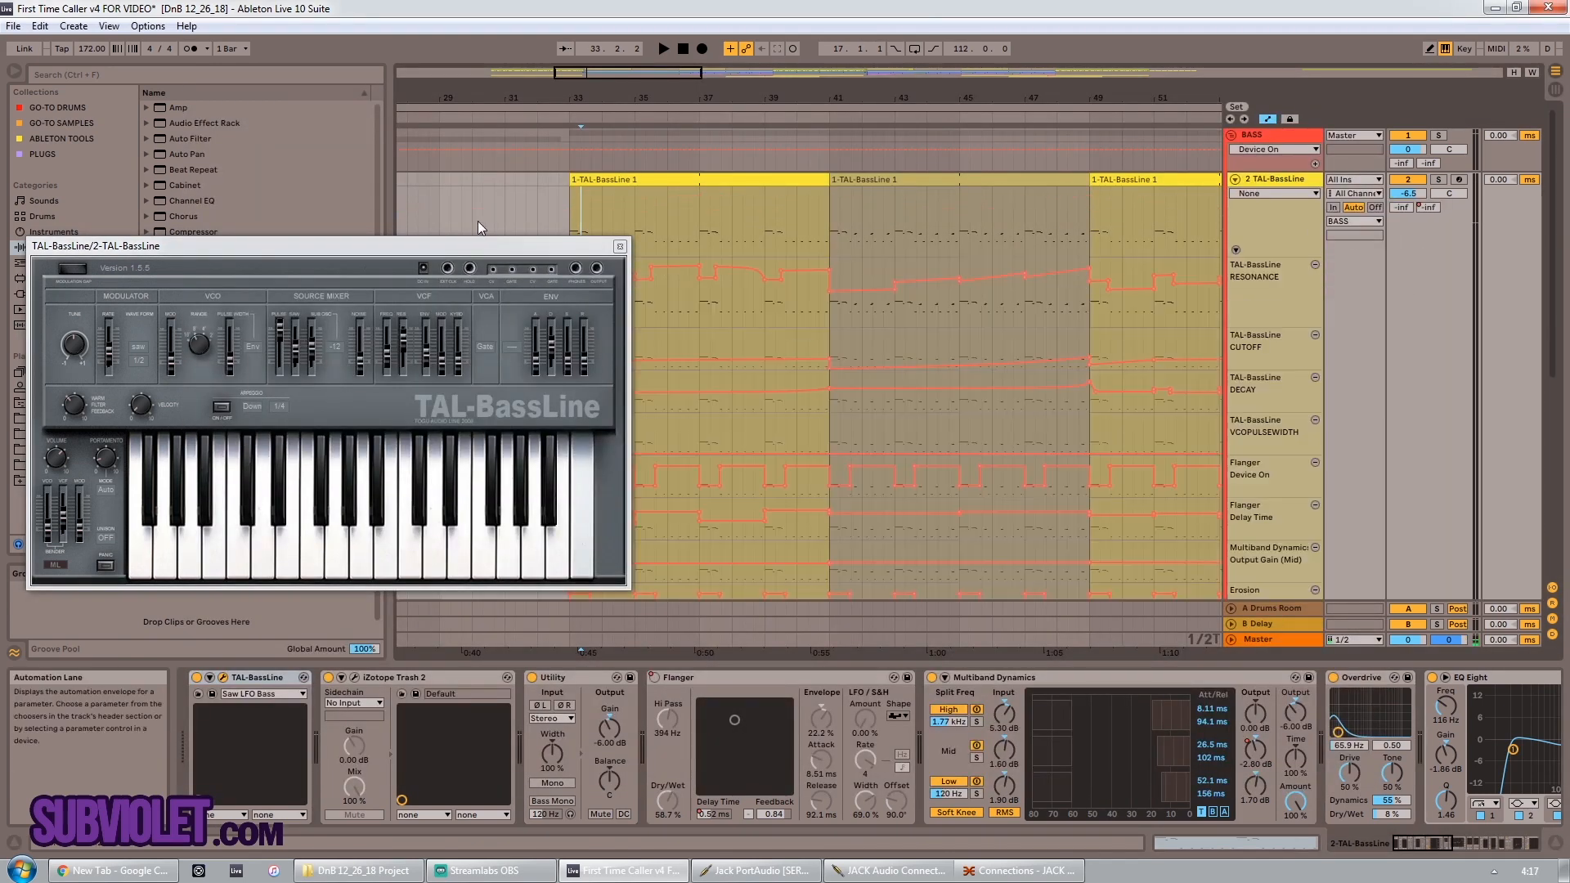
left_click(620, 247)
Step: Examine the TAL-BassLine track's automation lanes, from Resonance down to B-Delay, across all of its clips in the arrangement
left_click_drag(727, 98, 687, 110)
scroll(1264, 409, "down", 3)
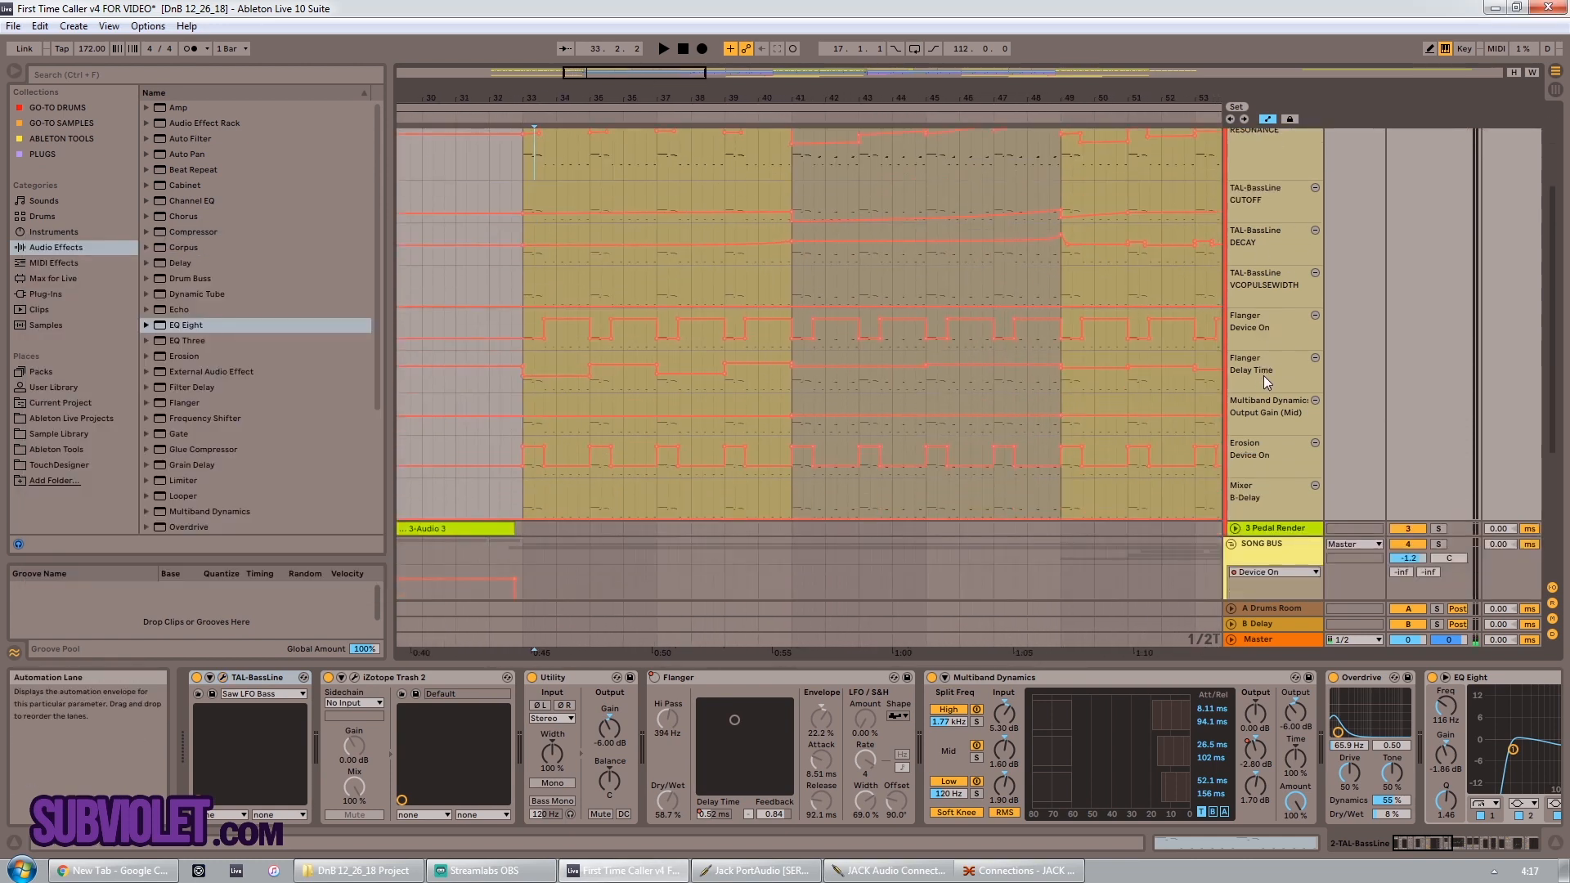
scroll(1263, 375, "up", 1)
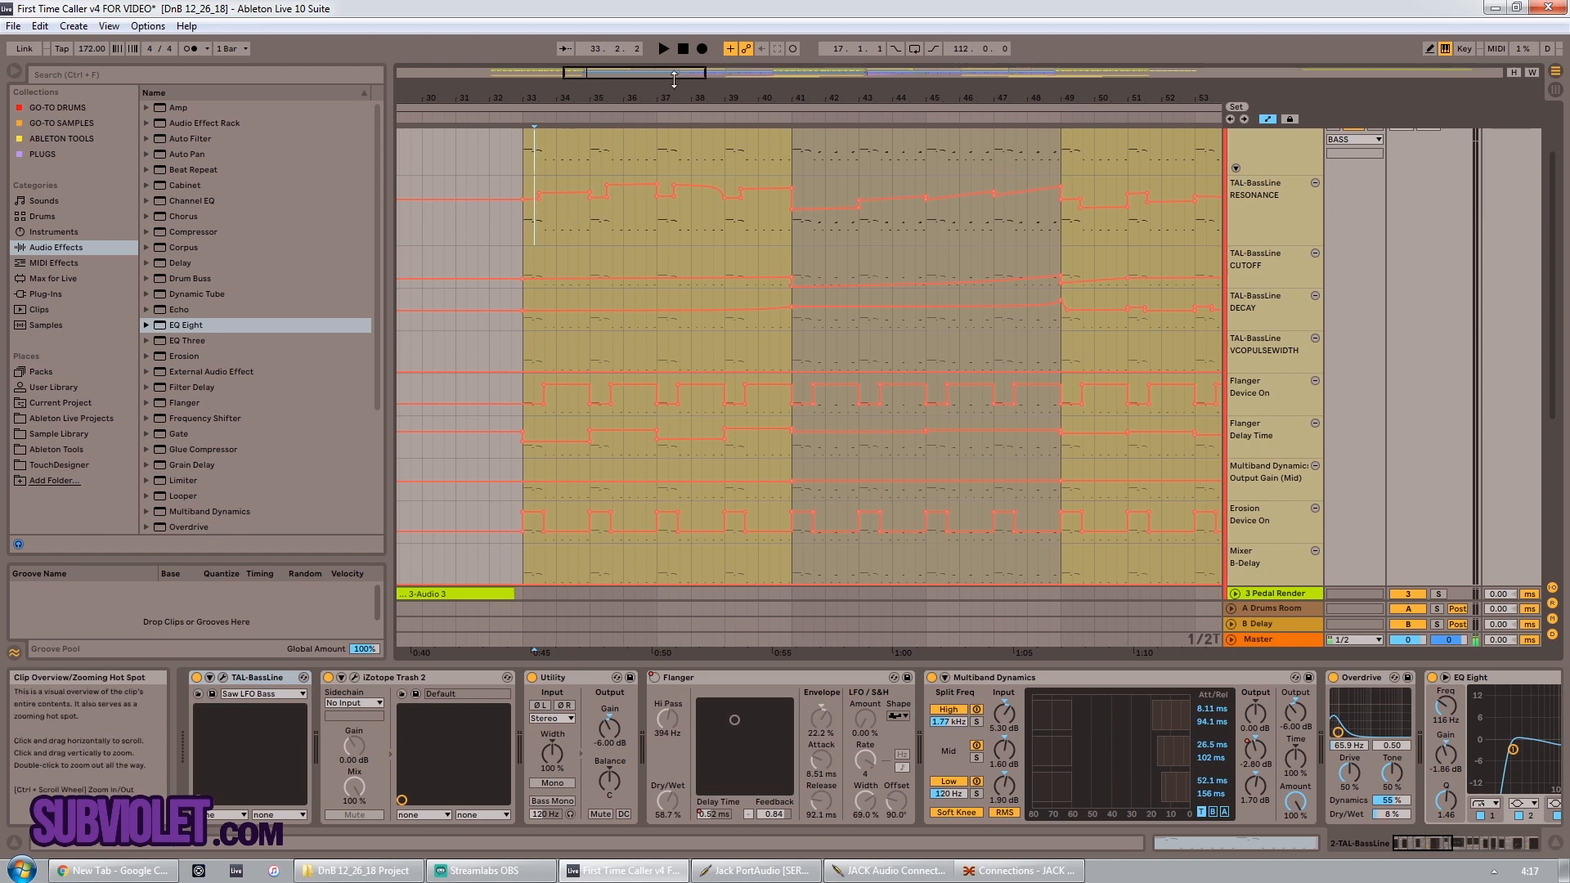
mouse_move(673, 80)
left_mouse_down()
mouse_move(672, 97)
mouse_move(669, 71)
left_mouse_up()
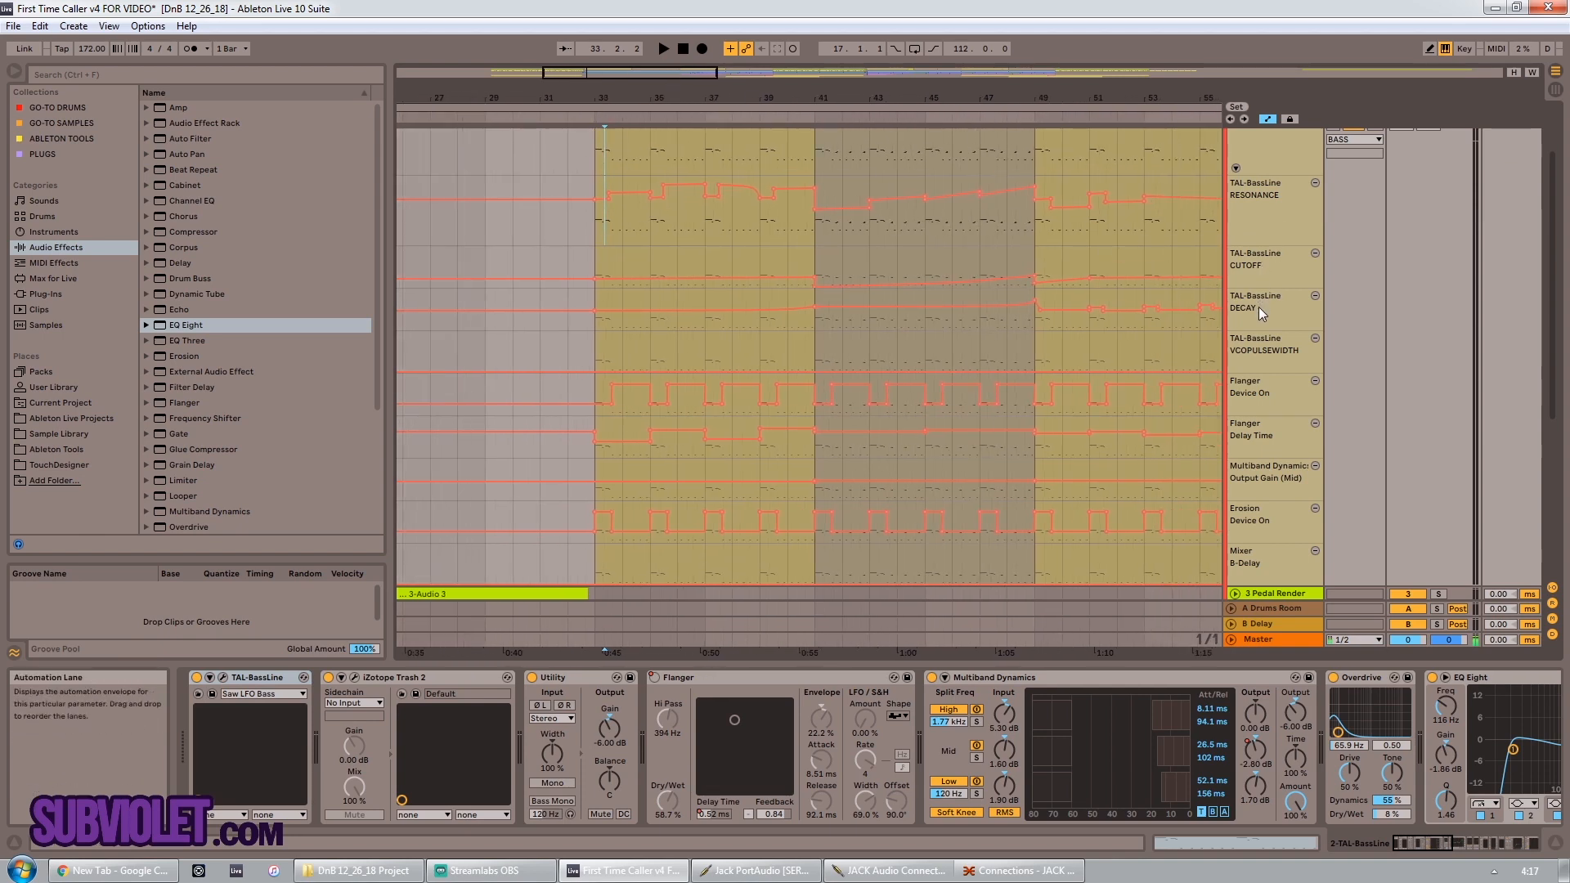
left_click_drag(666, 74, 1066, 72)
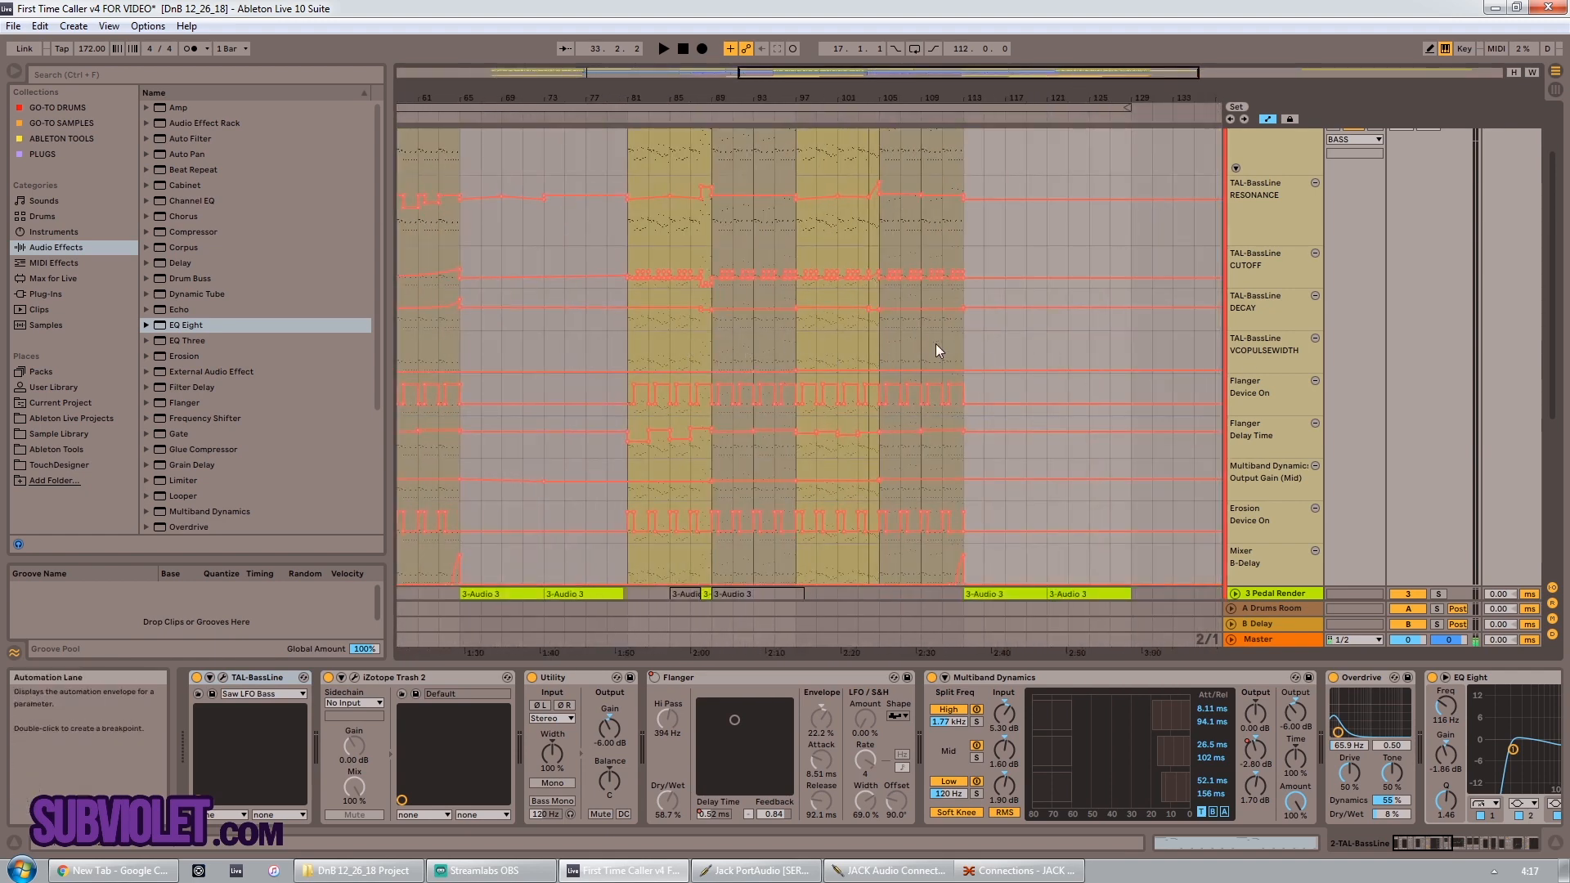
left_click_drag(965, 72, 672, 72)
scroll(854, 424, "up", 2)
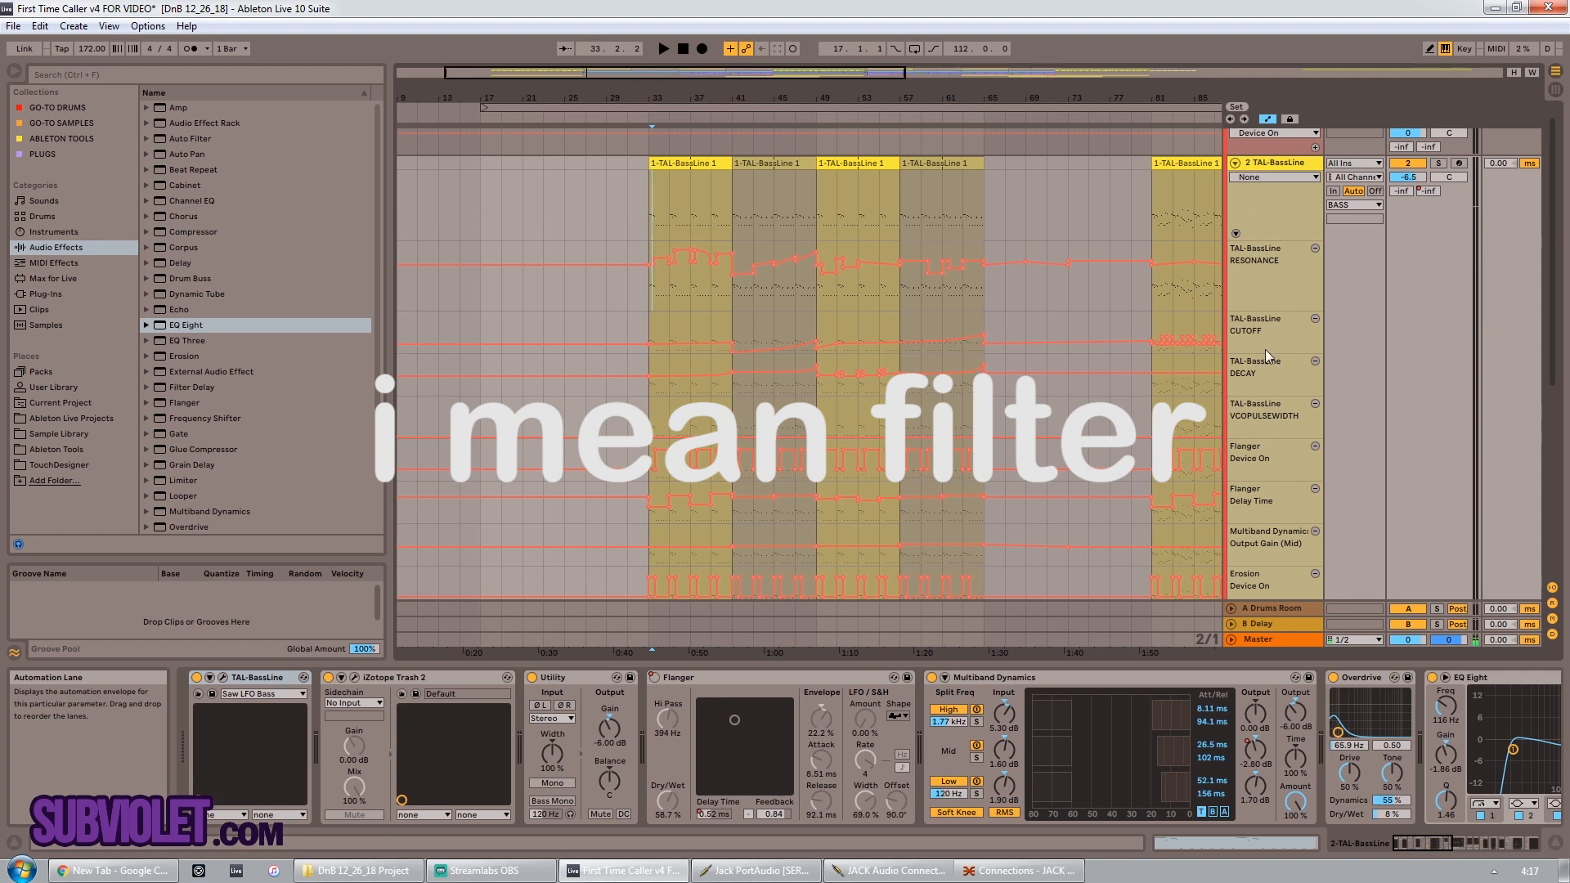
Step: Highlight the Resonance automation over the first TAL-BassLine clip, then examine all the lanes close up from bar 33
left_click(641, 291)
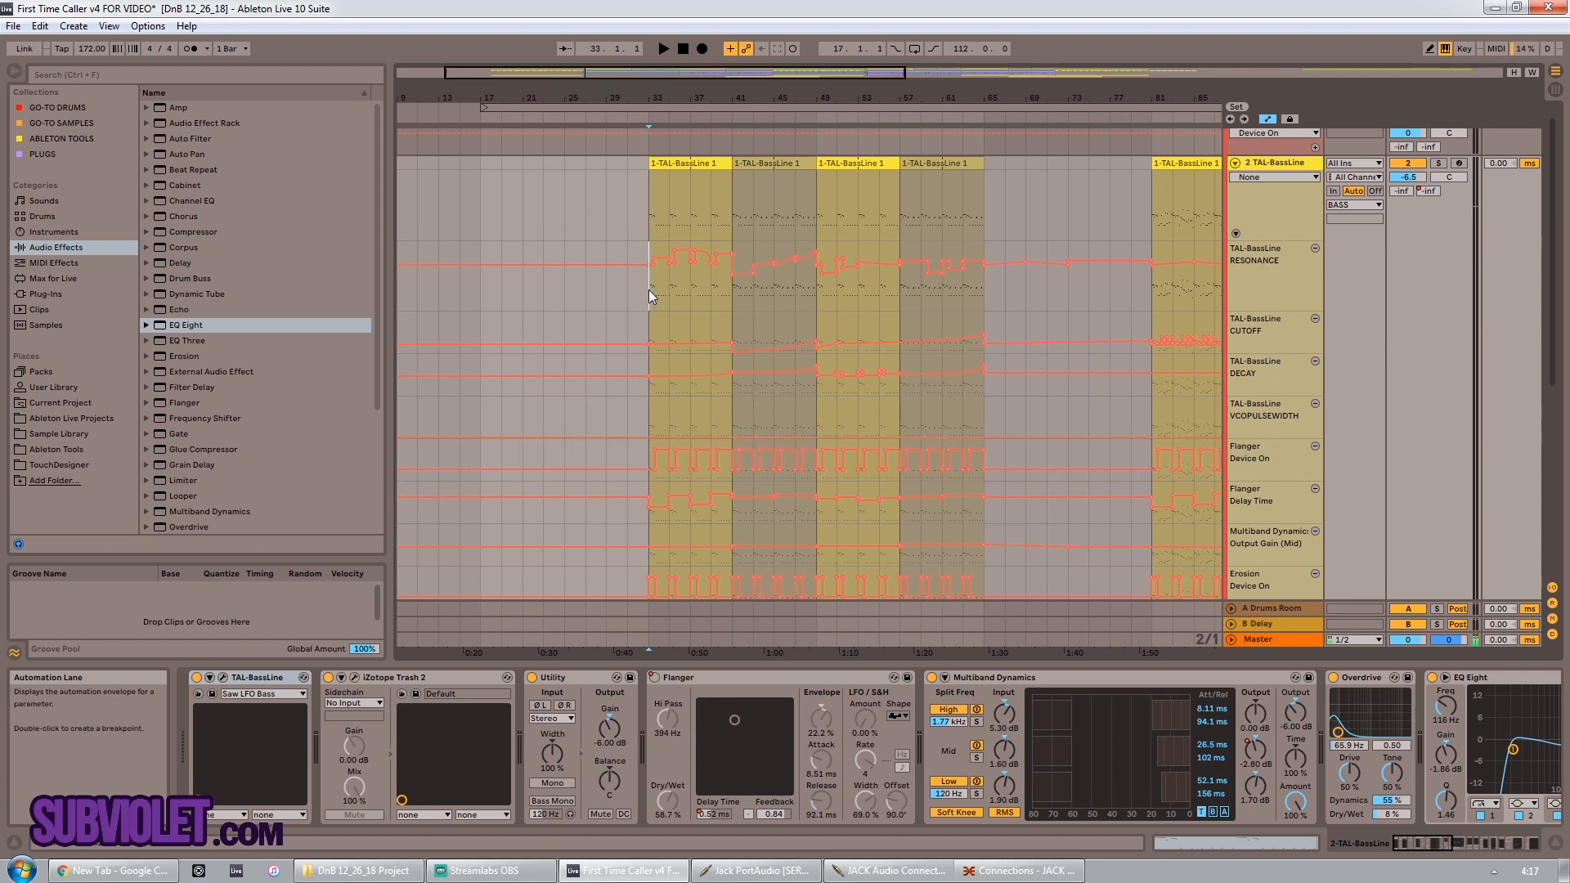
left_click_drag(649, 292, 728, 288)
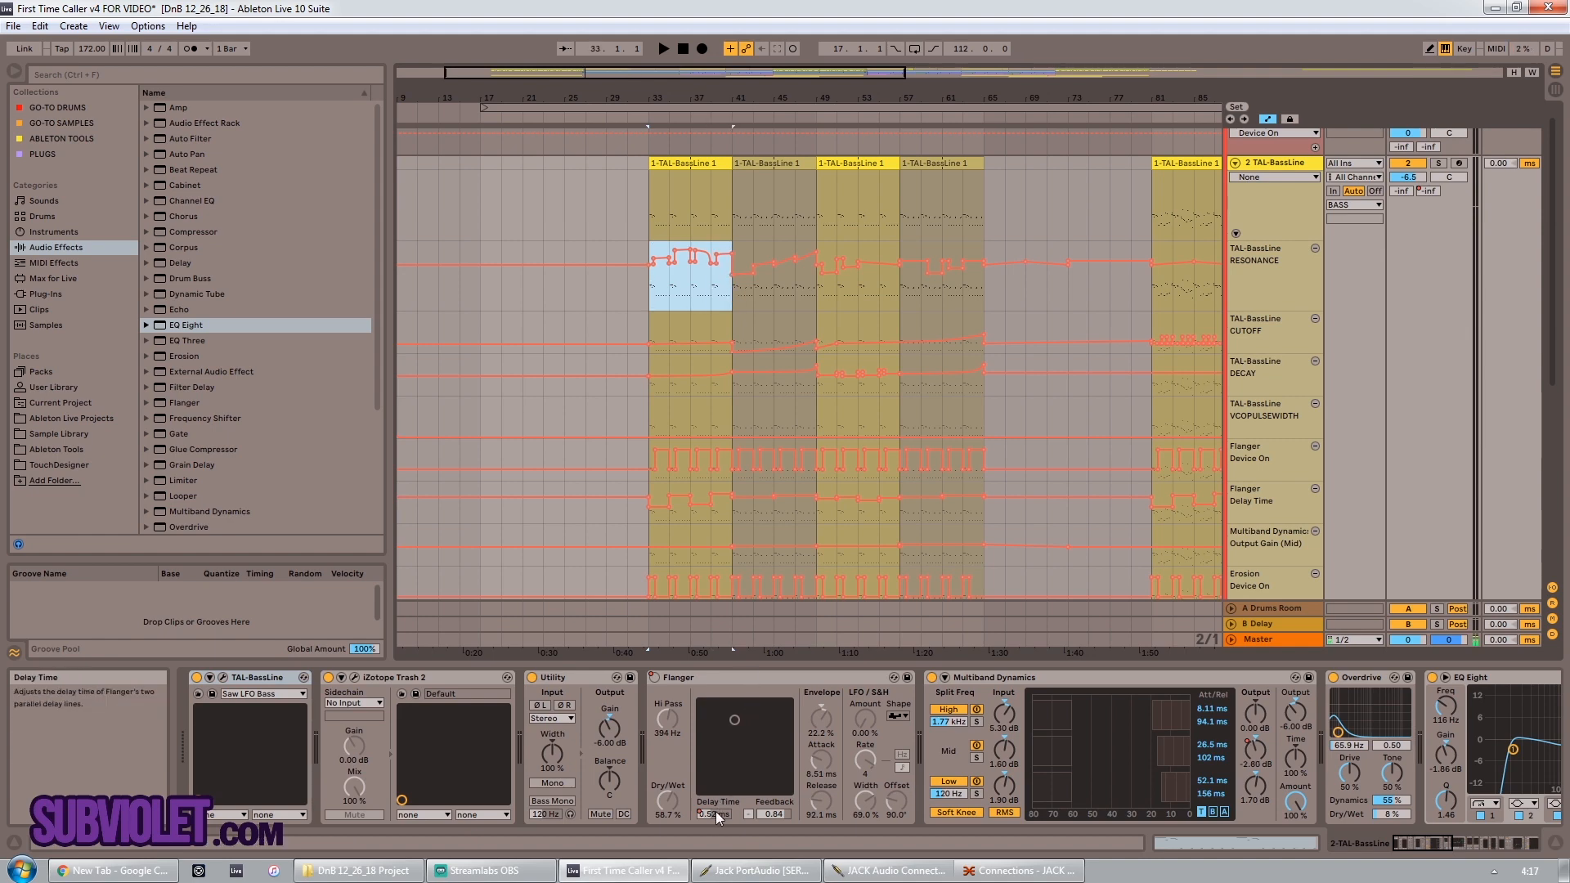
left_click(650, 559)
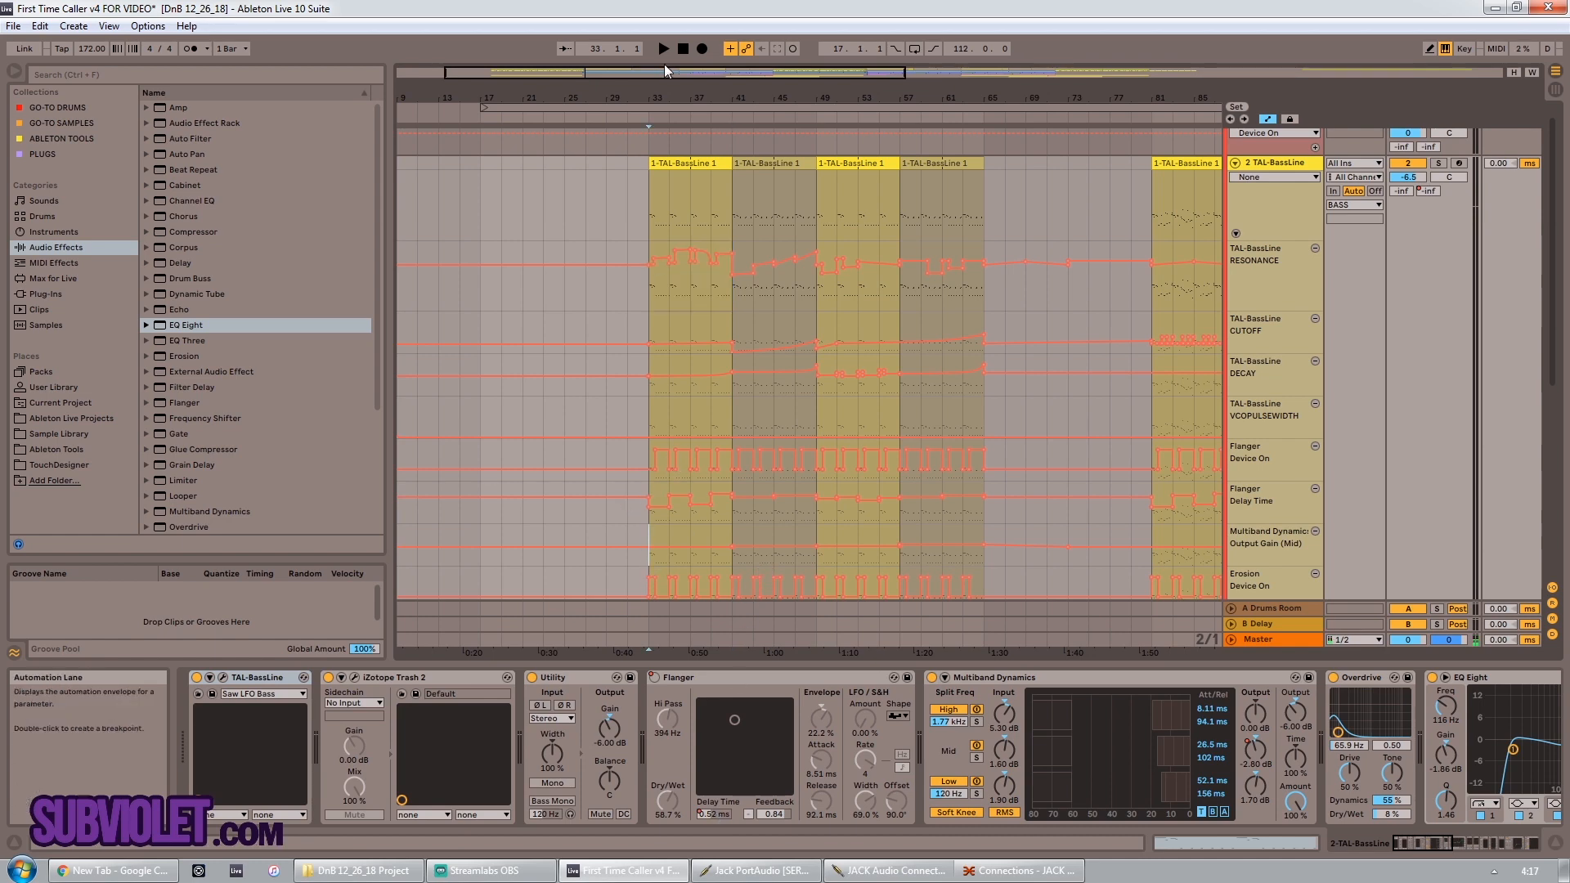
left_click_drag(586, 74, 587, 71)
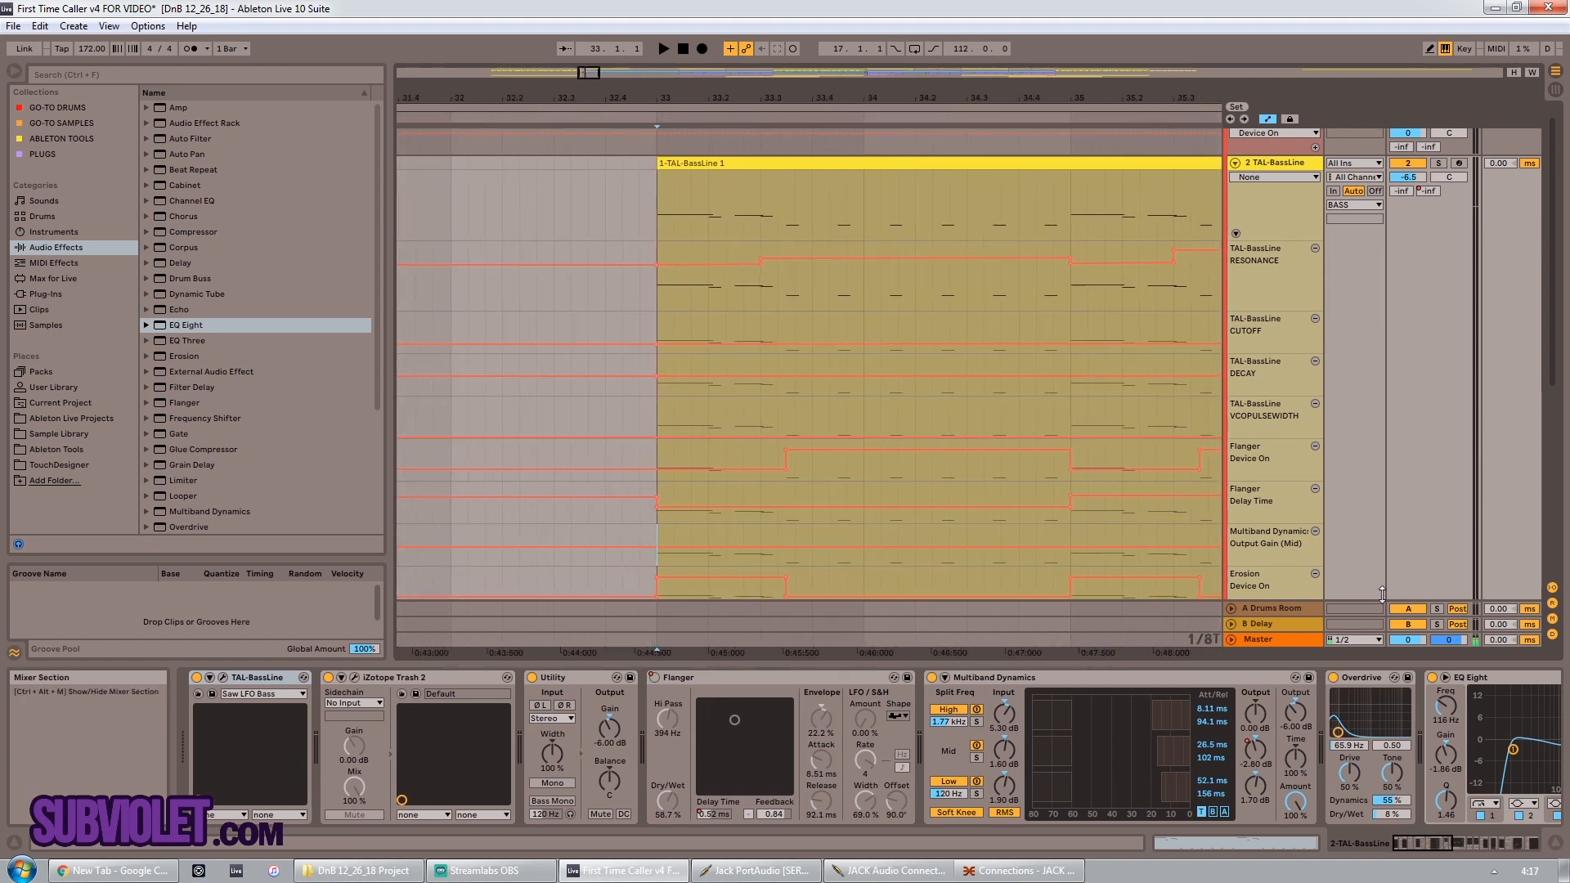
scroll(1272, 578, "down", 2)
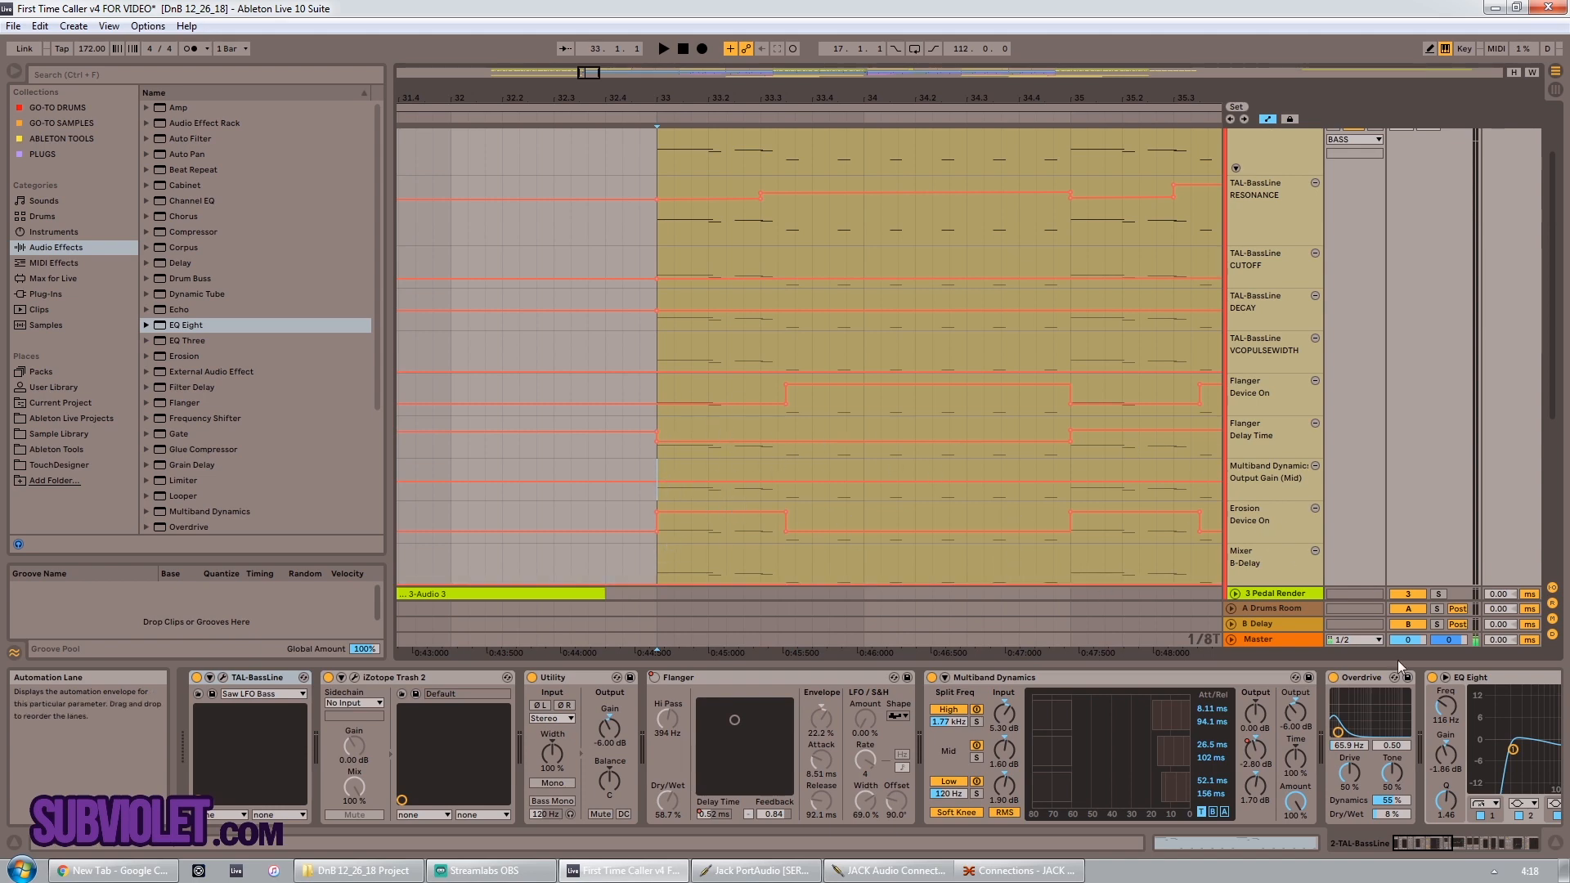
Step: Review the TAL-BassLine device chain, then open the first iZotope Trash 2's window on its Trash module and reposition it
left_click(1478, 843)
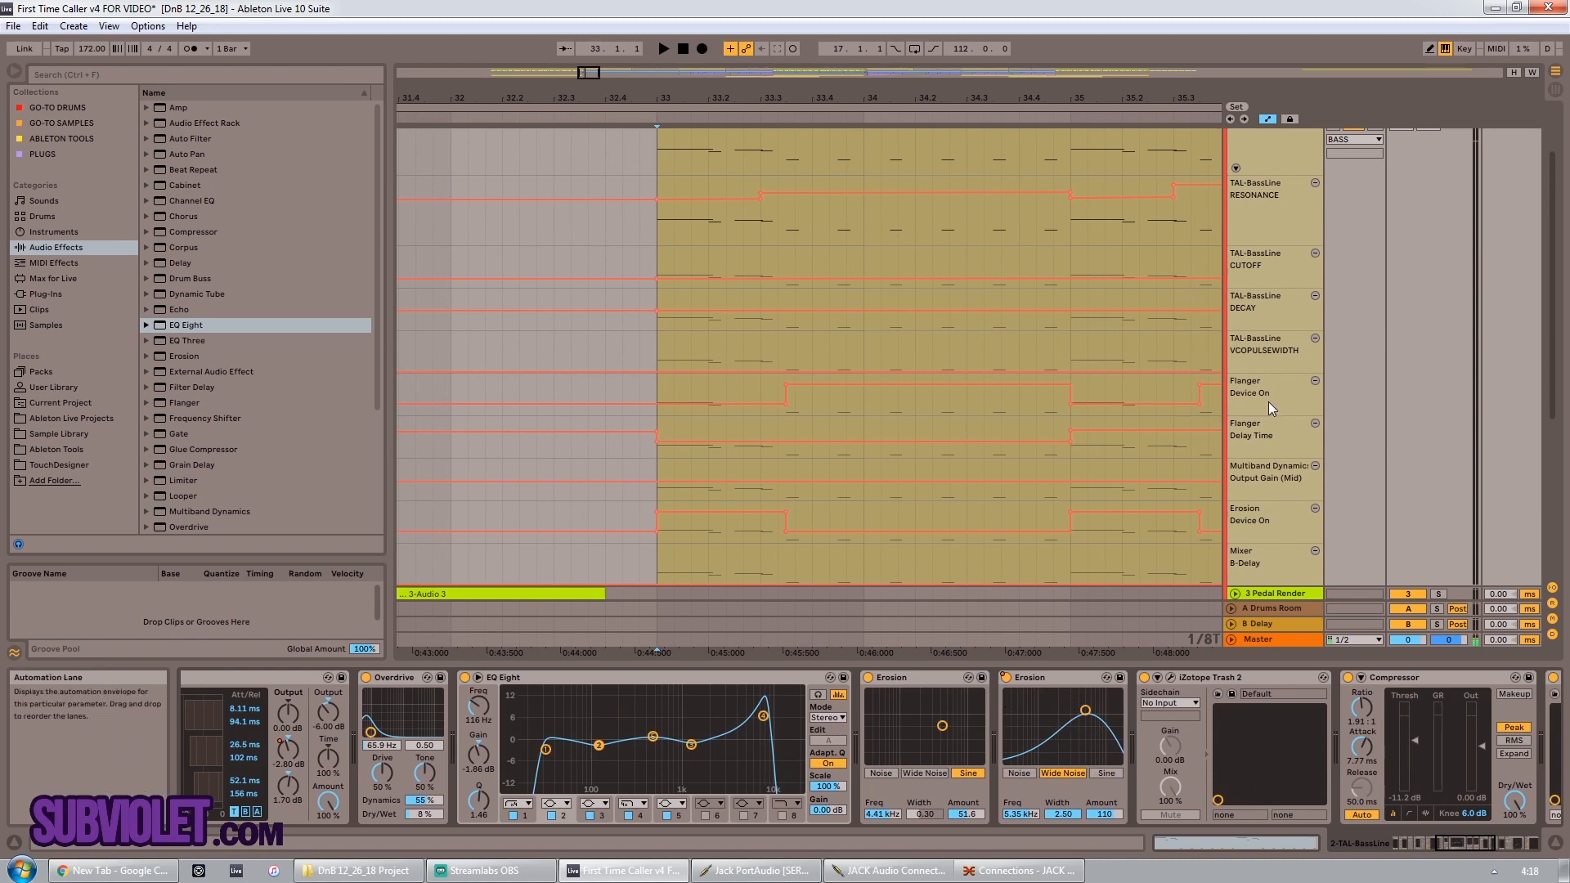
left_click_drag(1471, 842, 1427, 834)
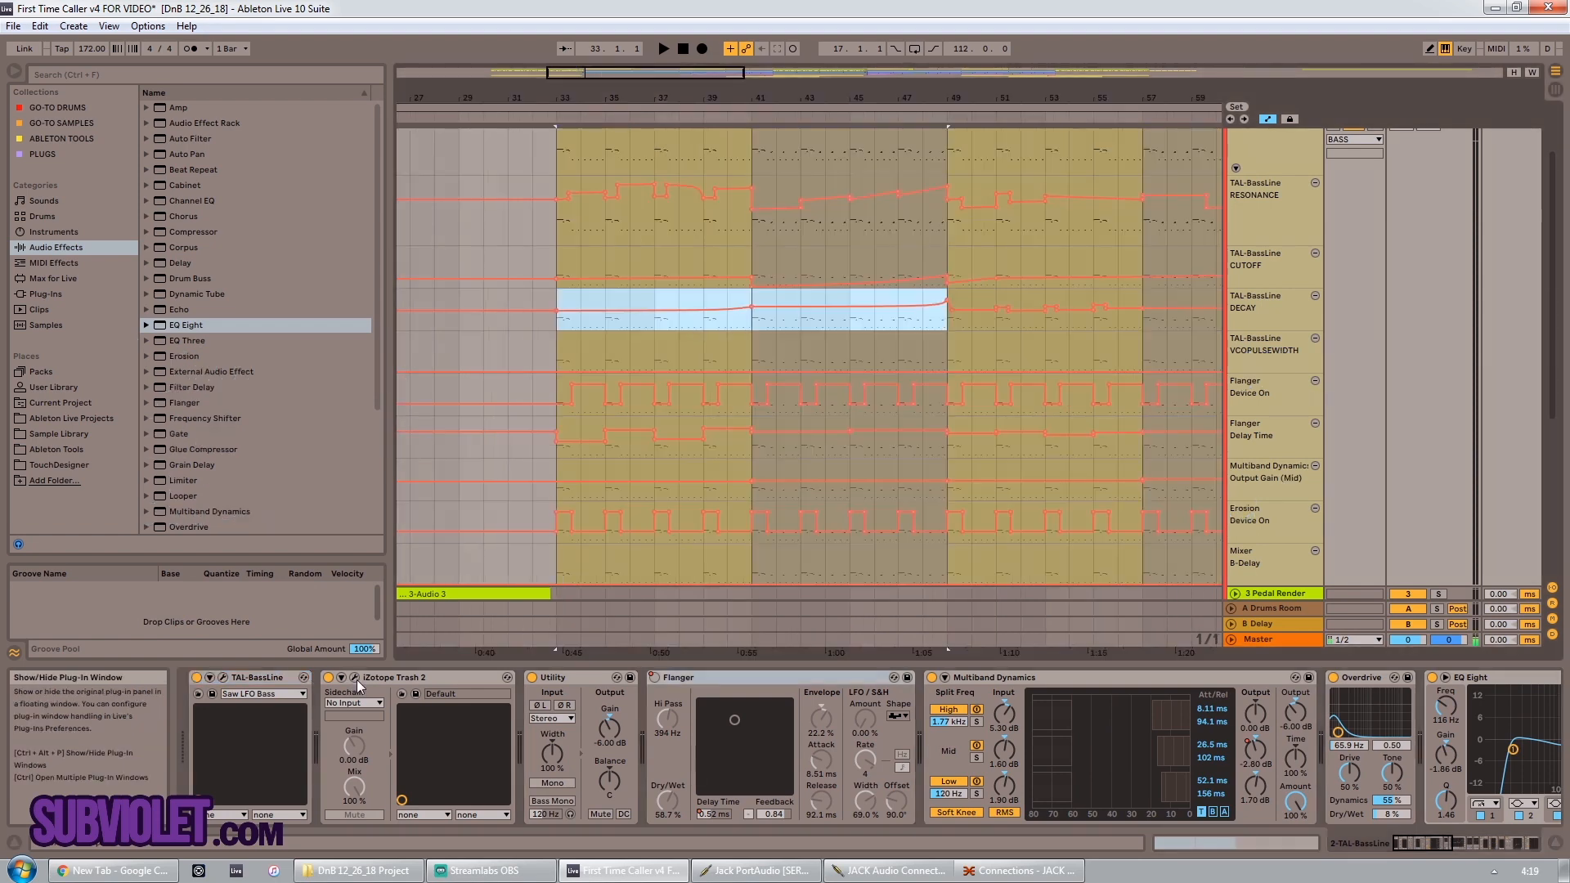
left_click(354, 678)
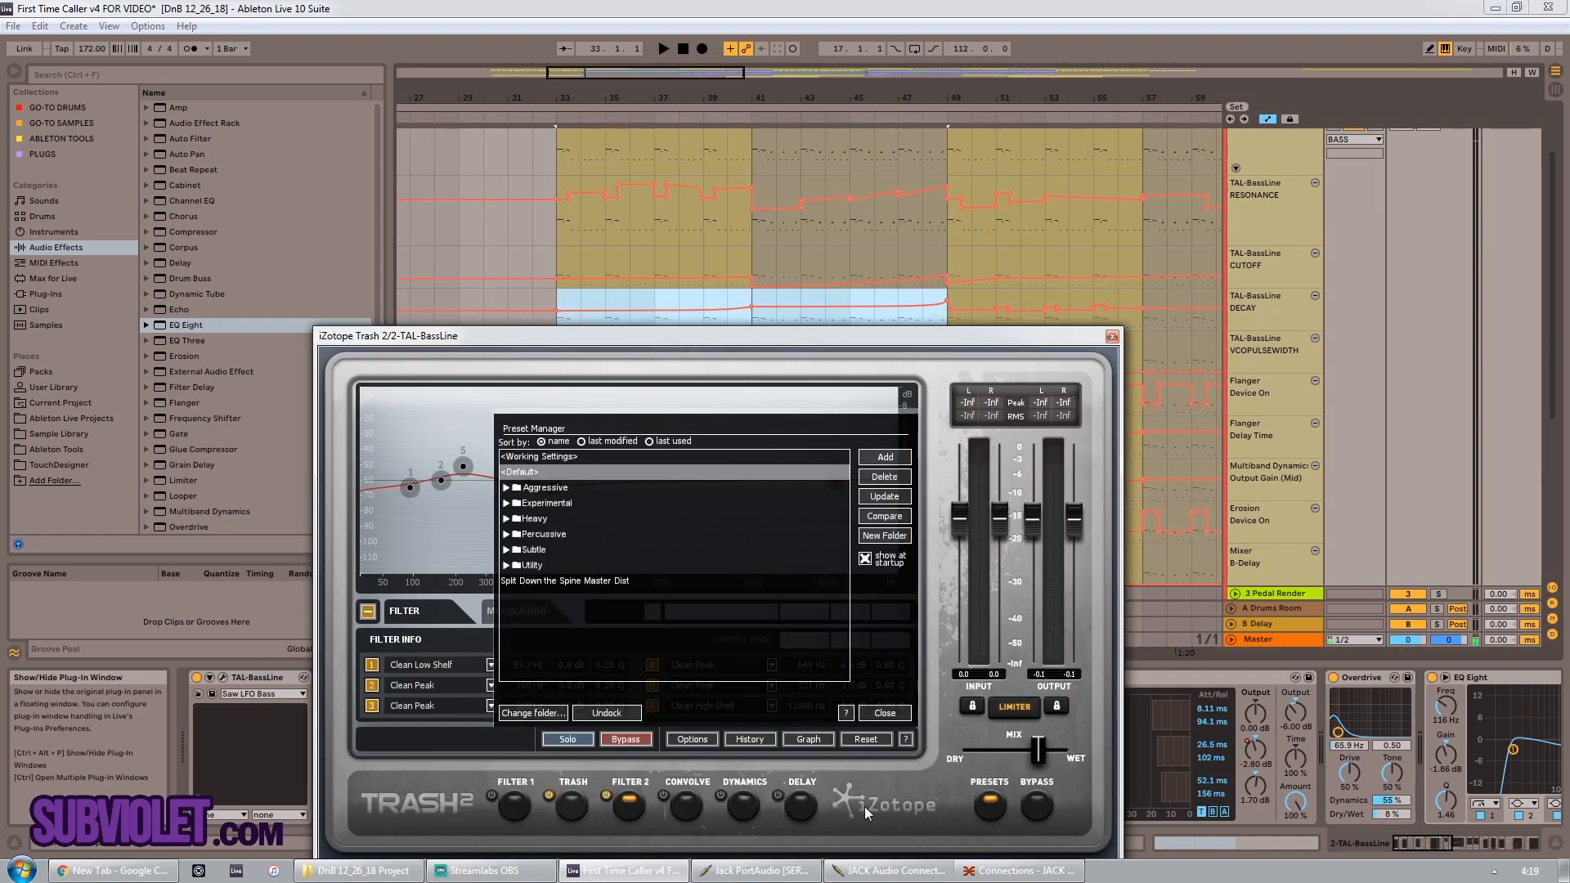
left_click(886, 718)
left_click(569, 810)
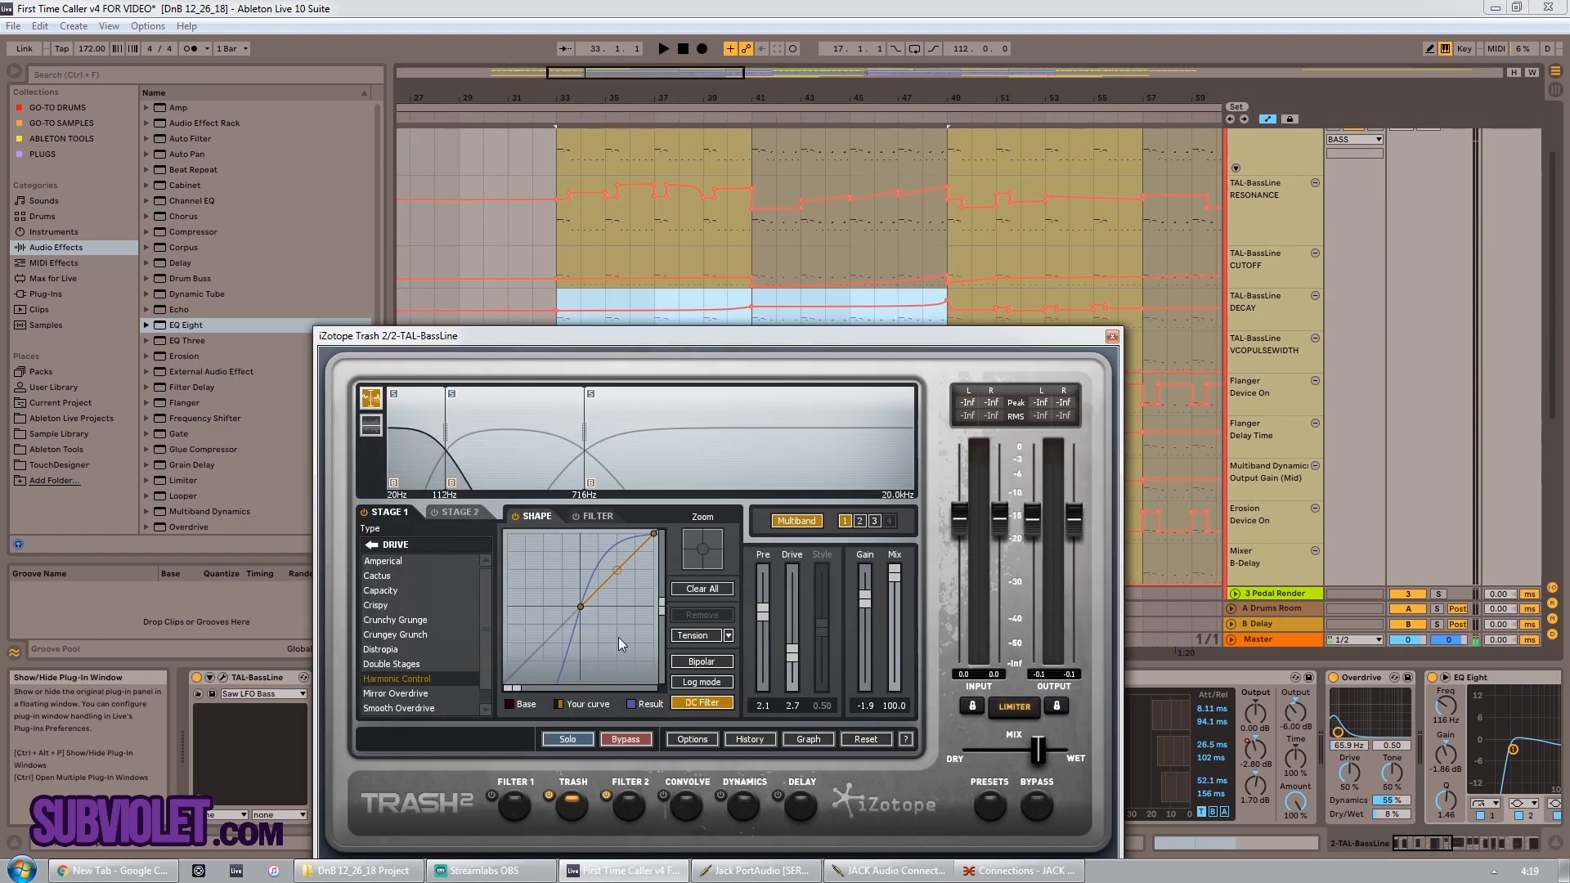
left_click_drag(670, 343, 645, 317)
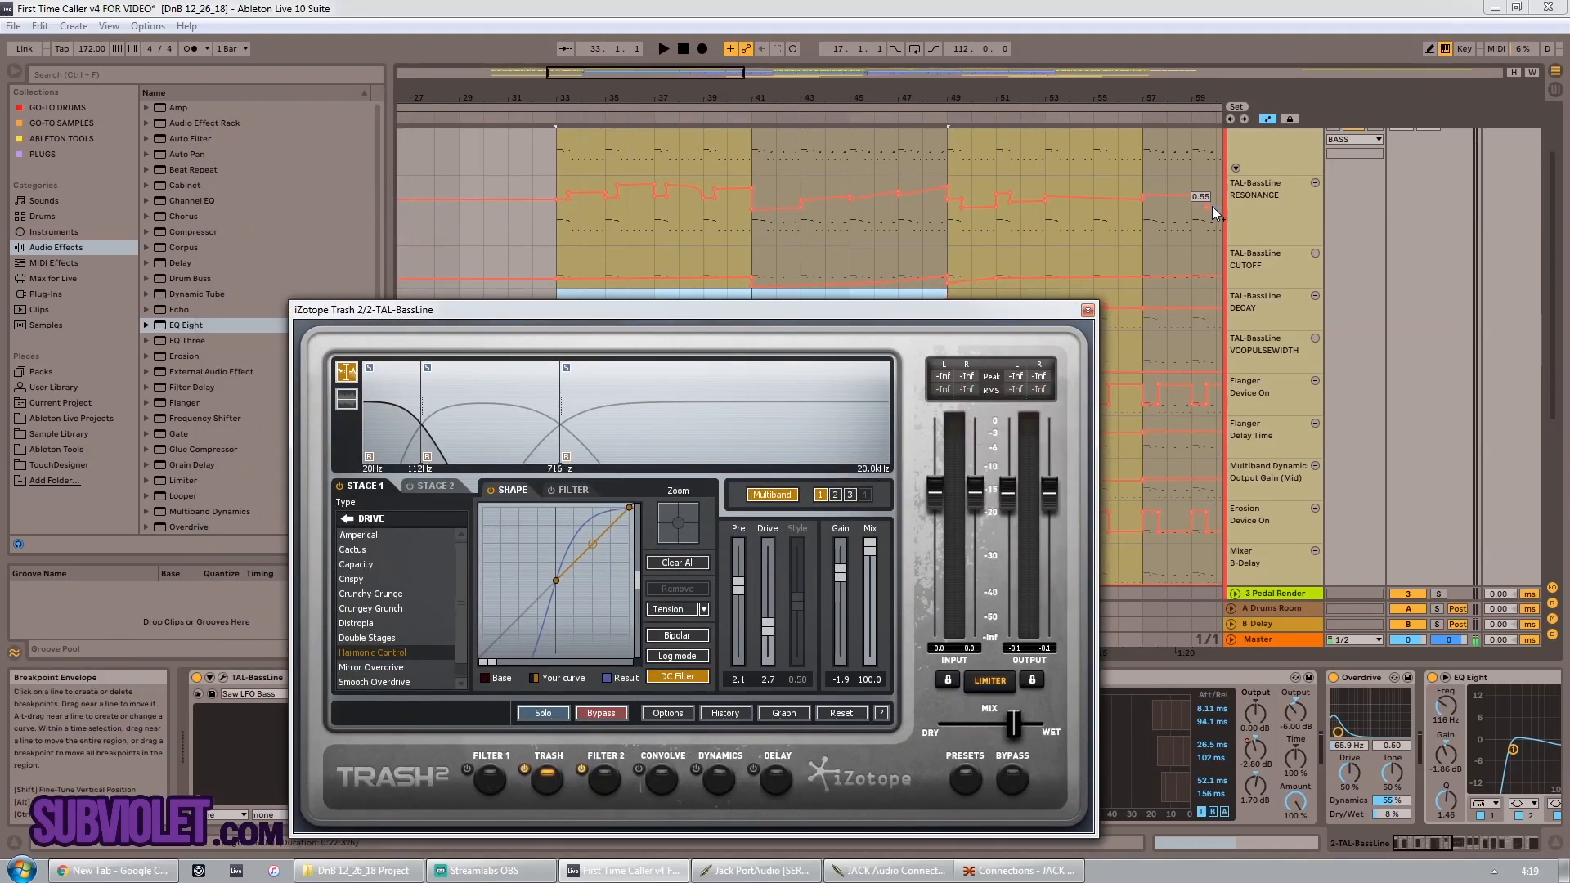
left_click_drag(943, 311, 917, 179)
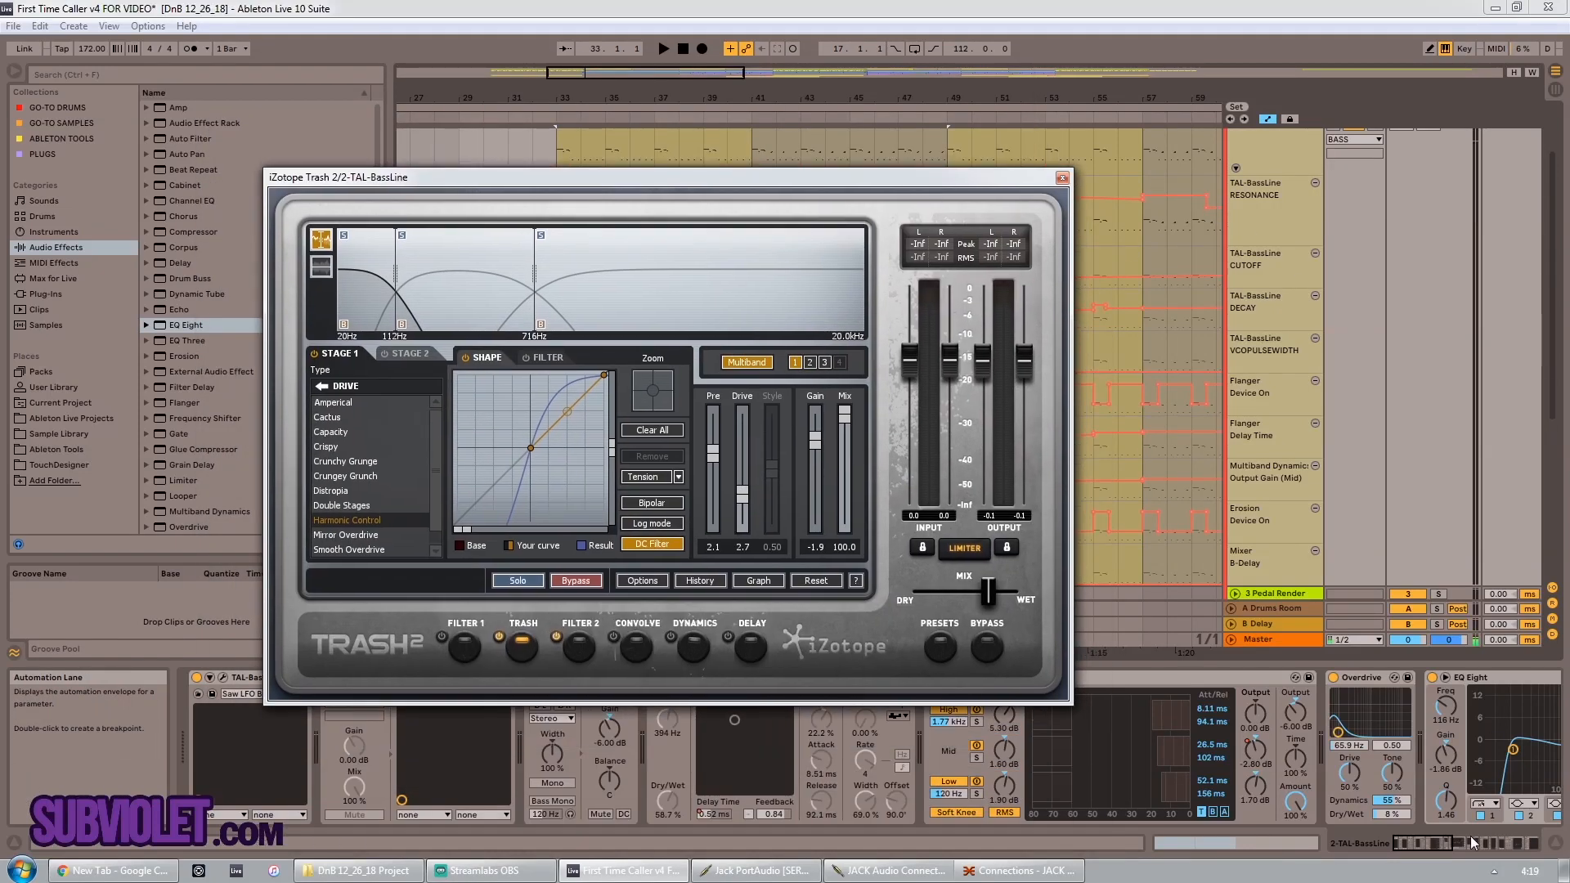
Step: Fold the TAL-BassLine track so its automation lanes are hidden in the arrangement
left_click(1278, 156)
scroll(1277, 156, "up", 2)
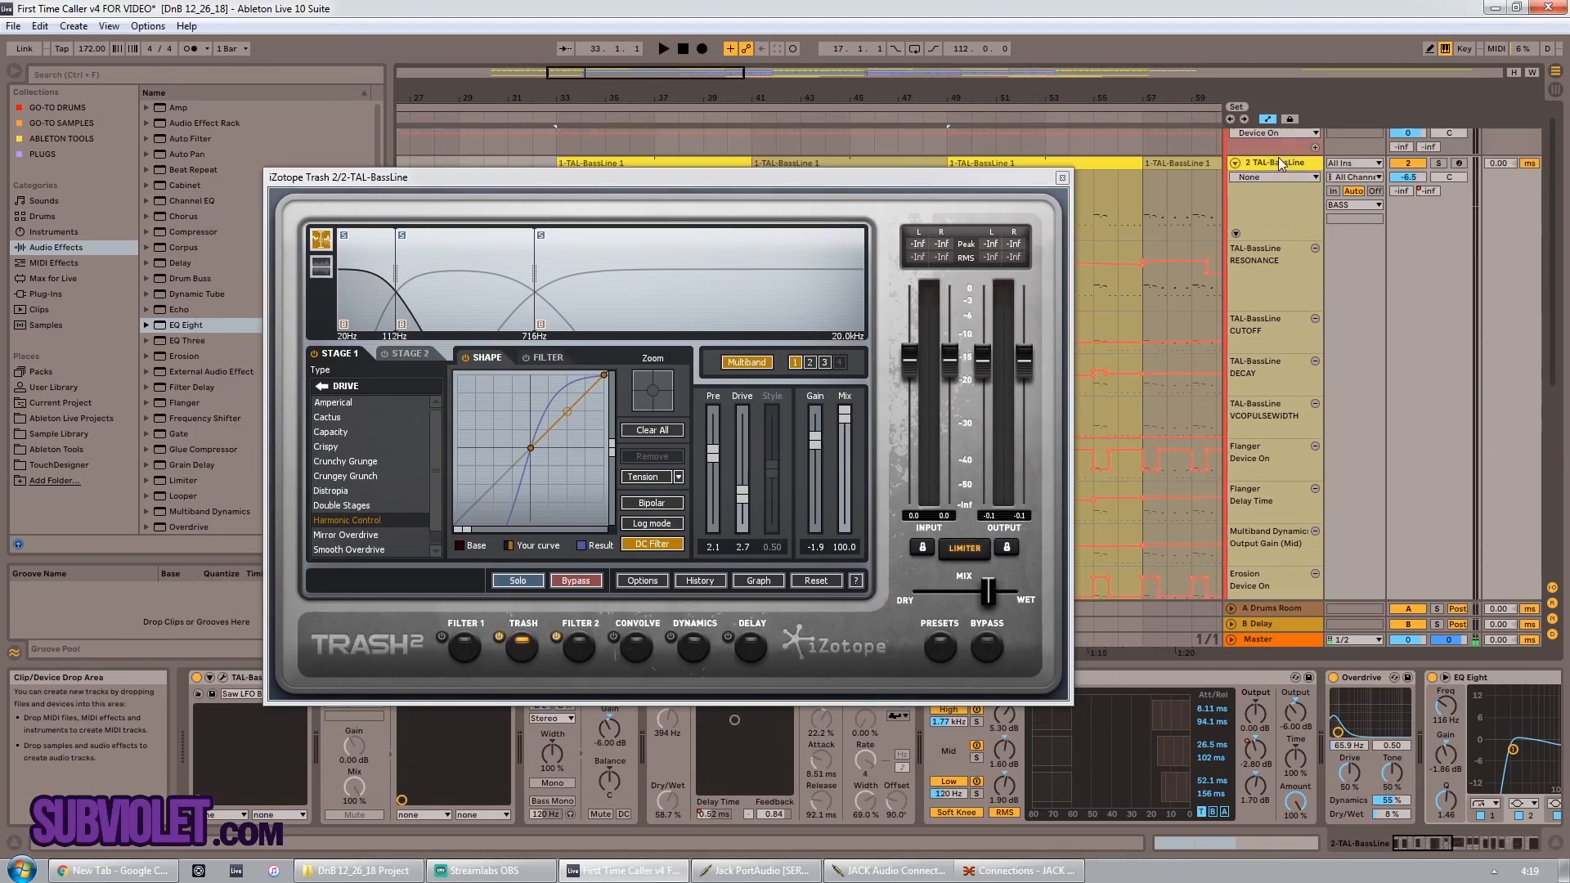
left_click(1276, 139)
left_click(1276, 176)
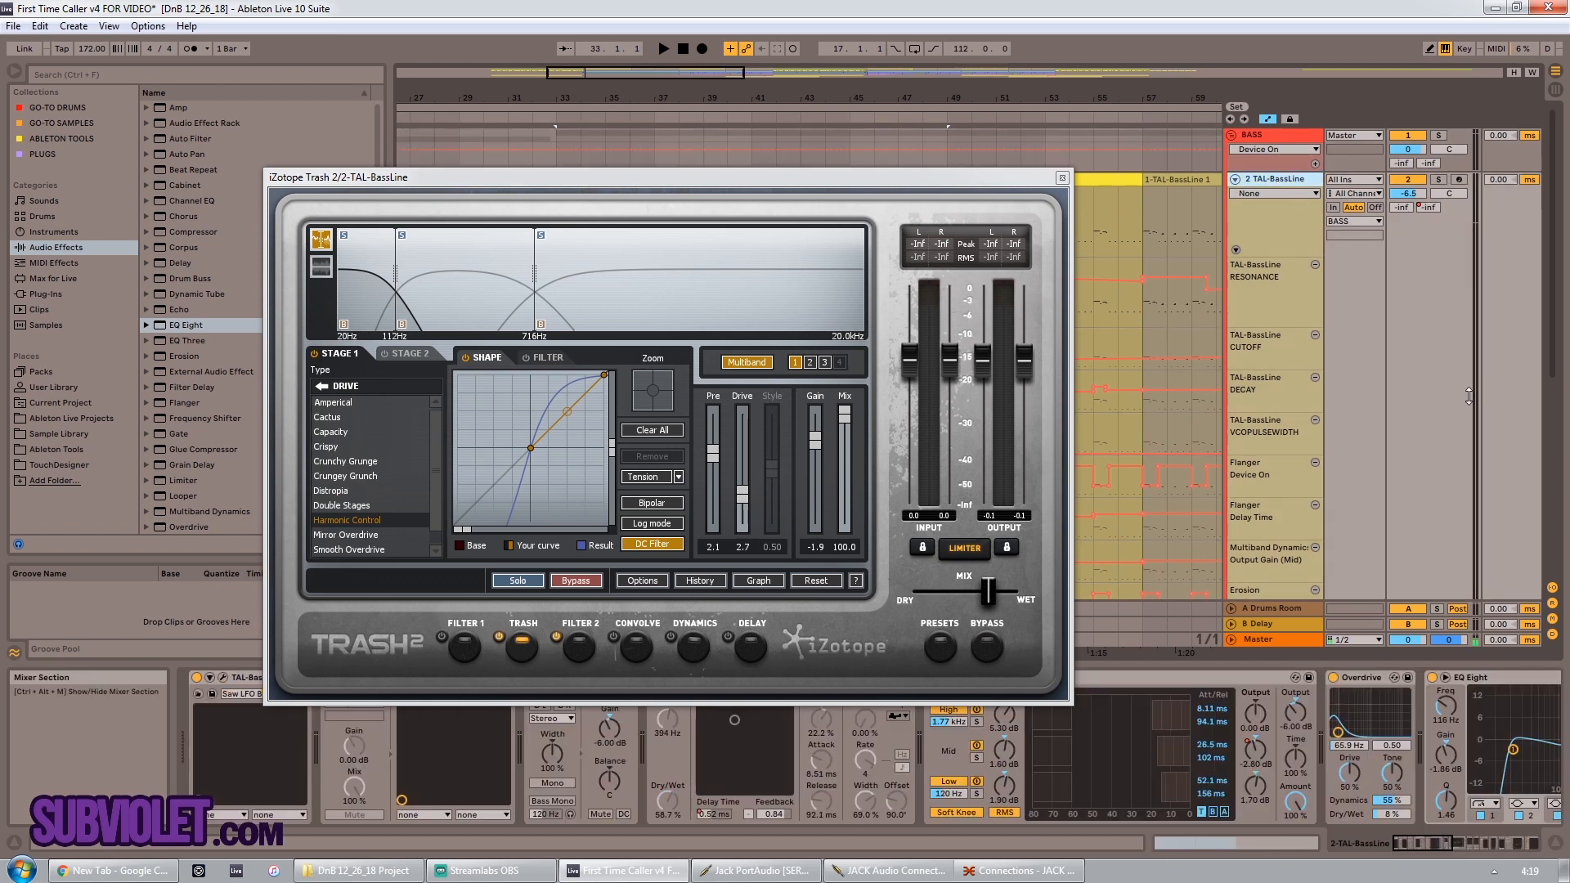
left_click(1234, 179)
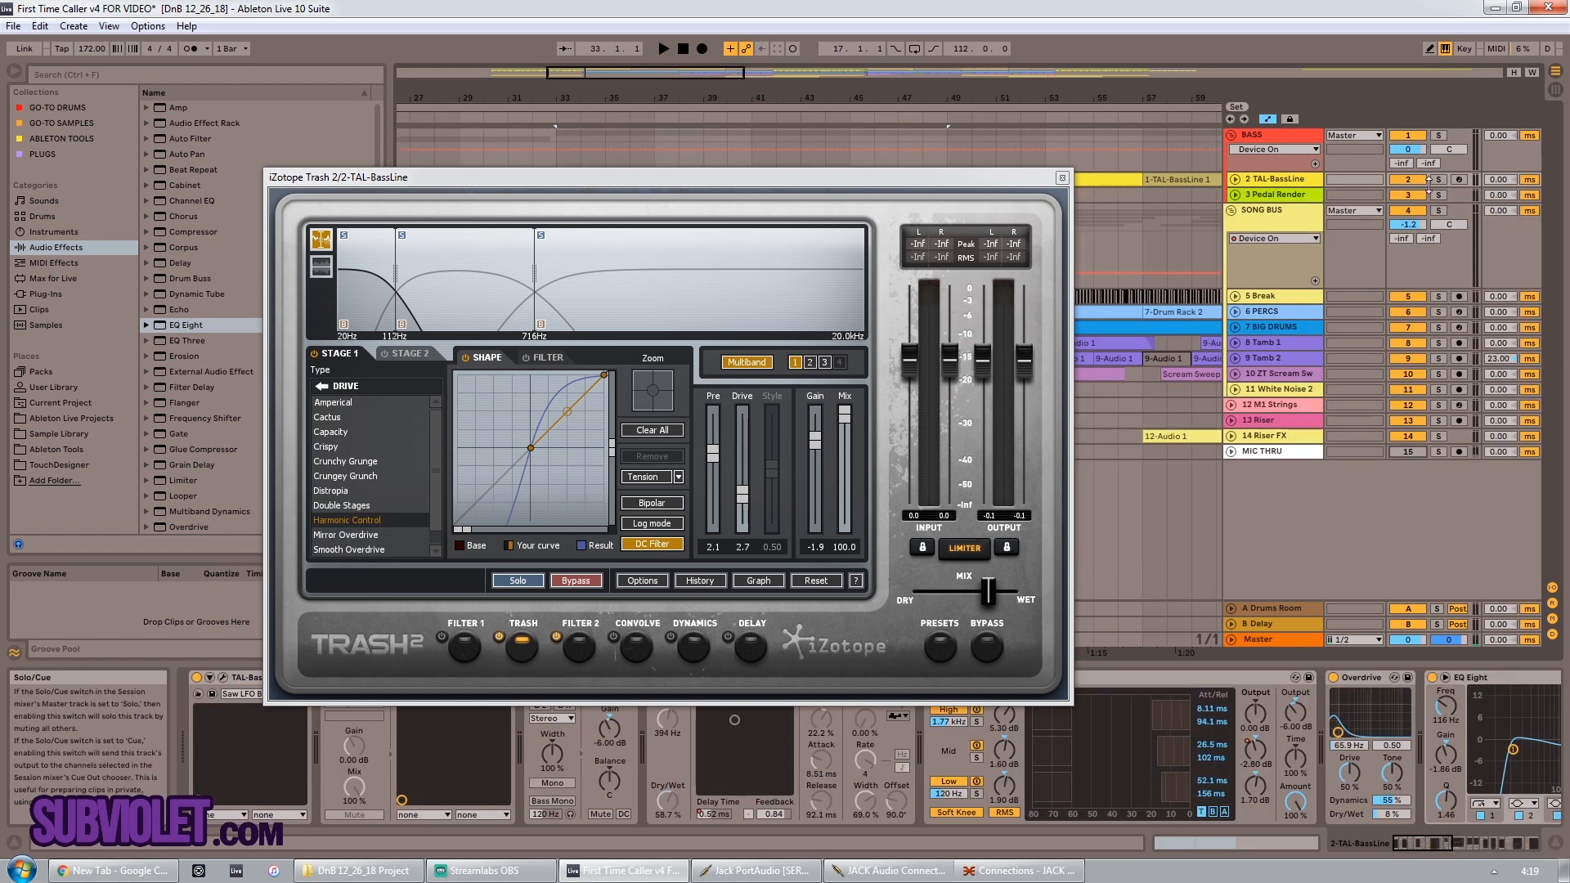
Step: Solo the TAL-BassLine track during playback and bypass its first iZotope Trash 2 and its Flanger
key("space")
left_click(1438, 179)
left_click_drag(836, 172, 1028, 97)
left_click(328, 676)
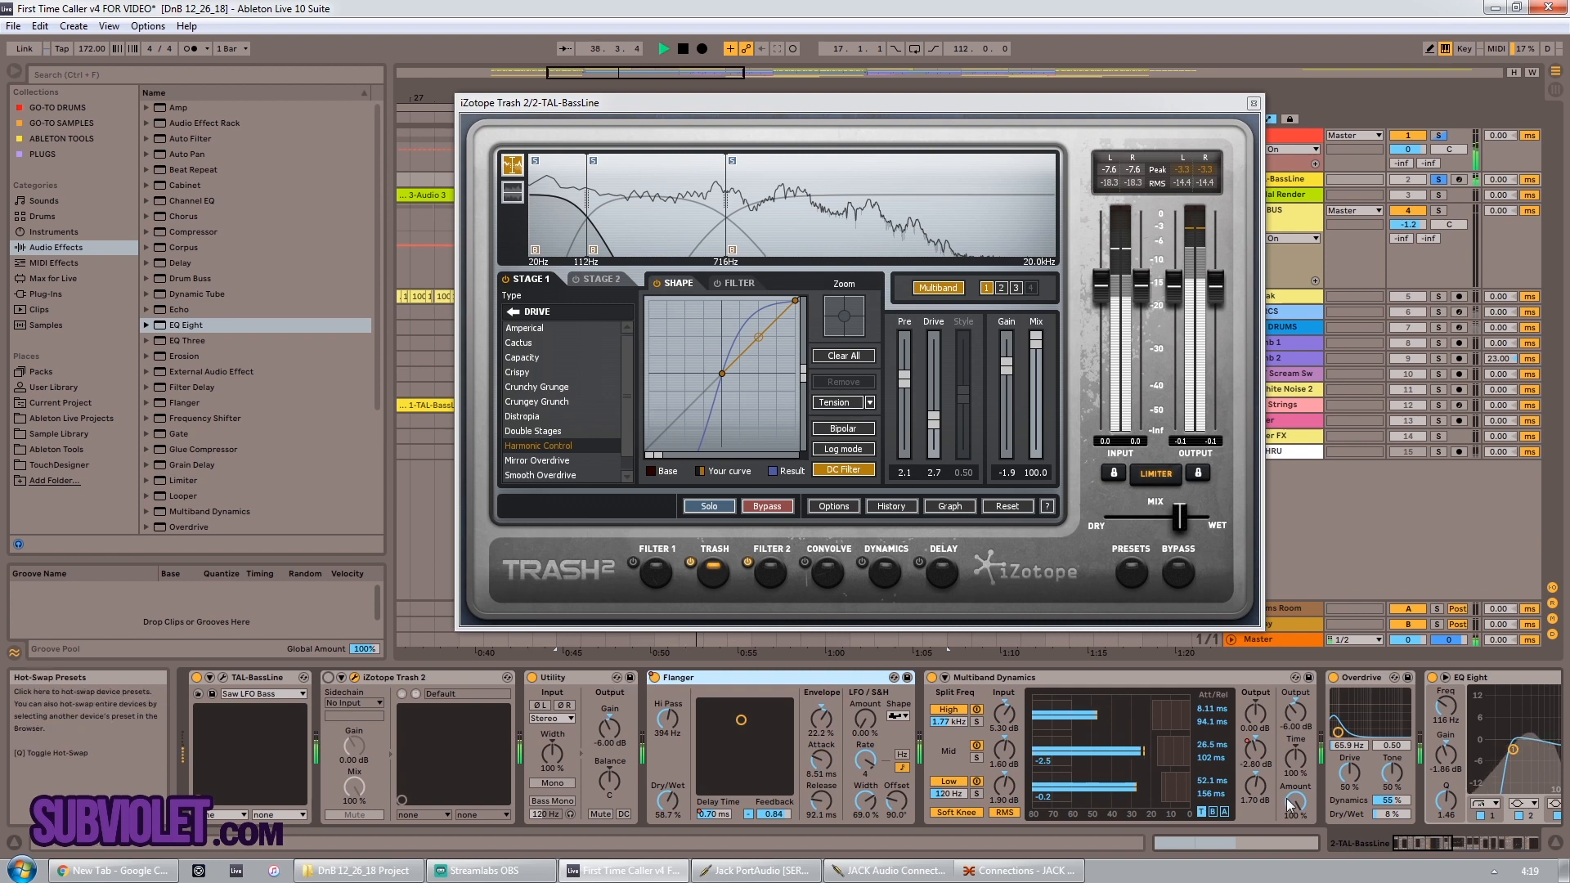
left_click(651, 677)
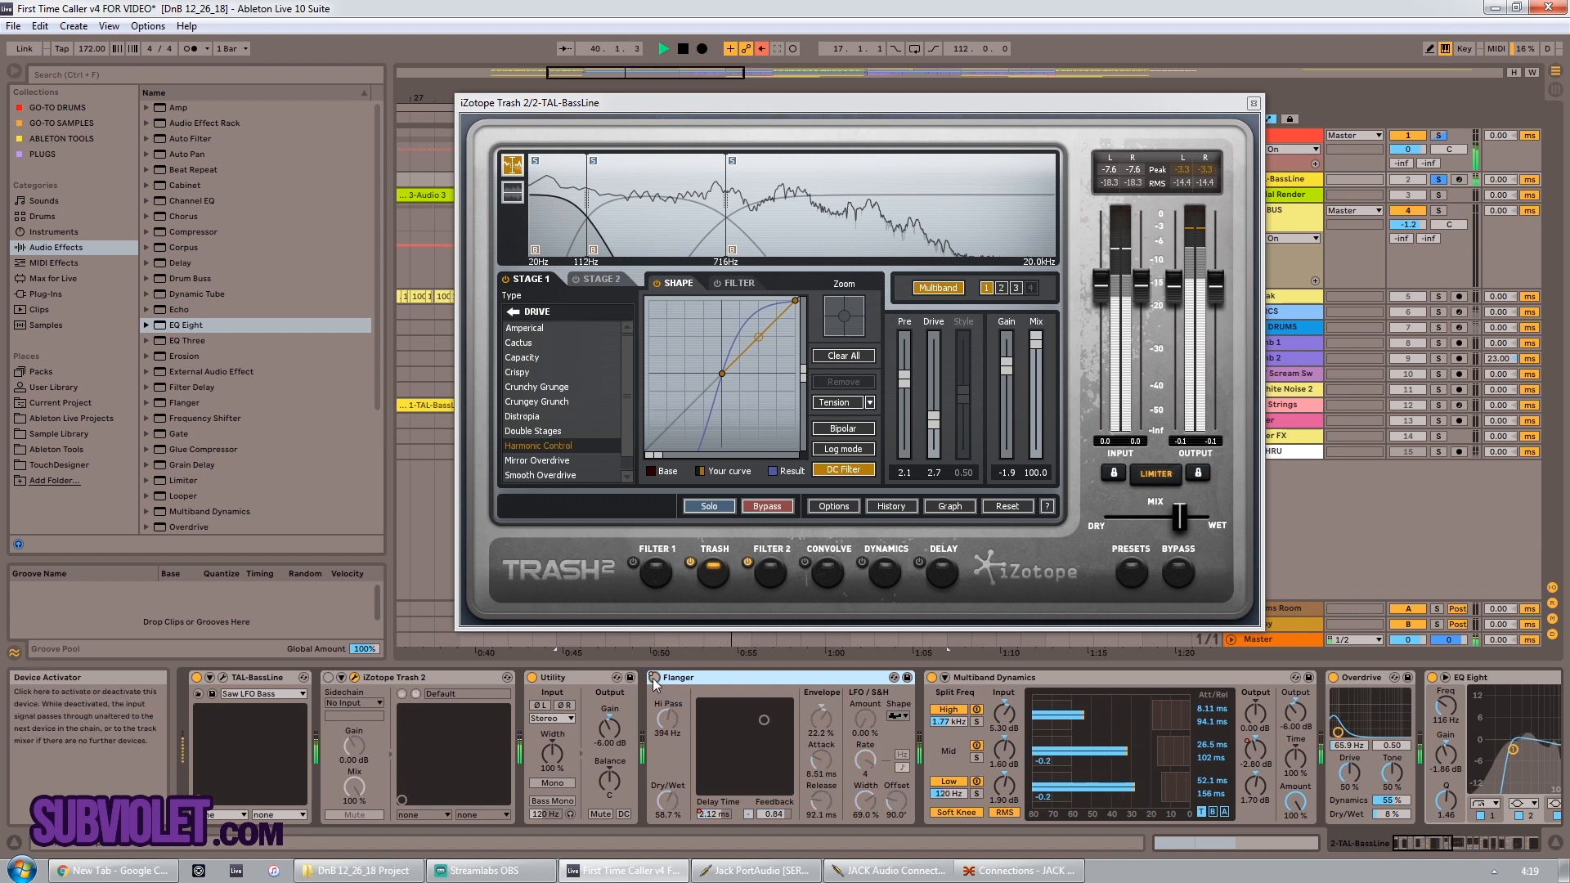
Step: Open the second iZotope Trash 2's window, dismiss its Preset Manager, and show the Trash module beside the first instance
left_click_drag(1401, 843, 1444, 837)
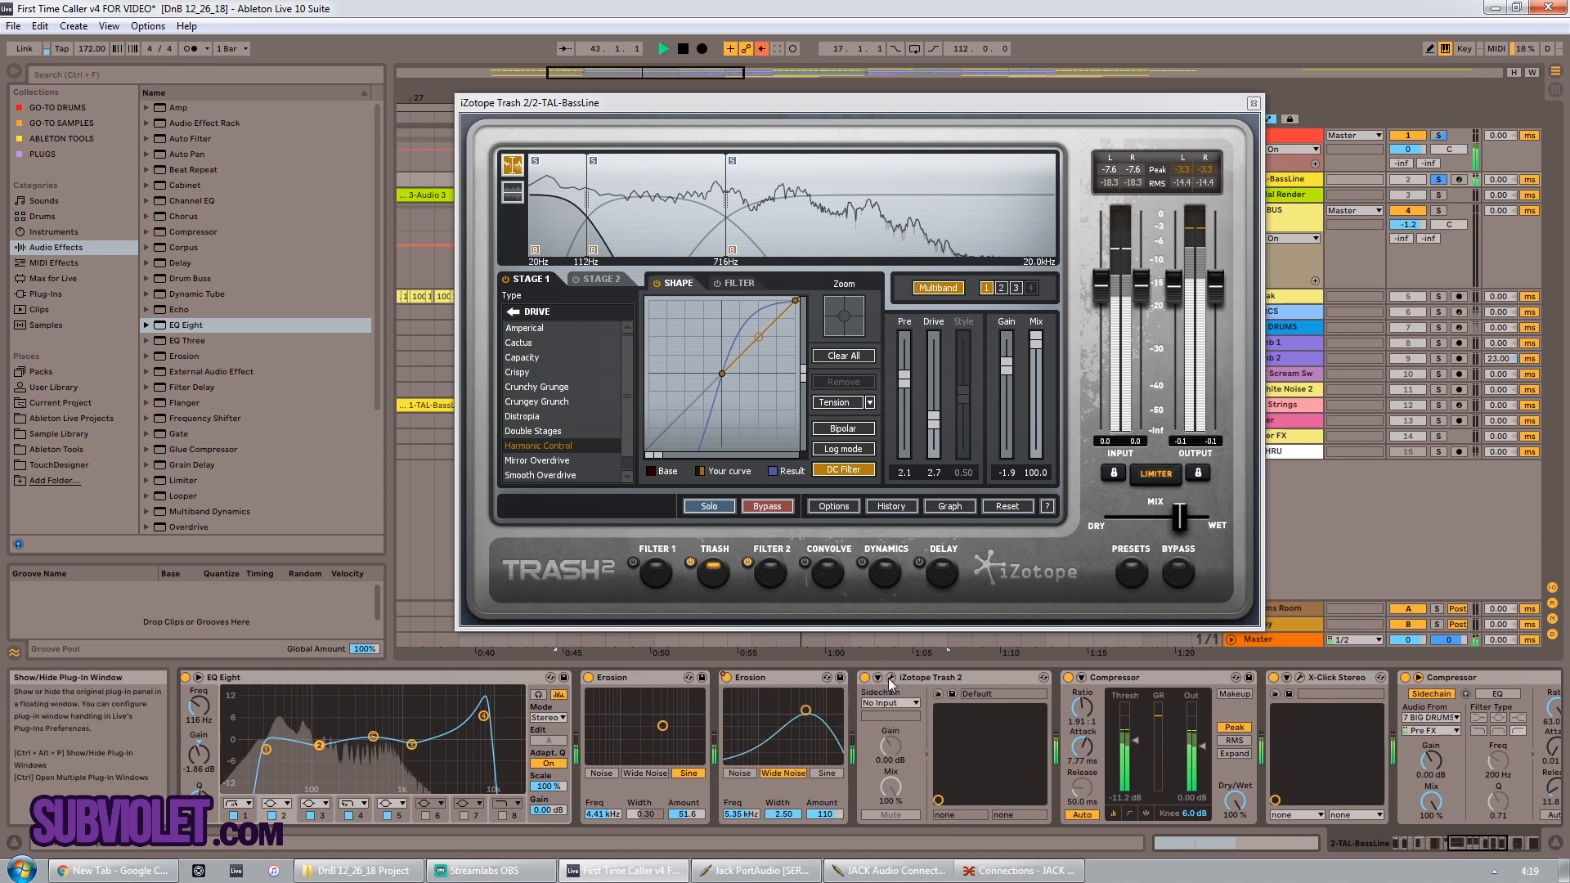
left_click(888, 678)
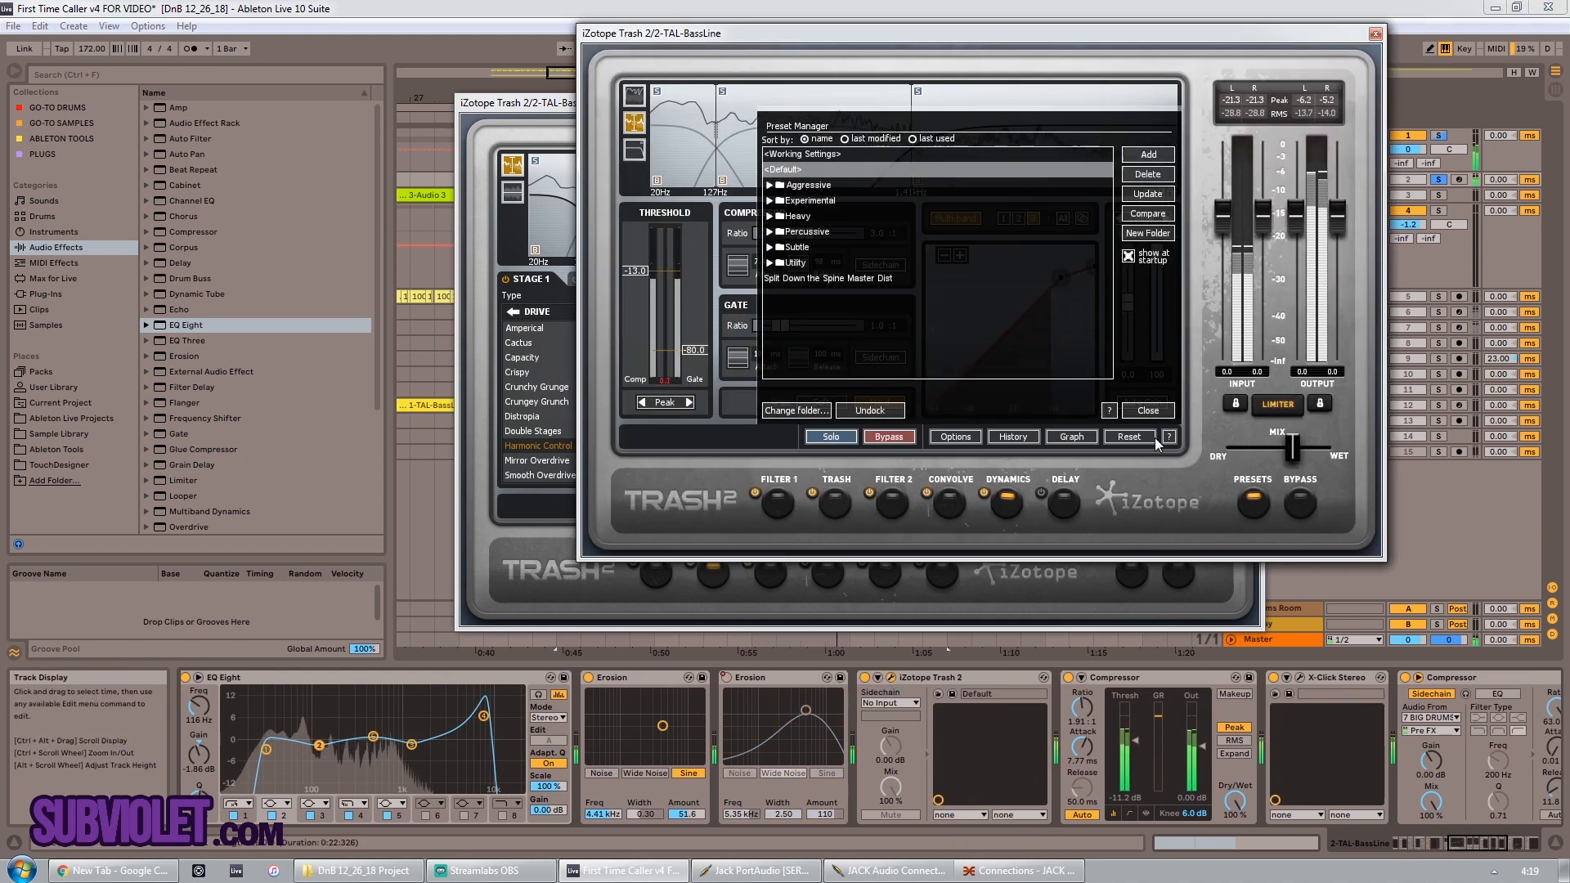
left_click(1148, 411)
left_click(845, 502)
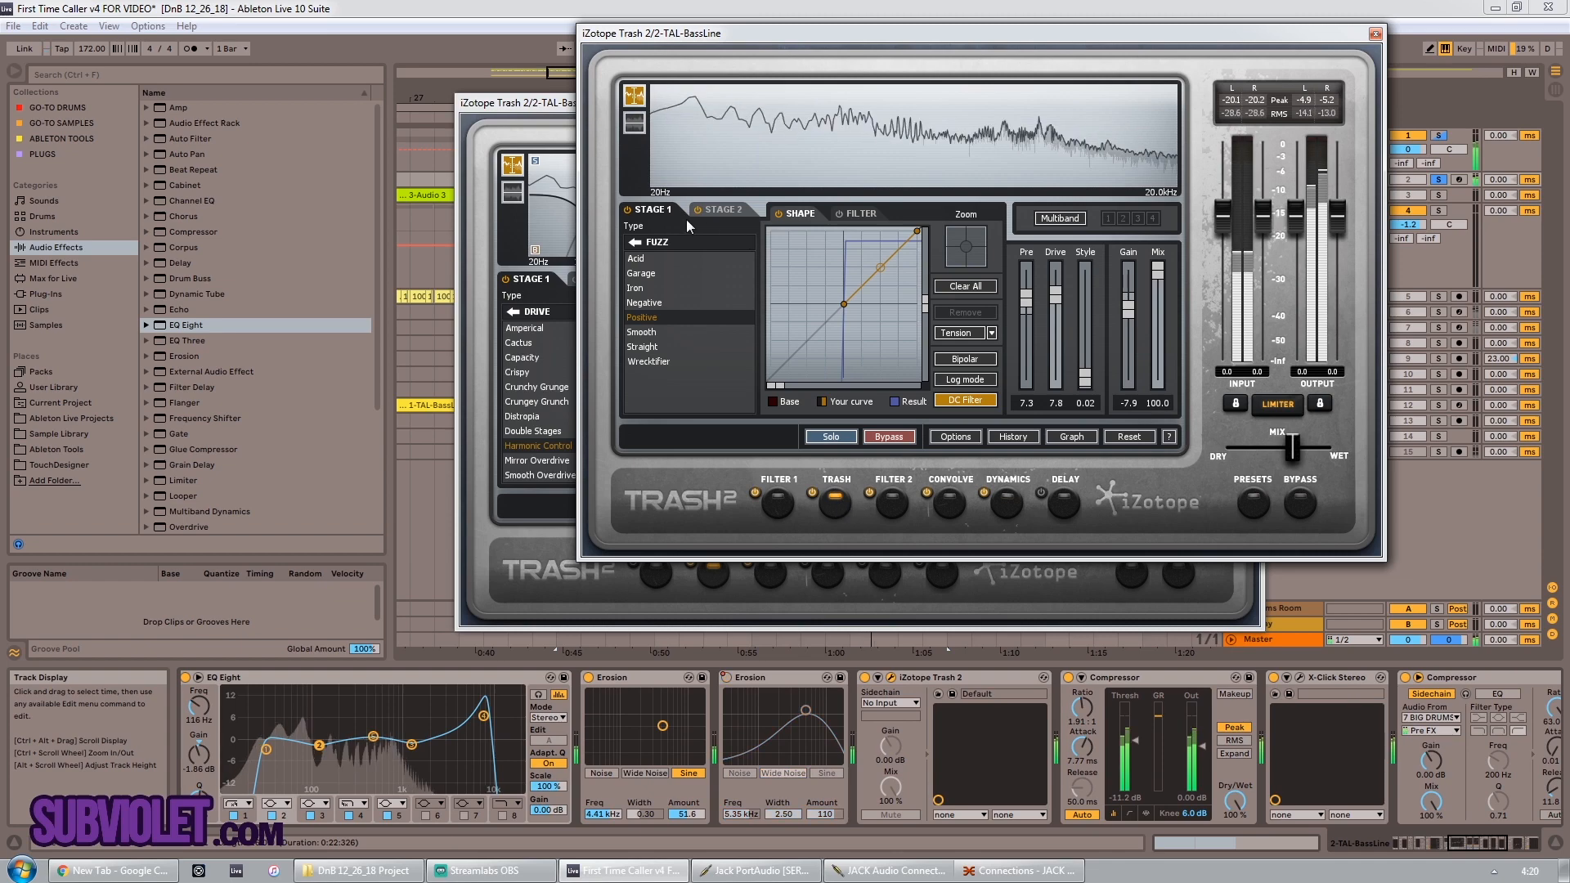
left_click_drag(791, 33, 172, 85)
Step: Compare the bass with and without the second iZotope Trash 2 and the first Erosion during playback
left_click(783, 772)
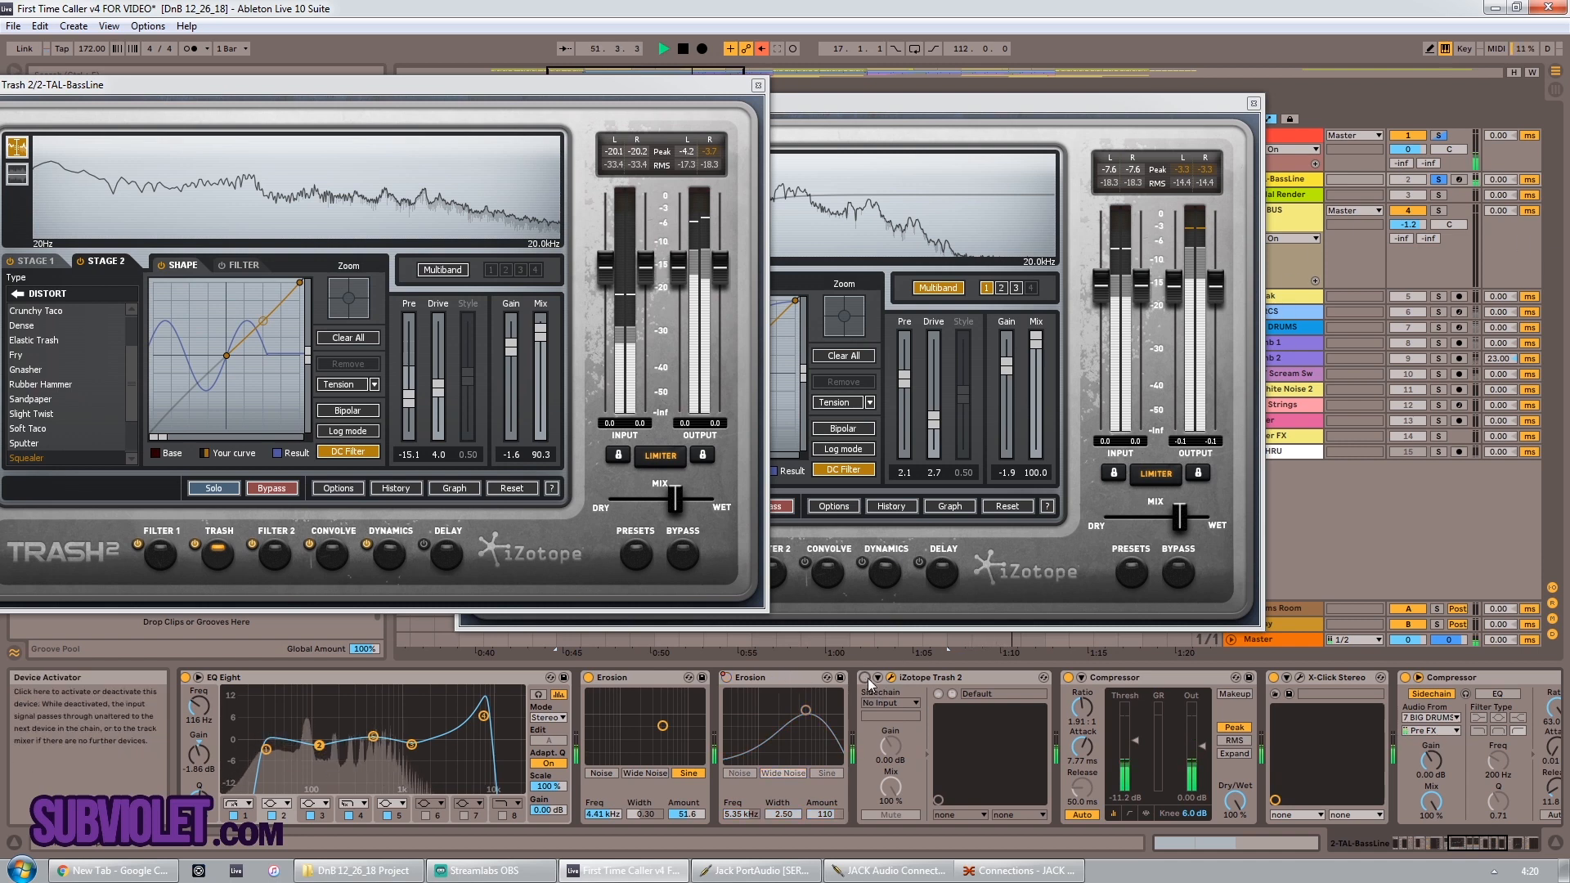
left_click(589, 678)
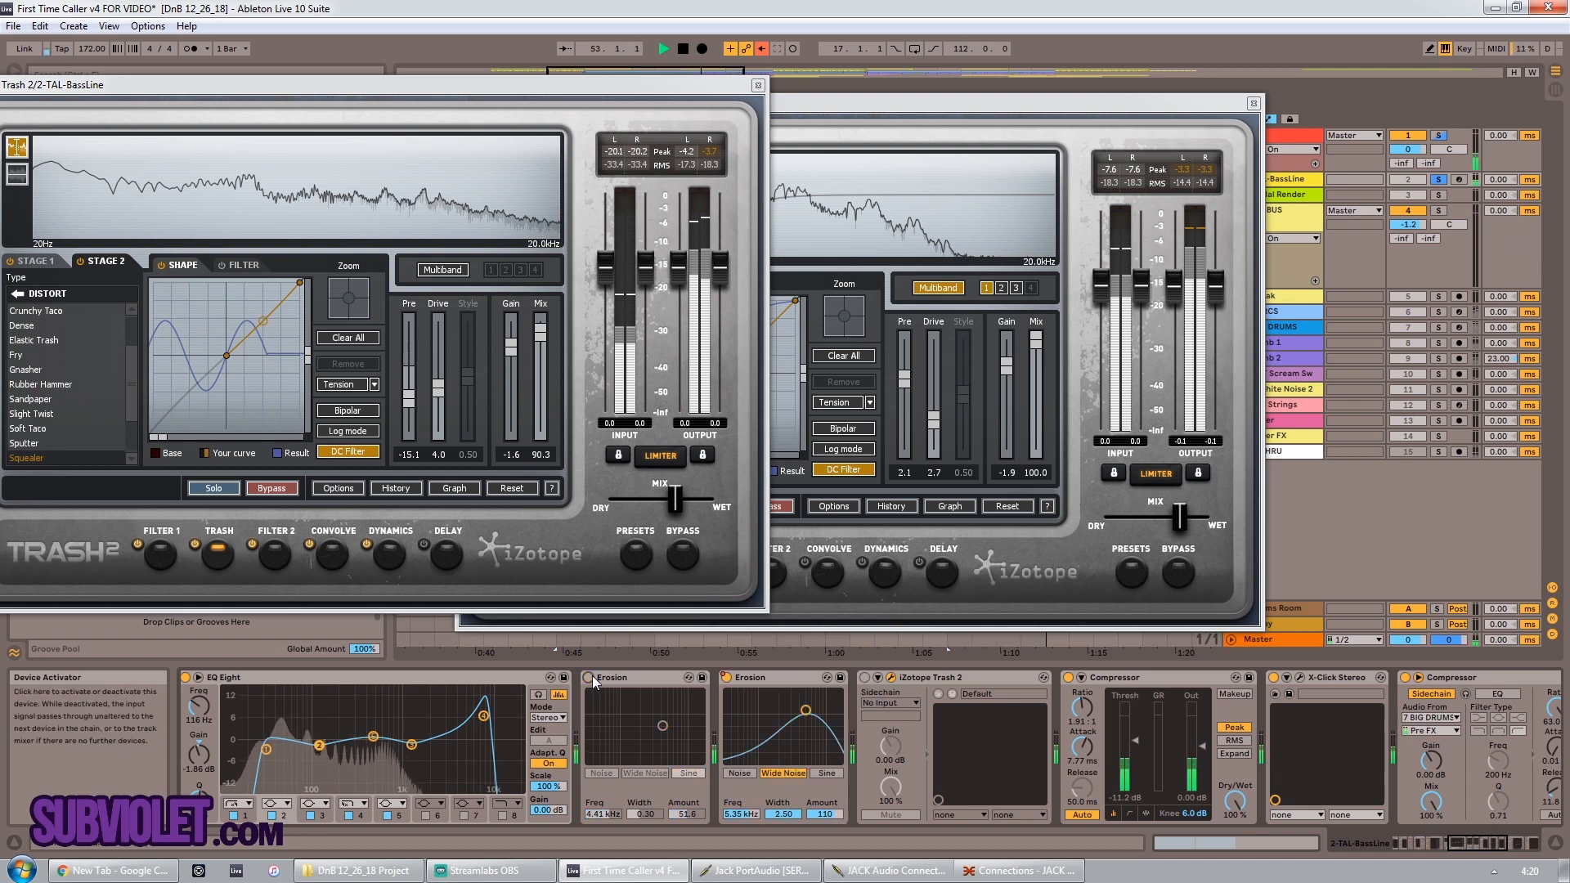
left_click(589, 678)
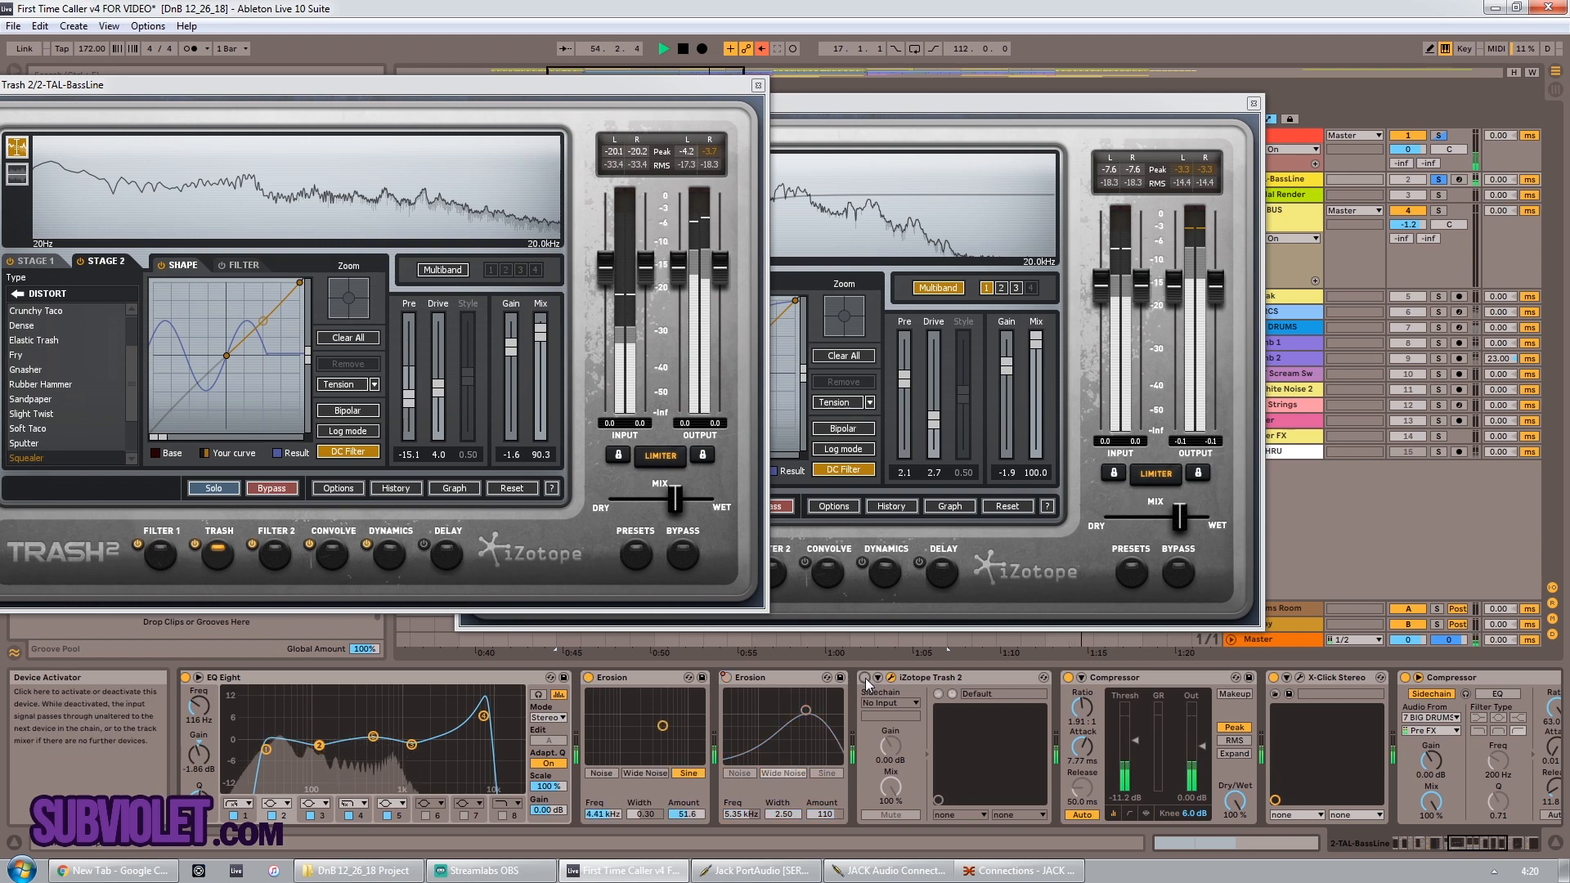
Step: Re-enable the on/off automation of the Flanger on the TAL-BassLine track
left_click_drag(1487, 844, 1382, 848)
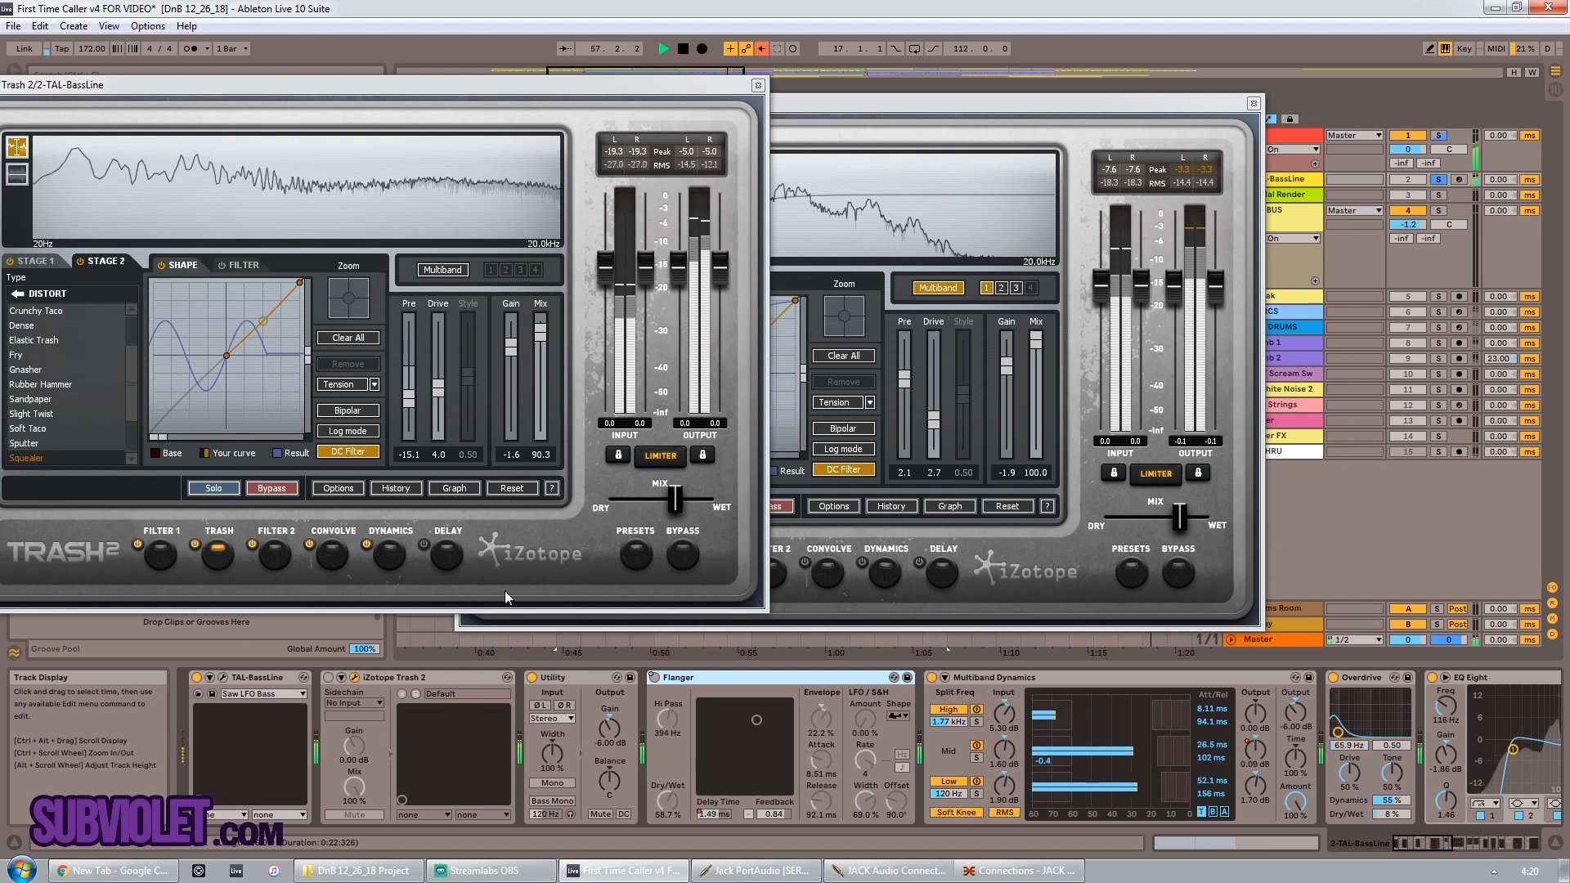
right_click(659, 679)
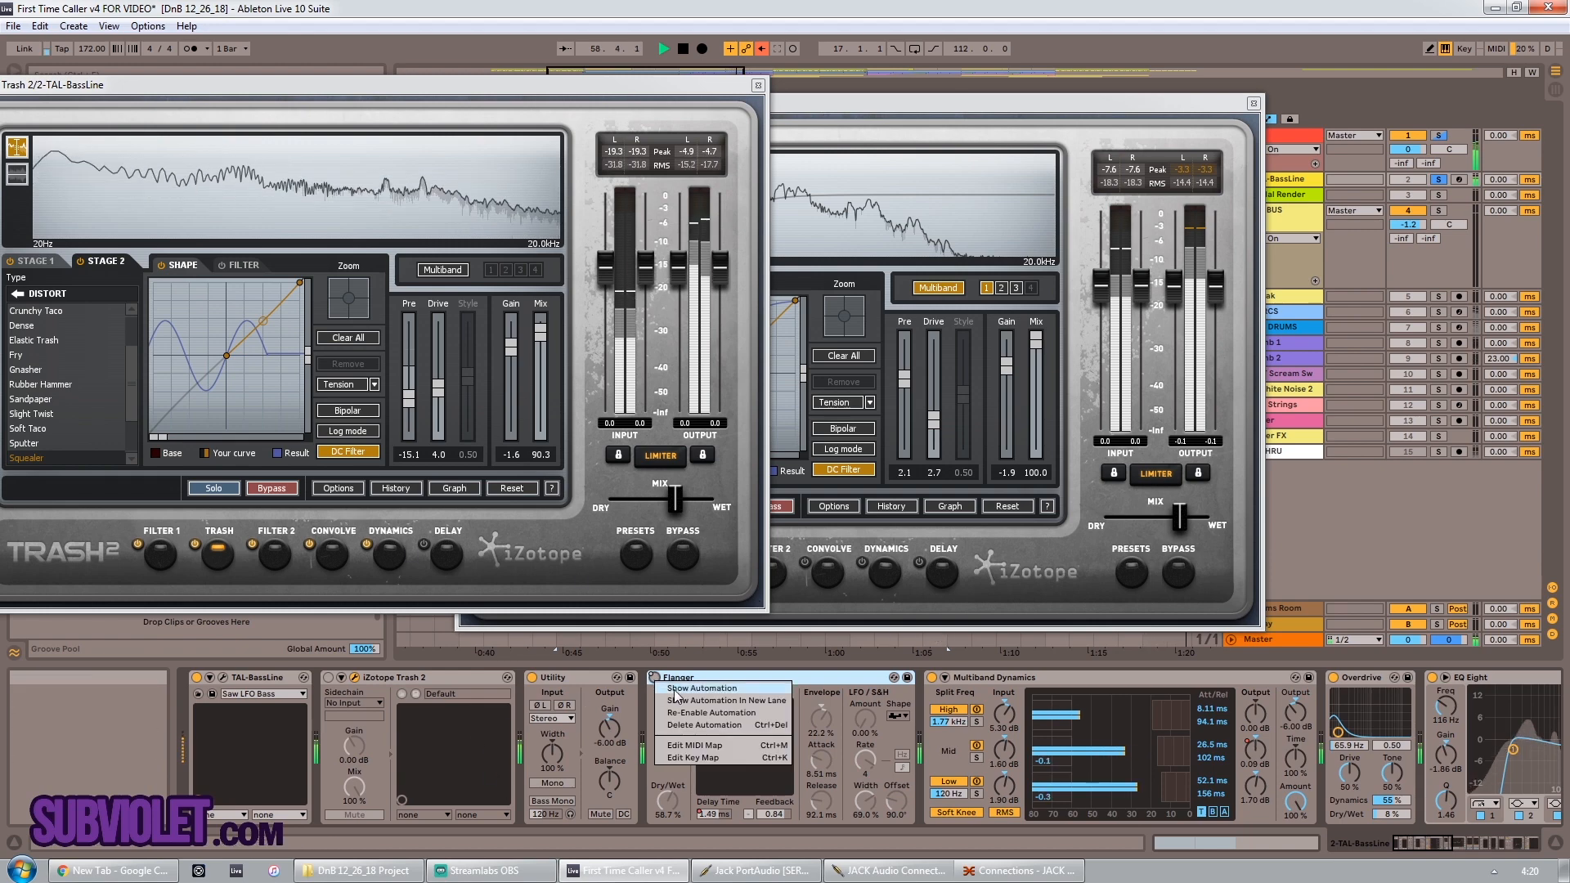
left_click(711, 713)
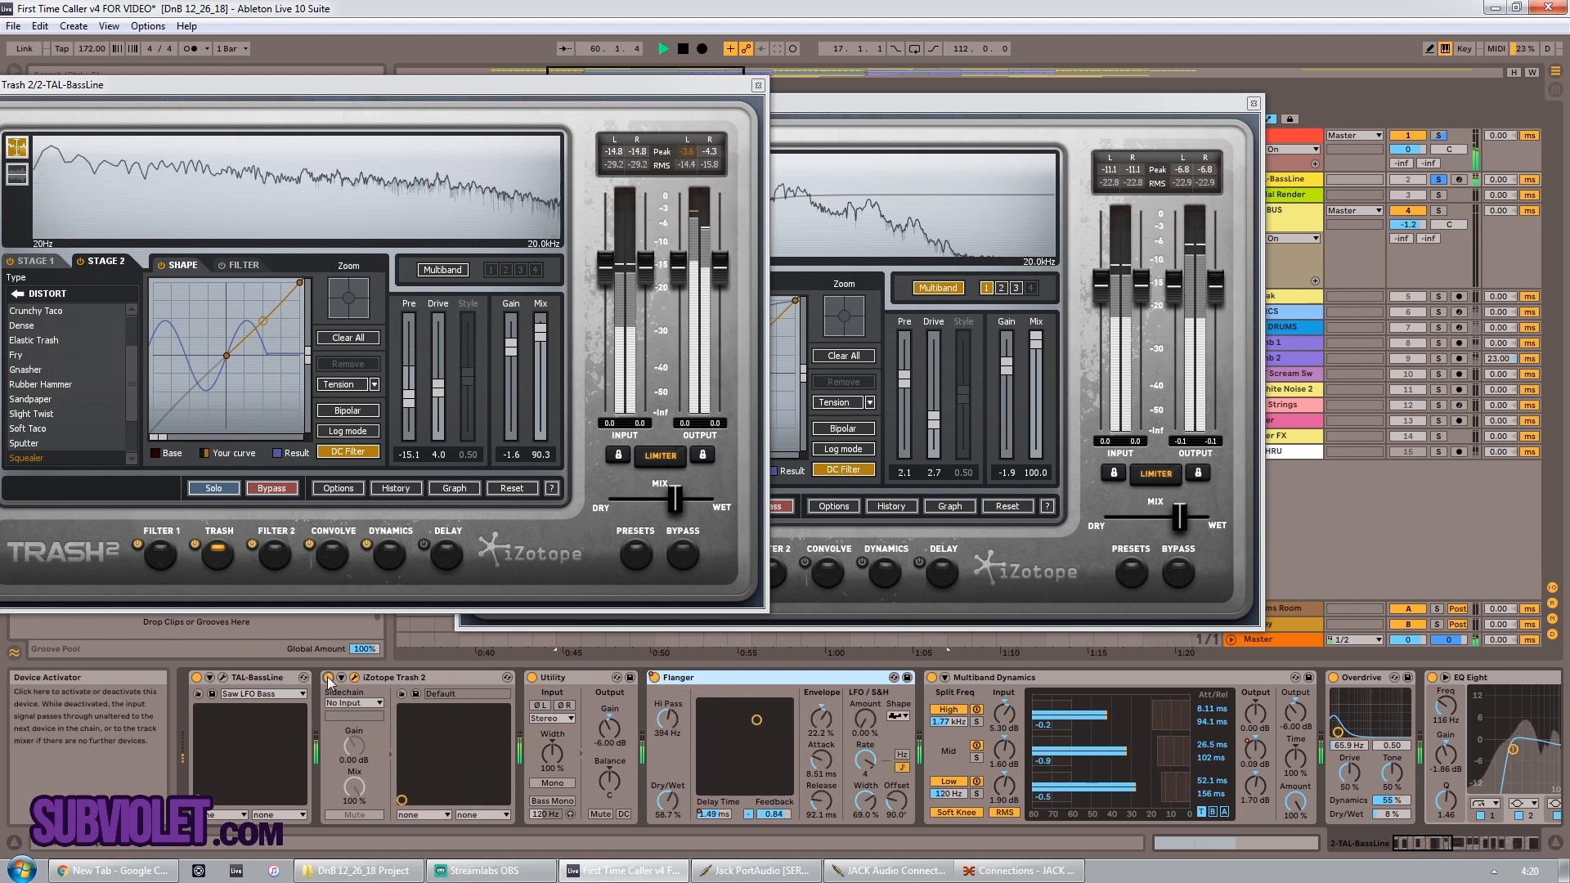
Step: Open the X-Click Stereo plug-in's window near the end of the TAL-BassLine chain, view it, and close it
left_click(1476, 846)
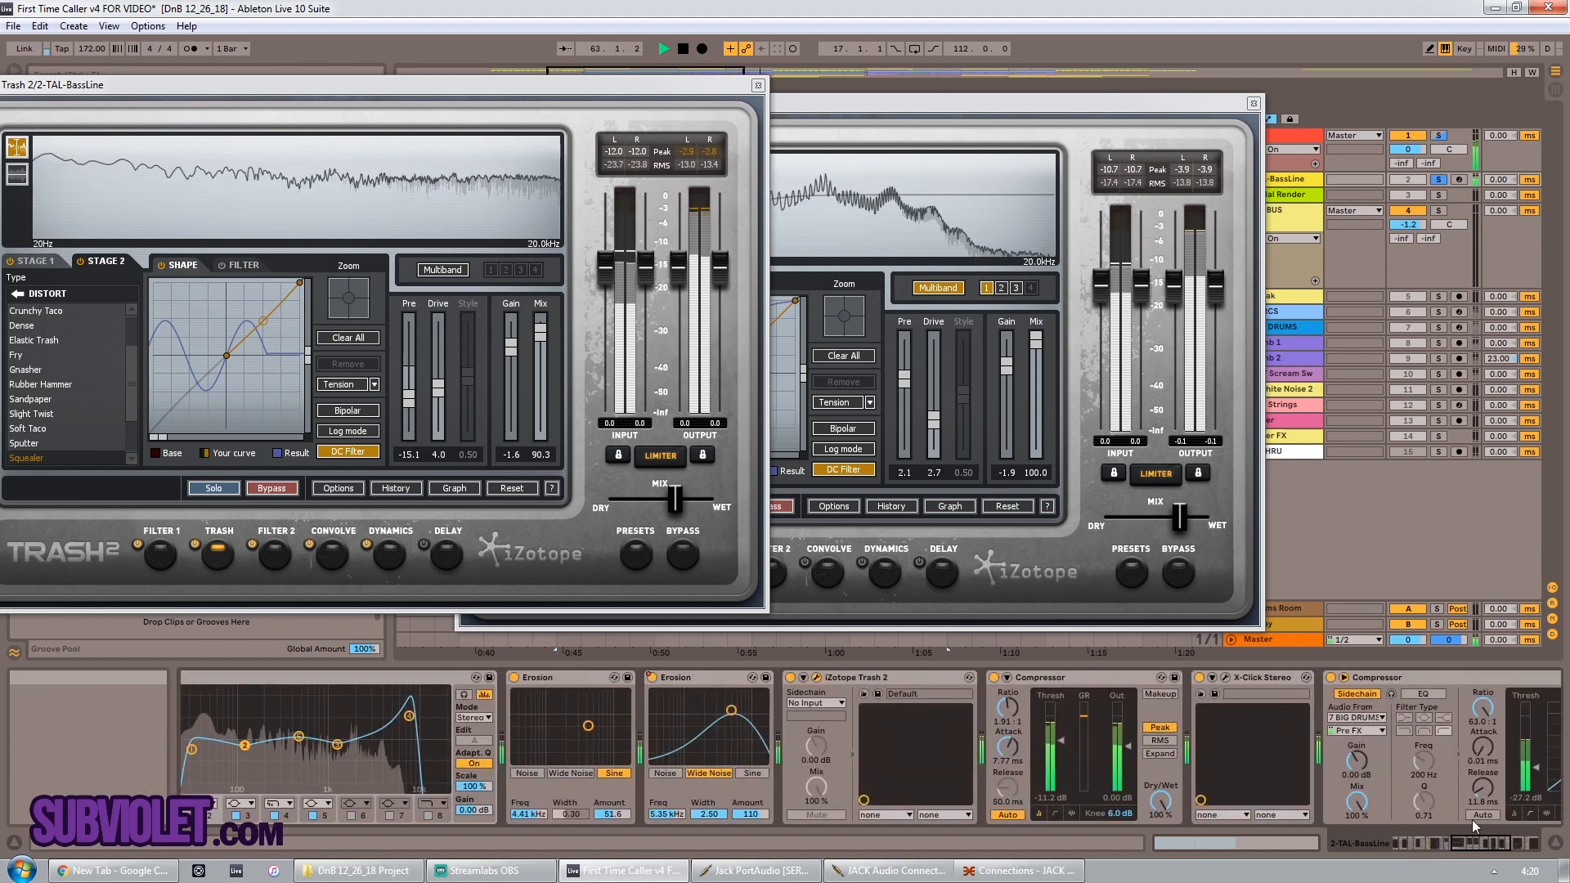
left_click(1510, 846)
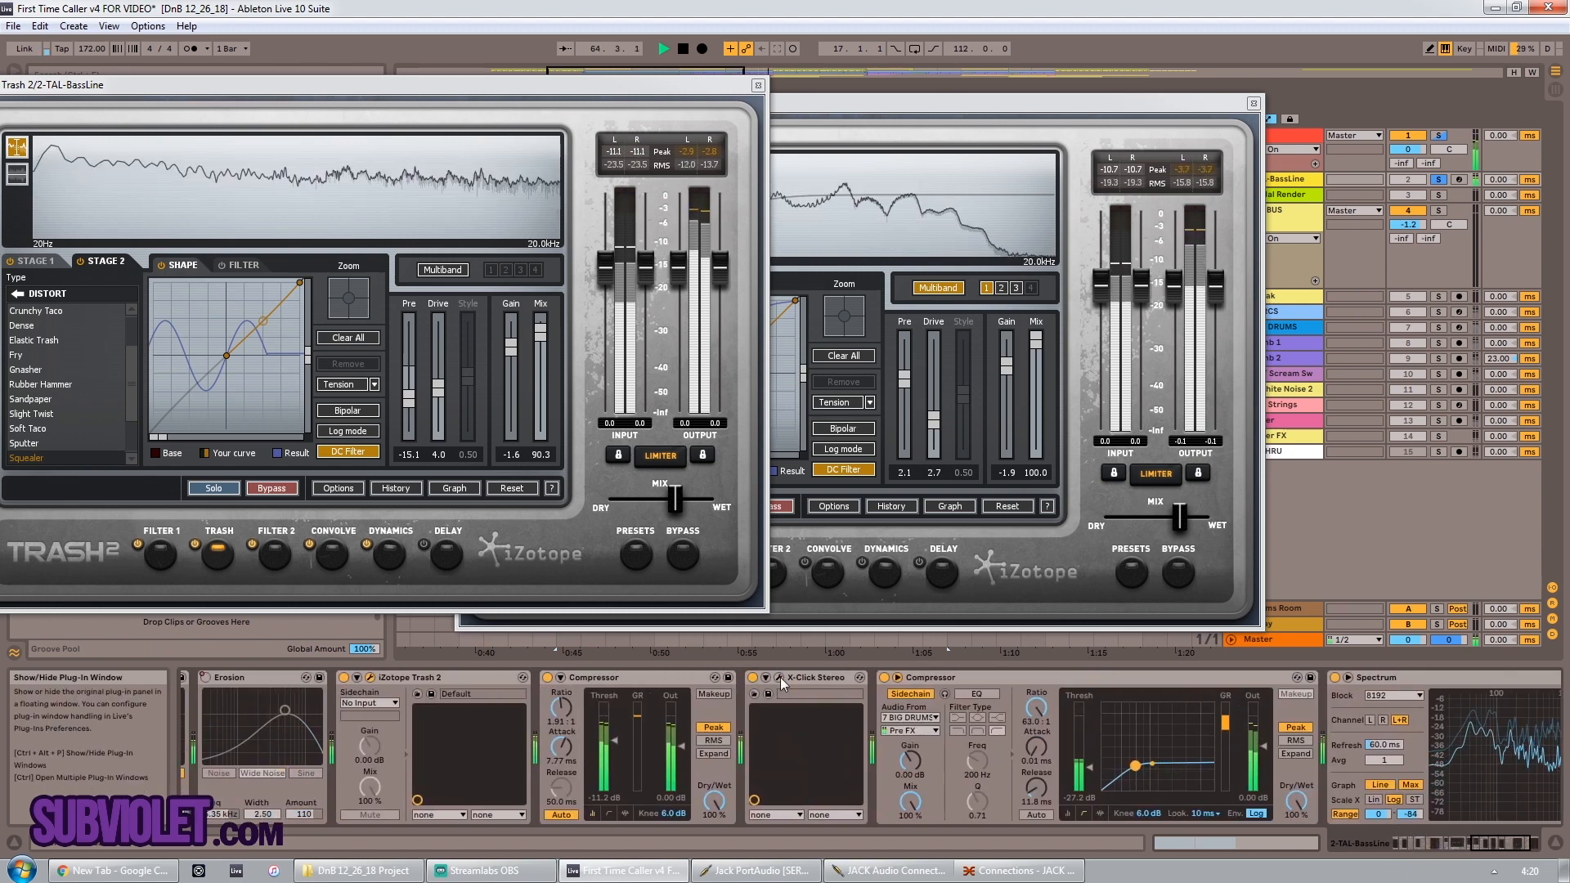
left_click(770, 677)
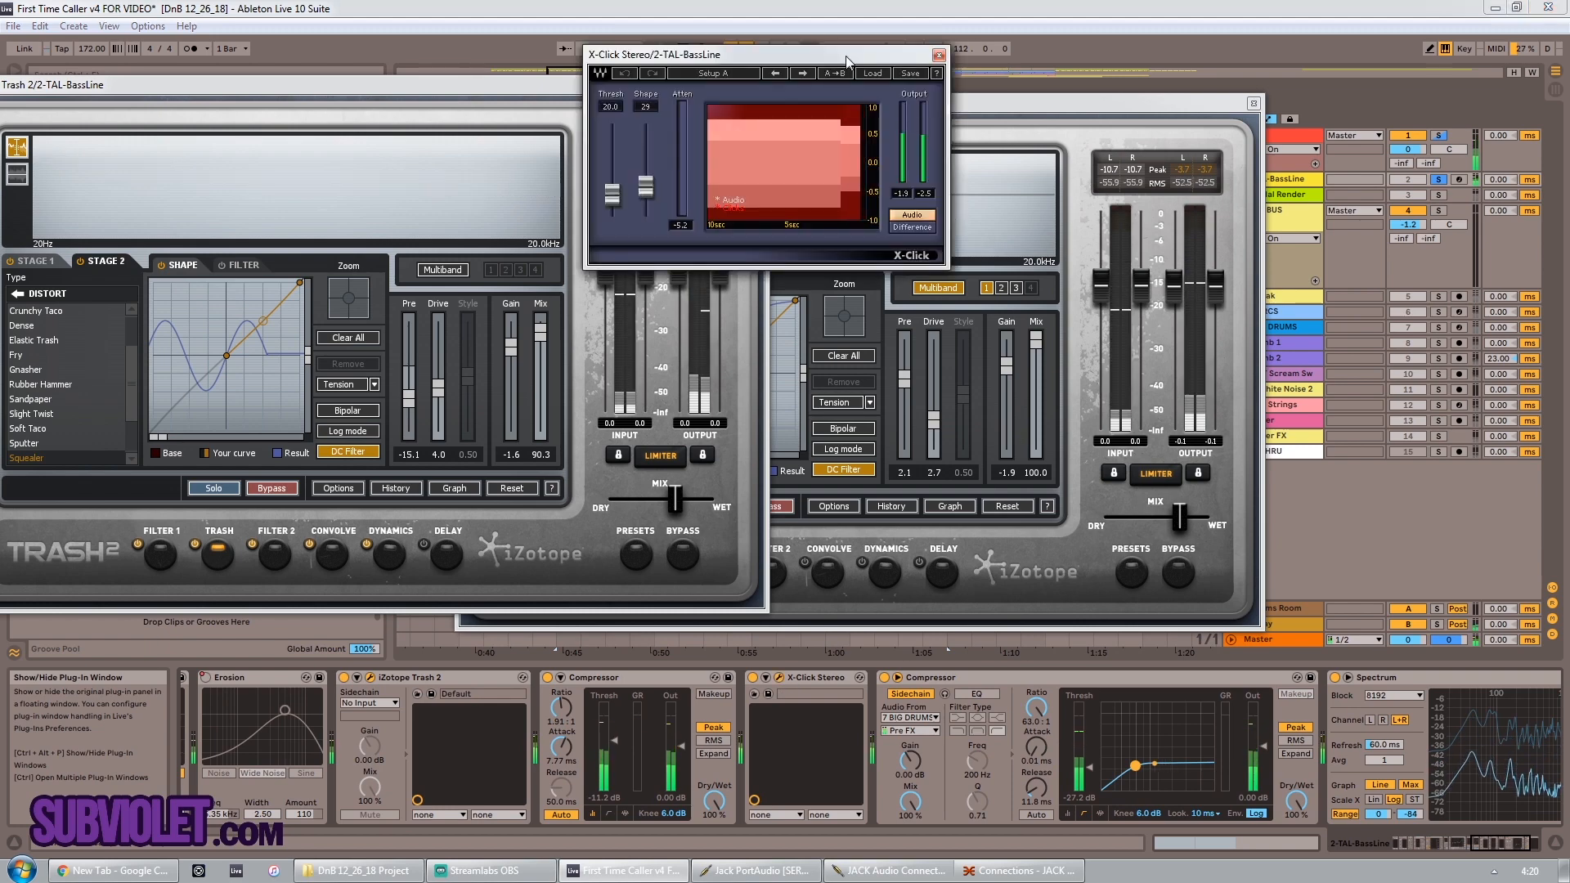
left_click_drag(849, 61, 1008, 289)
left_click(1099, 283)
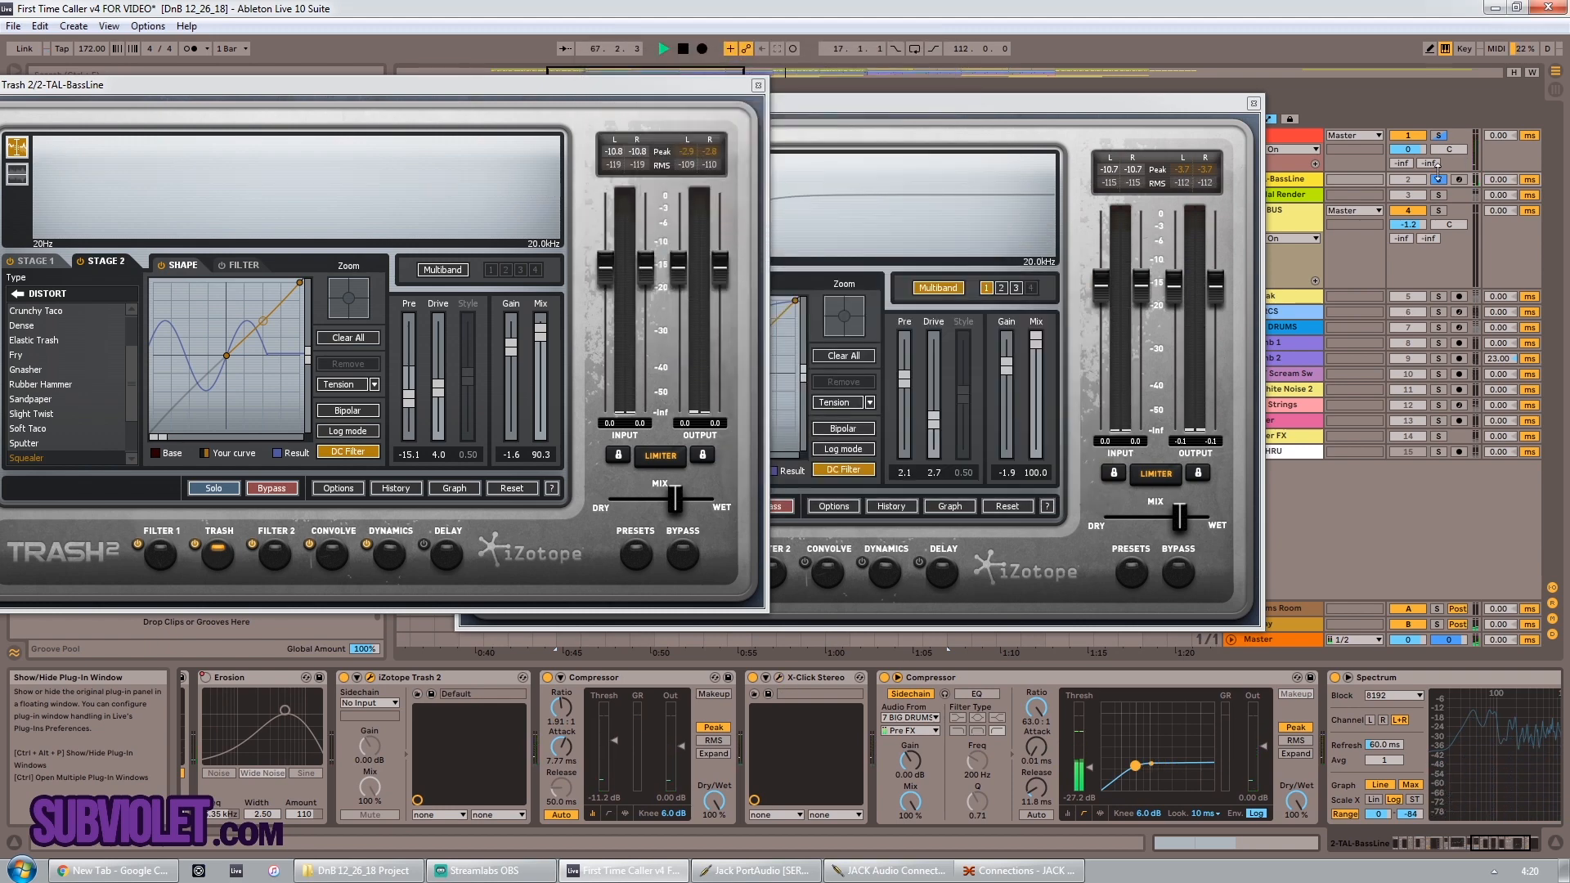
Step: Stop playback with the second iZotope Trash 2's window closed, and activate the MIC THRU track
left_click(683, 48)
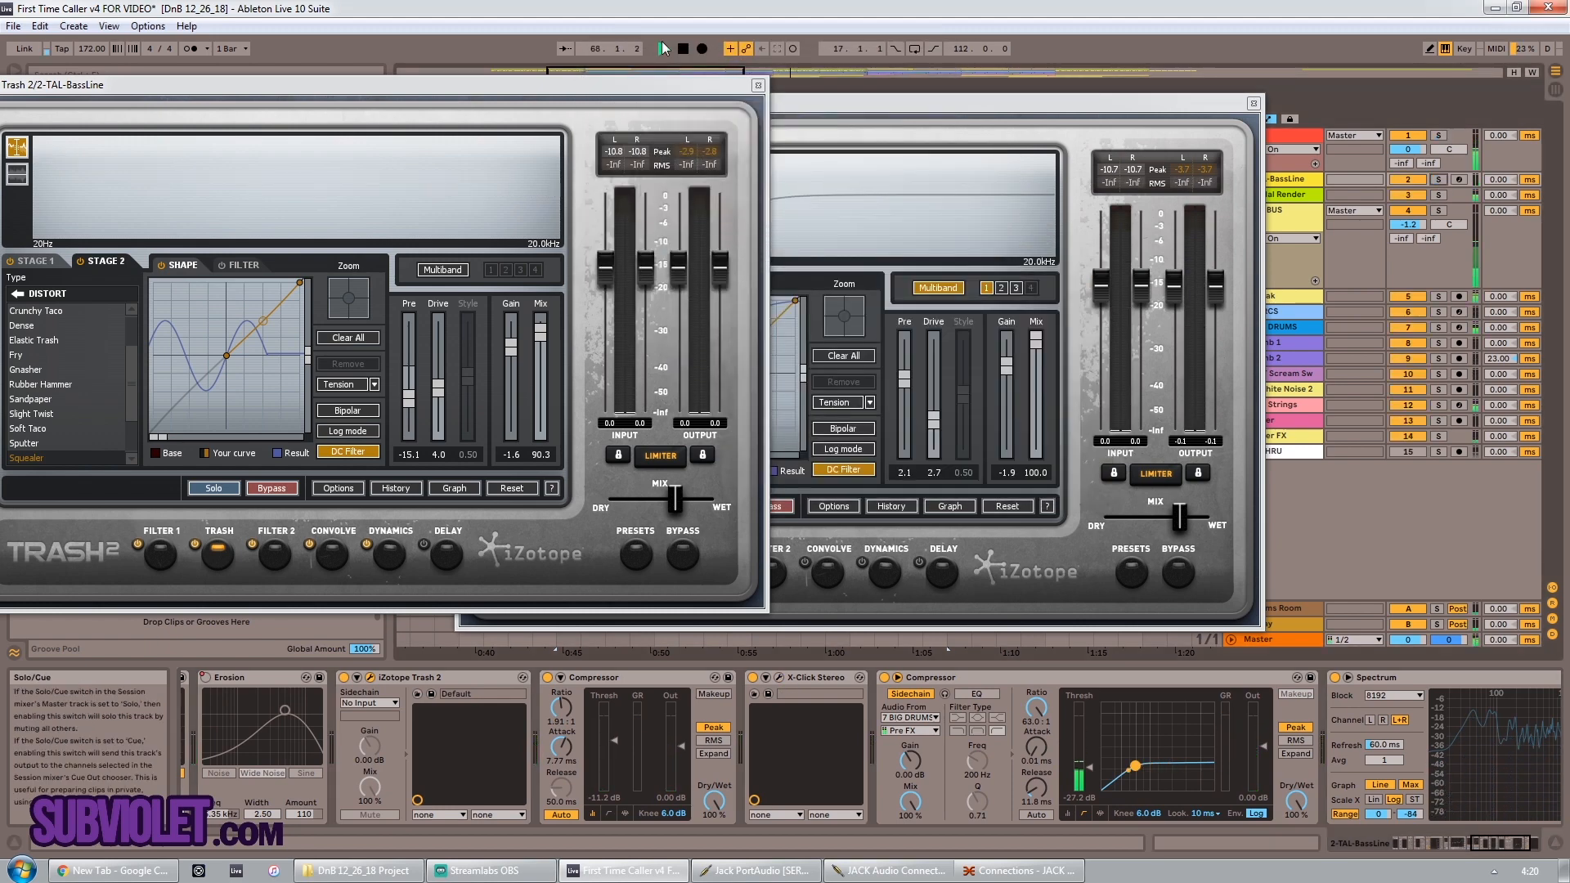
left_click(759, 86)
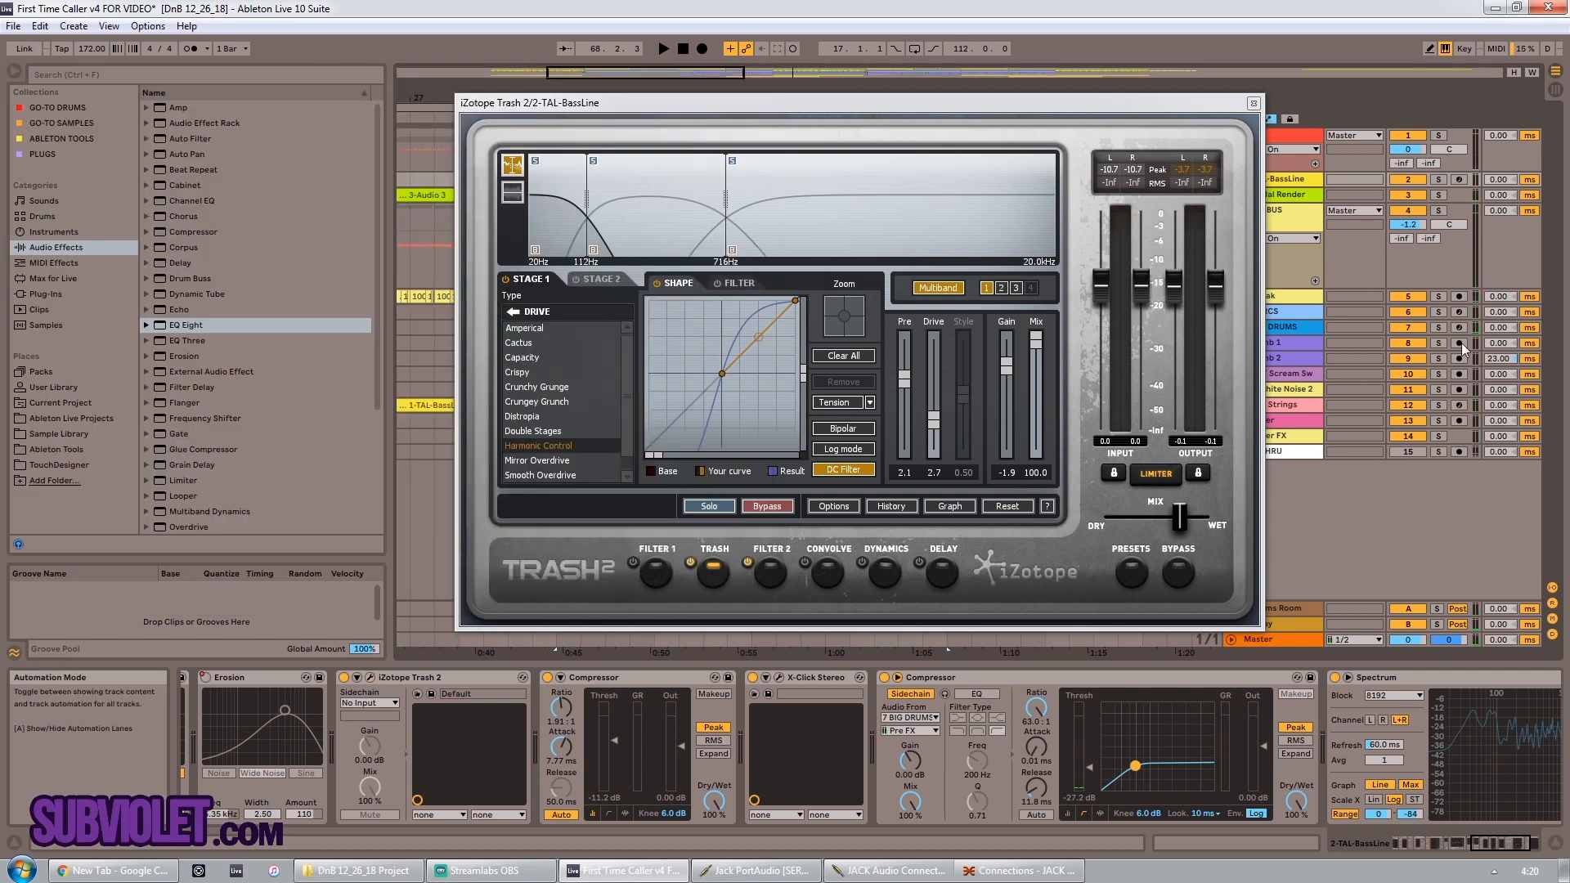
left_click(1413, 453)
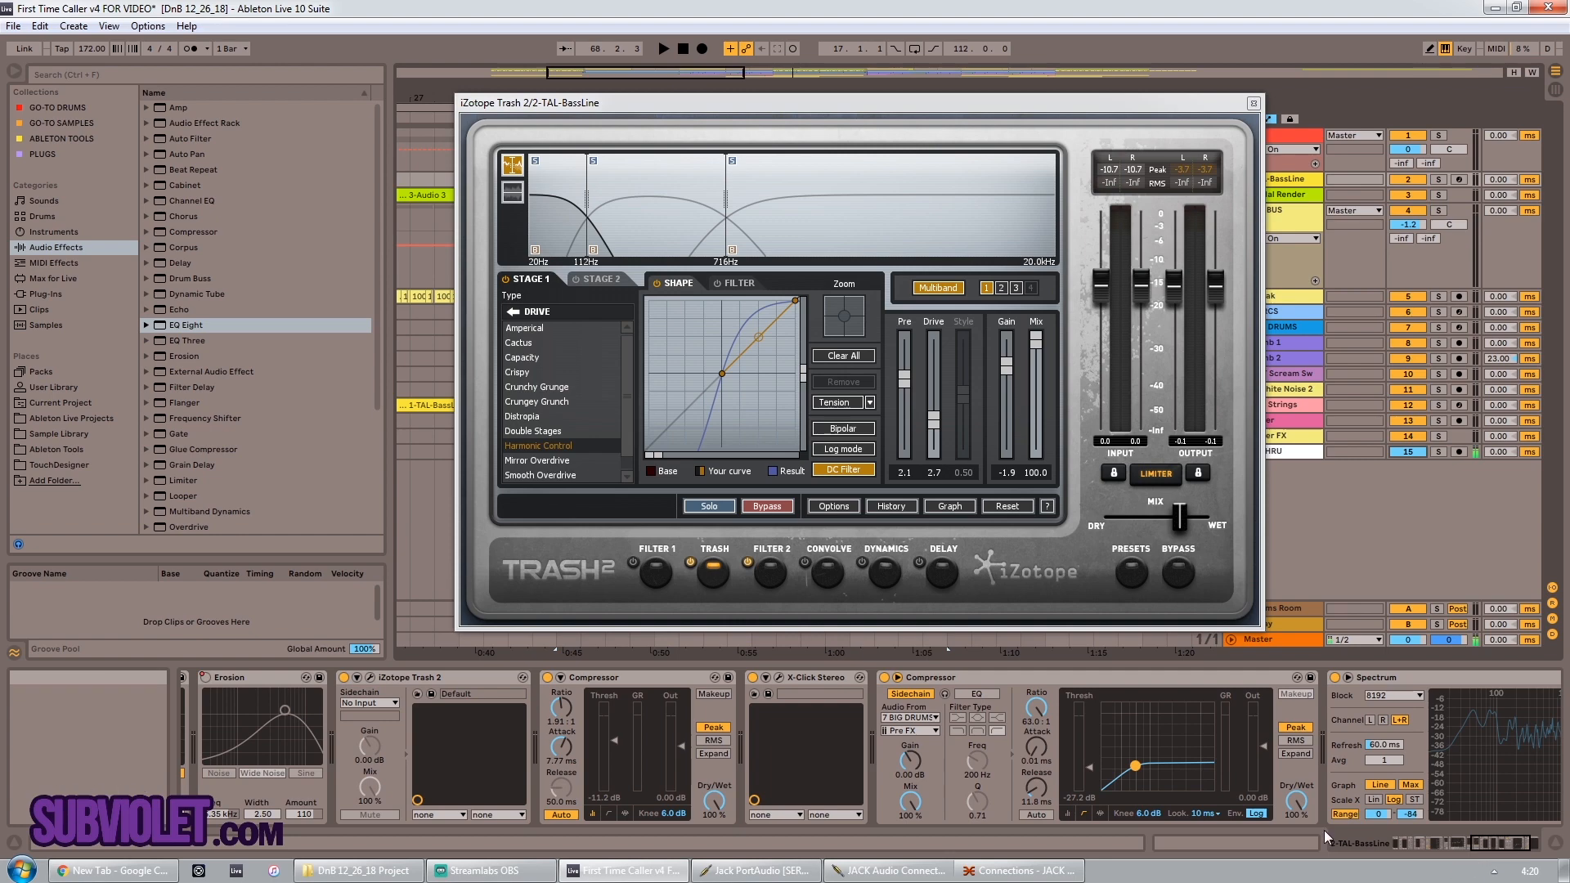
Step: Reopen the second iZotope Trash 2's window without its Preset Manager and spread both Trash 2 windows apart
left_click(368, 678)
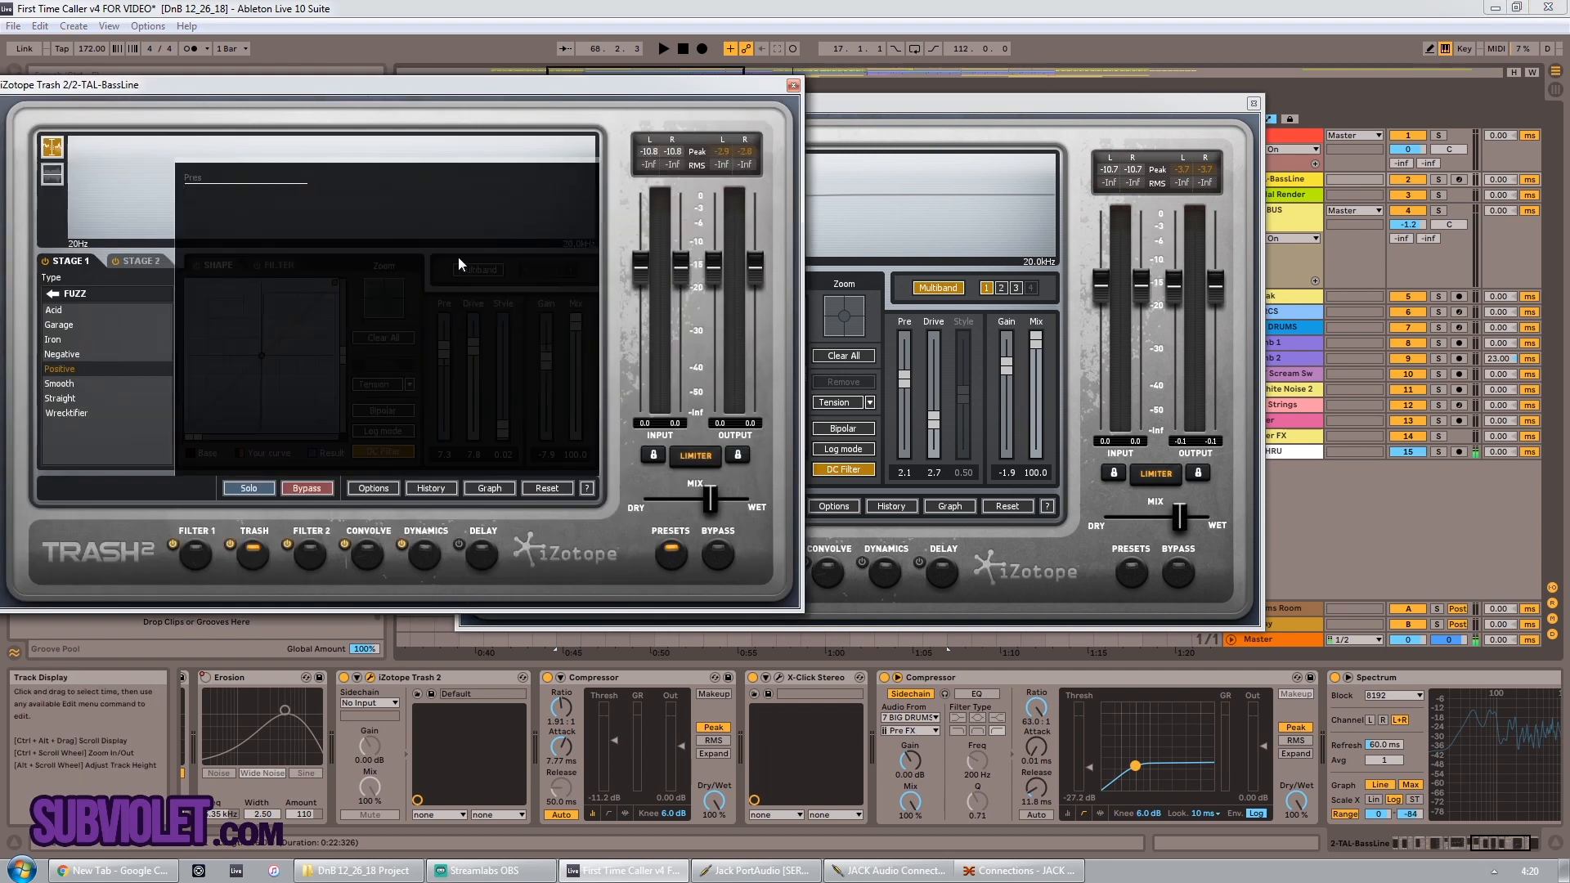
left_click_drag(403, 37, 1032, 213)
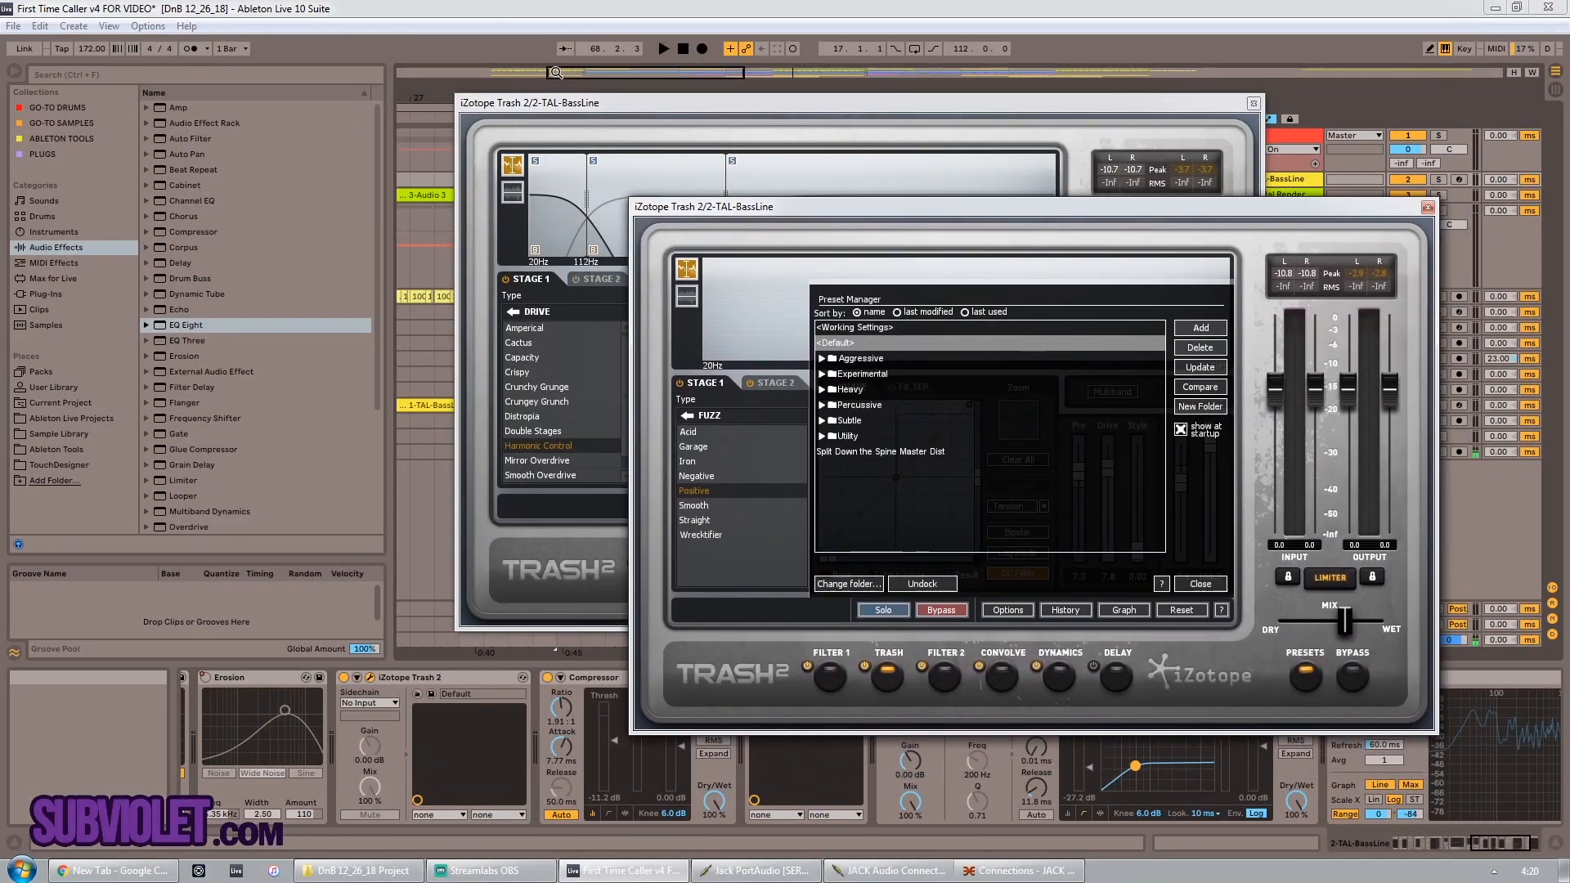
left_click_drag(553, 115, 154, 72)
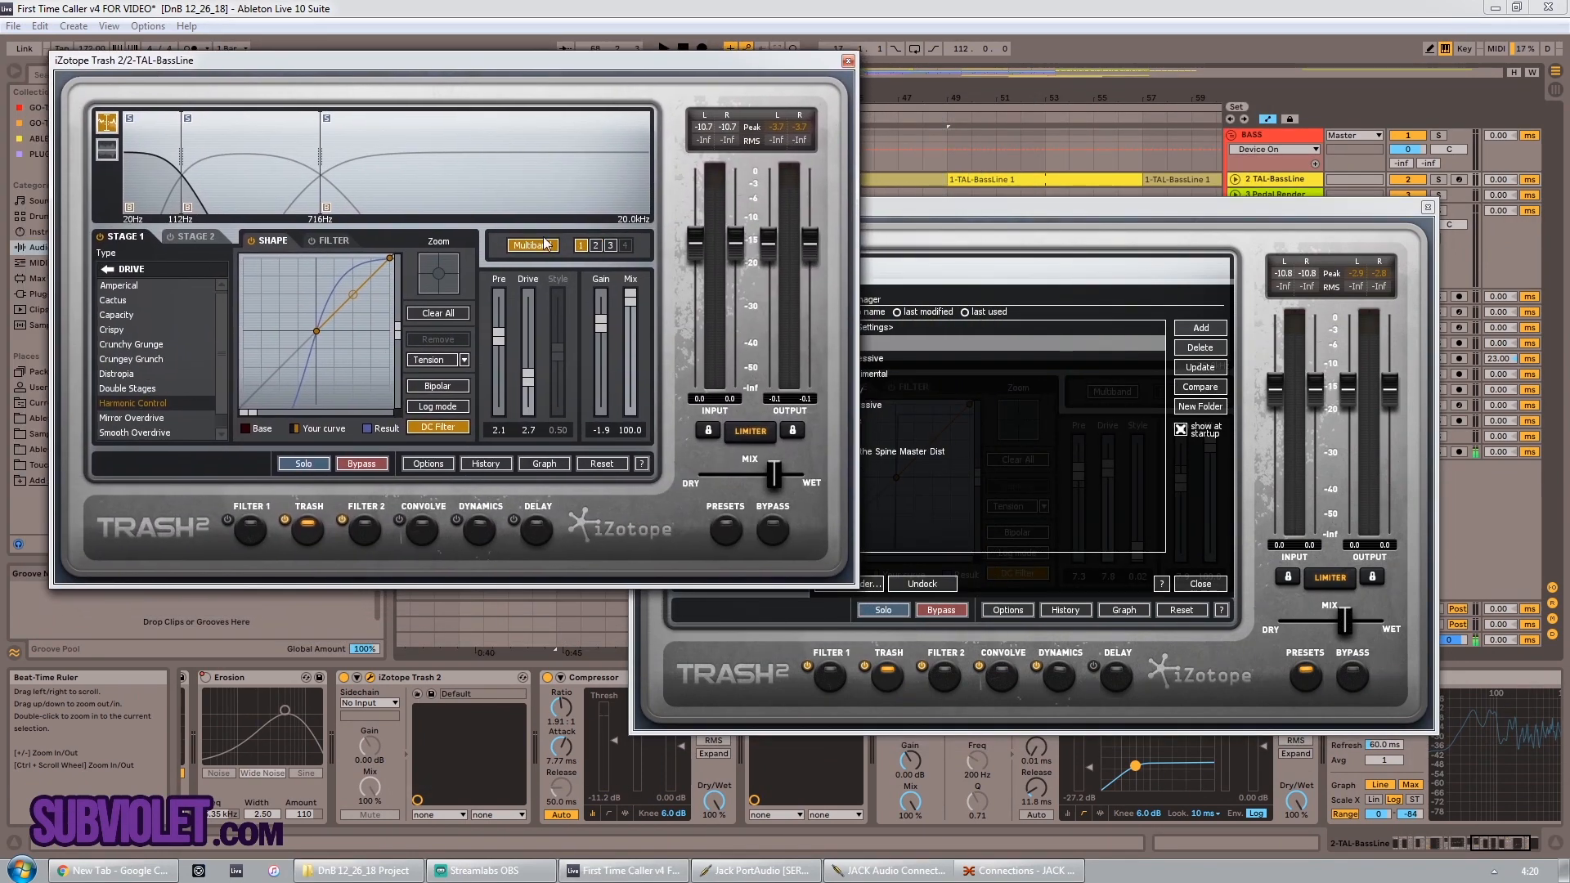
left_click(1200, 584)
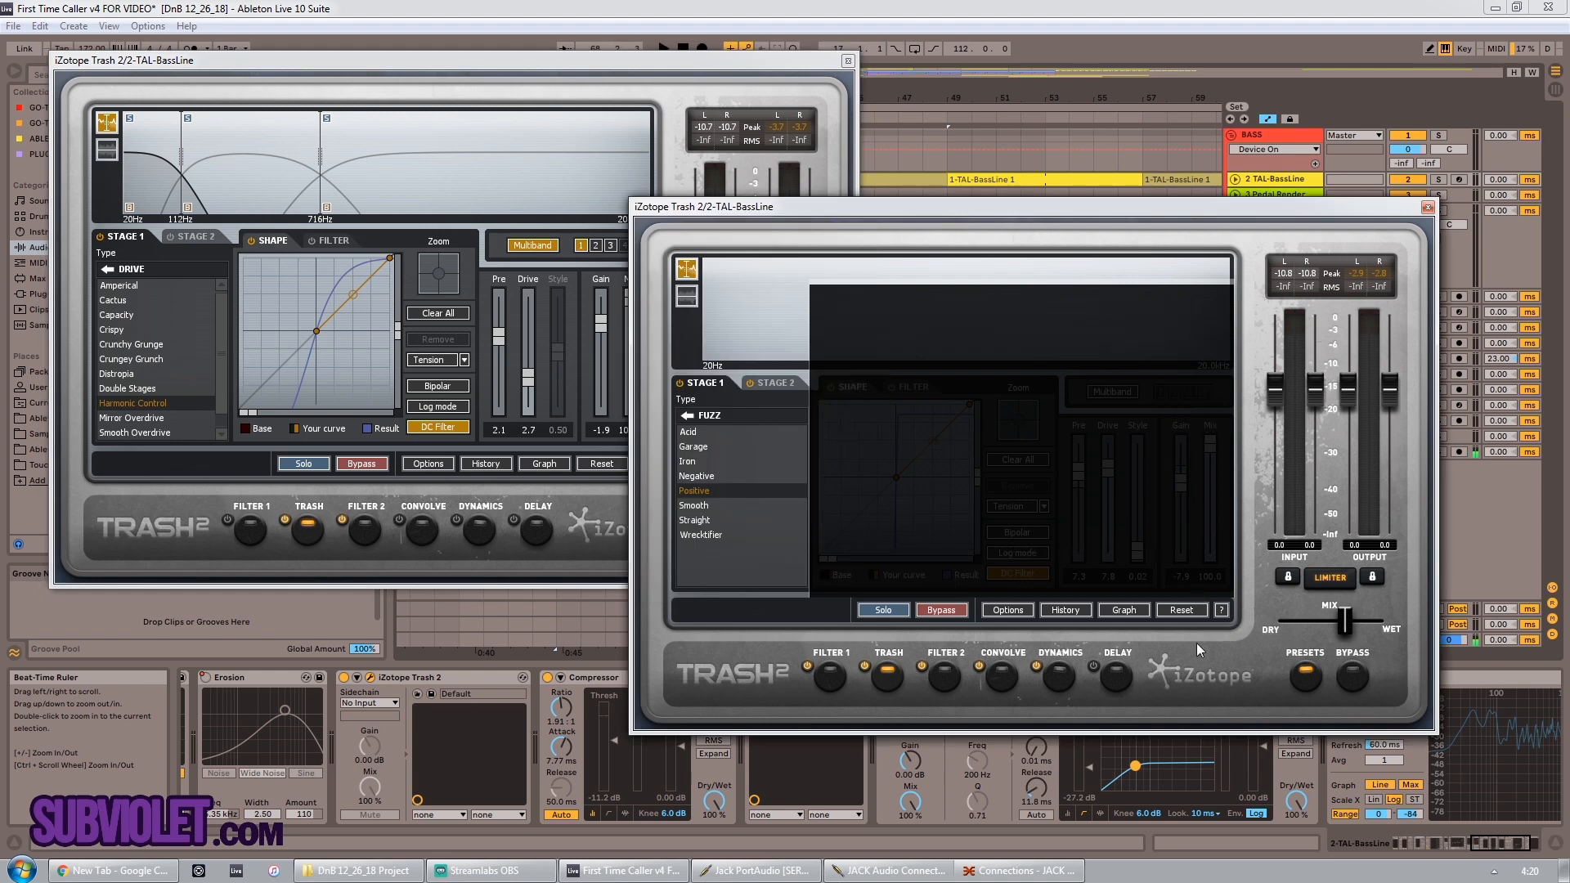
Step: Bring the first iZotope Trash 2 to the front and show the distortion settings of bands 2 and 3
left_click(359, 70)
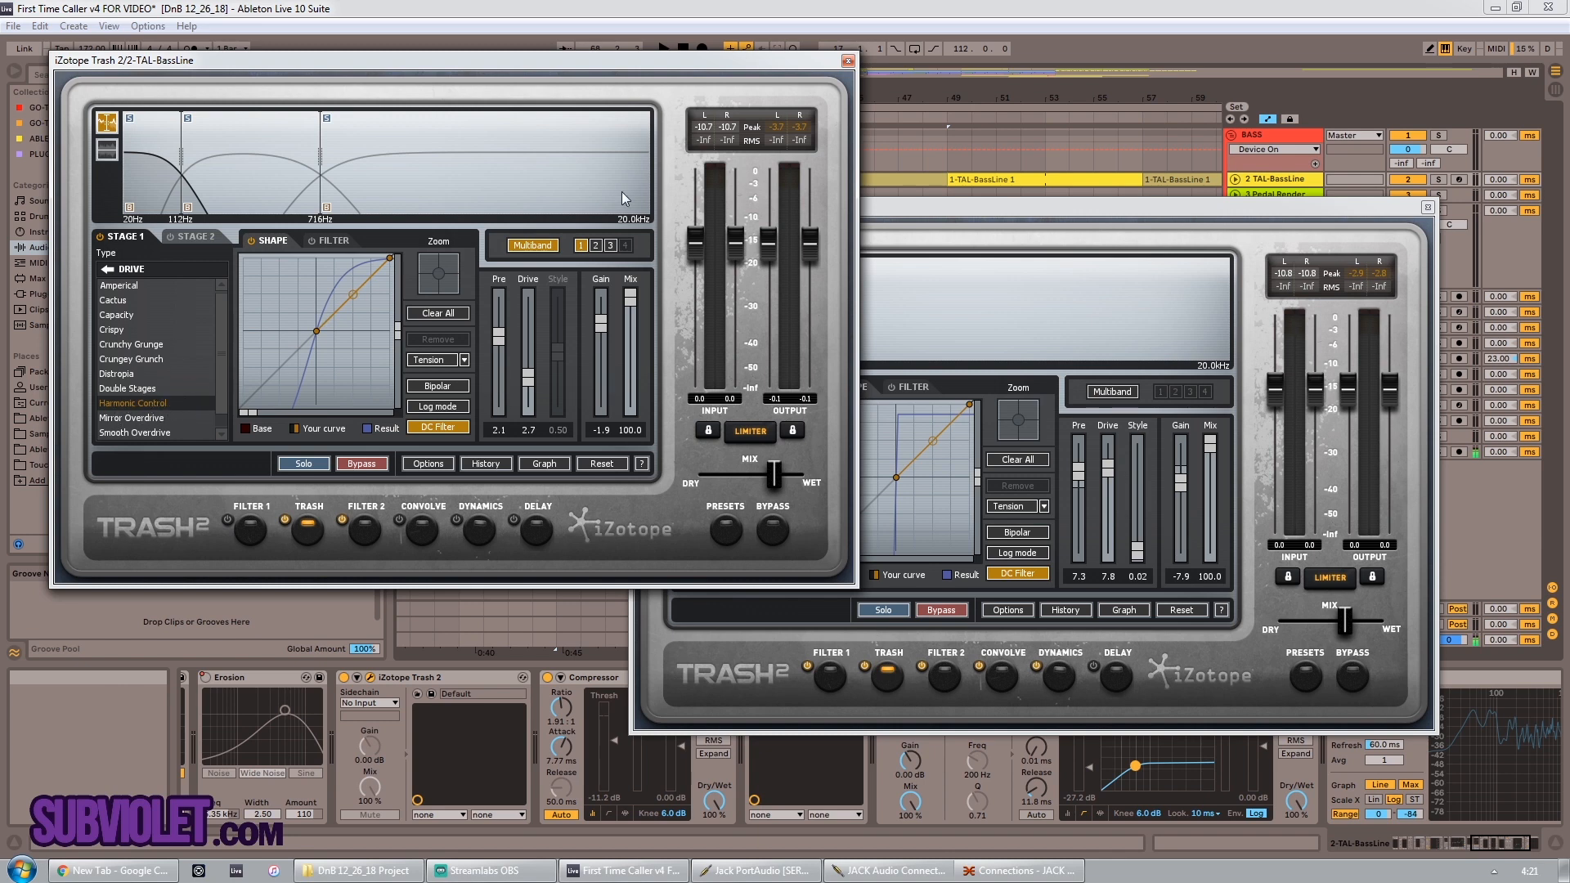
left_click(595, 247)
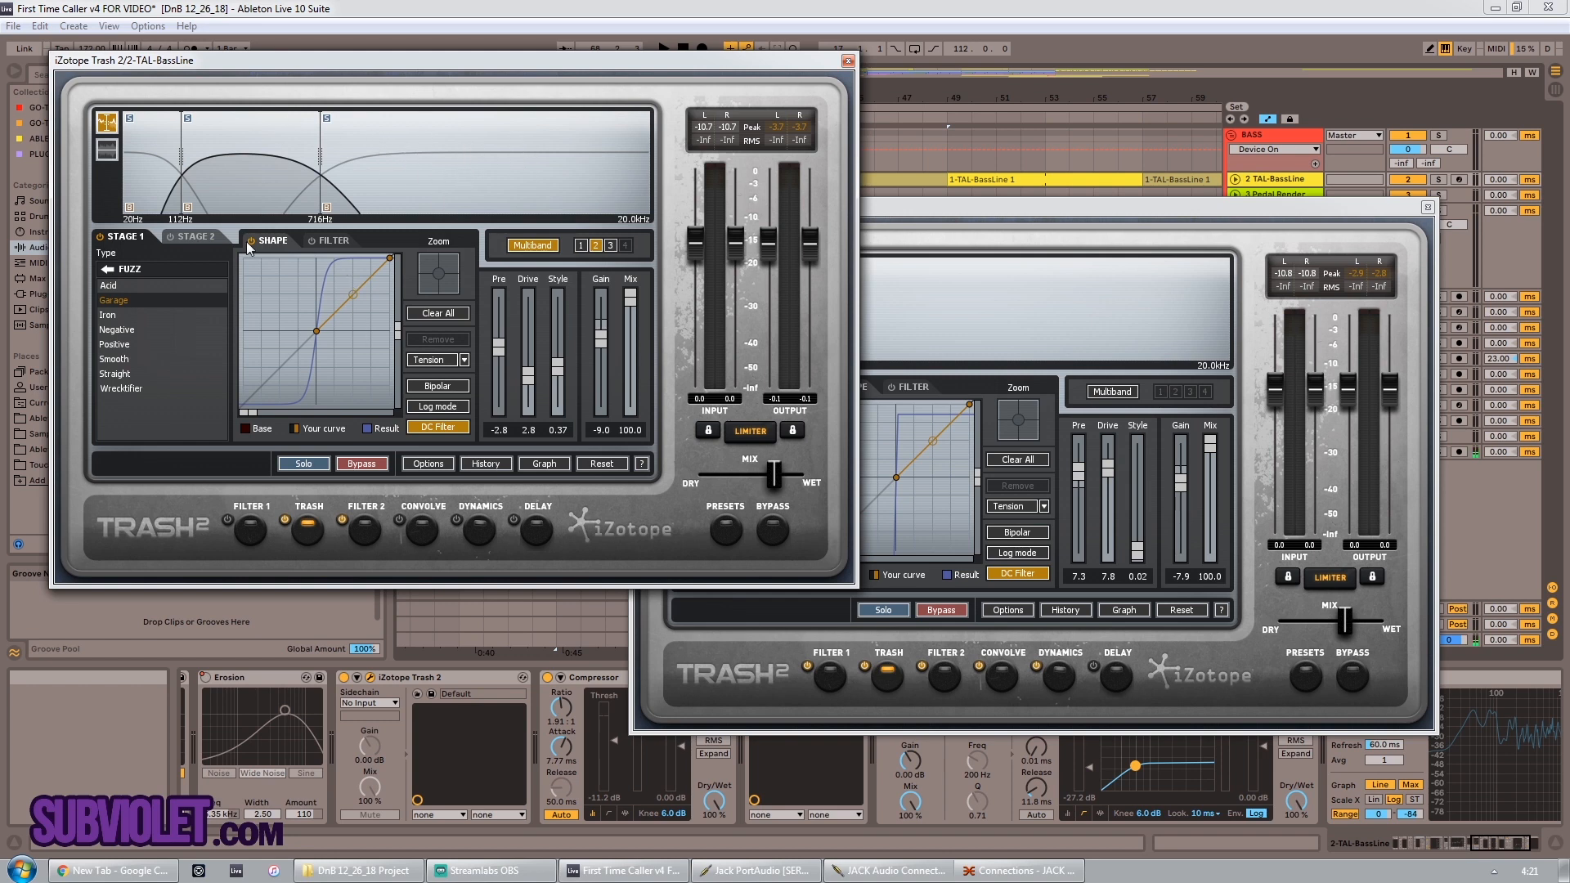
left_click(611, 246)
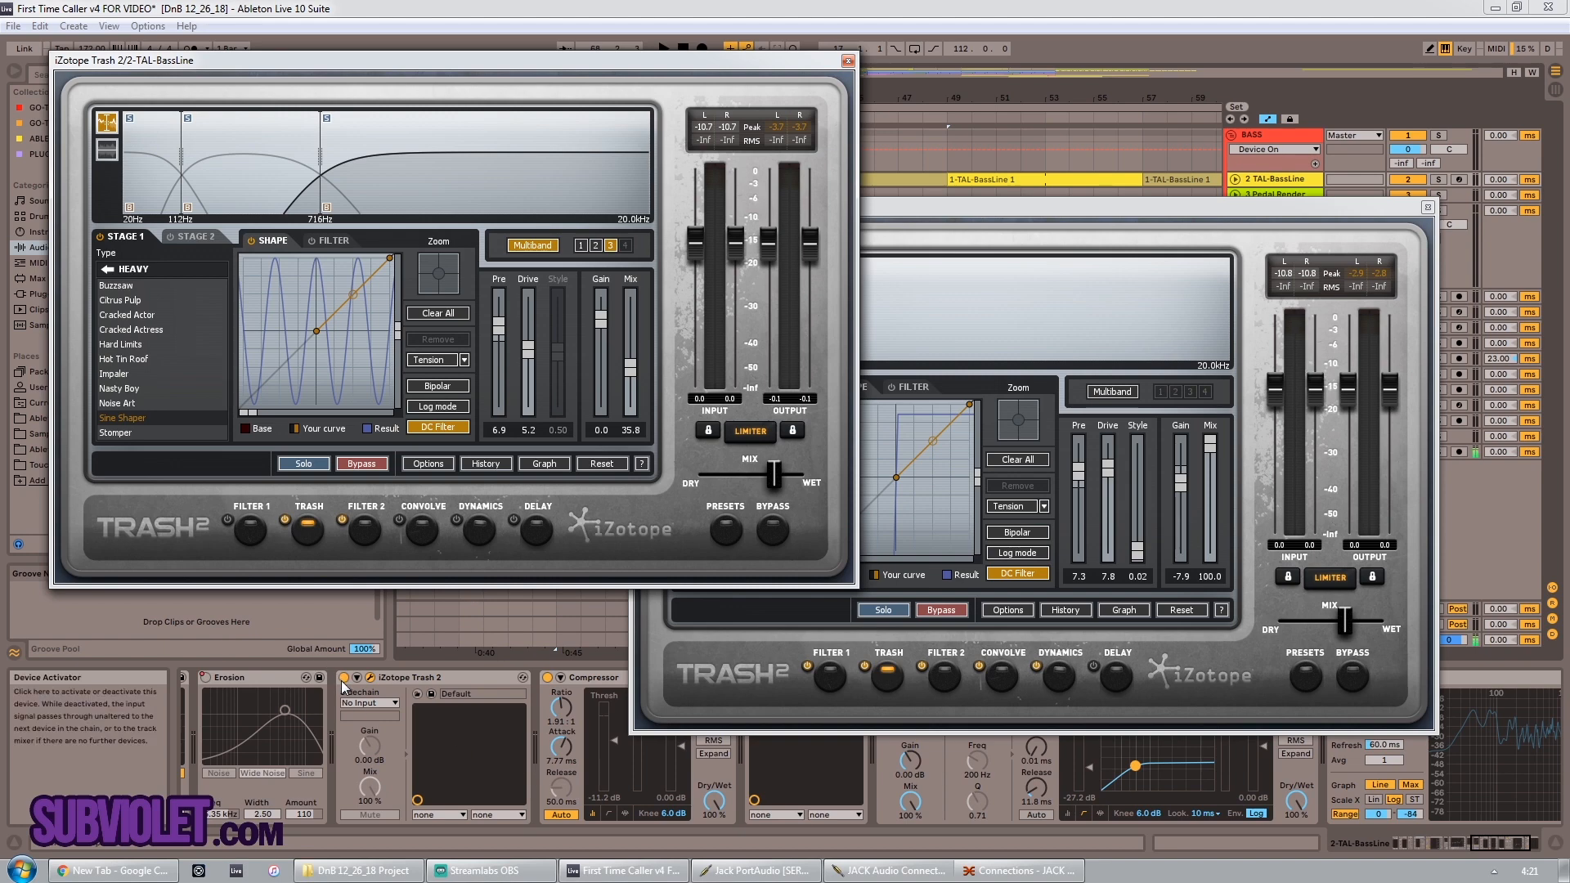
Step: Show the beginning of the TAL-BassLine device chain and start playback with both Trash 2 windows open
left_click_drag(1496, 843, 1360, 836)
key("space")
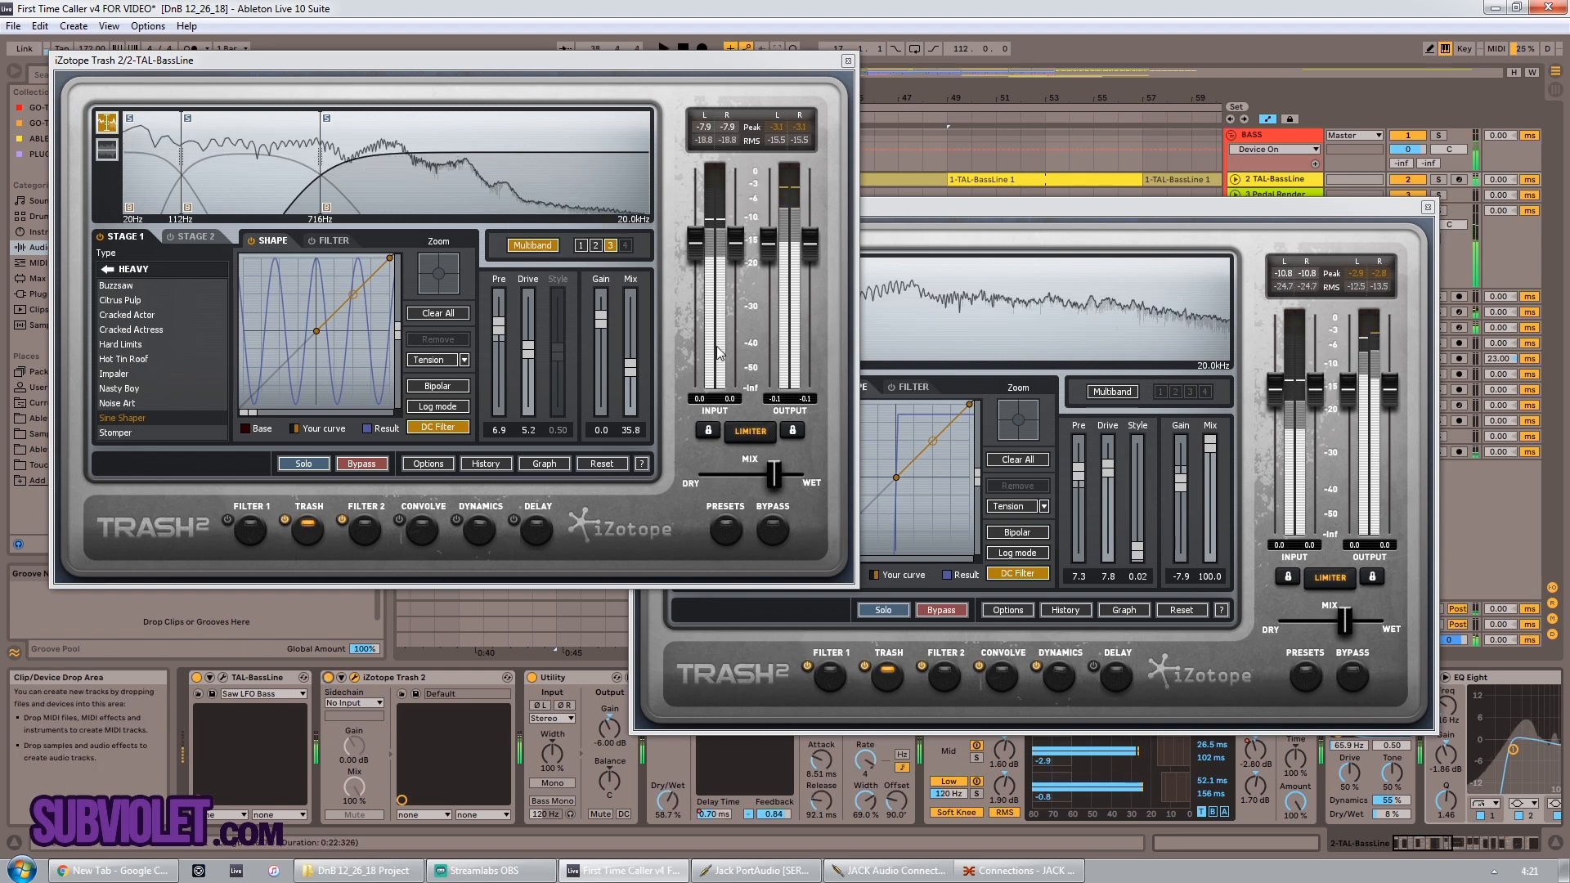
Step: Lower the band 3 drive in the first iZotope Trash 2 to 5.1 and audition the bass briefly
key("space")
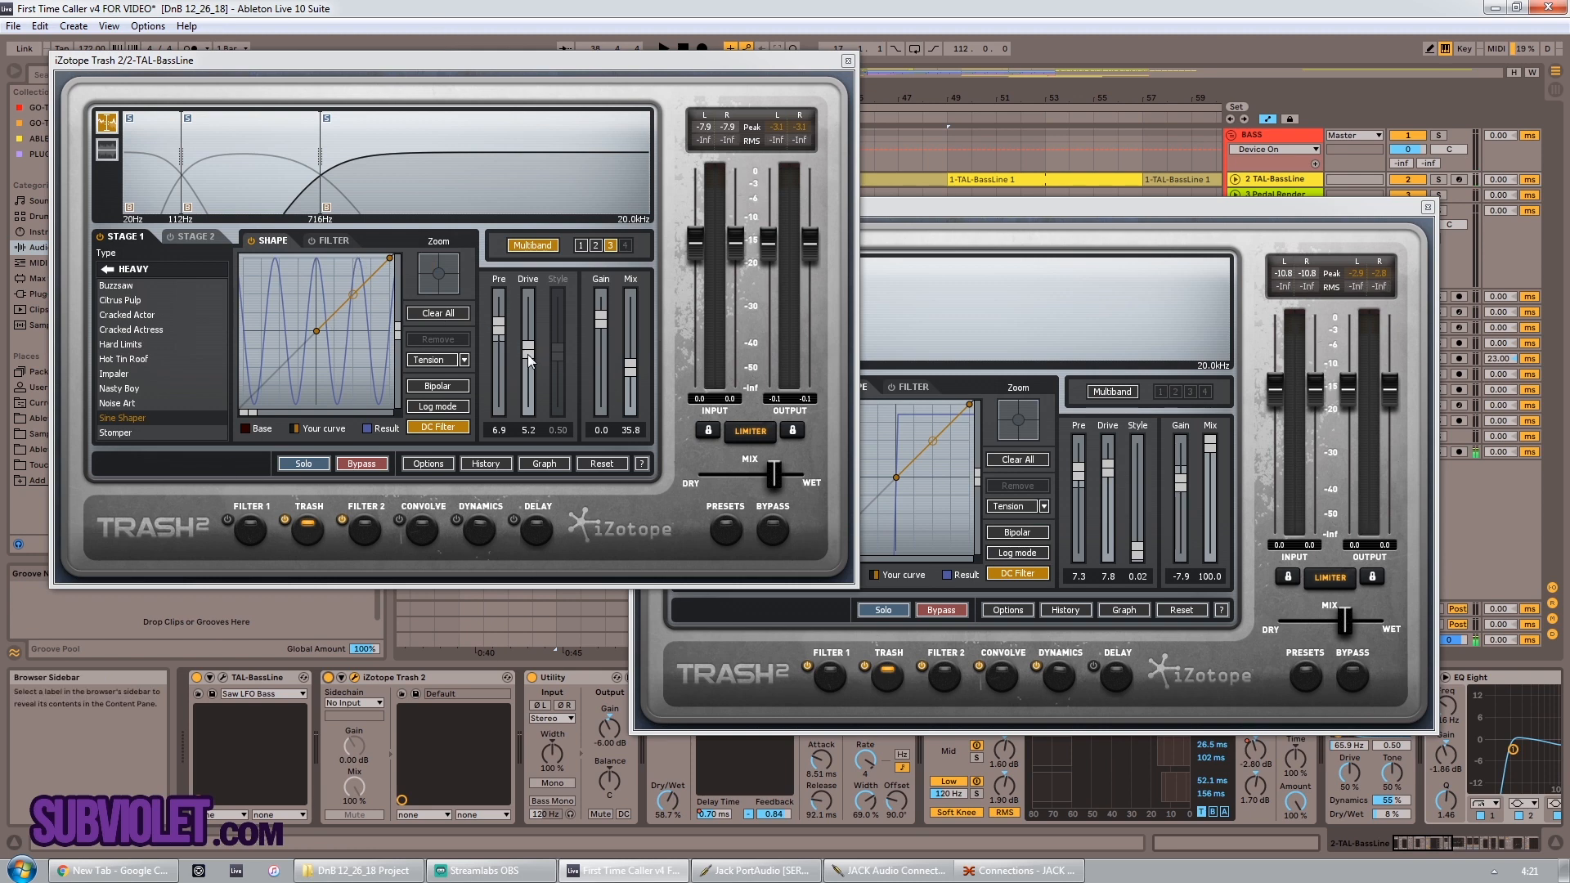
mouse_move(529, 360)
left_mouse_down()
mouse_move(524, 384)
mouse_move(509, 326)
mouse_move(510, 353)
left_mouse_up()
key("space")
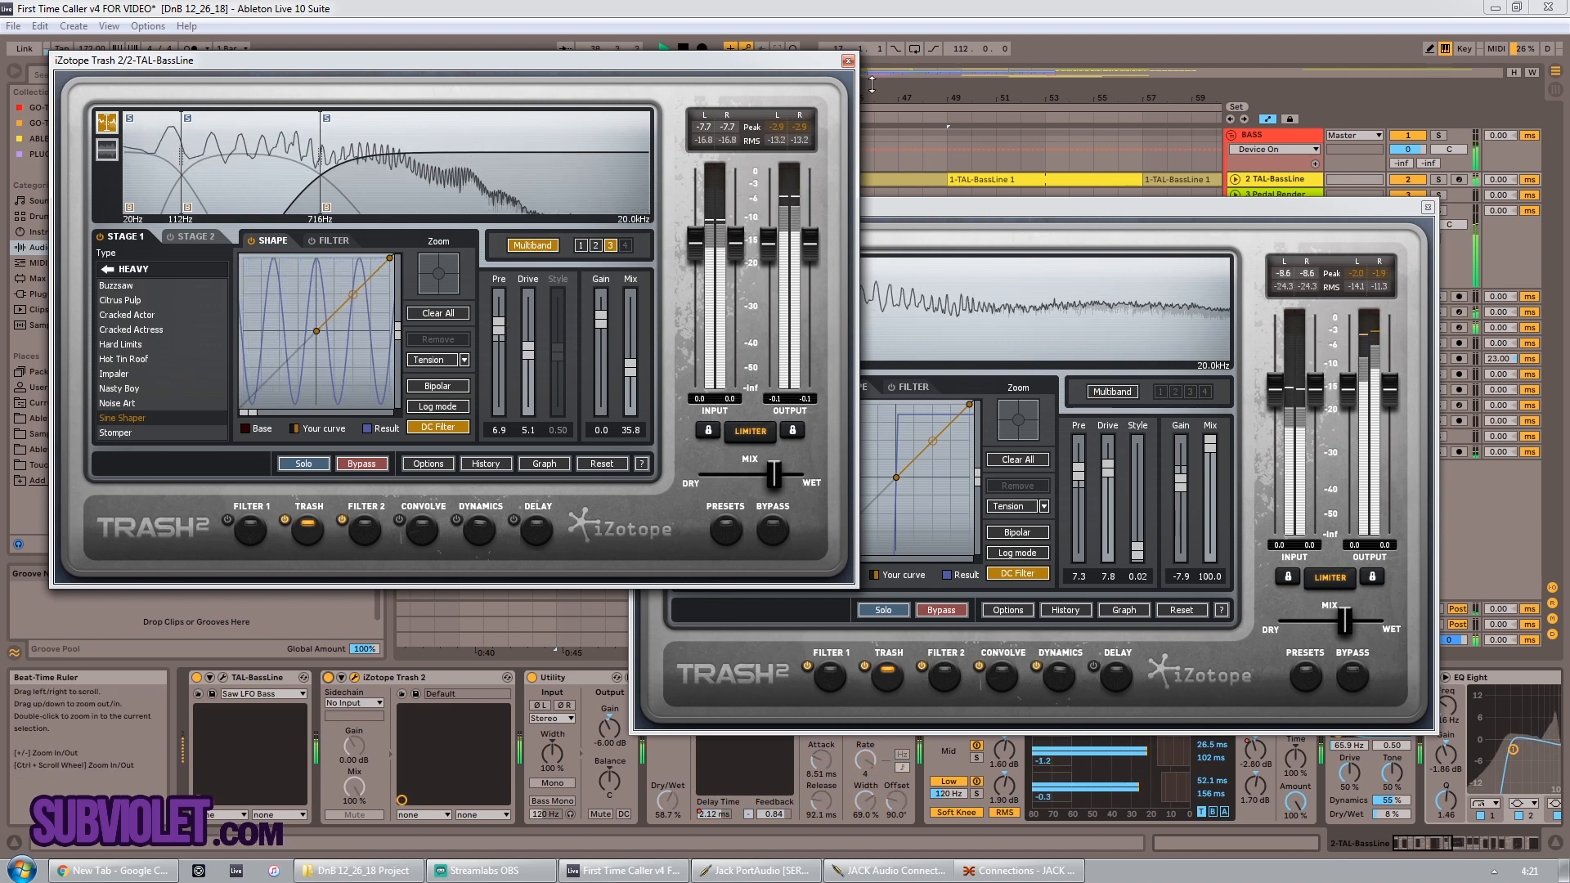
key("space")
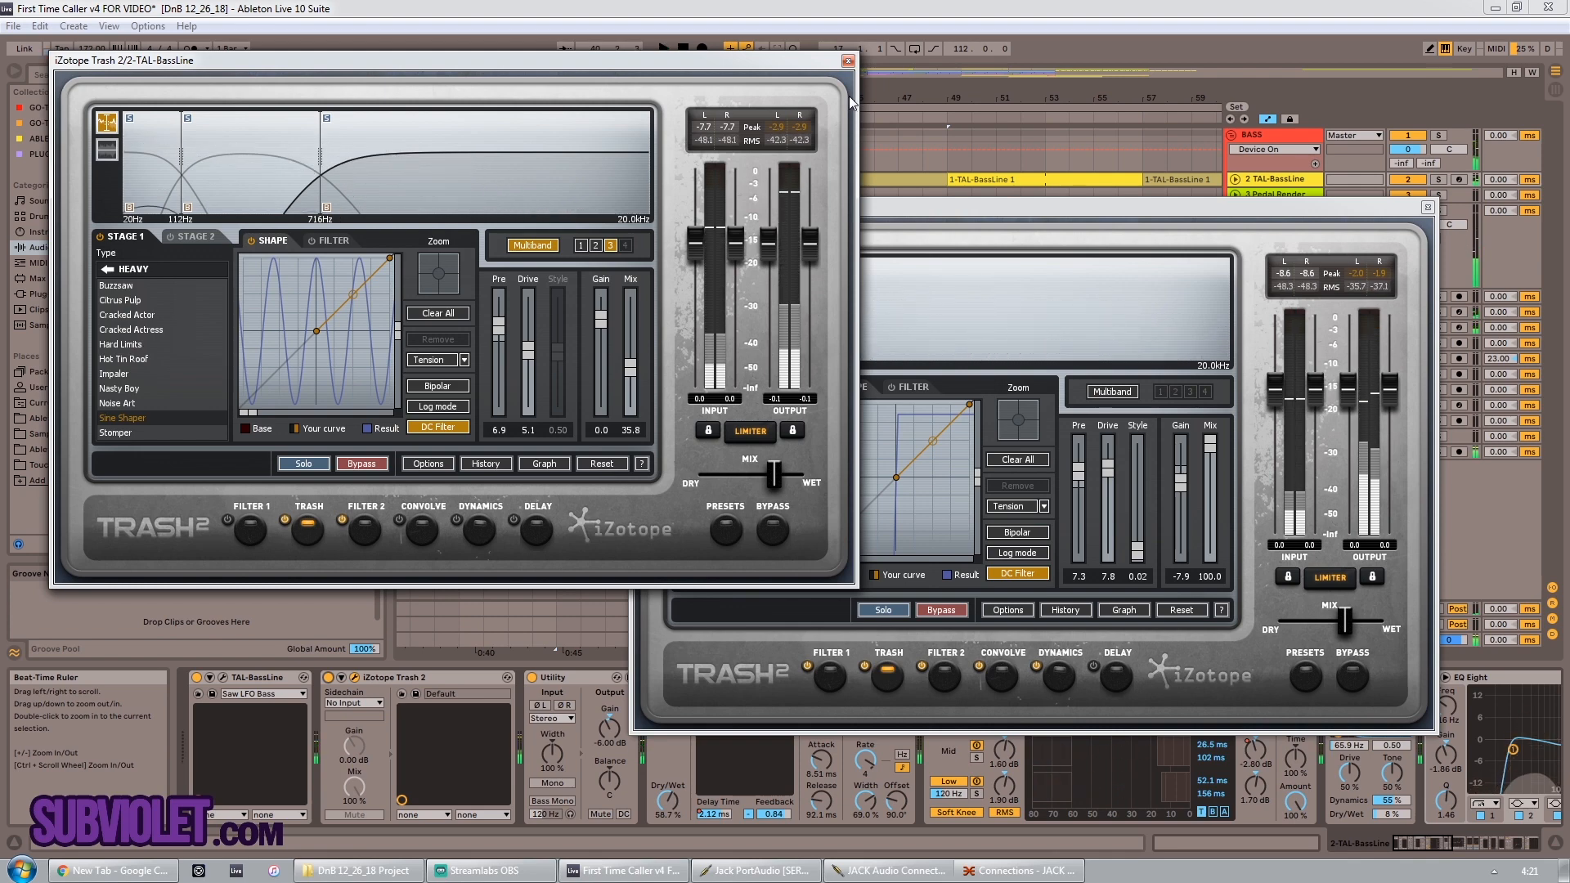
Step: Bring the second iZotope Trash 2 to the front and view its Signal Flow Graph, closing the graph again
left_click(1224, 456)
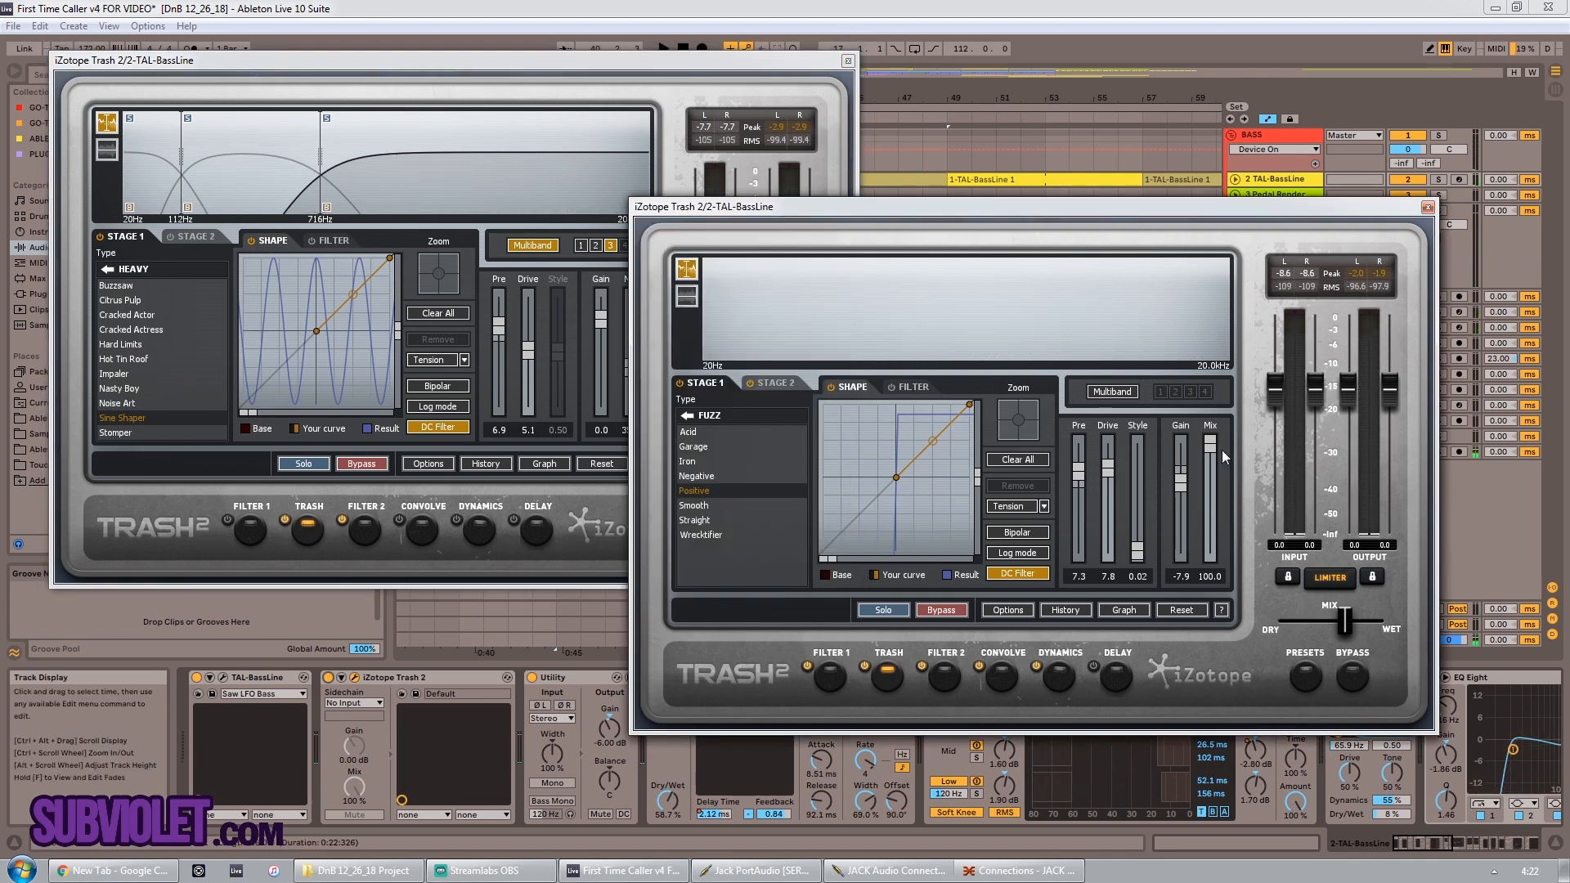
left_click(1121, 610)
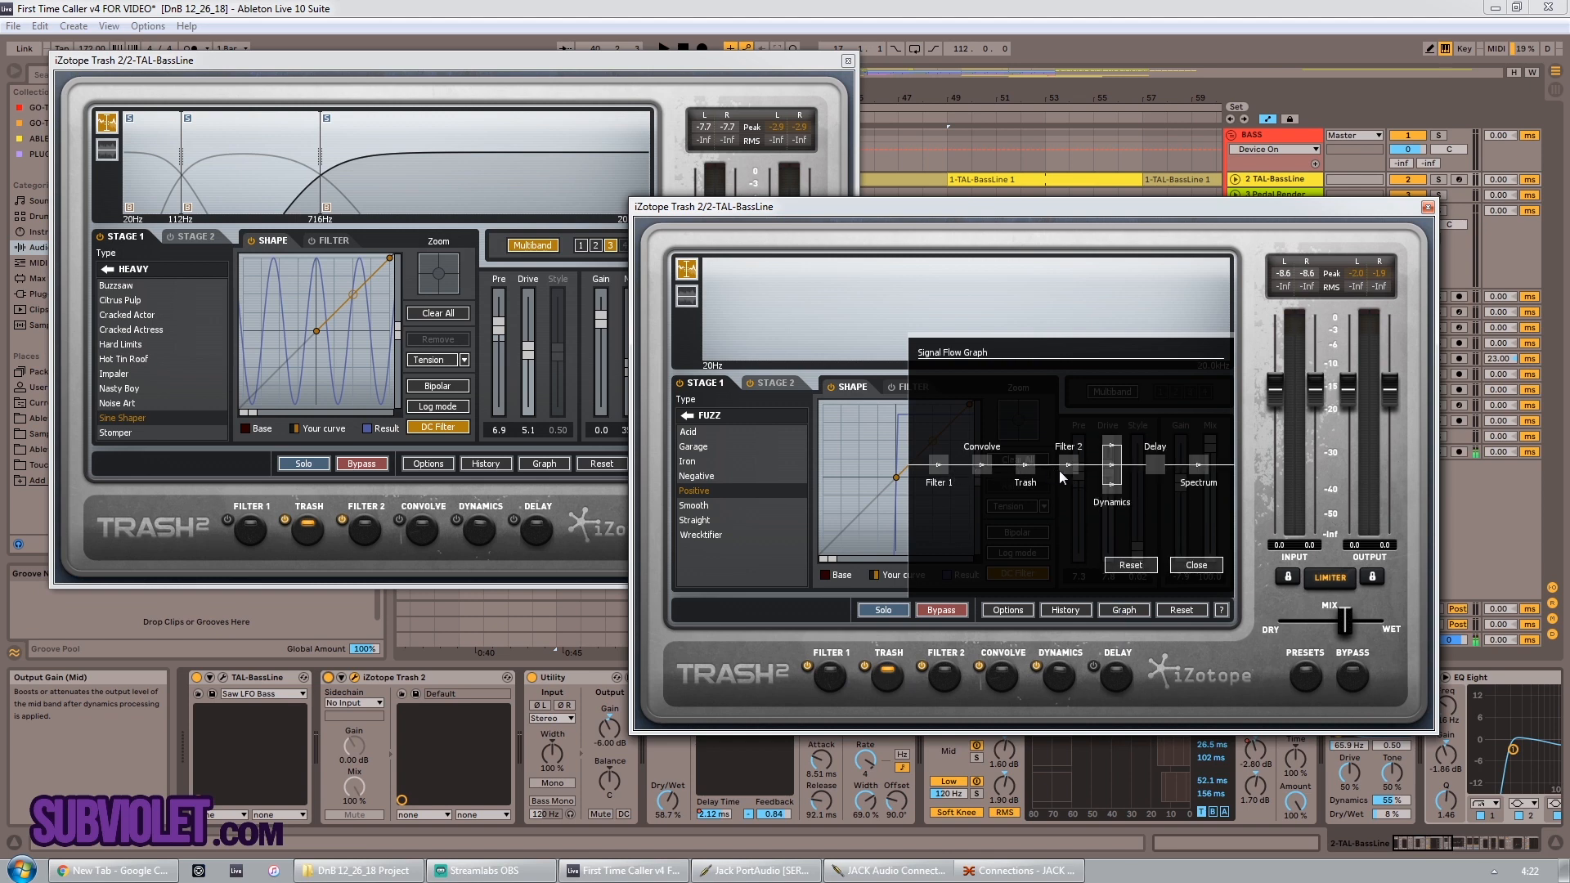
left_click(1196, 565)
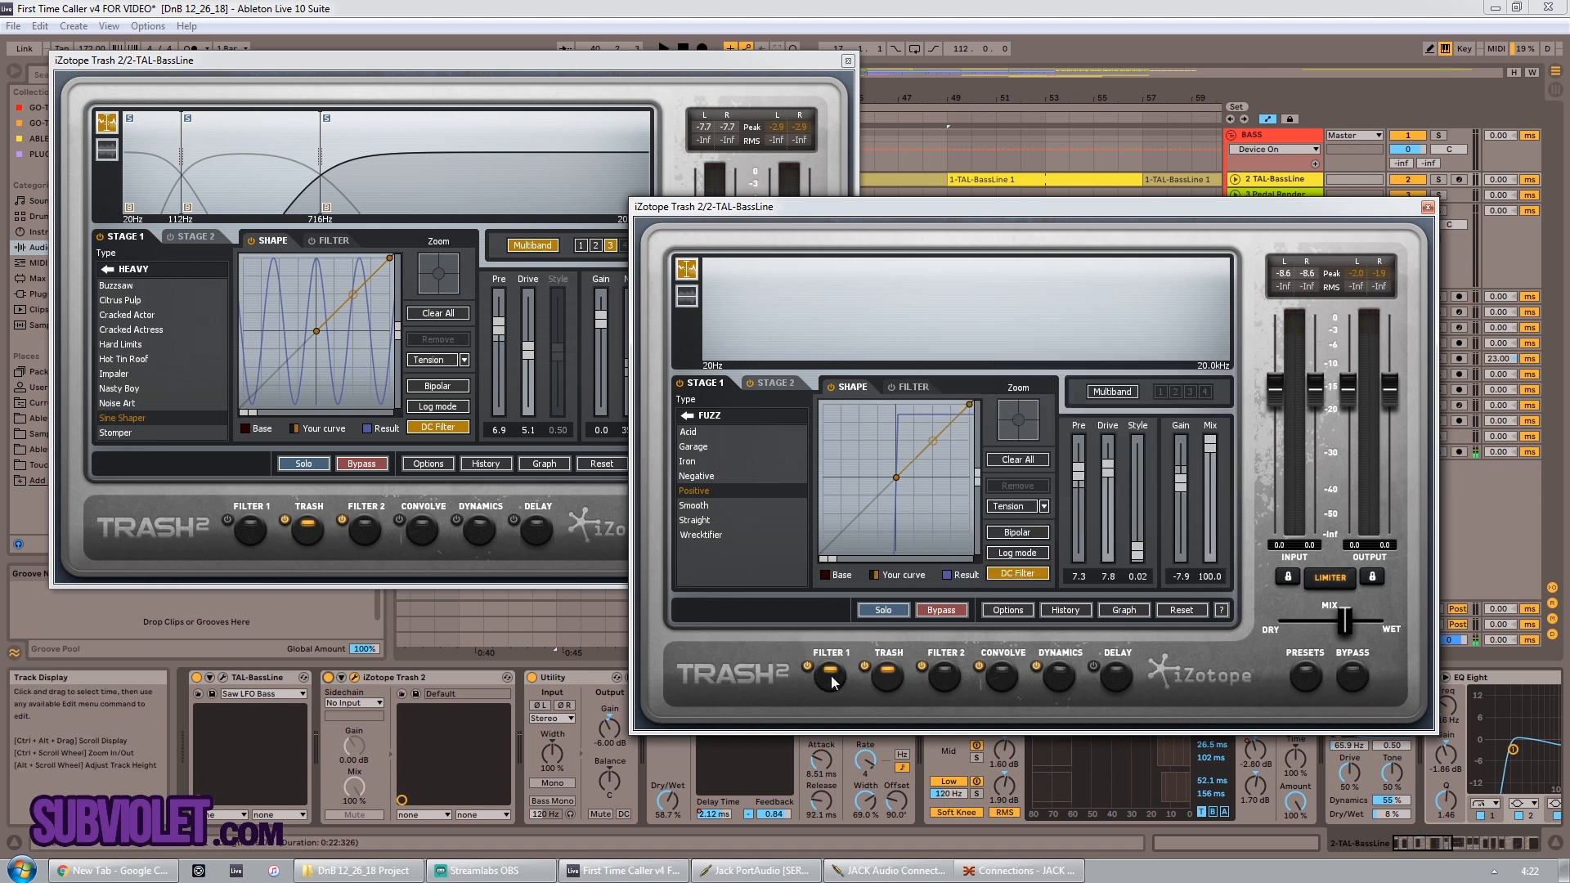
Step: Show the second Trash 2's Filter 1, Trash, Filter 2, Convolve and Dynamics modules one after another
left_click(812, 676)
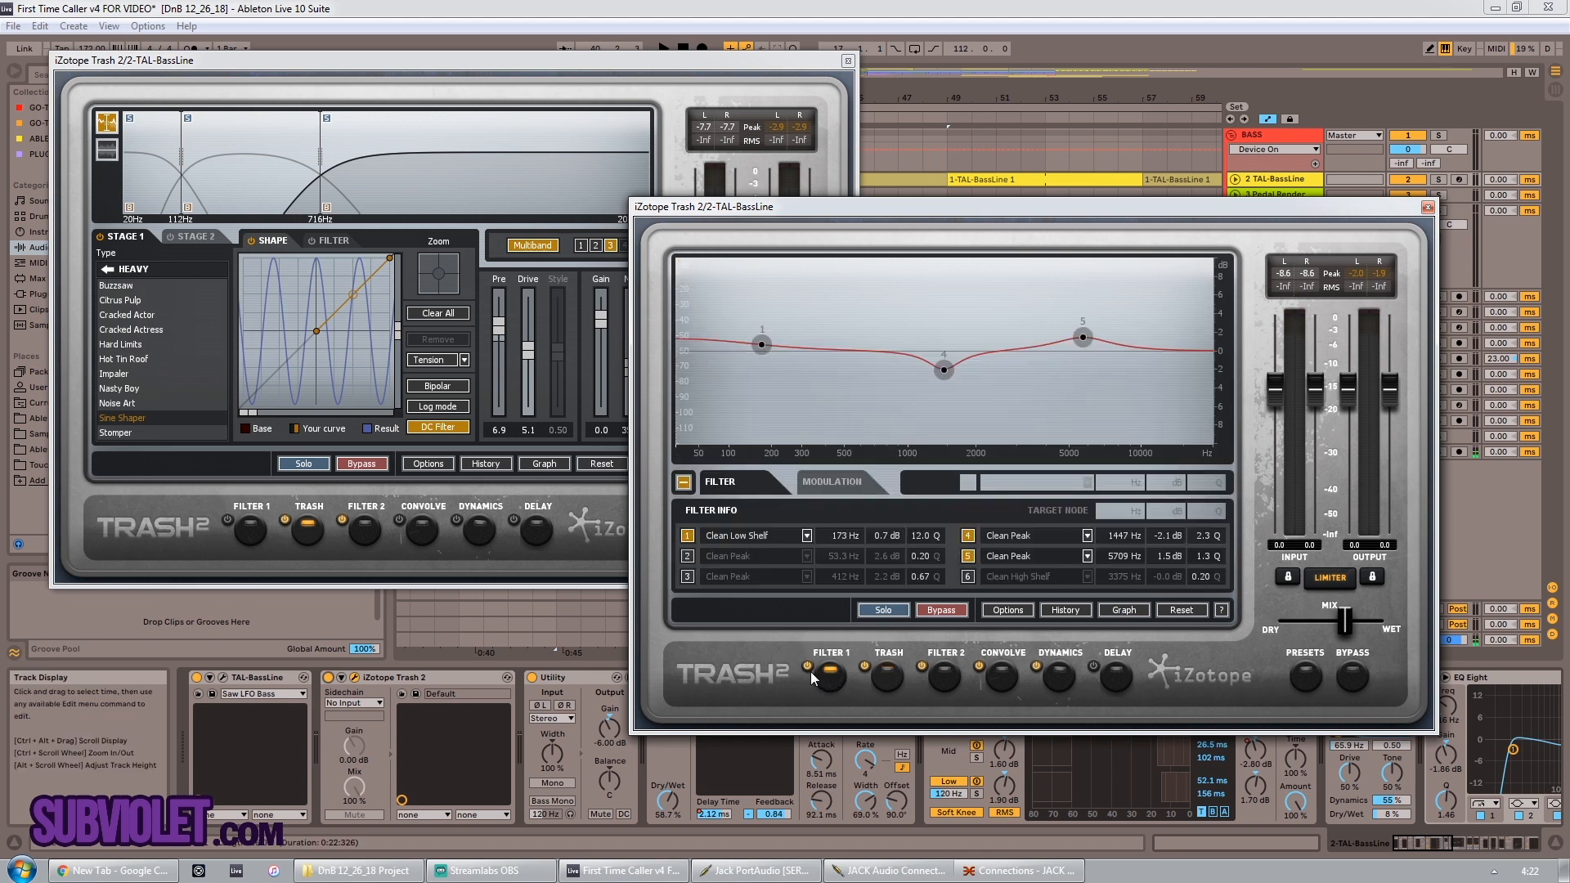
left_click(890, 681)
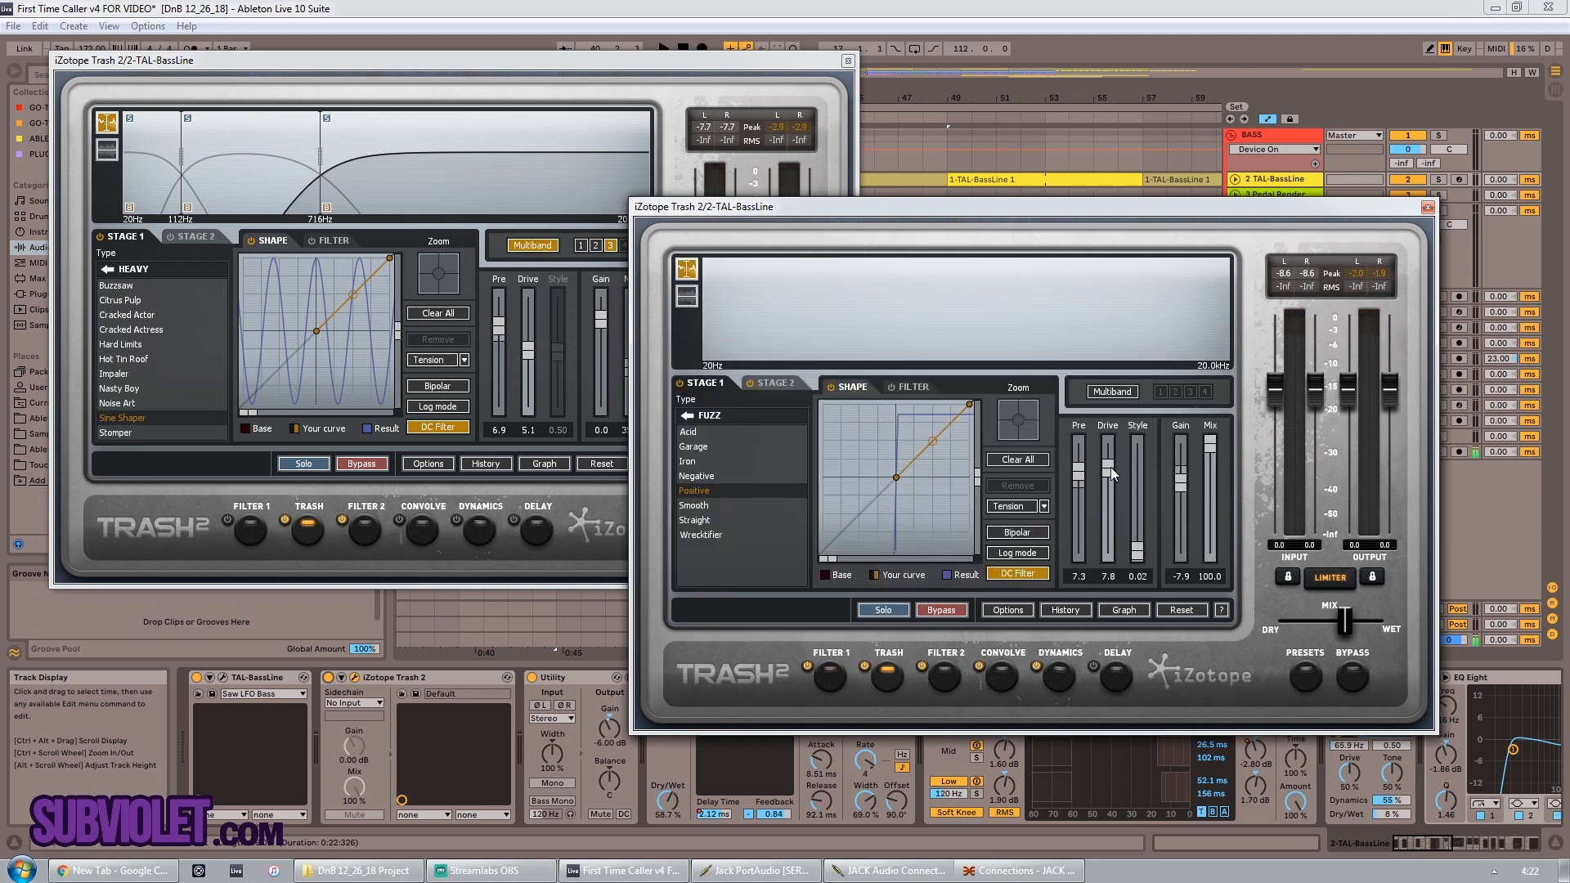
left_click(1009, 690)
left_click(944, 675)
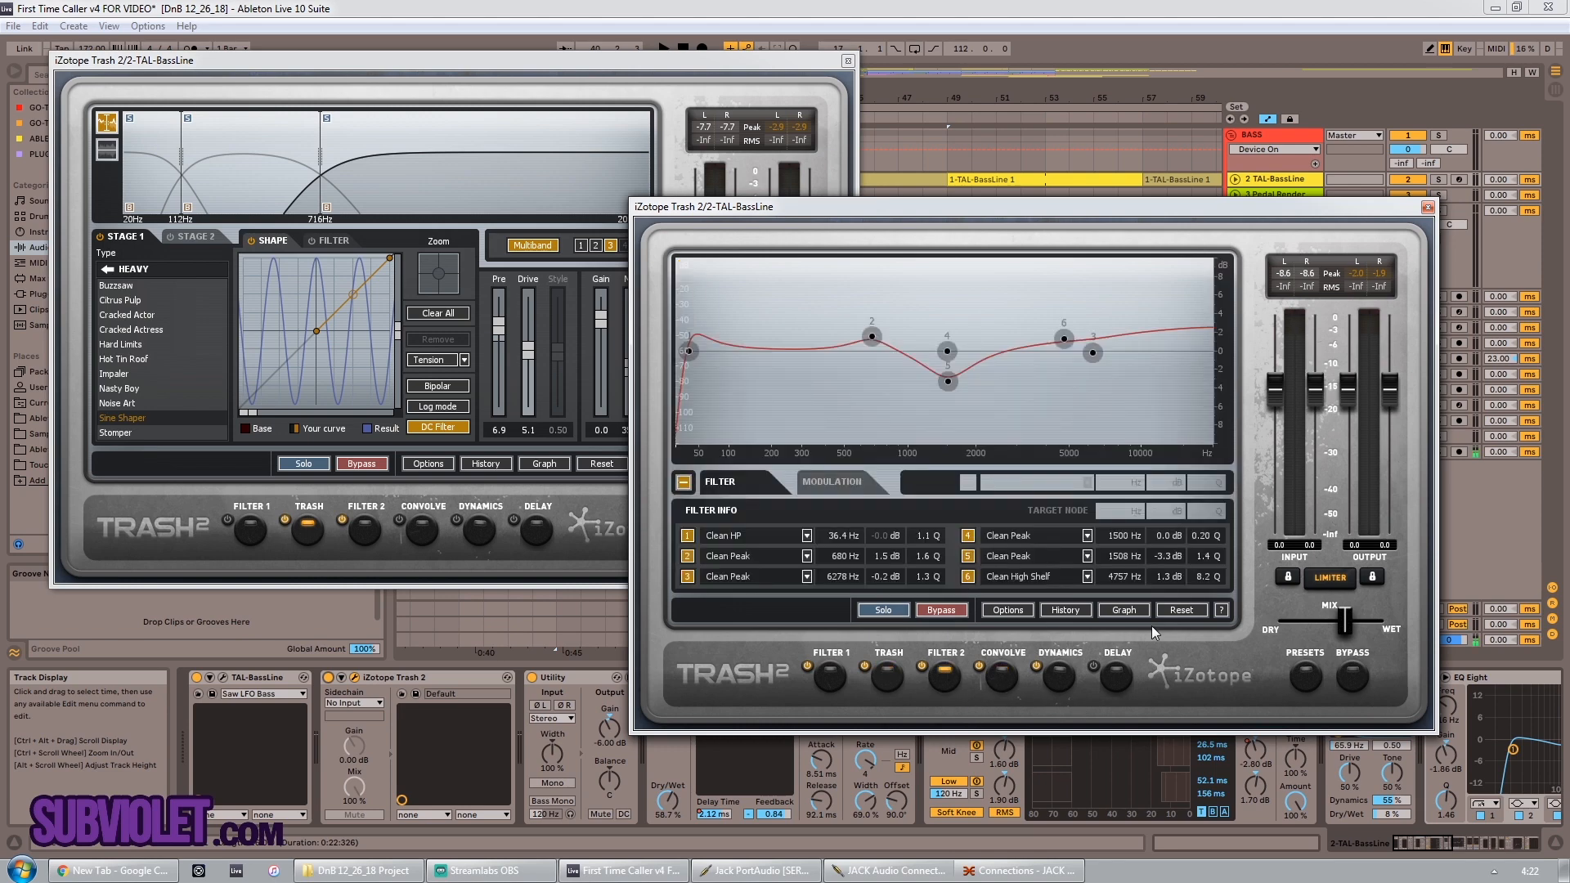
left_click(1003, 677)
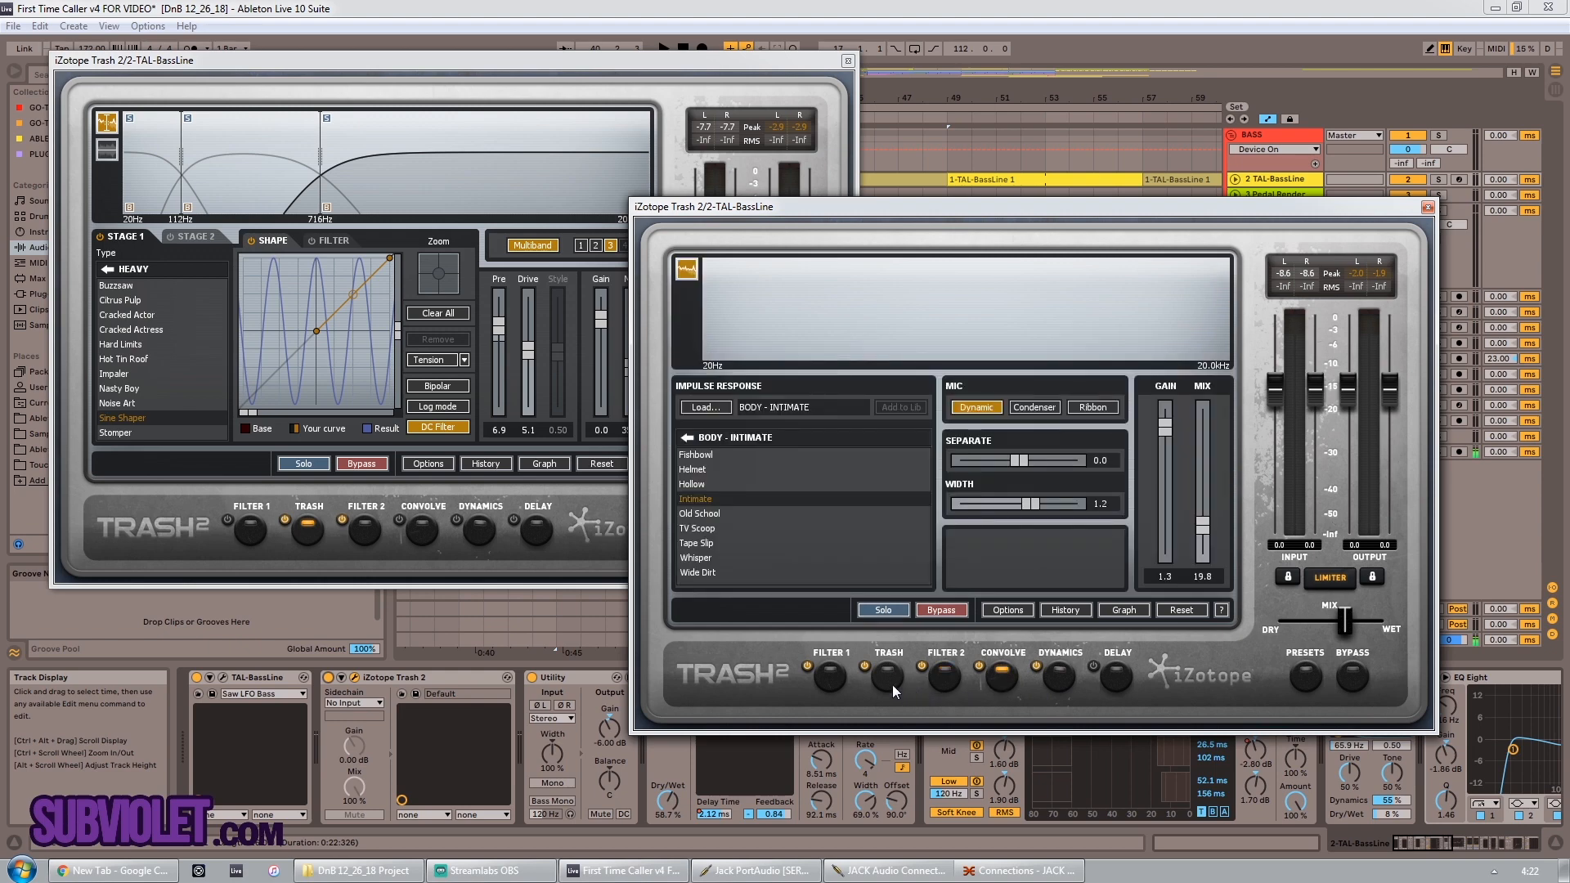
left_click(1058, 679)
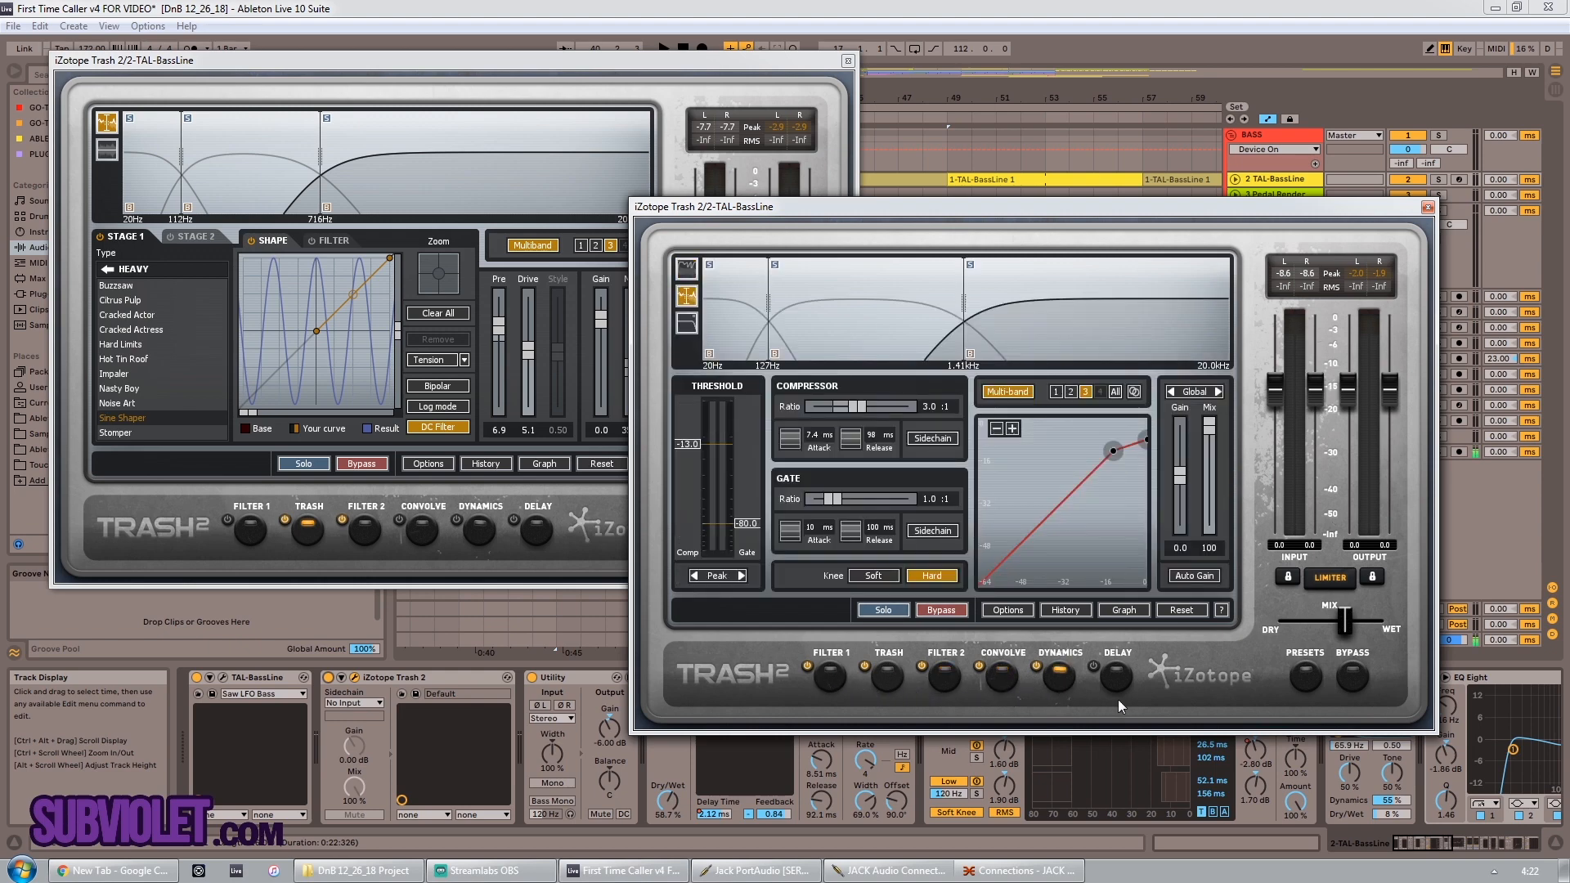
Step: Compare the compressor settings of bands 1, 2 and 3 in the second Trash 2's Dynamics module
left_click(1068, 393)
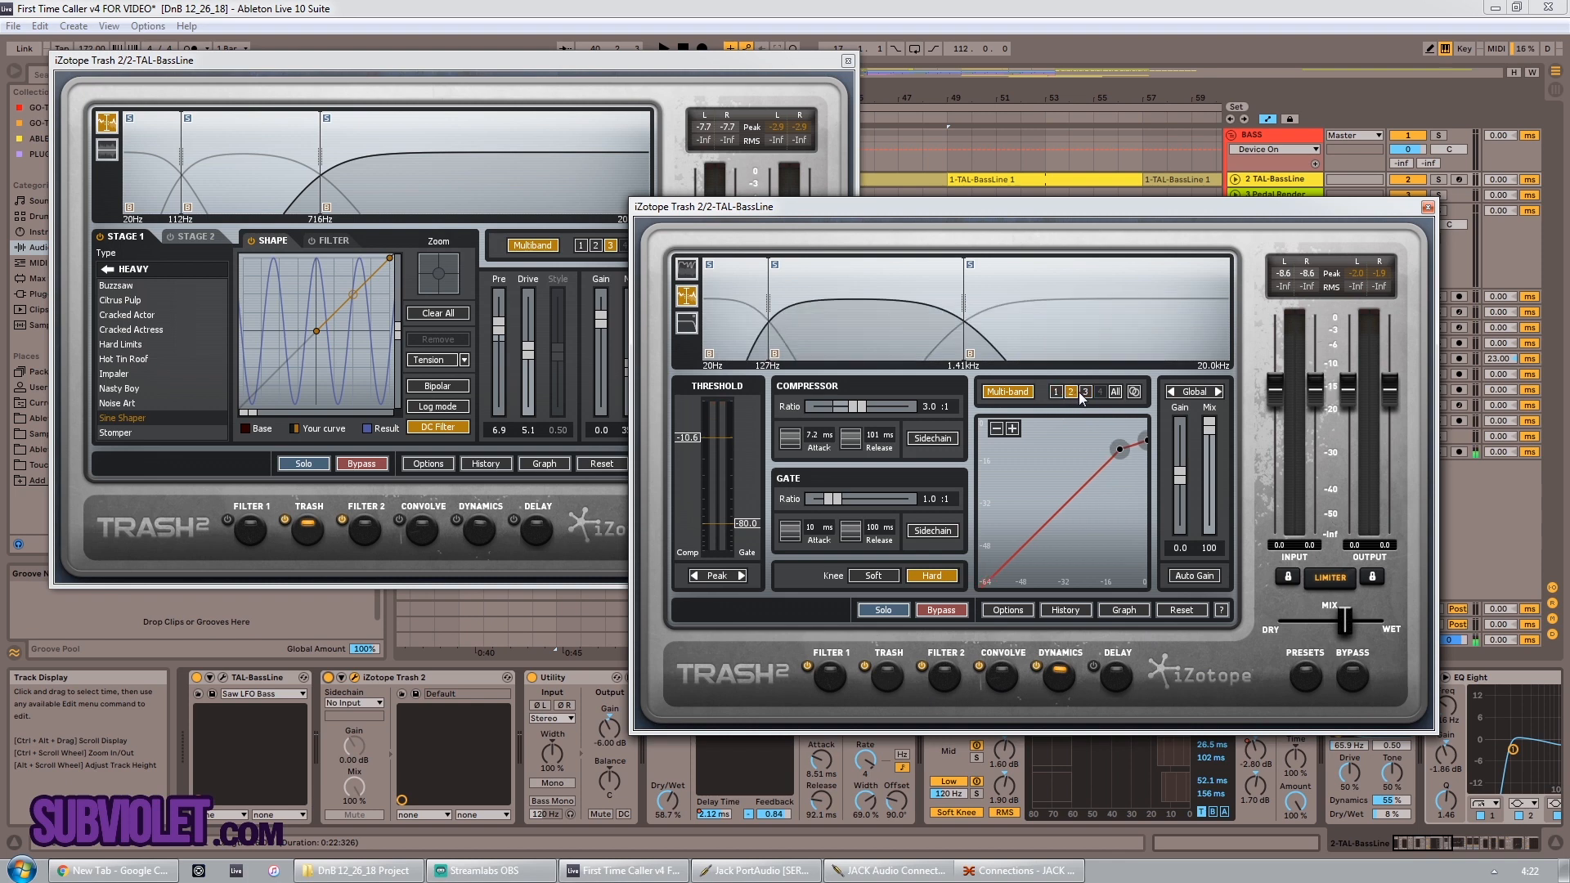
left_click(1086, 394)
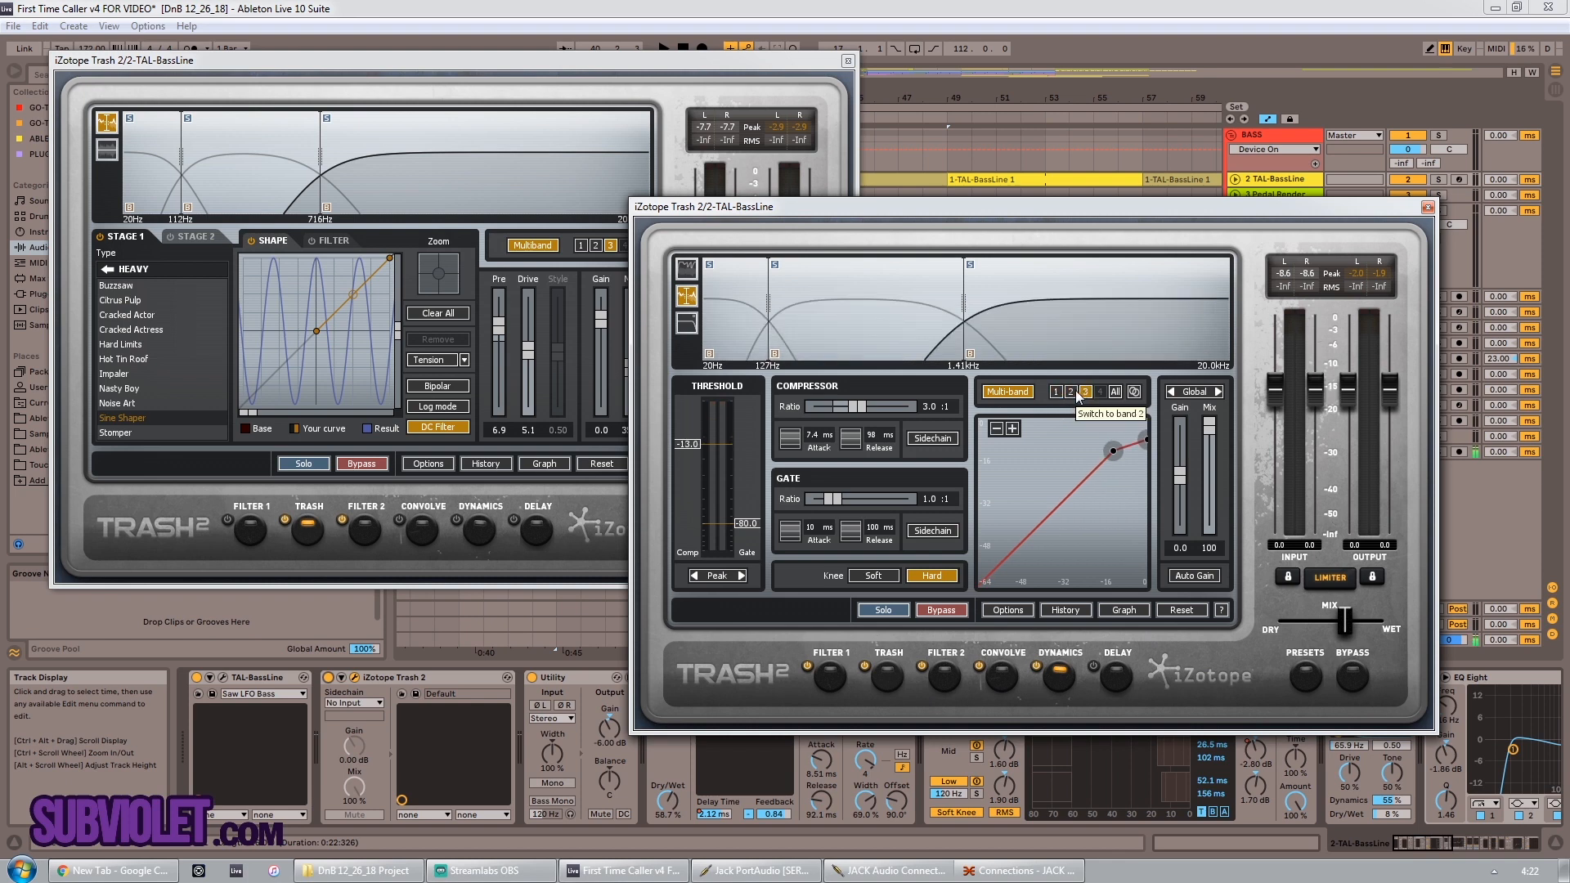
left_click(1071, 394)
left_click(1056, 393)
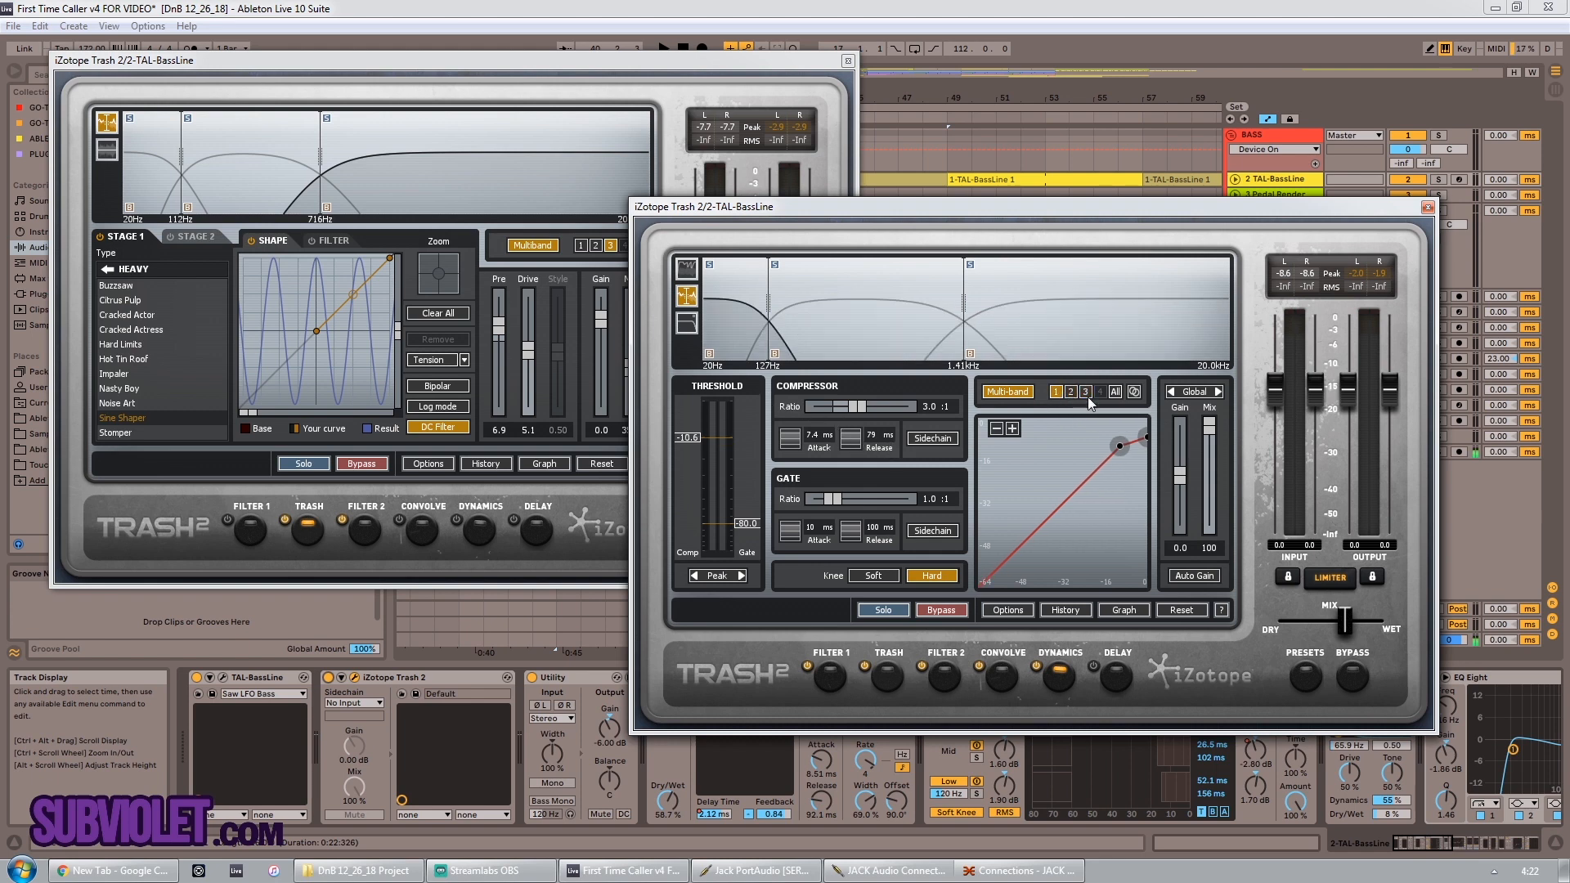
left_click(1070, 392)
left_click(1085, 392)
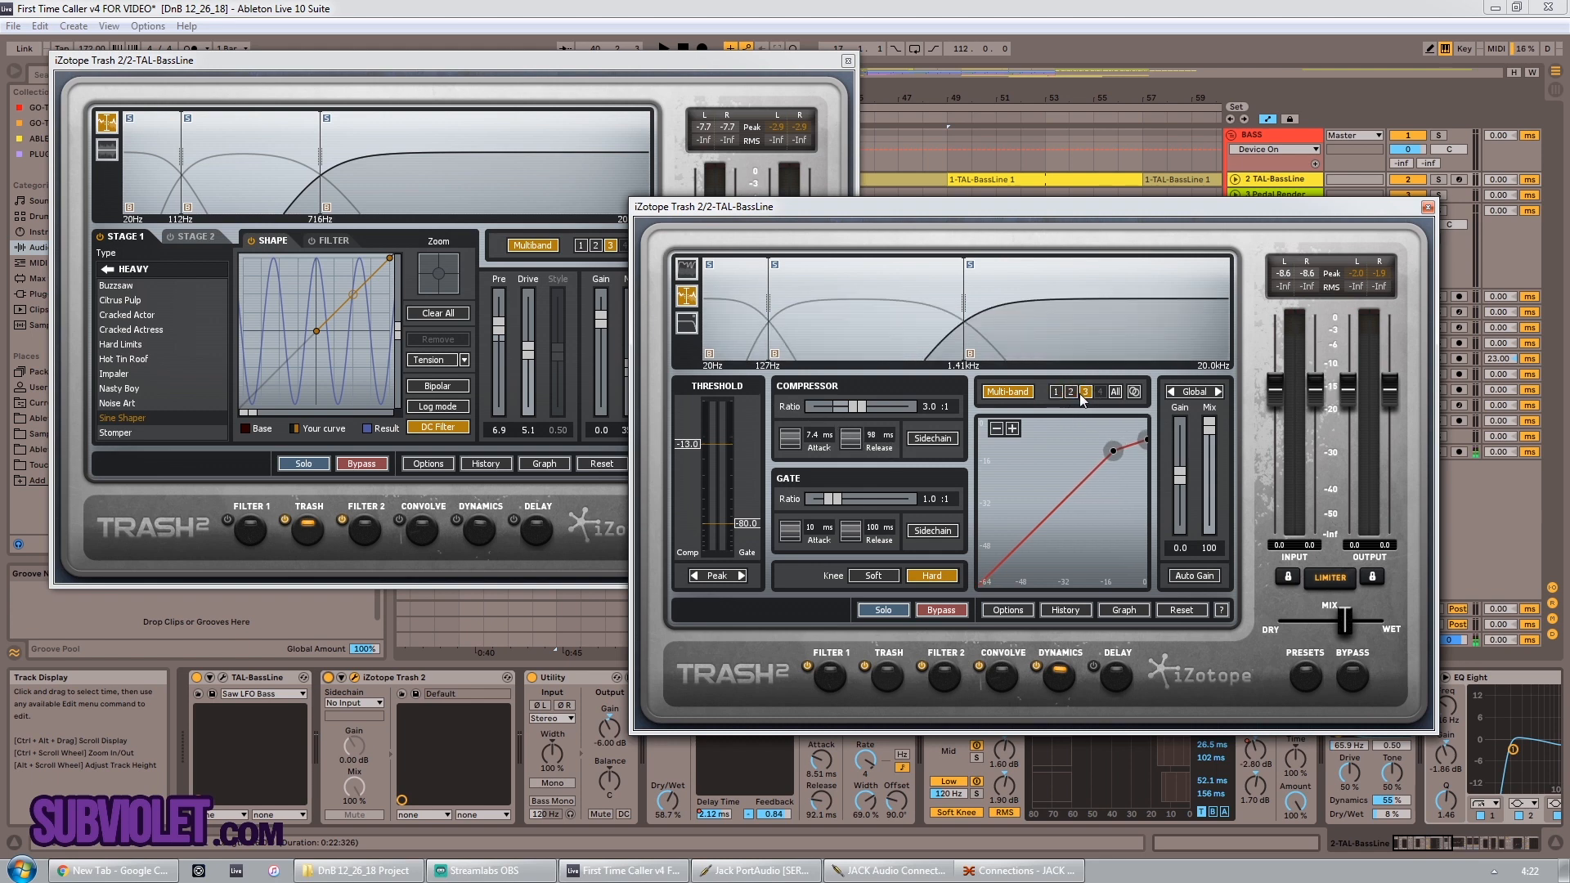
left_click(1068, 392)
left_click(1057, 394)
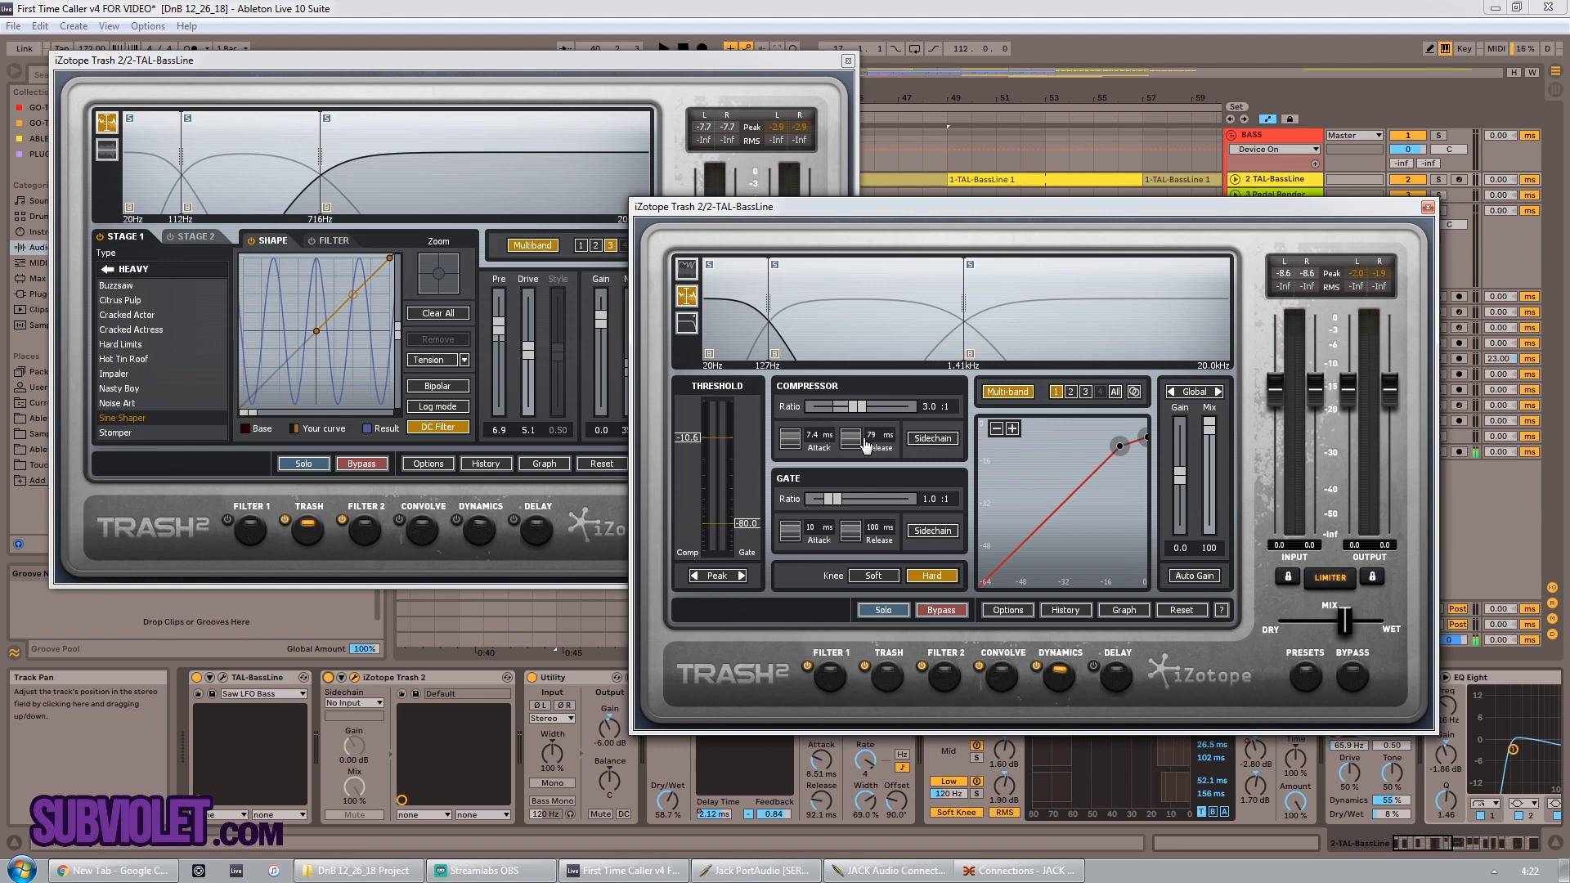
Step: Close both iZotope Trash 2 windows and look further along the TAL-BassLine device chain
left_click(1427, 208)
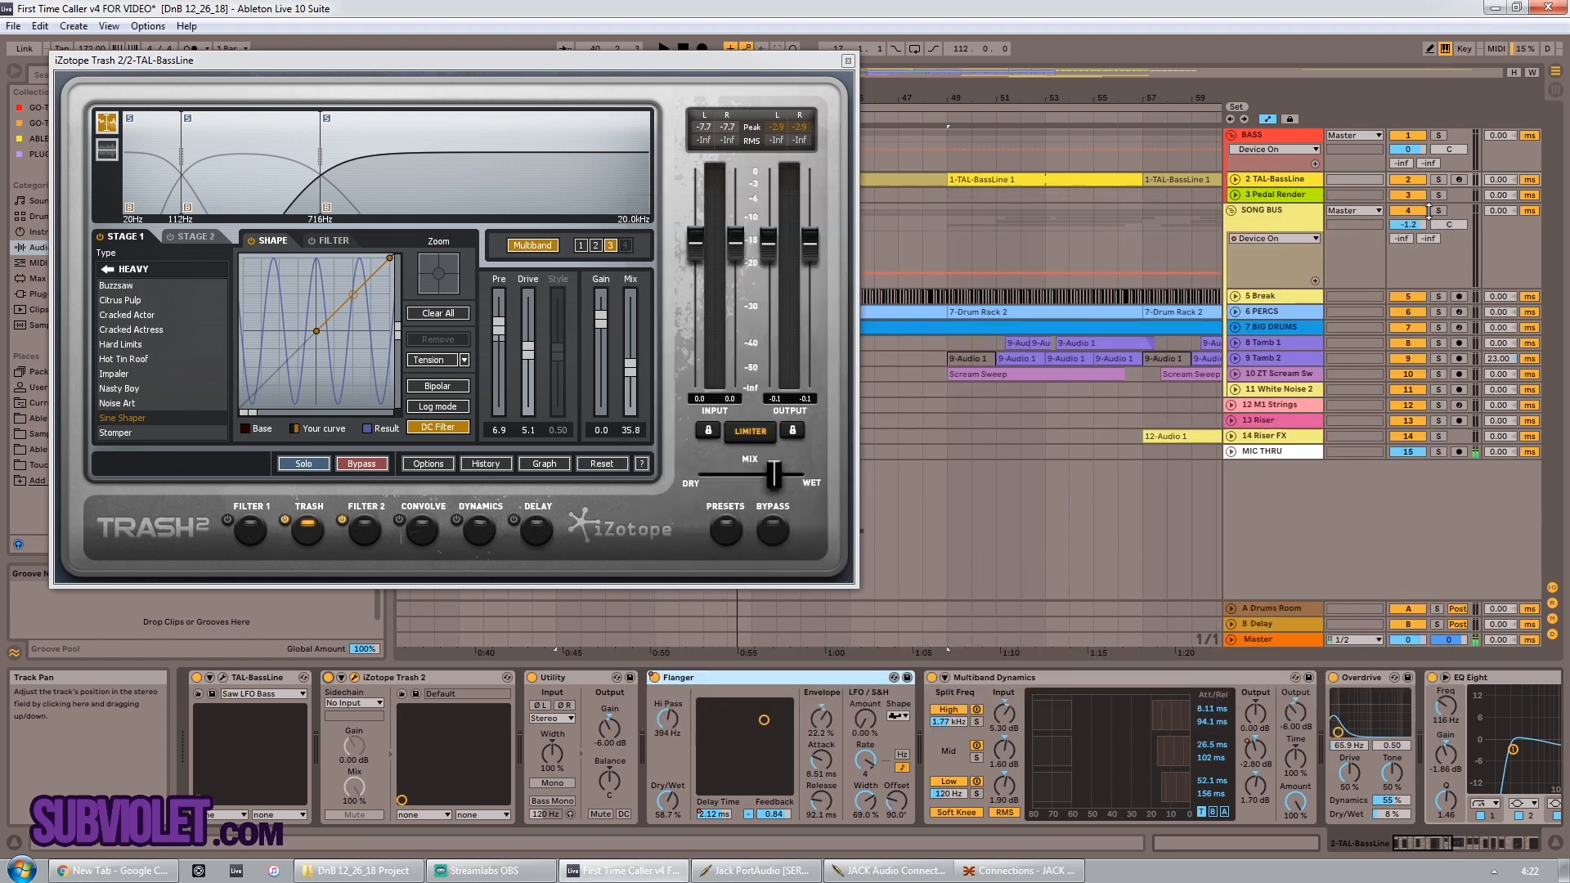
left_click_drag(528, 60, 732, 117)
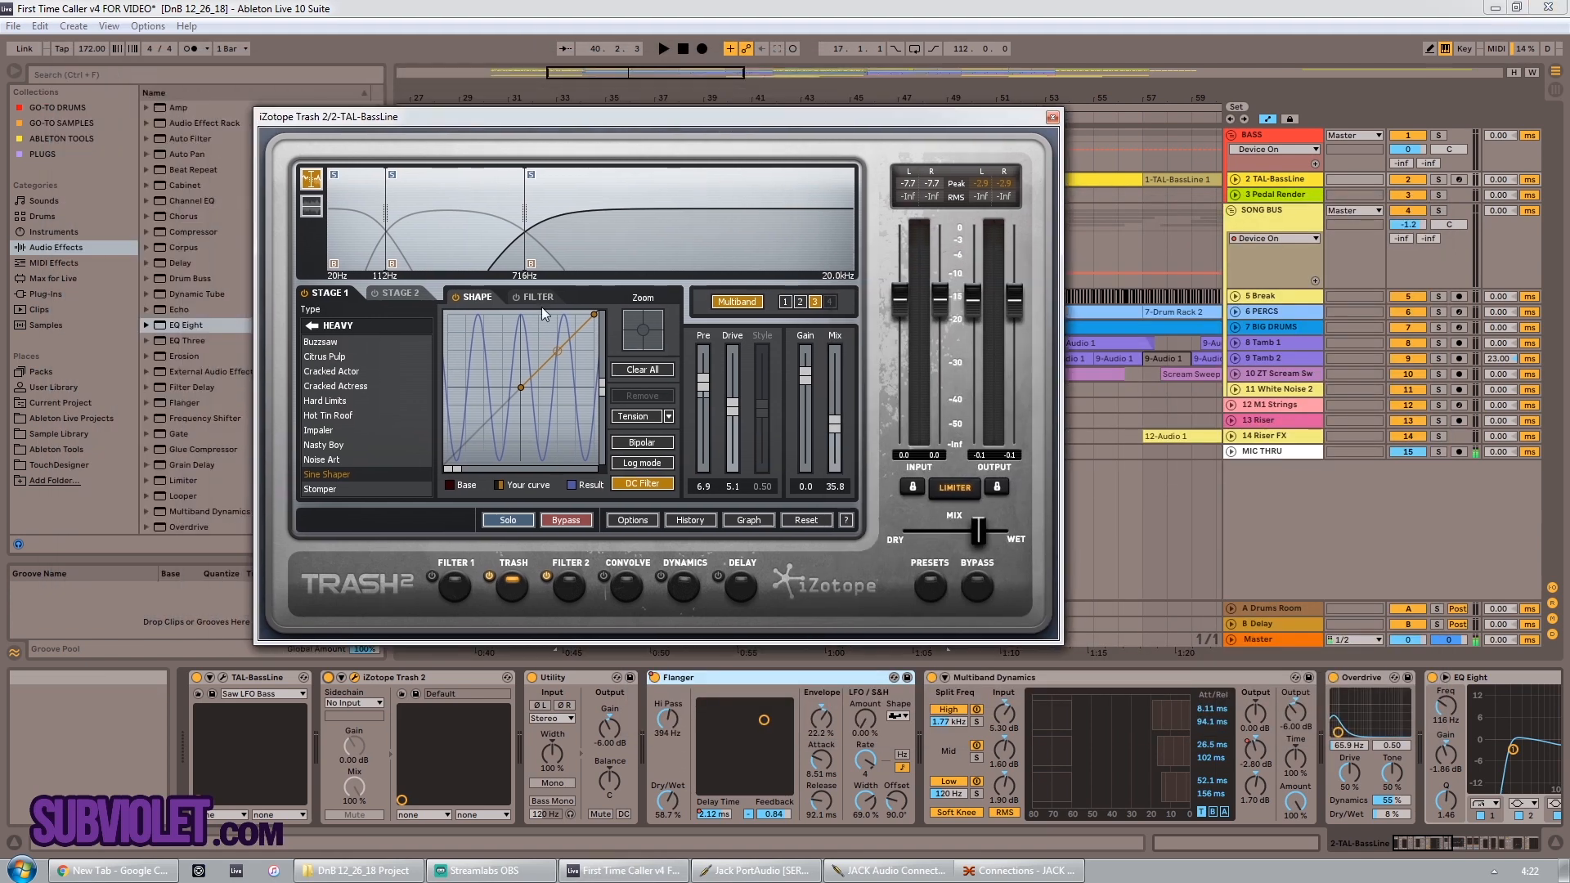
left_click(1053, 118)
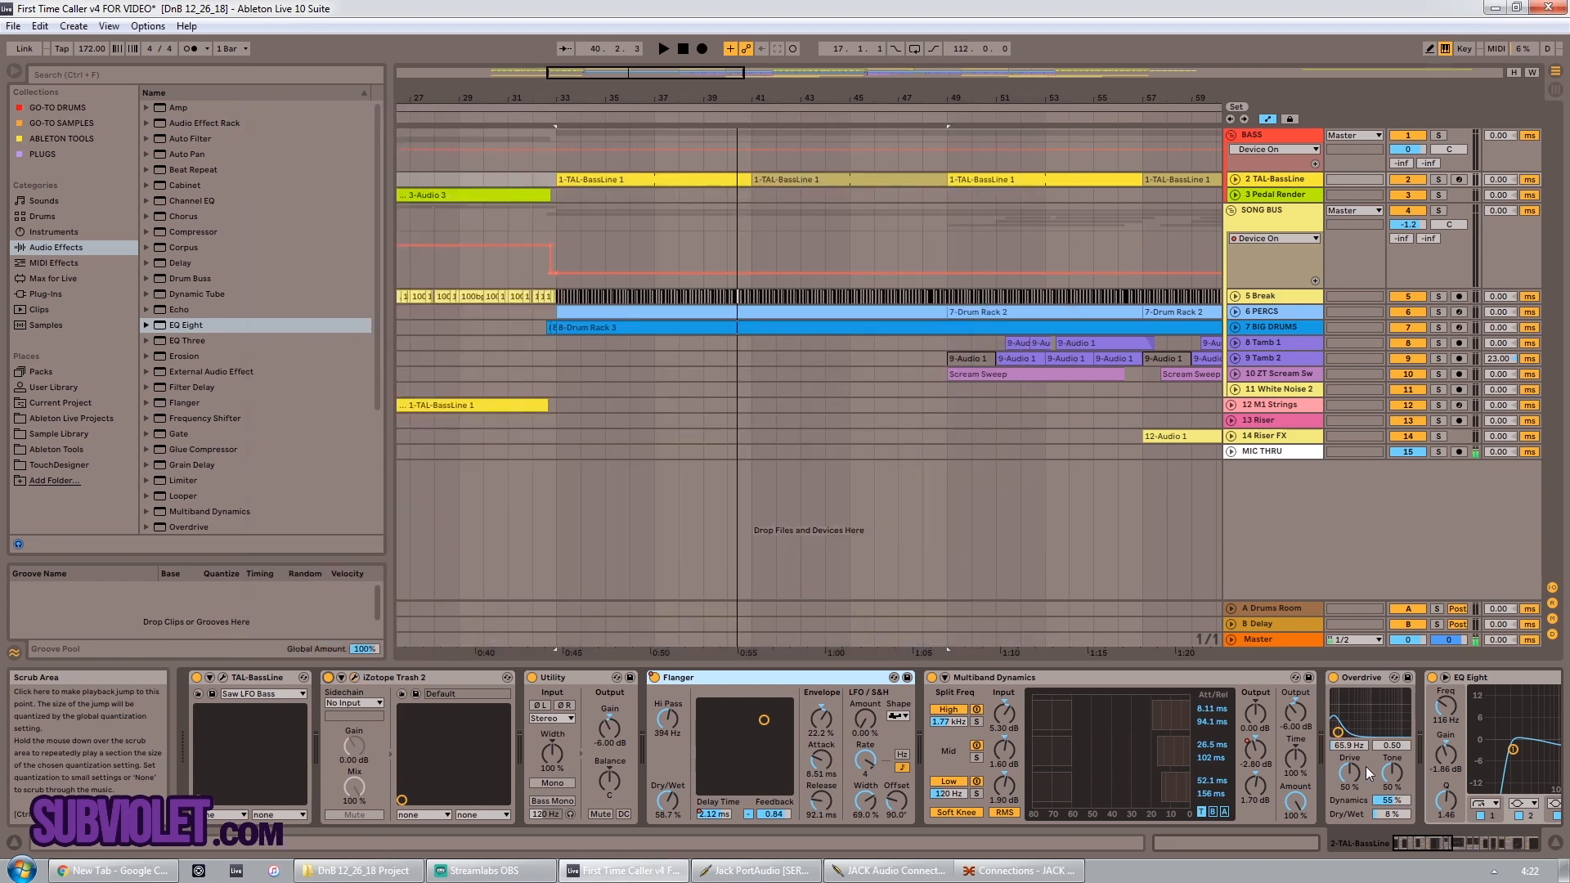
left_click_drag(1424, 846, 1416, 789)
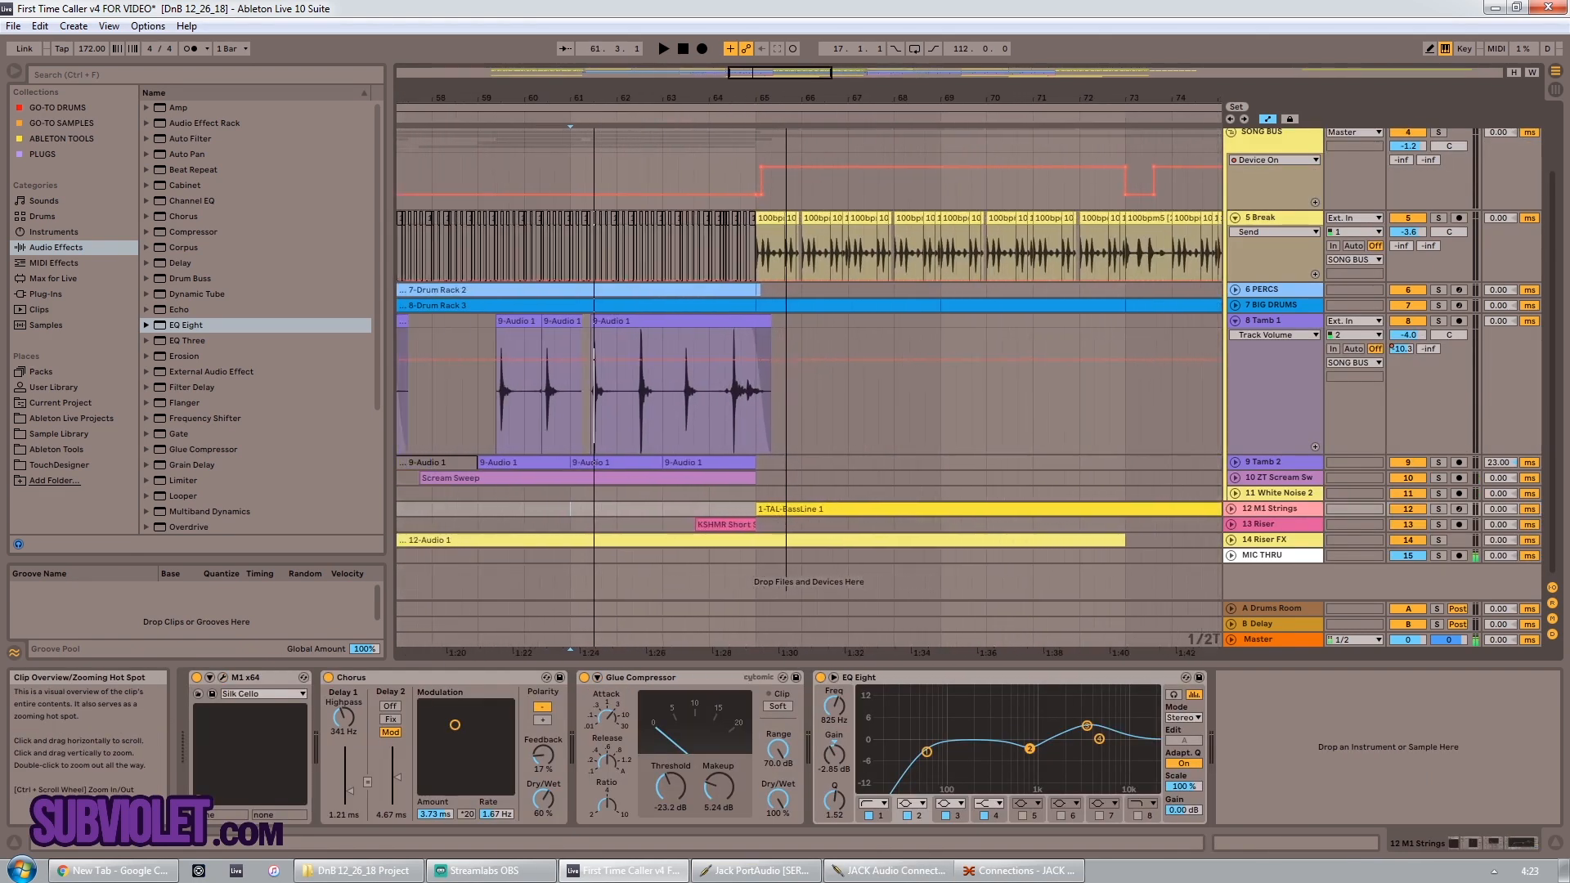
Step: Unfold the Riser and Riser FX tracks, audition Riser FX soloed from bar 64, and fold Riser FX again
left_click(1231, 540)
left_click(1231, 524)
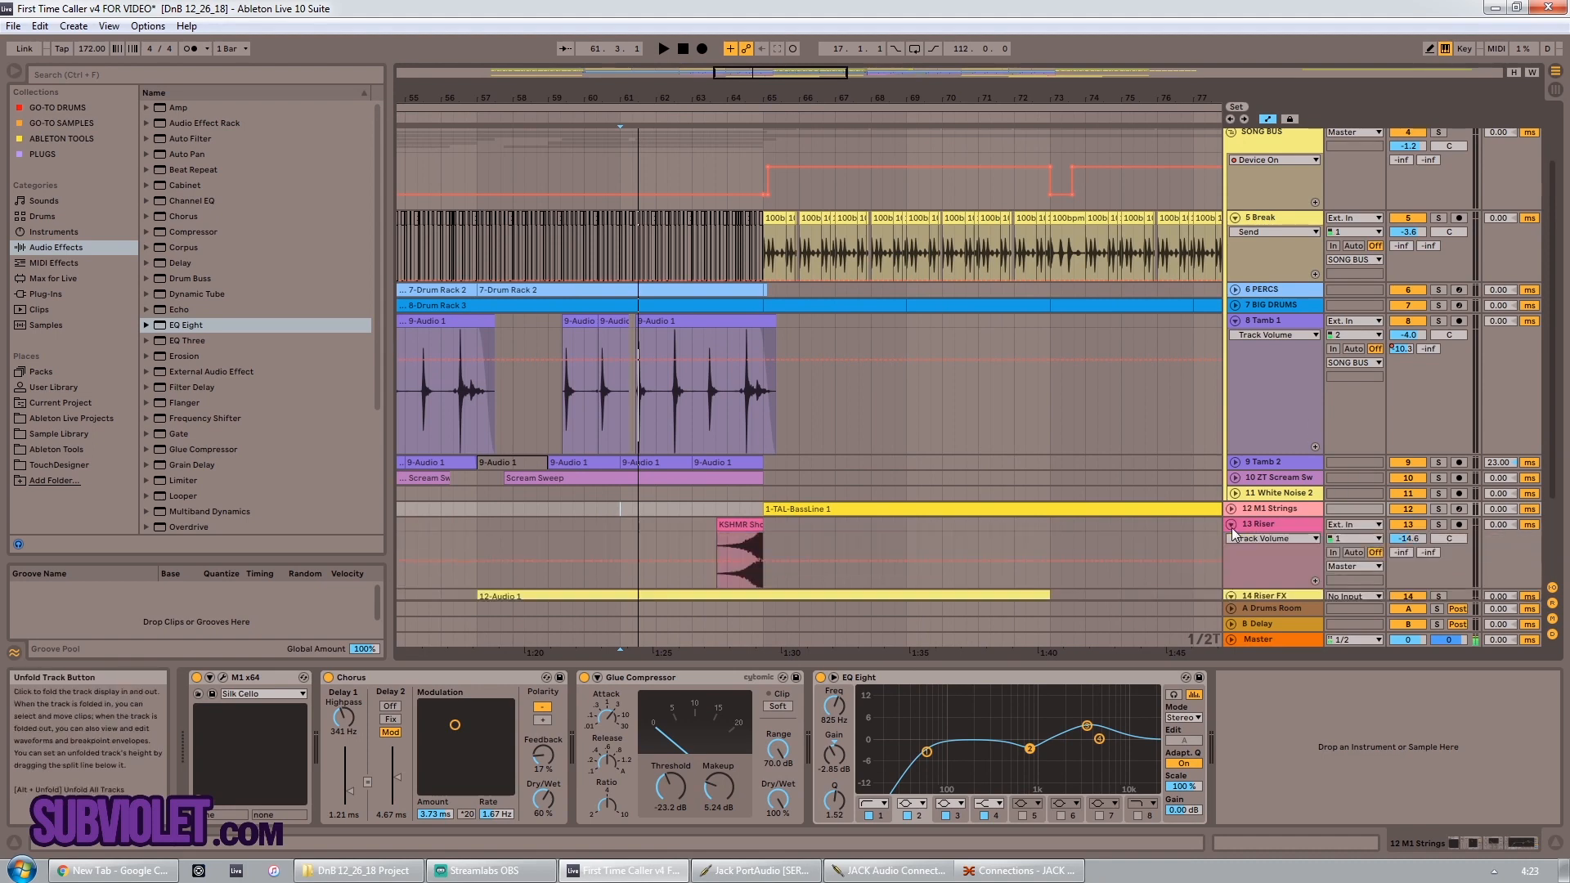
scroll(883, 402, "down", 2)
left_click(726, 572)
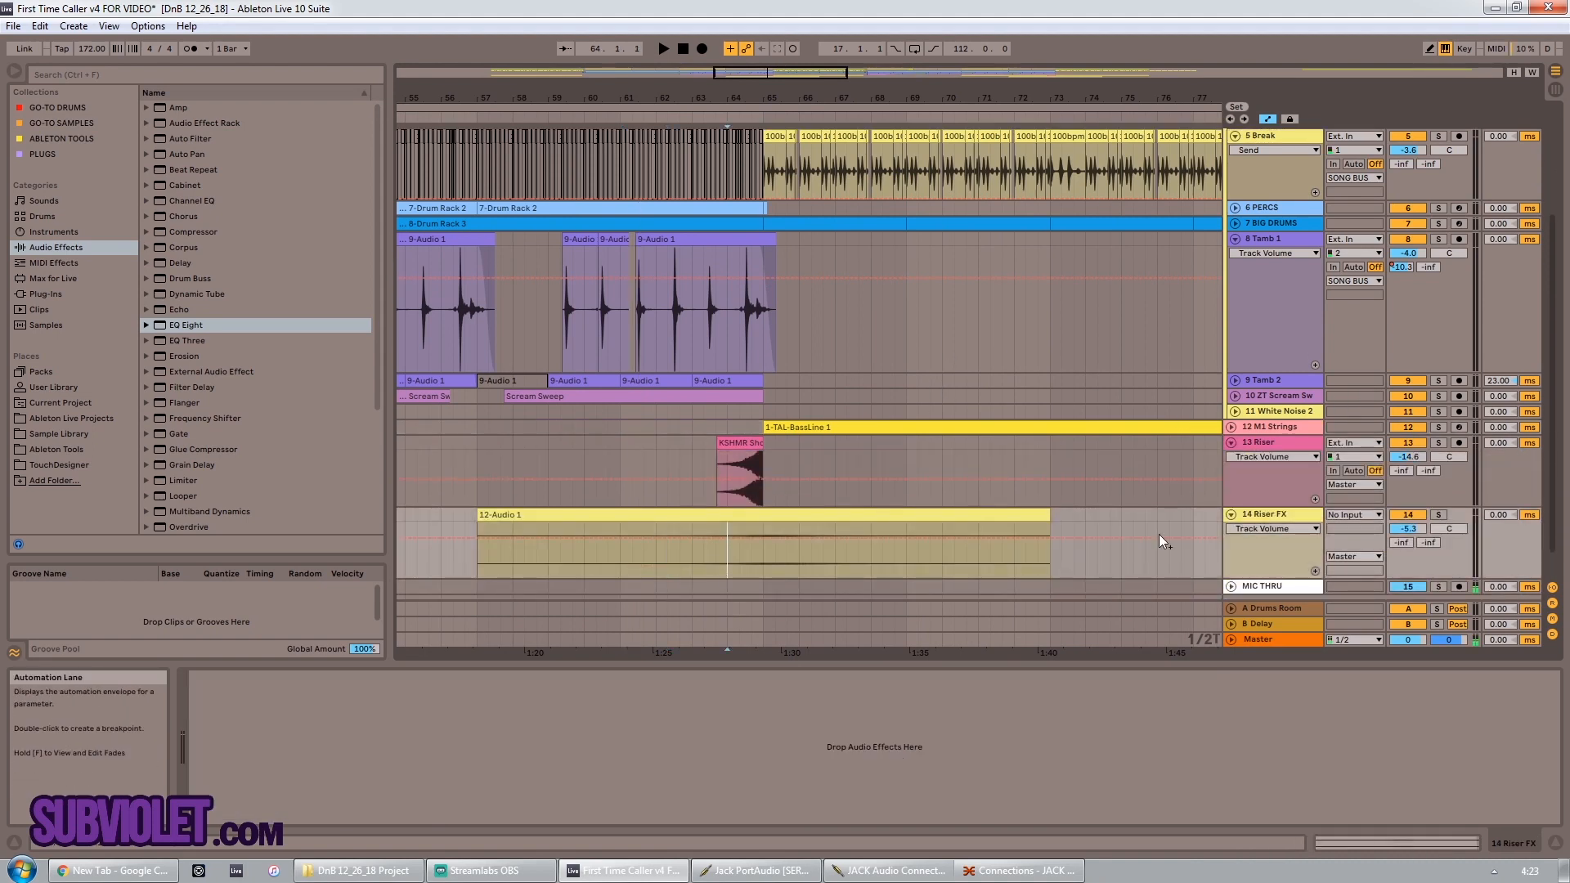
key("space")
left_click(1438, 514)
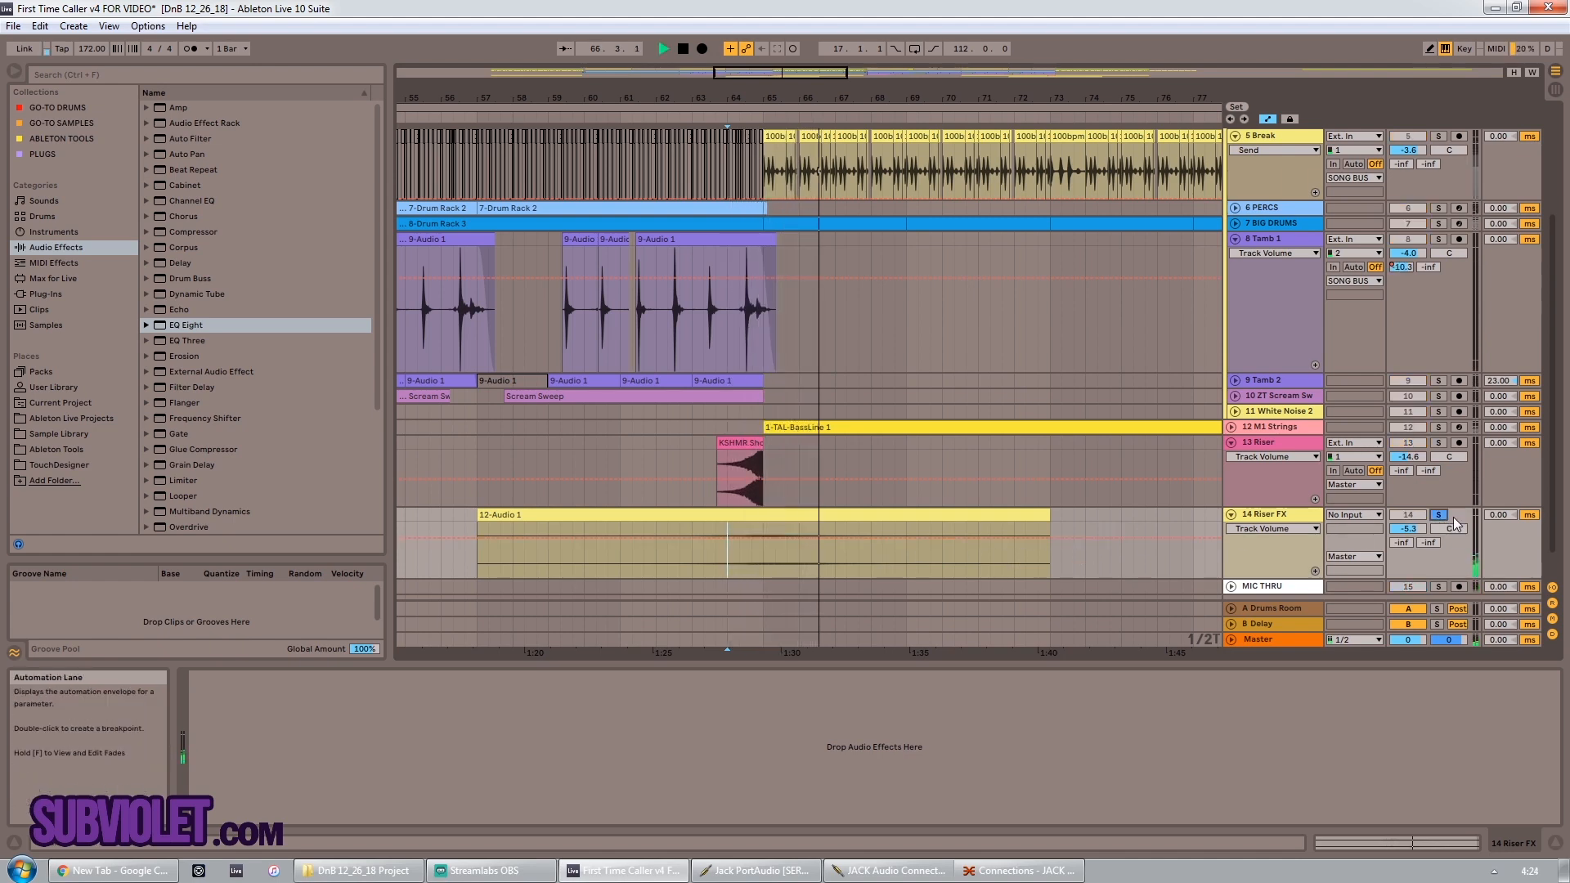
key("space")
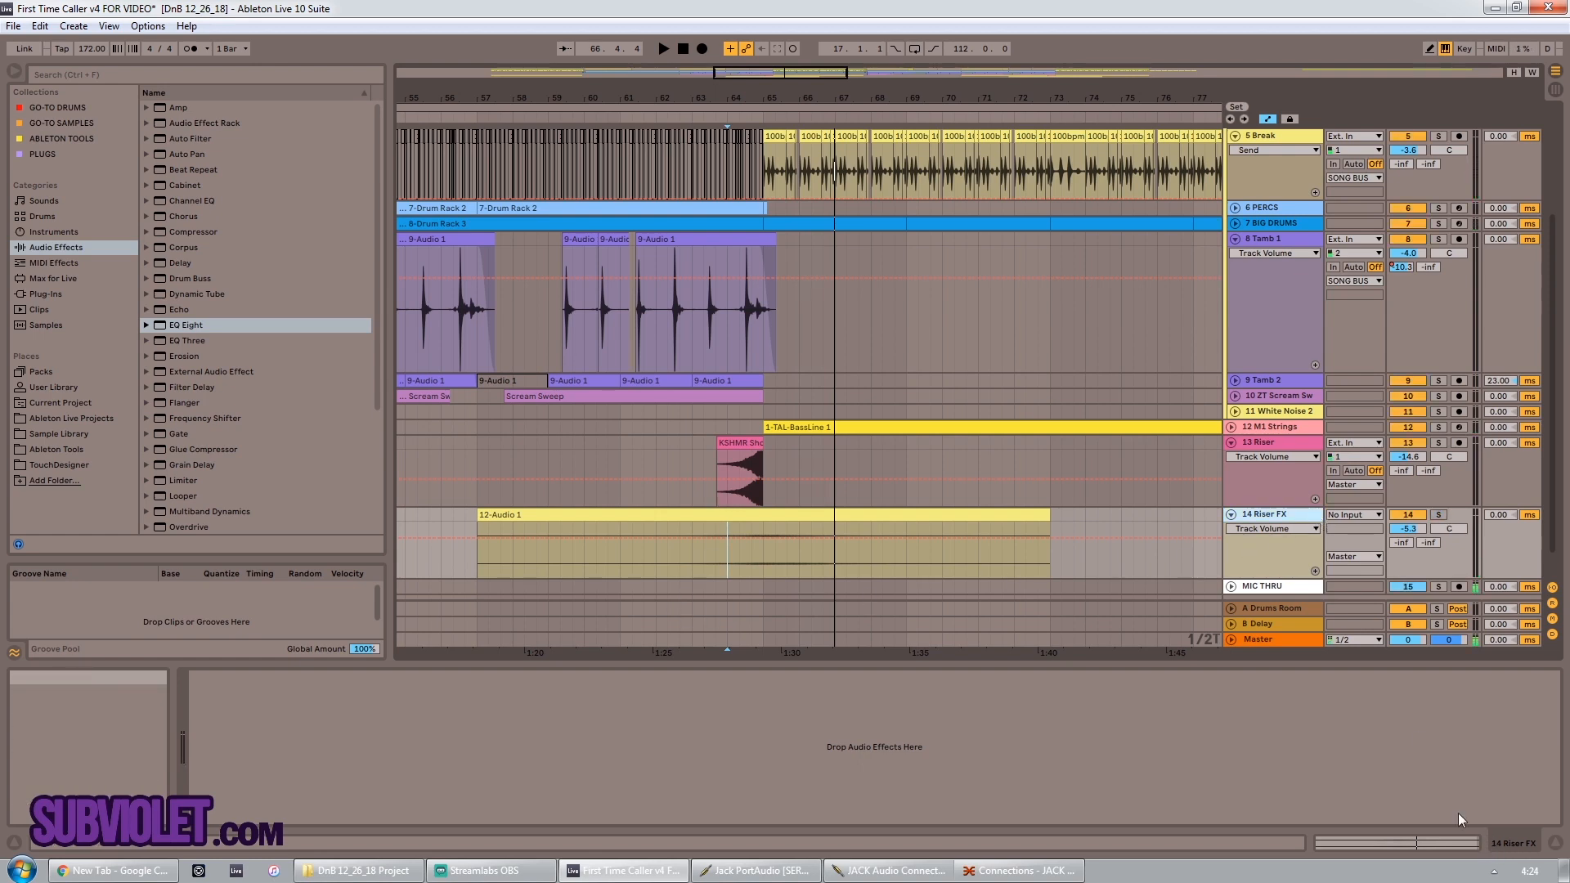
left_click(1231, 514)
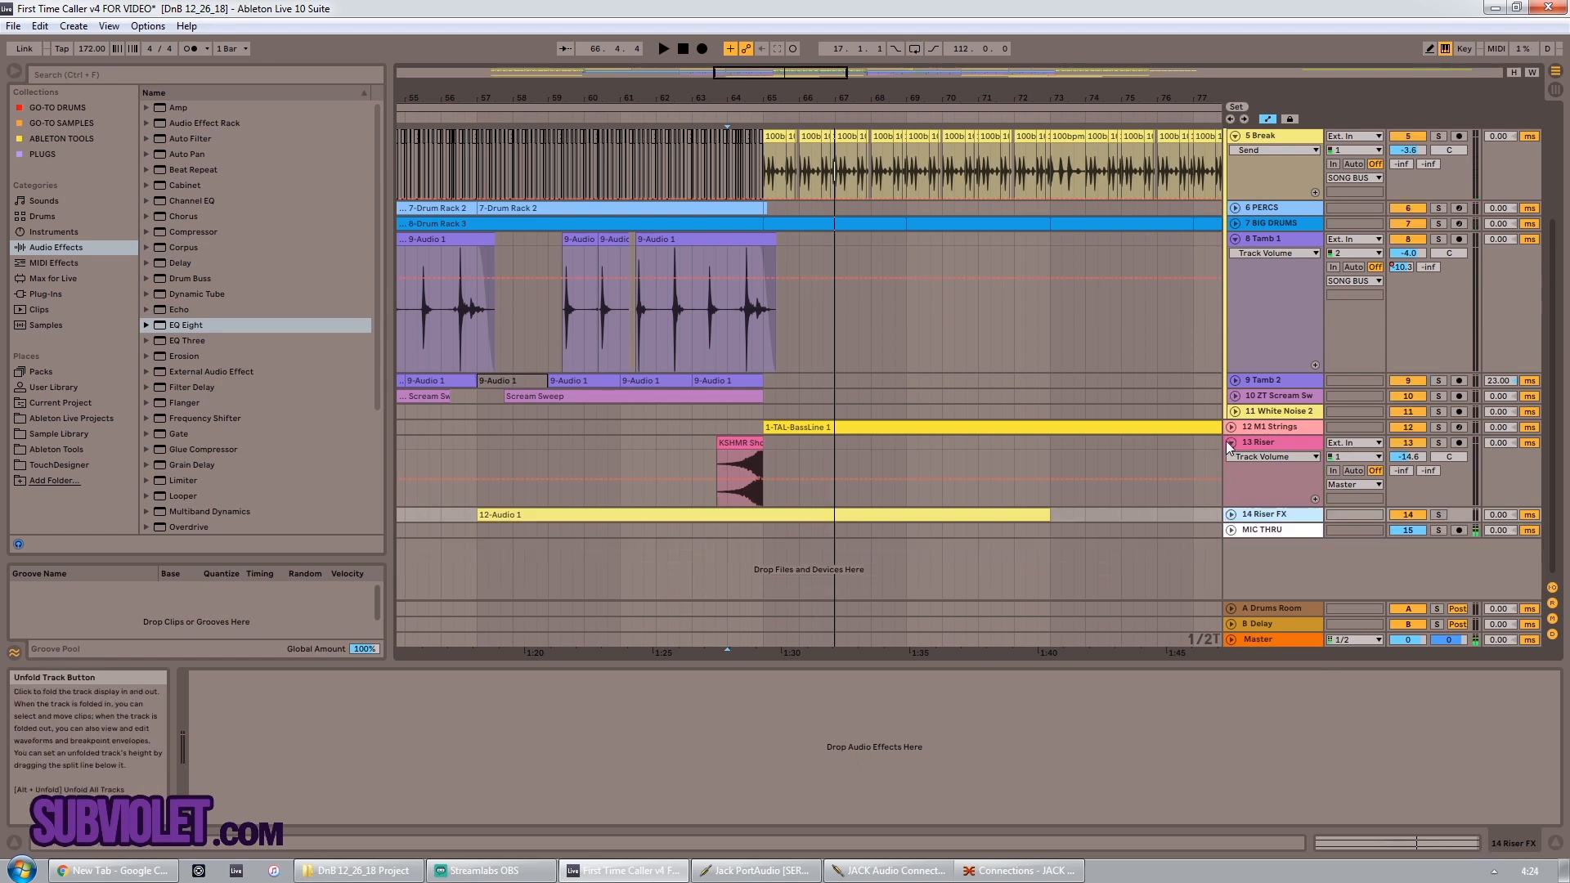
Step: Audition the soloed Riser track from its clip's start, and show the KSHMR clip's sample settings before folding the track
left_click(721, 494)
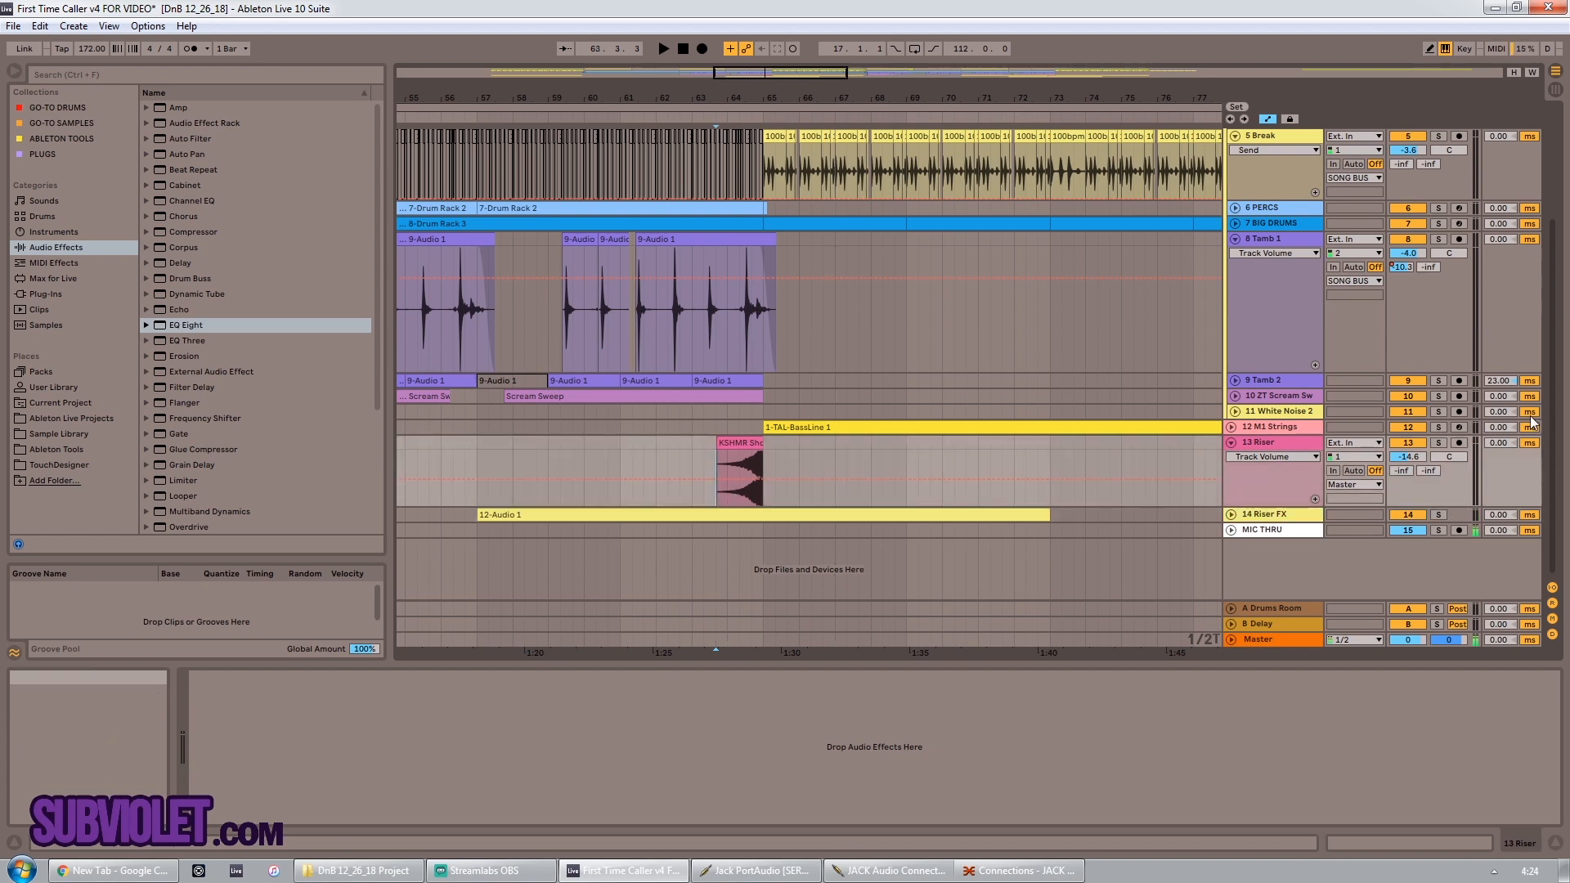
left_click(1436, 444)
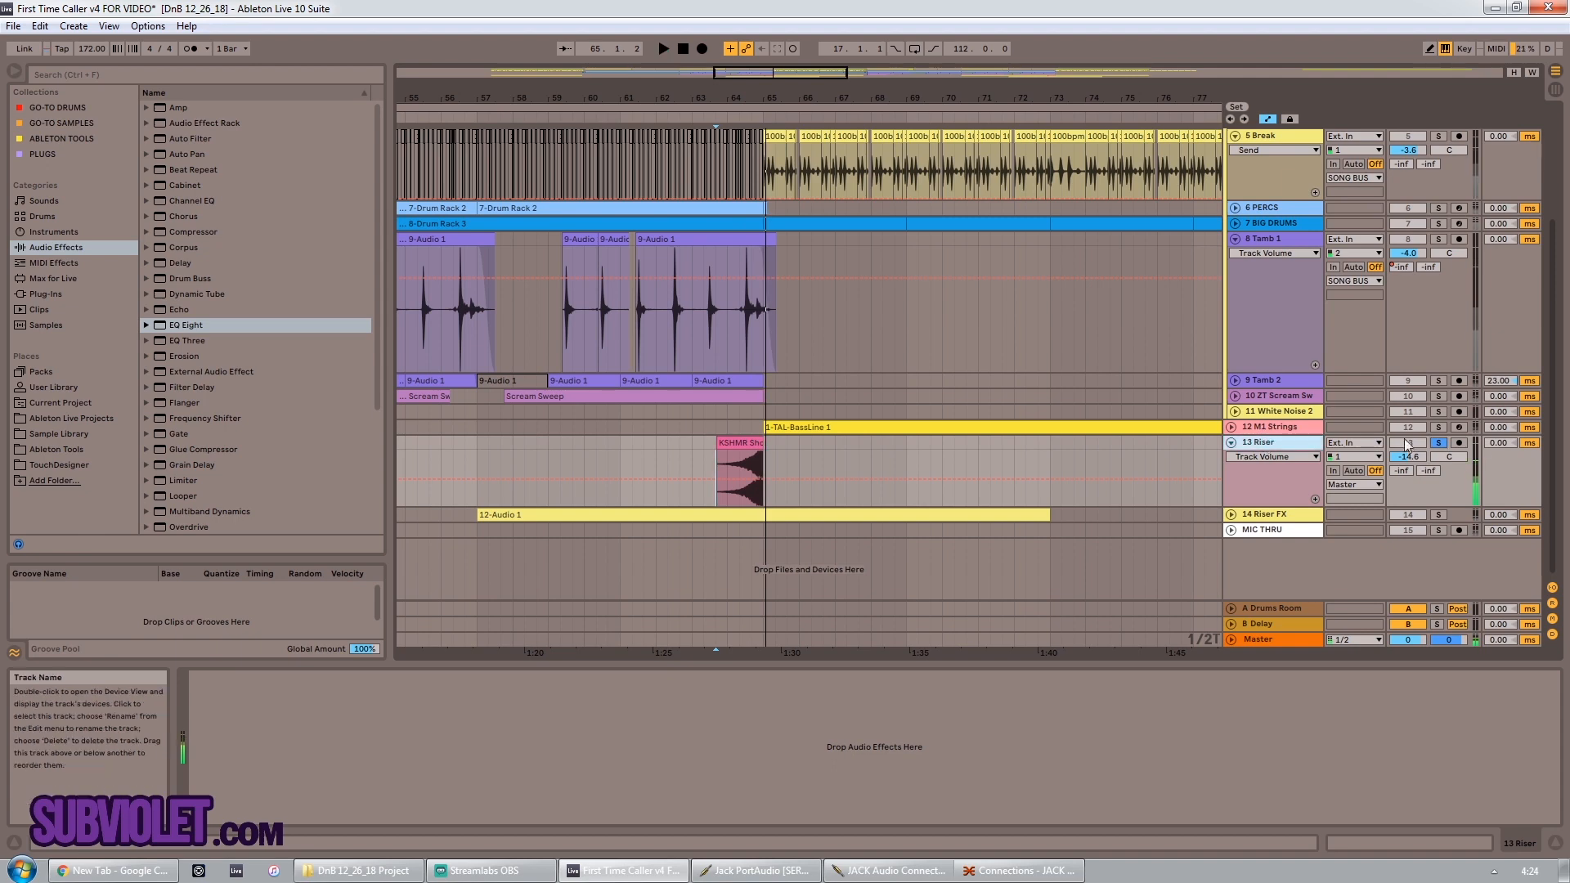
left_click(1438, 442)
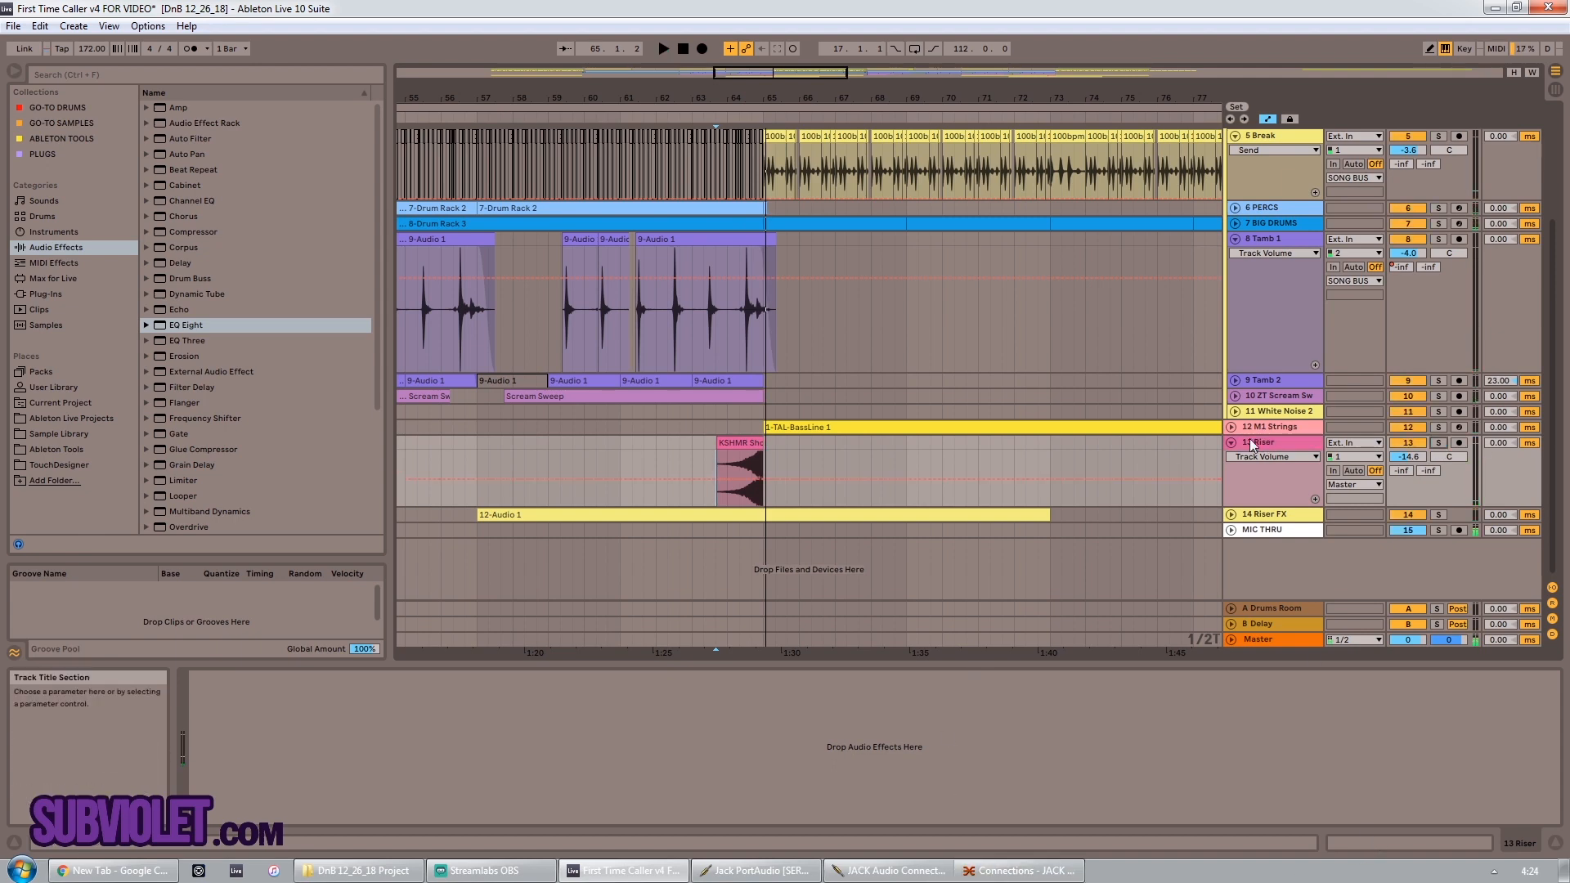
double_click(740, 472)
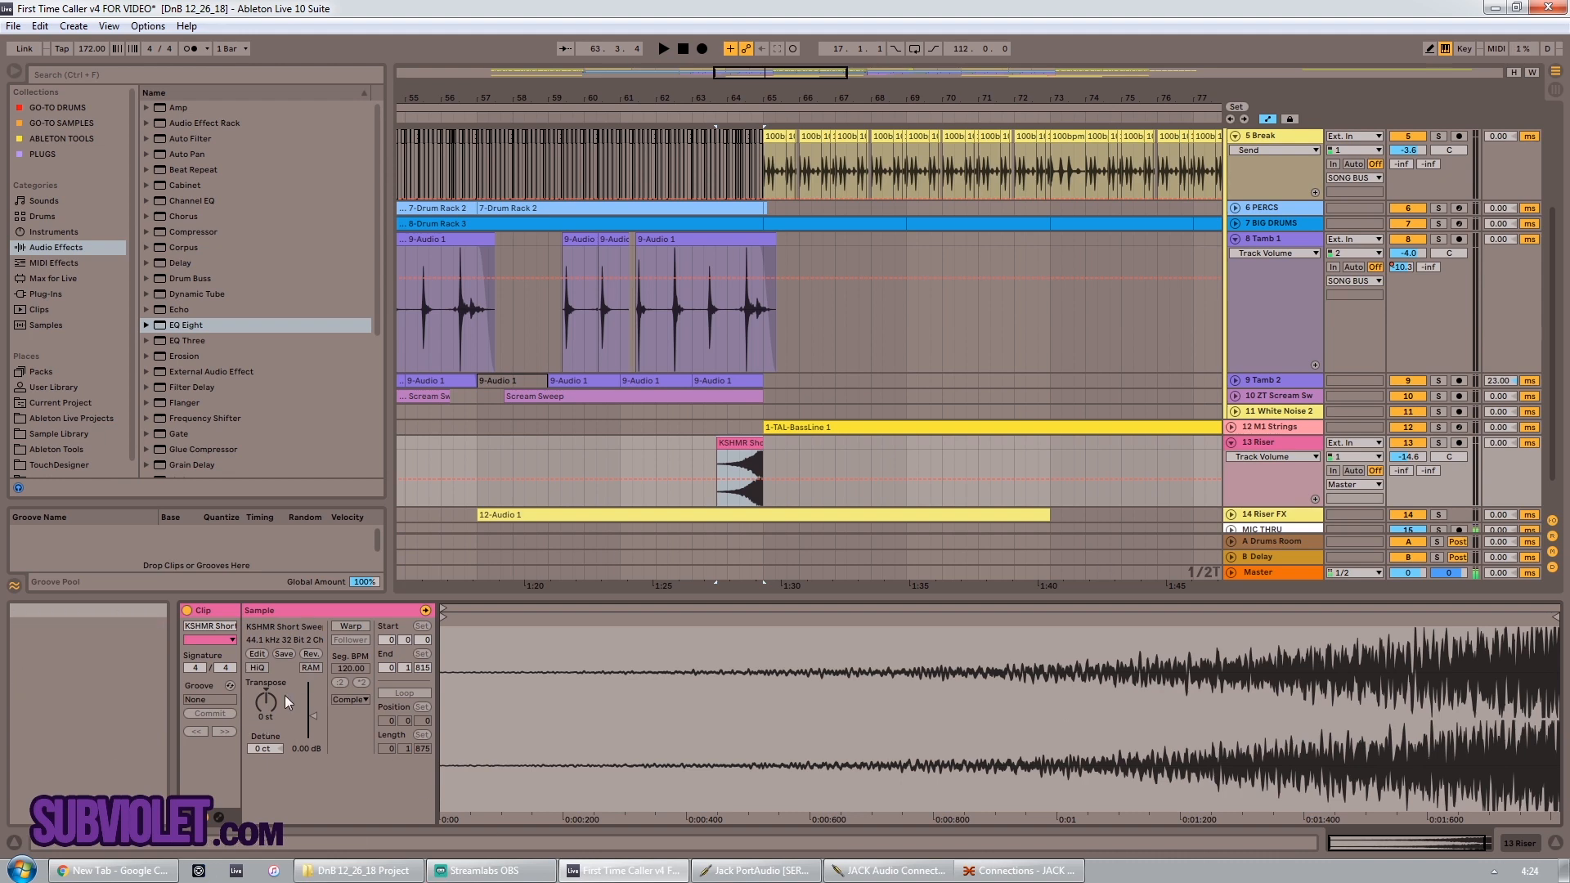
left_click(1231, 442)
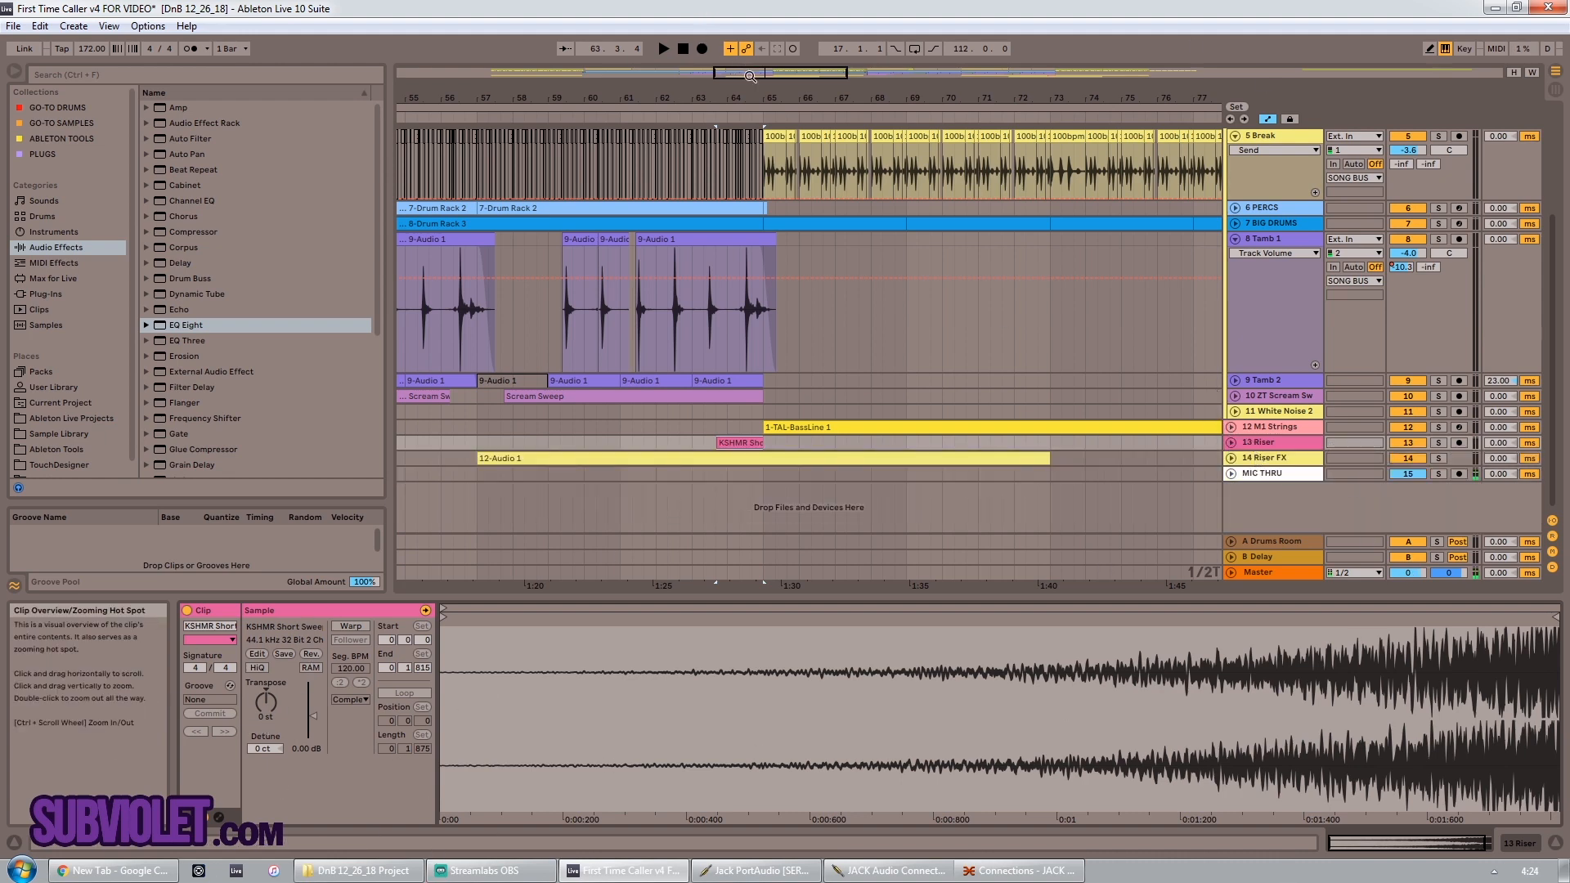
Step: Show the wider arrangement and start playback of the full mix from bar 65
left_click_drag(750, 73, 750, 16)
scroll(702, 475, "up", 1)
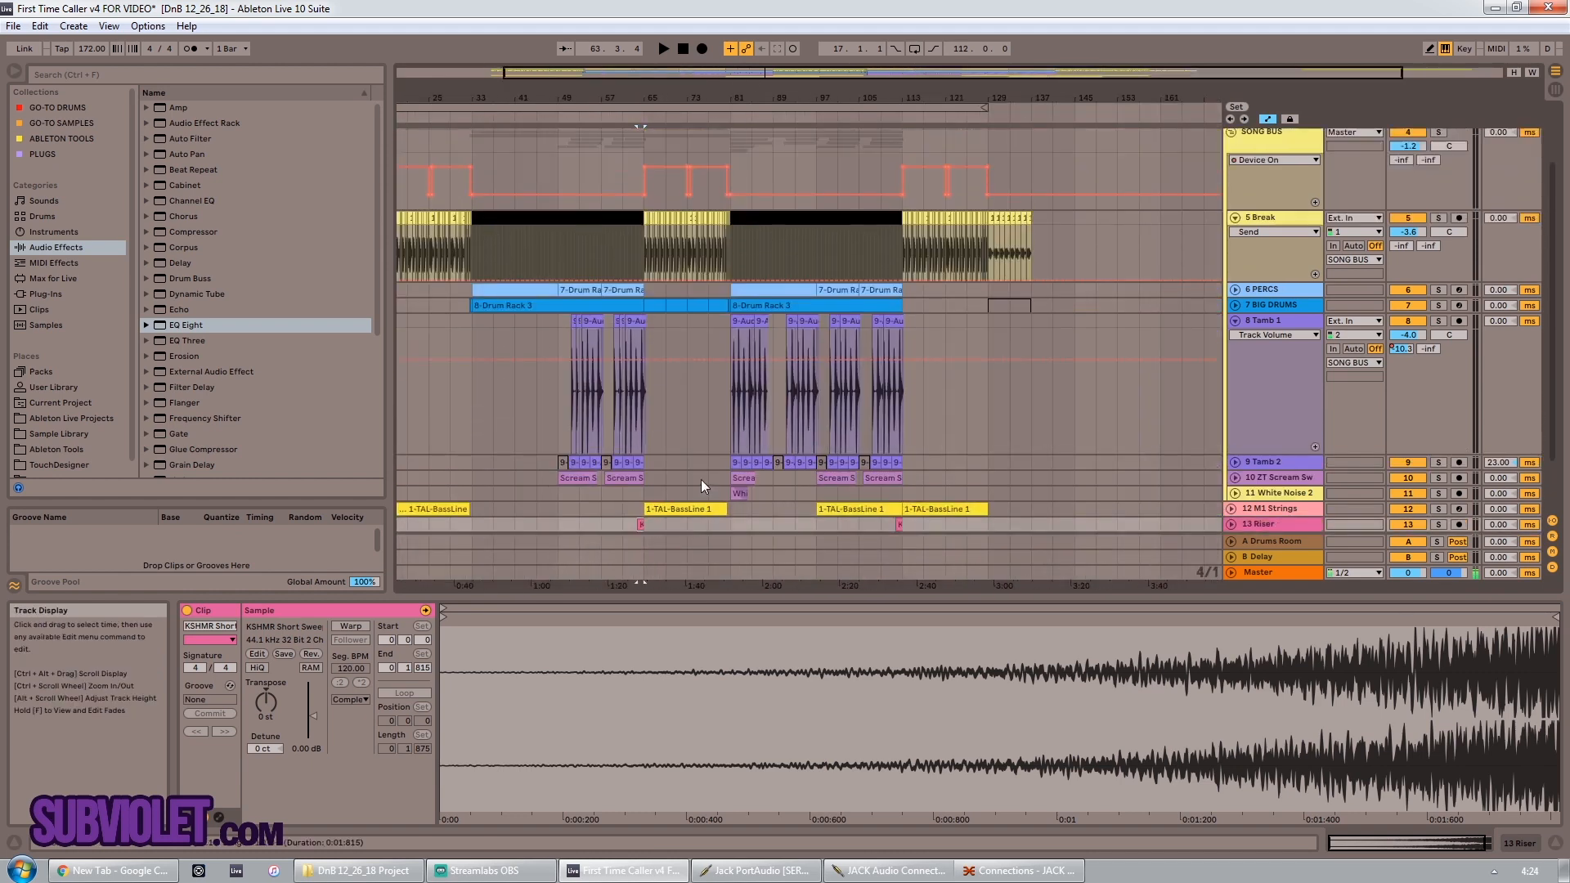
left_click(648, 487)
scroll(748, 451, "up", 1)
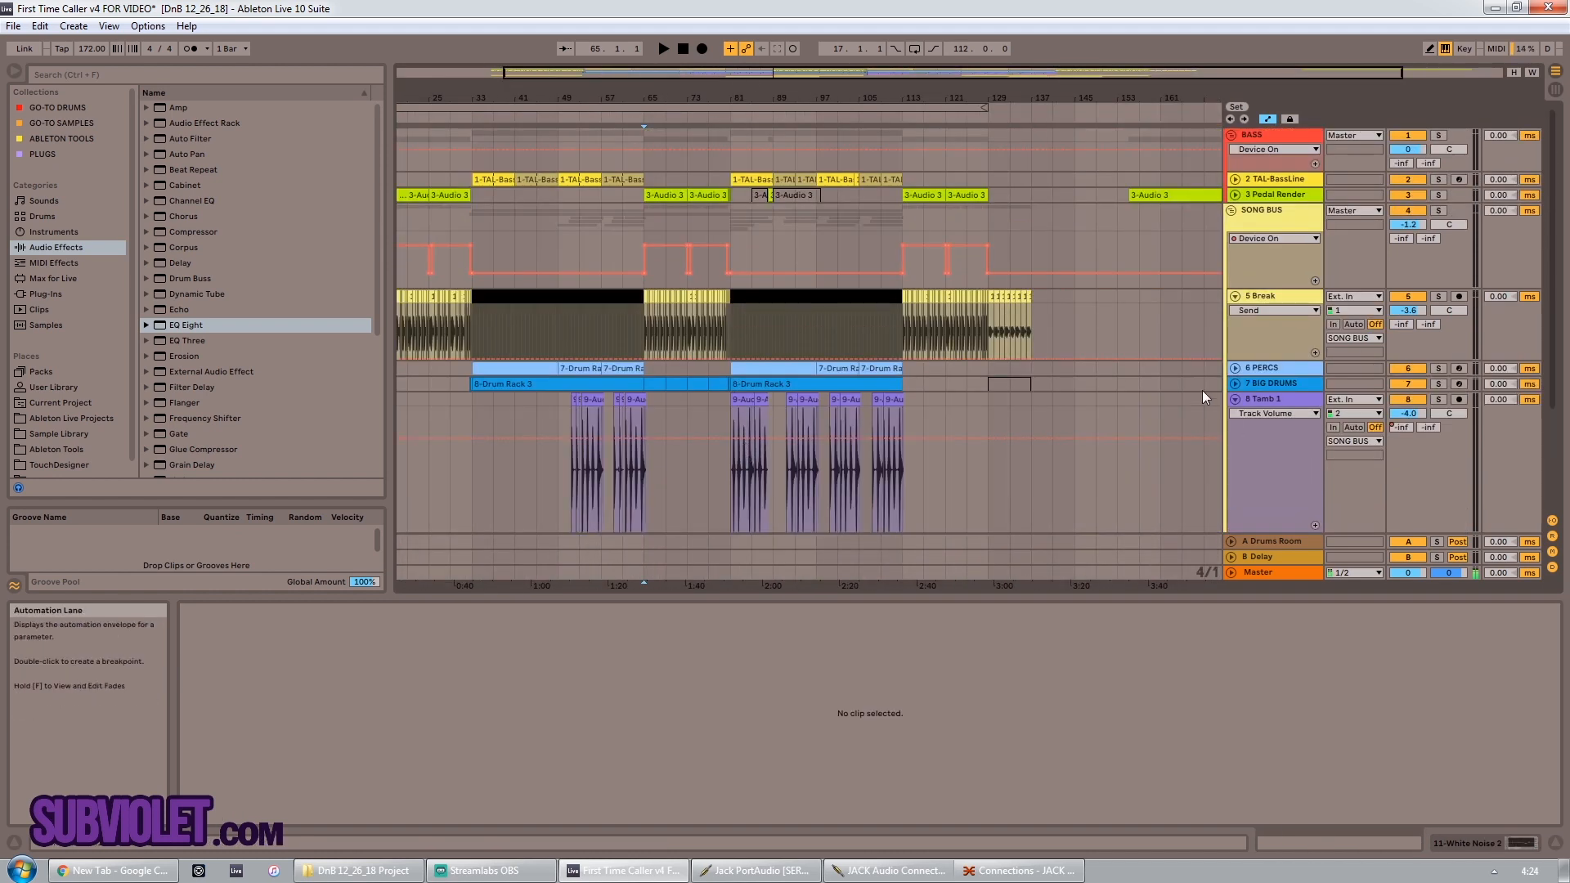
key("space")
Step: Show the device chains of the BIG DRUMS track and the SONG BUS group during playback
left_click(1252, 385)
left_click(1477, 843)
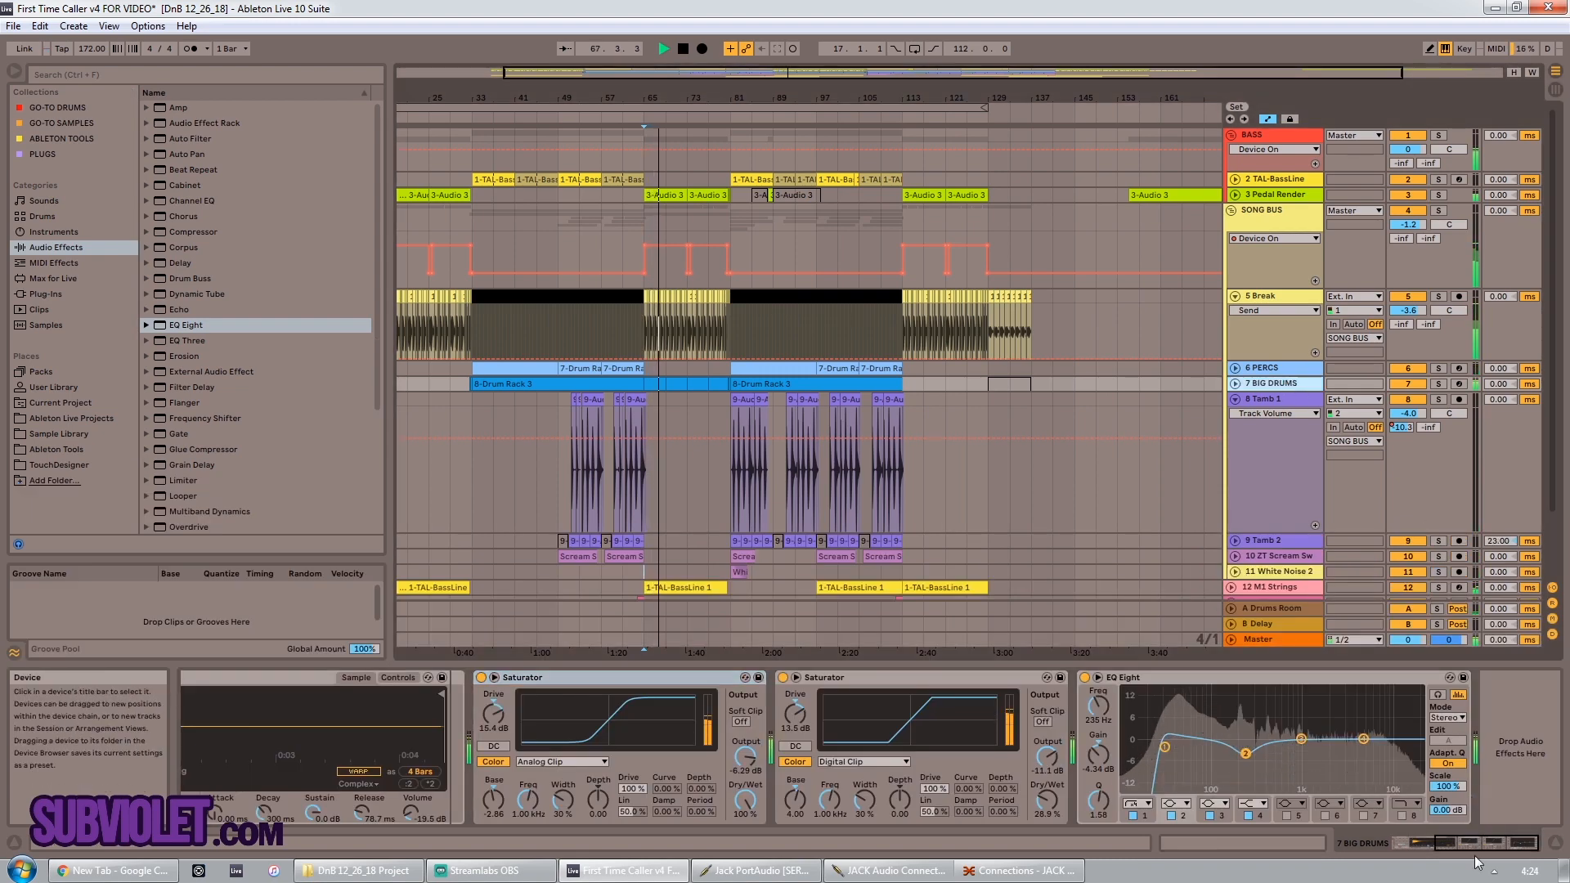
left_click_drag(1478, 846, 1306, 831)
left_click(1252, 209)
left_click(1497, 847)
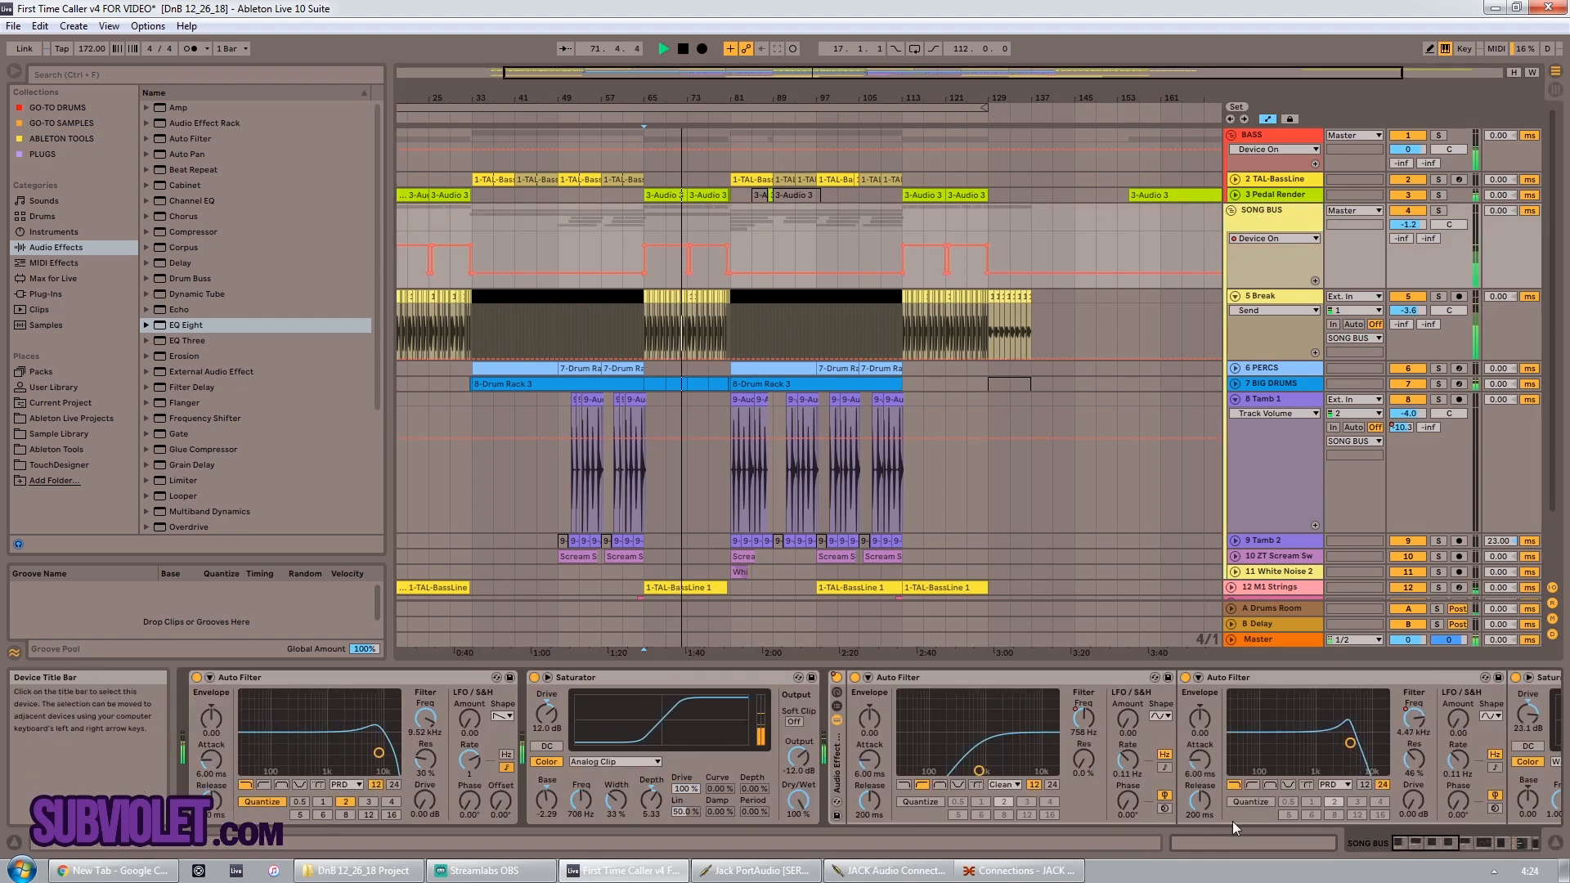
left_click_drag(1417, 841, 1434, 841)
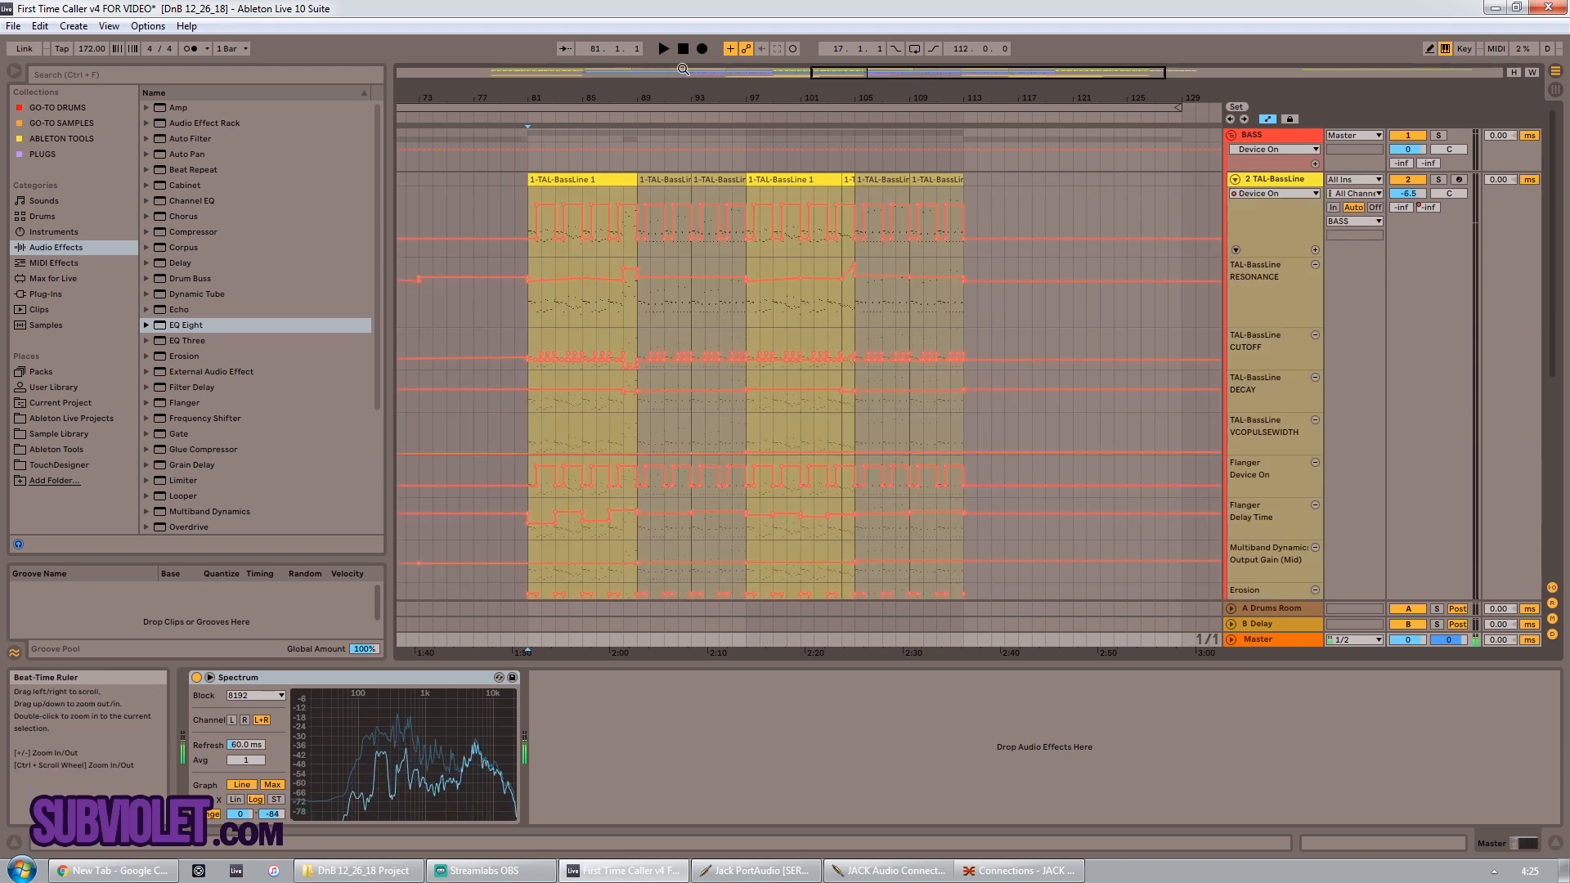
Step: Select the TAL-BassLine clip at bar 81 and show its MIDI notes
mouse_move(861, 73)
left_mouse_down()
mouse_move(860, 148)
mouse_move(874, 110)
mouse_move(855, 92)
mouse_move(876, 78)
mouse_move(869, 139)
mouse_move(866, 97)
left_mouse_up()
left_click(742, 178)
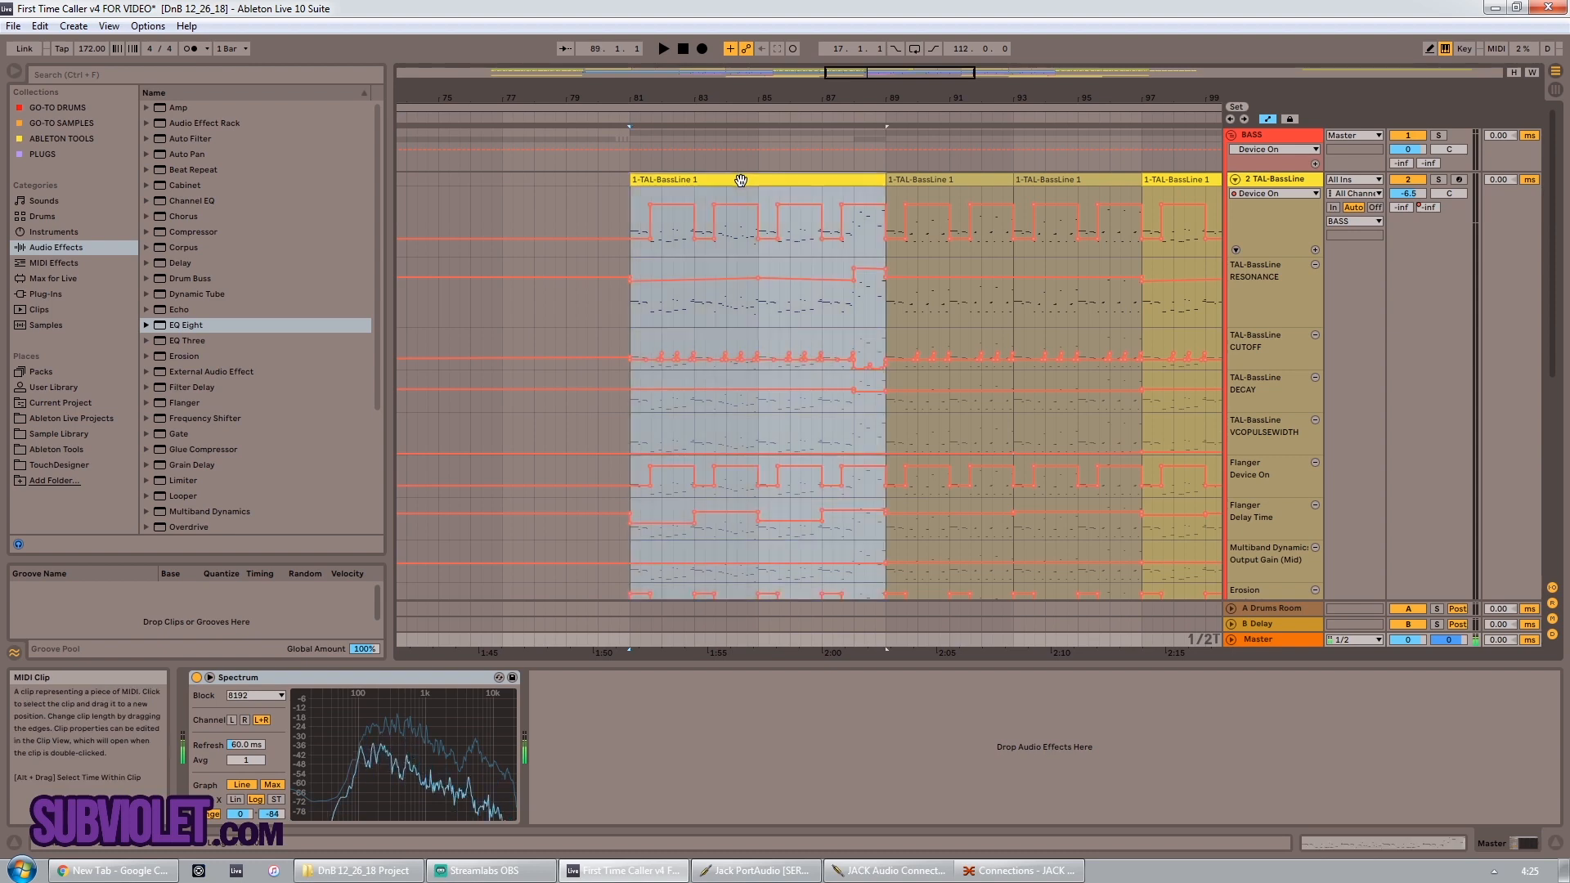
left_click(1178, 841)
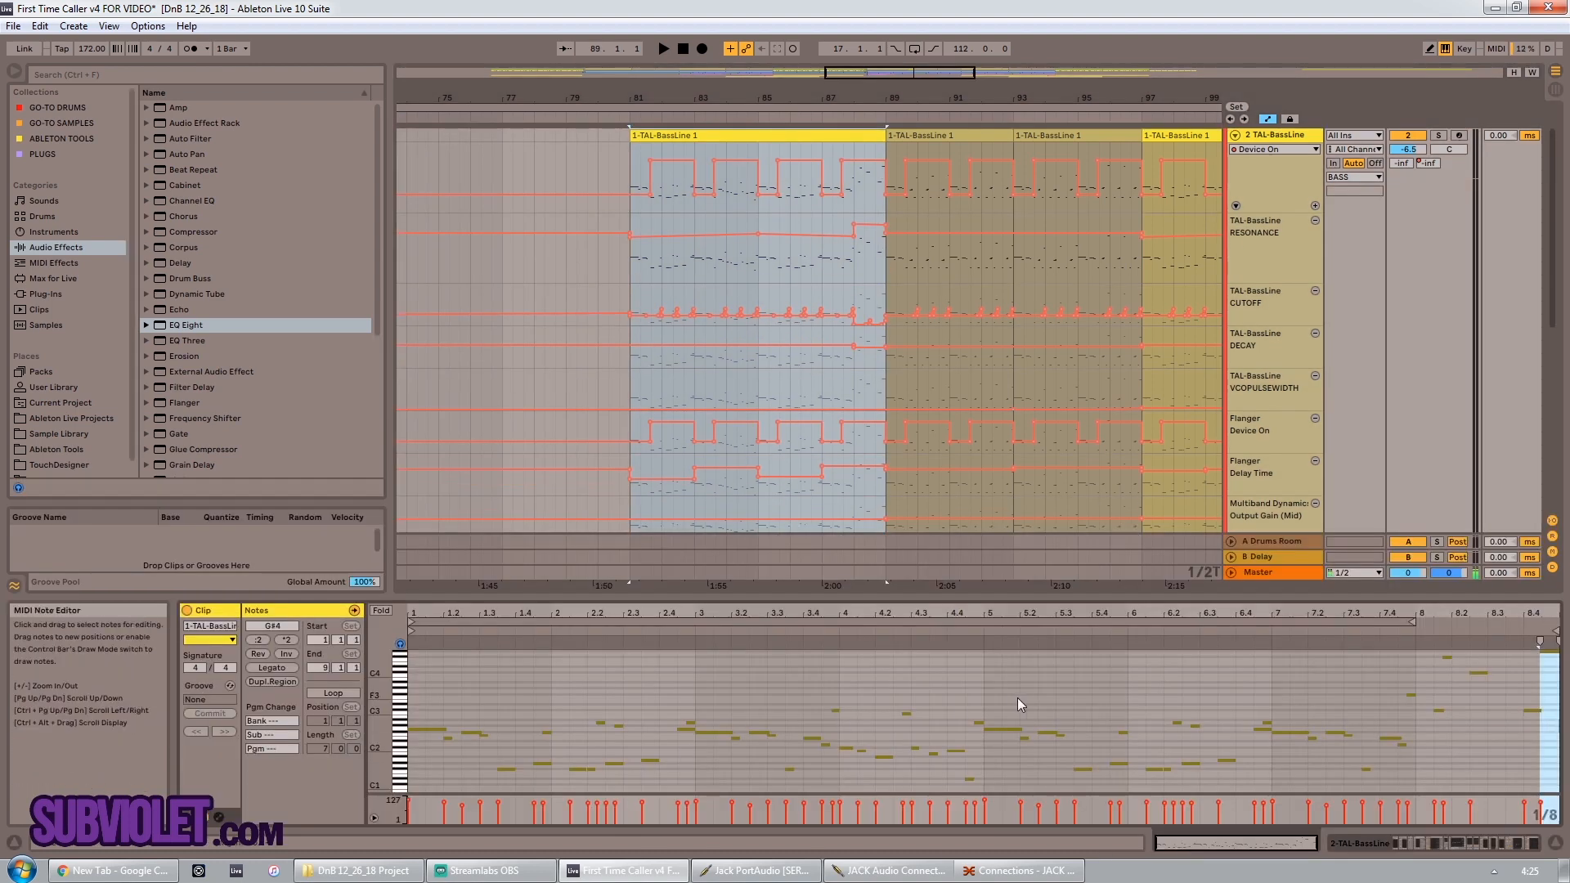
left_click(821, 687)
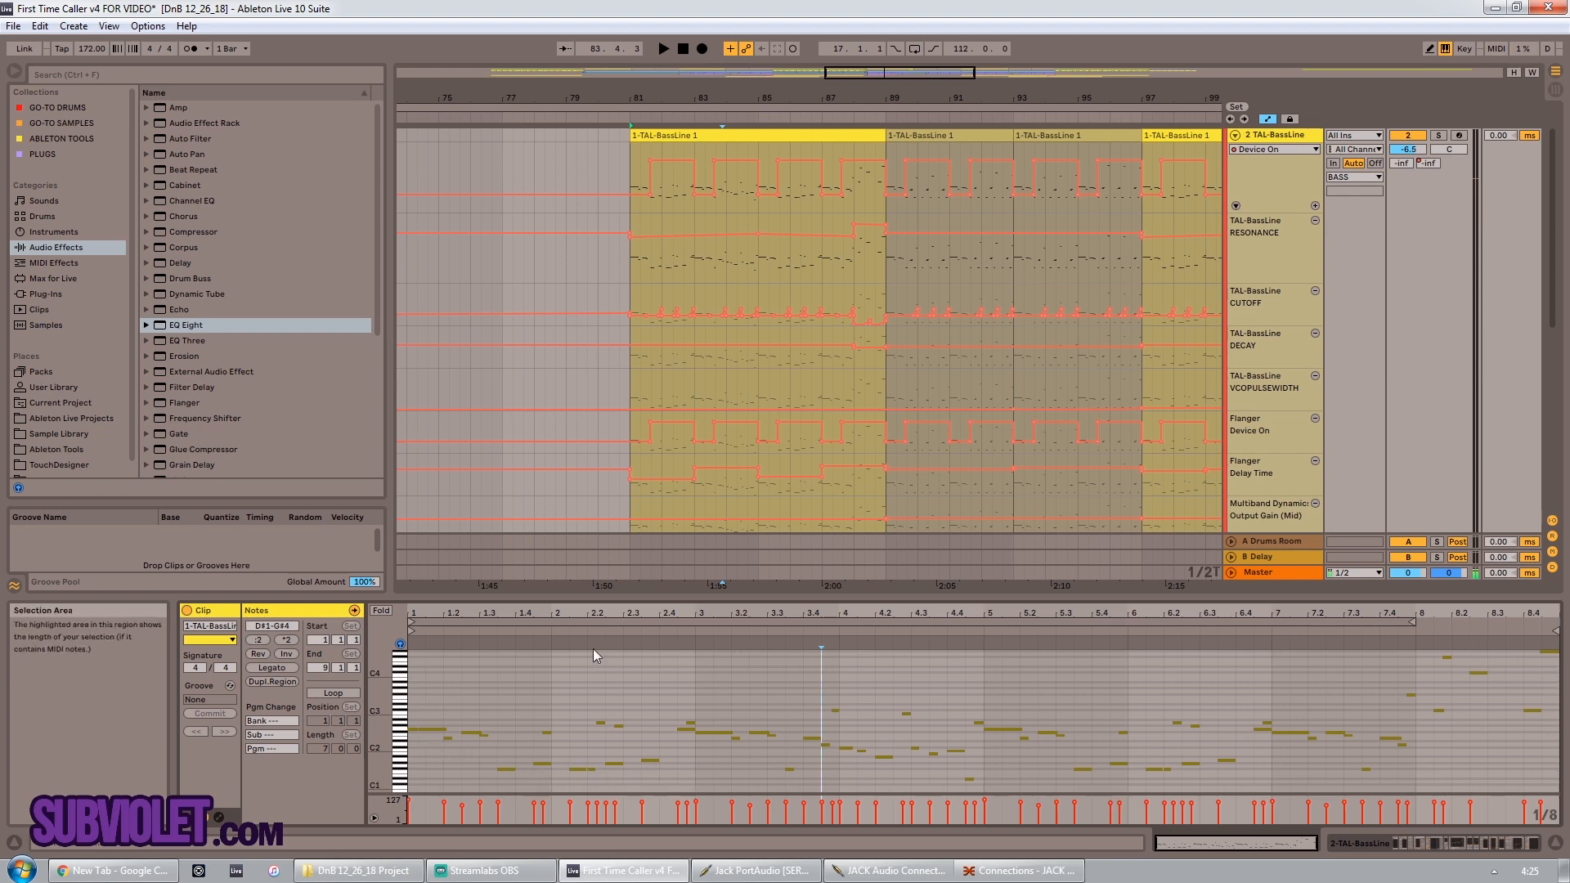
Step: Group the TAL-BassLine track's effects from iZotope Trash 2 through X-Click Stereo into one rack
left_click(1413, 852)
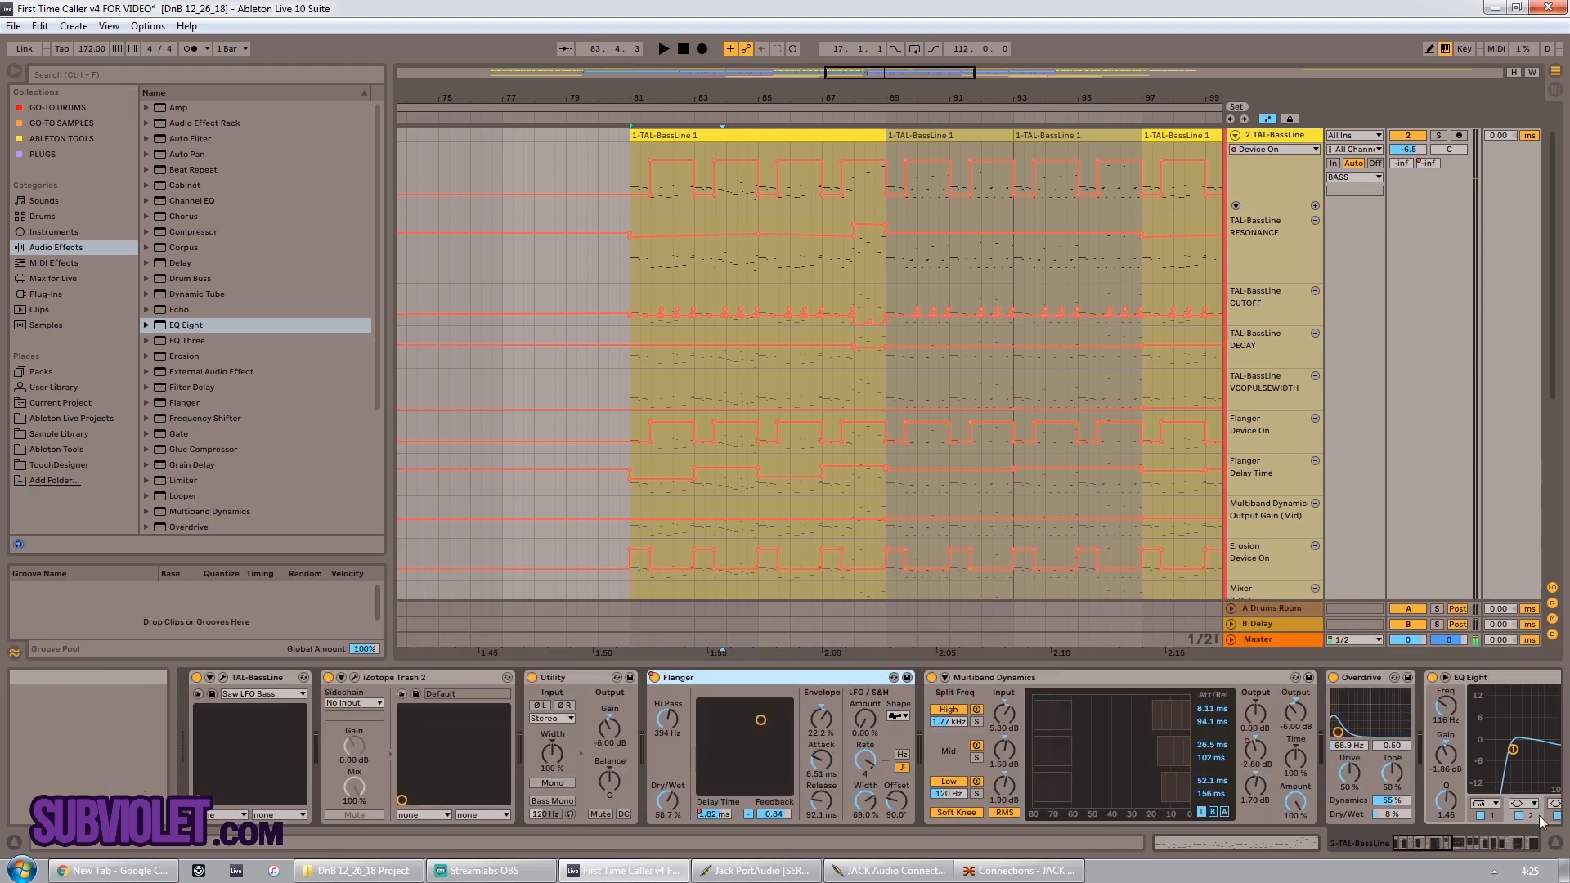
left_click(396, 679)
left_click_drag(1419, 843, 1481, 844)
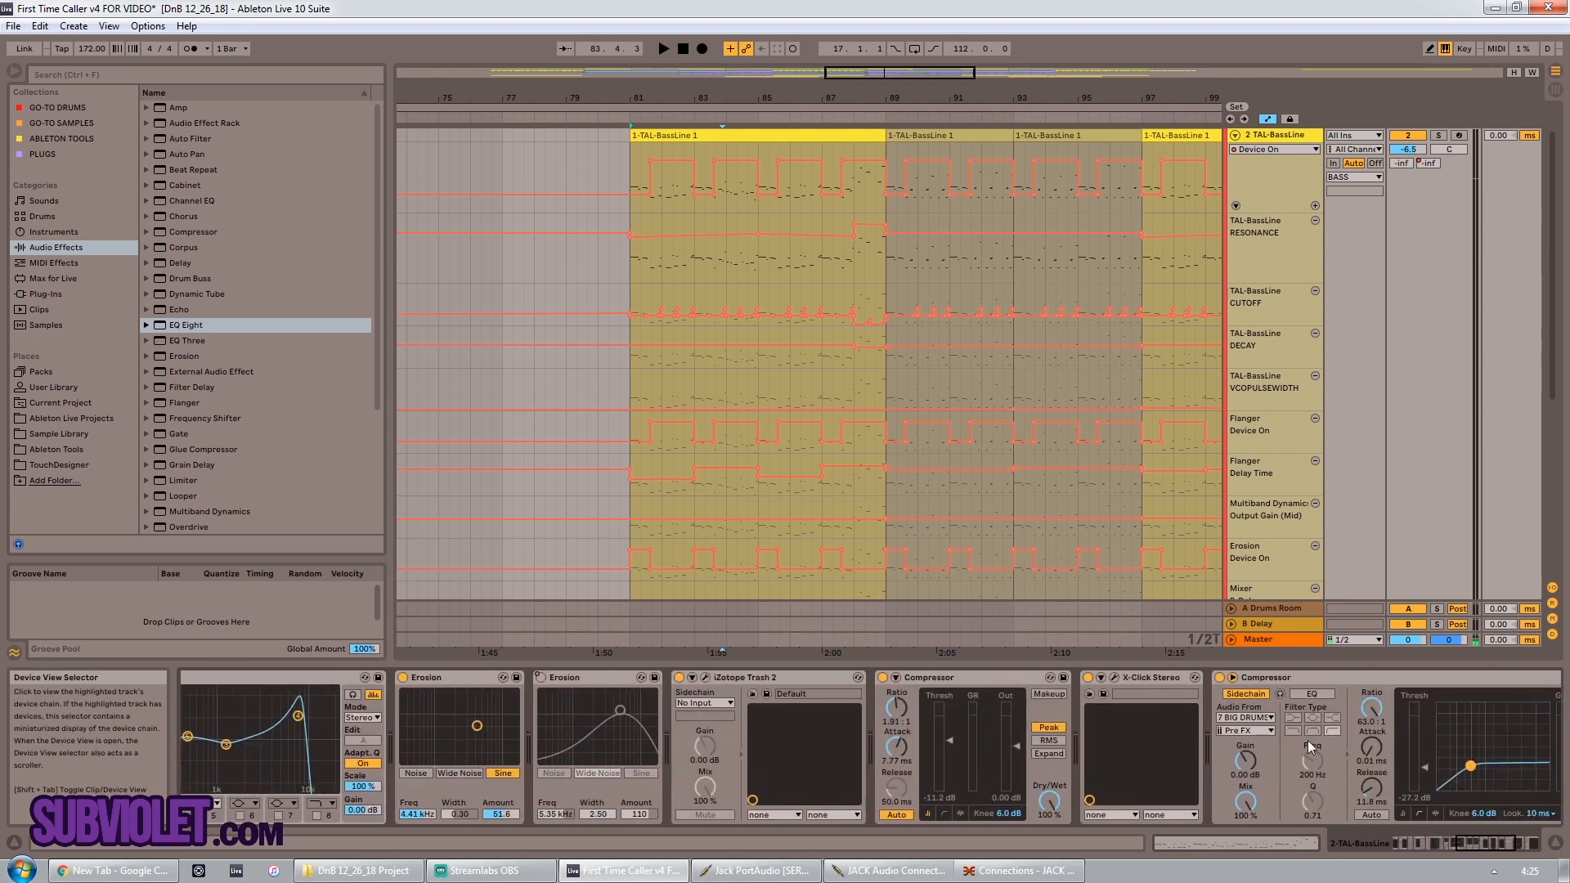
left_click(1153, 678, "shift")
key("ctrl+g")
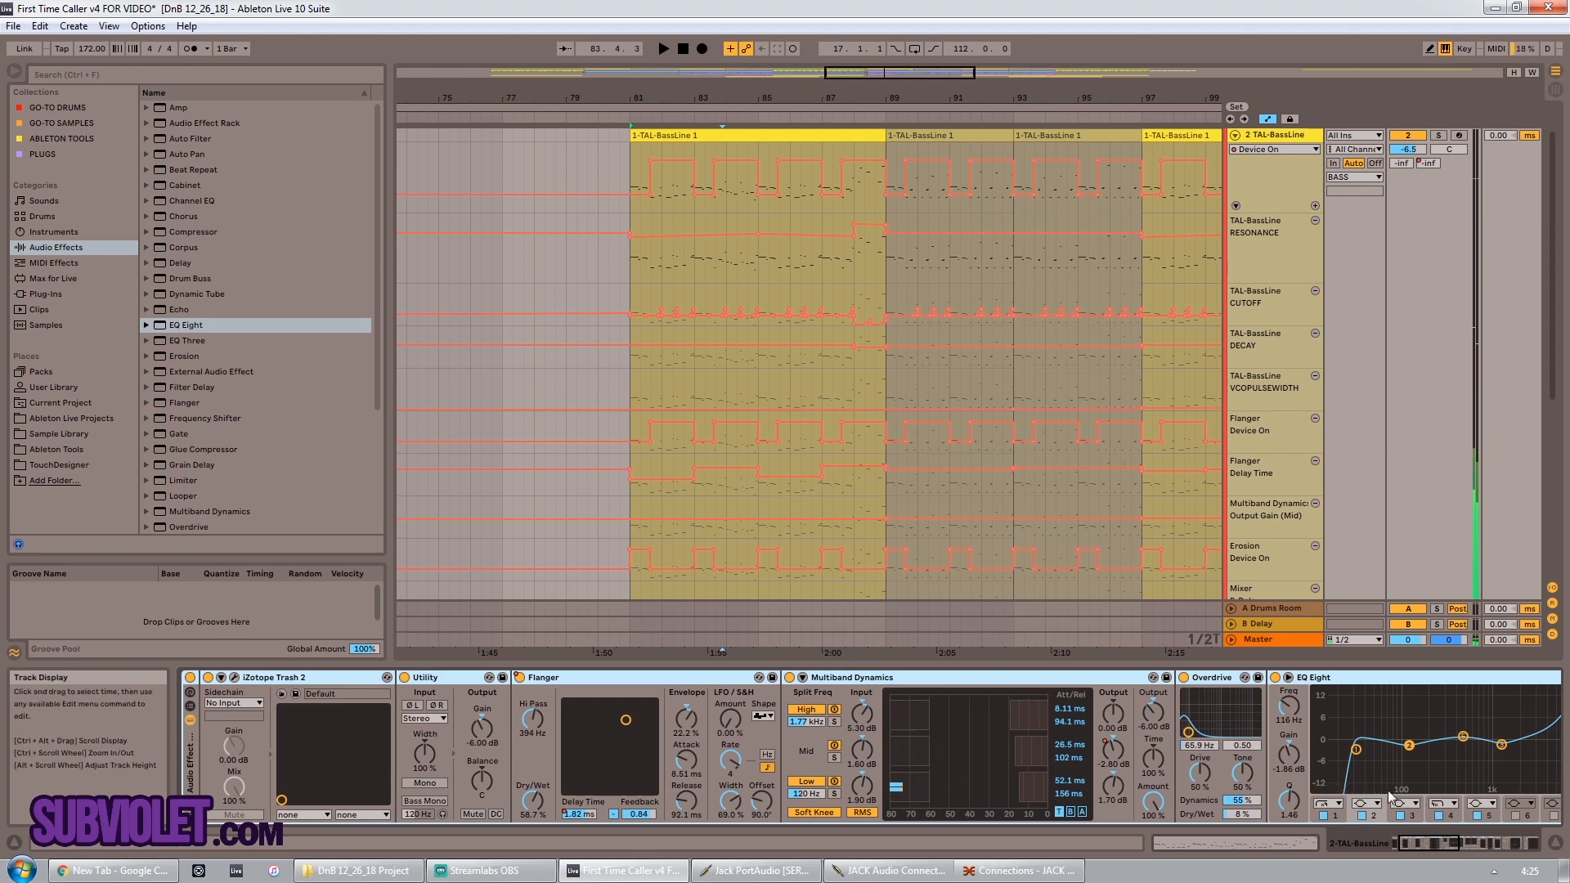
Step: Review the end of the TAL-BassLine device chain and deactivate the new effect rack
left_click_drag(1419, 843, 1503, 843)
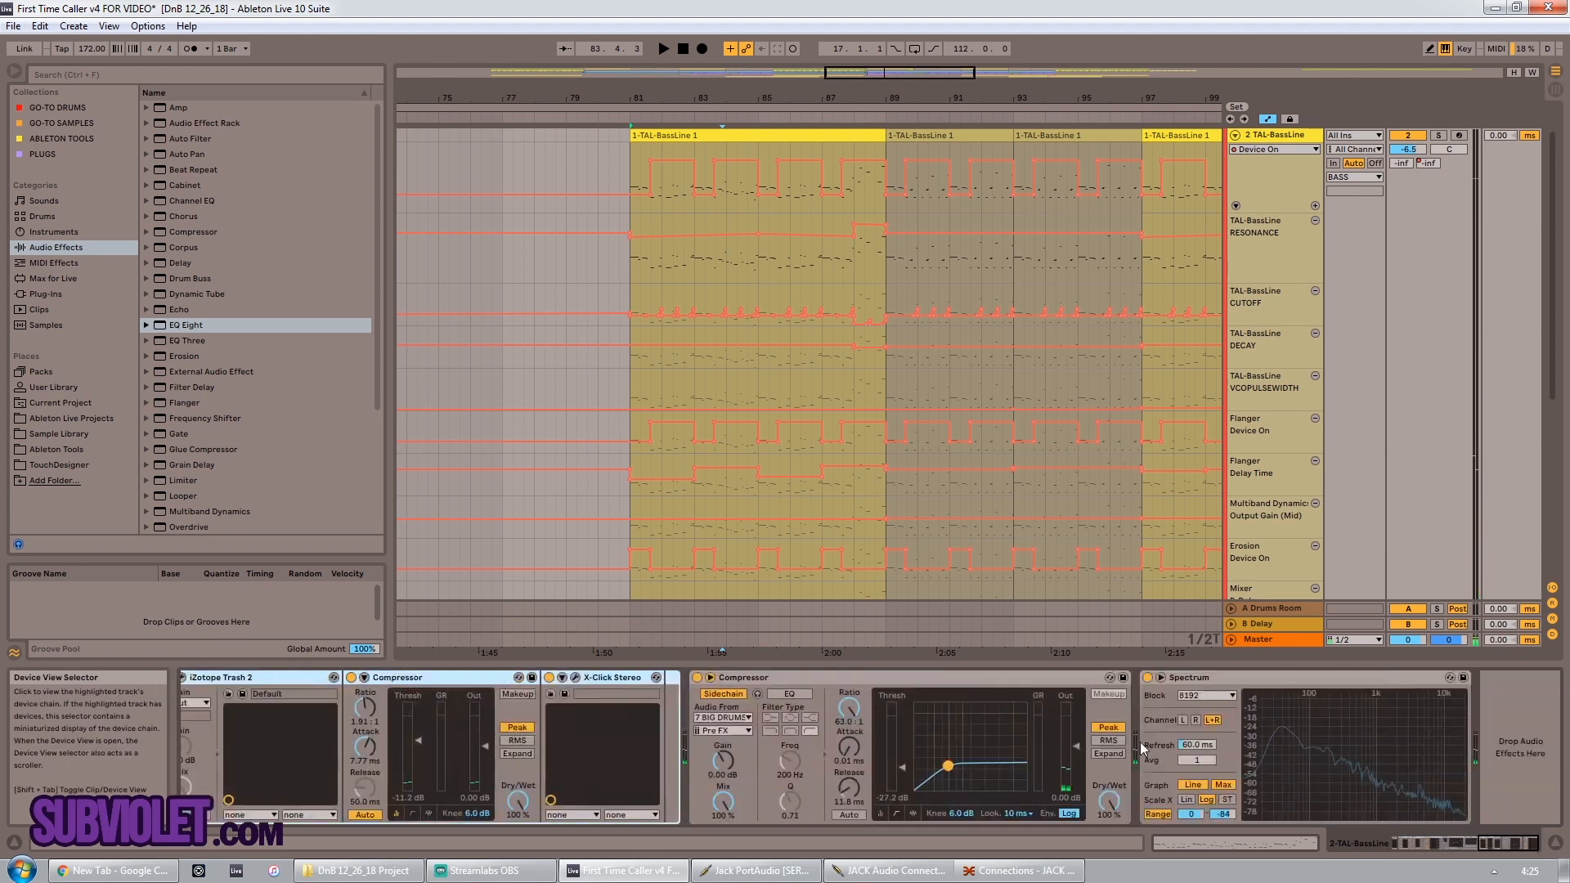
left_click(629, 678)
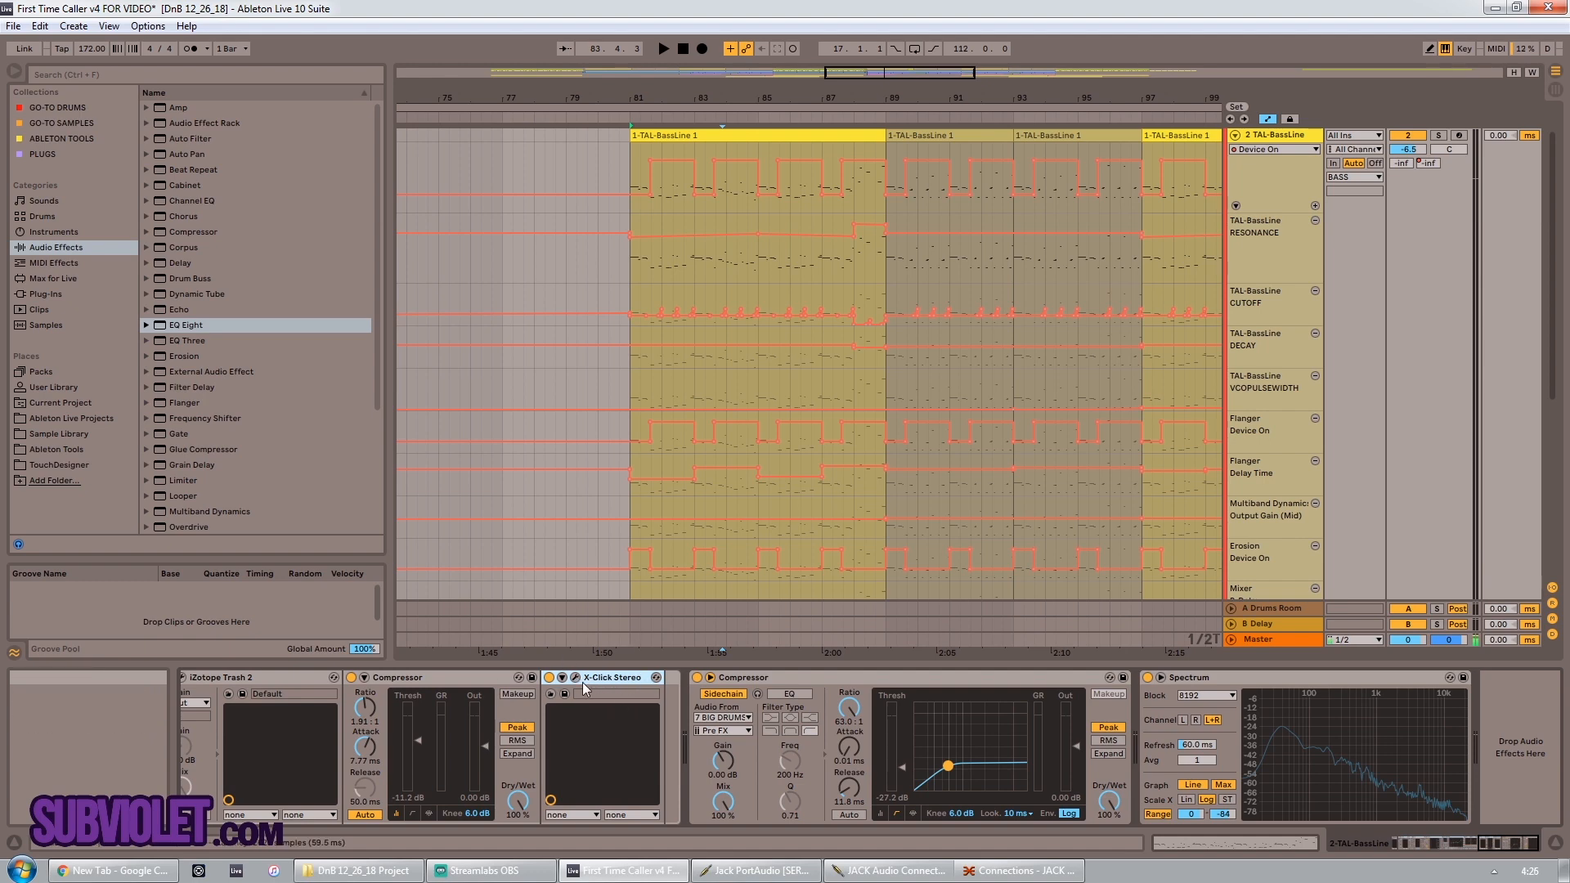
left_click_drag(1516, 846, 1288, 830)
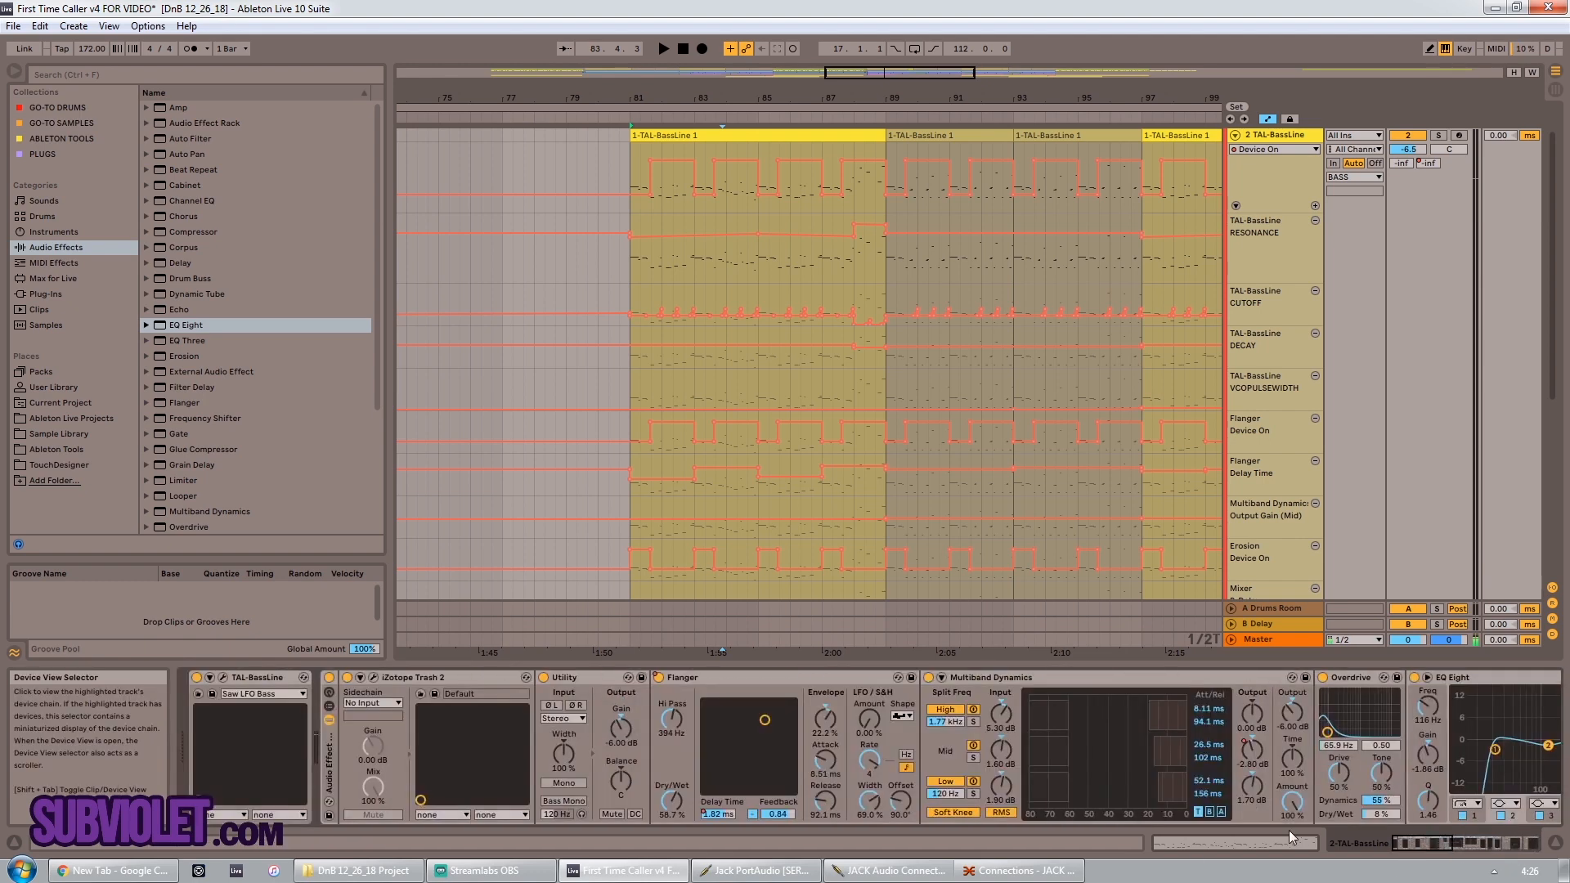
mouse_move(1415, 845)
left_mouse_down()
mouse_move(1490, 846)
mouse_move(1412, 844)
left_mouse_up()
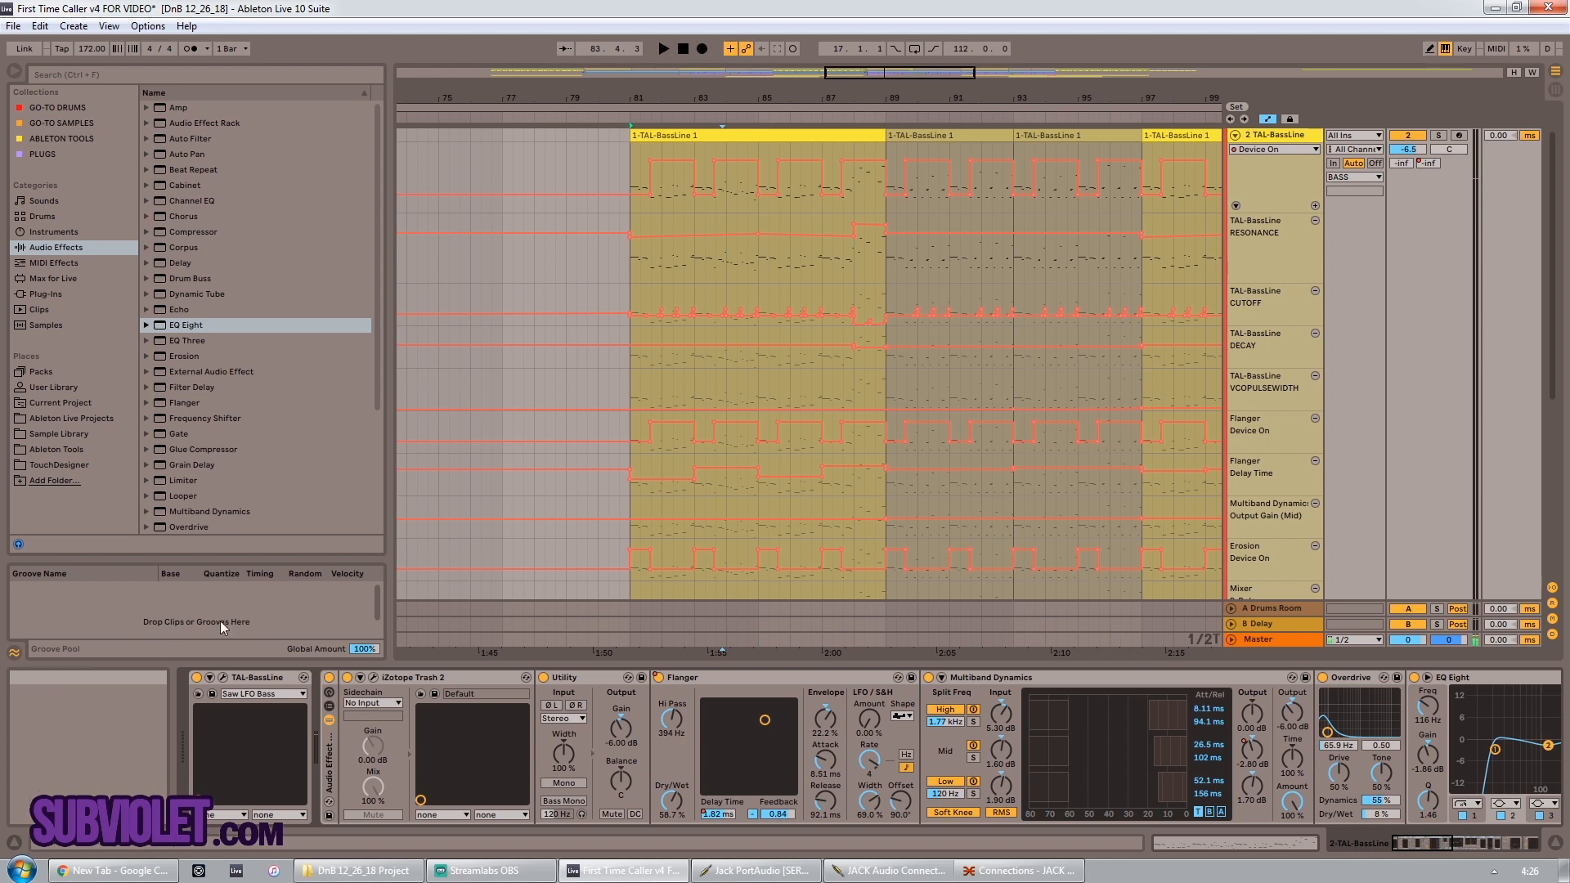
left_click(331, 683)
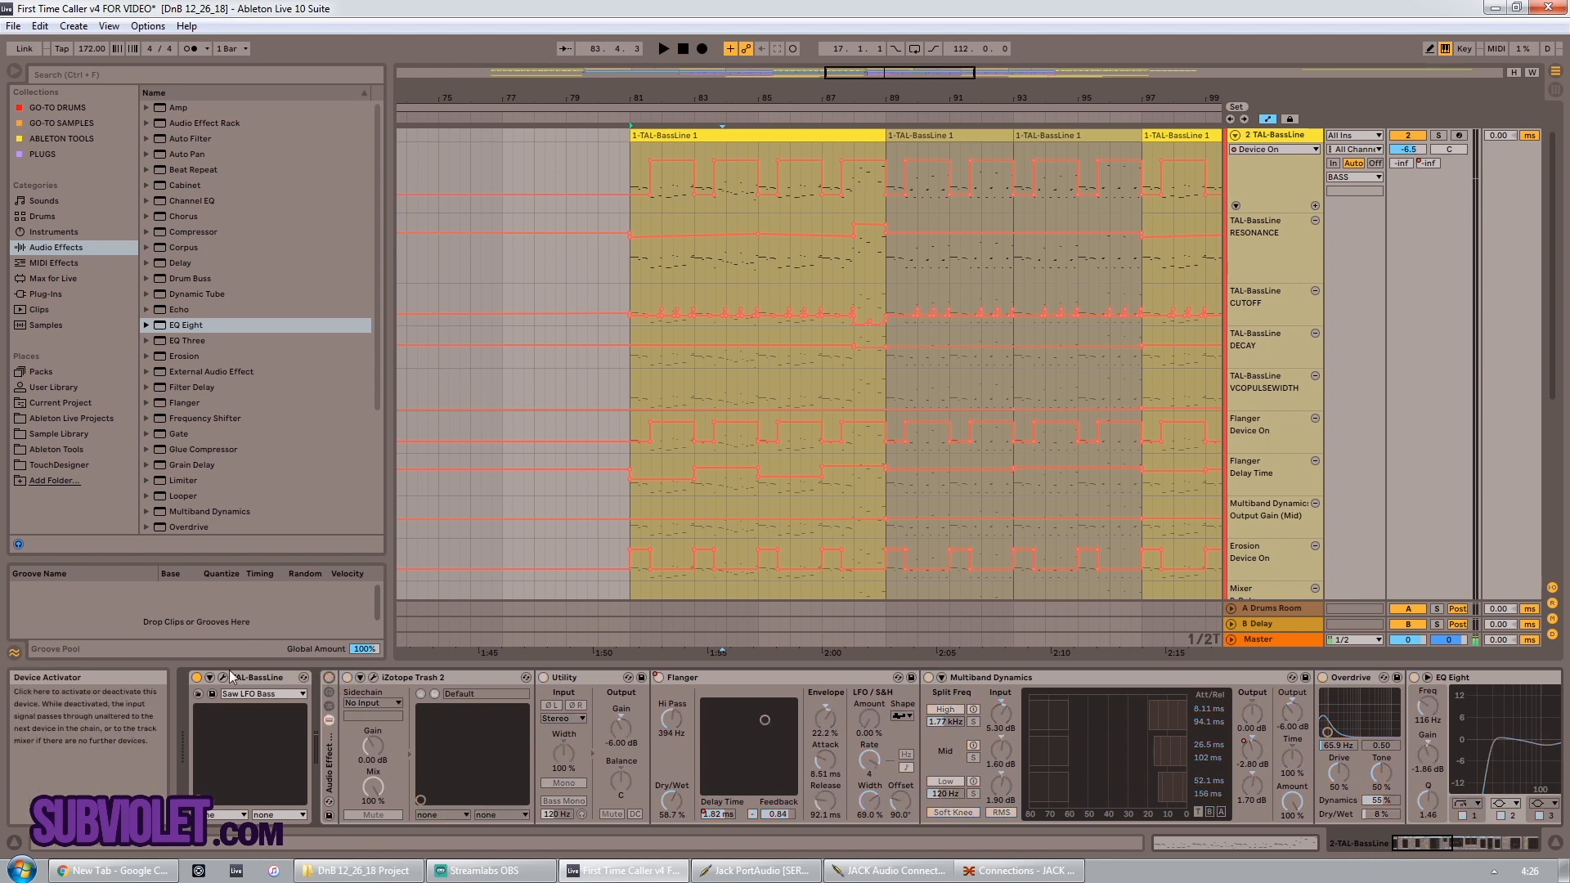
Step: Open the TAL-BassLine synth window and audition the track soloed with the effect rack bypassed
left_click(224, 677)
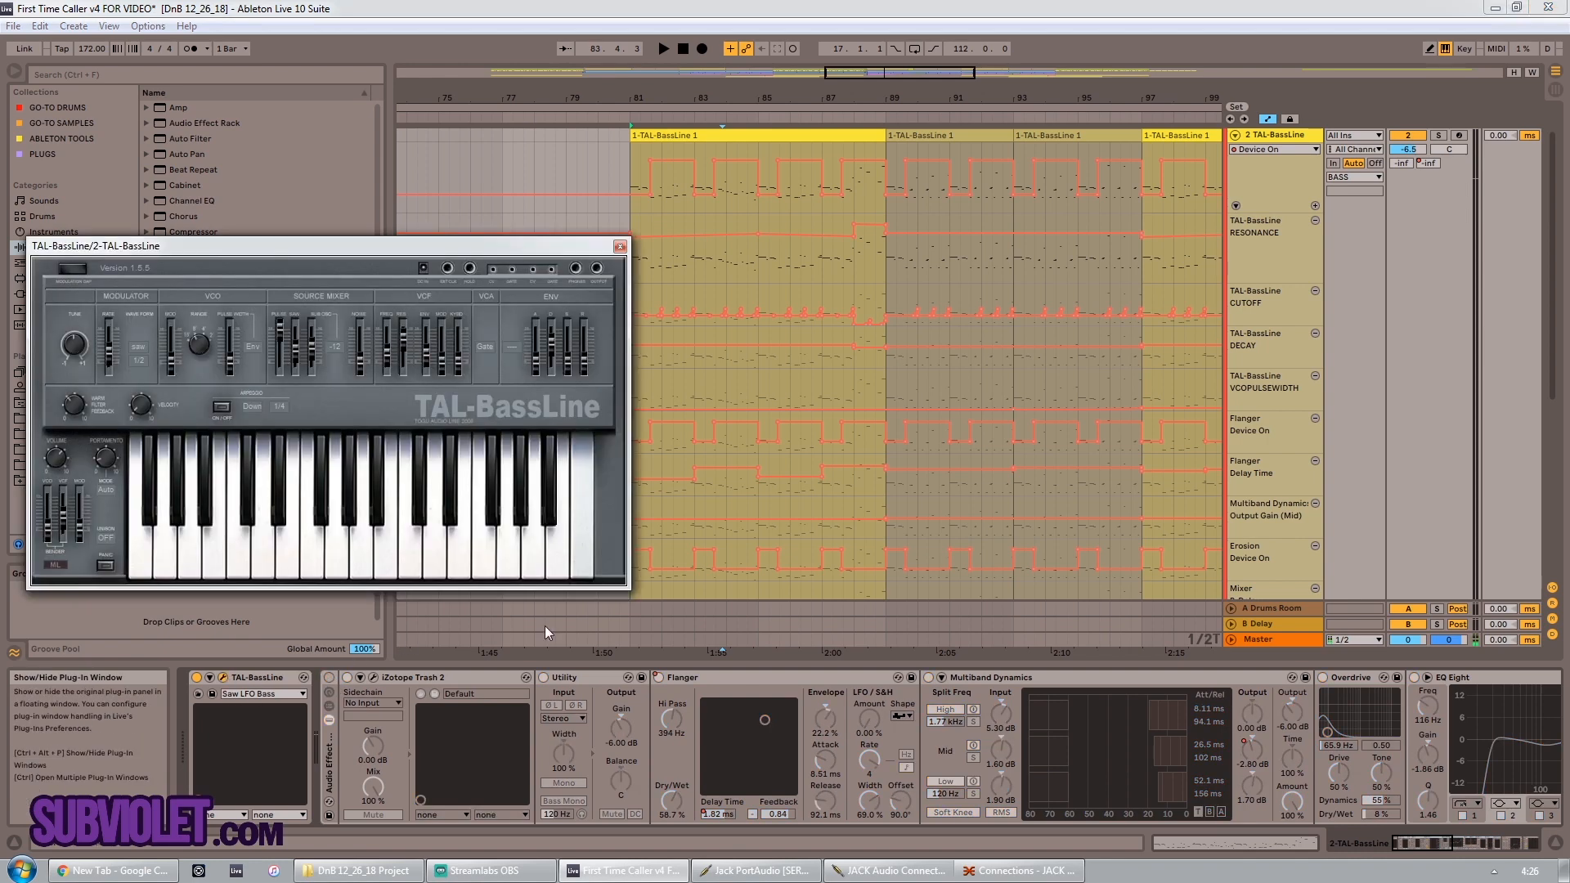
left_click(1438, 135)
key("space")
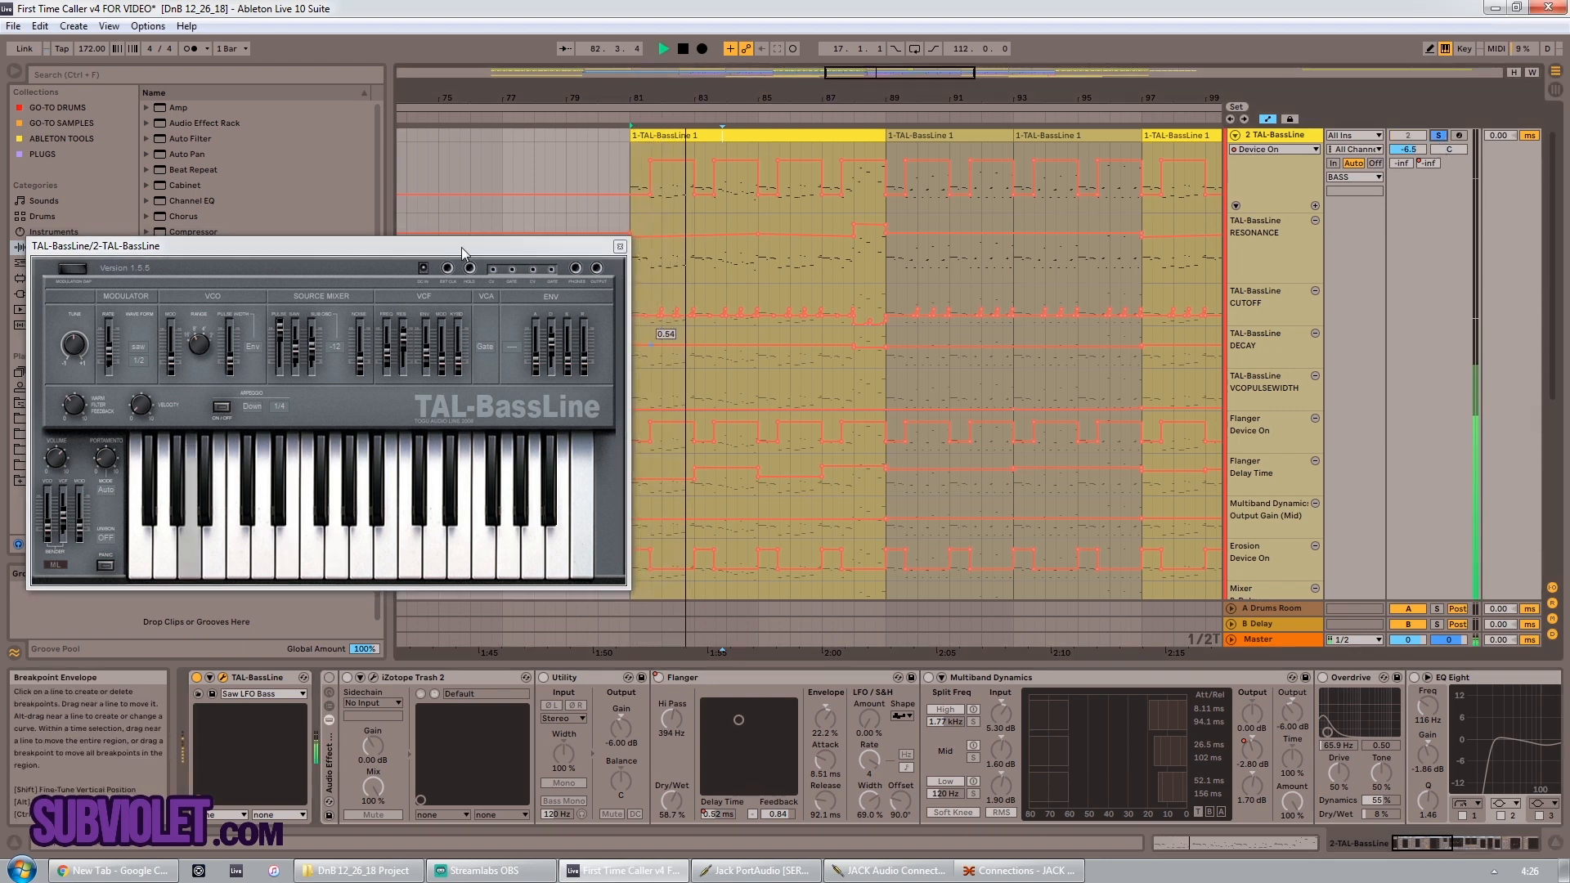
left_click_drag(461, 246, 620, 235)
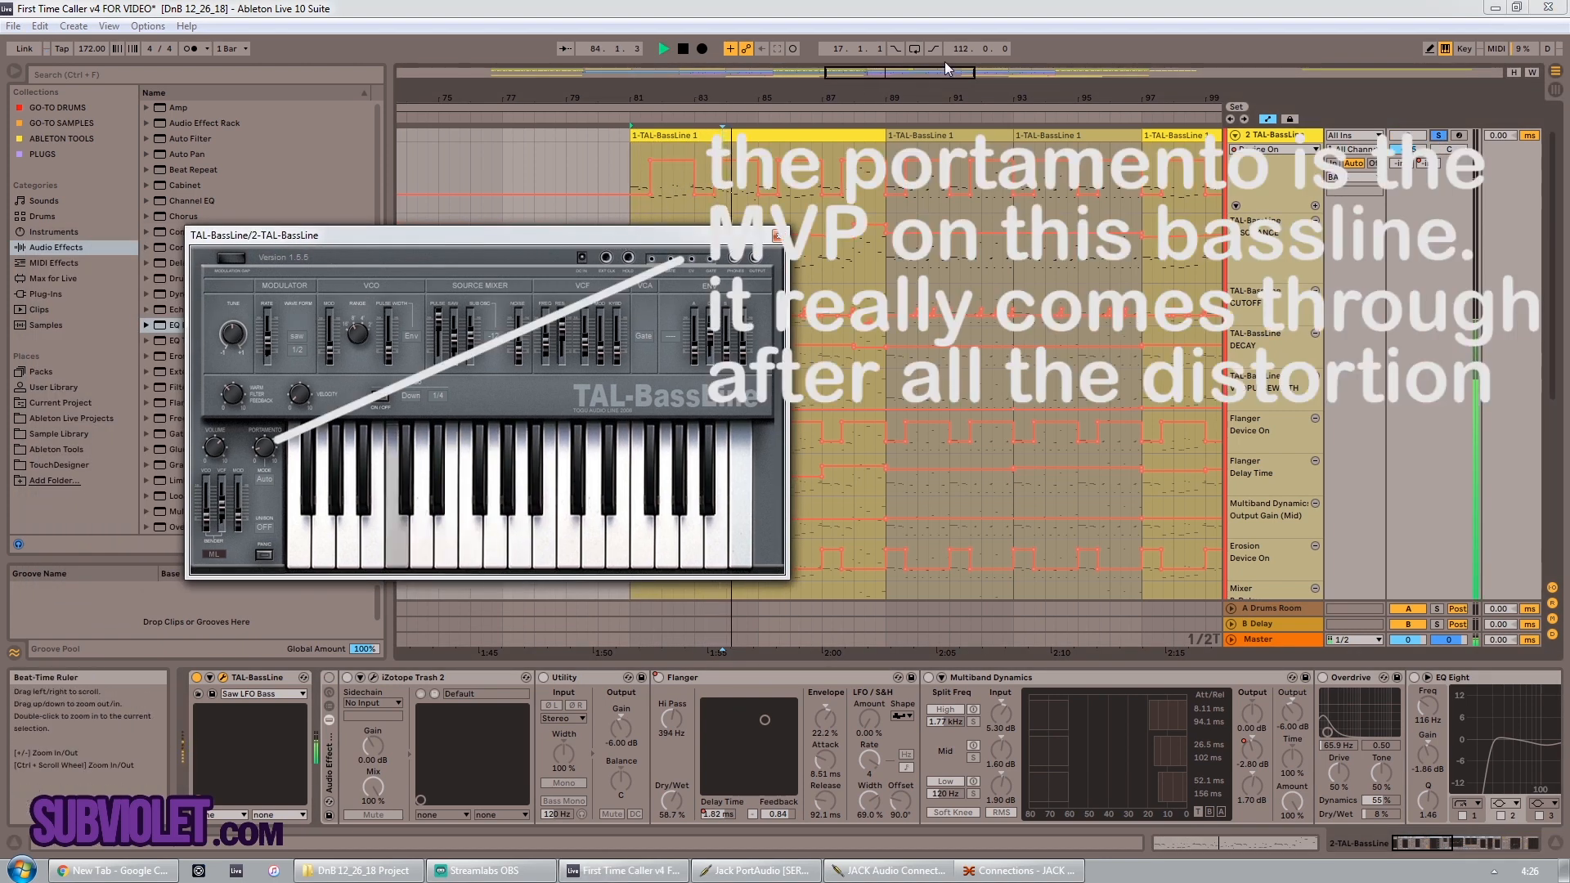
left_click_drag(938, 77, 936, 75)
left_click(799, 135)
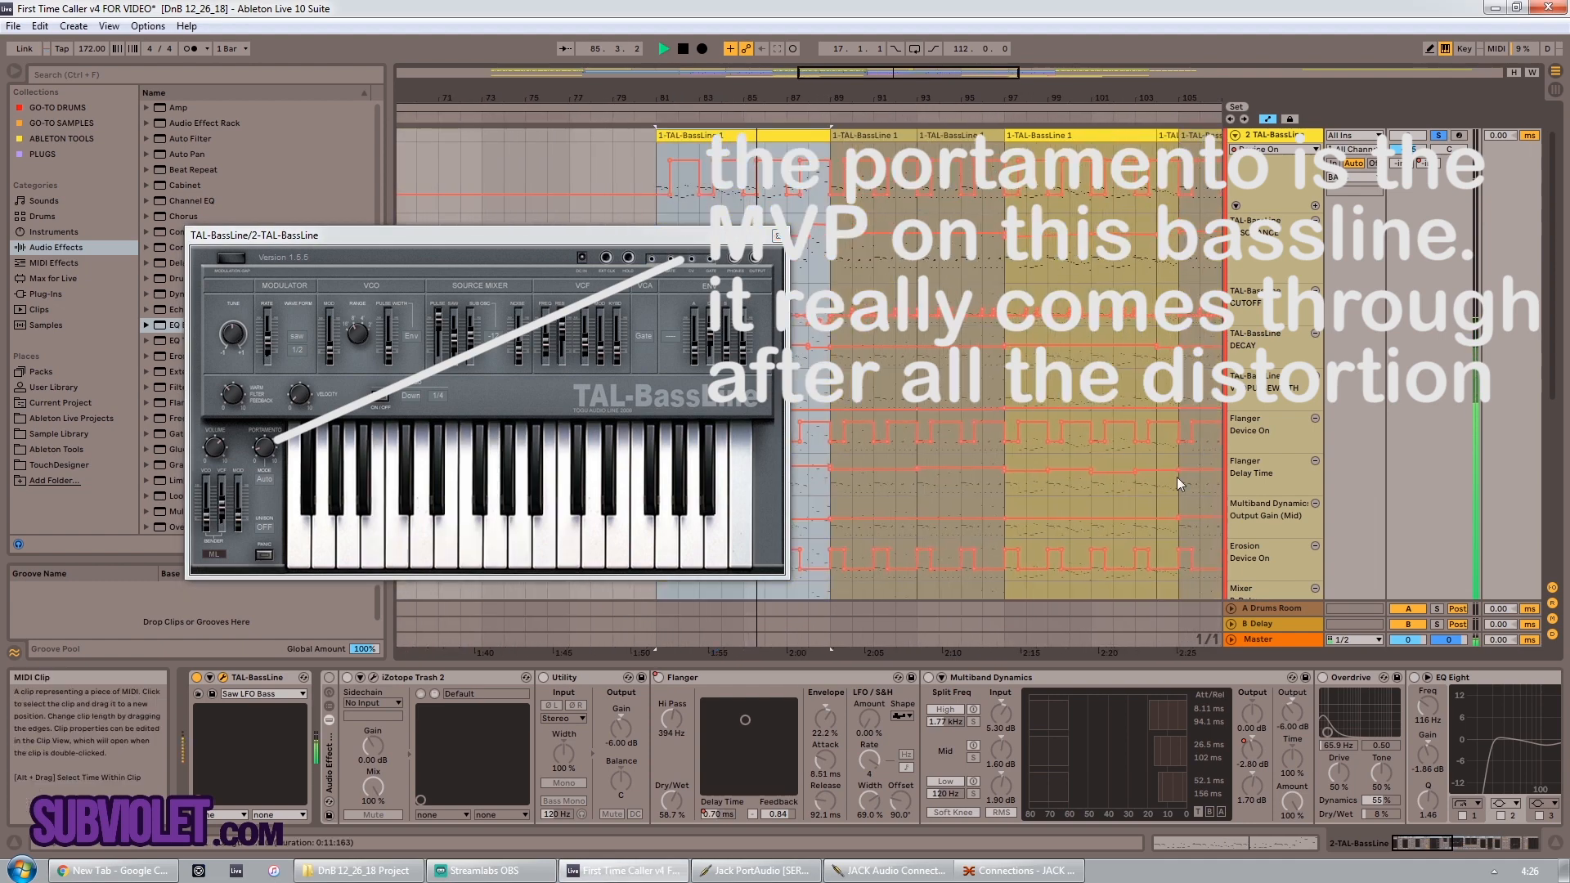
left_click(1242, 842)
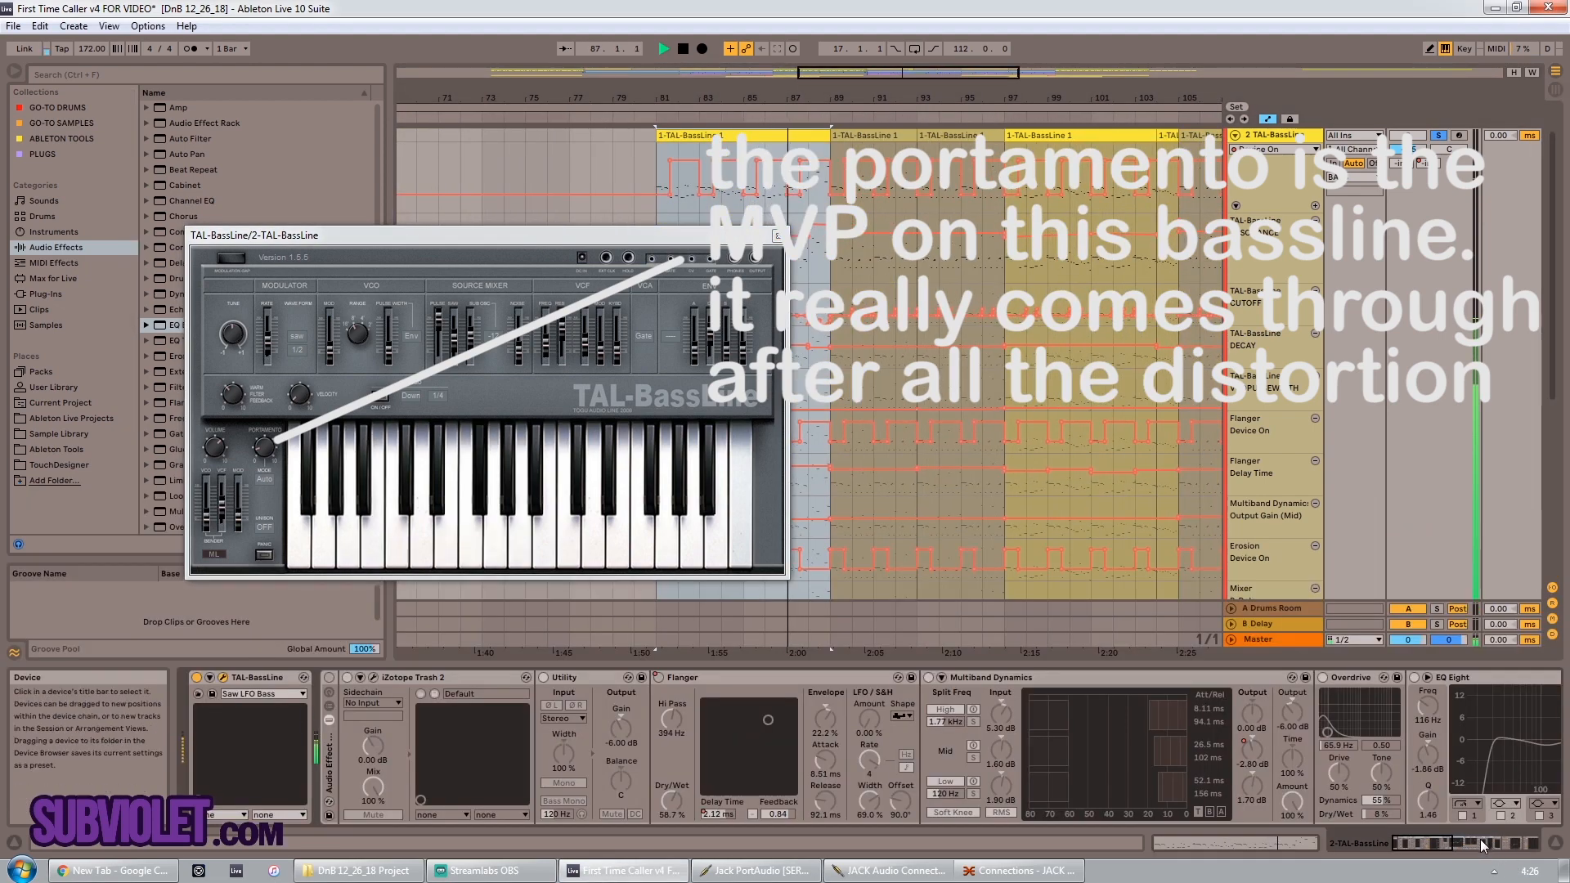
left_click(1482, 845)
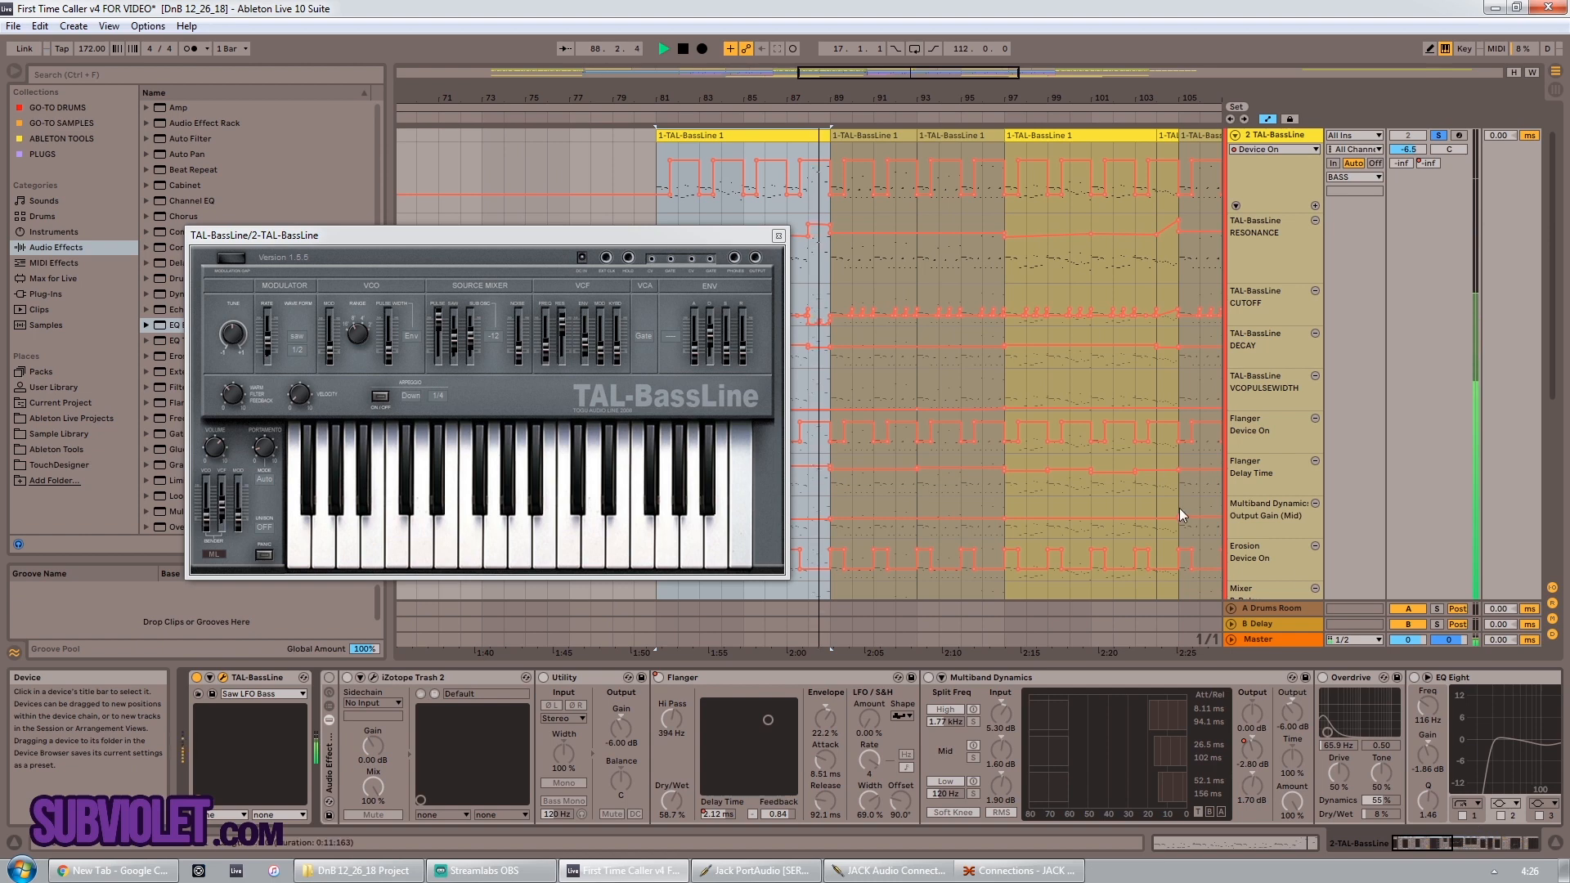
key("space")
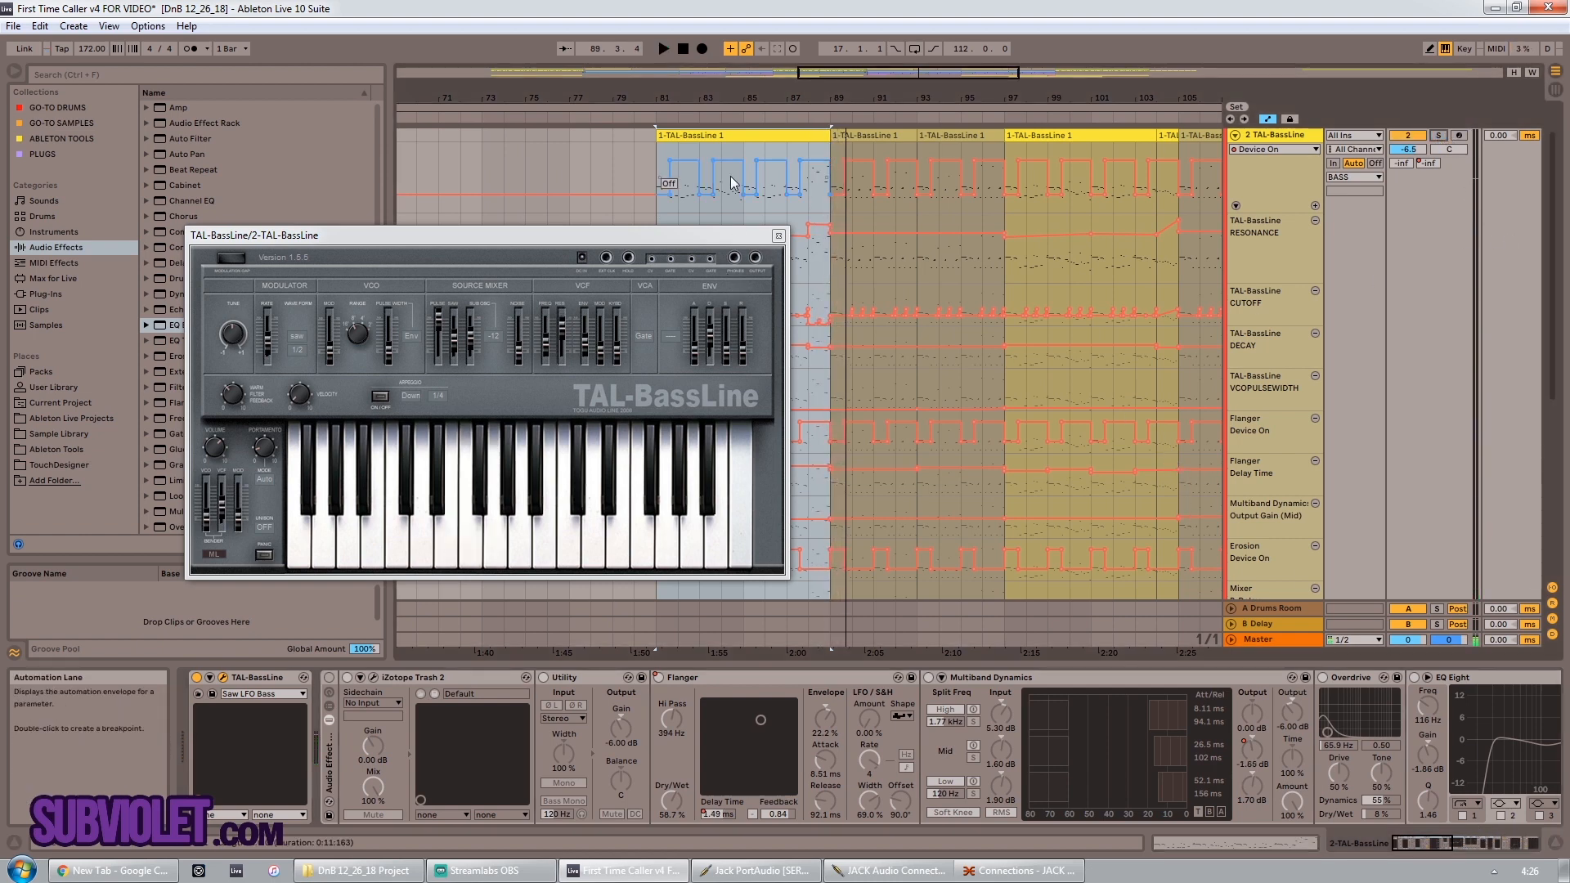
Step: Audition the TAL-BassLine clip starting at bar 89 with the track soloed, and unsolo the track
left_click_drag(928, 73, 981, 73)
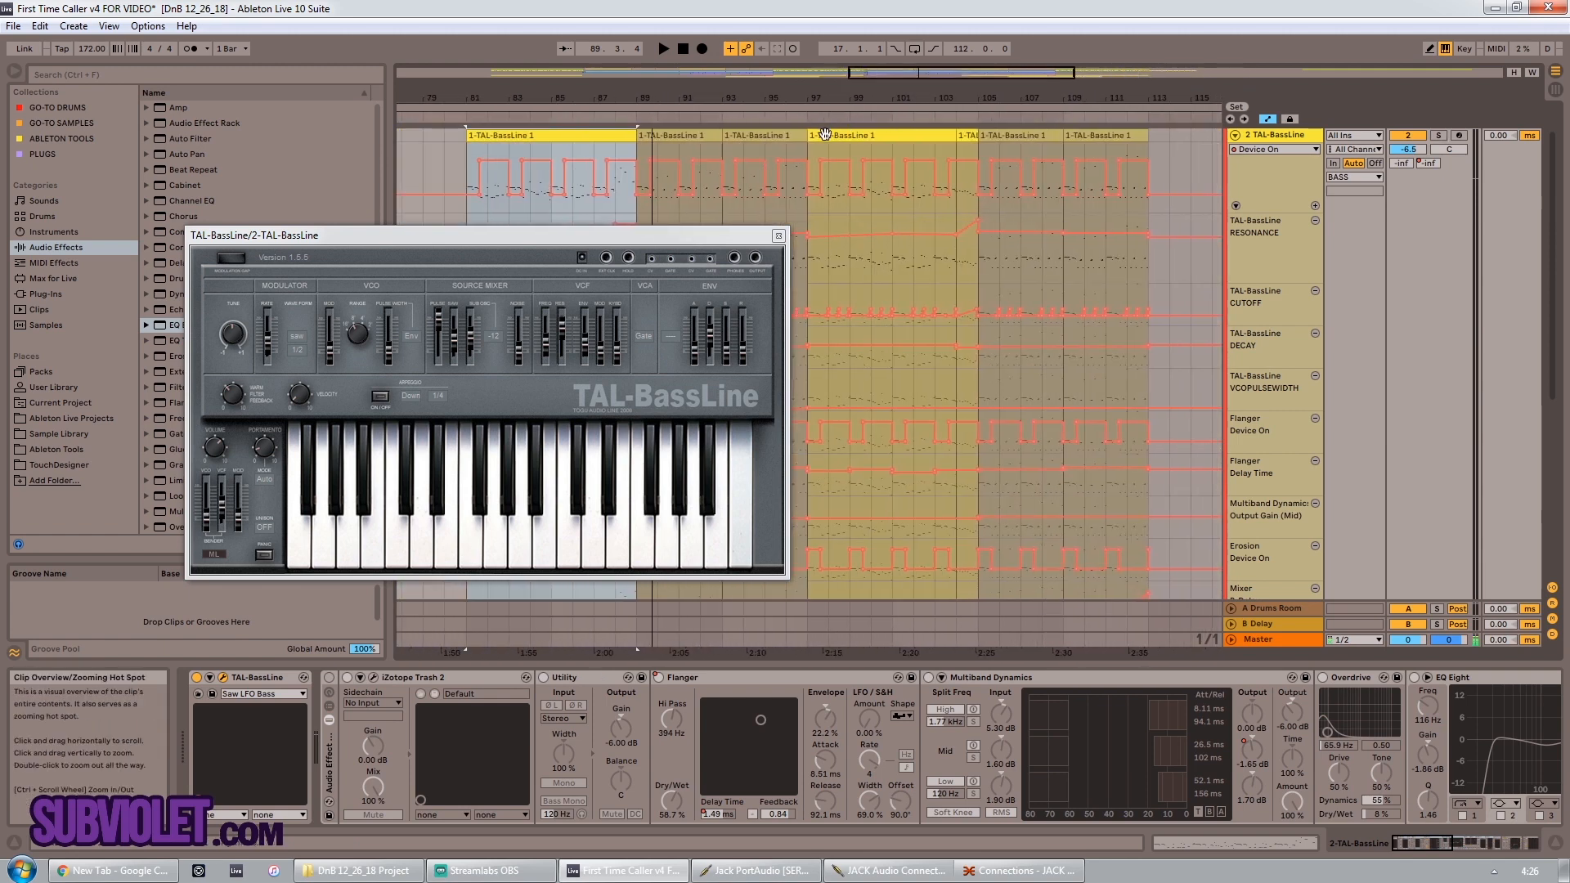
left_click(699, 133)
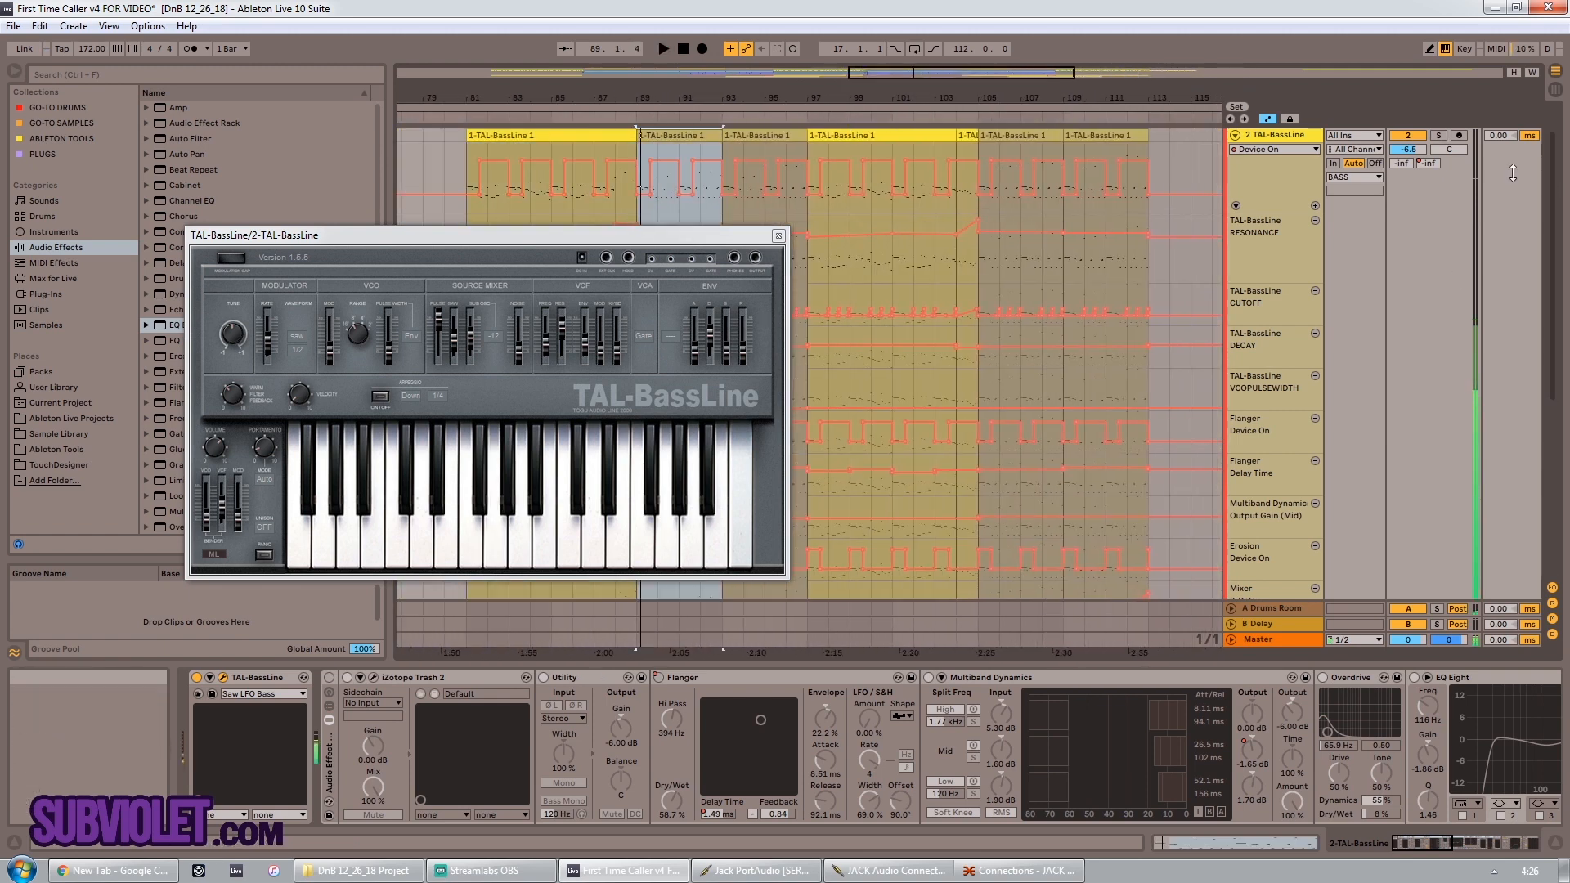
left_click(1438, 136)
key("space")
left_click(1422, 136)
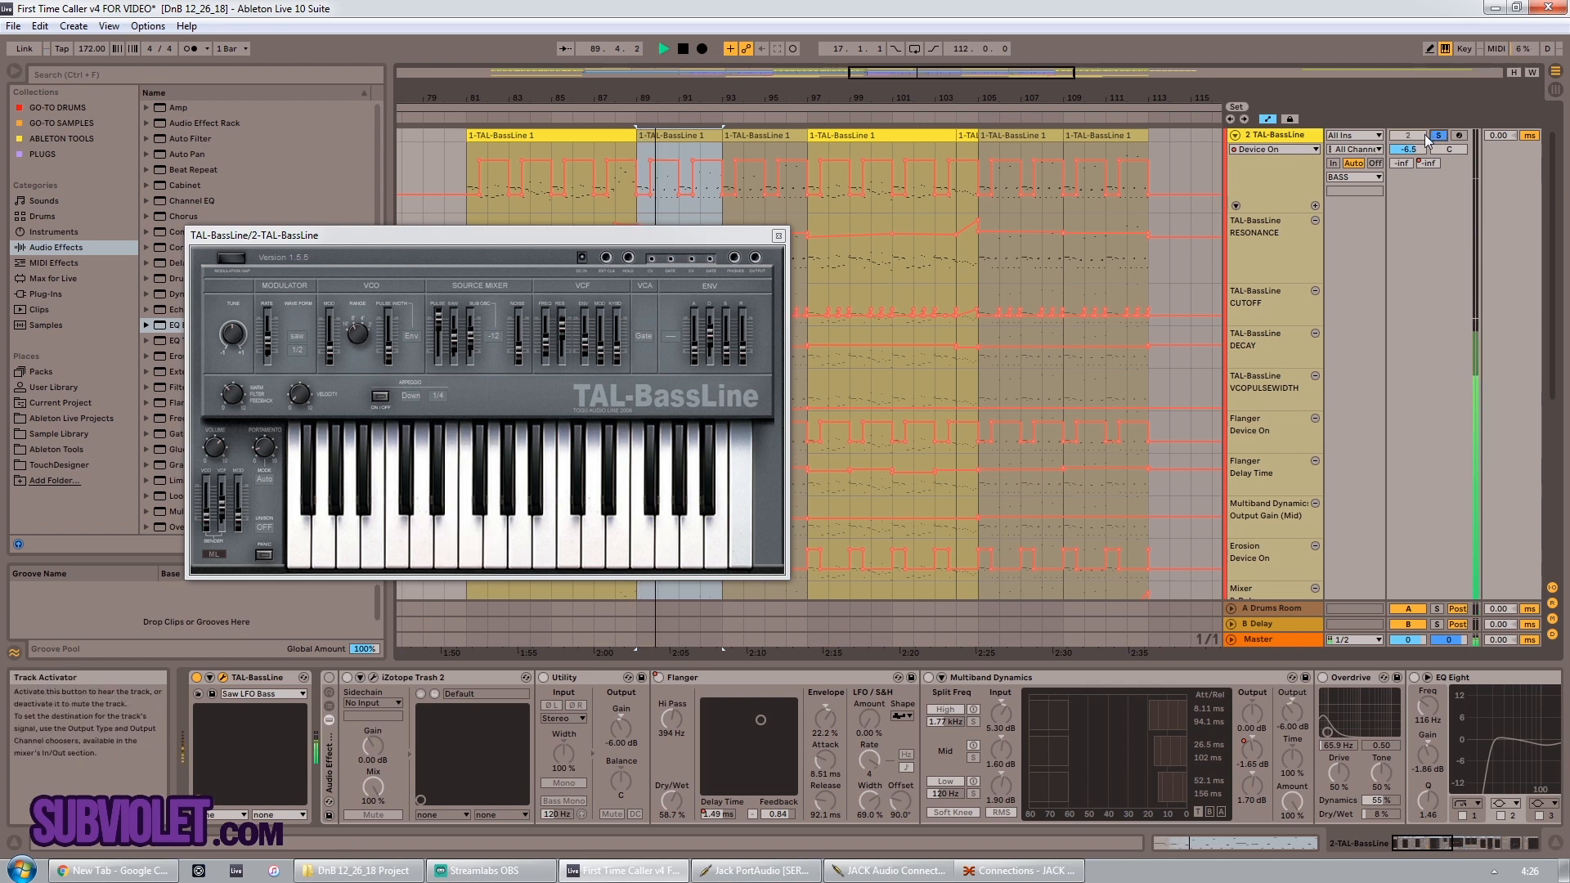
left_click(1437, 137)
key("space")
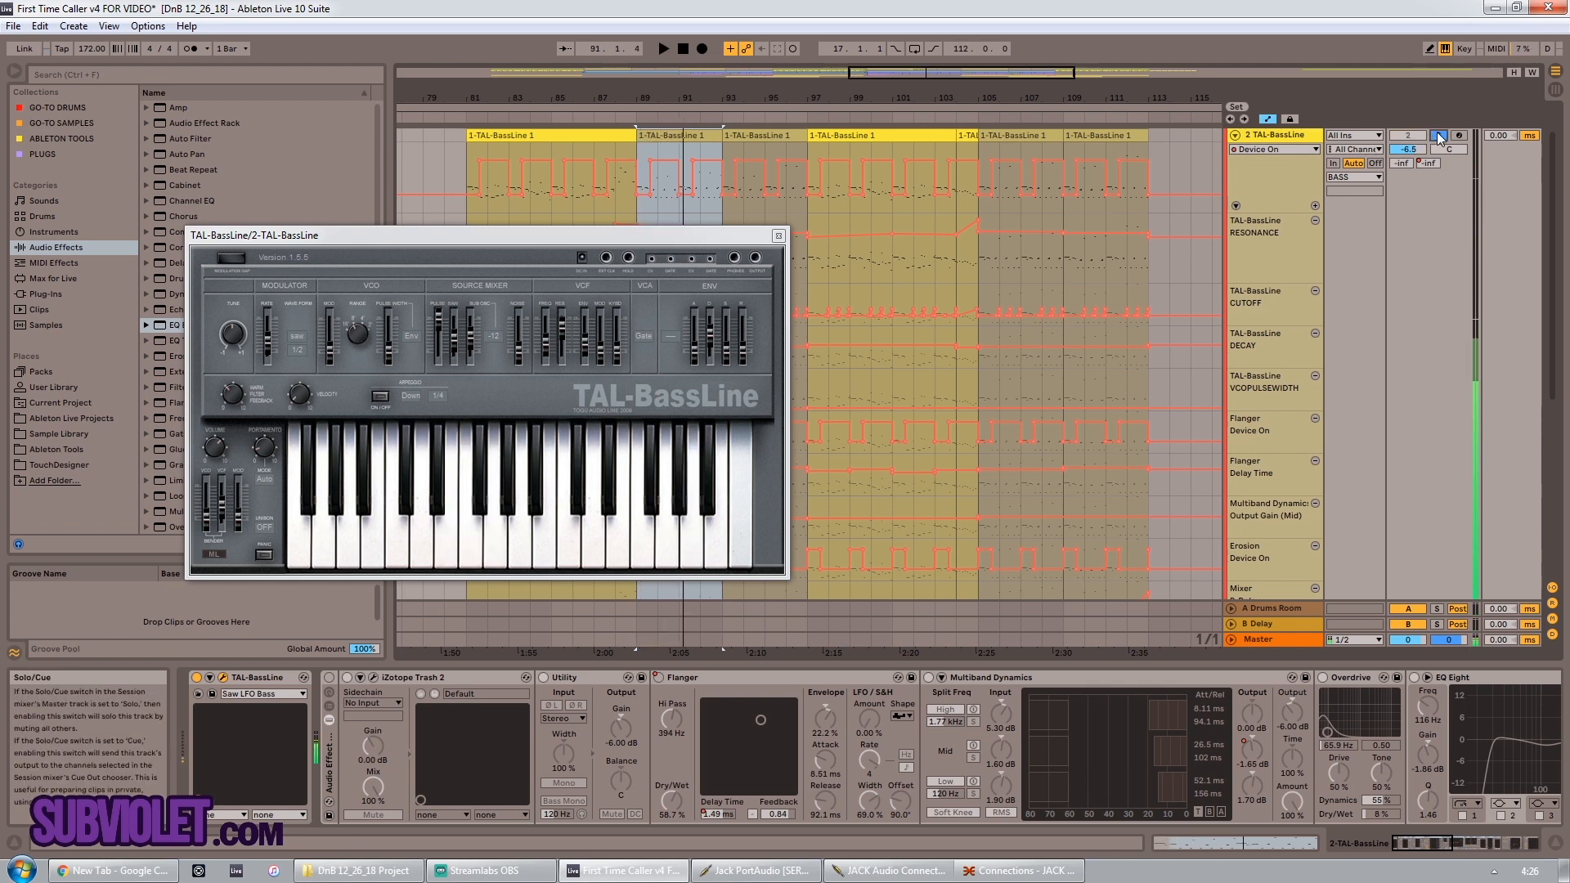
Step: Show the MIDI notes of the bar 89 TAL-BassLine clip and mark the extent of its four-bar pattern
key("shift+Tab")
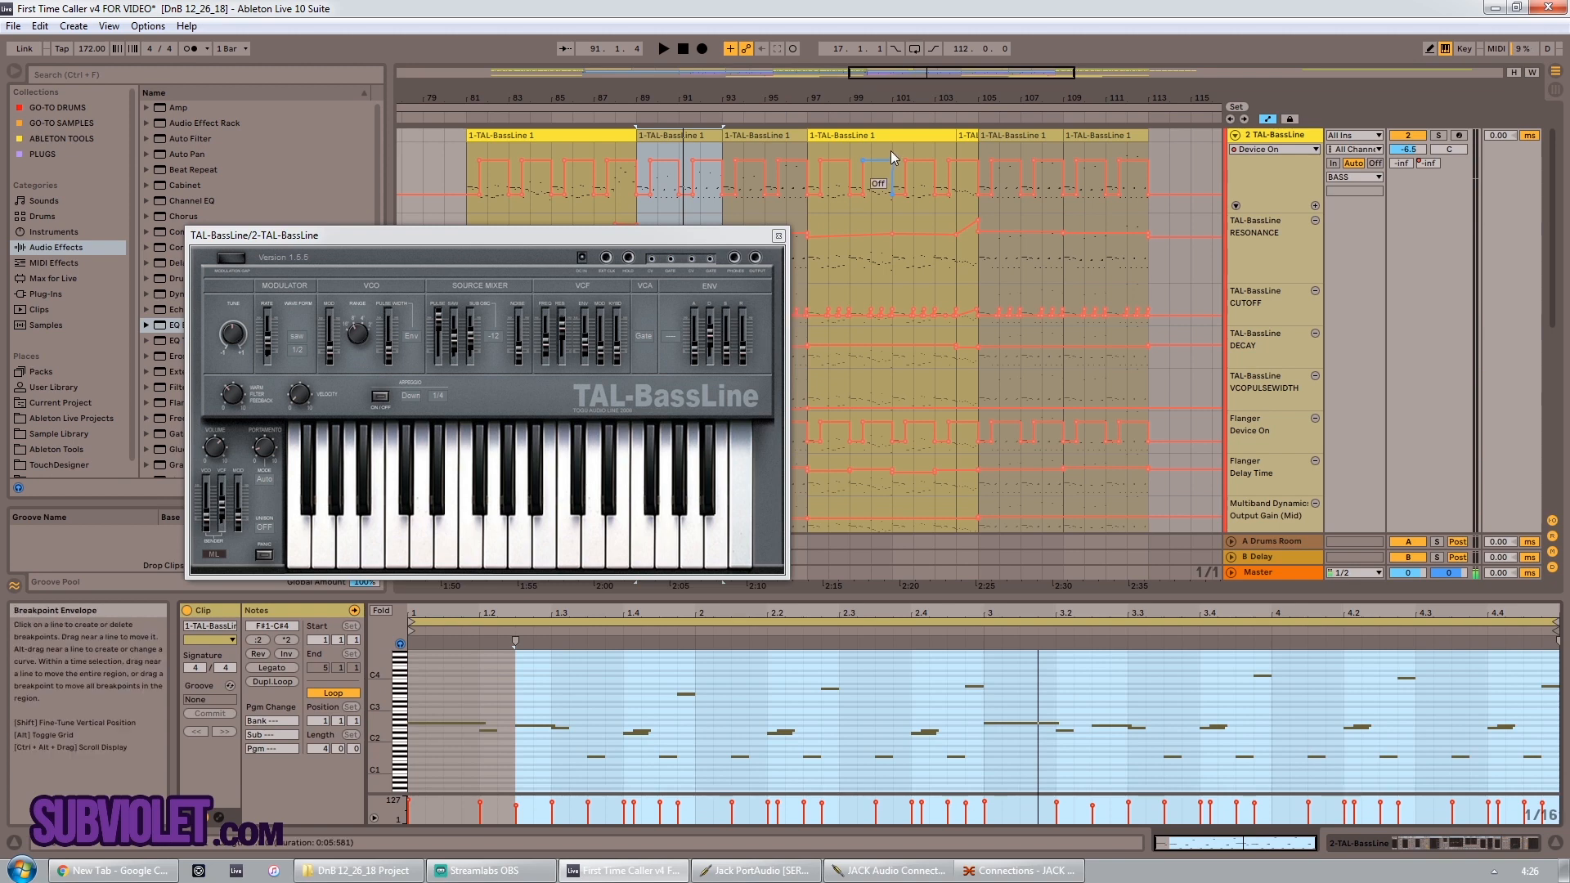
left_click_drag(905, 71, 900, 54)
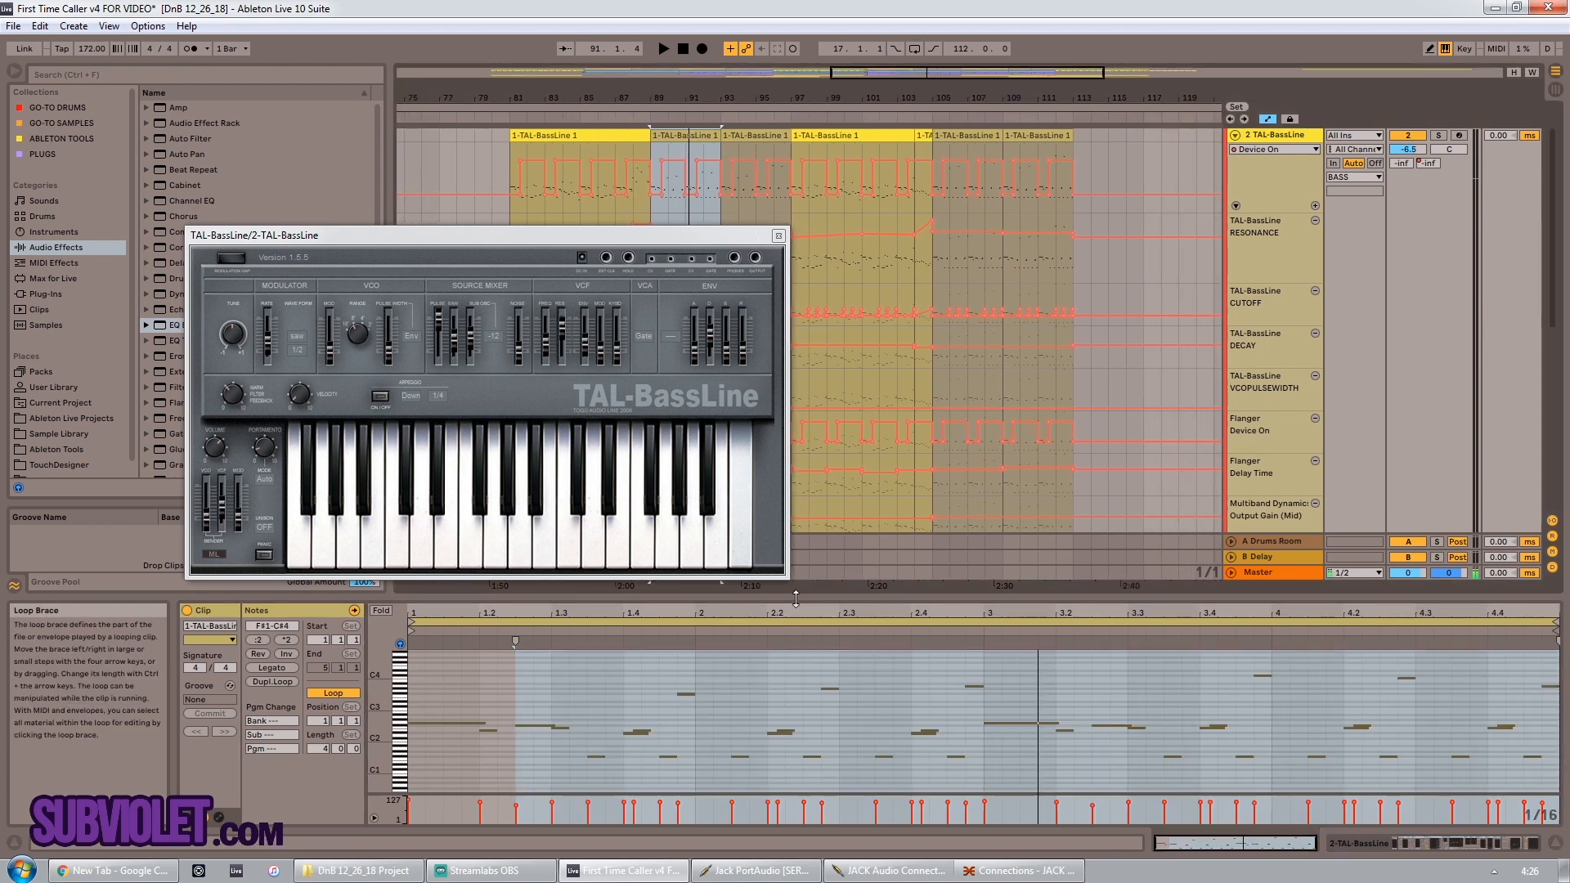
left_click_drag(798, 613, 798, 610)
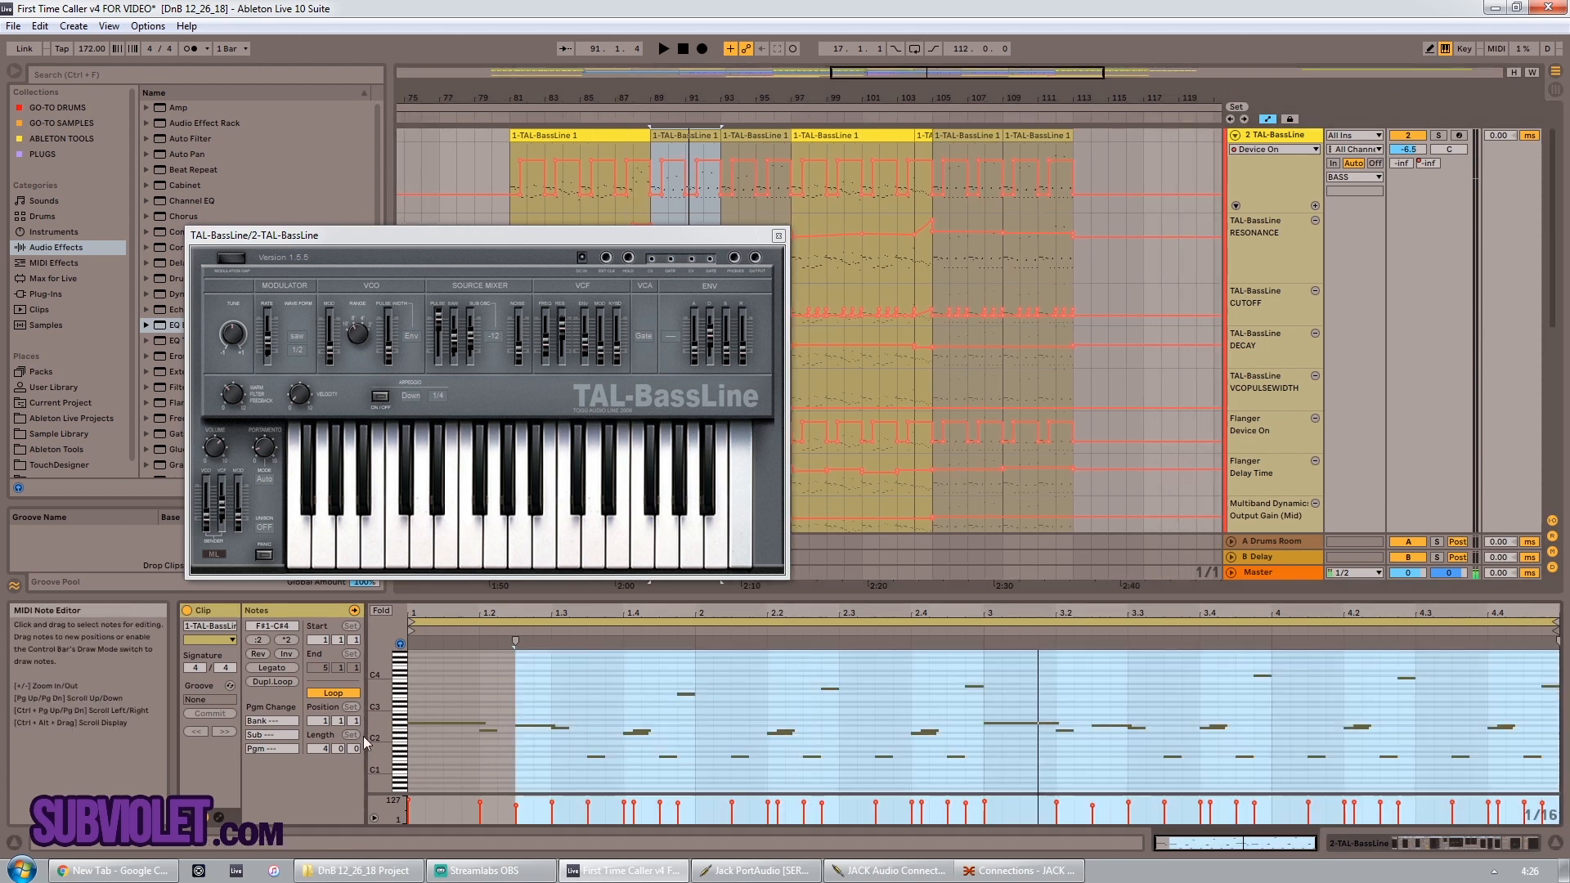
left_click(427, 719)
left_click_drag(429, 719, 1529, 766)
left_click(441, 725)
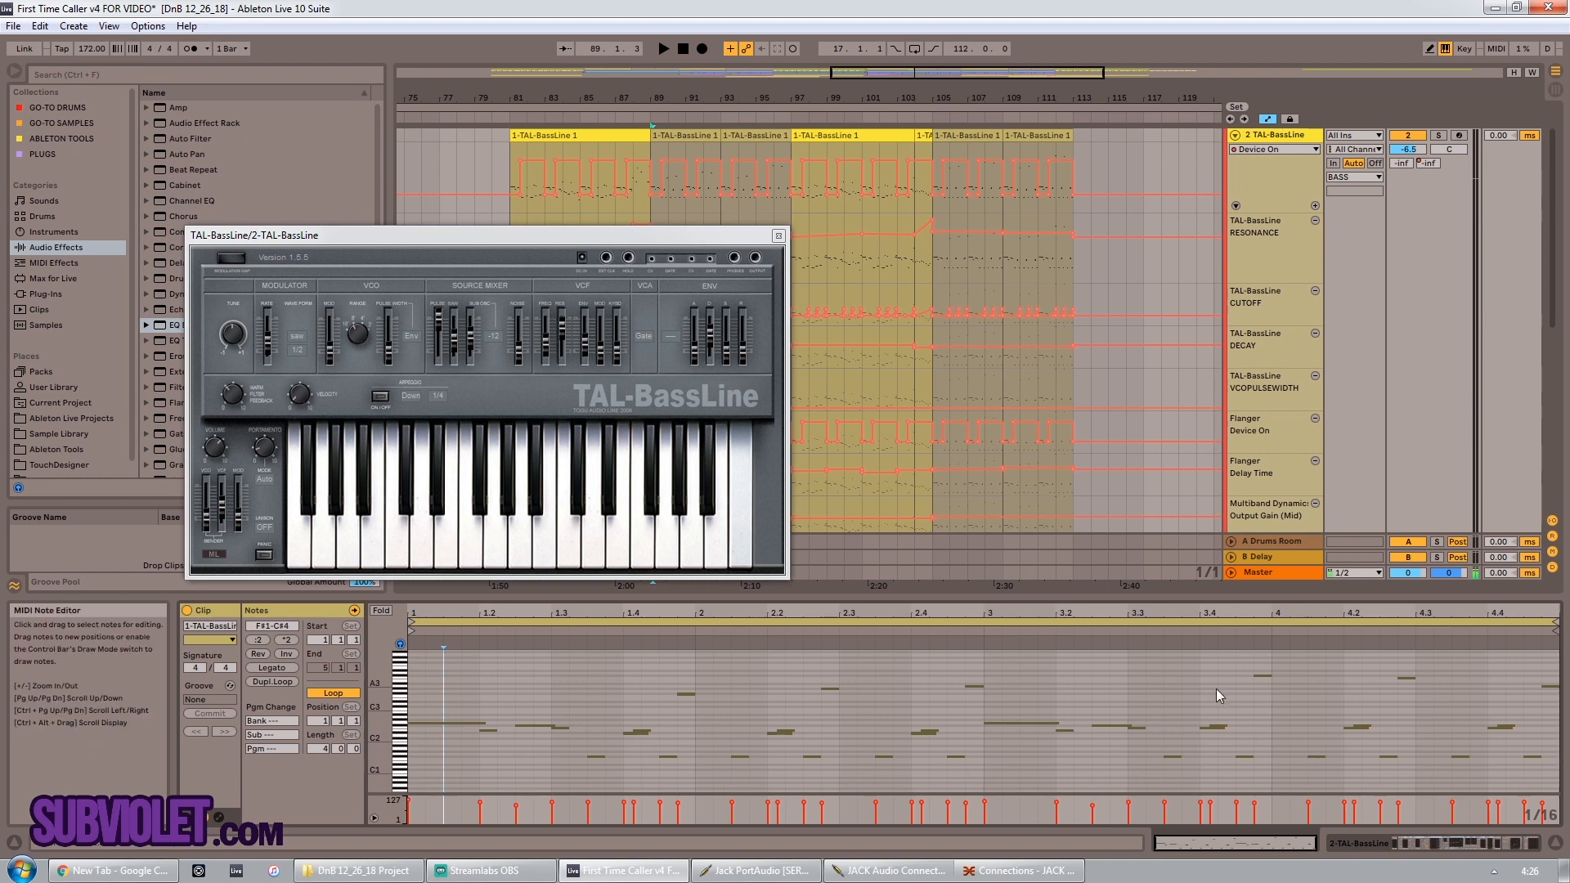
Step: Point out the high accent notes in the bar 89 clip by selecting them one after another
left_click_drag(672, 703, 695, 679)
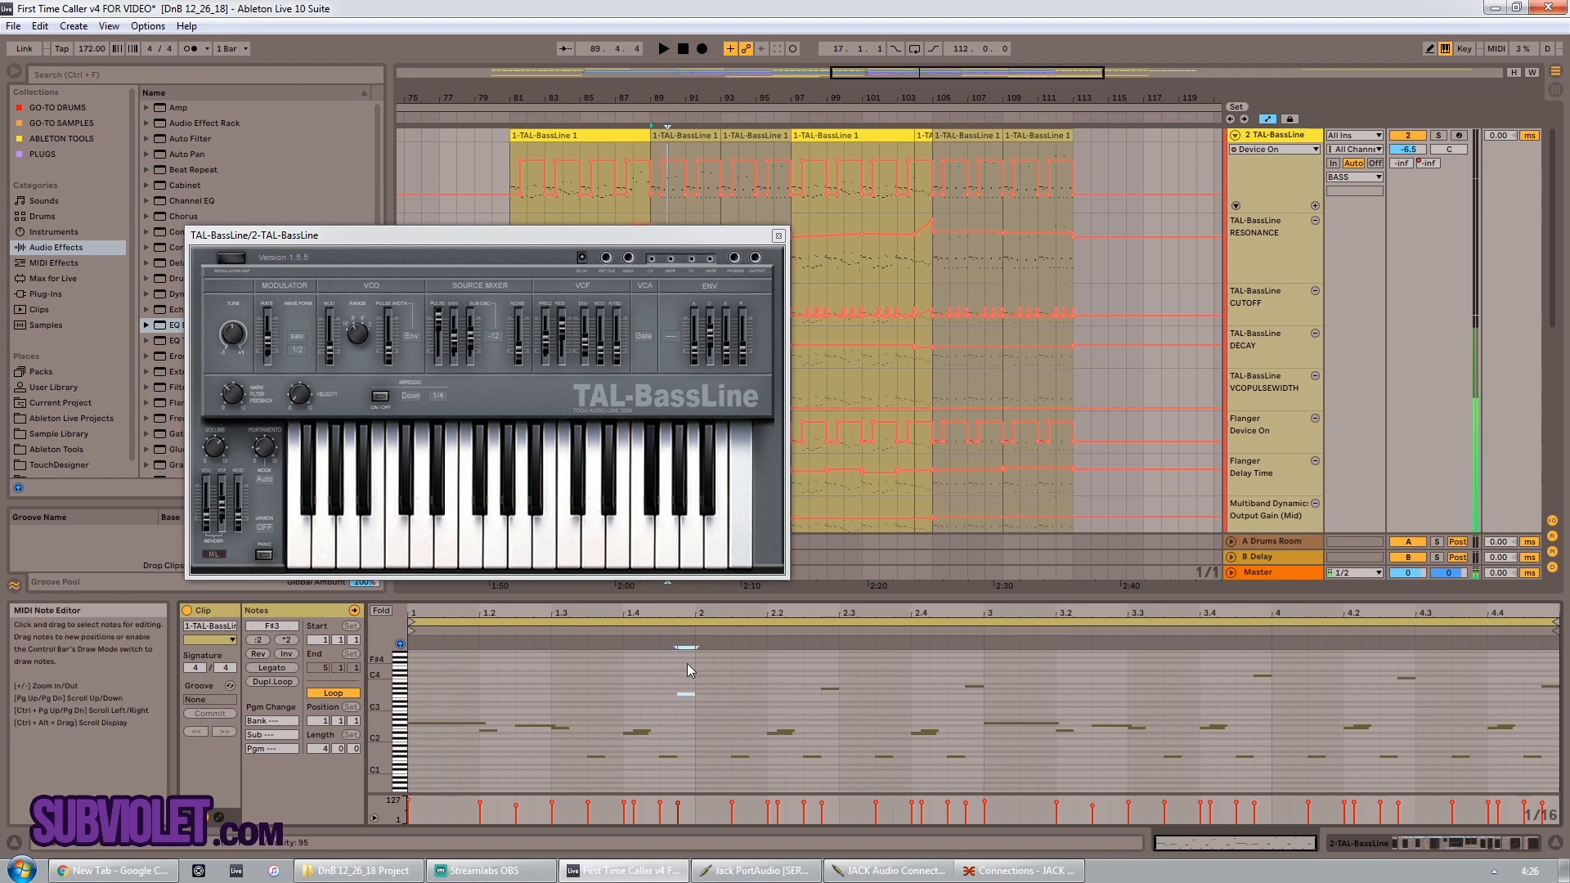
left_click_drag(967, 704, 1011, 674)
left_click_drag(1287, 687, 1212, 664)
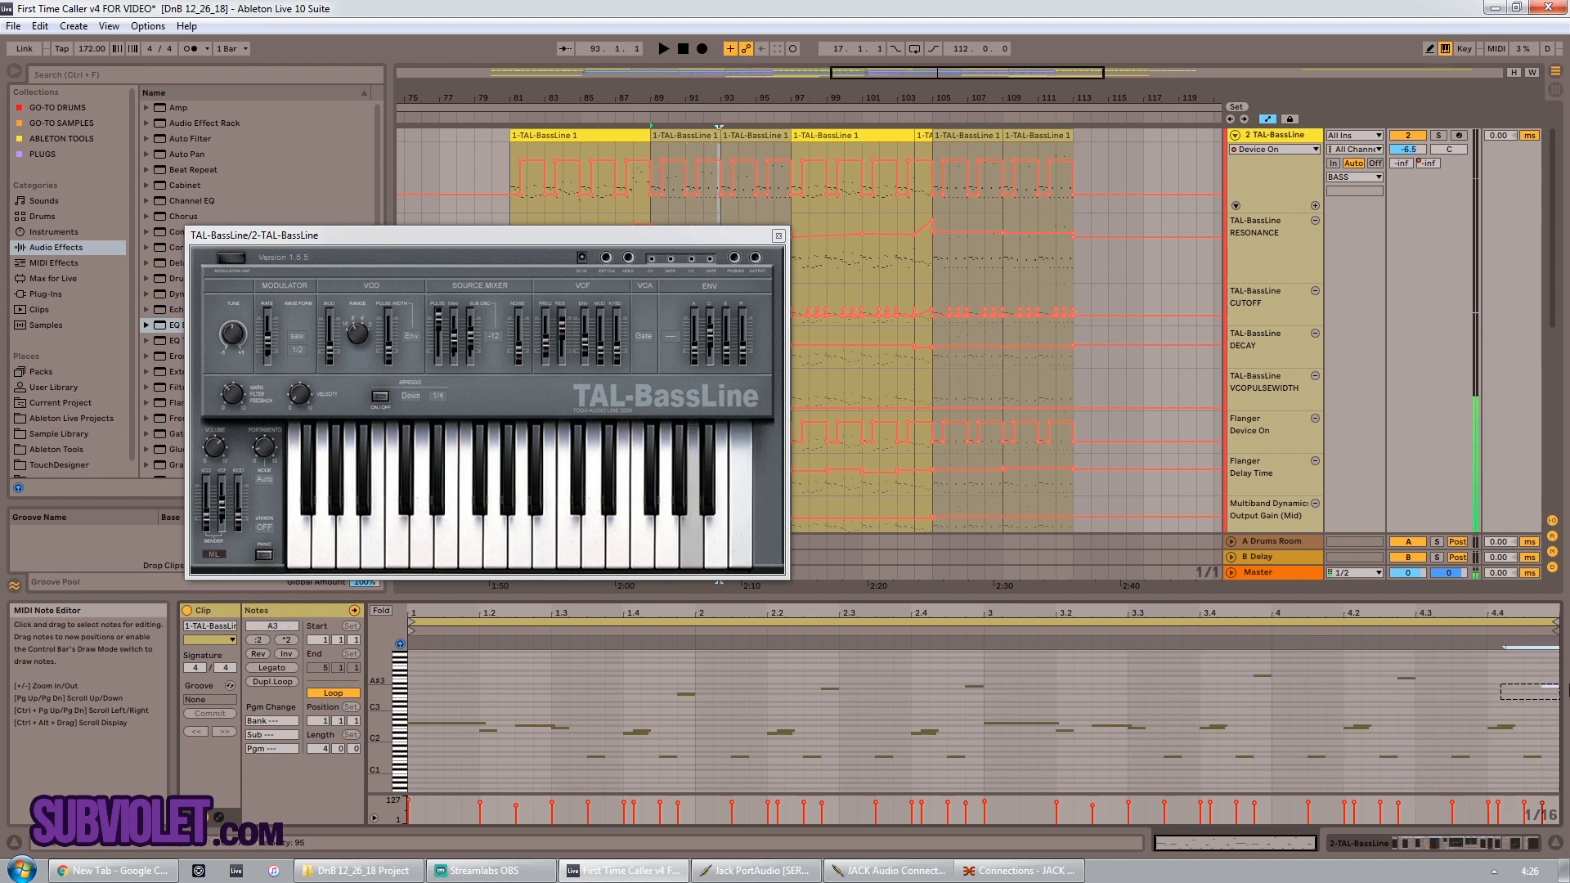
left_click_drag(1558, 679, 1519, 708)
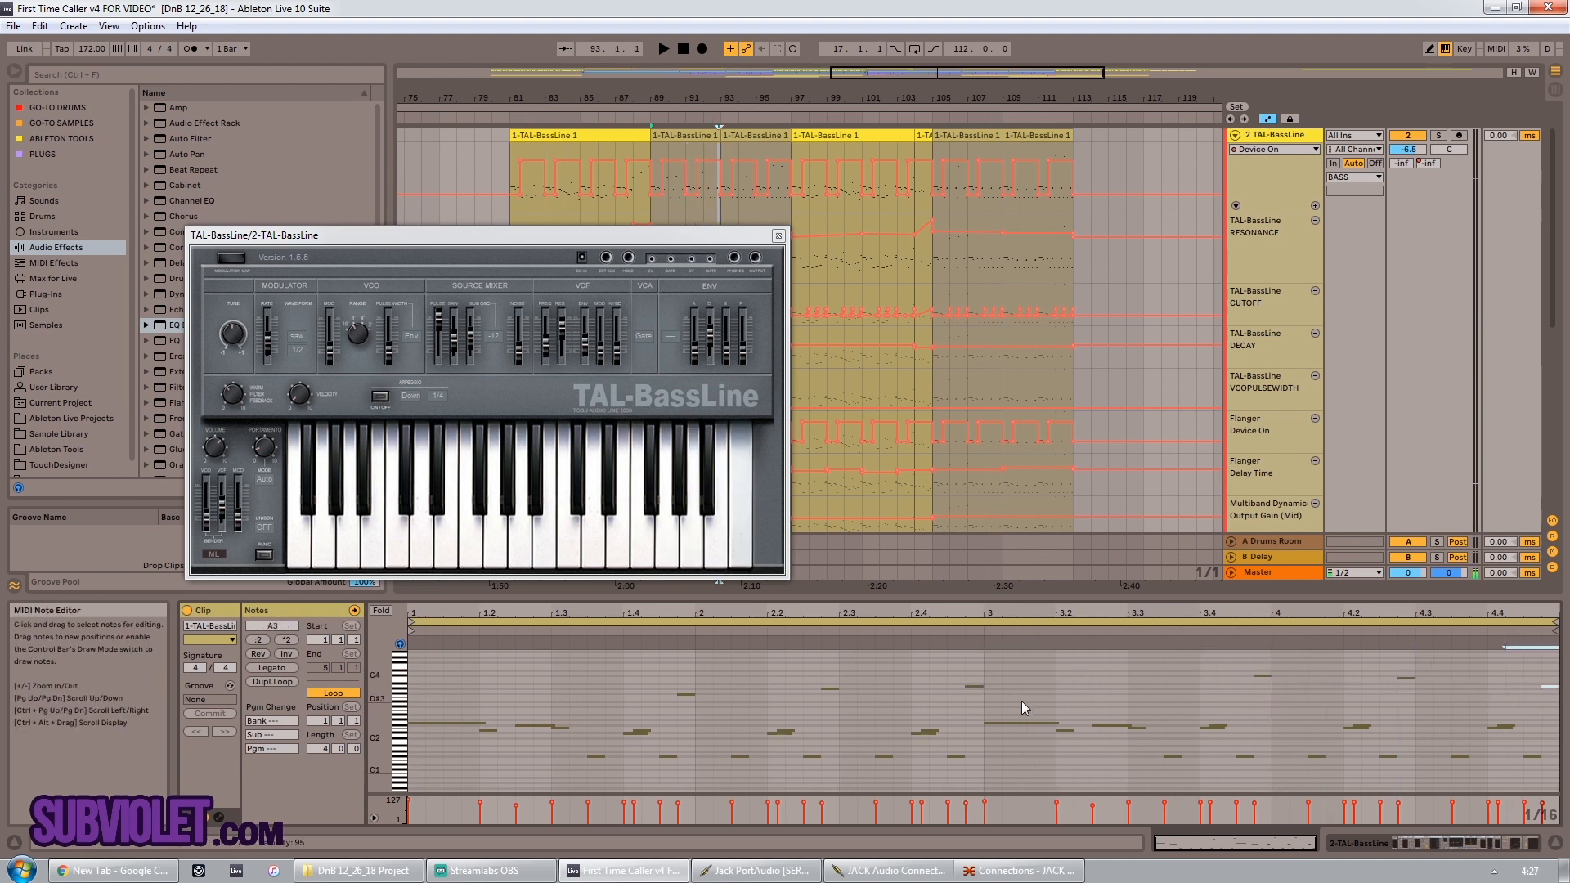
left_click(733, 703)
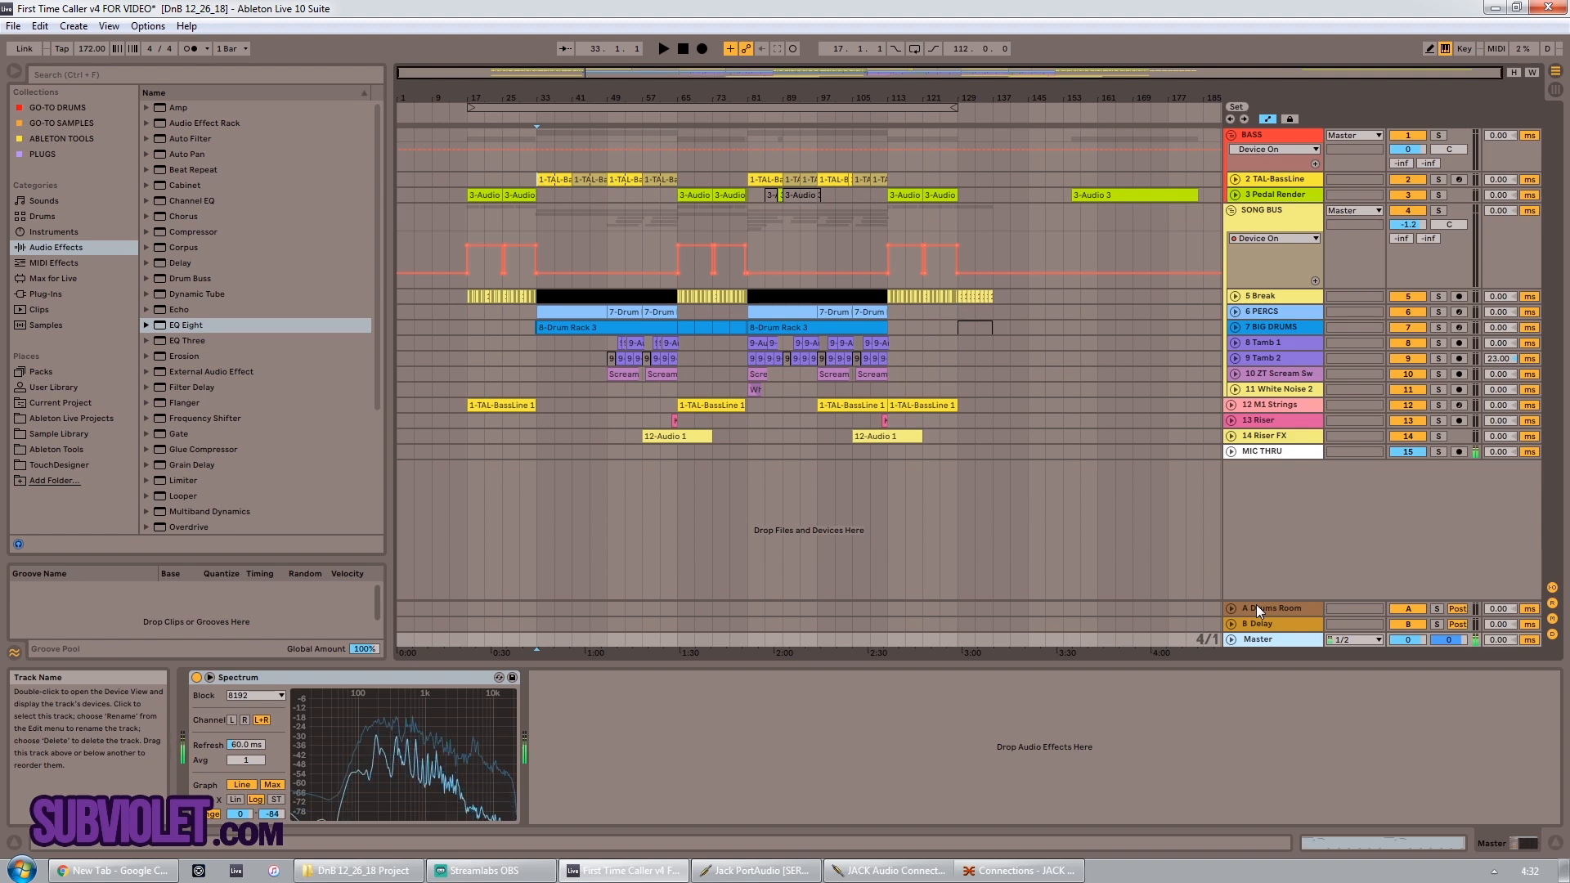
Step: Show the Delay device on the B Delay return track and the arrangement from about bar 69
left_click(1265, 620)
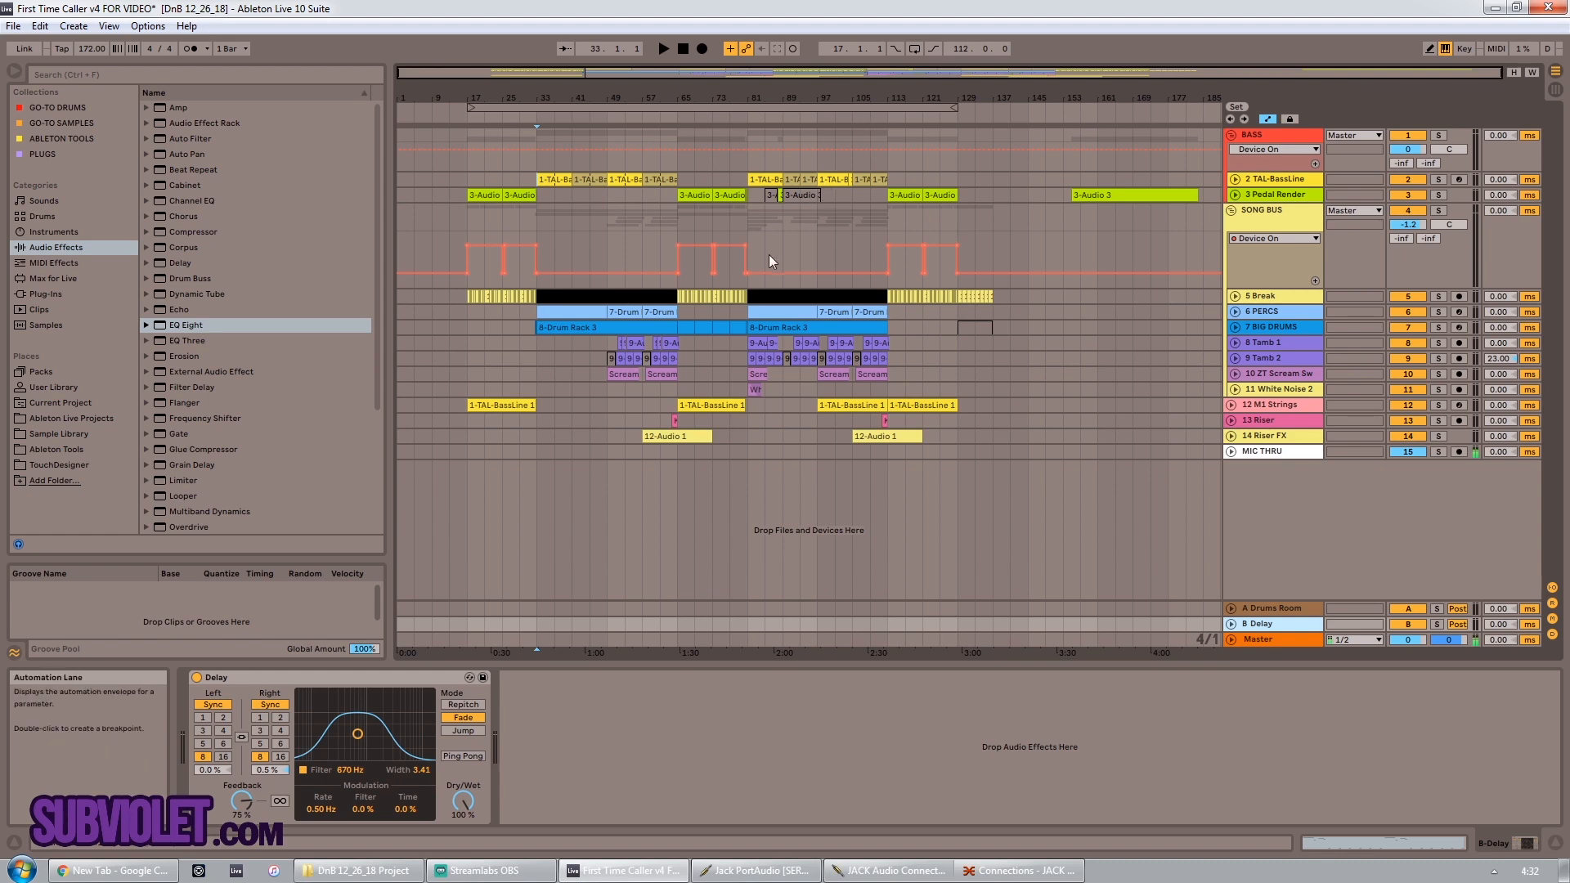
left_click_drag(934, 72, 974, 143)
Step: Search the browser for "first time" and load the matching mastering rack onto the Master track
left_click(1296, 639)
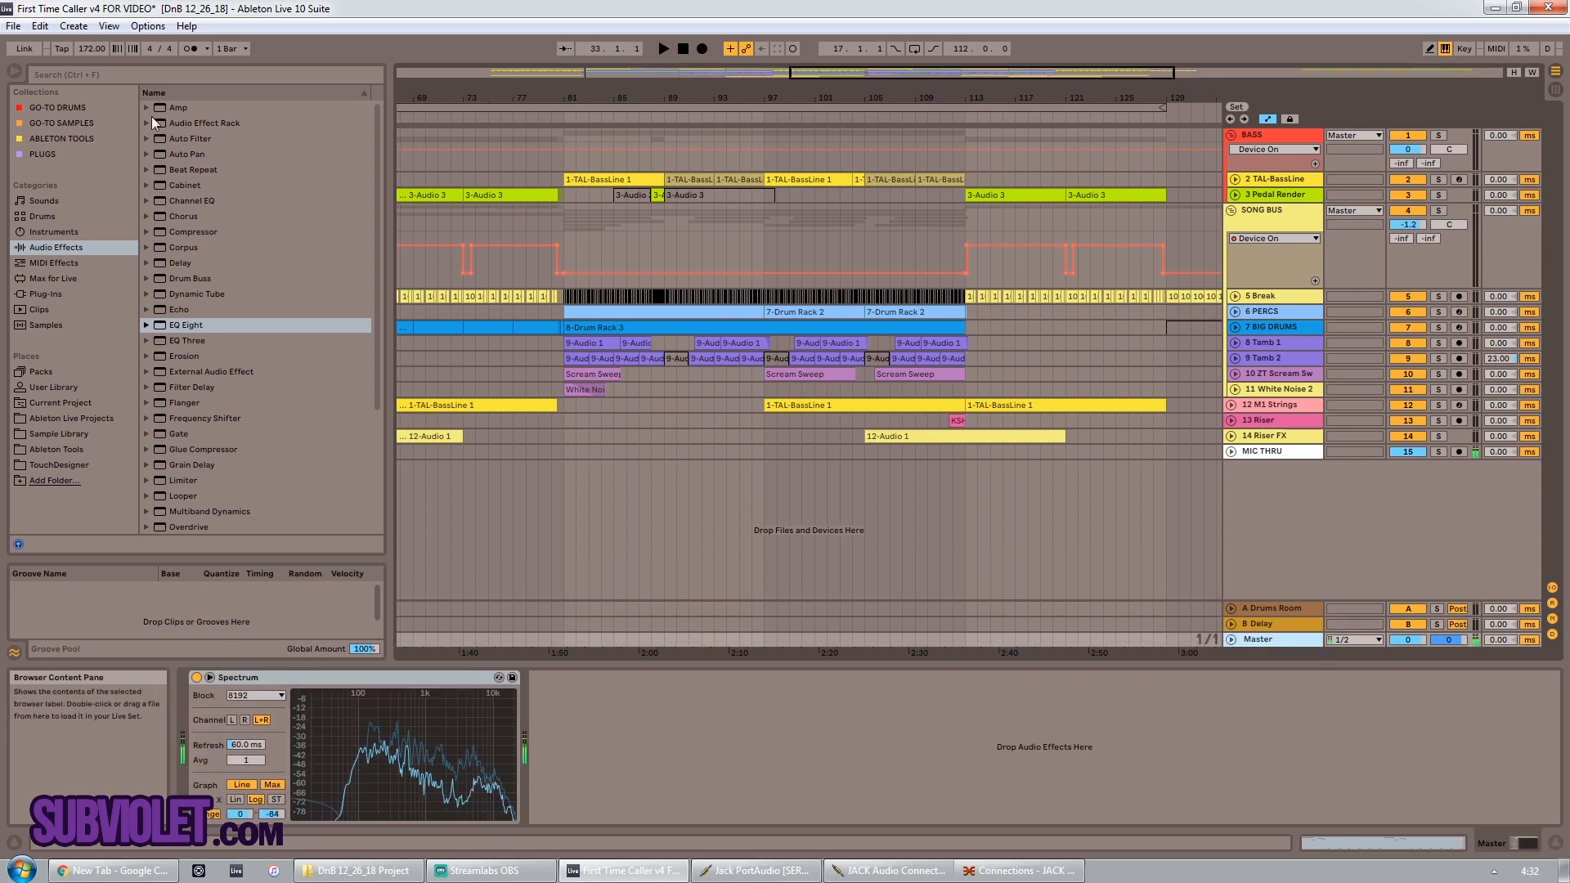
left_click(116, 75)
type("first time")
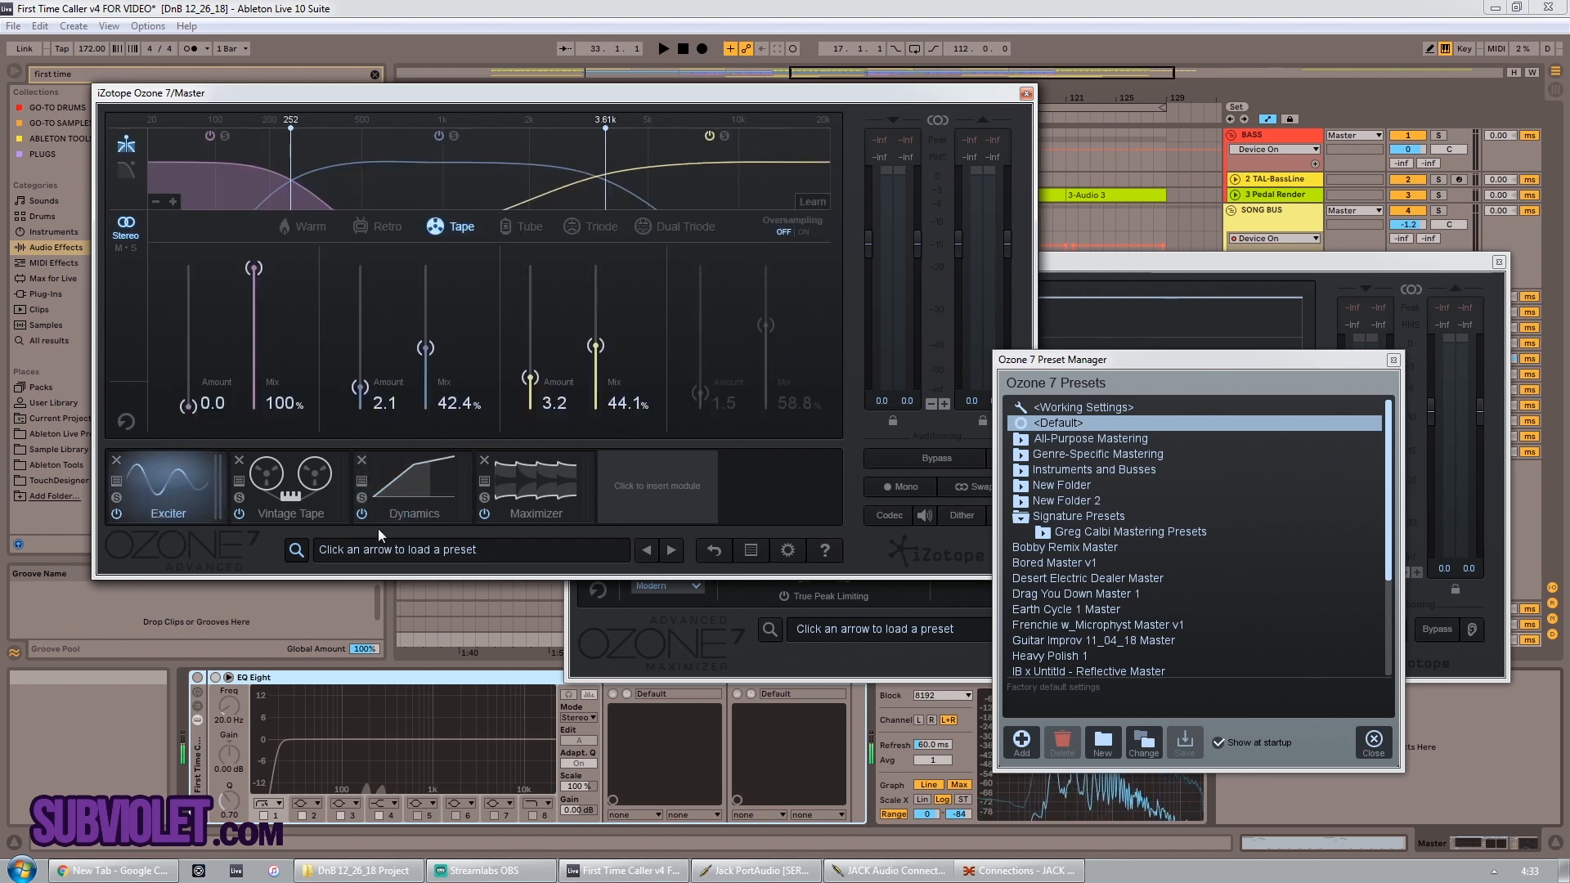
Step: Show the Vintage Tape, Dynamics and Maximizer module settings of the Ozone 7 plug-in on the Master track
left_click(284, 493)
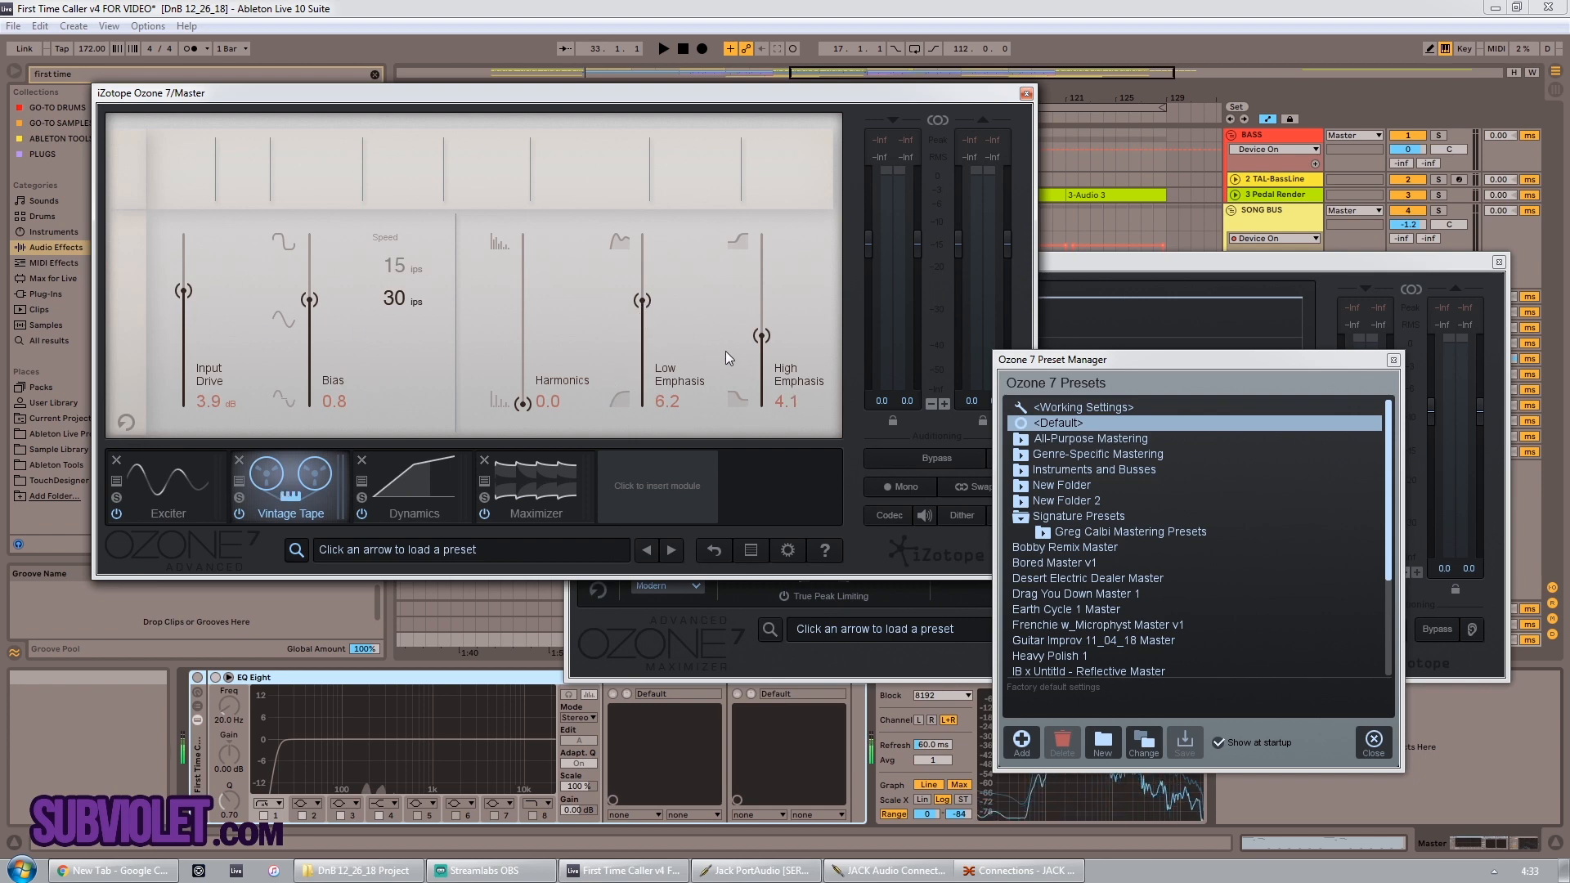
left_click(436, 514)
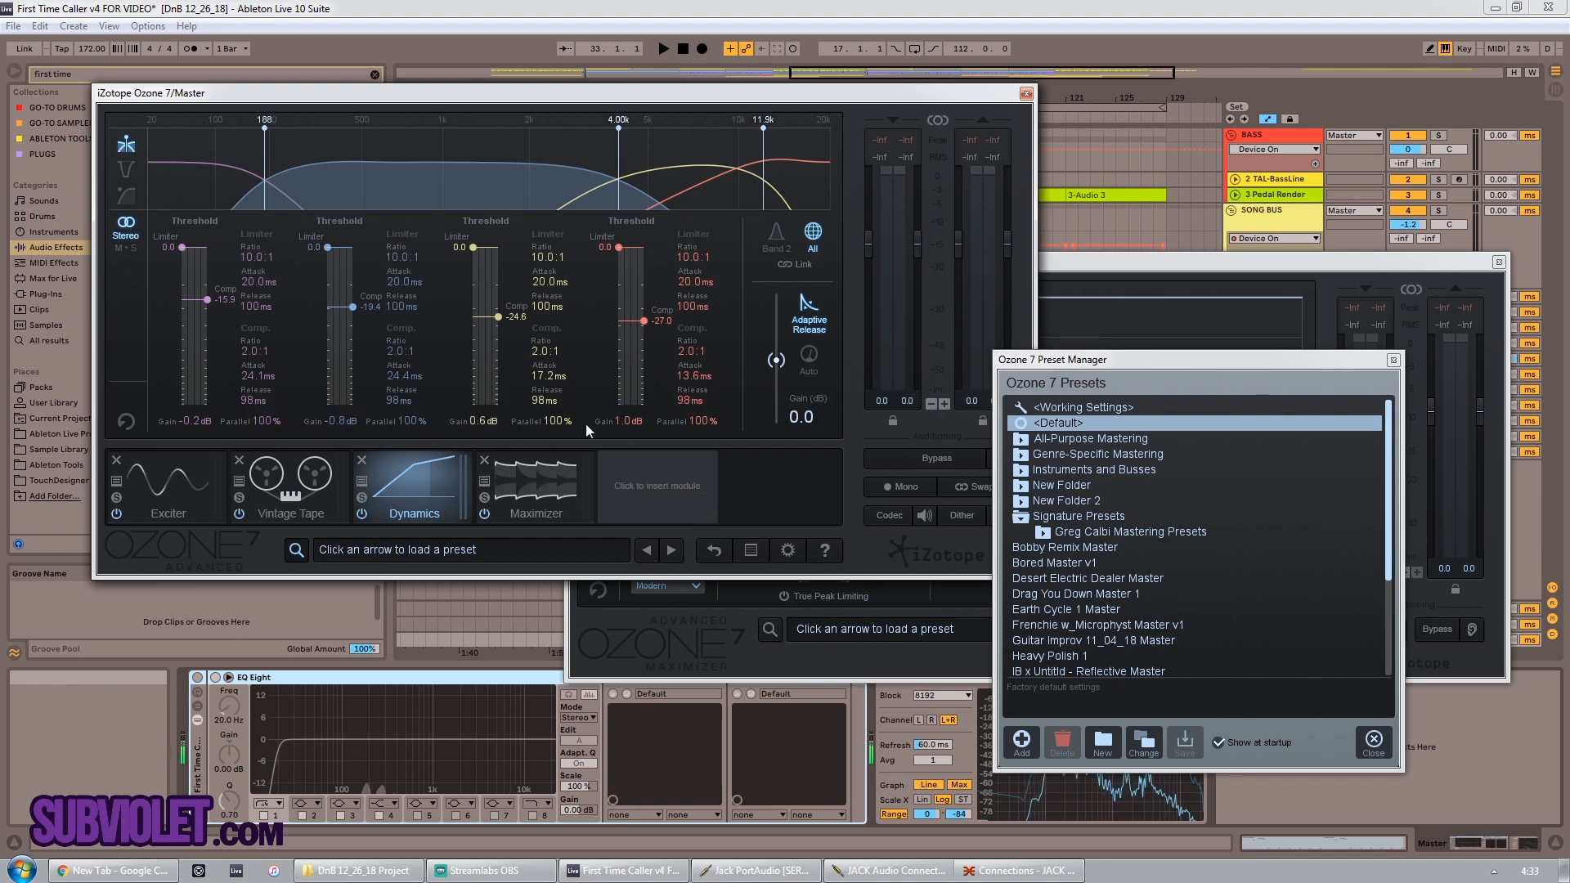
left_click(540, 476)
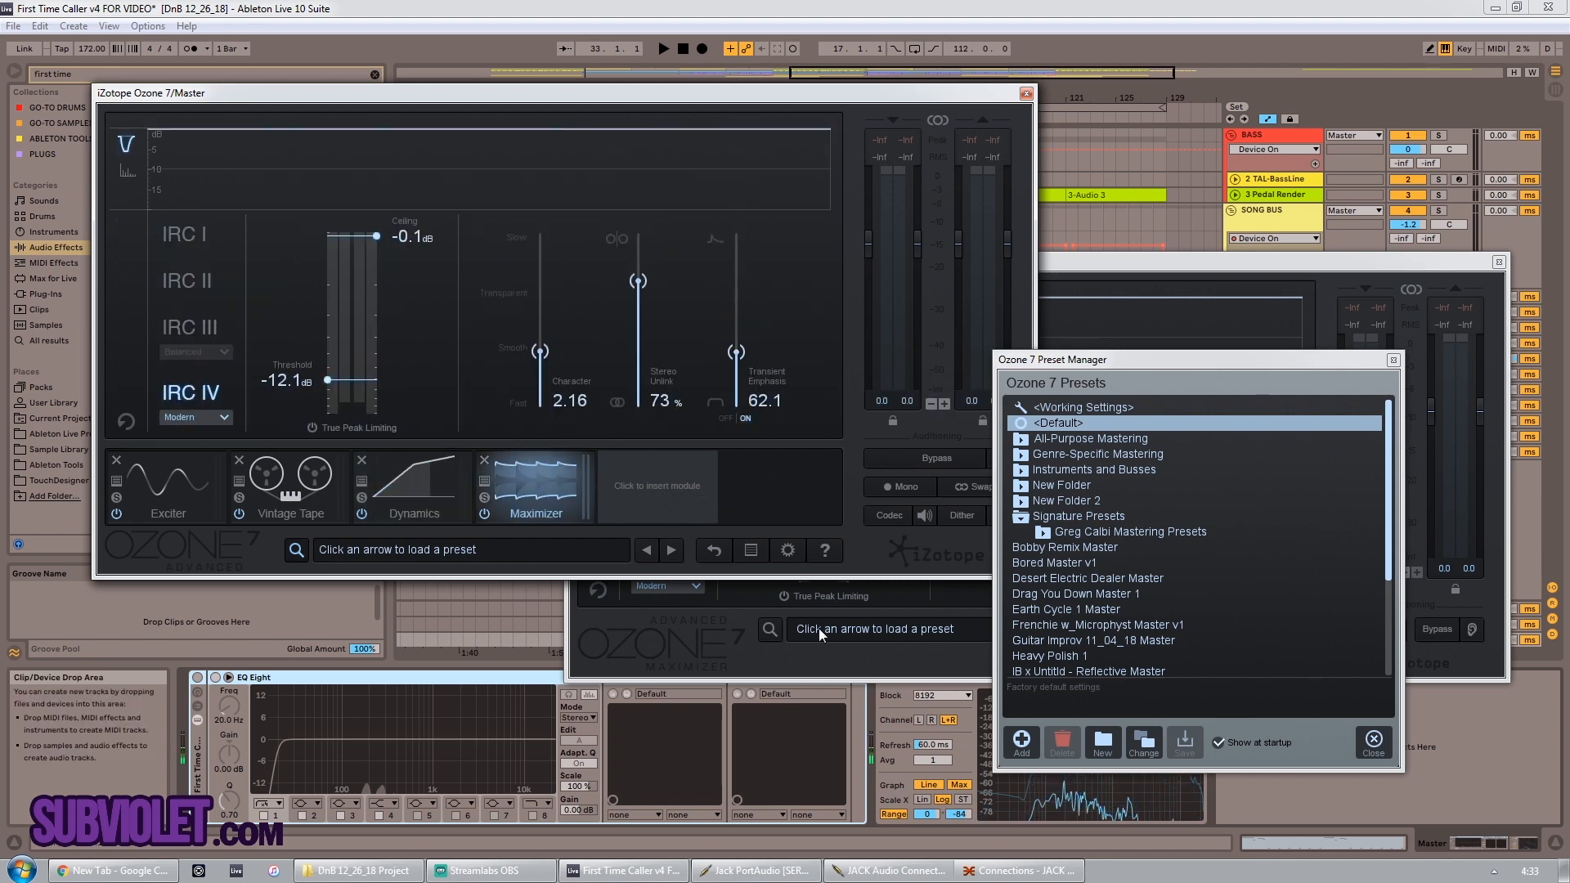
Step: Dismiss the Ozone 7 Preset Manager and view the separate Ozone 7 Maximizer's settings, closing both plug-in windows when done
left_click_drag(1277, 366, 770, 309)
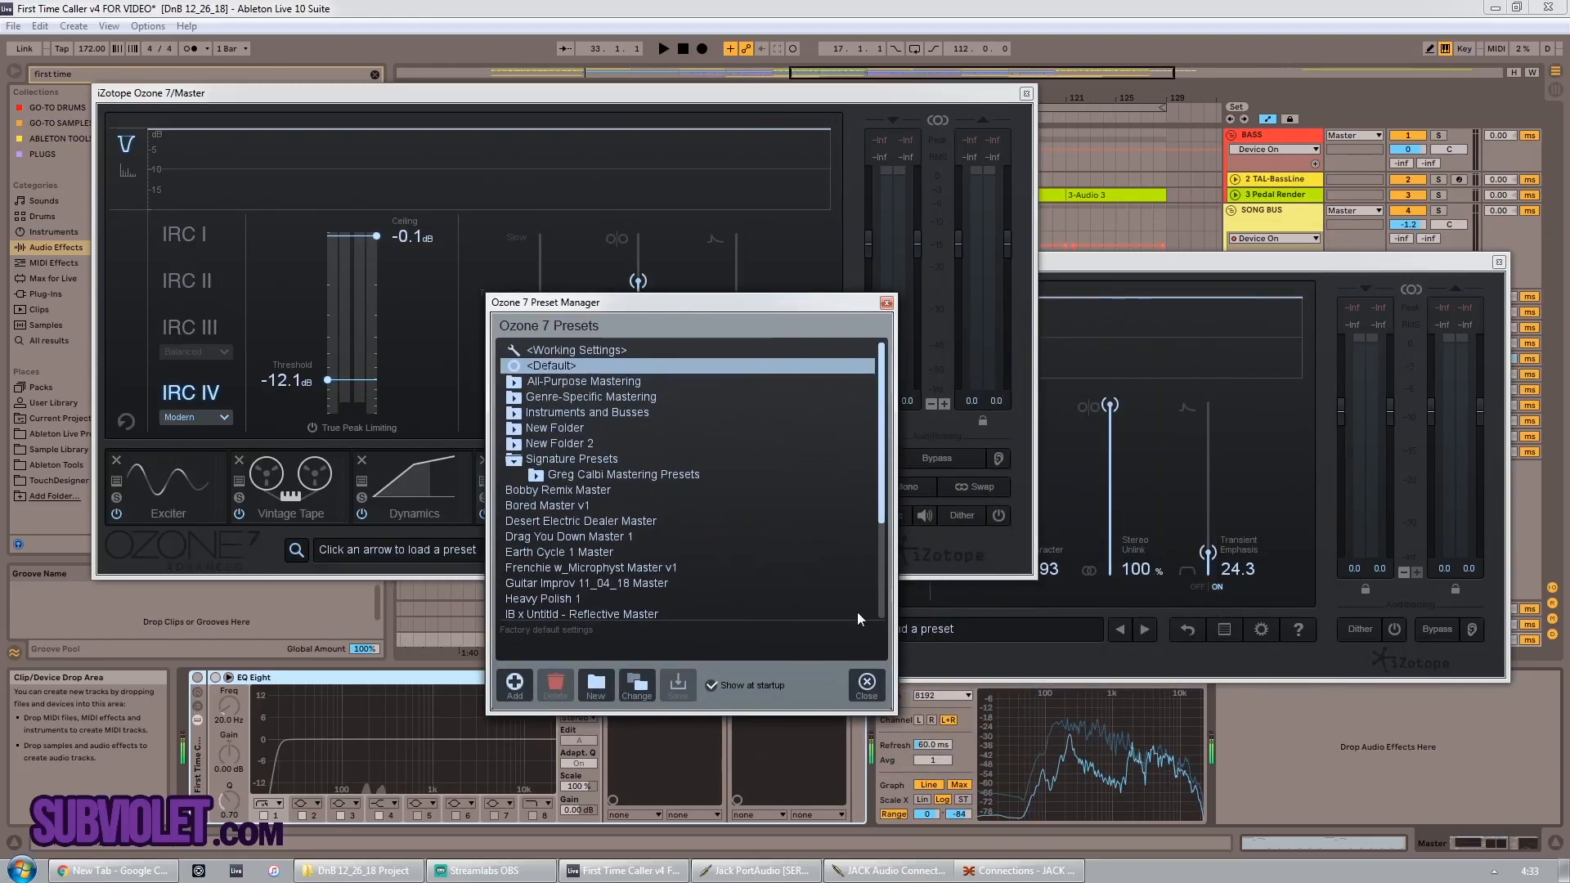
left_click(866, 683)
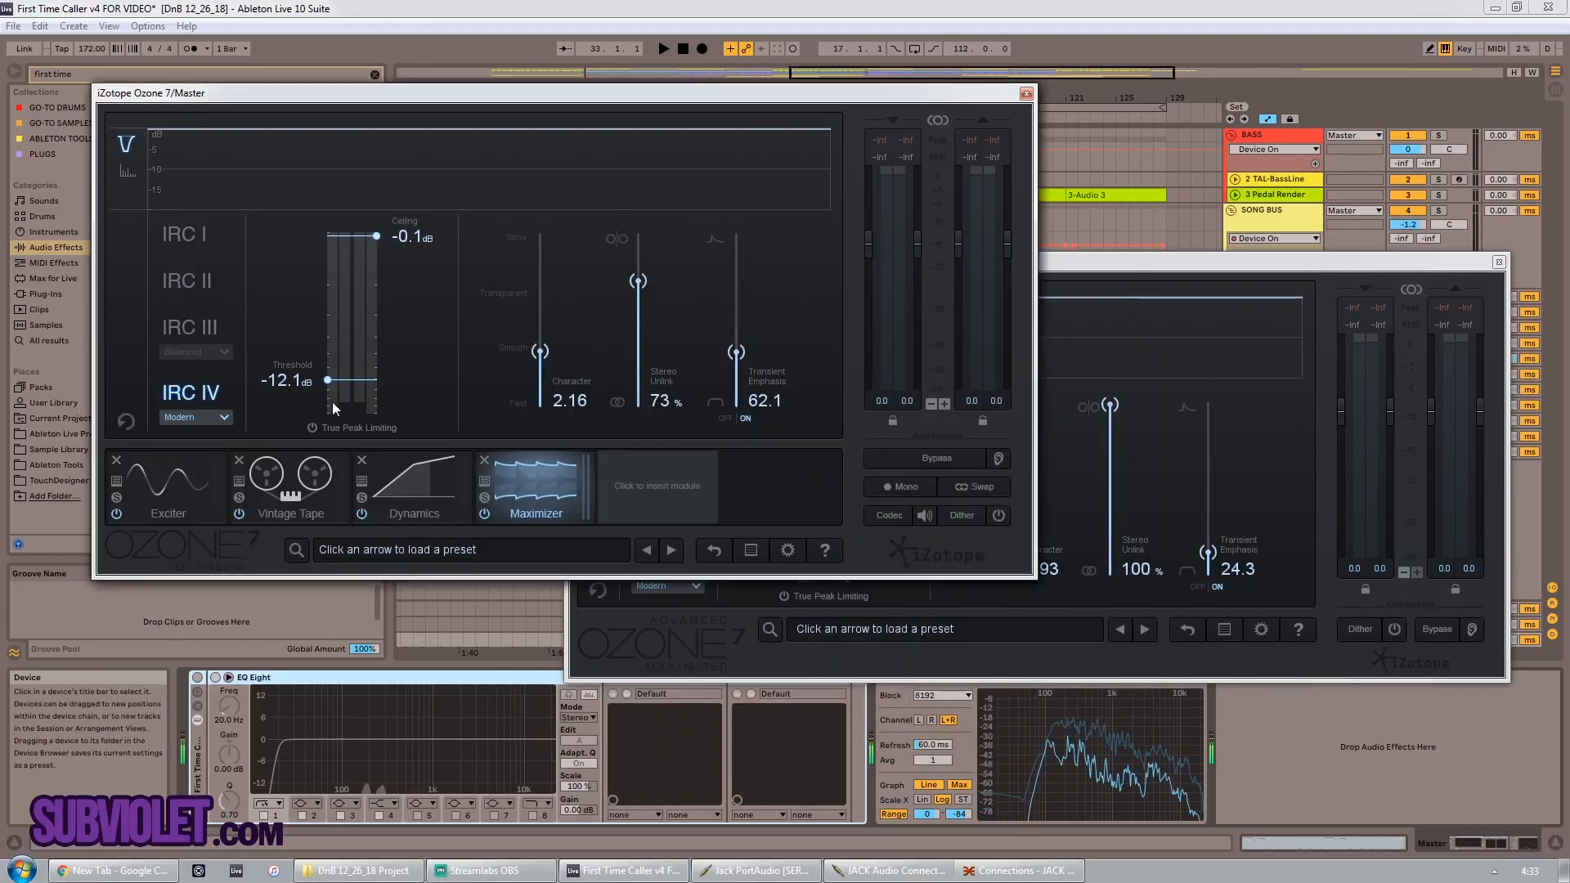
left_click(1185, 275)
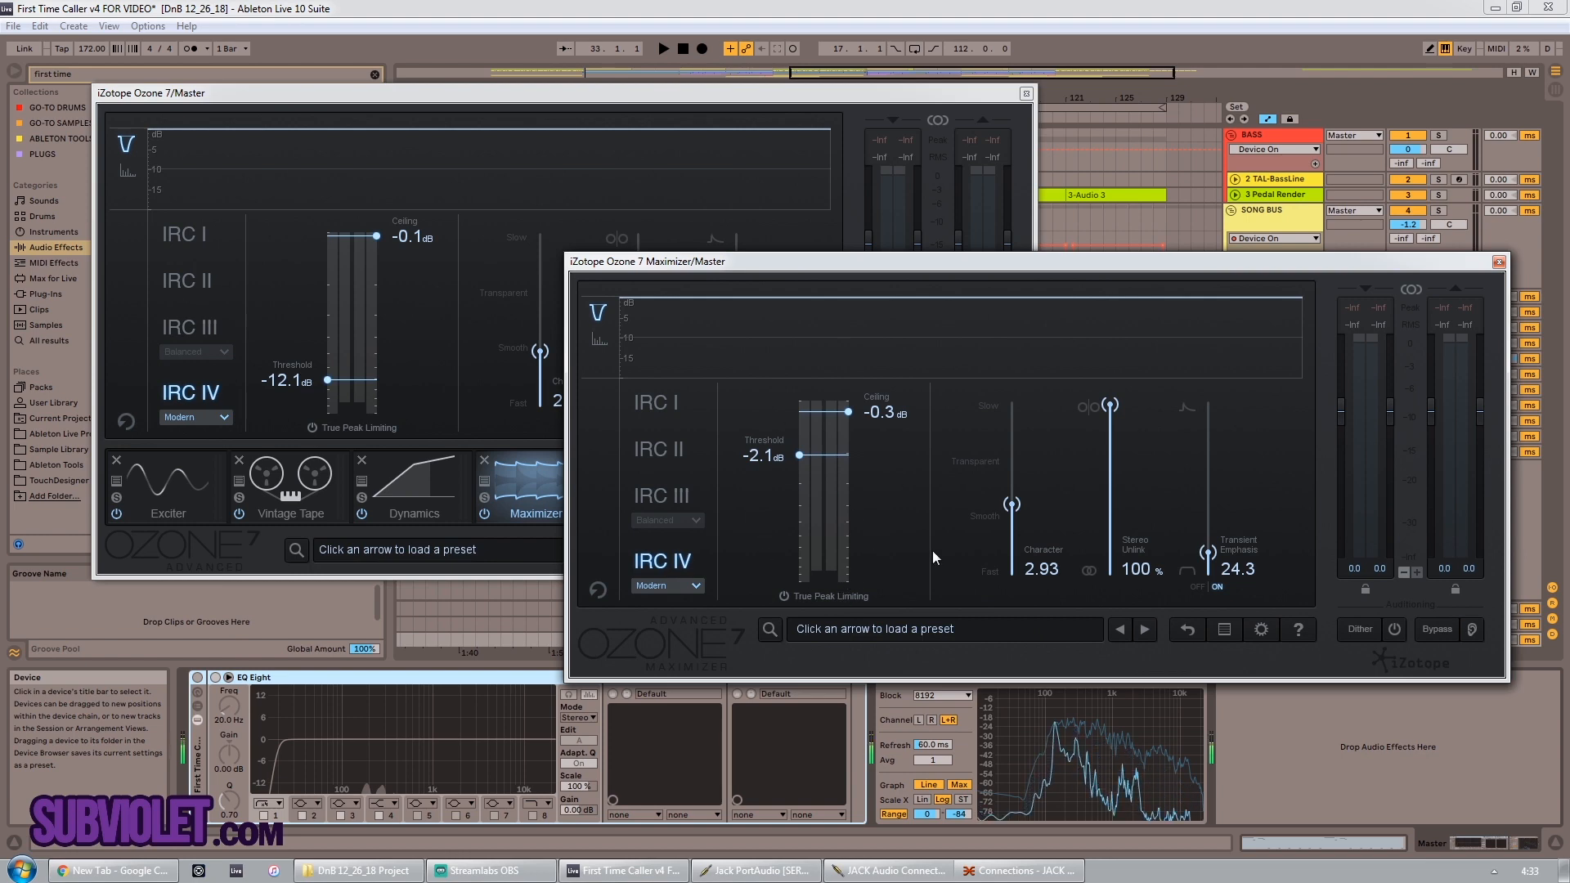
left_click(1498, 262)
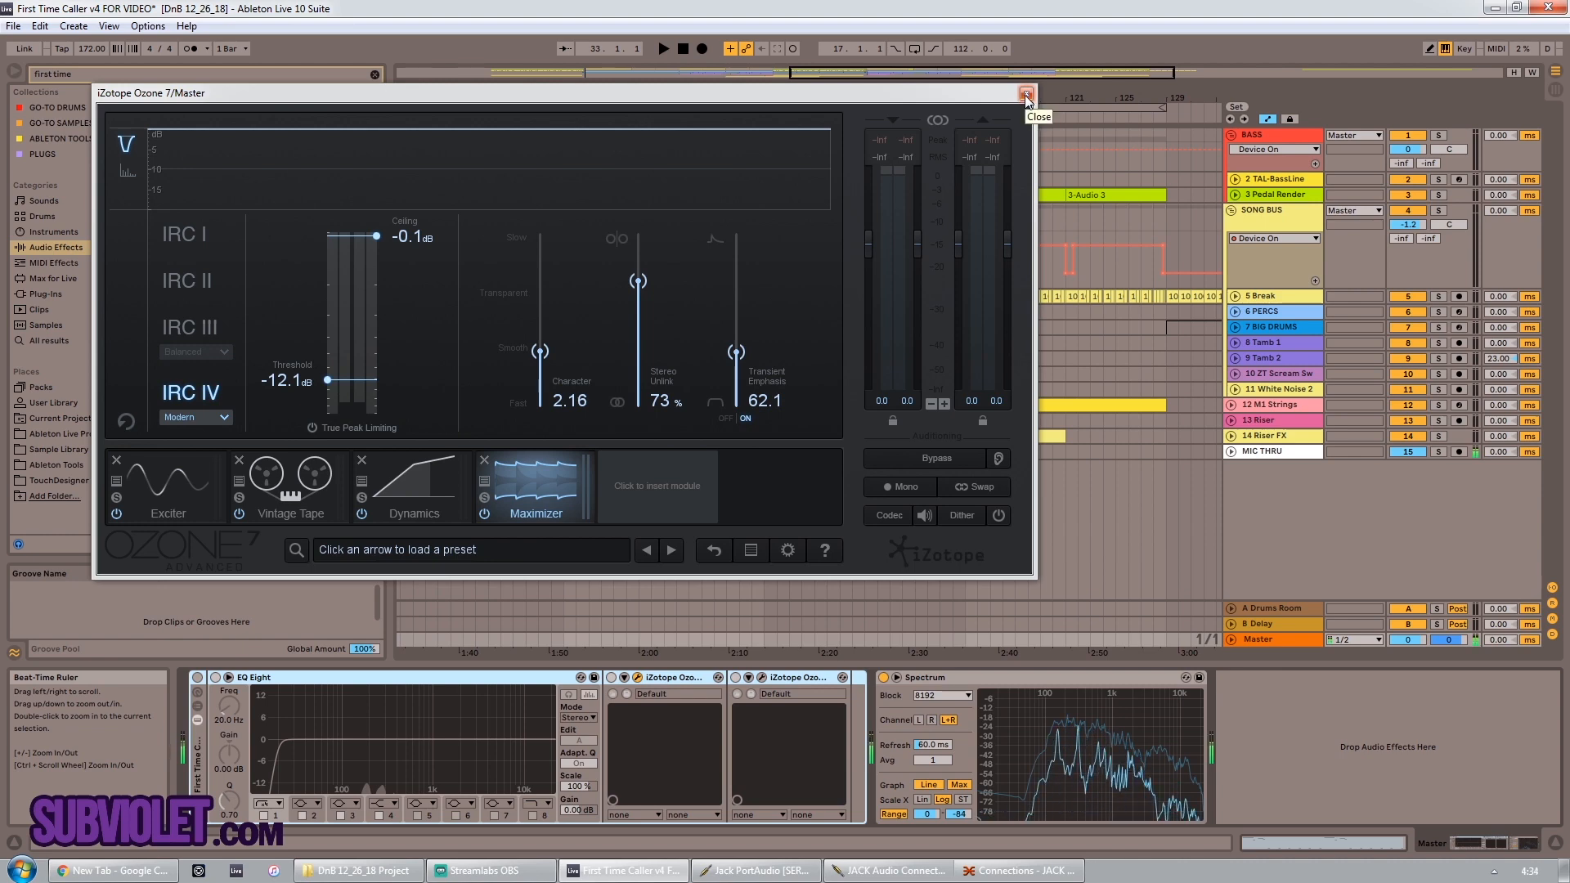
left_click(1026, 96)
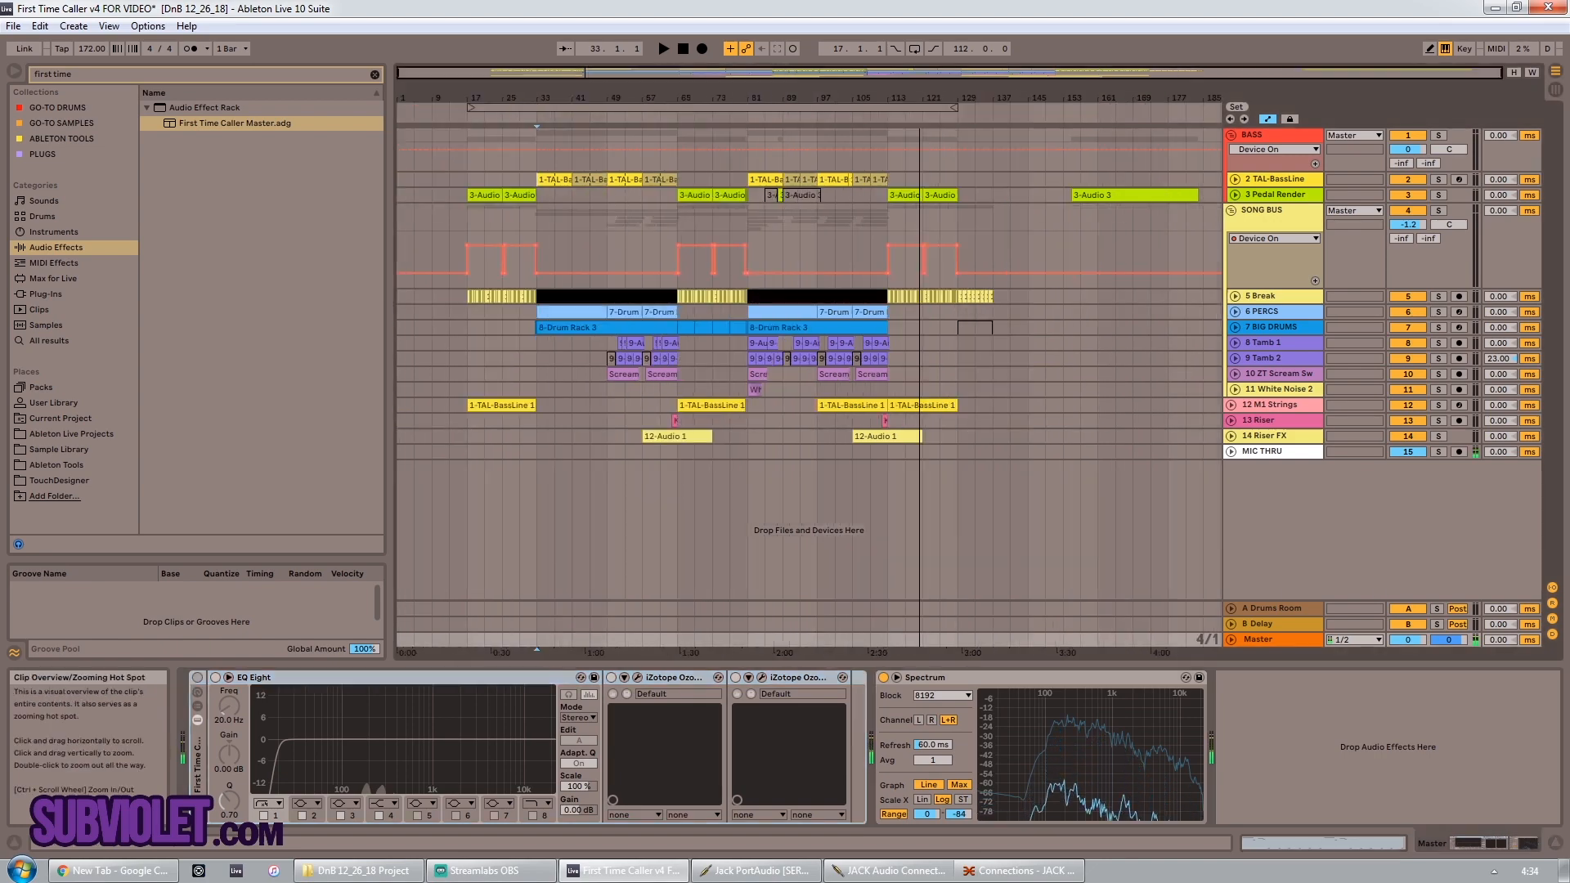